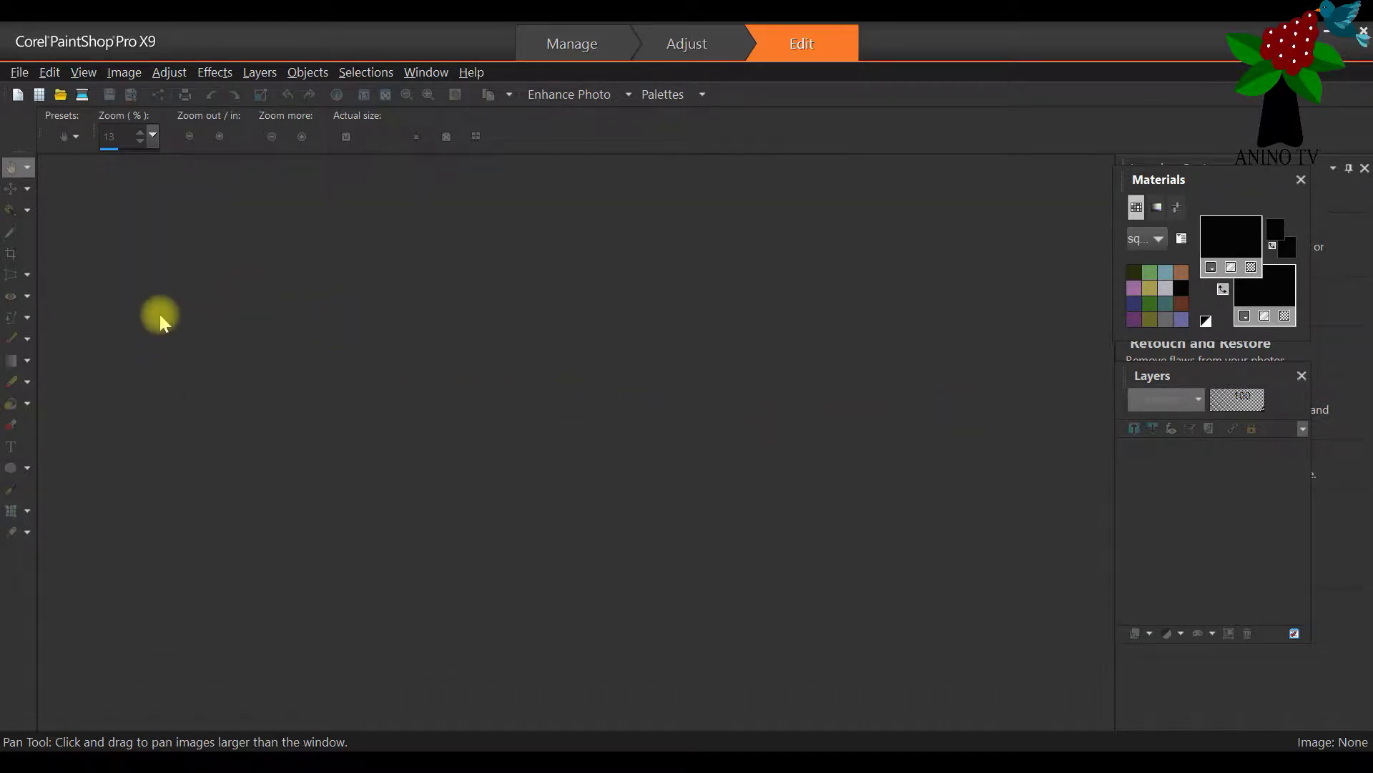
# Open the purple flower photo DSC02035 from the folder of pictures for photographic digital cards
pyautogui.click(21, 75)
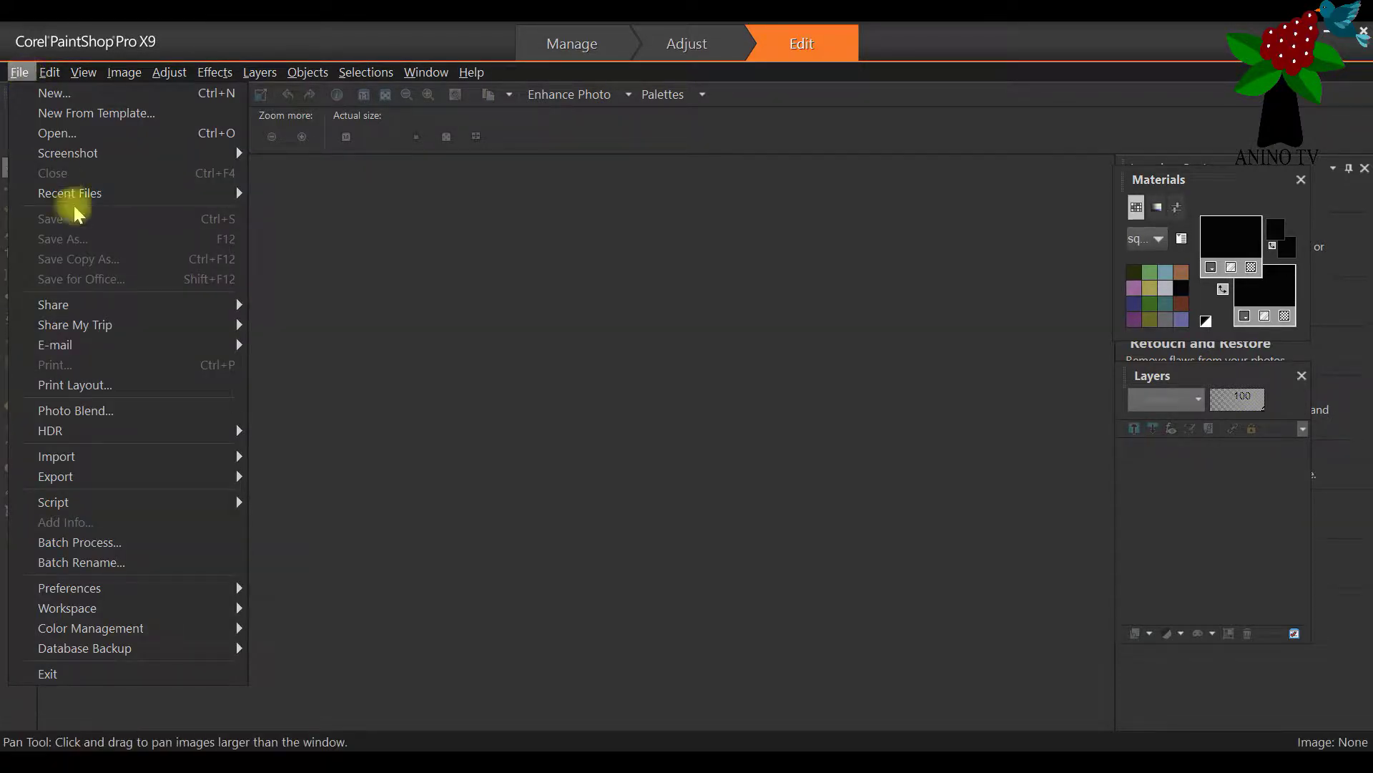
pyautogui.click(92, 142)
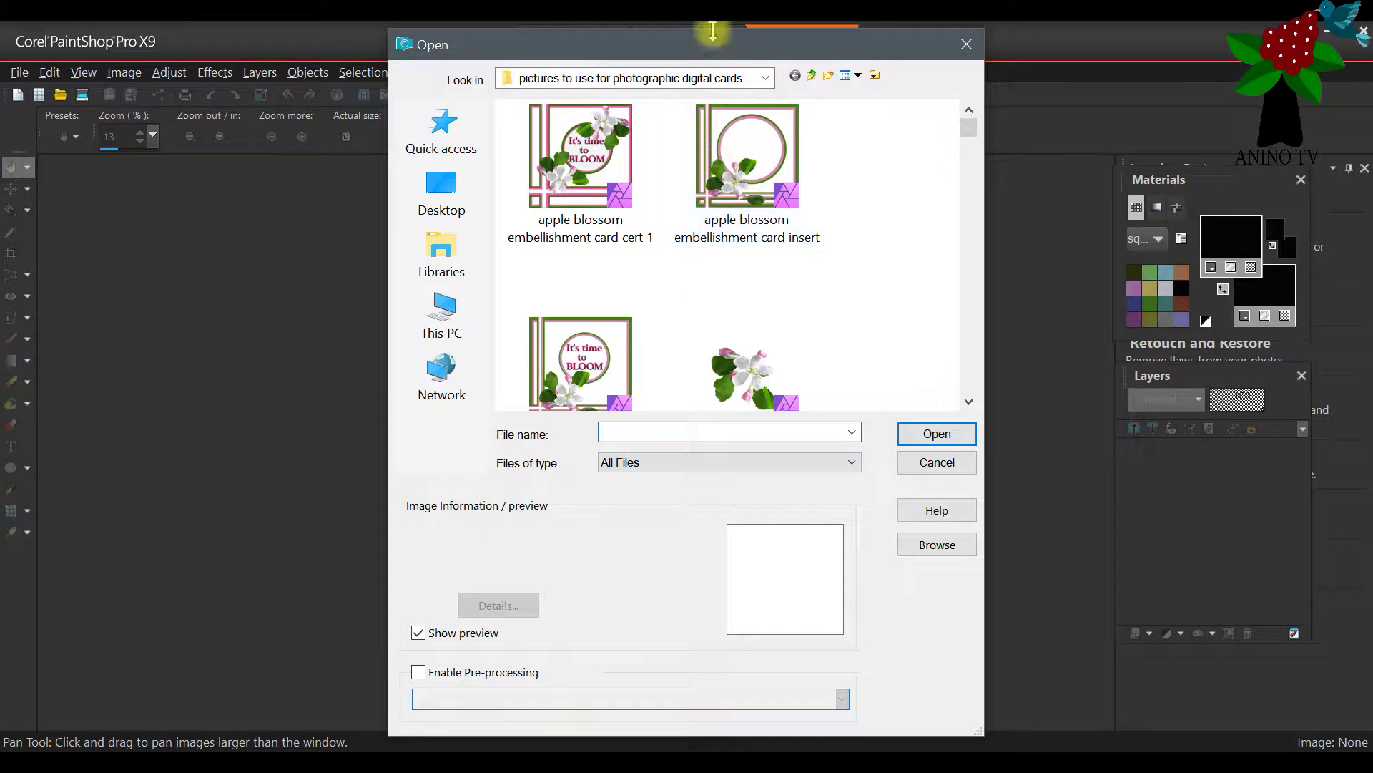
pyautogui.moveTo(712, 45); pyautogui.dragTo(627, 49)
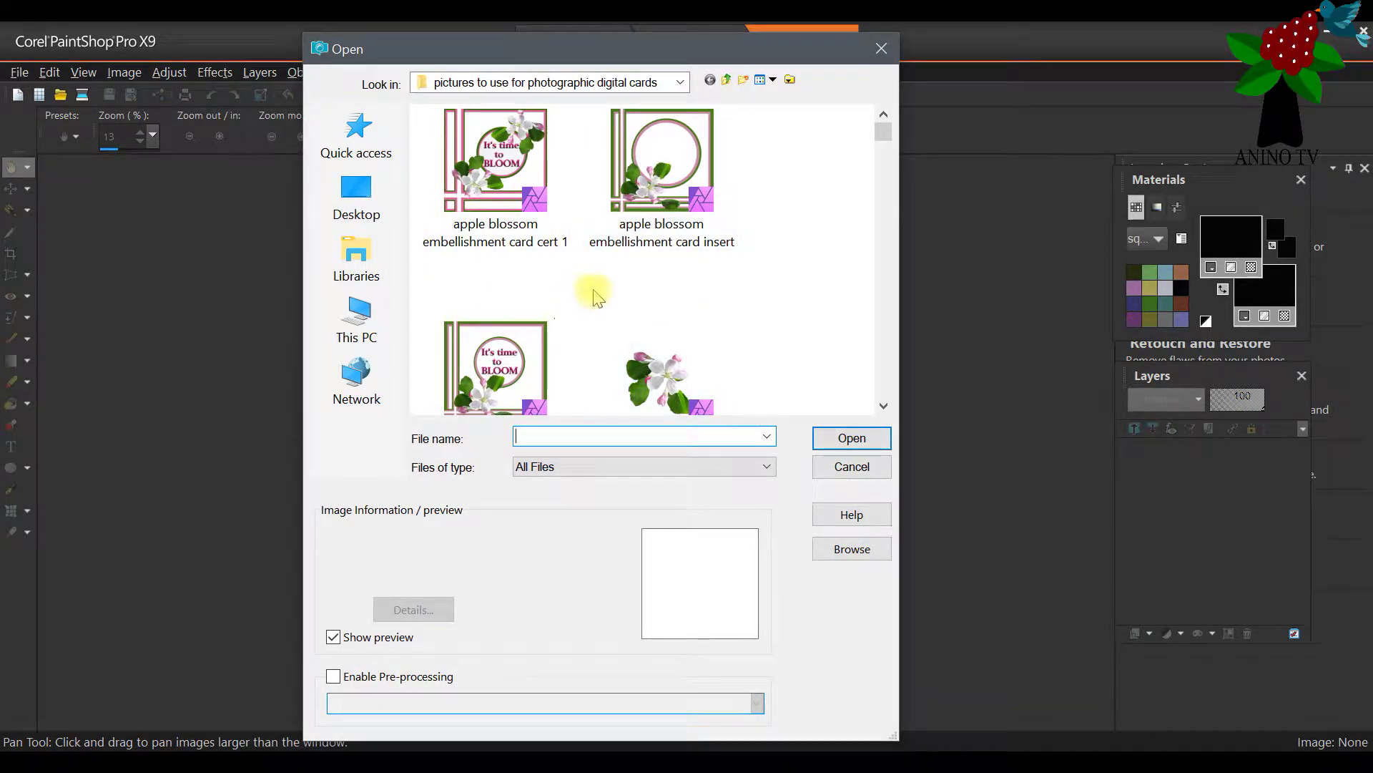
pyautogui.scroll(-2, 591, 293)
pyautogui.scroll(-2, 597, 296)
pyautogui.scroll(-8, 600, 295)
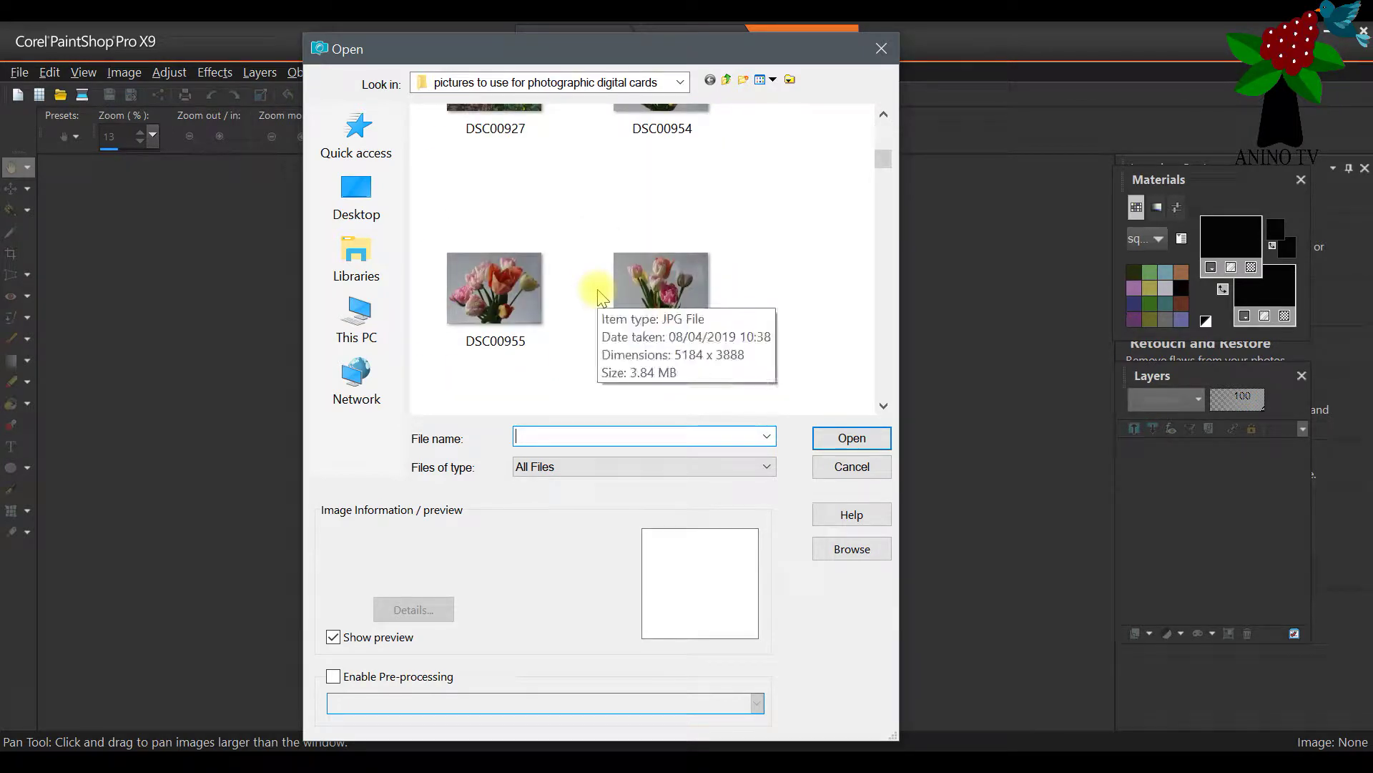
pyautogui.scroll(-8, 599, 294)
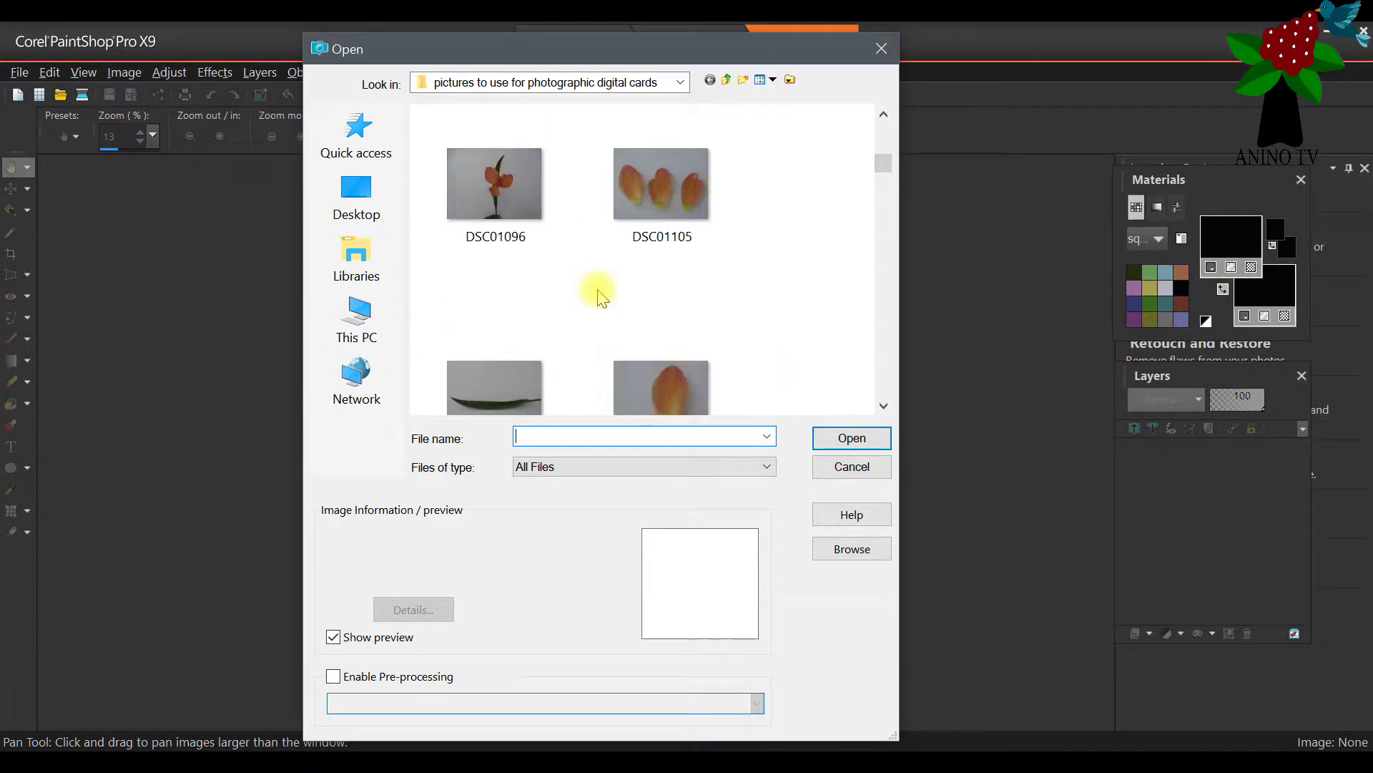
pyautogui.scroll(-8, 599, 294)
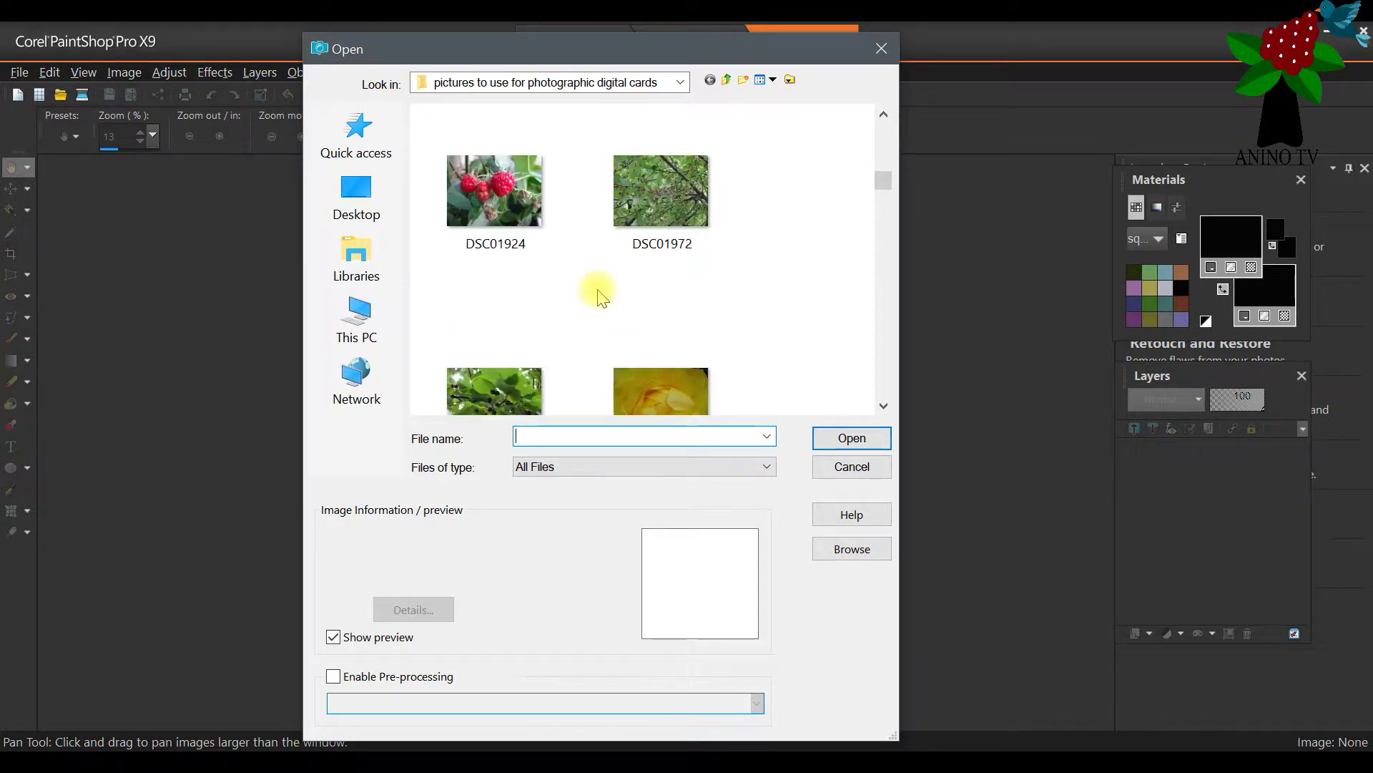
pyautogui.scroll(-1, 599, 295)
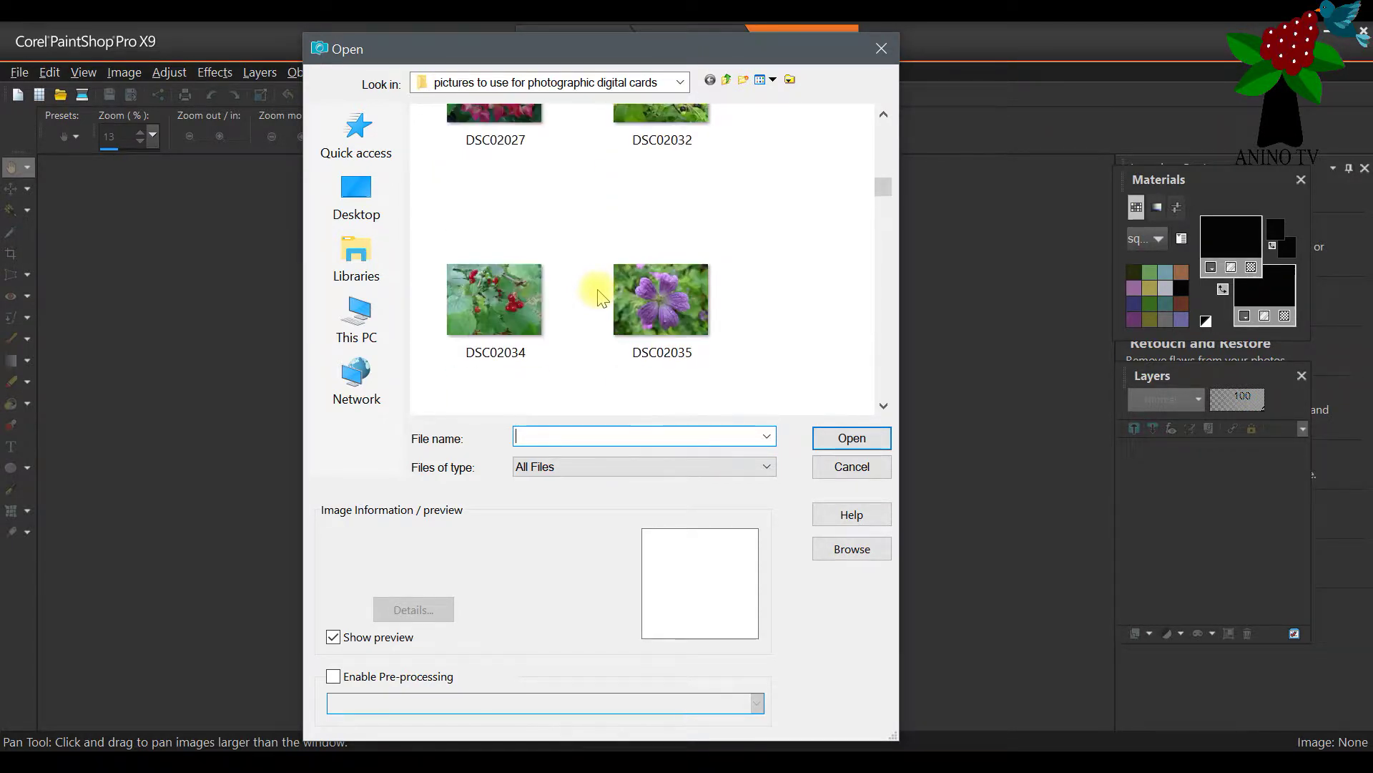
pyautogui.click(680, 297)
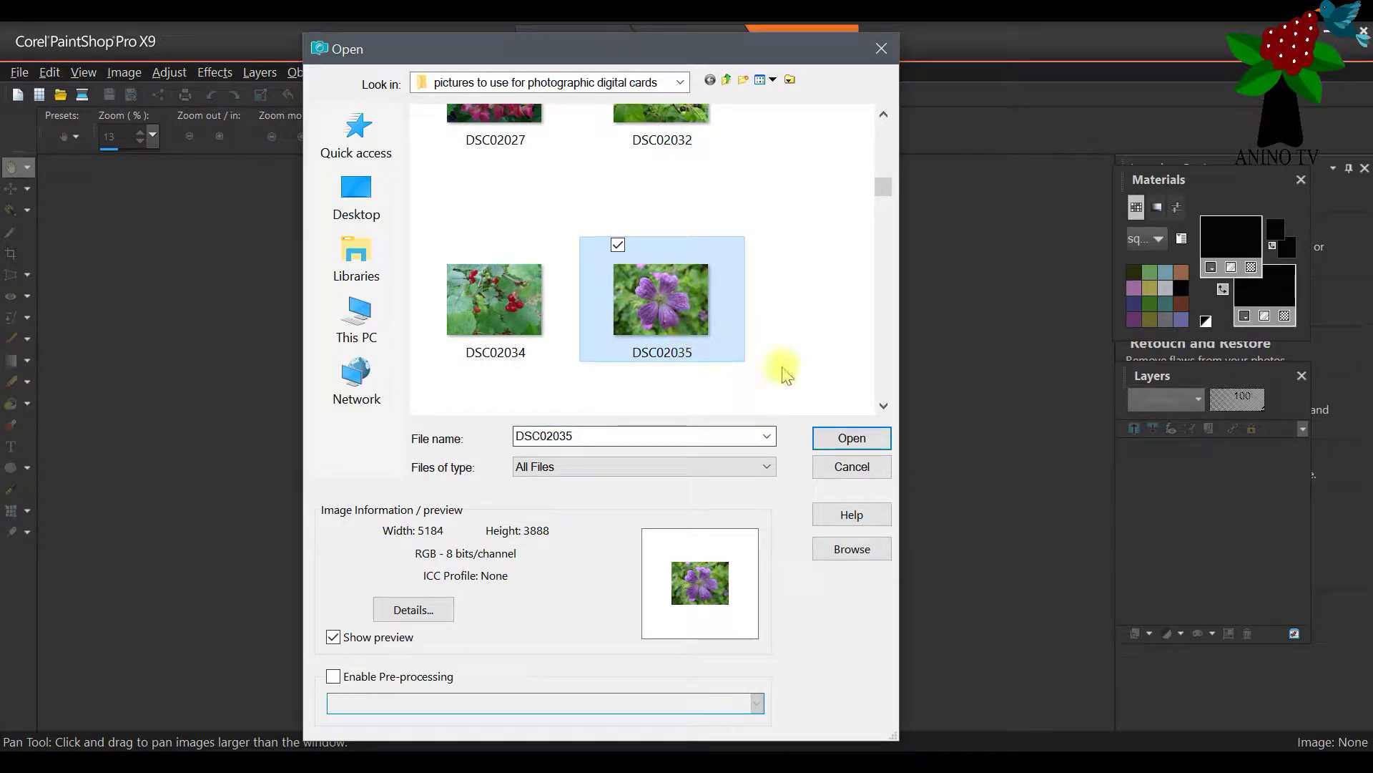
pyautogui.click(844, 439)
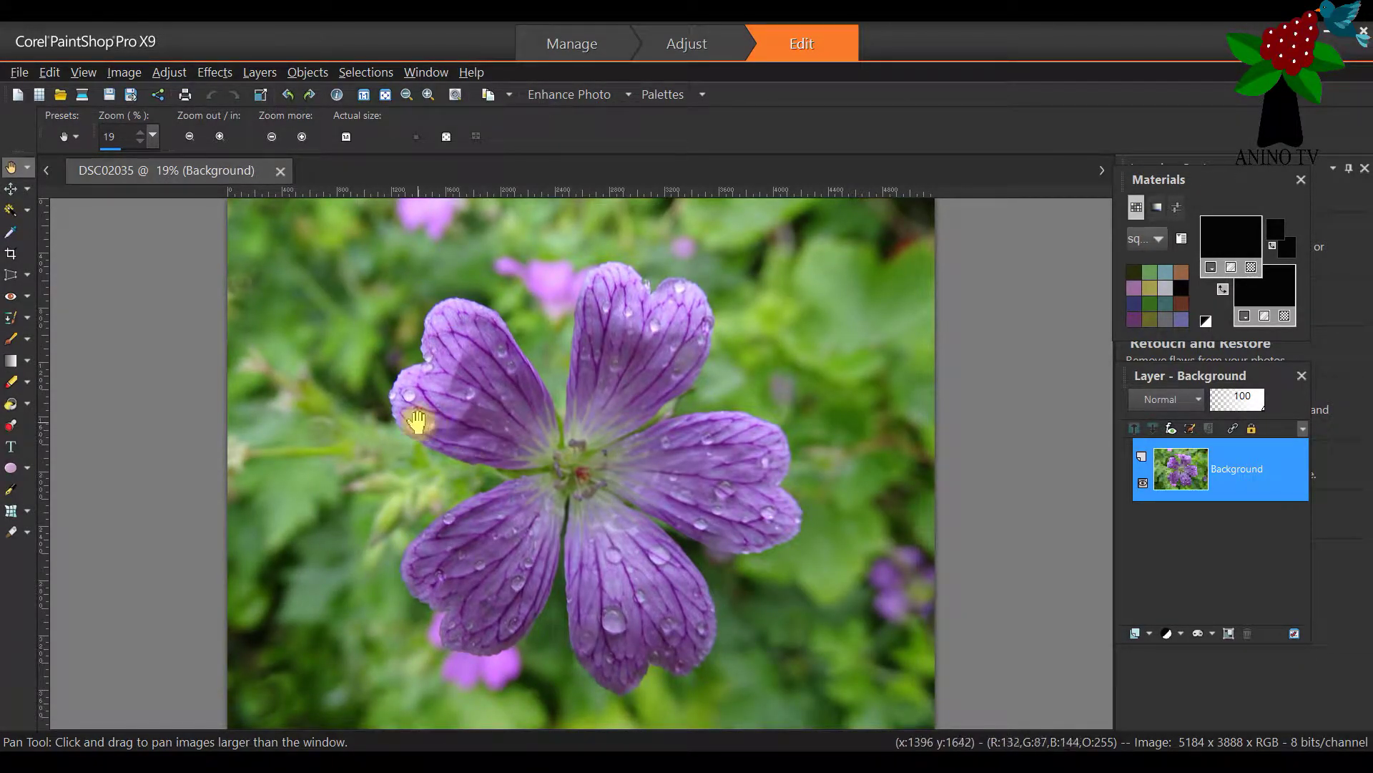
# Promote the photo's background layer to an editable raster layer
pyautogui.scroll(-1, 456, 363)
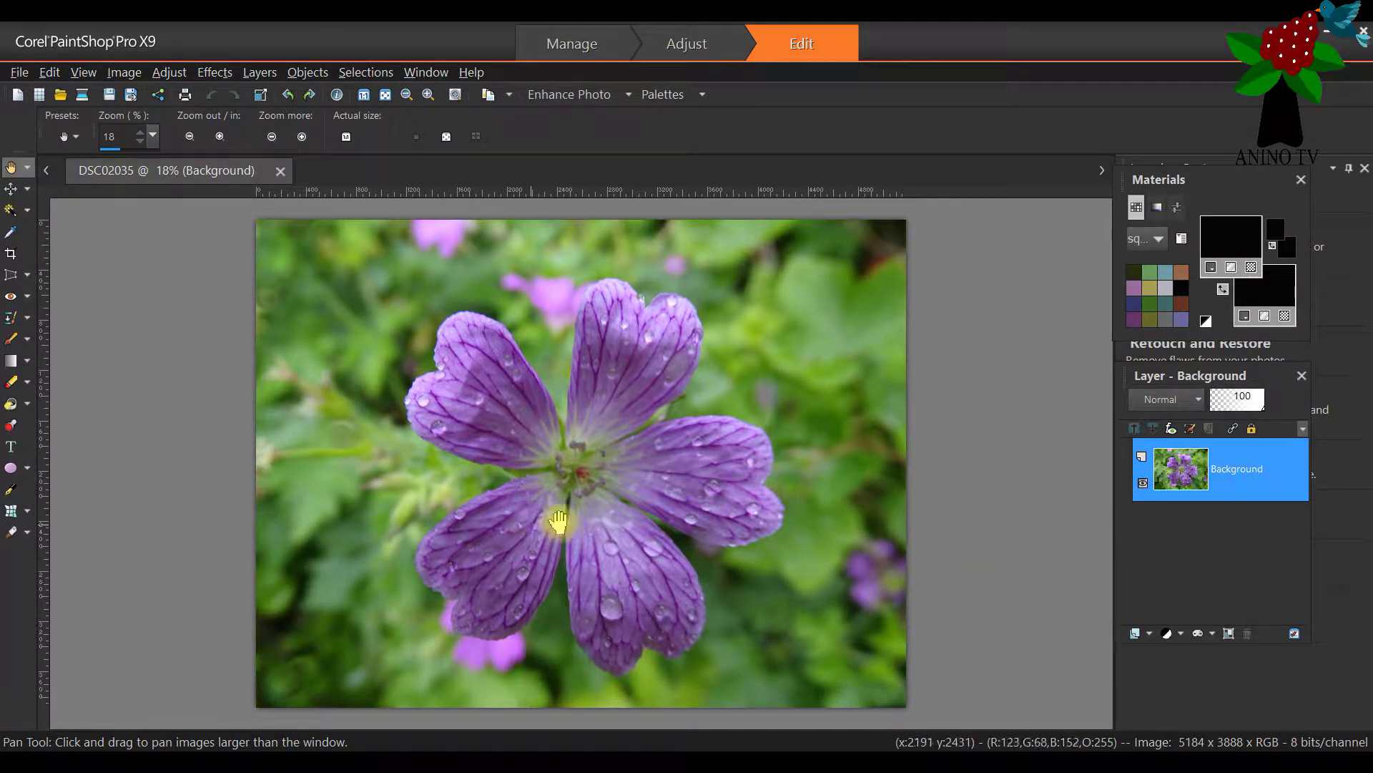
pyautogui.moveTo(1214, 376); pyautogui.dragTo(713, 276)
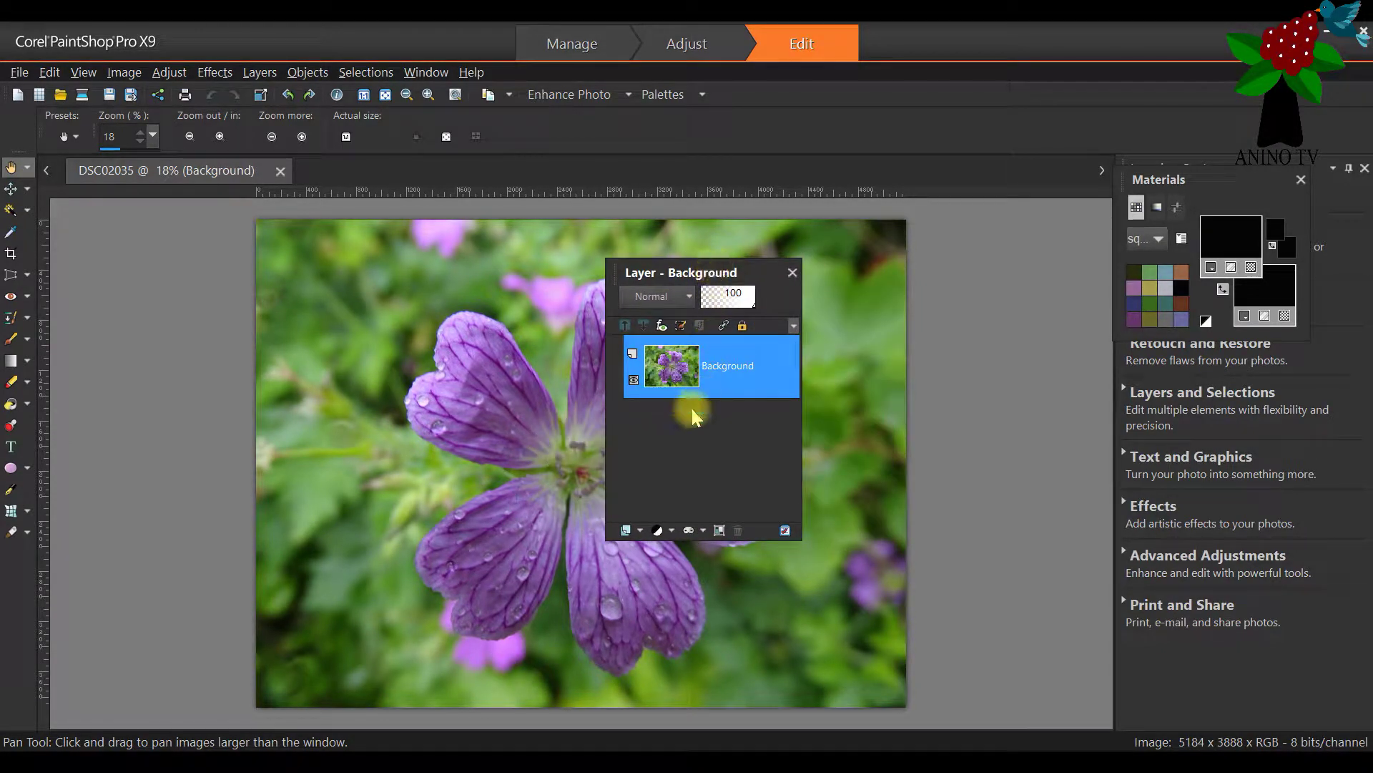
pyautogui.moveTo(721, 377)
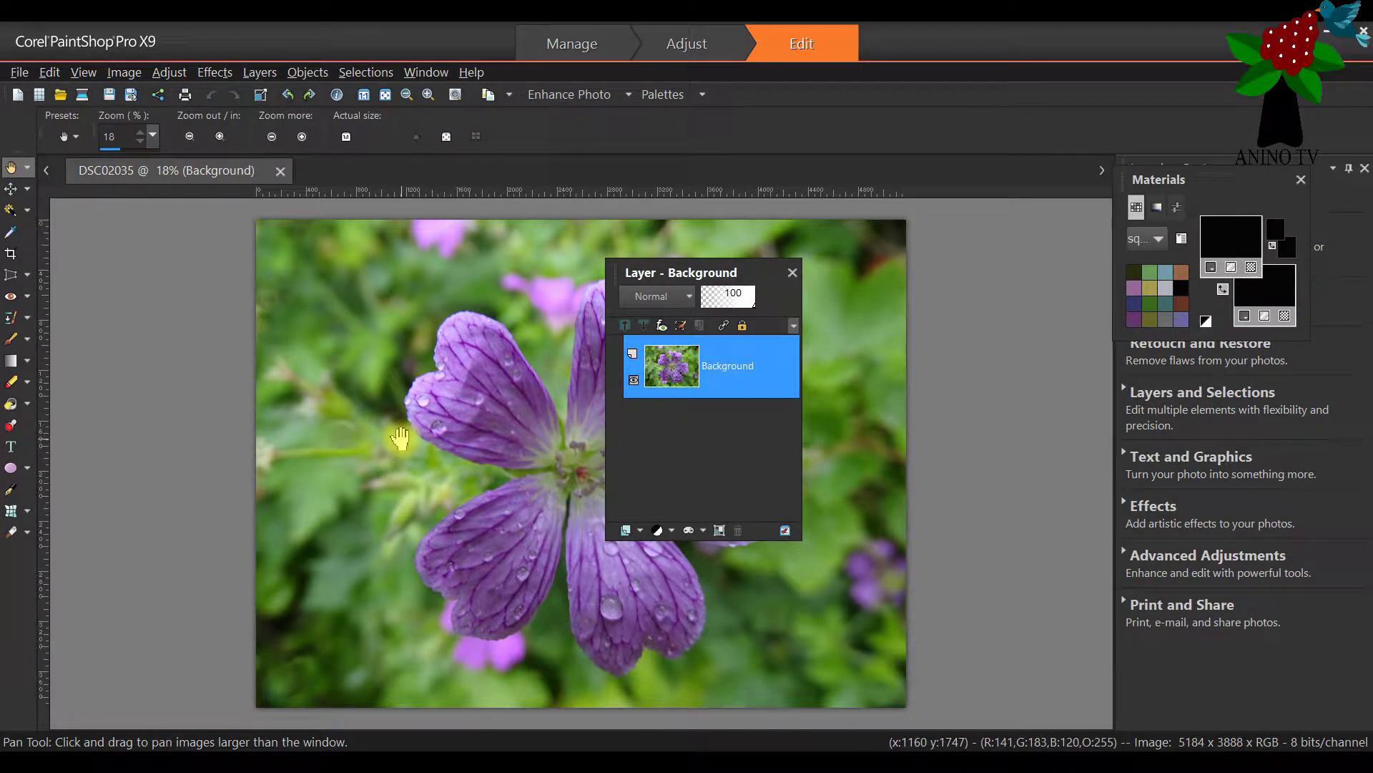
pyautogui.rightClick(722, 361)
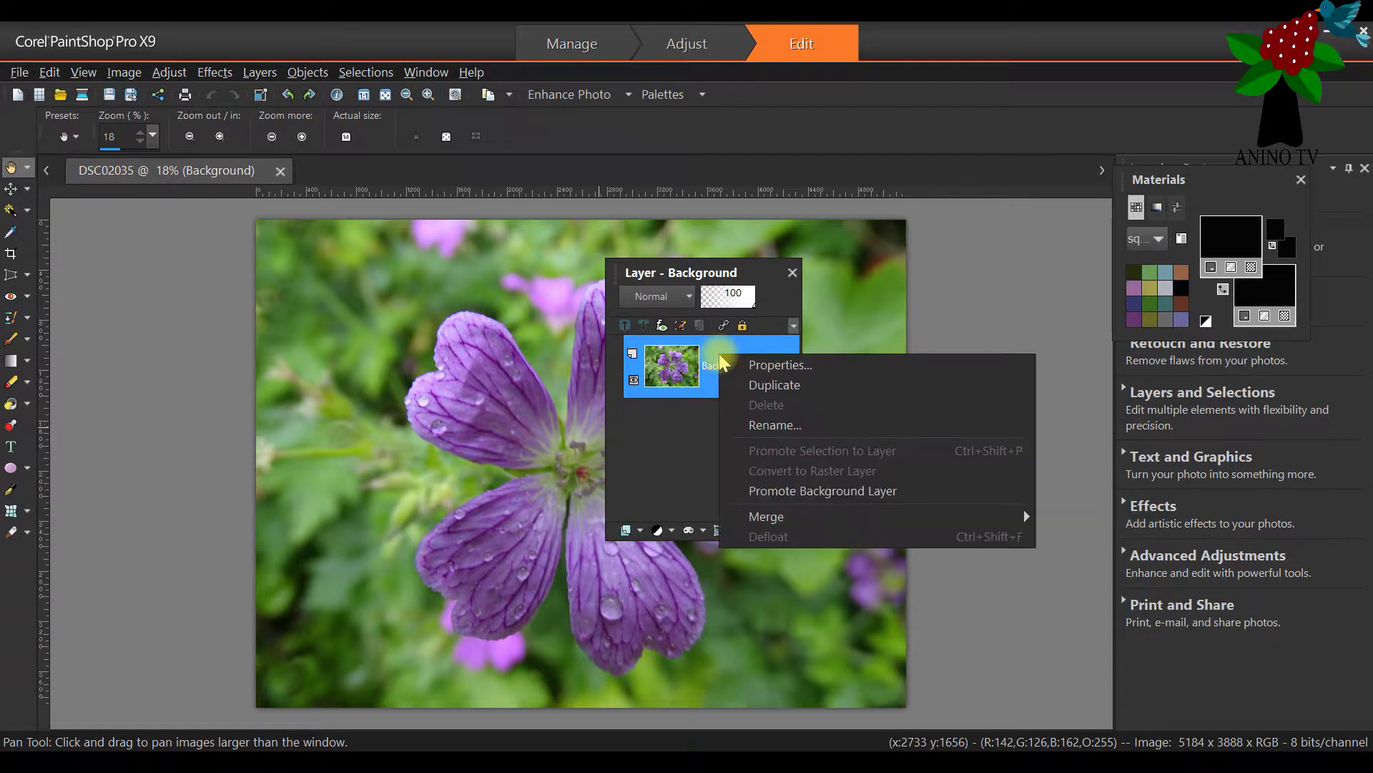
pyautogui.click(764, 491)
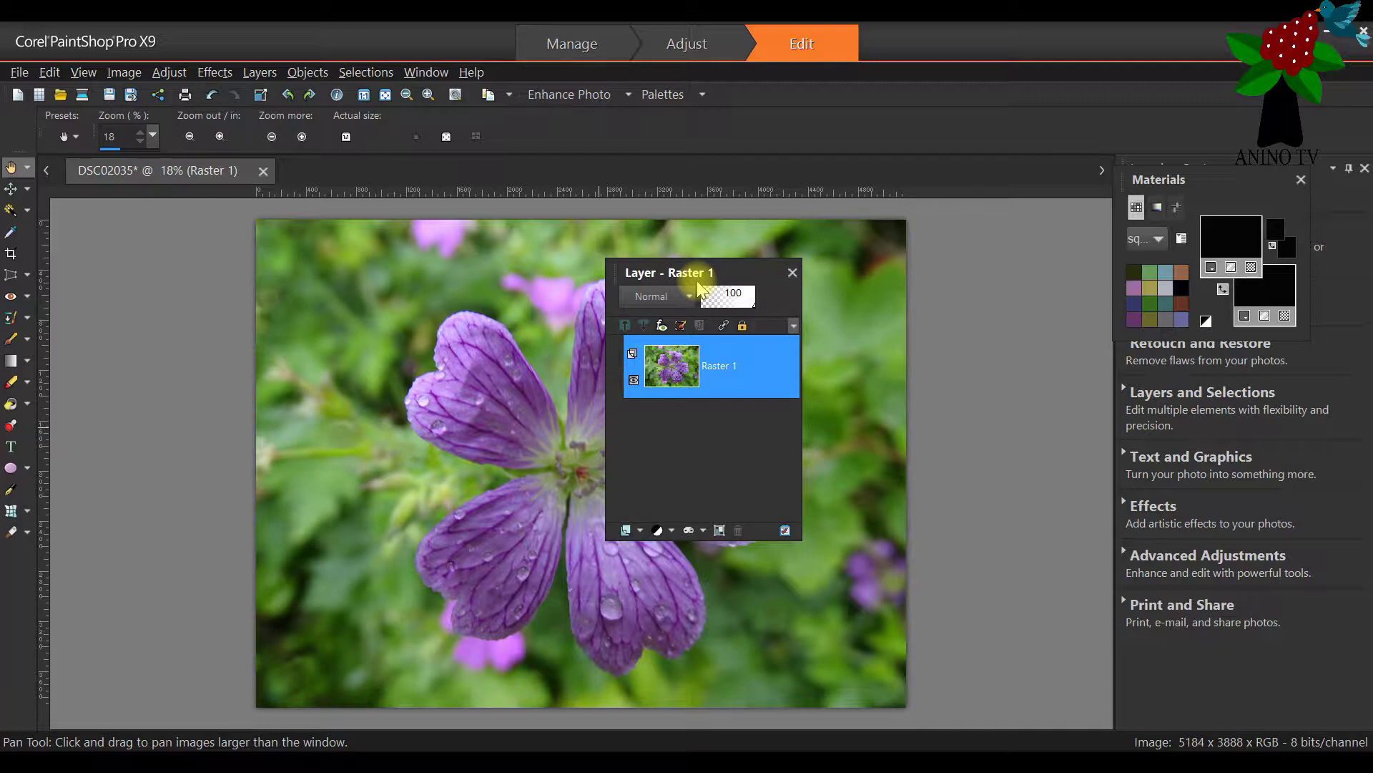
pyautogui.moveTo(698, 283); pyautogui.dragTo(1155, 392)
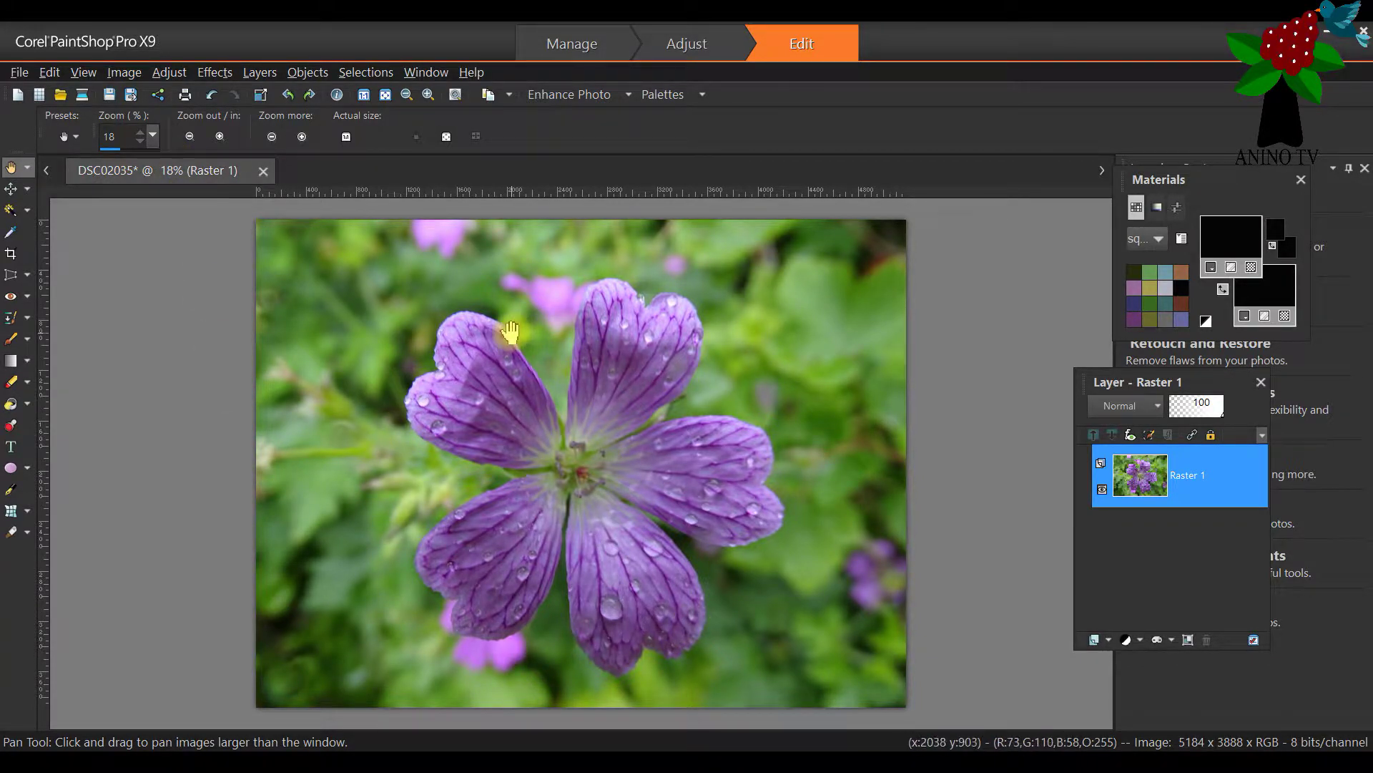
# Try scaling the flower layer down to about 75% with the Pick tool and undo it
pyautogui.click(27, 190)
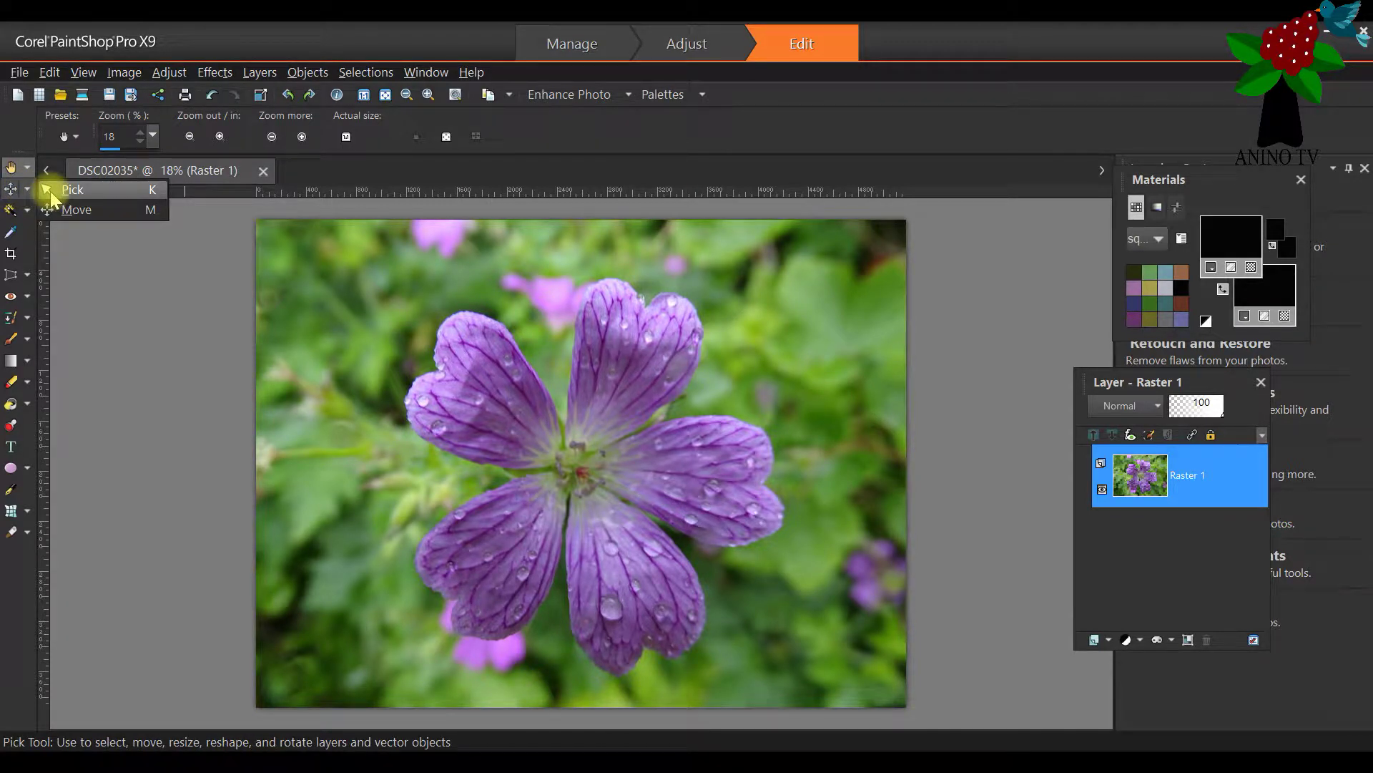
pyautogui.click(50, 198)
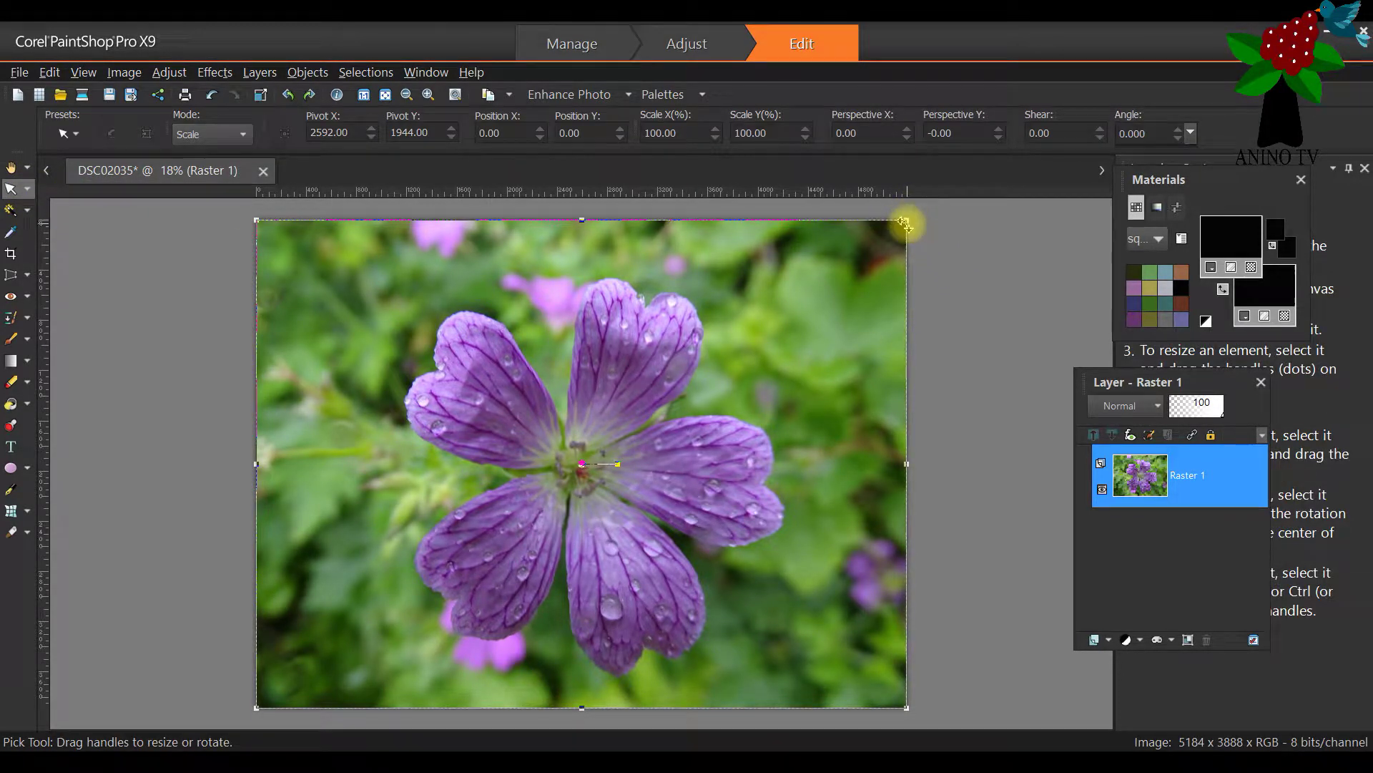
pyautogui.moveTo(906, 222); pyautogui.dragTo(731, 330)
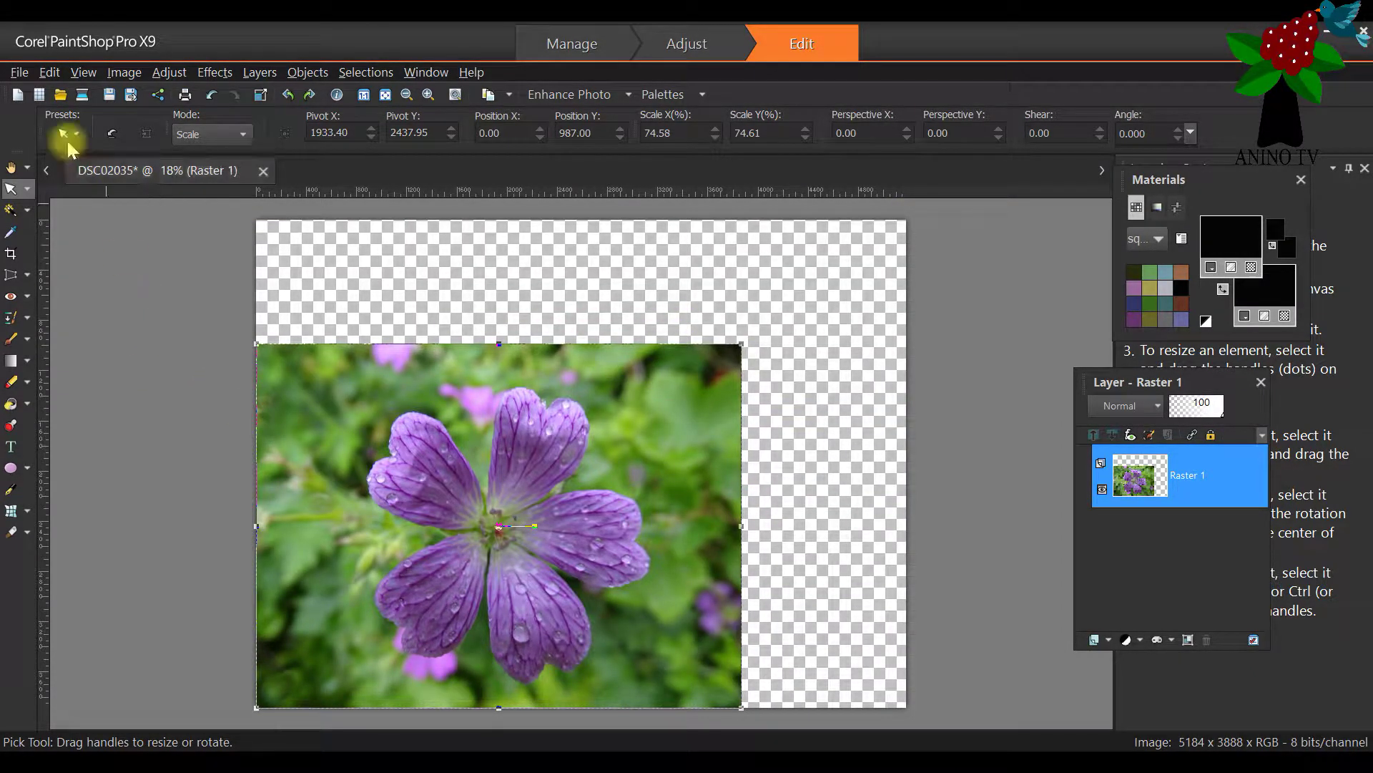
pyautogui.click(51, 74)
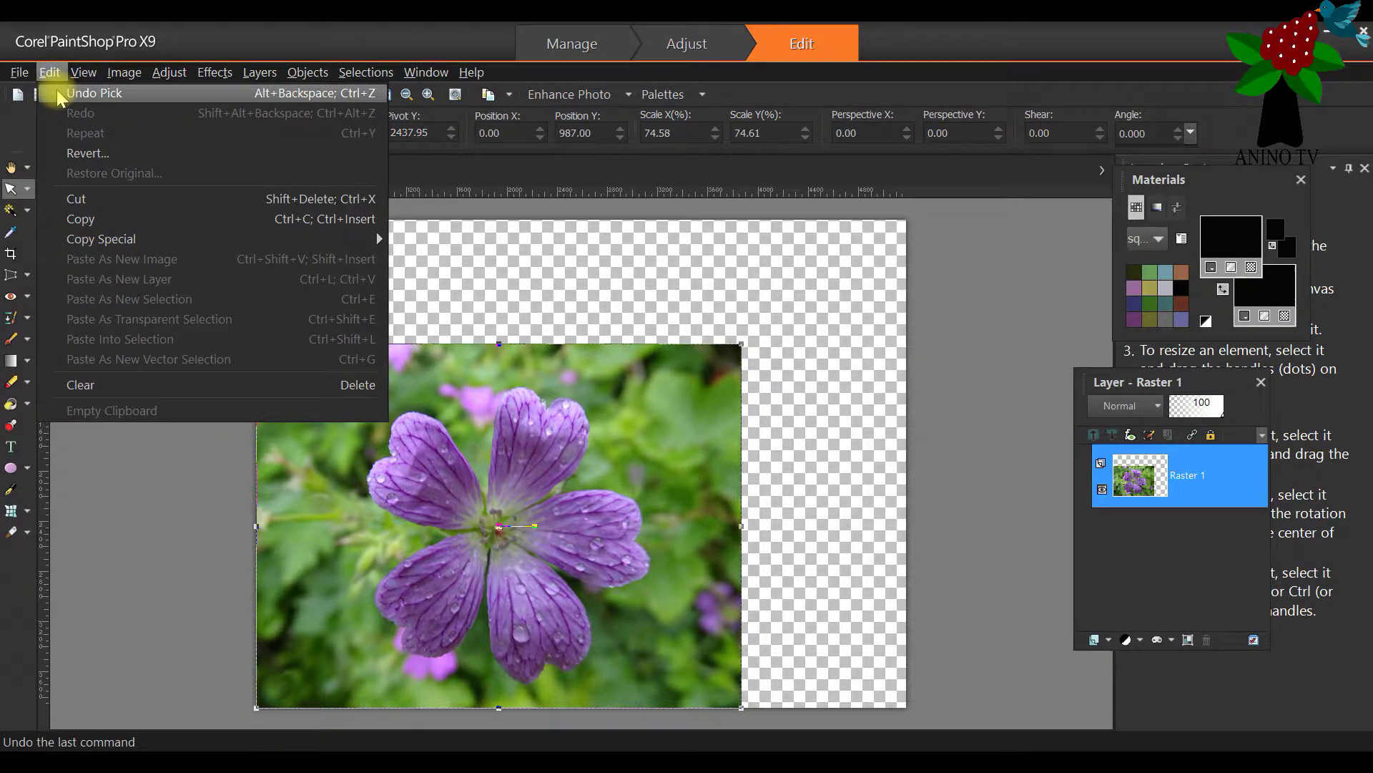
pyautogui.click(57, 93)
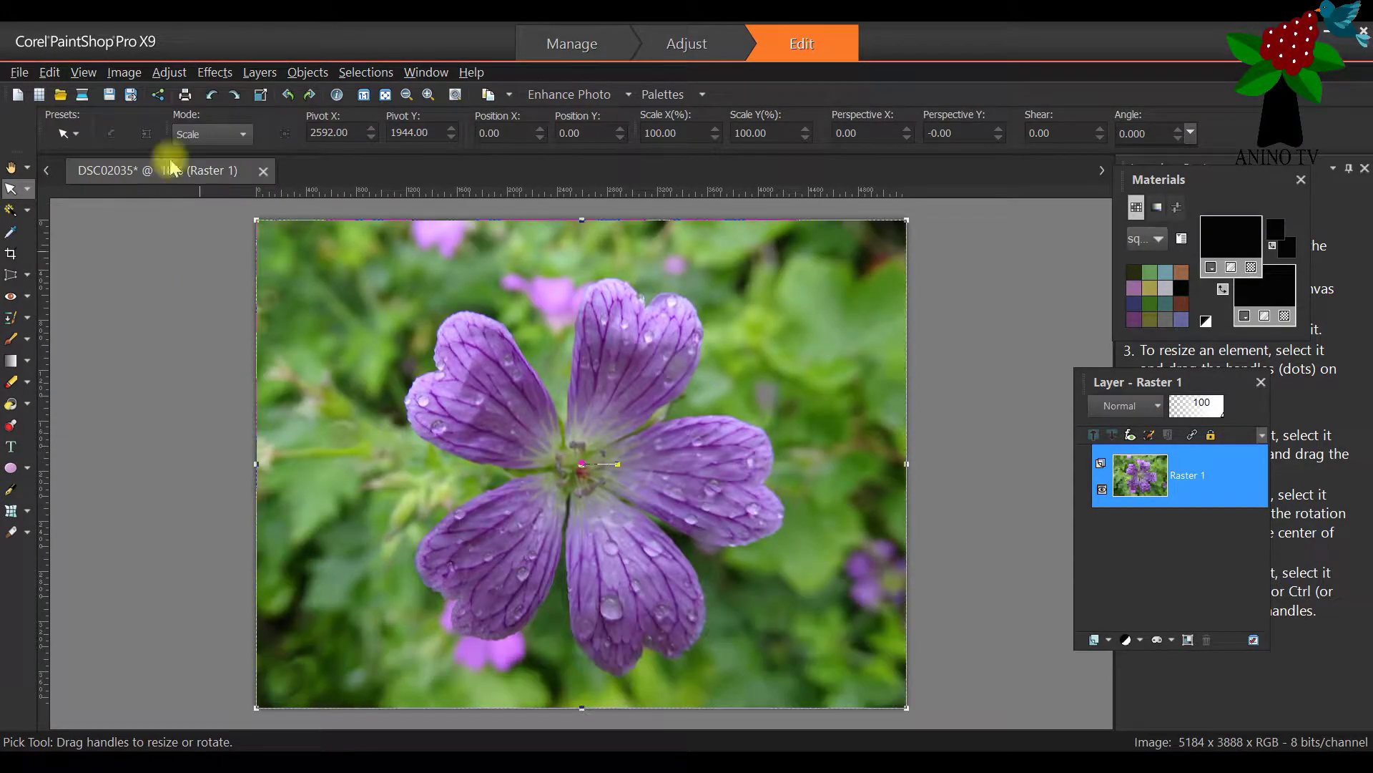
# Start resizing the image by print size and set the resolution to 300 pixels per inch
pyautogui.click(121, 73)
pyautogui.click(155, 158)
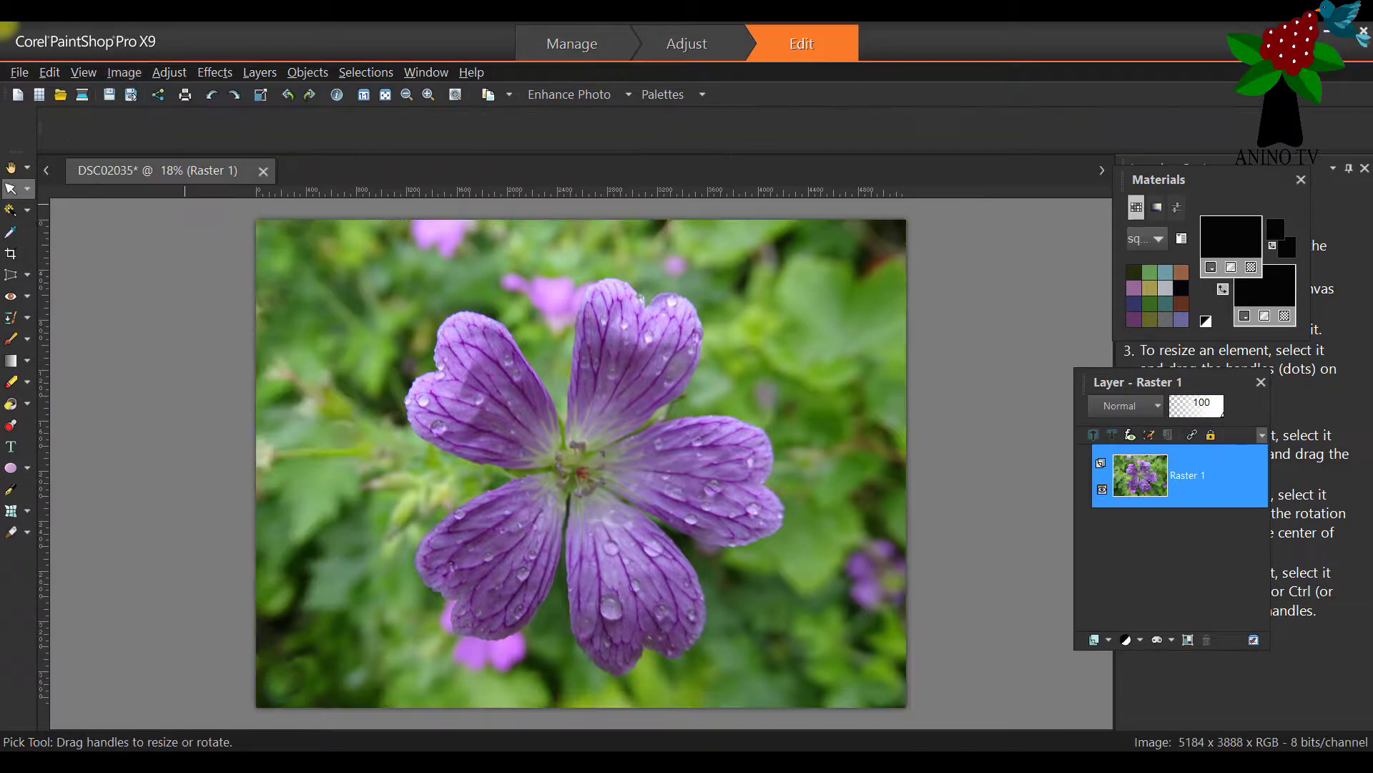
pyautogui.moveTo(679, 108); pyautogui.dragTo(540, 102)
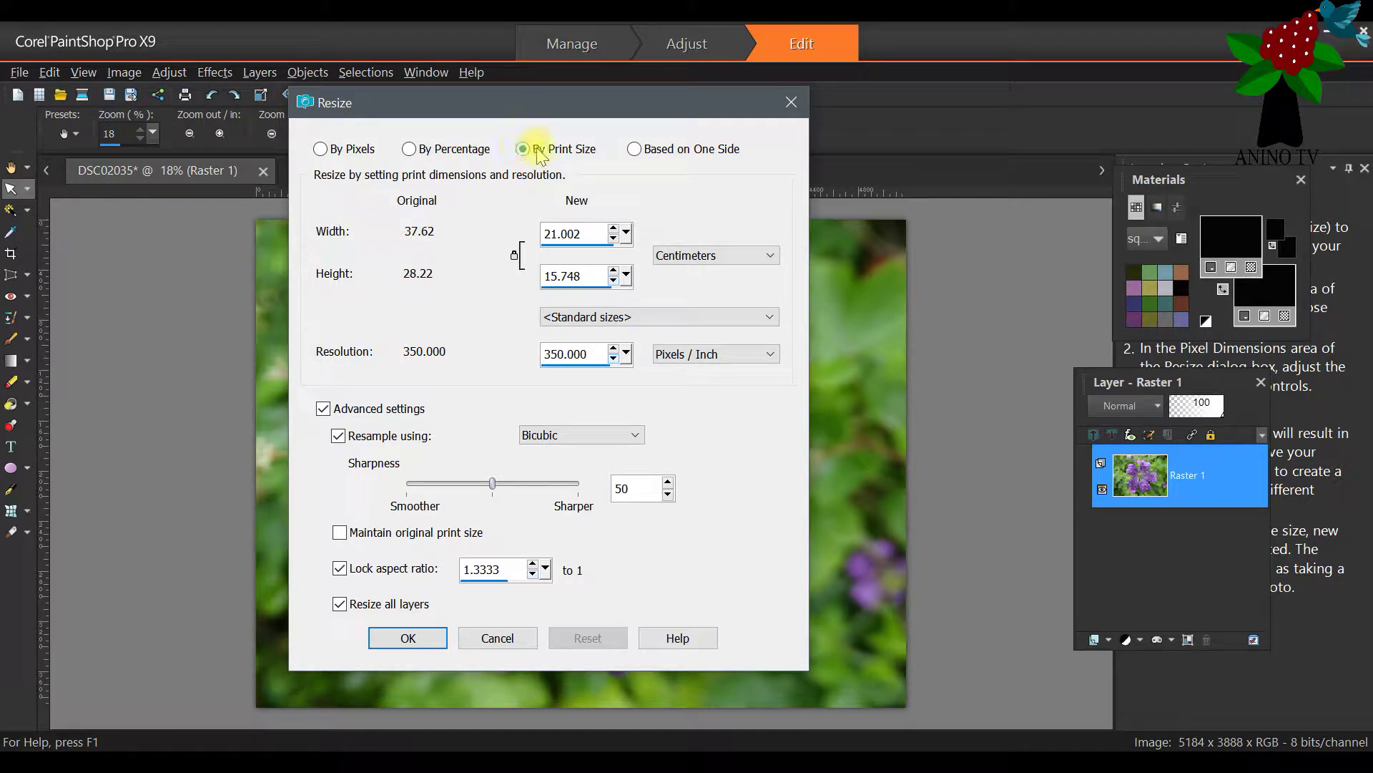
pyautogui.click(408, 150)
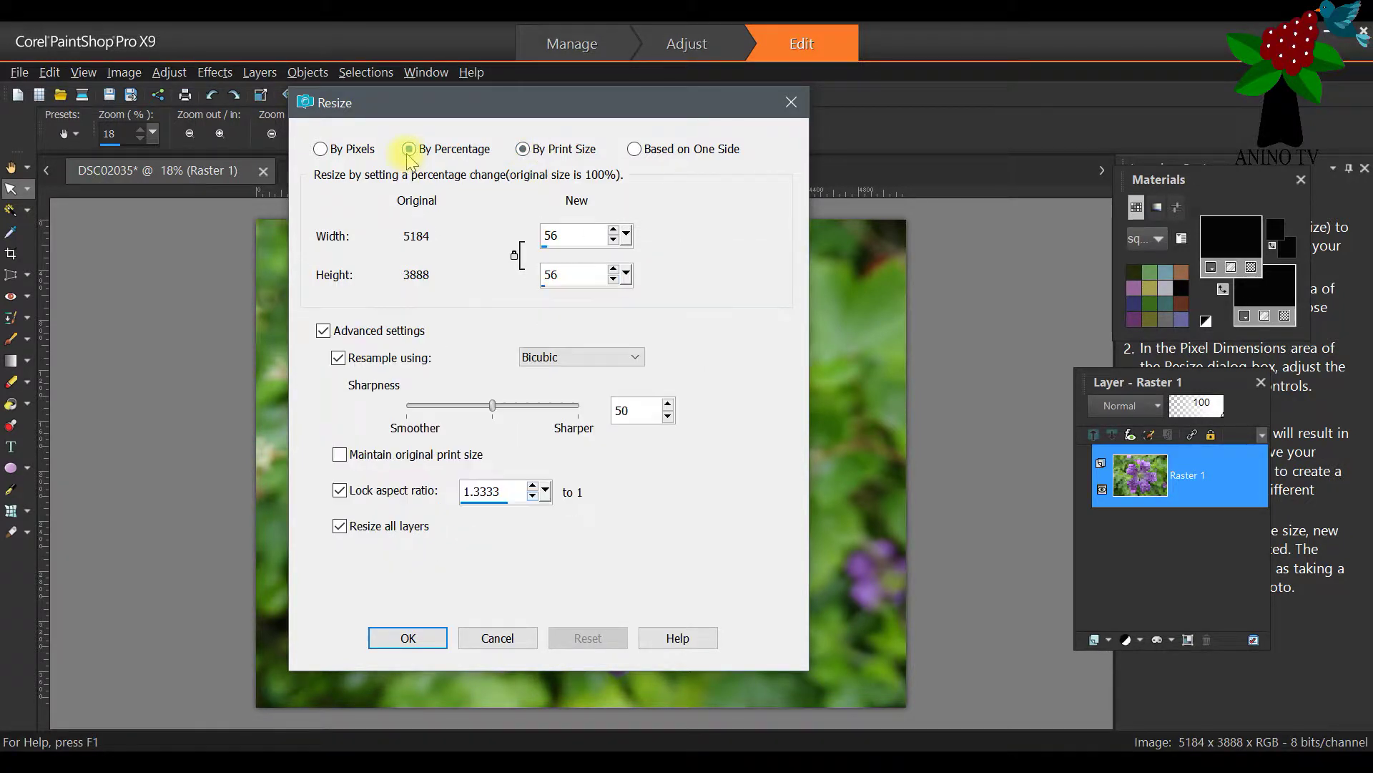
pyautogui.click(319, 149)
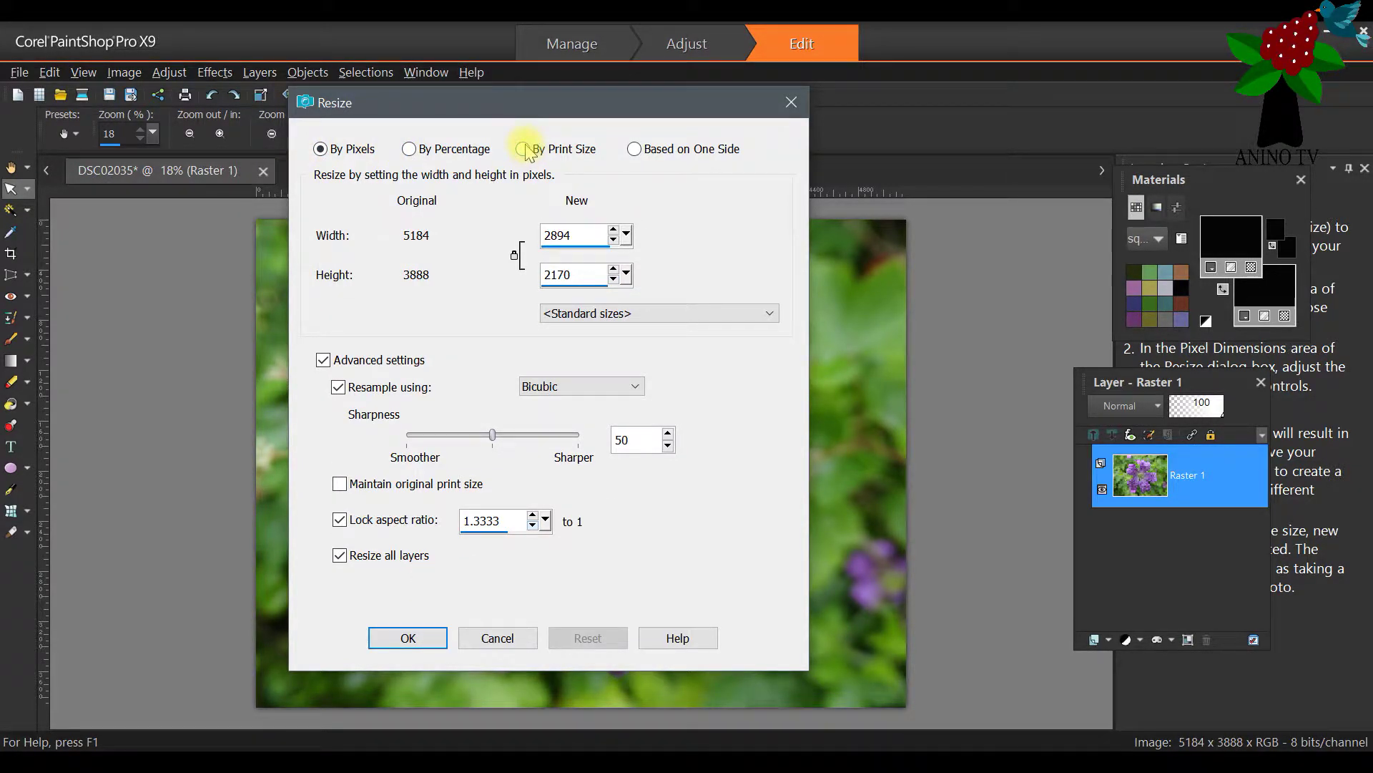
pyautogui.click(525, 150)
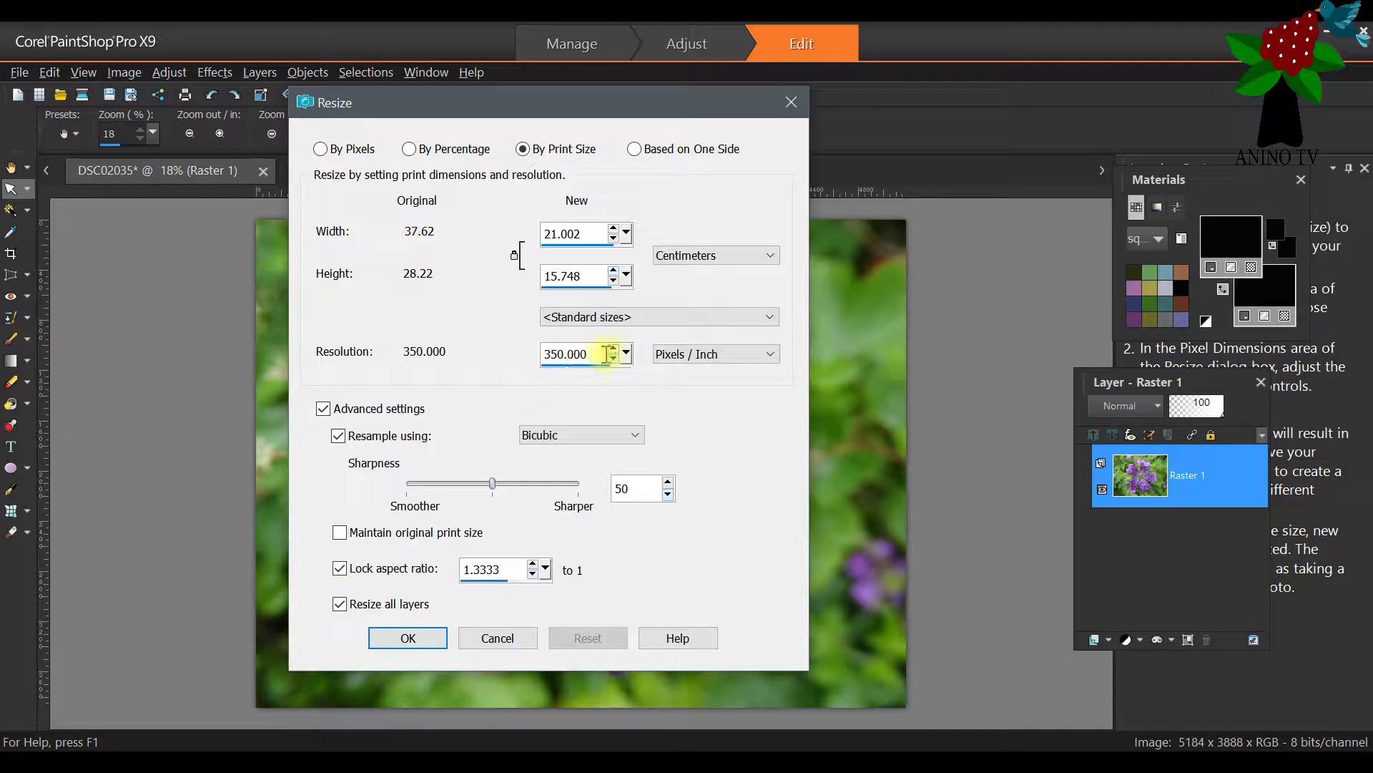
pyautogui.click(558, 354)
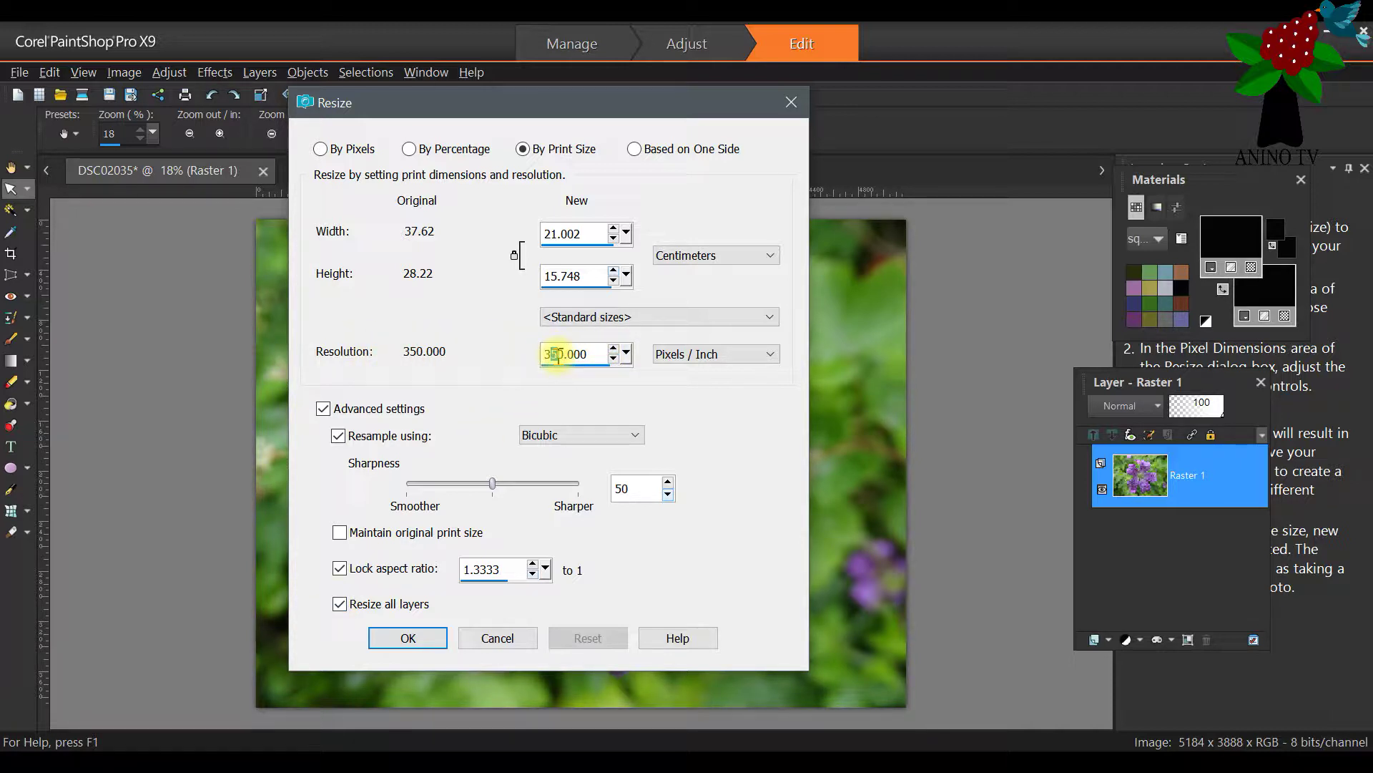
pyautogui.press('BackSpace')
pyautogui.write('0')
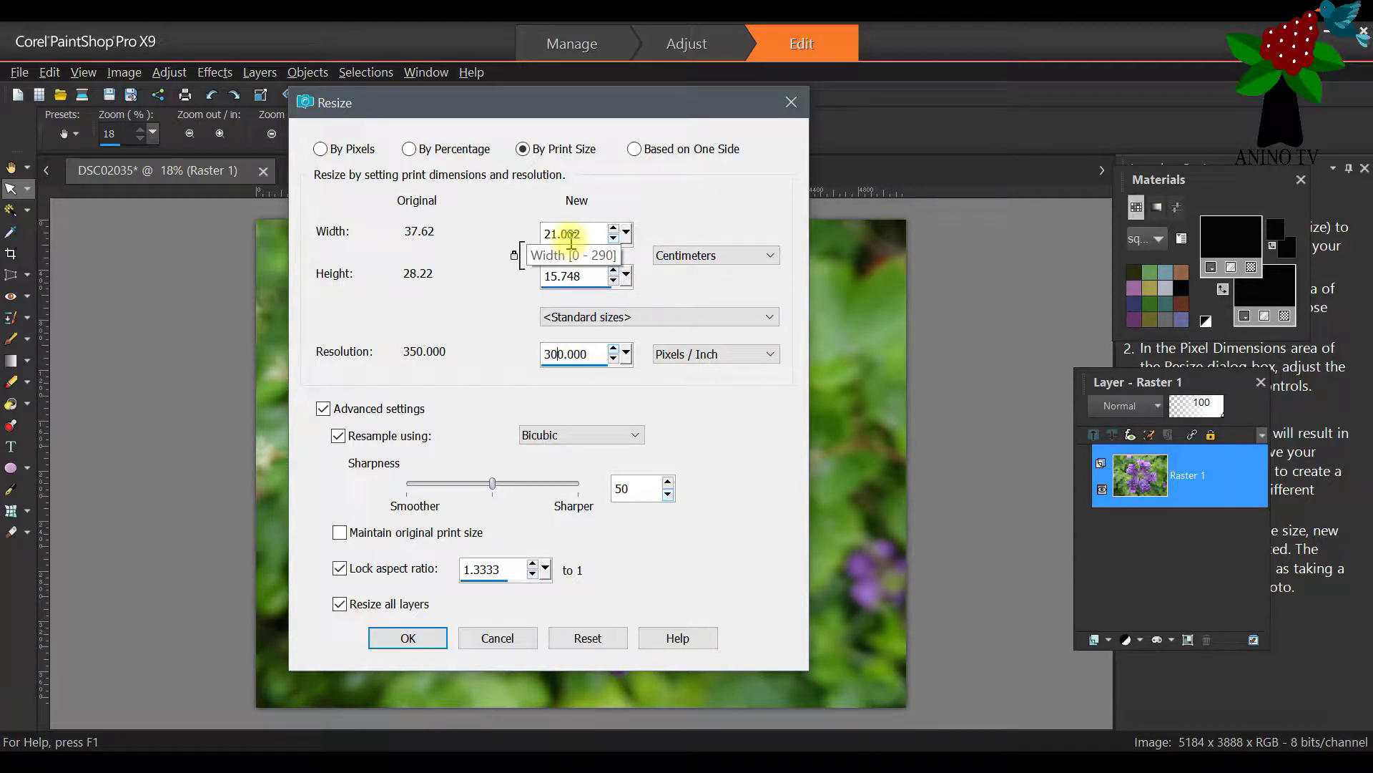
# Set the new print width to 21 cm
pyautogui.doubleClick(539, 228)
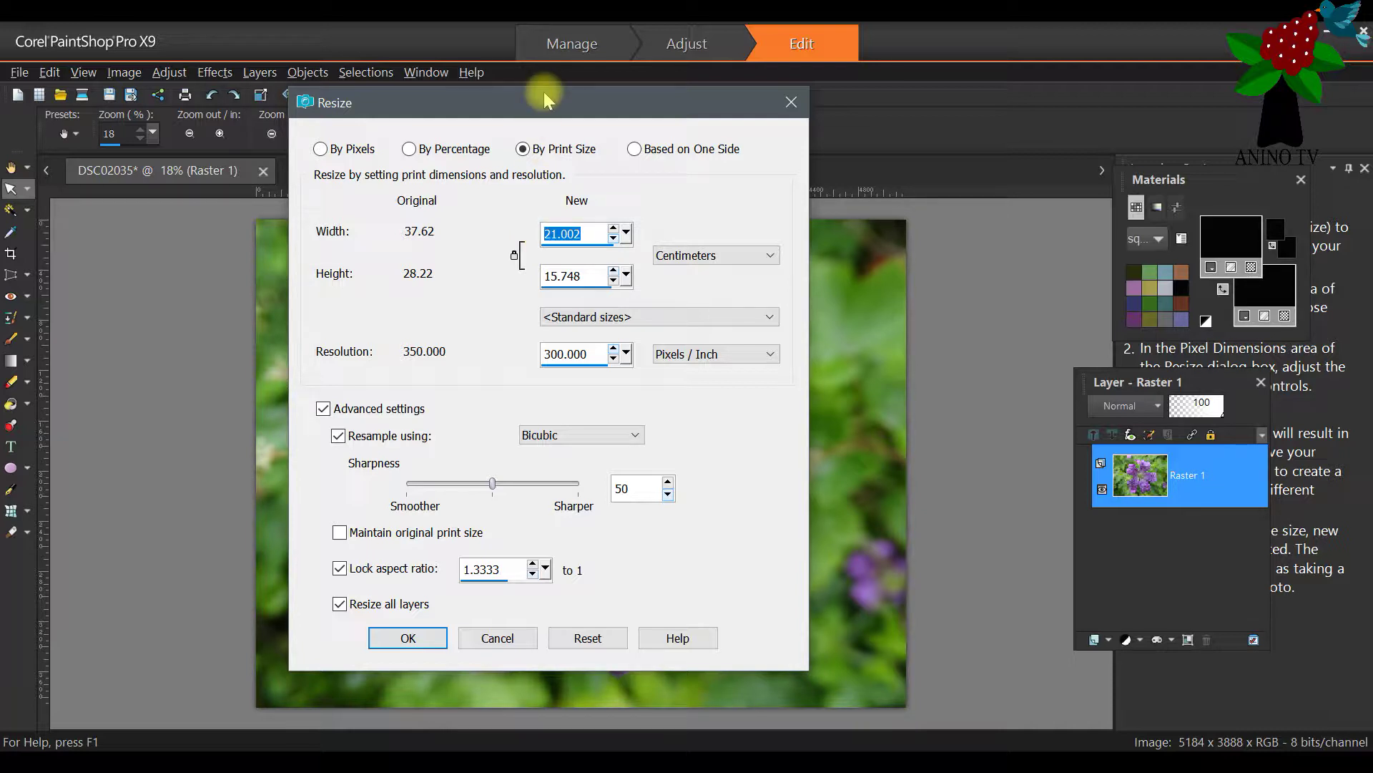
pyautogui.moveTo(544, 105); pyautogui.dragTo(1138, 105)
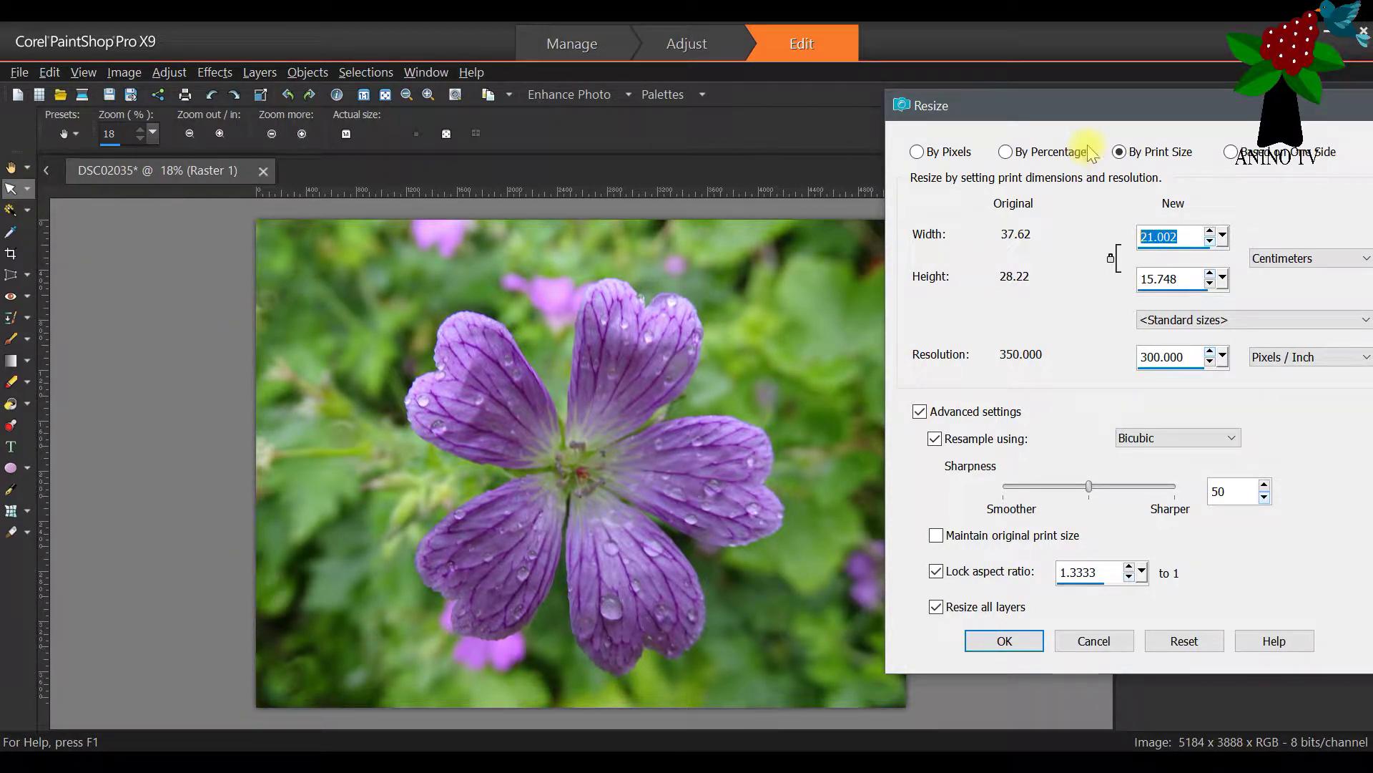
pyautogui.moveTo(1096, 114); pyautogui.dragTo(794, 139)
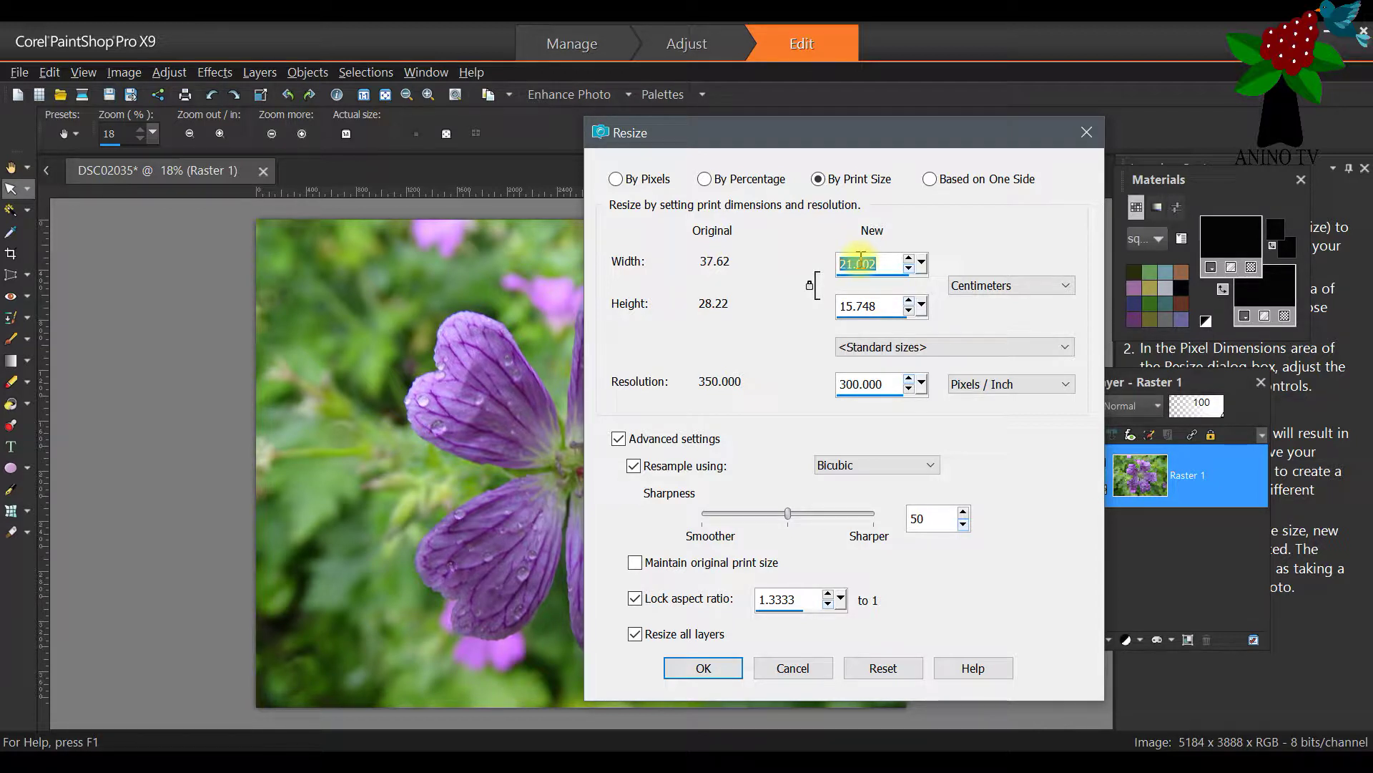
pyautogui.write('21')
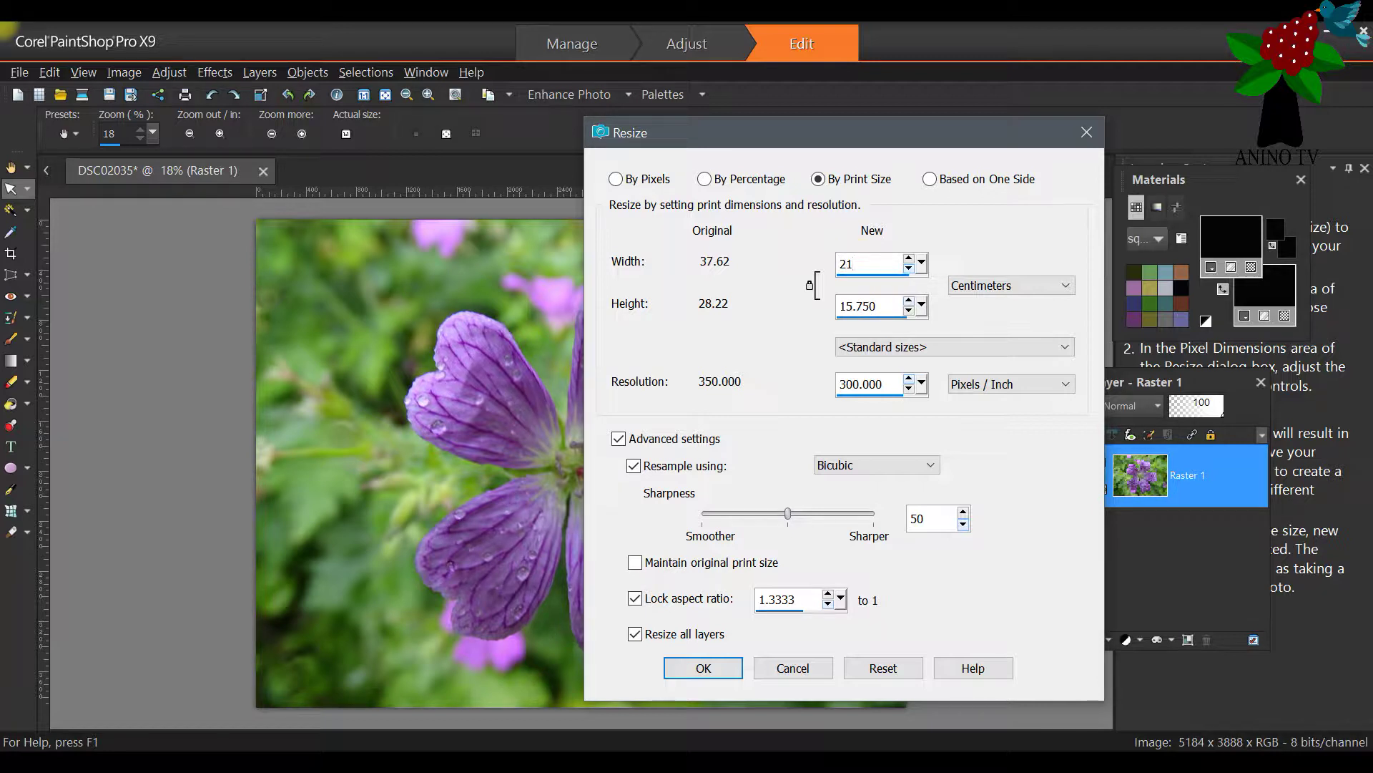
# Set the new print height to 14.8 cm
pyautogui.click(877, 307)
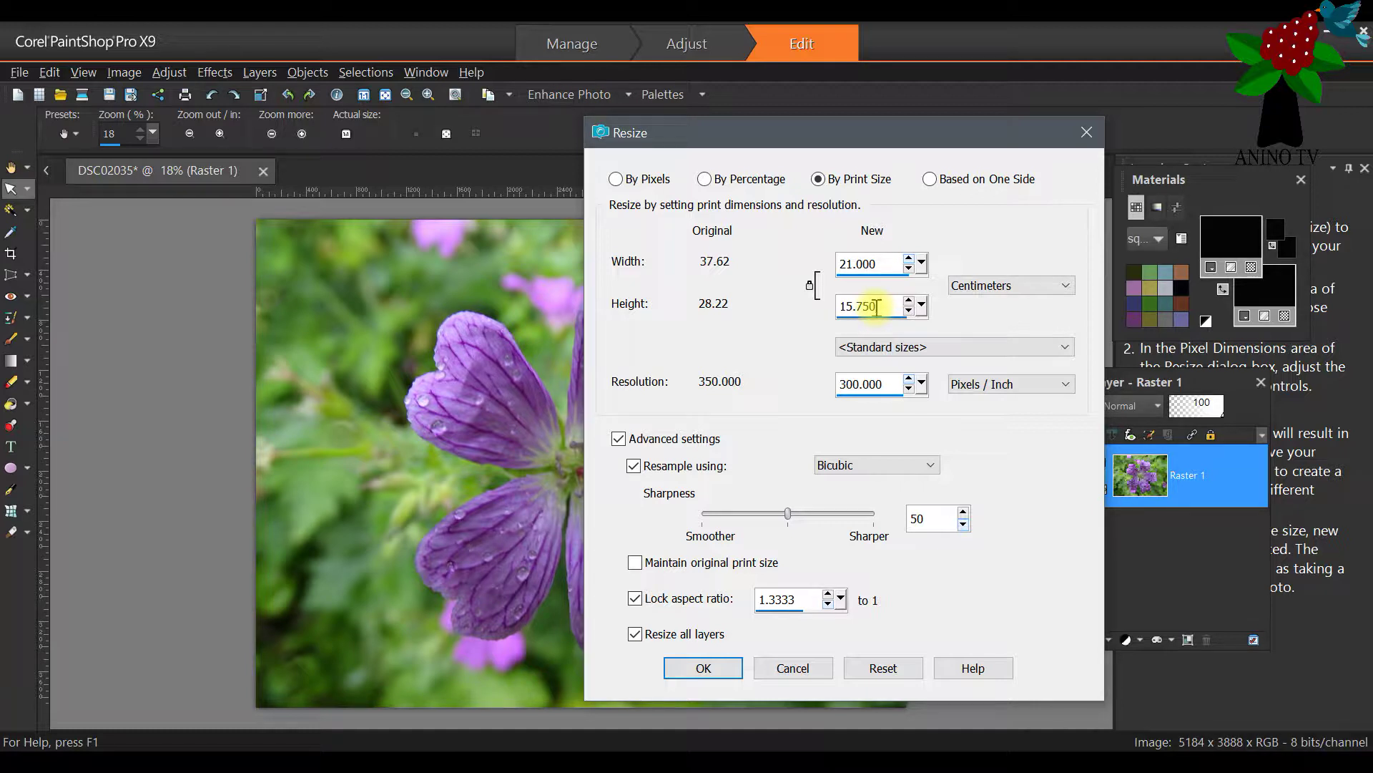
pyautogui.press('BackSpace')
pyautogui.press('BackSpace')
pyautogui.press('BackSpace')
pyautogui.press('BackSpace')
pyautogui.press('BackSpace')
pyautogui.write('4')
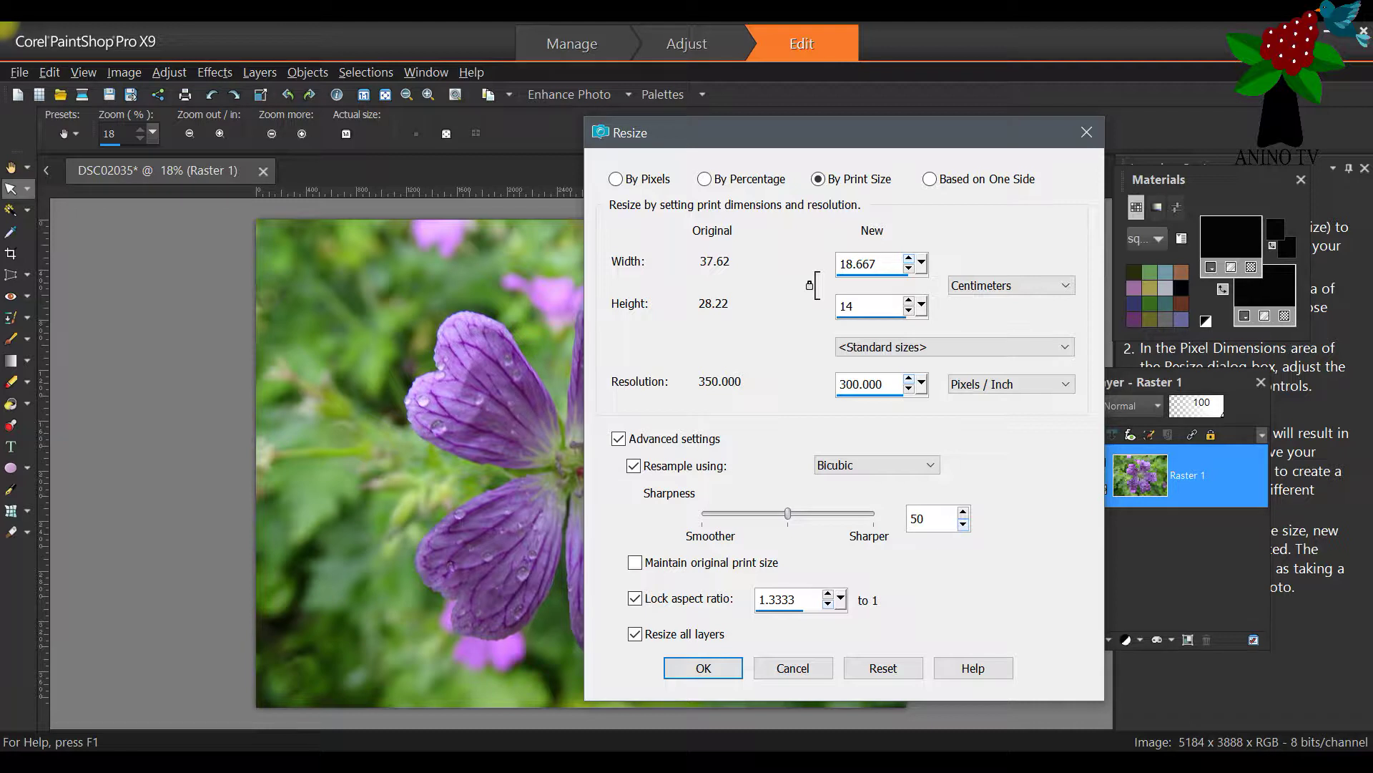
pyautogui.write('.8')
# Set the new print width to 21 cm with the aspect ratio locked, and apply the resize to the photo
pyautogui.click(876, 264)
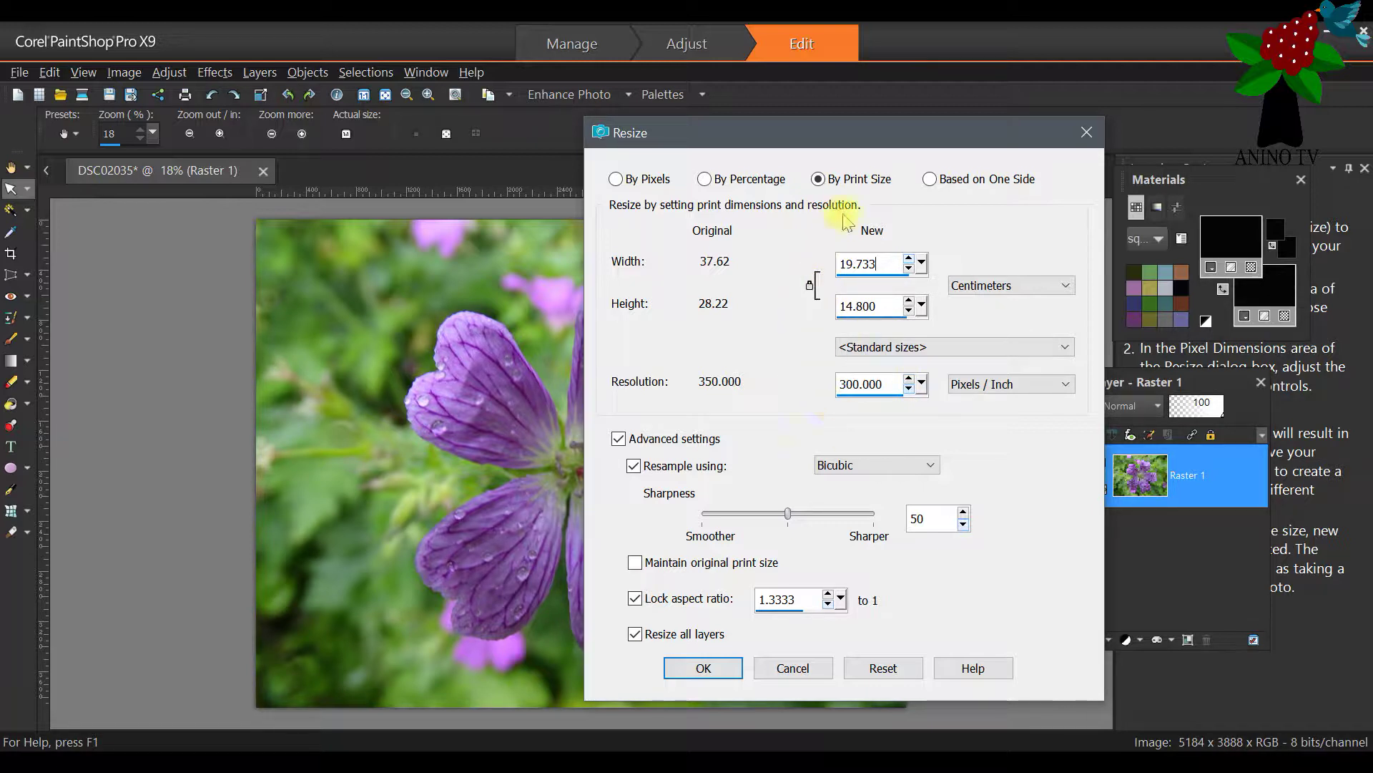
pyautogui.click(636, 601)
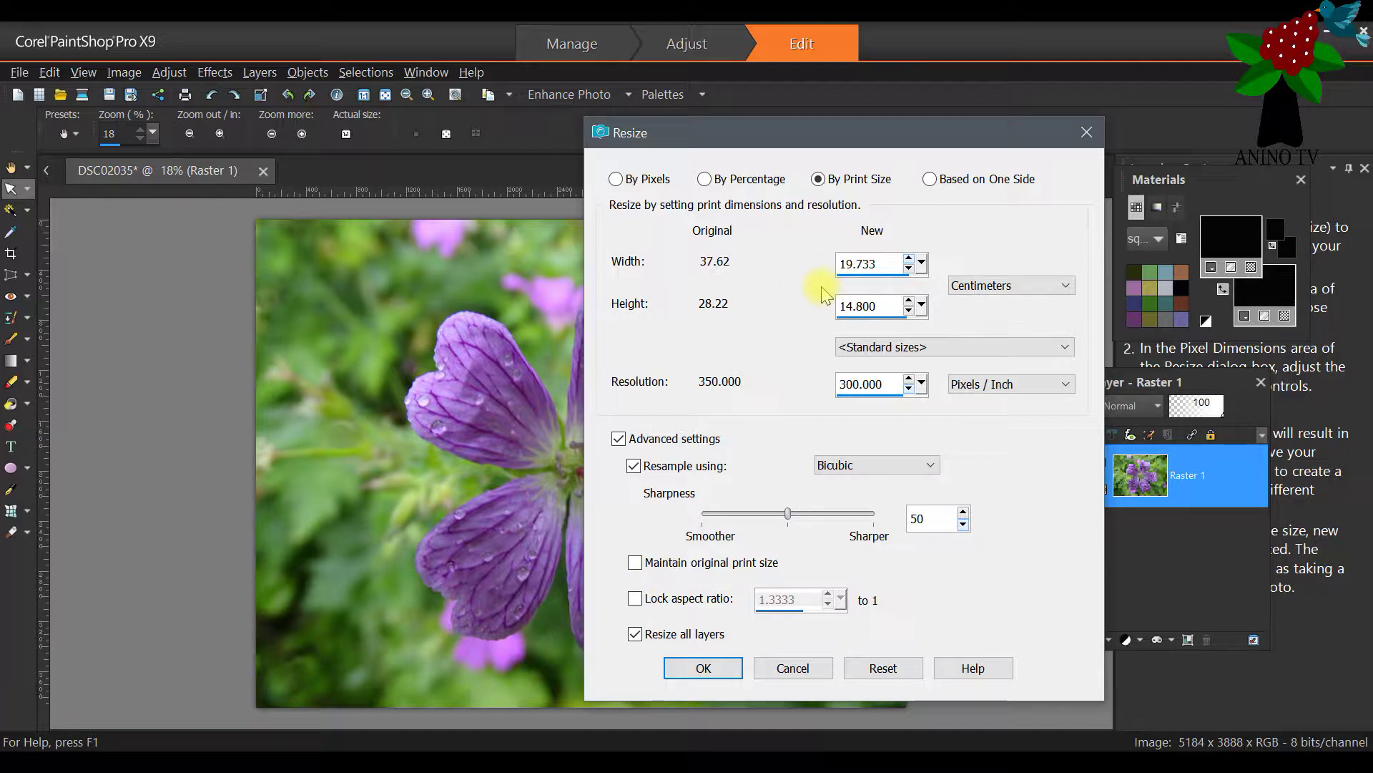
pyautogui.click(636, 600)
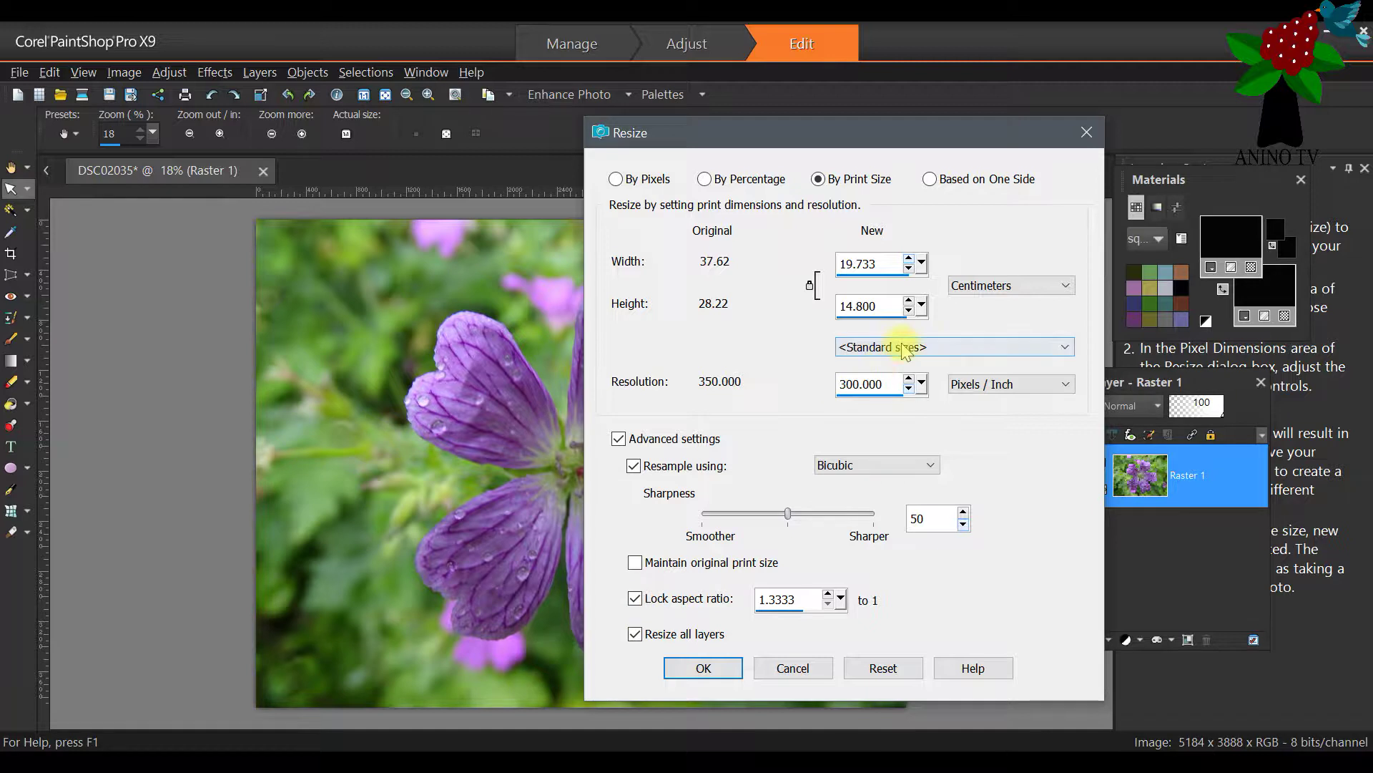
pyautogui.moveTo(878, 264); pyautogui.dragTo(830, 271)
pyautogui.write('21')
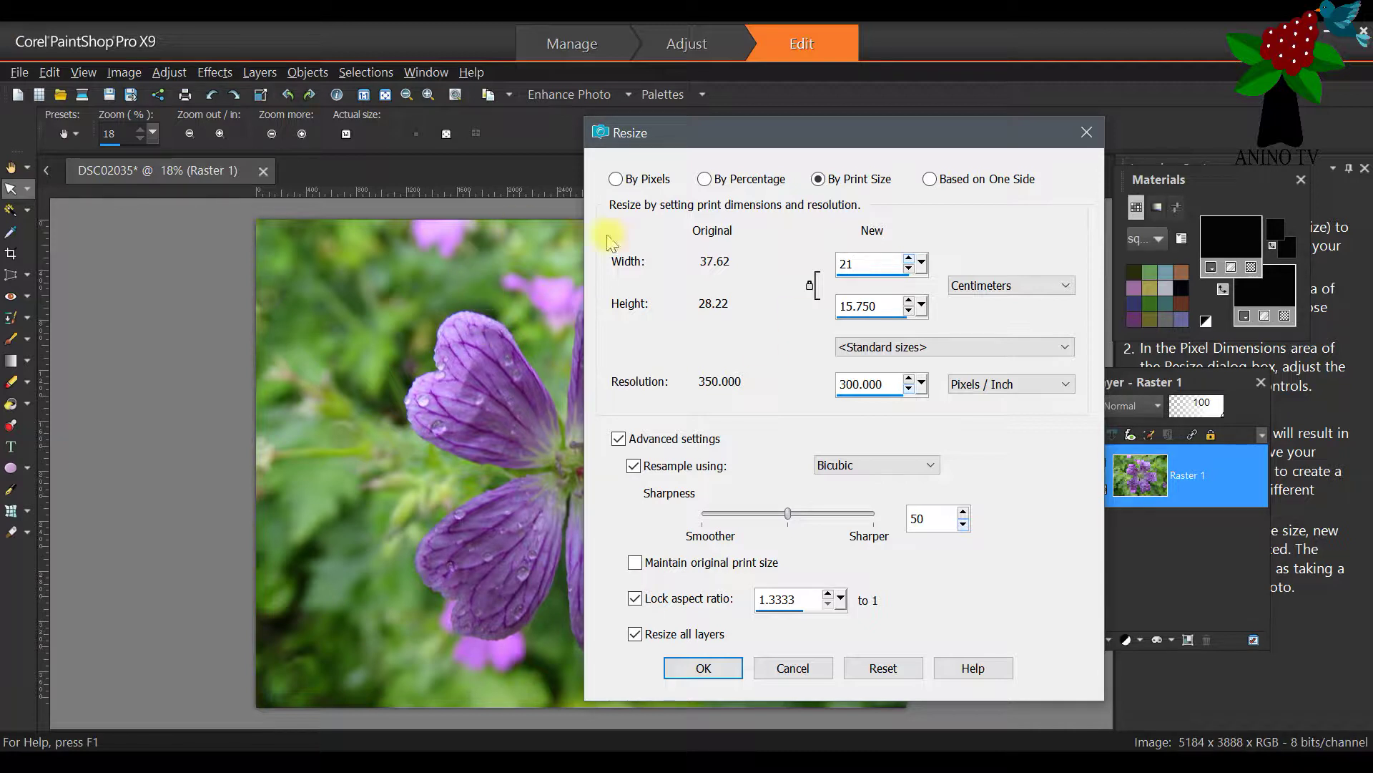
pyautogui.click(867, 381)
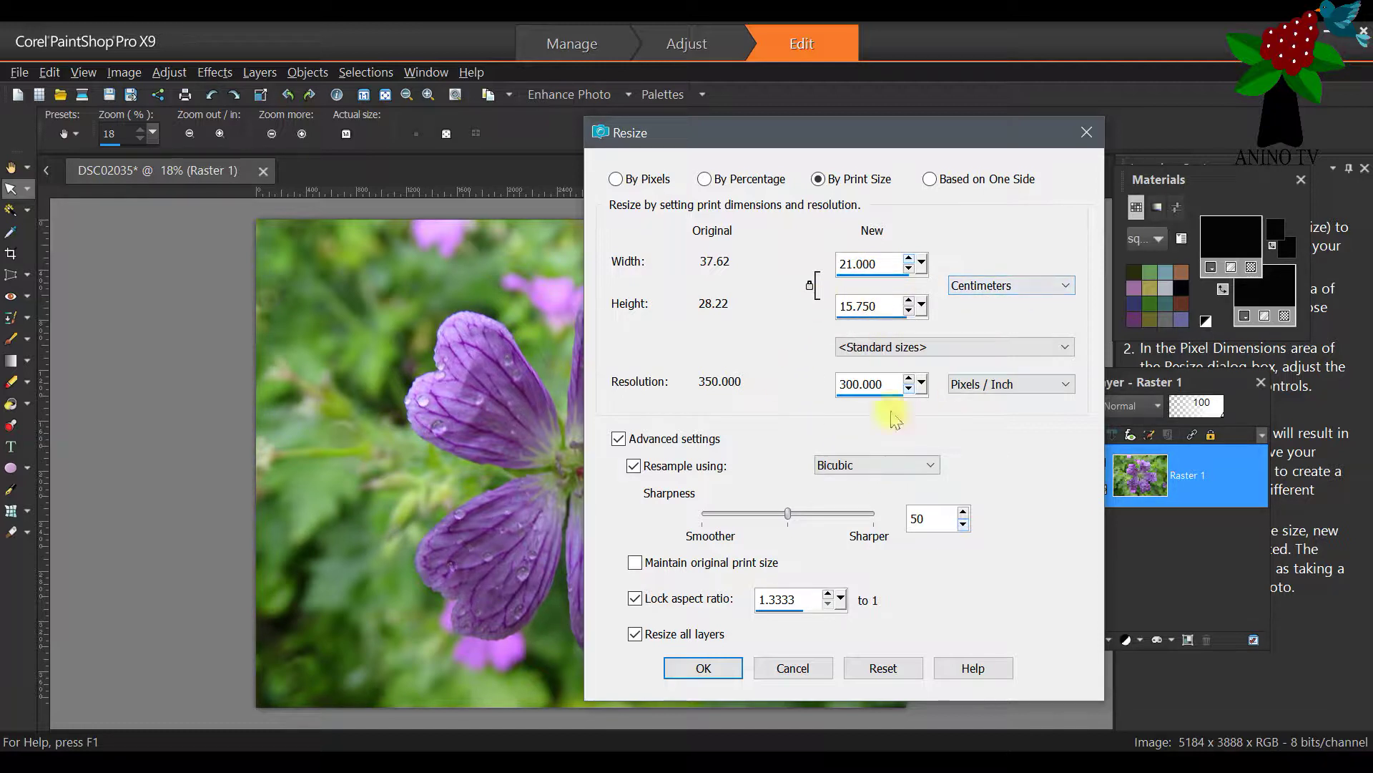
pyautogui.click(703, 667)
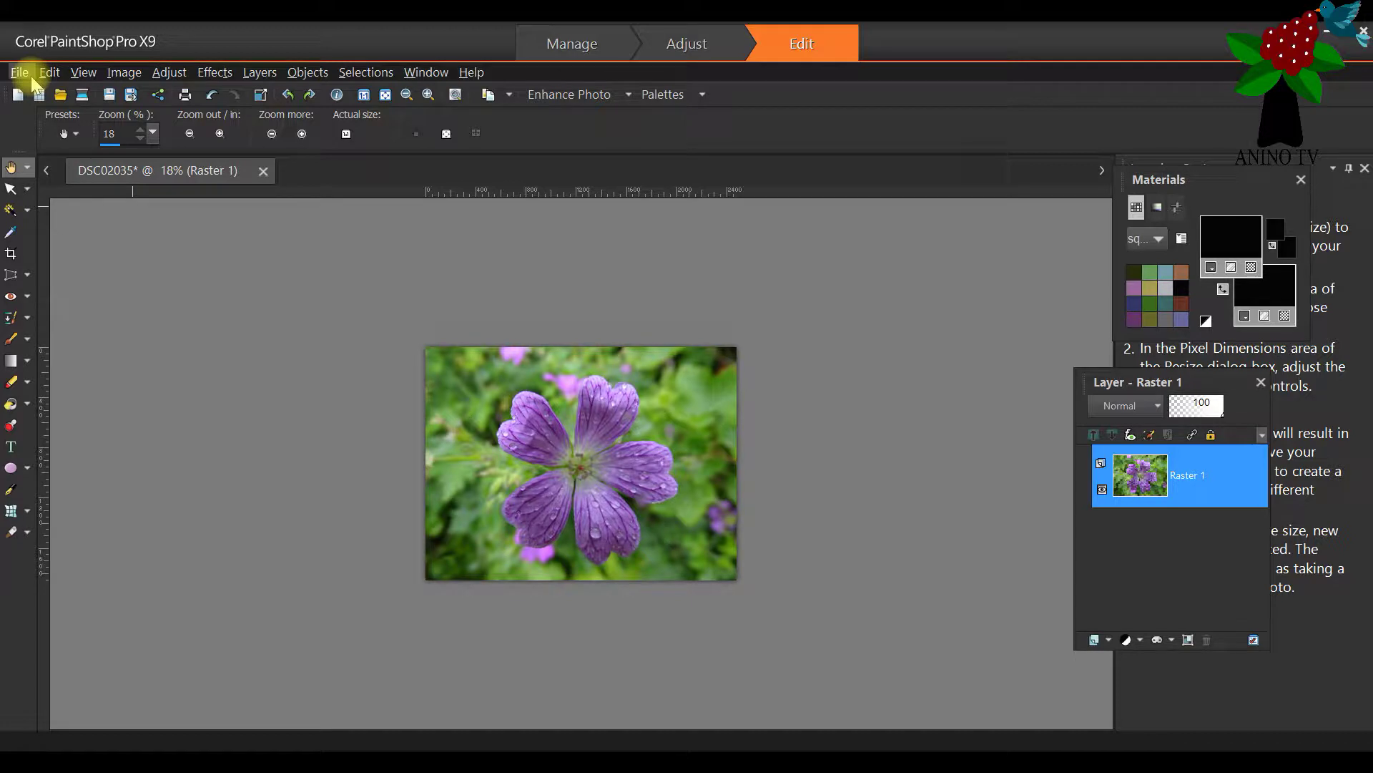
# Undo the resize of the flower photo
pyautogui.click(49, 73)
pyautogui.click(68, 93)
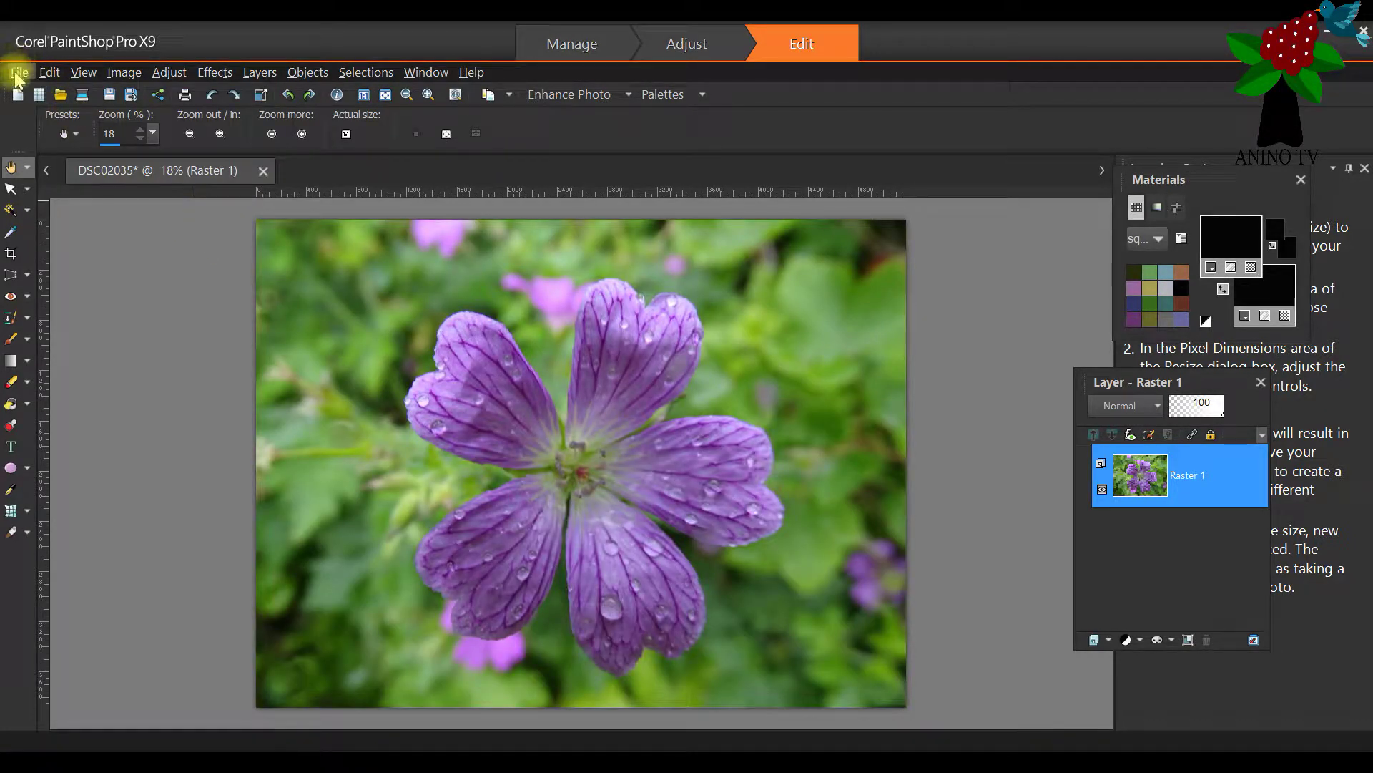
# Create a new image from the A5 paper preset at 300 pixels per inch, with centimeters as the unit
pyautogui.click(18, 73)
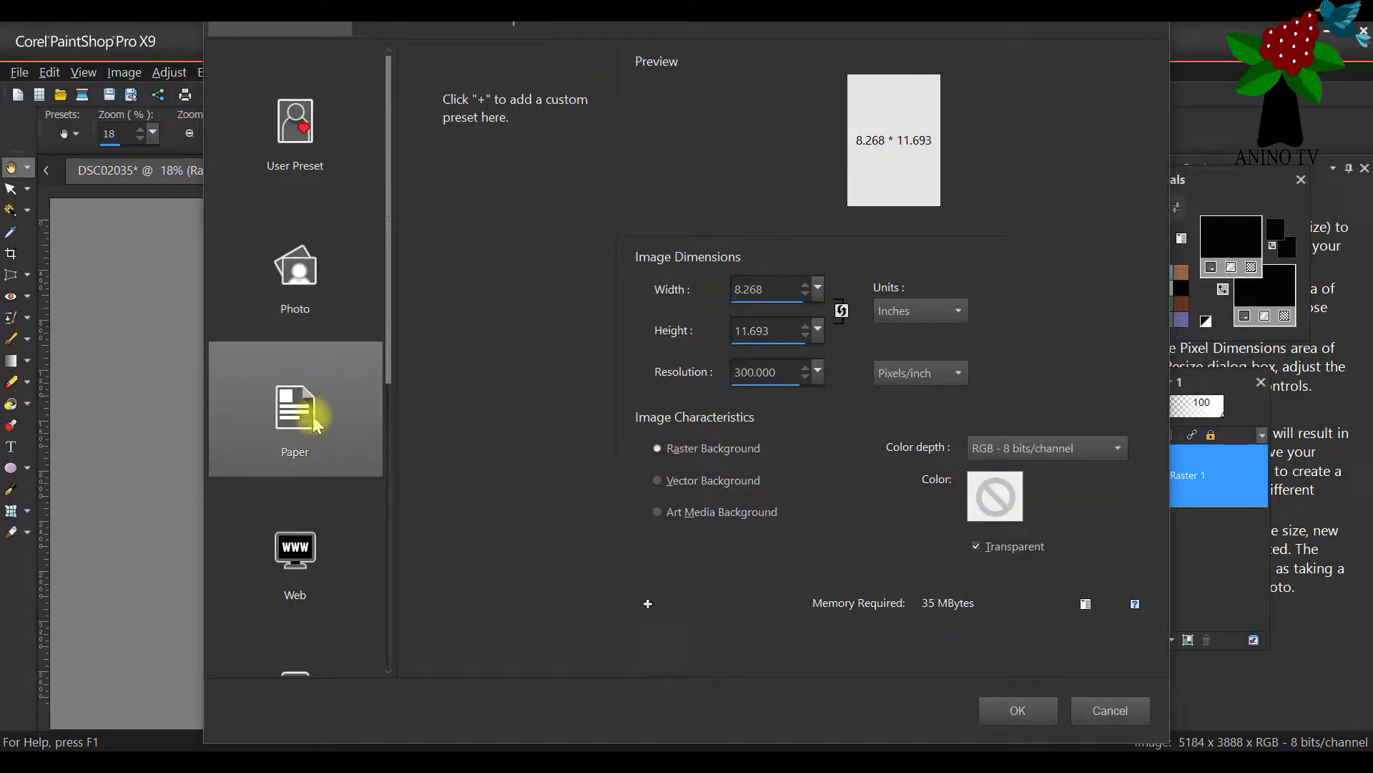
pyautogui.click(299, 425)
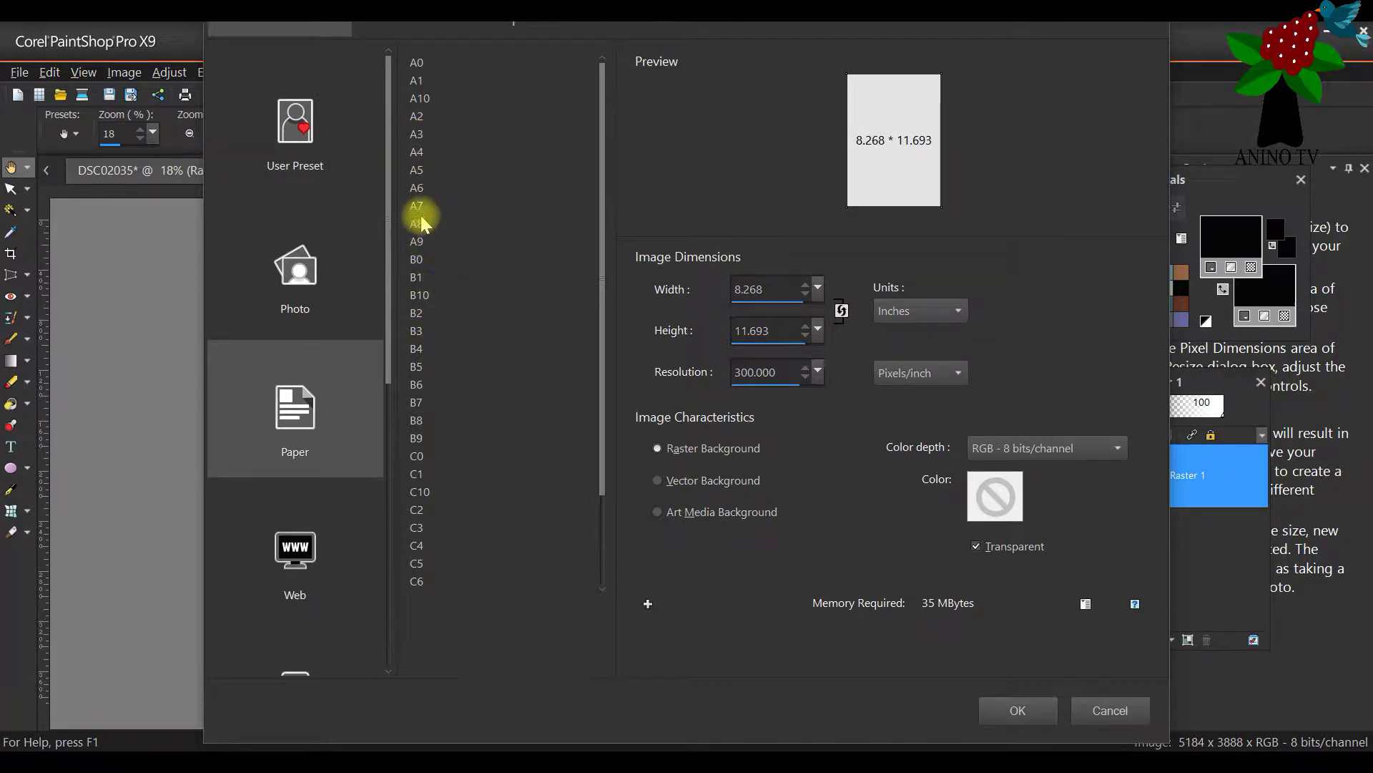
pyautogui.click(417, 172)
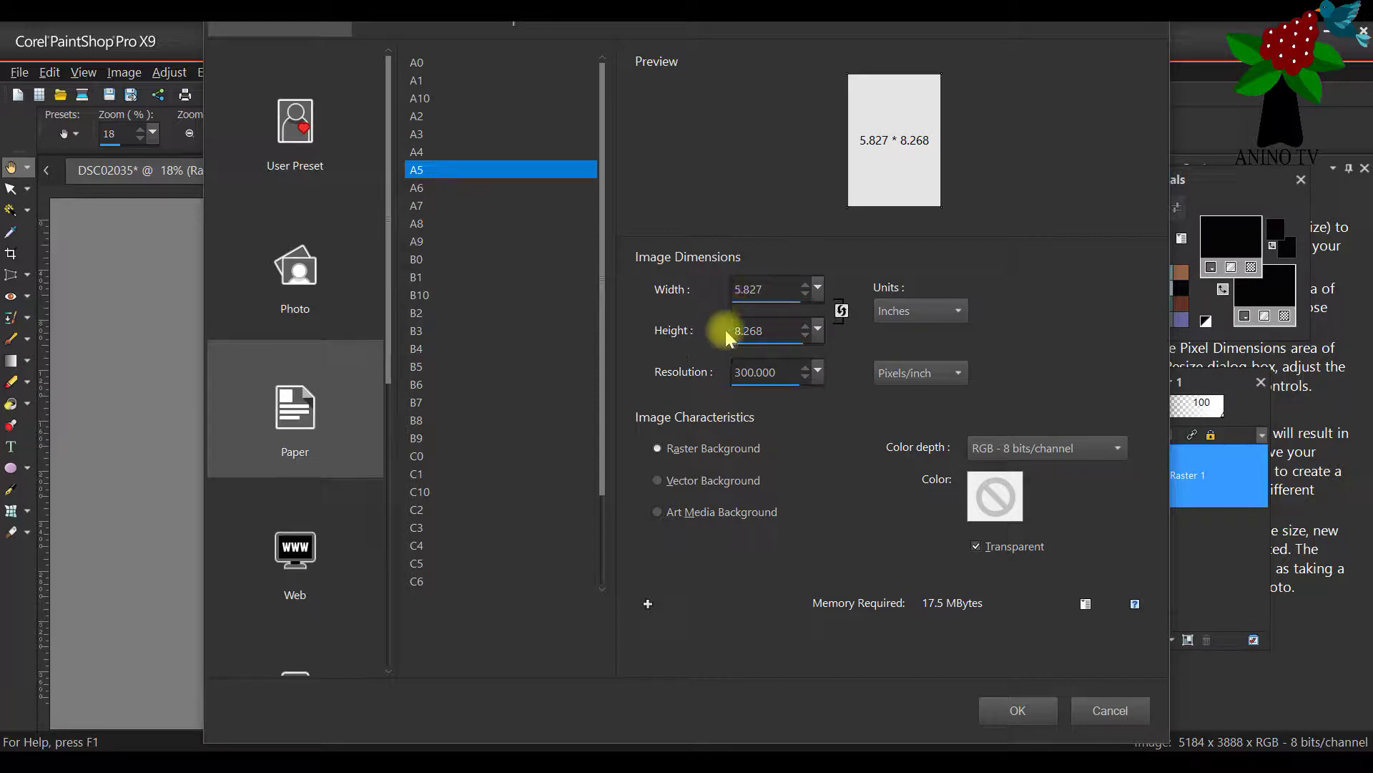
pyautogui.click(928, 311)
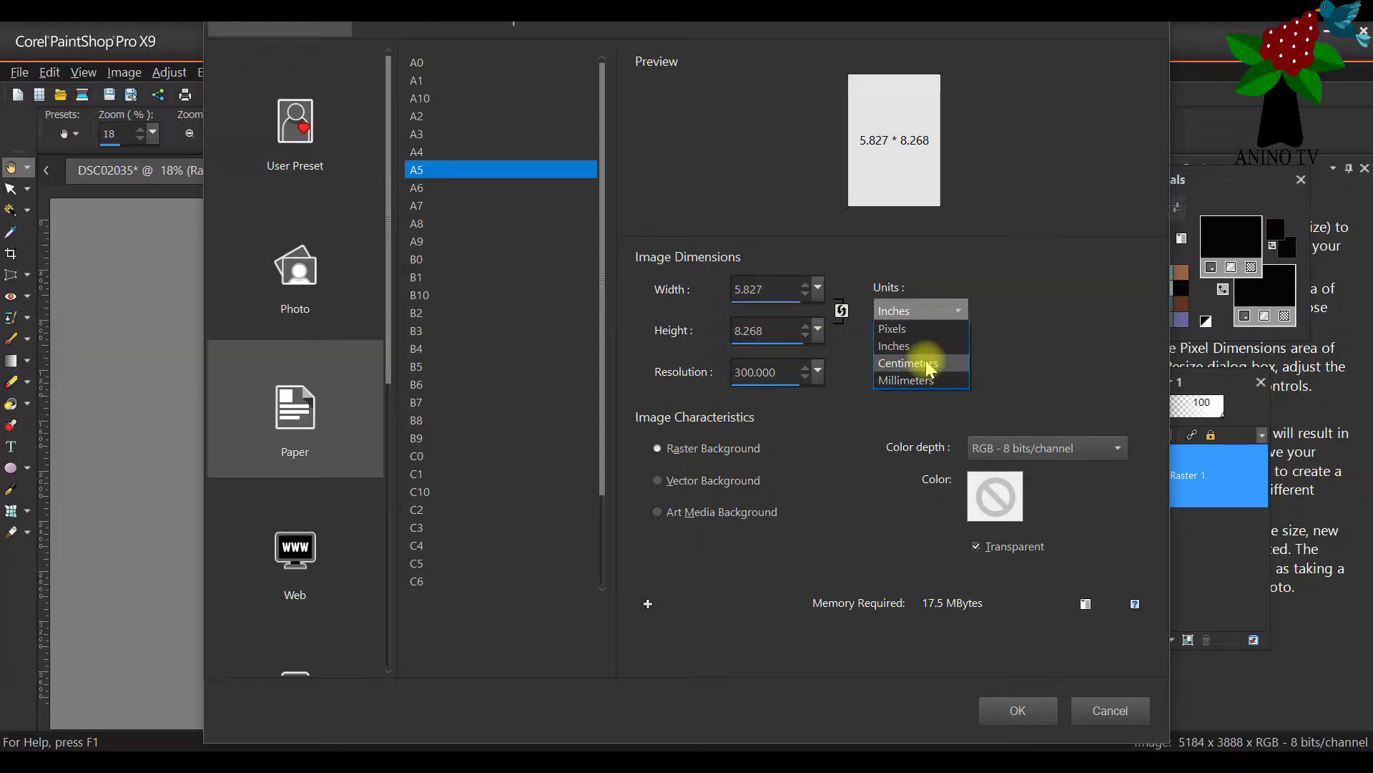
pyautogui.click(926, 360)
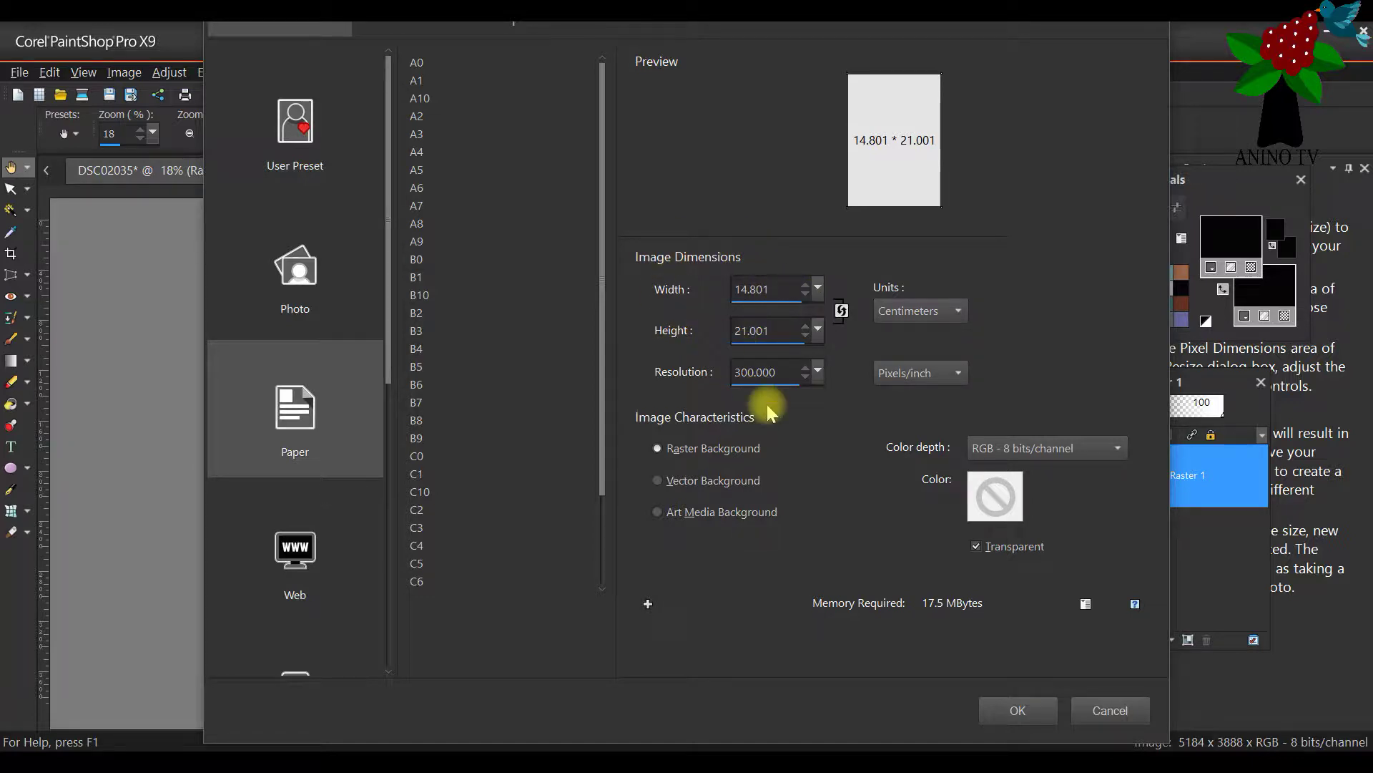
pyautogui.click(1020, 712)
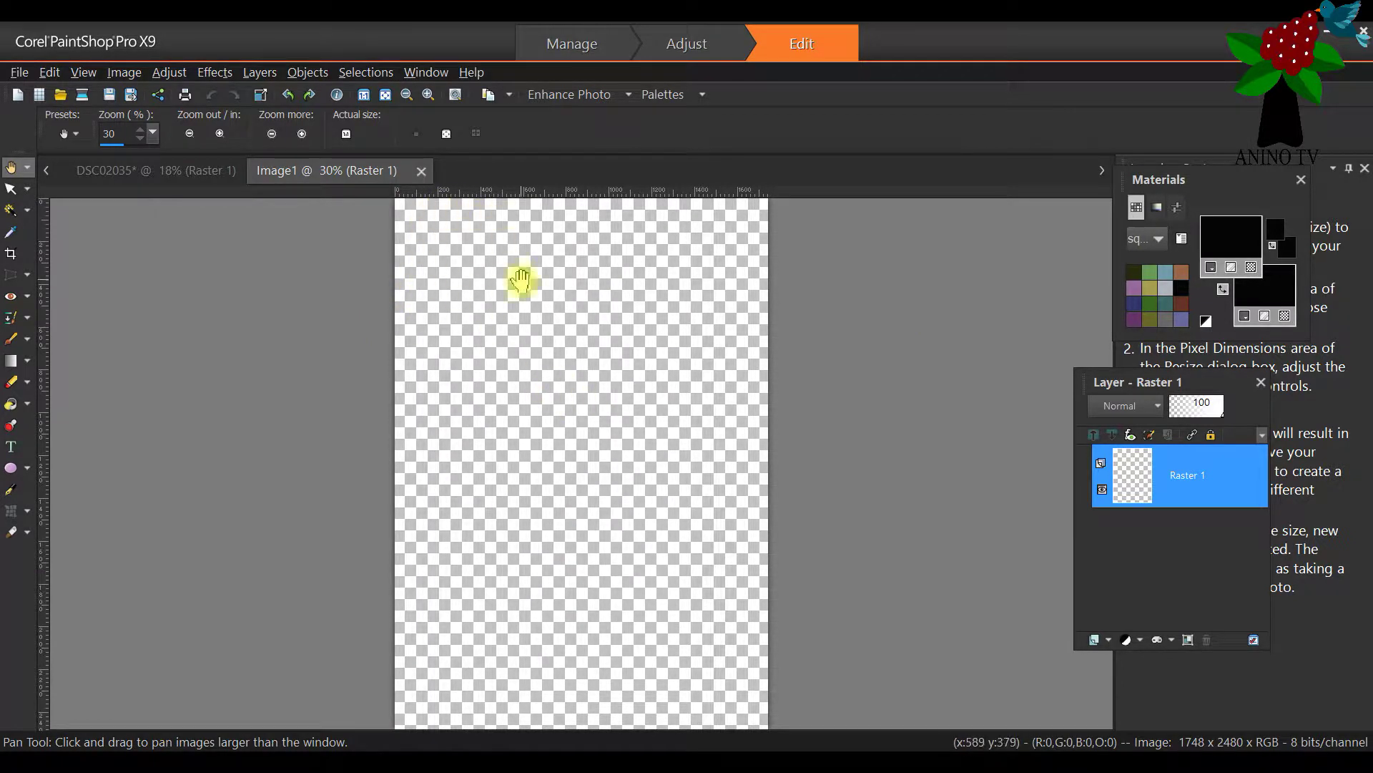
# Rotate the blank A5 image 90 degrees clockwise to landscape orientation
pyautogui.scroll(-1, 520, 280)
pyautogui.scroll(-1, 522, 286)
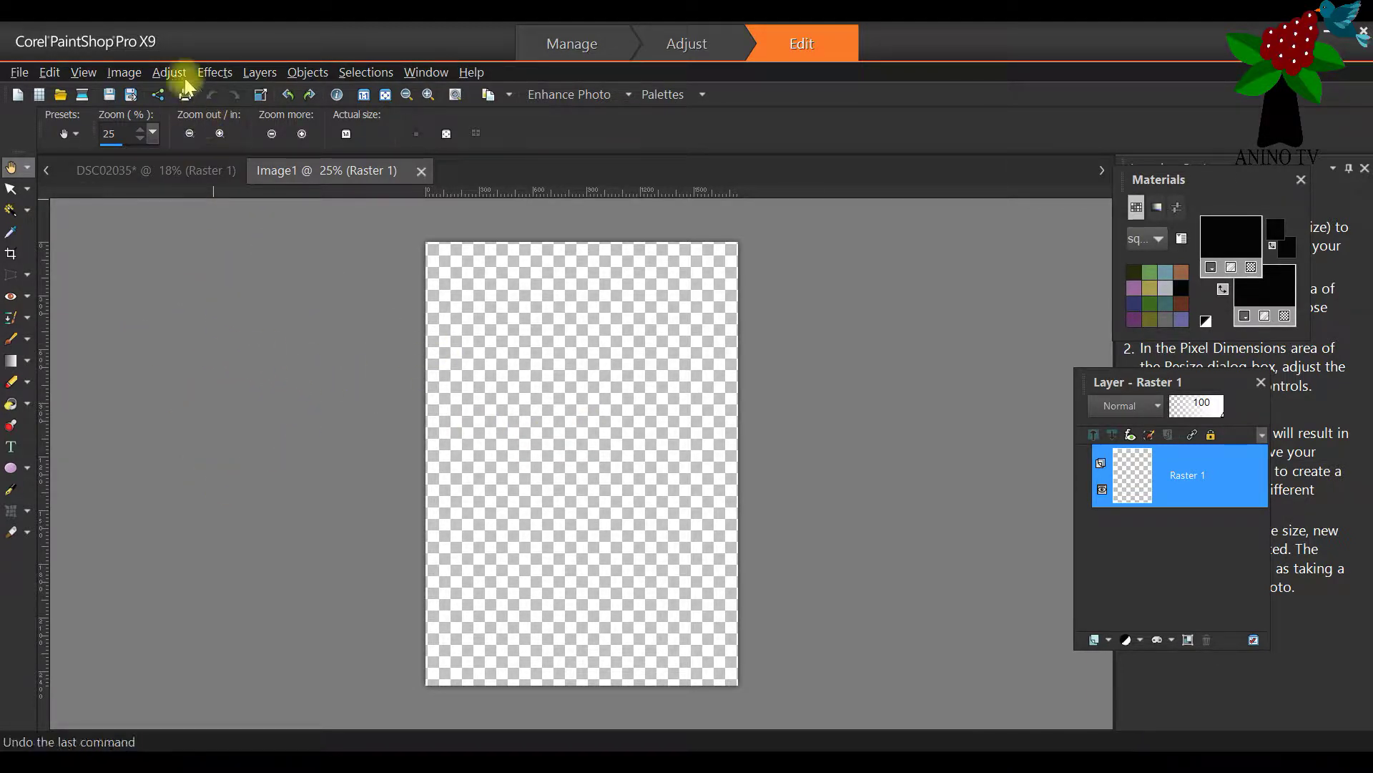
pyautogui.click(125, 74)
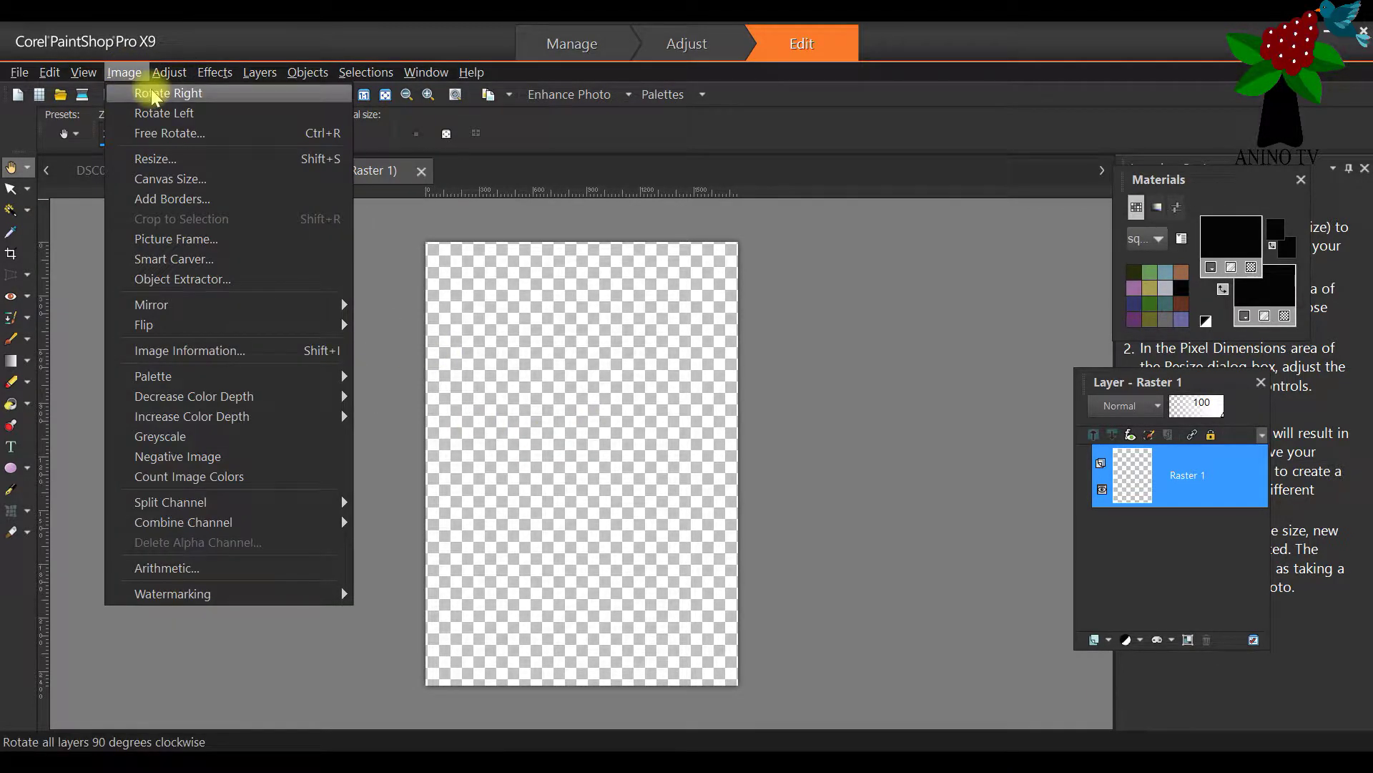
pyautogui.click(153, 97)
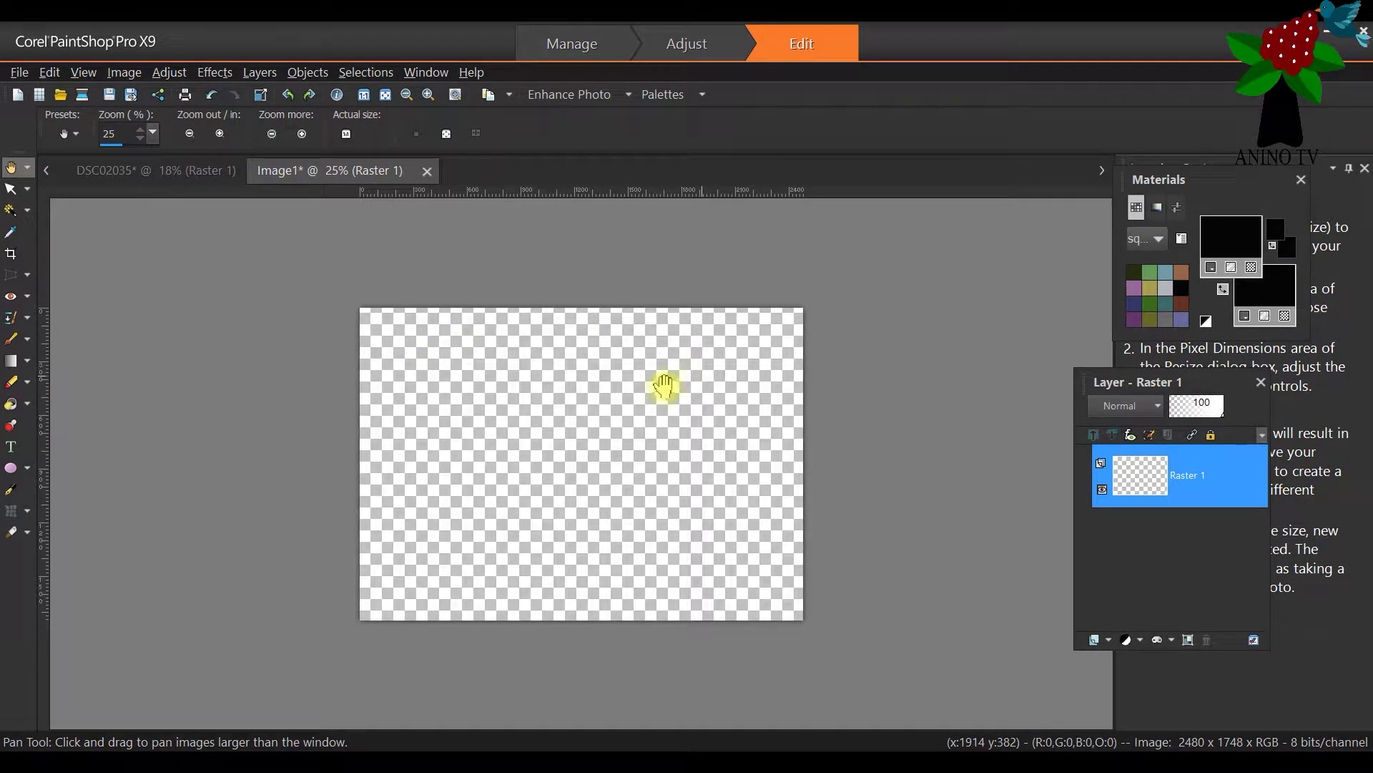
# Copy the flower photo from the DSC02035 image to the clipboard
pyautogui.click(140, 177)
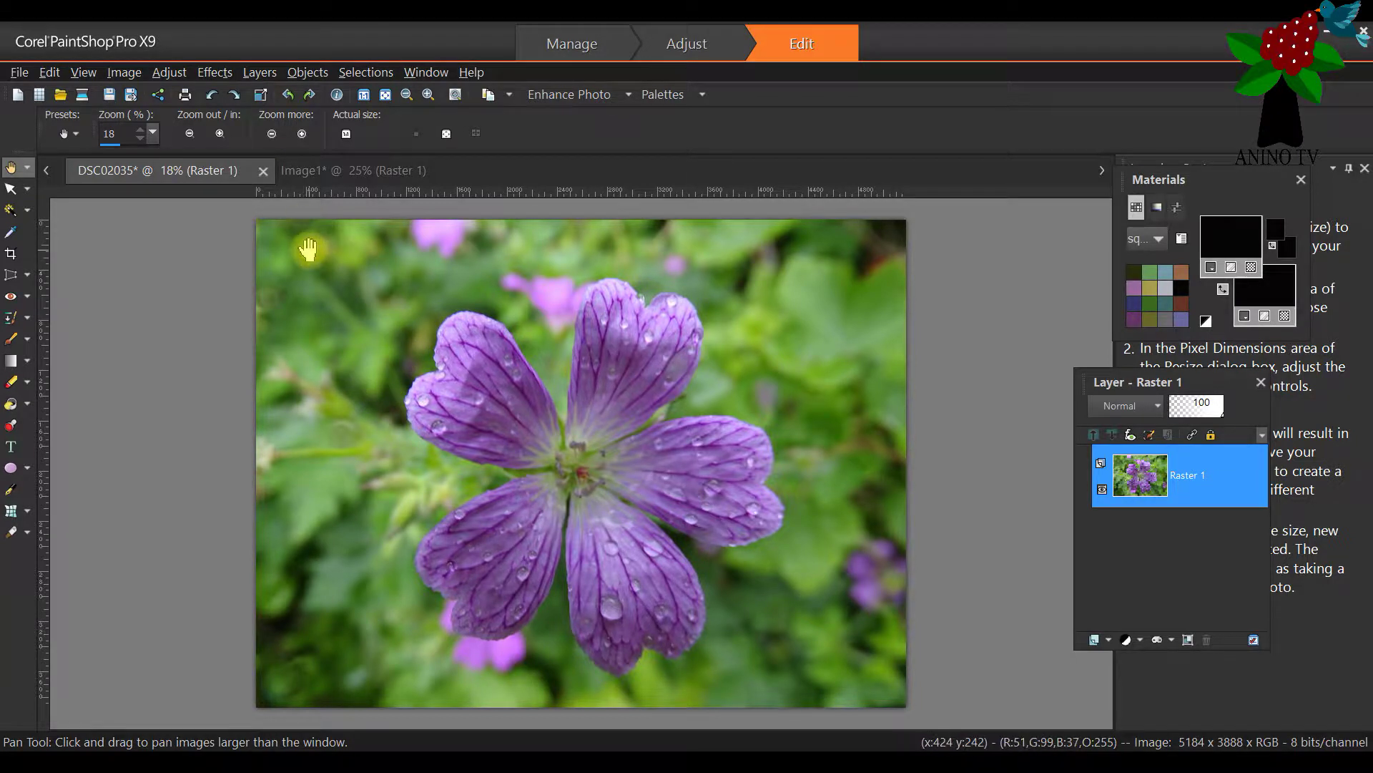
pyautogui.click(47, 72)
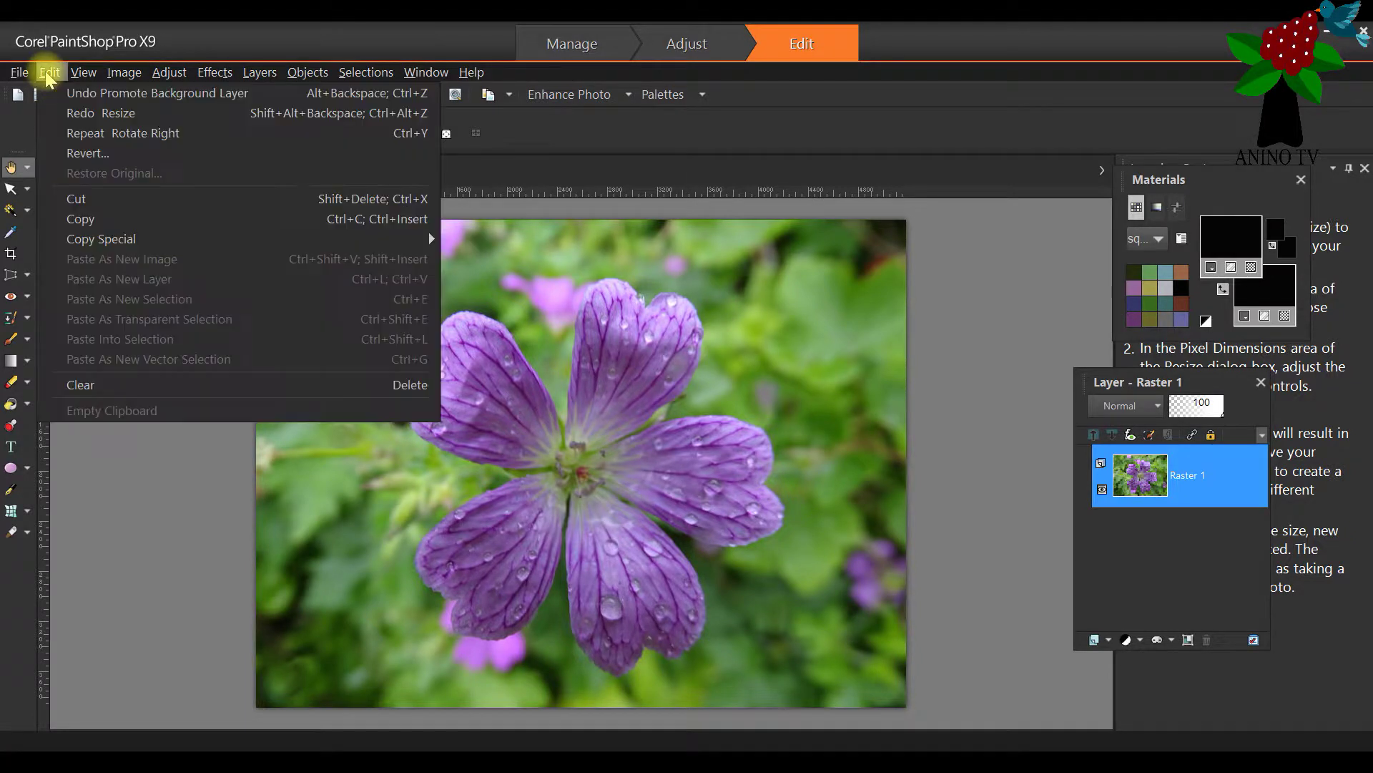
pyautogui.click(92, 227)
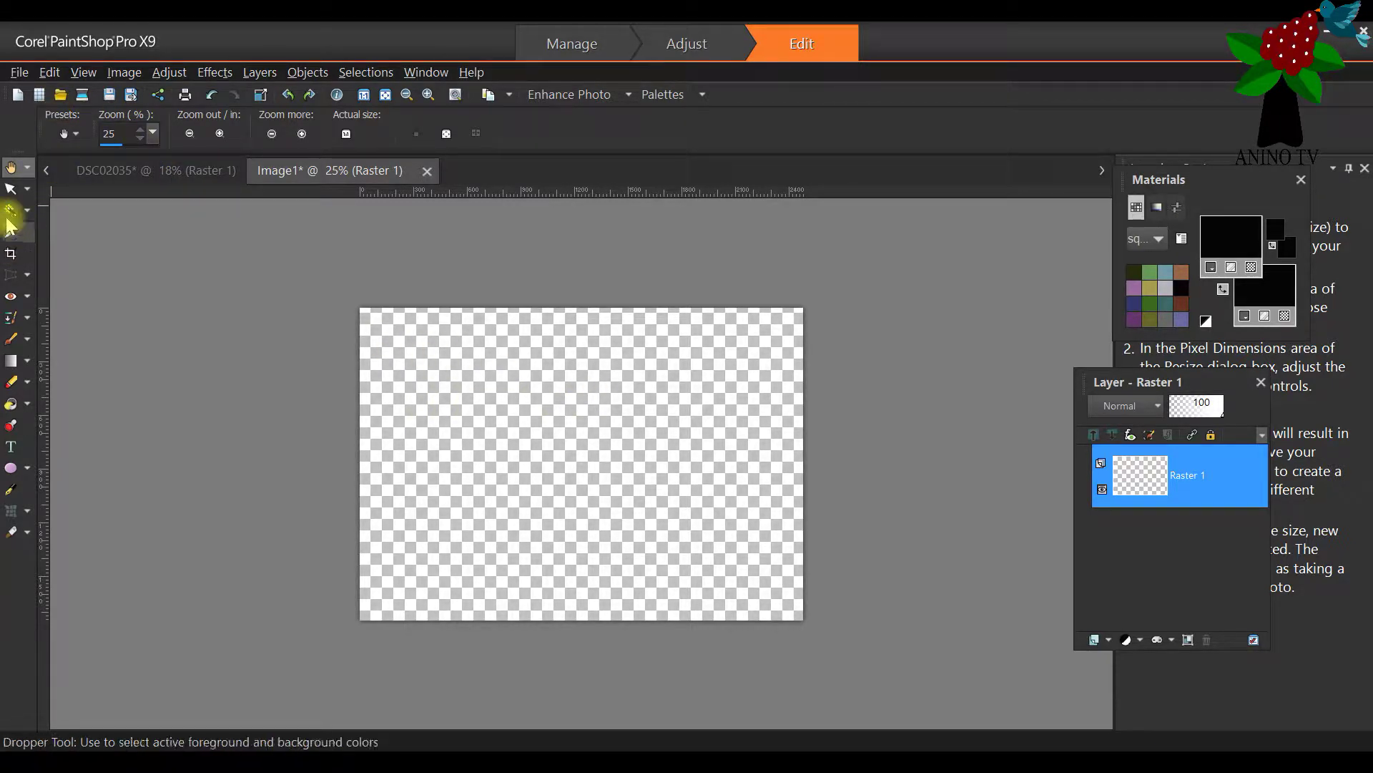
# Select the entire transparent area of the blank landscape image with the Magic Wand
pyautogui.click(27, 212)
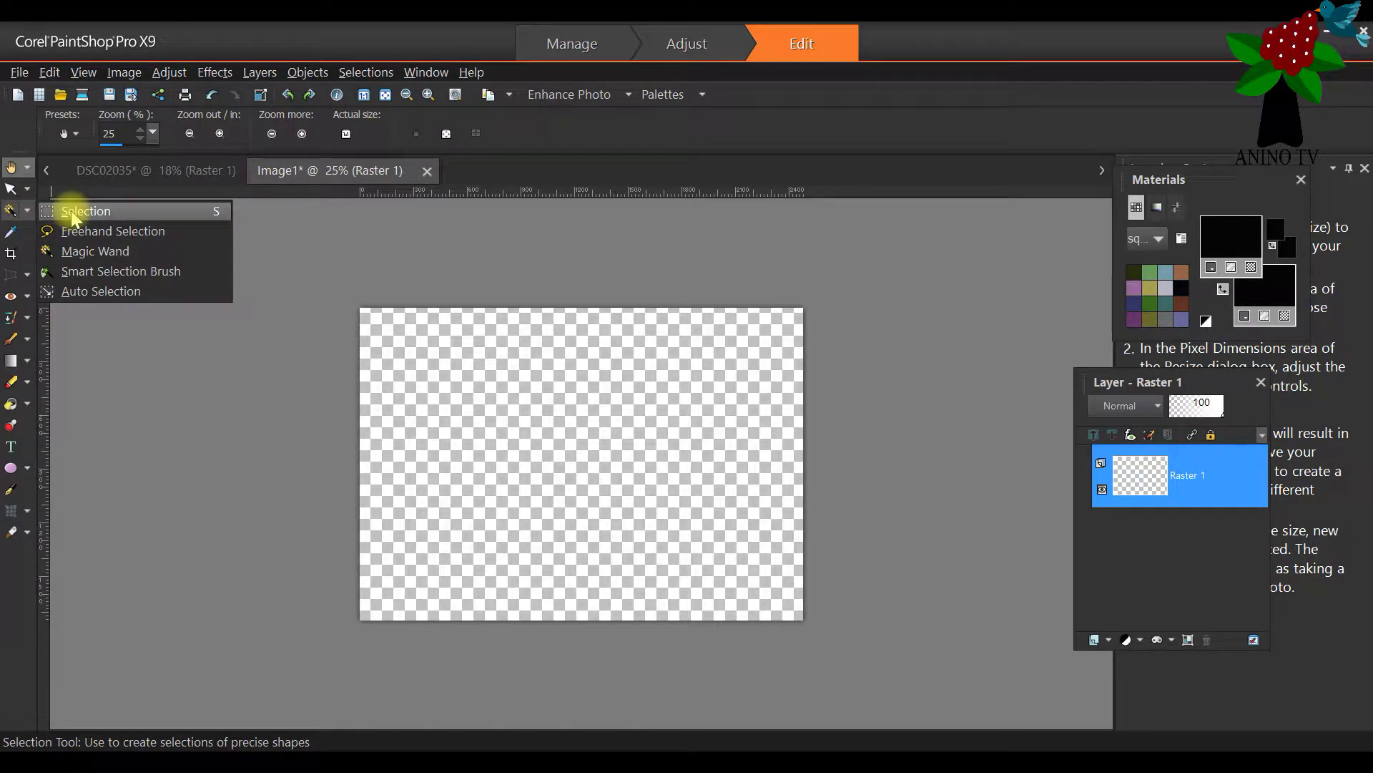
pyautogui.click(85, 253)
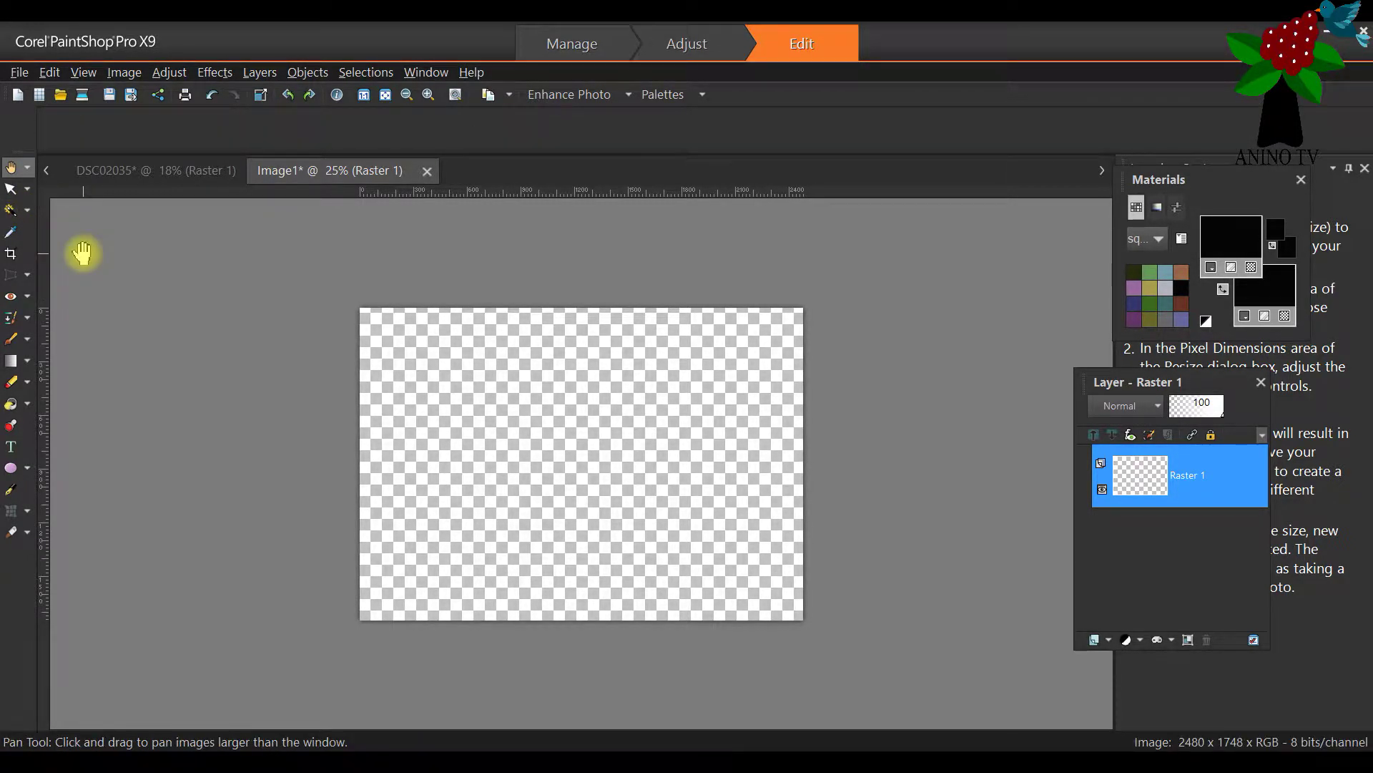
pyautogui.click(415, 355)
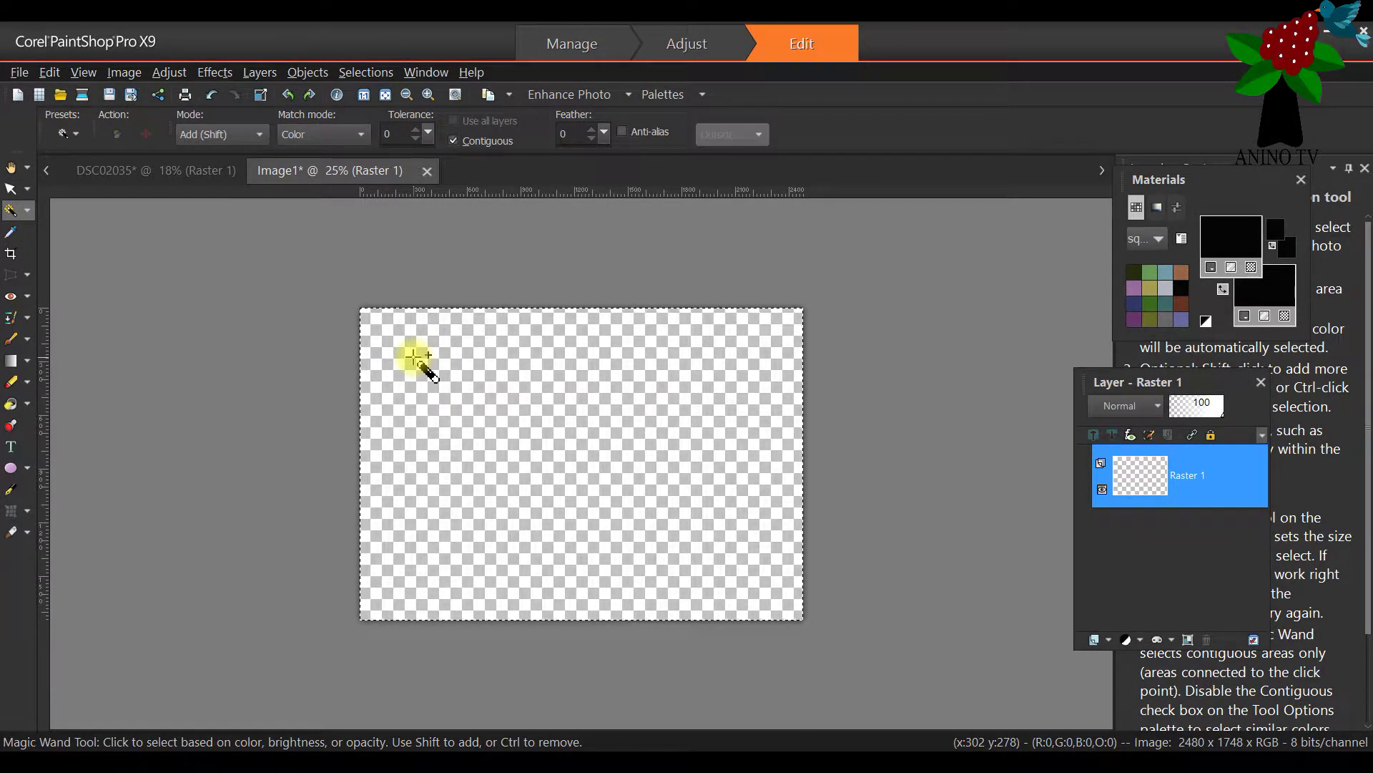
pyautogui.scroll(2, 546, 461)
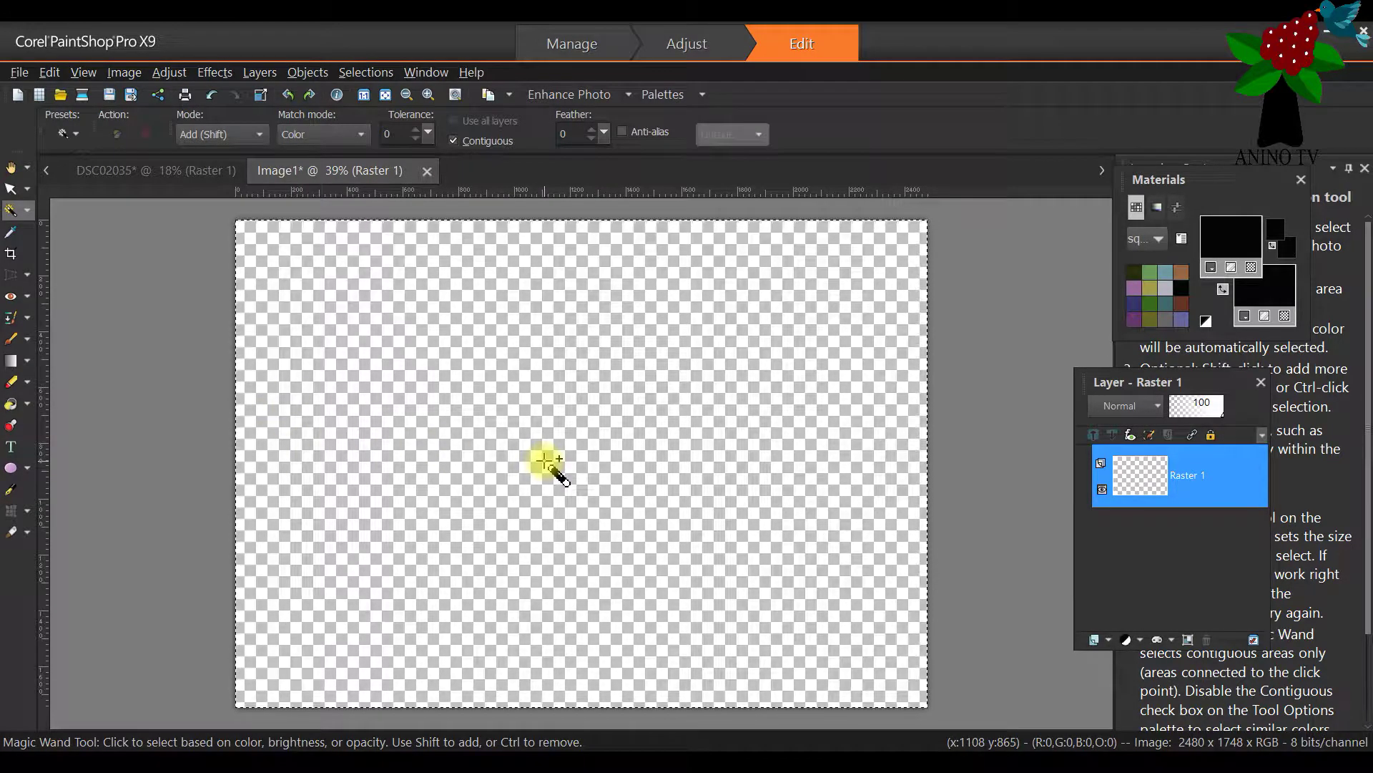
# Paste the copied flower photo into the selection so it fills the A5 canvas
pyautogui.click(116, 72)
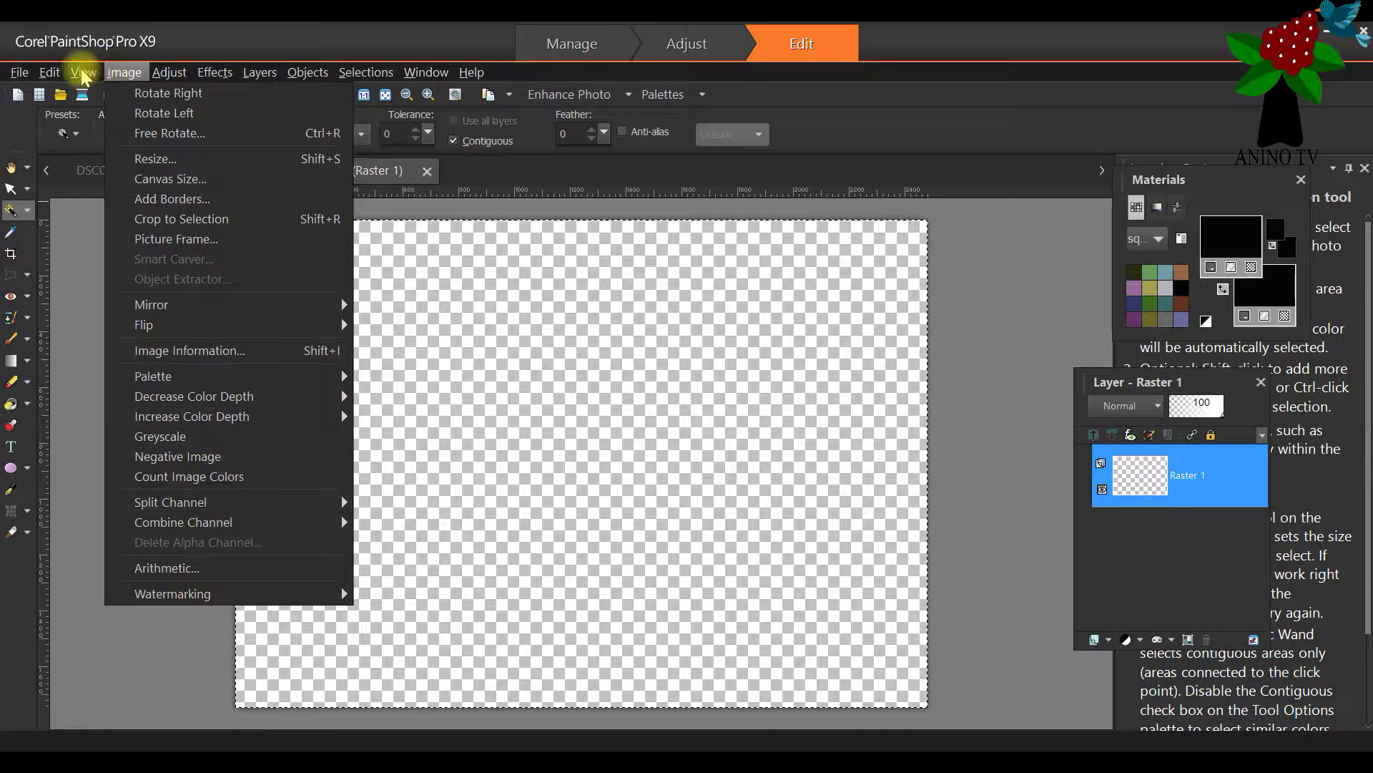
pyautogui.moveTo(54, 82)
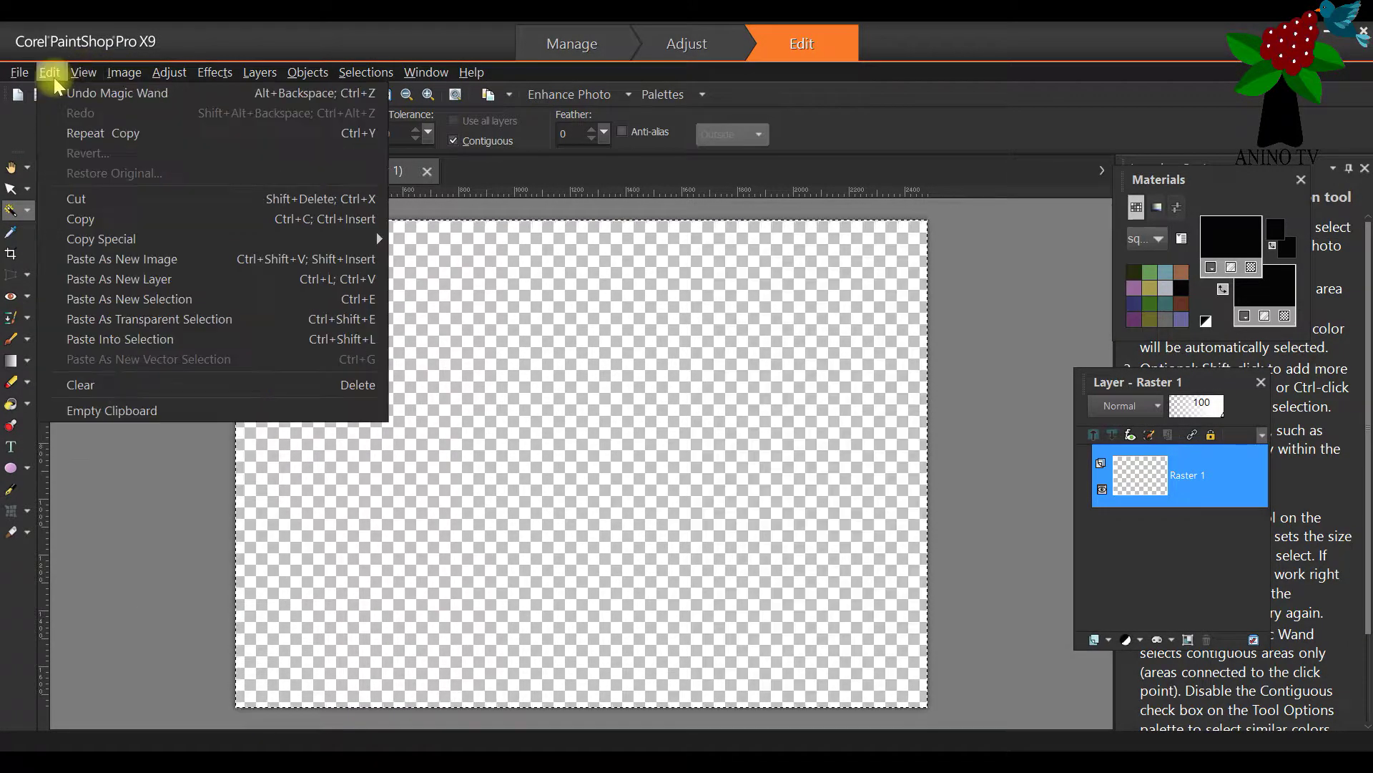
pyautogui.click(139, 346)
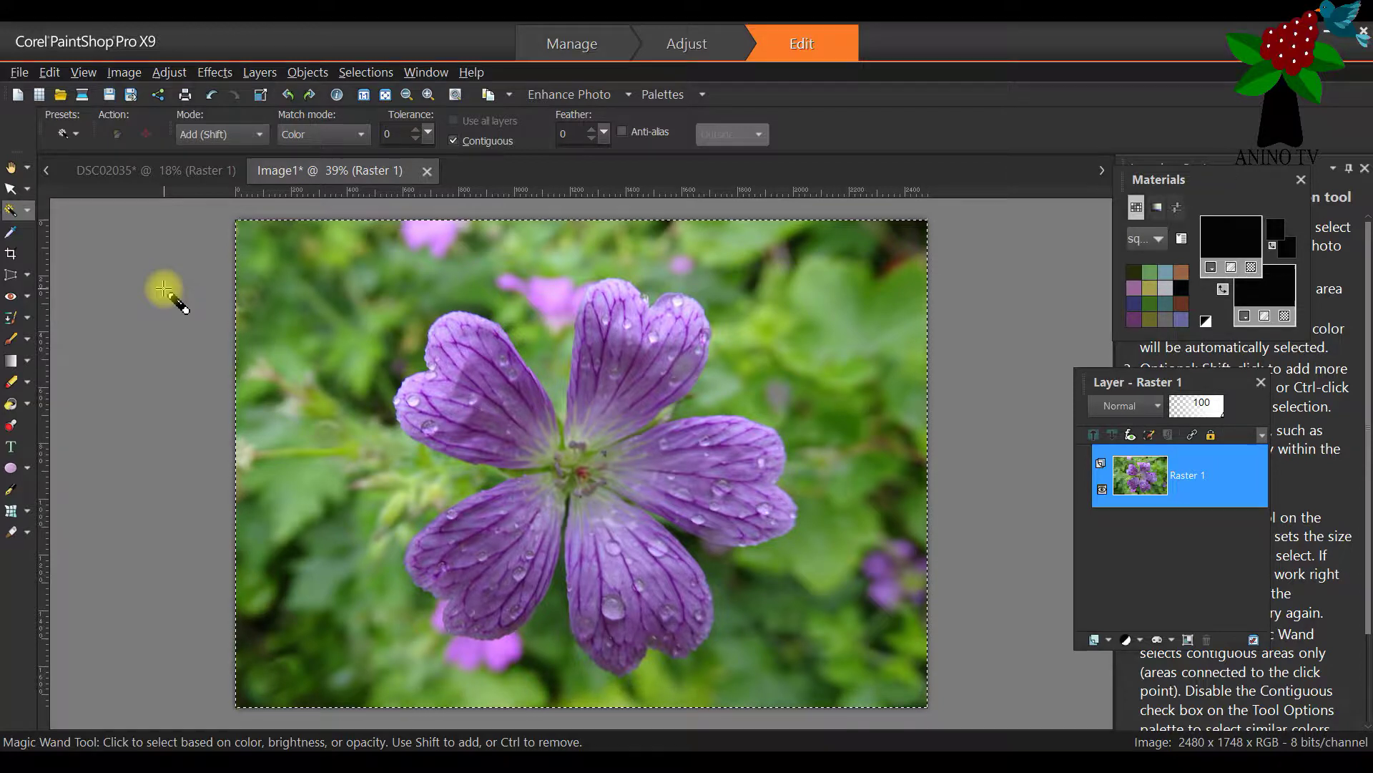
# Redo the resize on the original DSC02035 photo and return to the new A5 image
pyautogui.click(163, 178)
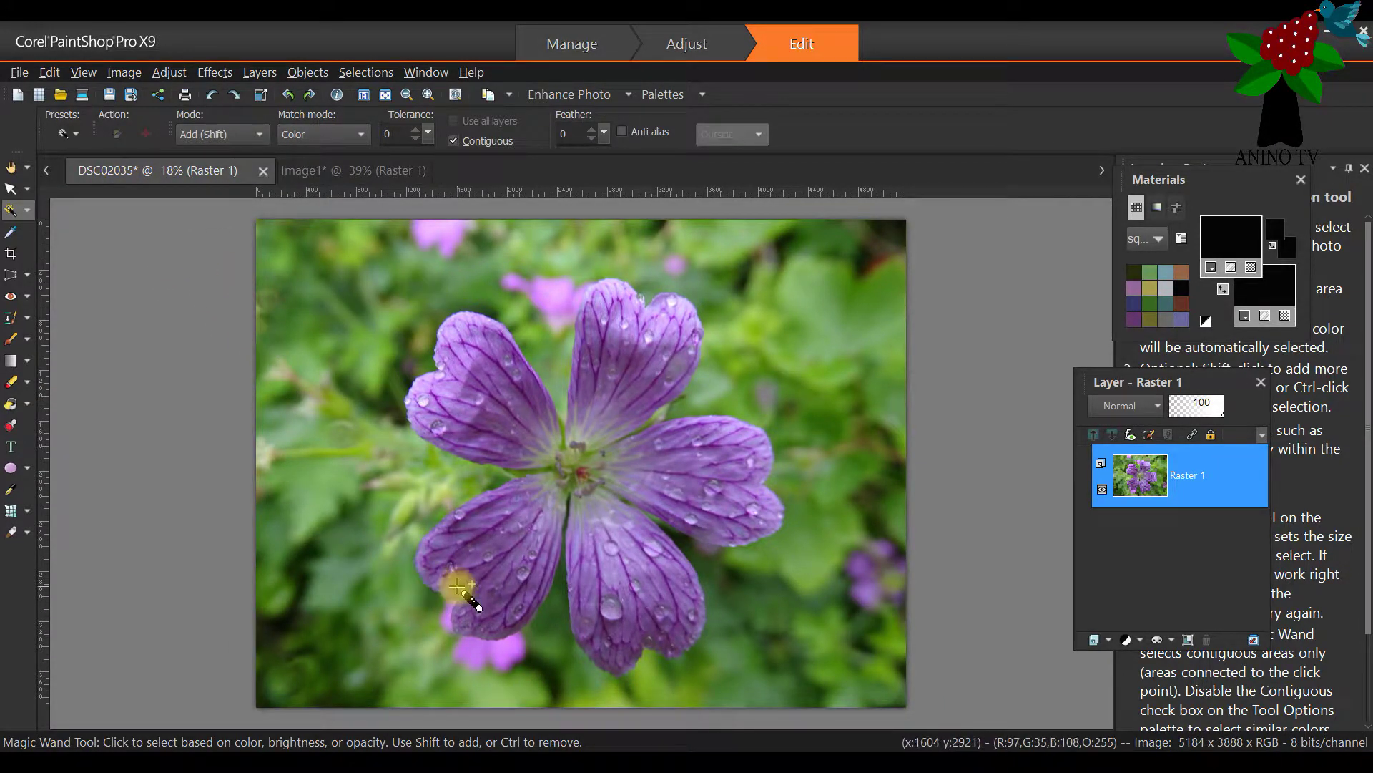
pyautogui.click(49, 72)
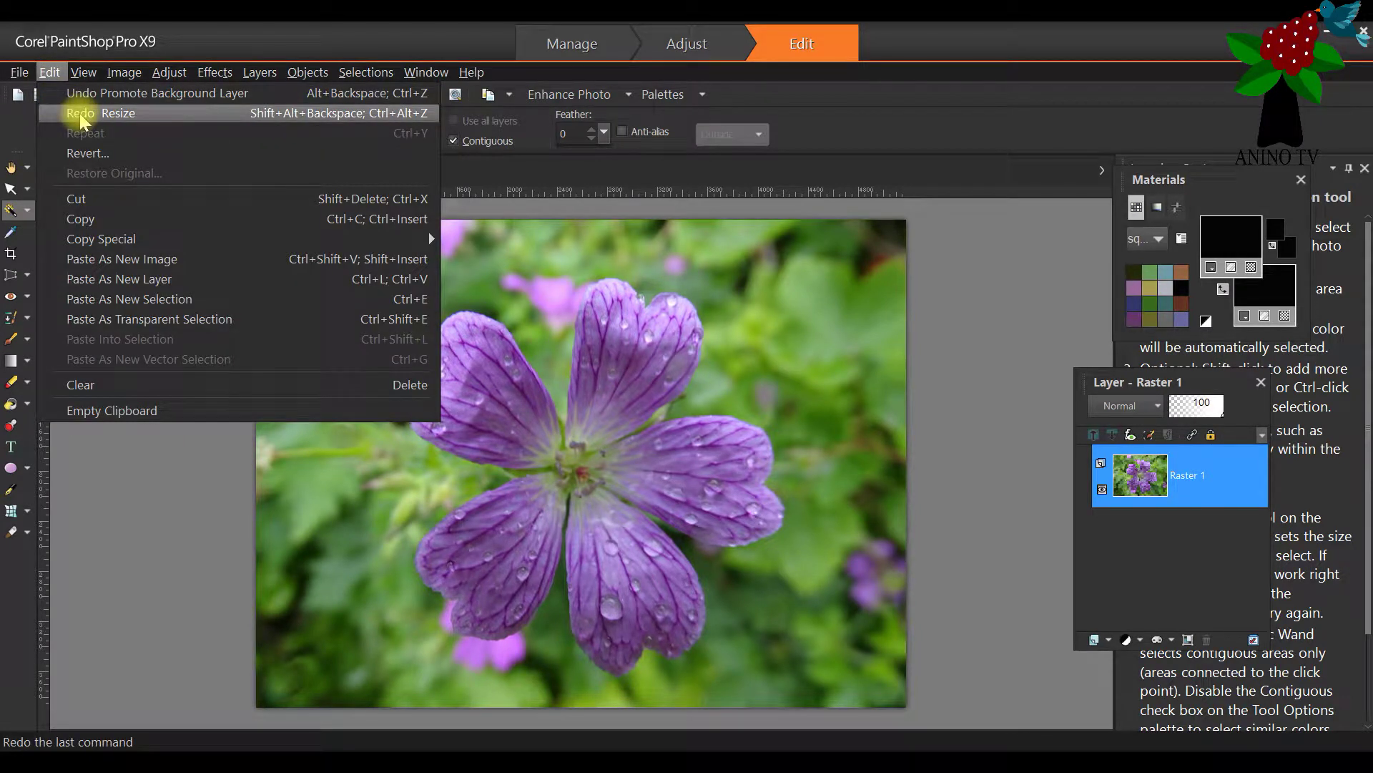
pyautogui.click(79, 113)
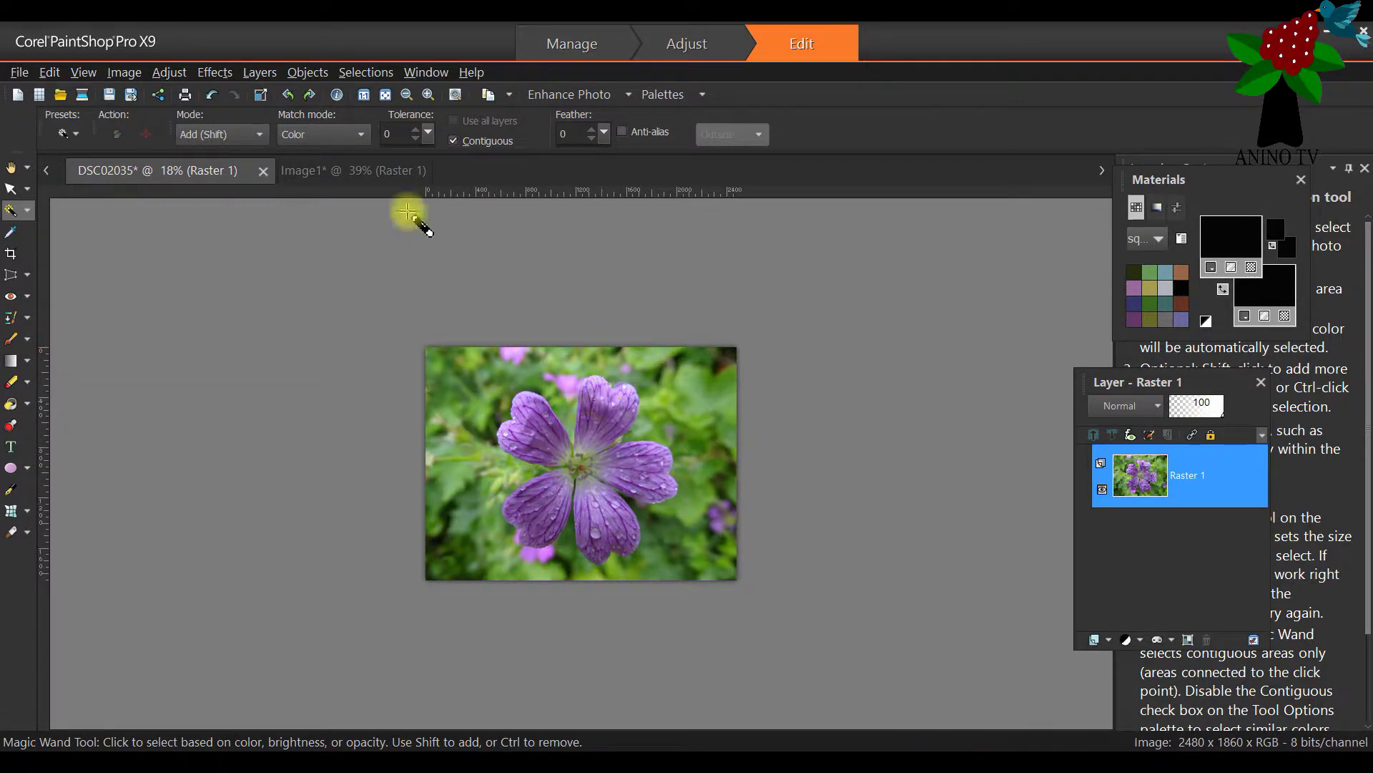
pyautogui.click(368, 172)
pyautogui.click(306, 172)
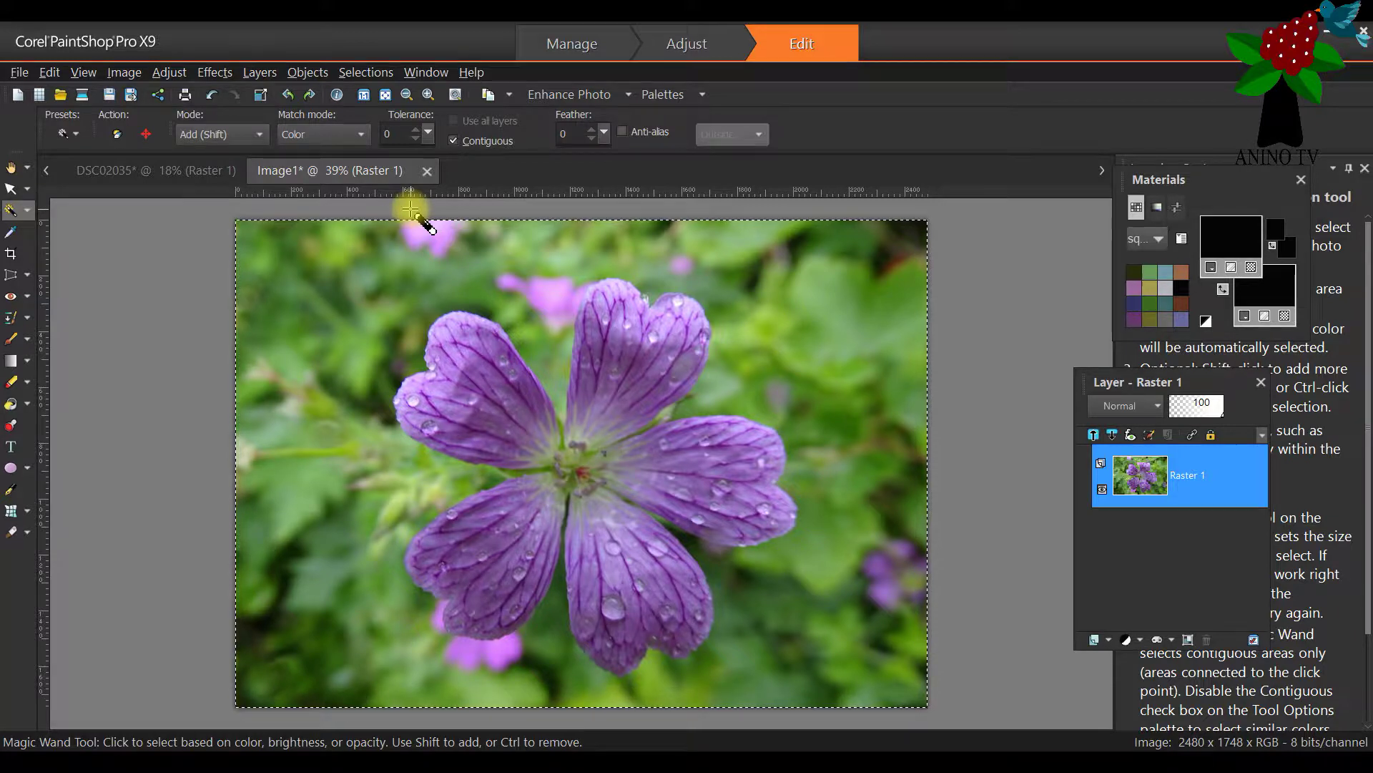
# Remove the selection from the A5 flower image and switch to the Pick tool to check the layer's bounds
pyautogui.click(364, 72)
pyautogui.click(379, 110)
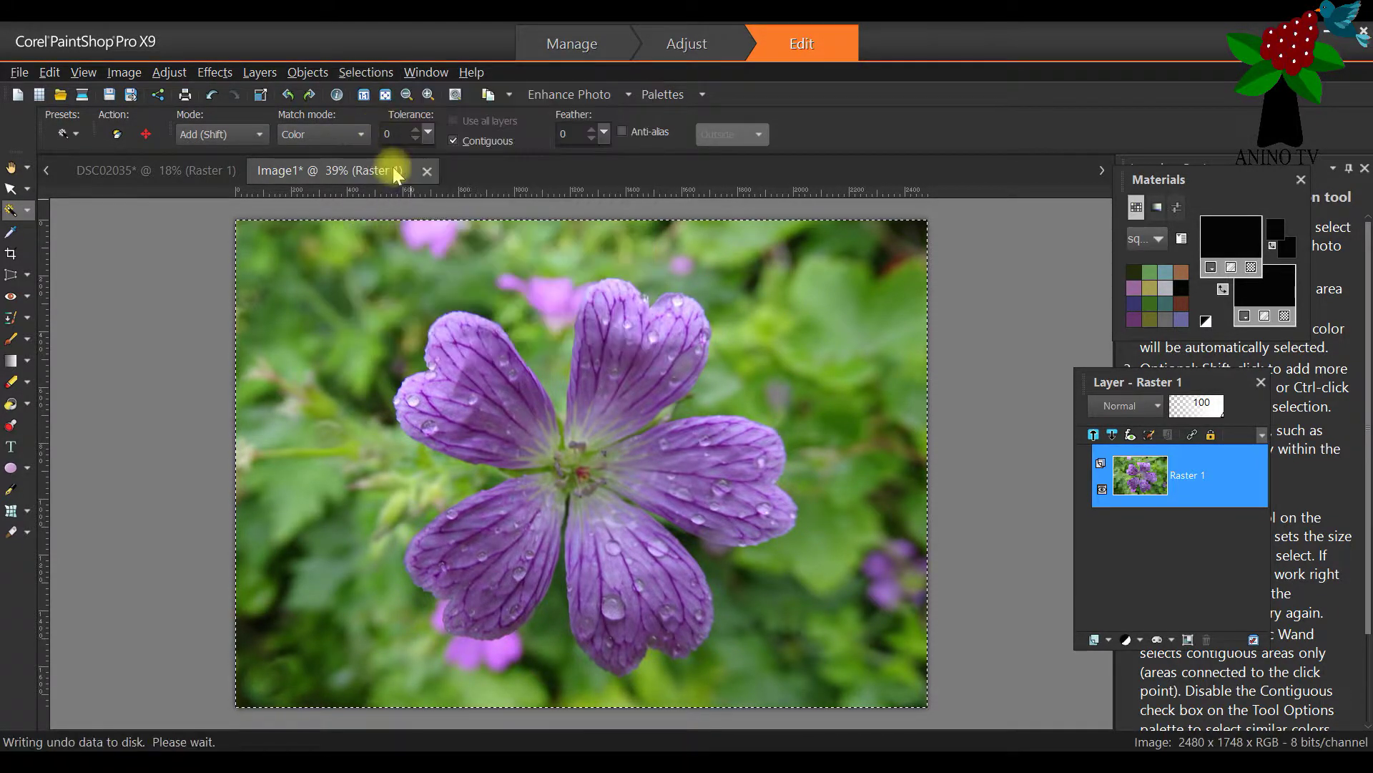
pyautogui.click(10, 189)
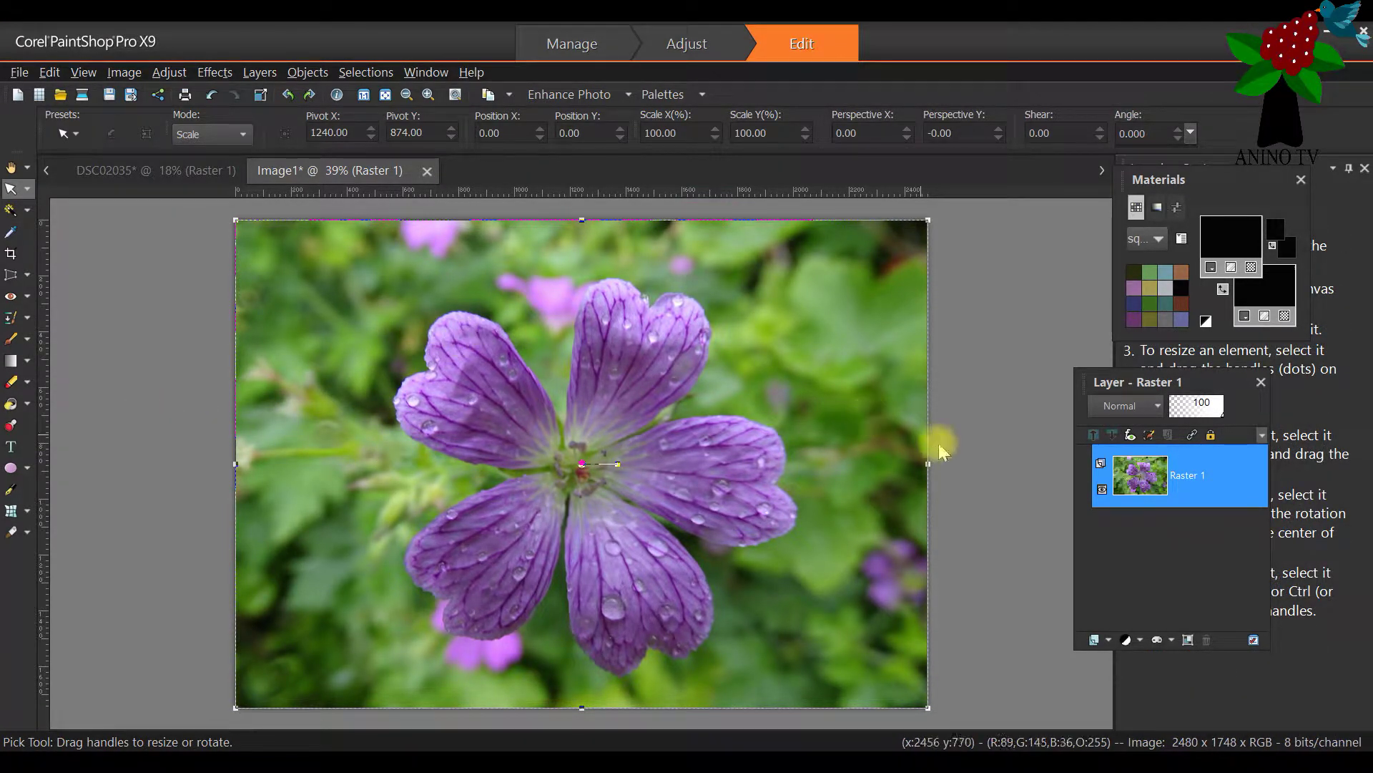
pyautogui.moveTo(1125, 487)
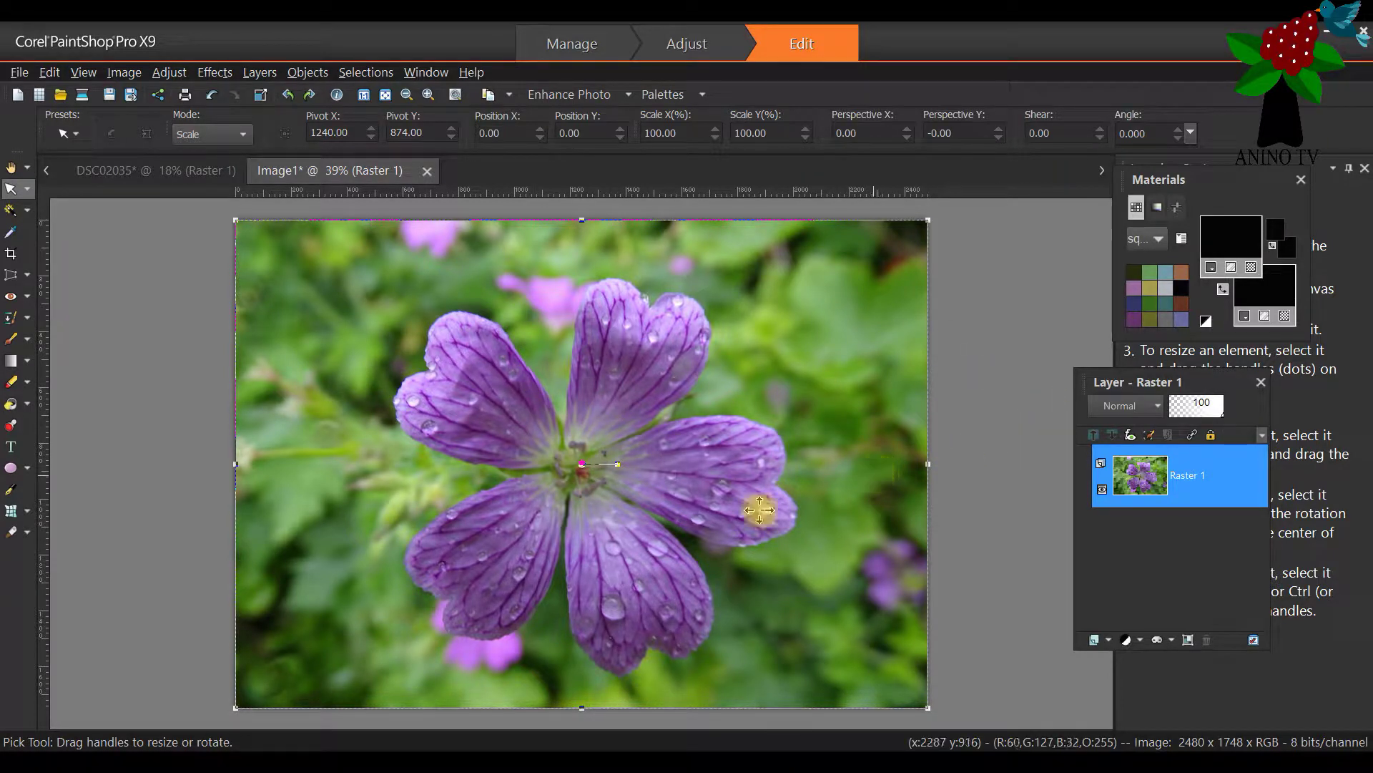
# Activate the Ellipse tool and sample green #619362 from the photo's foliage as the foreground colour
pyautogui.click(12, 469)
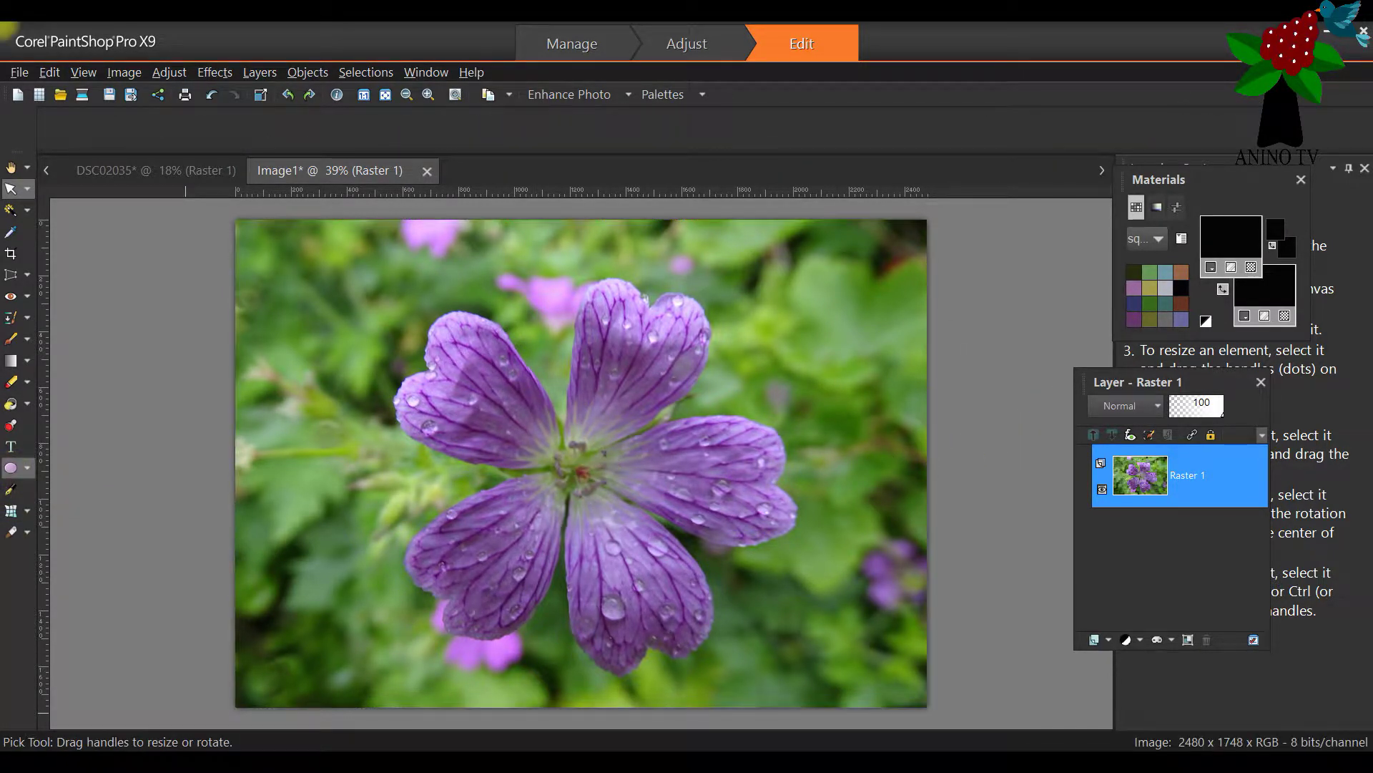
pyautogui.click(26, 469)
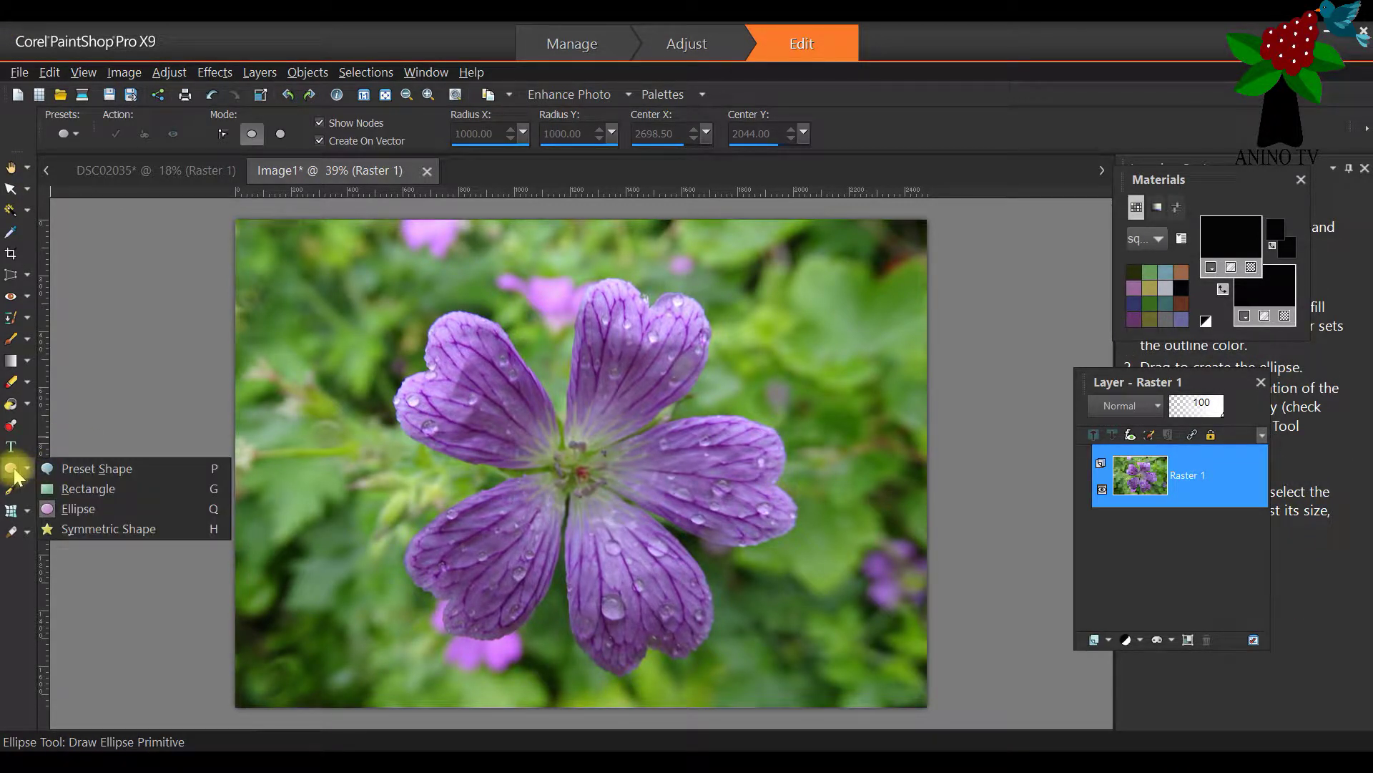
pyautogui.click(76, 512)
pyautogui.moveTo(1188, 185); pyautogui.dragTo(745, 270)
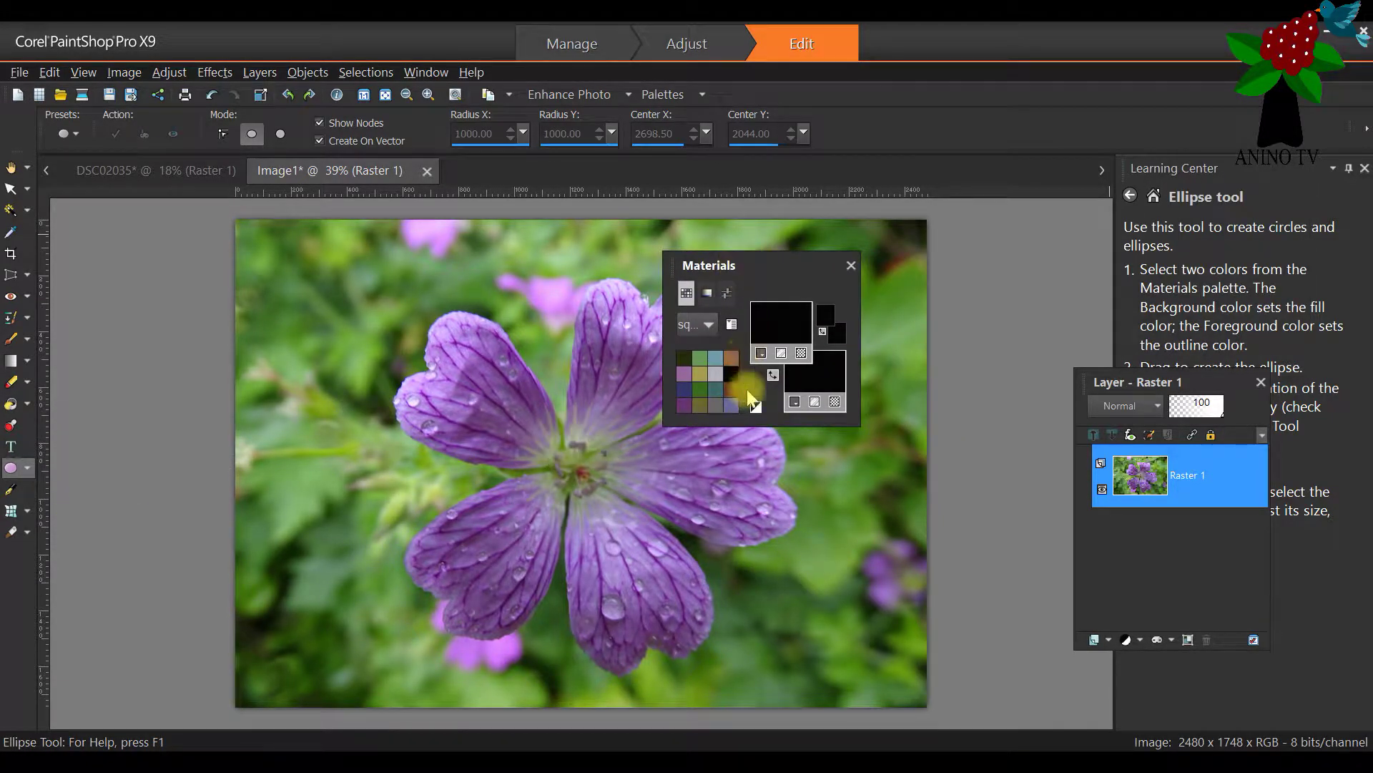
pyautogui.click(787, 312)
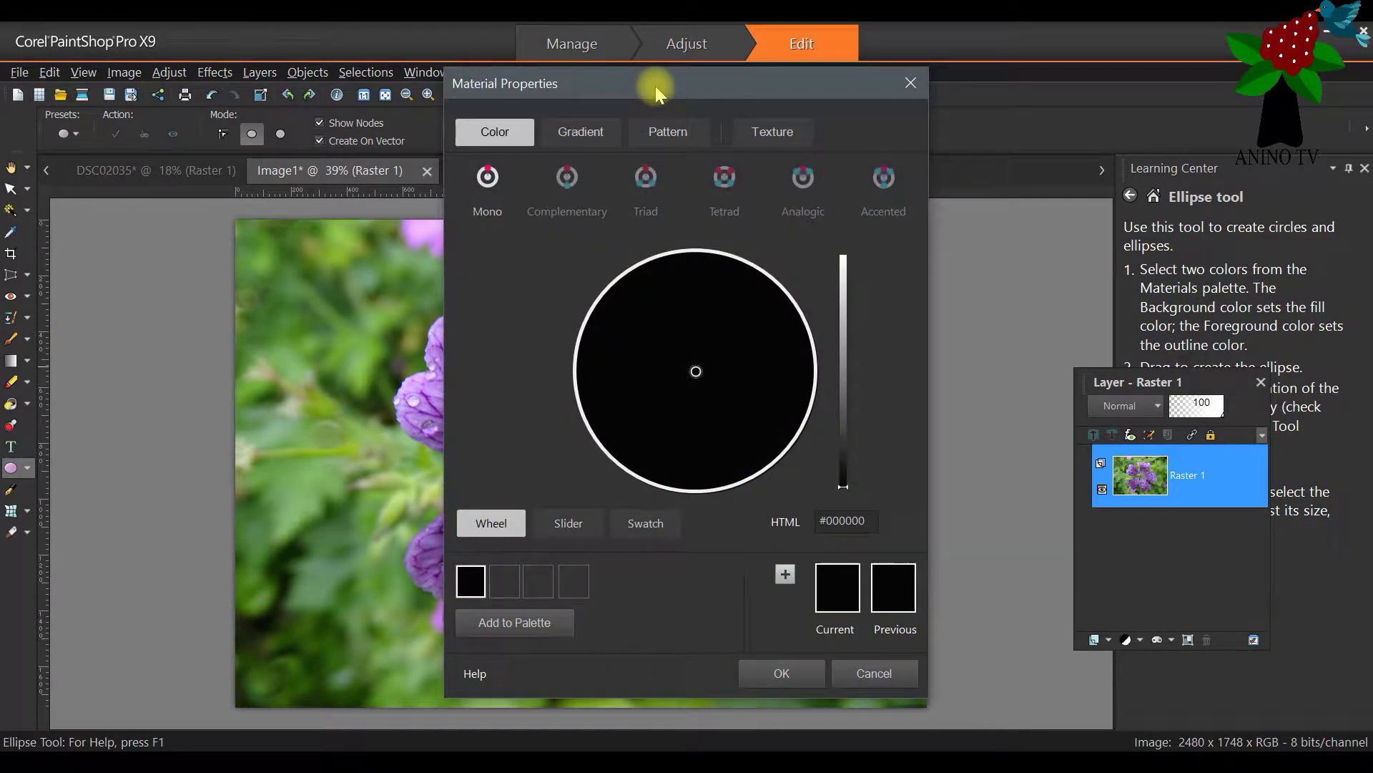
pyautogui.moveTo(656, 86); pyautogui.dragTo(711, 87)
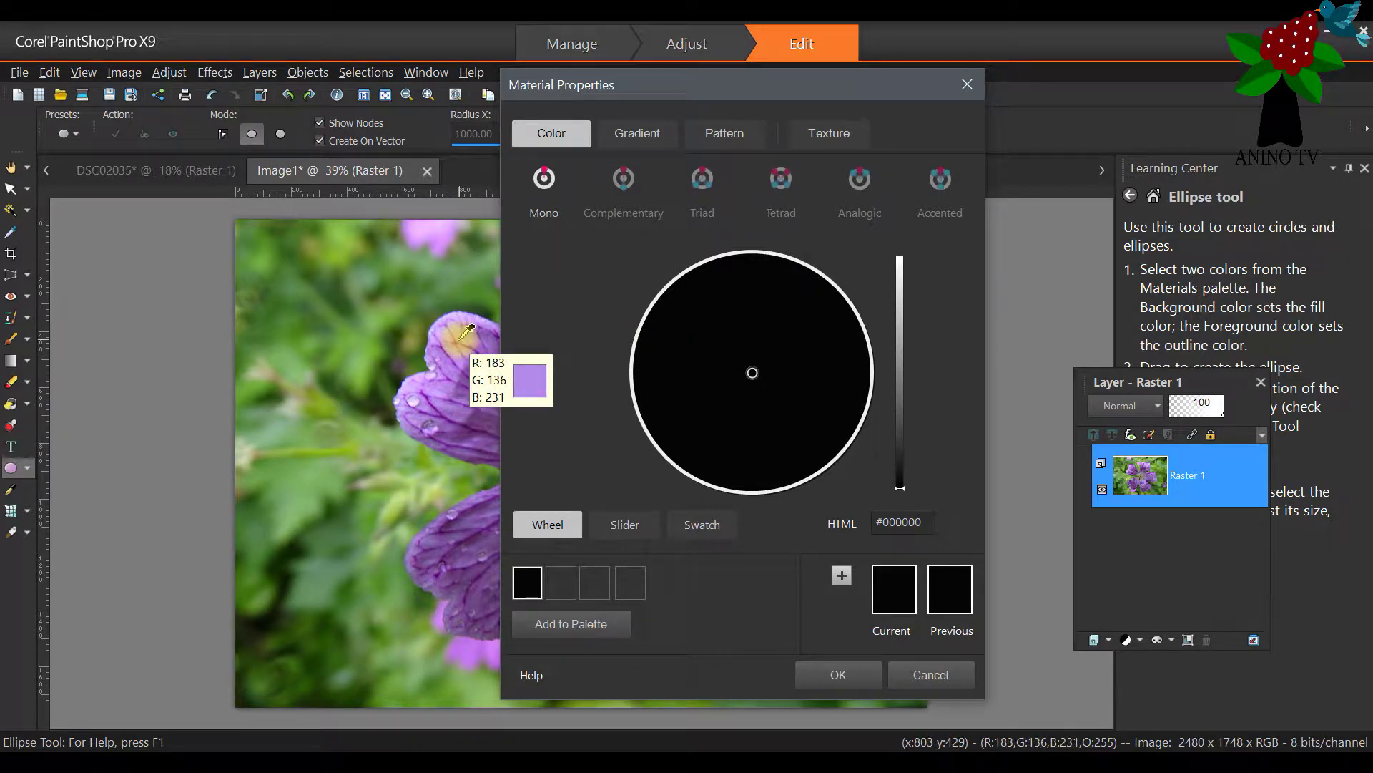
pyautogui.click(475, 260)
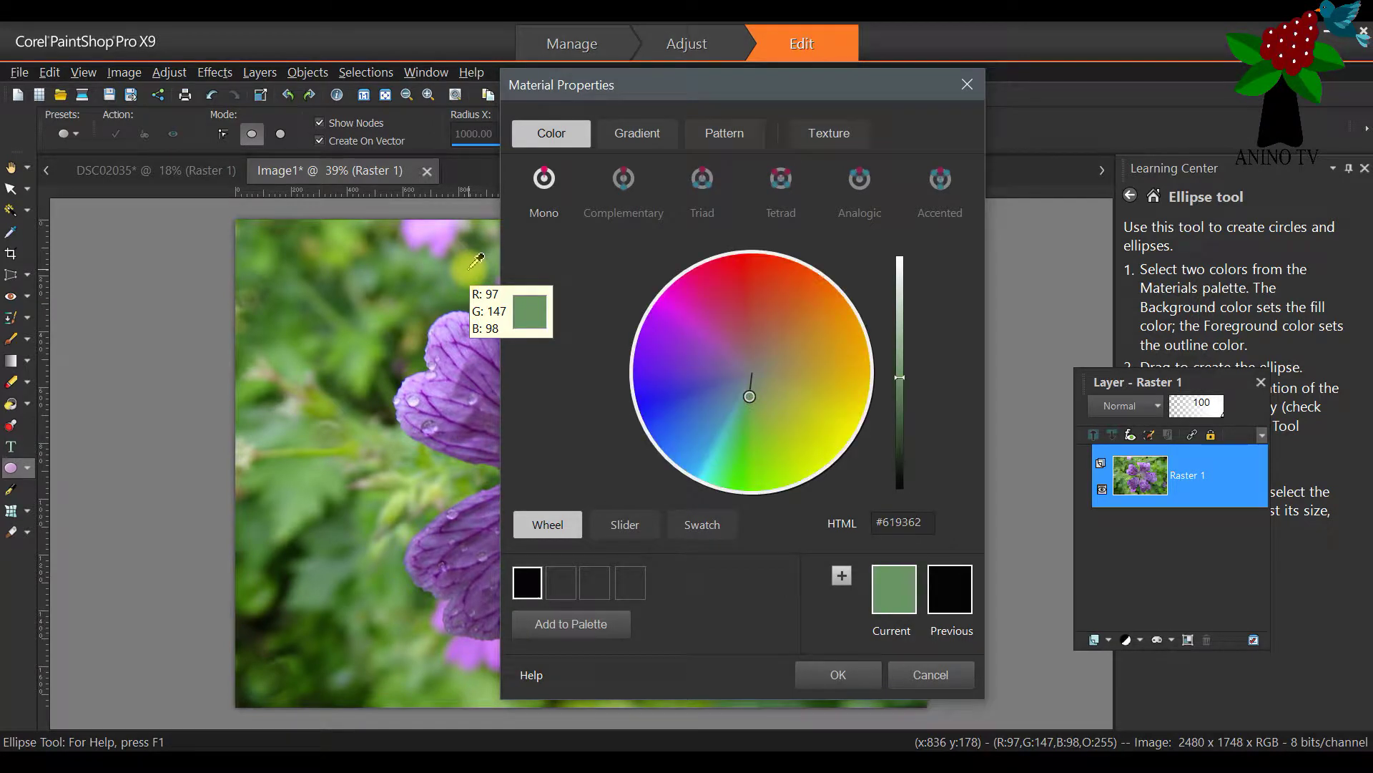
pyautogui.click(855, 672)
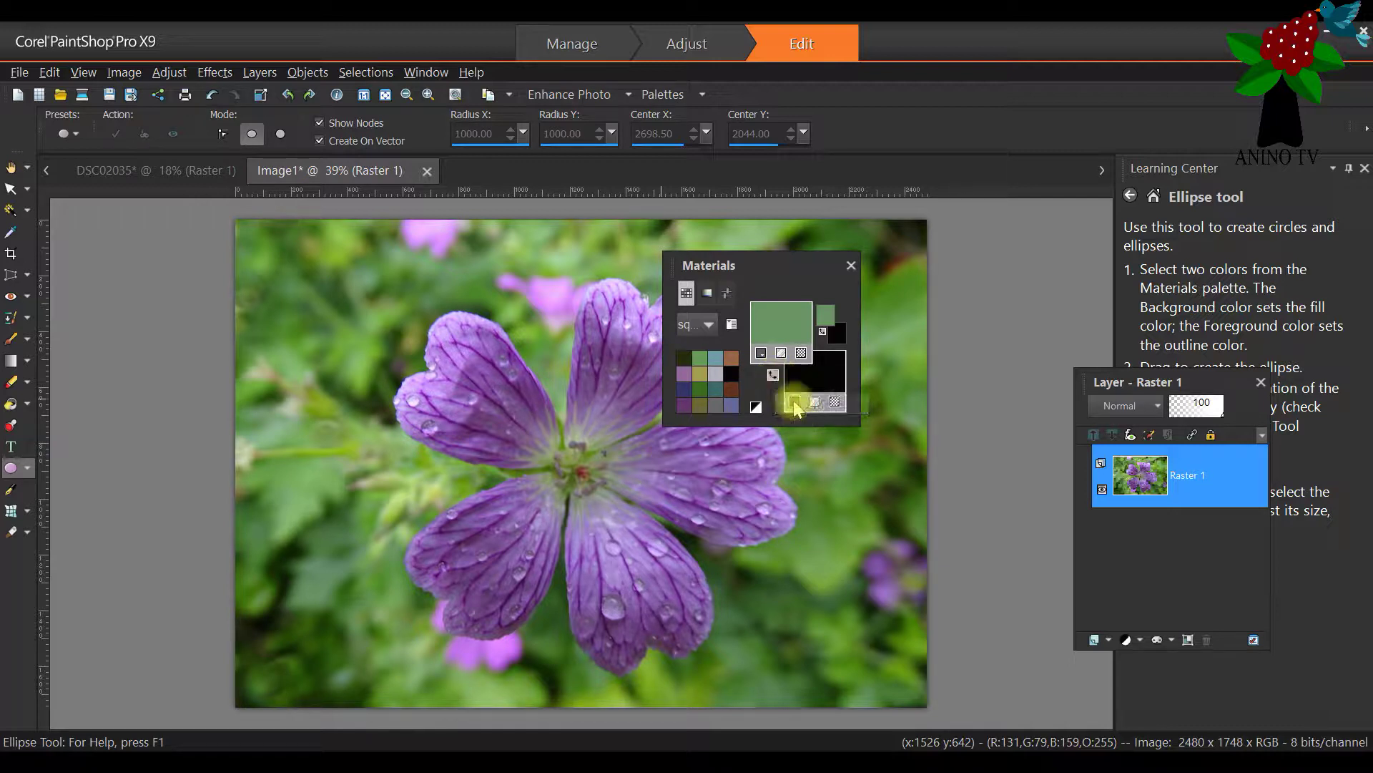
# Swap the foreground and background colours, and make the foreground material transparent so the ellipse gets no outline
pyautogui.click(773, 377)
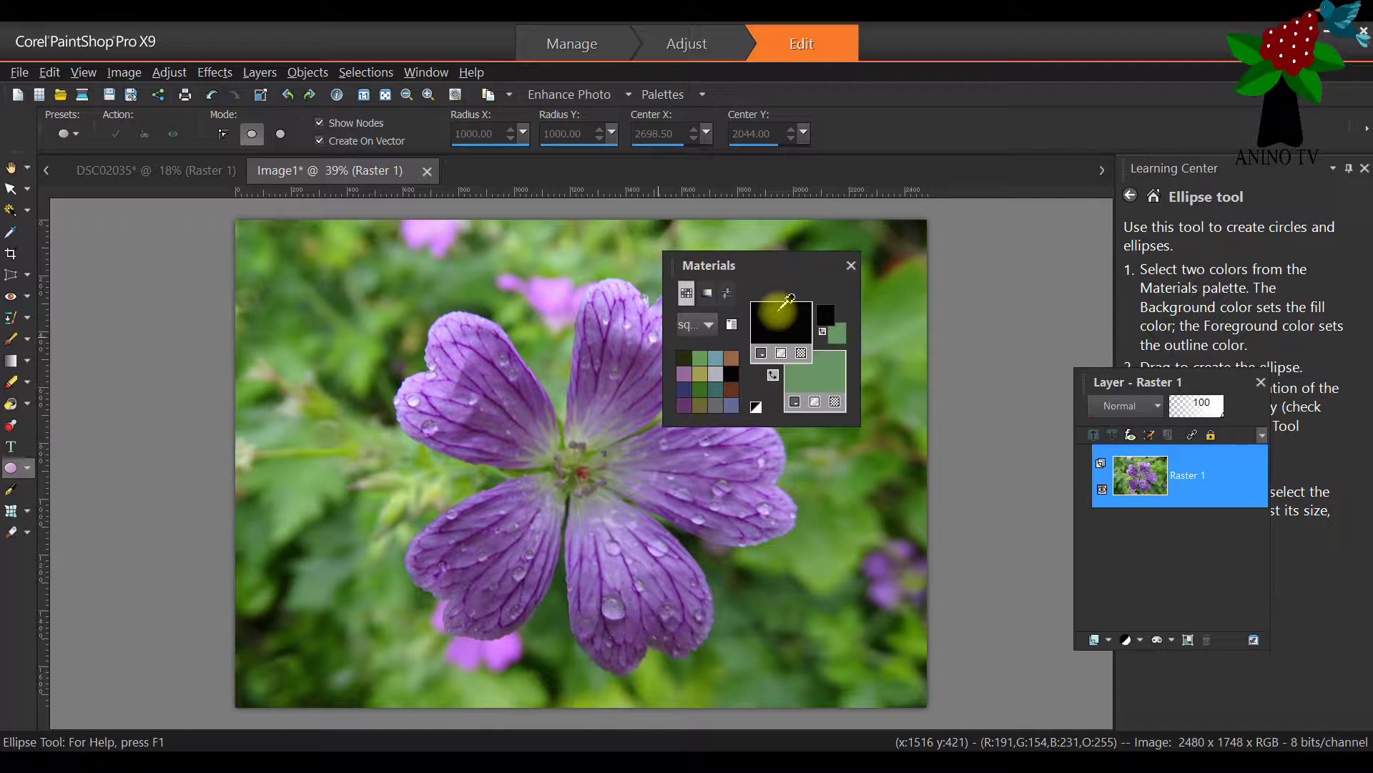
pyautogui.click(802, 353)
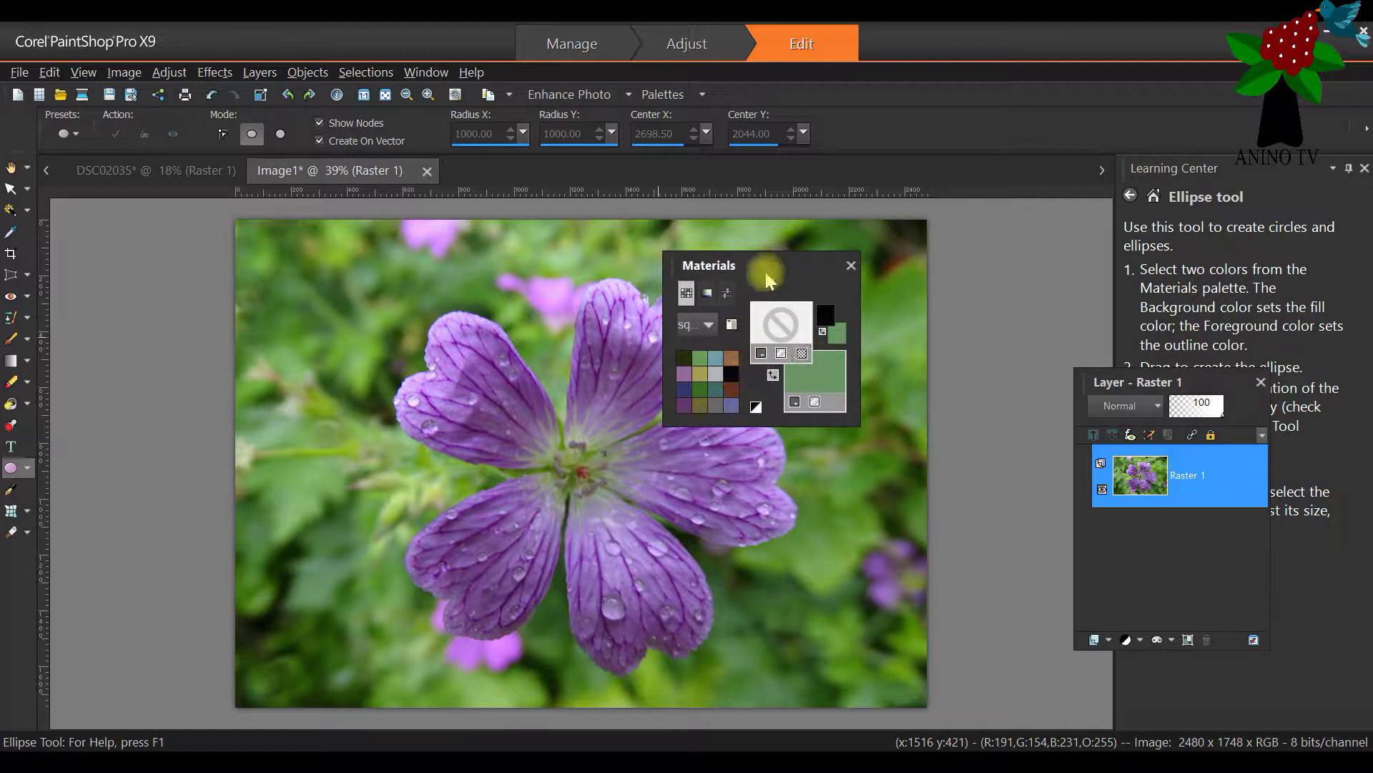
pyautogui.moveTo(773, 256); pyautogui.dragTo(1117, 196)
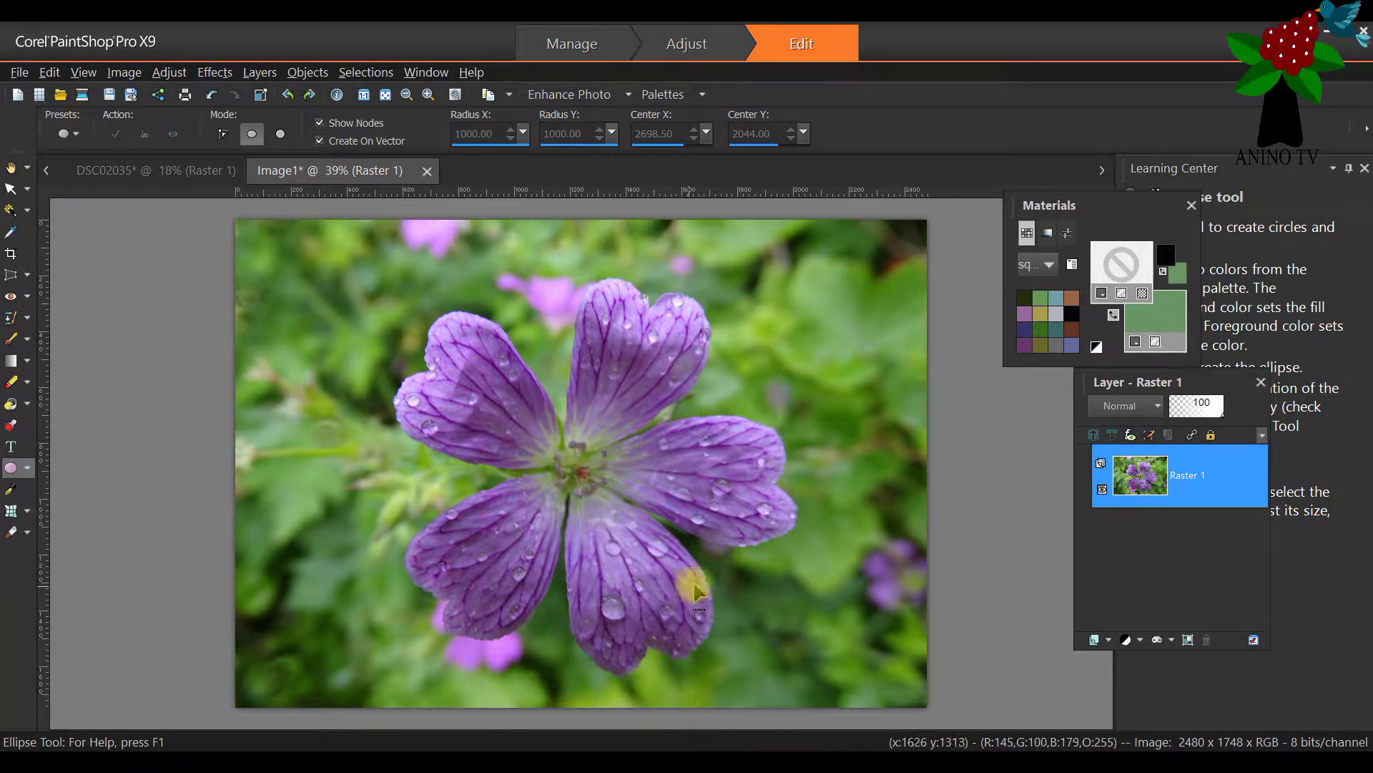
# Draw a green ellipse in the photo's lower-right corner with radii of about 382 × 268 pixels
pyautogui.moveTo(710, 559); pyautogui.dragTo(924, 701)
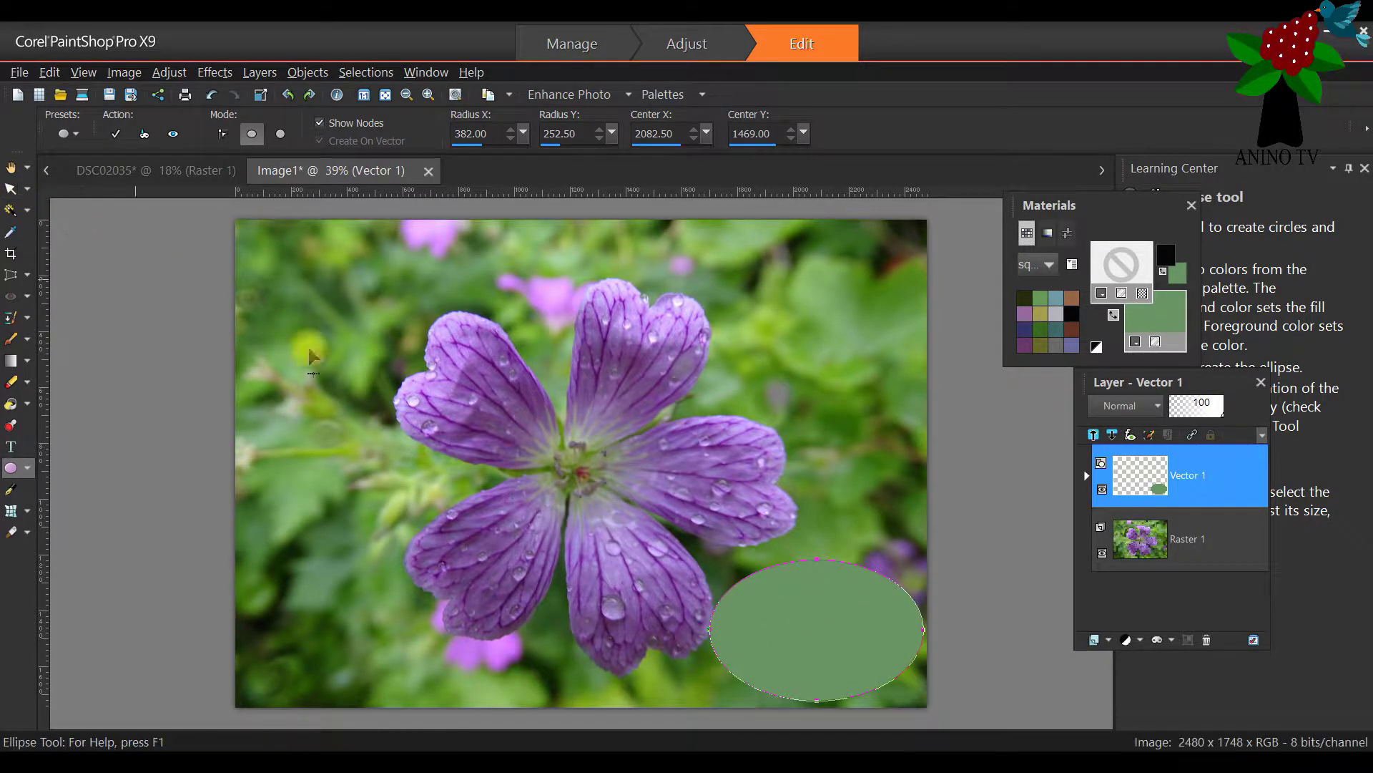
pyautogui.scroll(2, 935, 635)
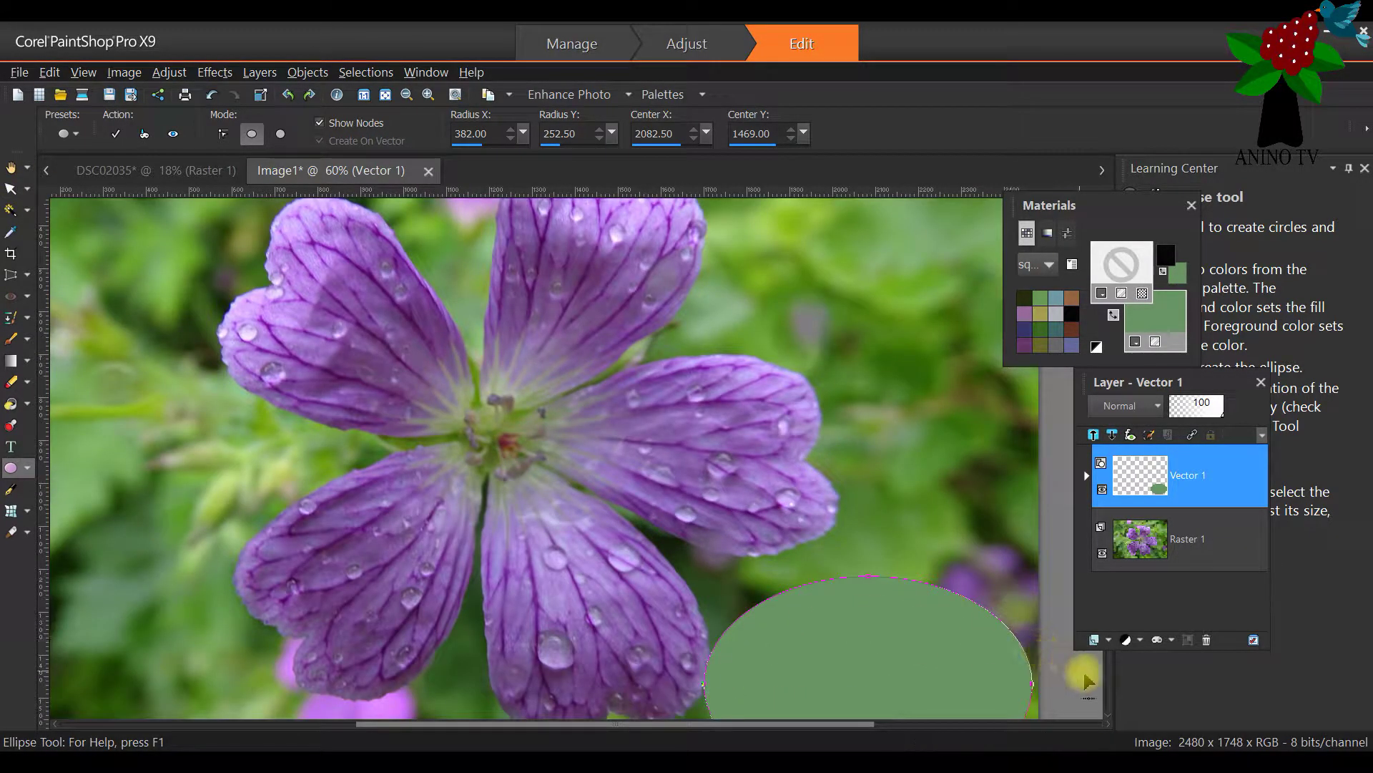
pyautogui.moveTo(1158, 382); pyautogui.dragTo(1248, 393)
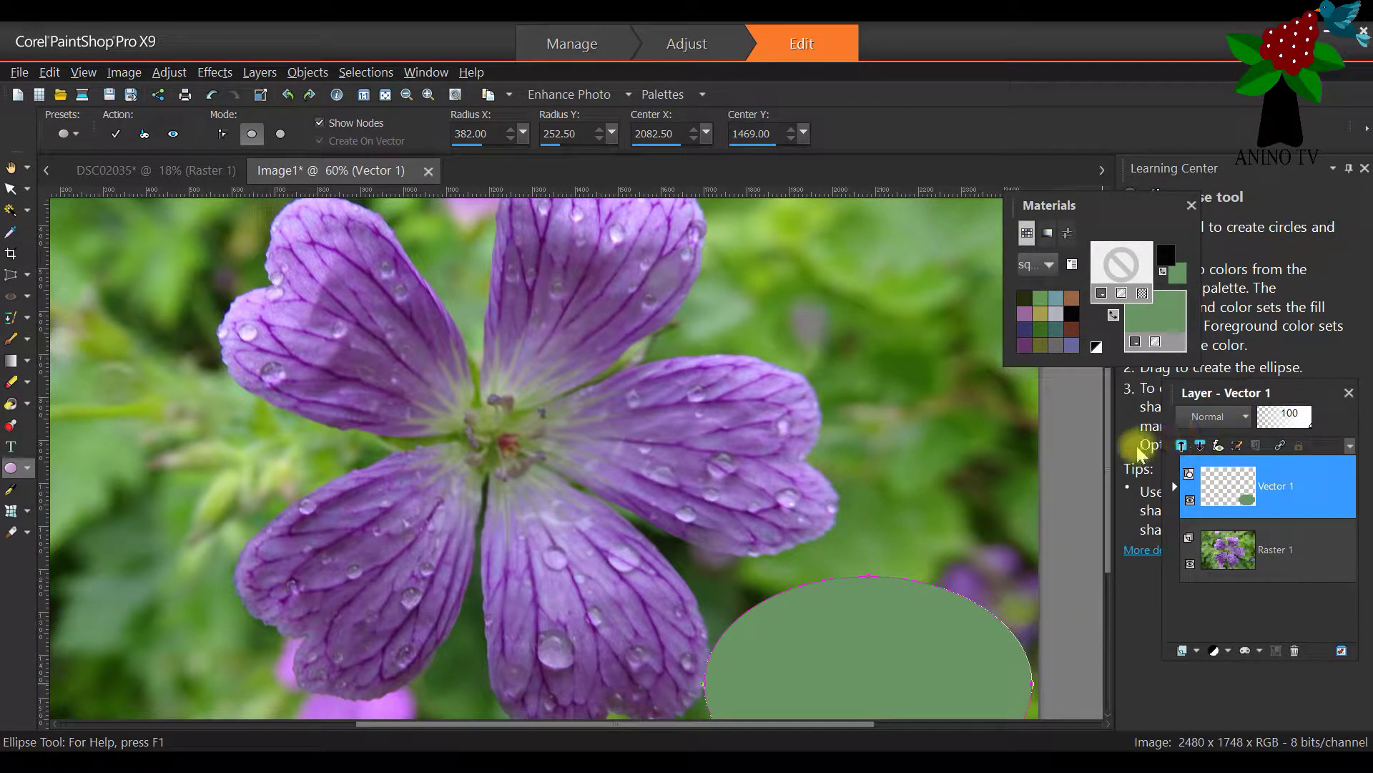
pyautogui.moveTo(1105, 437); pyautogui.dragTo(1108, 519)
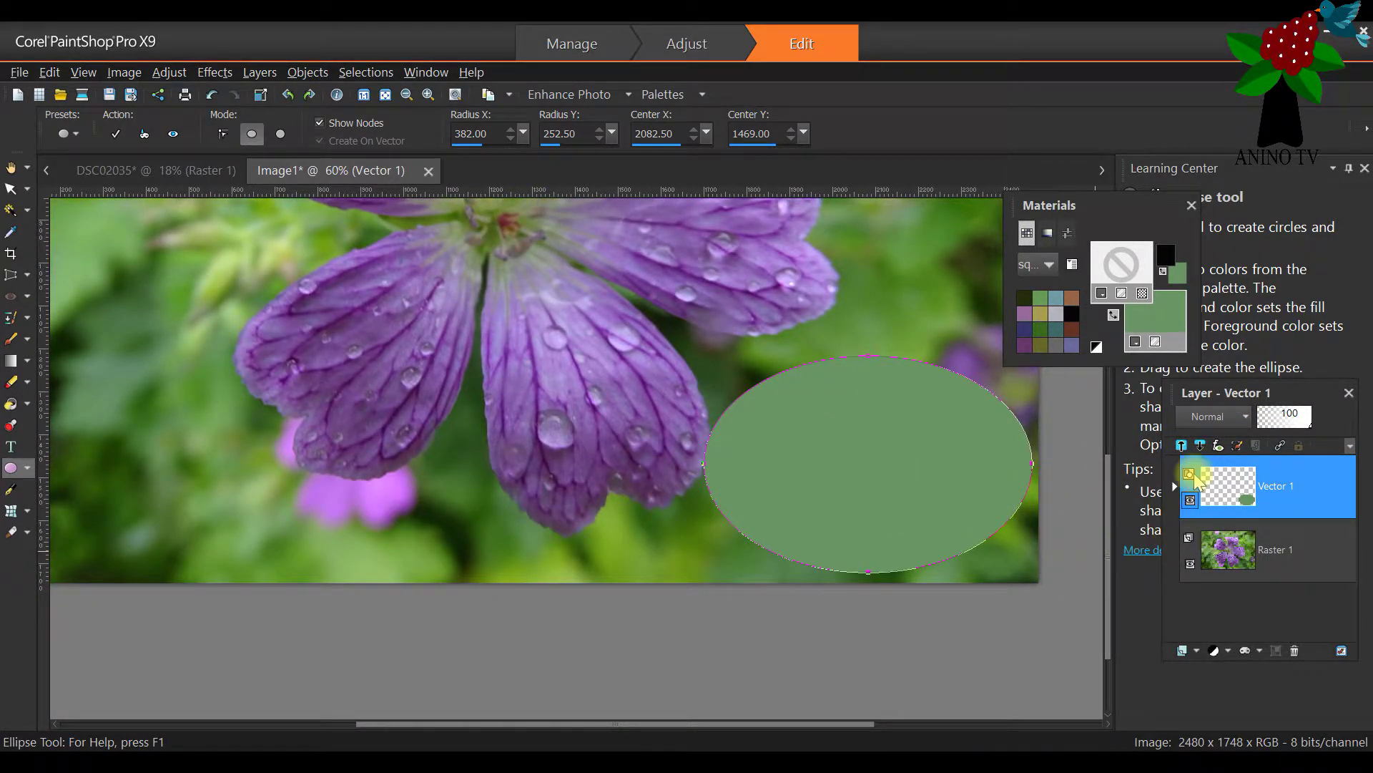
pyautogui.moveTo(1202, 401); pyautogui.dragTo(308, 398)
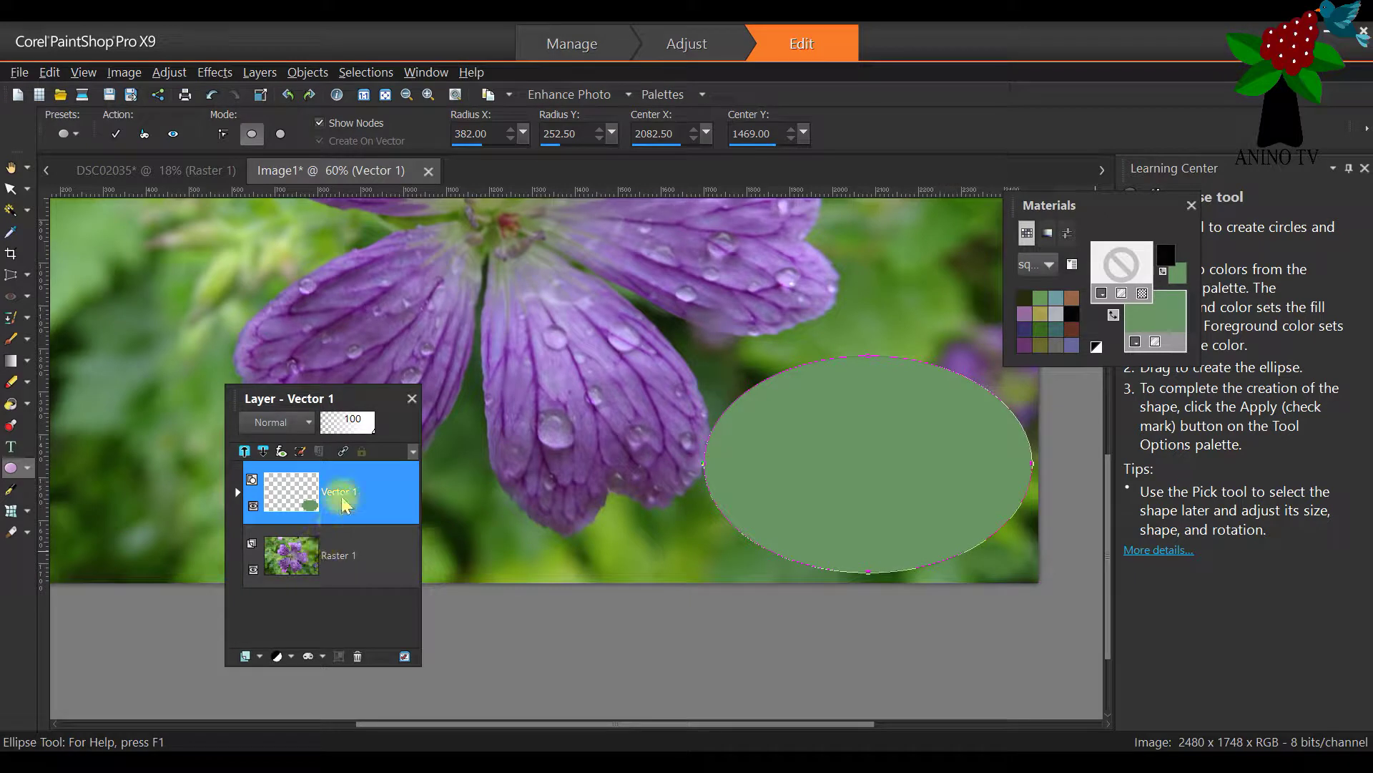
pyautogui.moveTo(344, 501)
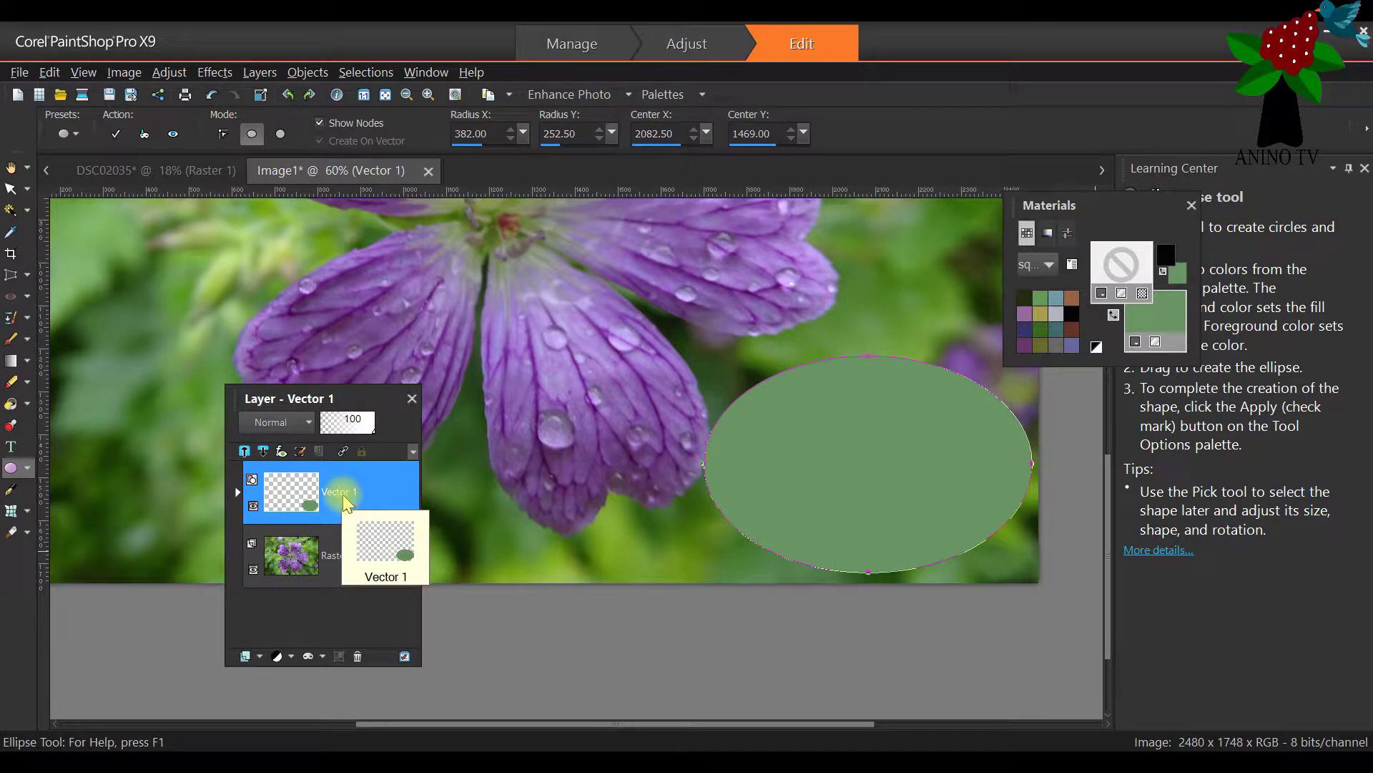
pyautogui.moveTo(871, 361)
pyautogui.mouseDown()
pyautogui.moveTo(873, 333)
pyautogui.moveTo(877, 350)
pyautogui.mouseUp()
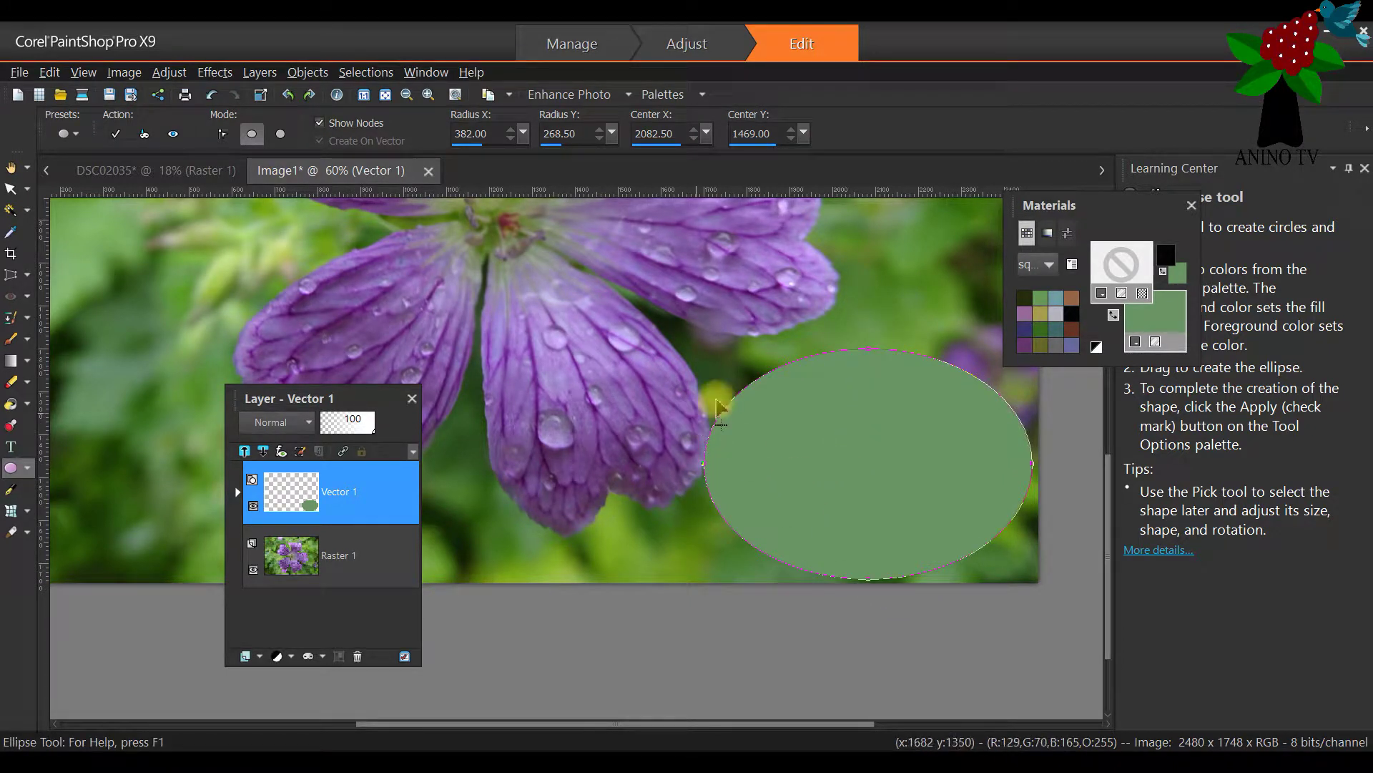
# Convert the ellipse's vector layer to a raster layer and duplicate it
pyautogui.moveTo(241, 535)
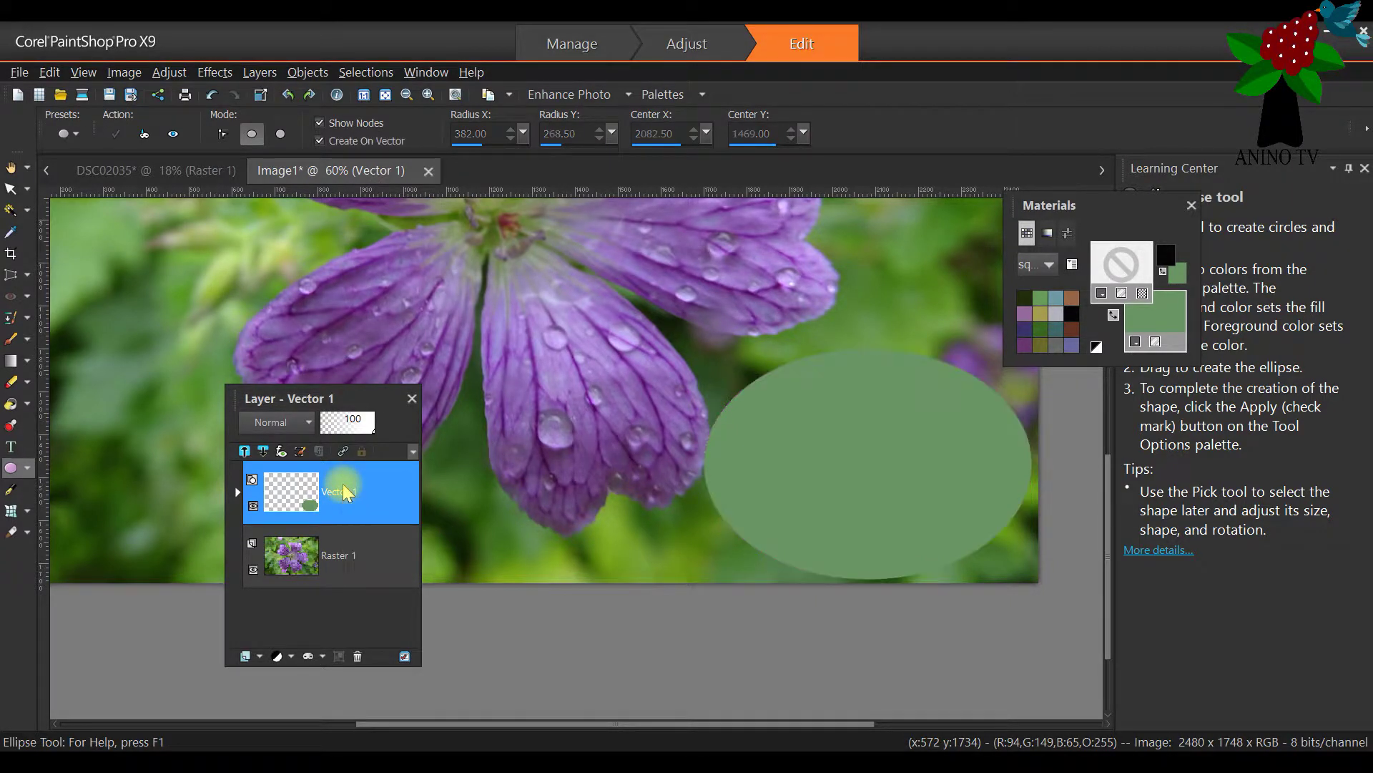
pyautogui.rightClick(344, 492)
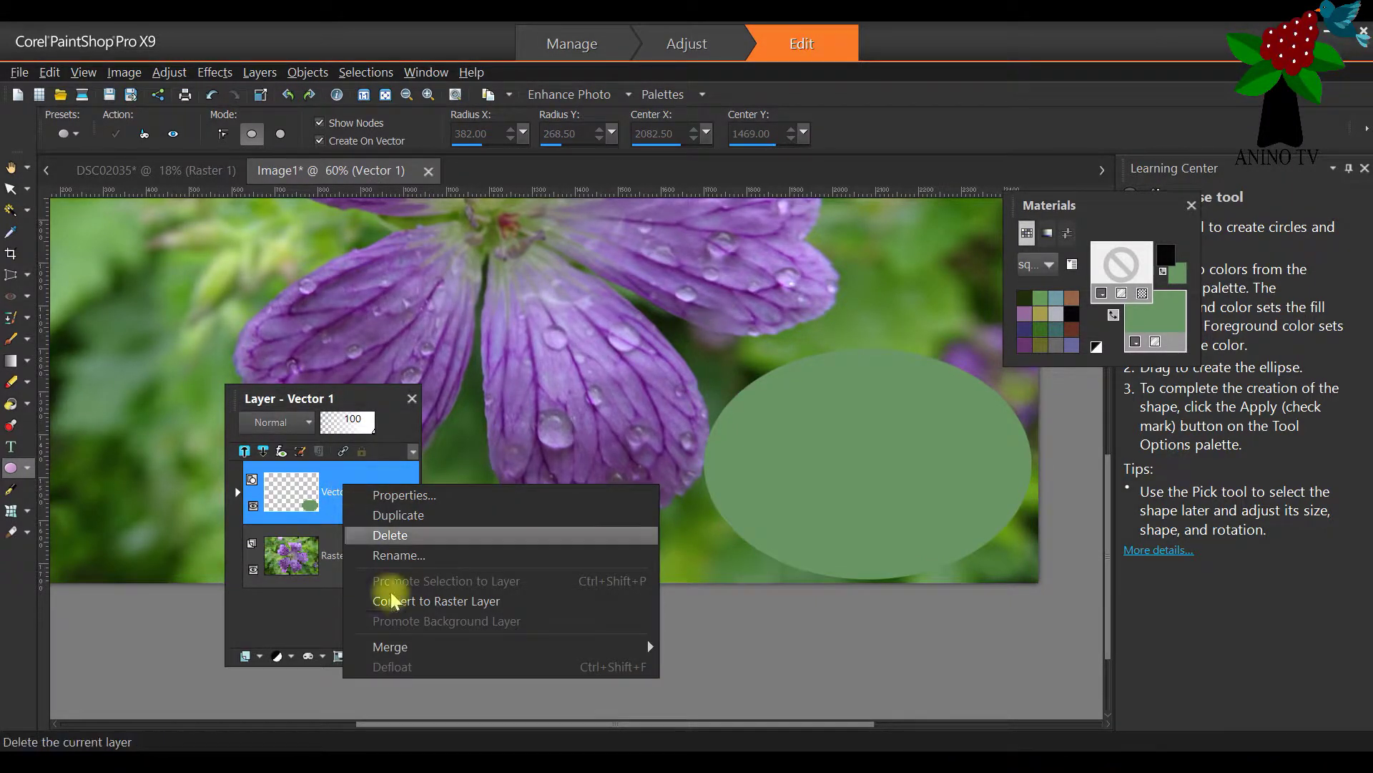
pyautogui.click(410, 603)
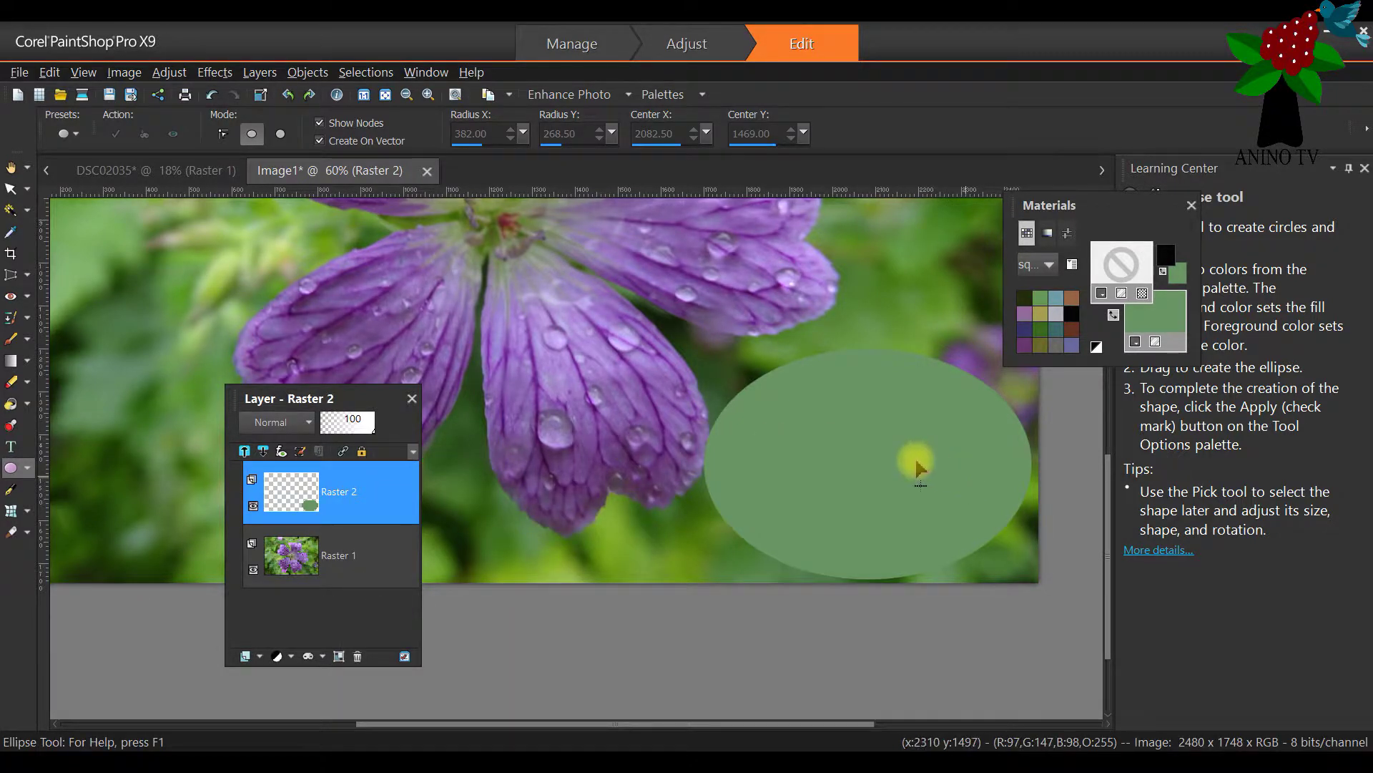
pyautogui.rightClick(331, 498)
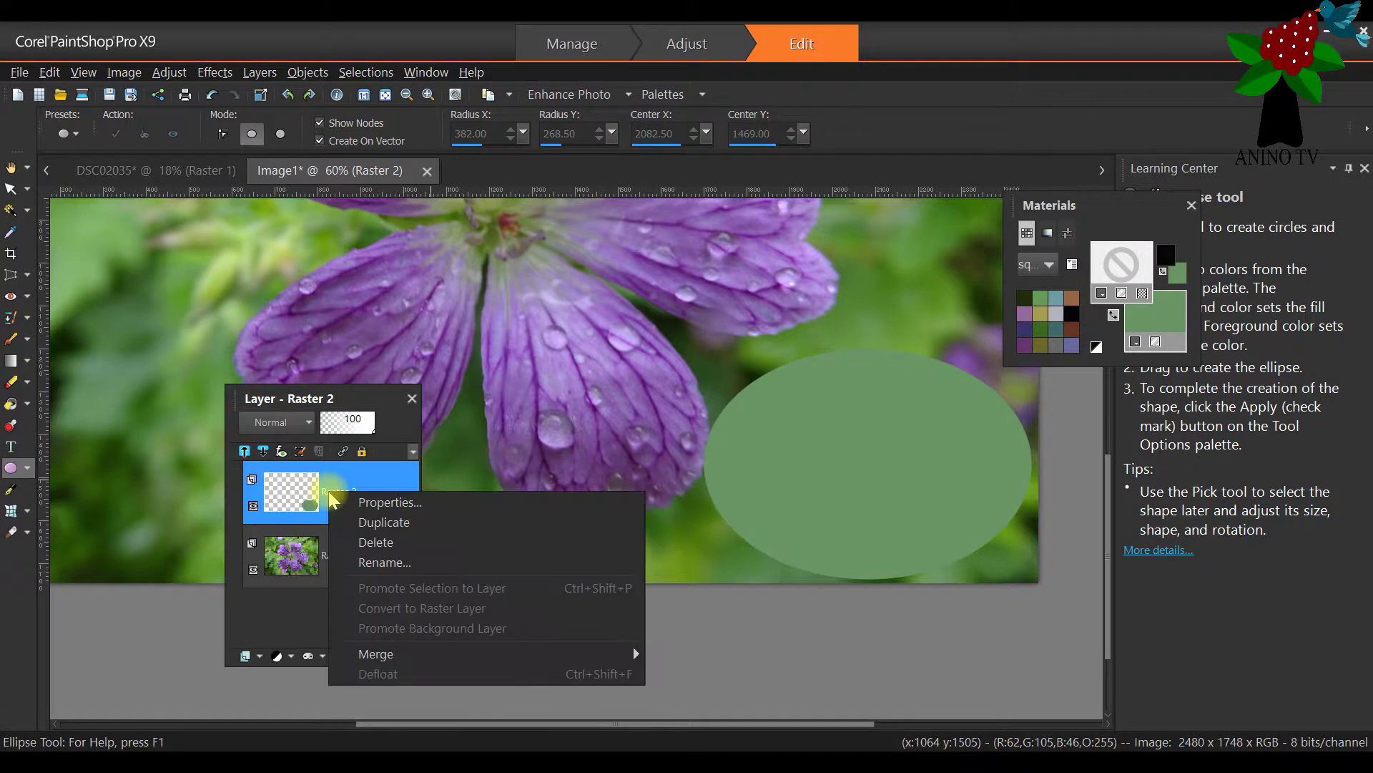
pyautogui.click(415, 523)
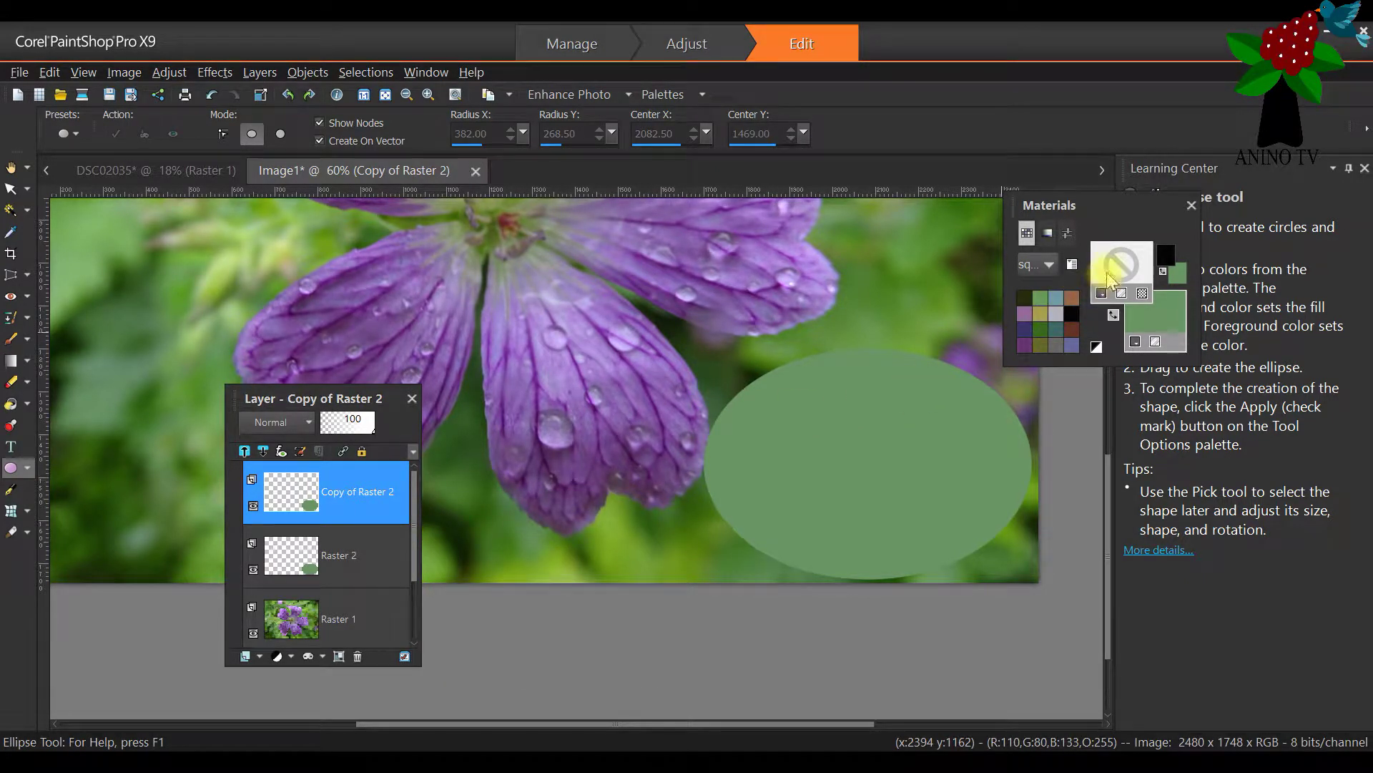
# Set the background colour to white and flood-fill the duplicated ellipse with it
pyautogui.click(1156, 311)
pyautogui.click(847, 289)
pyautogui.moveTo(855, 281); pyautogui.dragTo(838, 239)
pyautogui.click(783, 678)
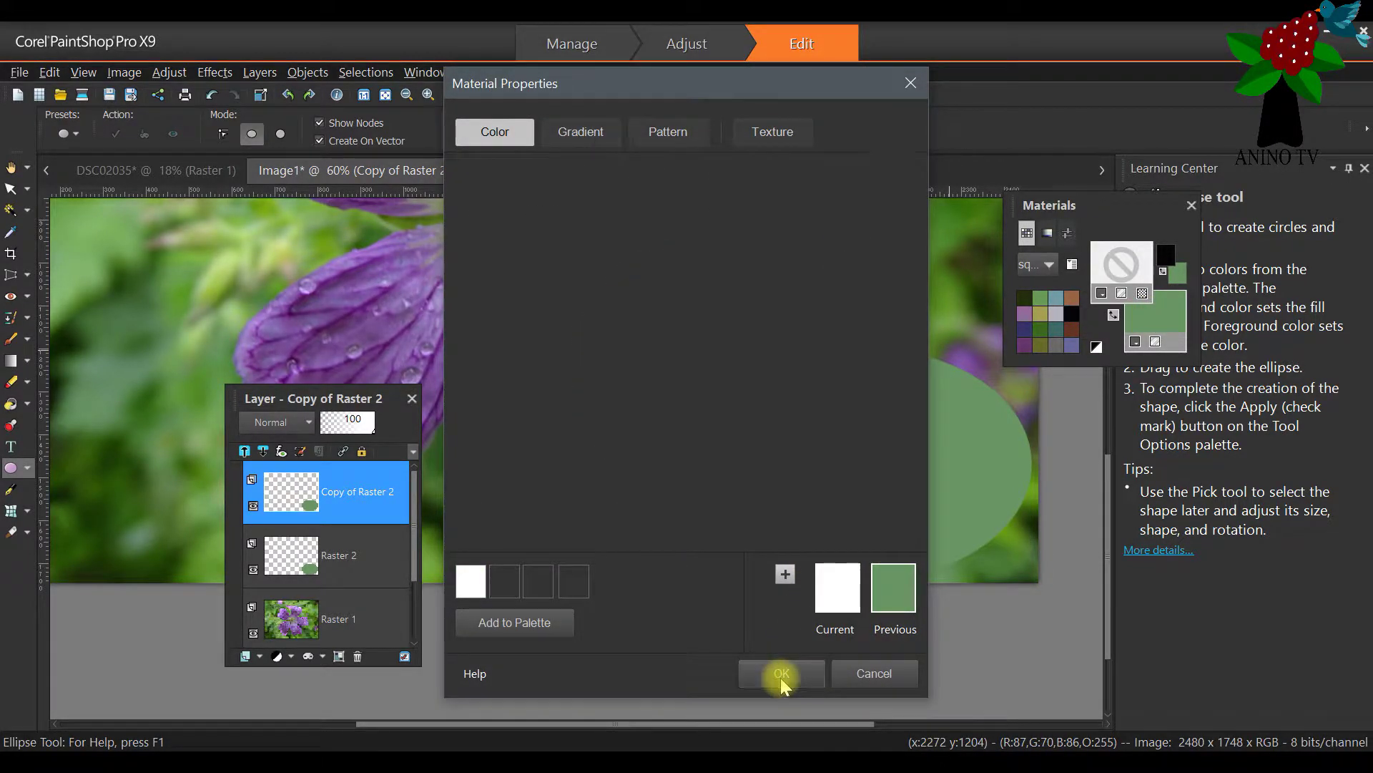
pyautogui.click(12, 404)
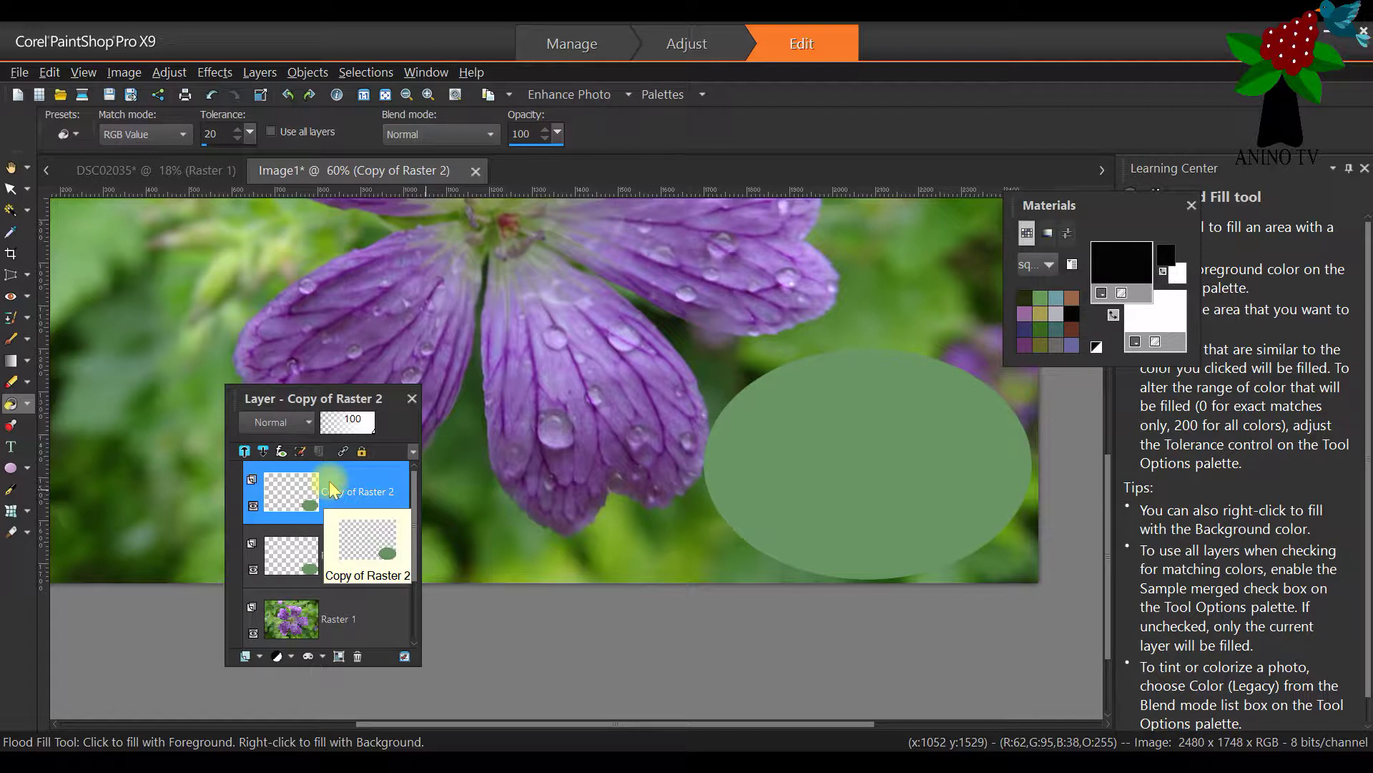
pyautogui.rightClick(773, 418)
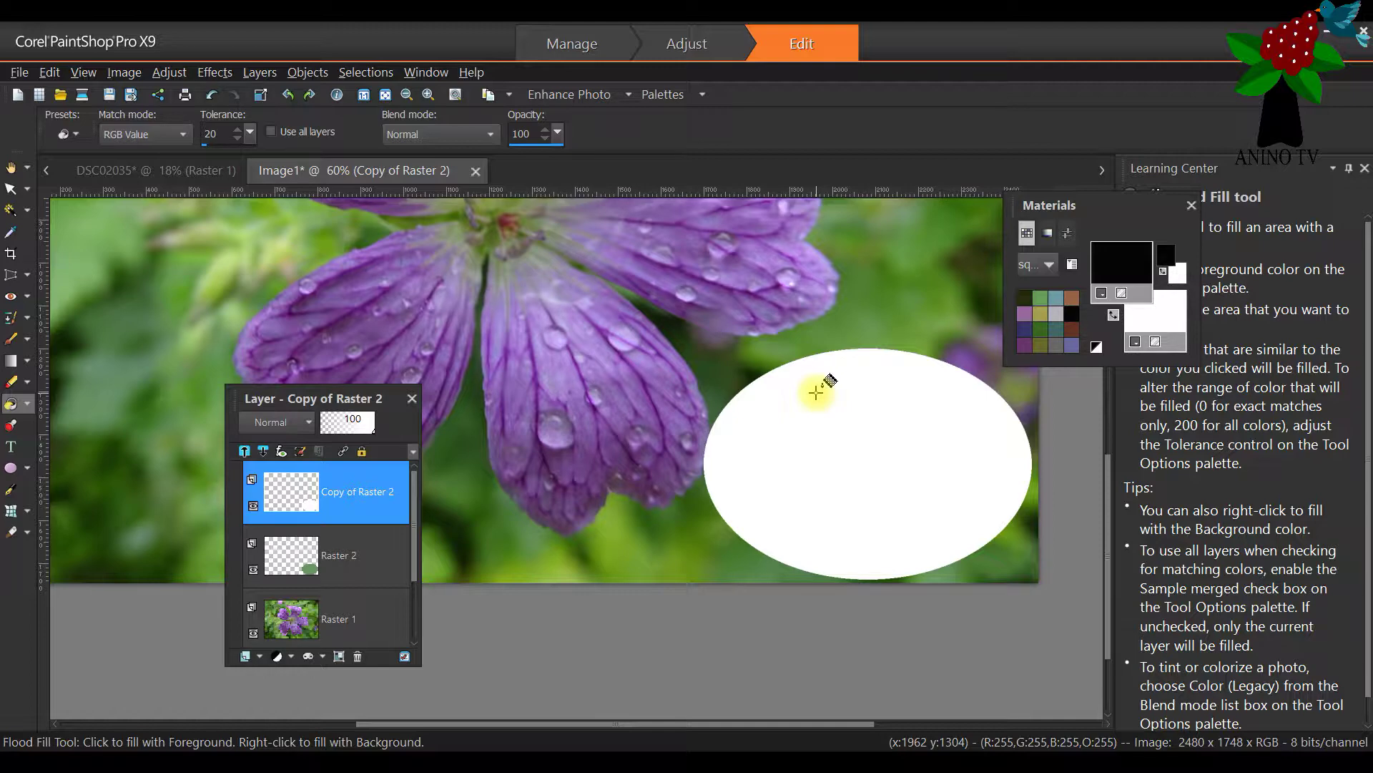
pyautogui.click(19, 192)
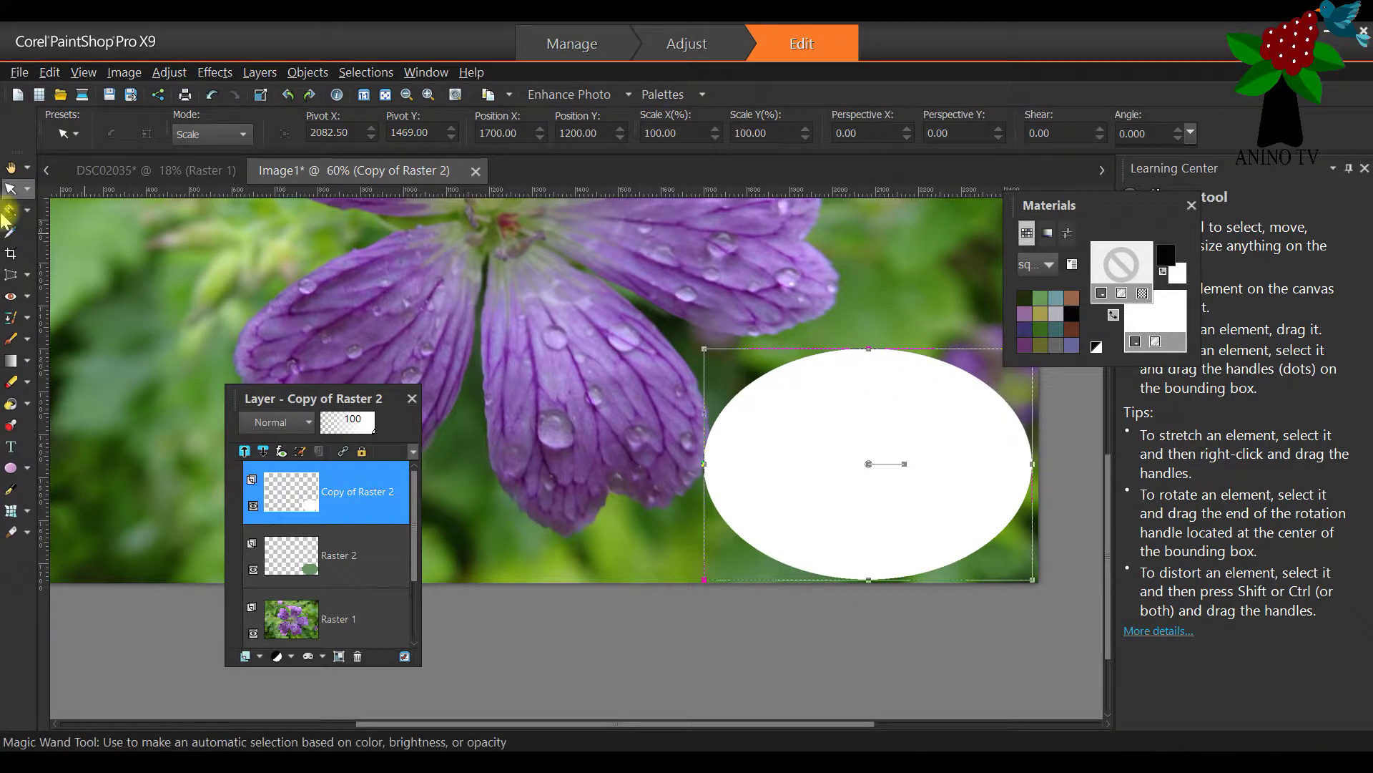
pyautogui.click(27, 189)
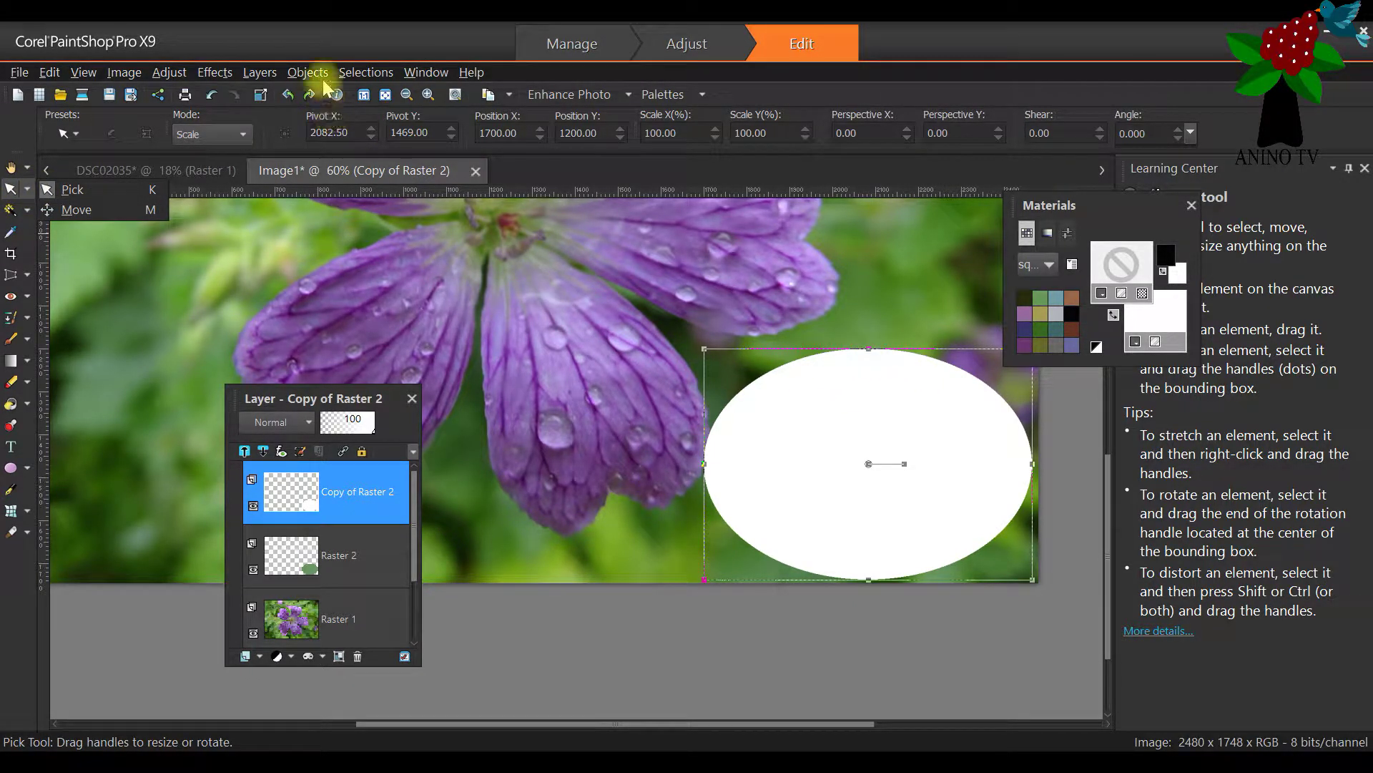
pyautogui.click(135, 73)
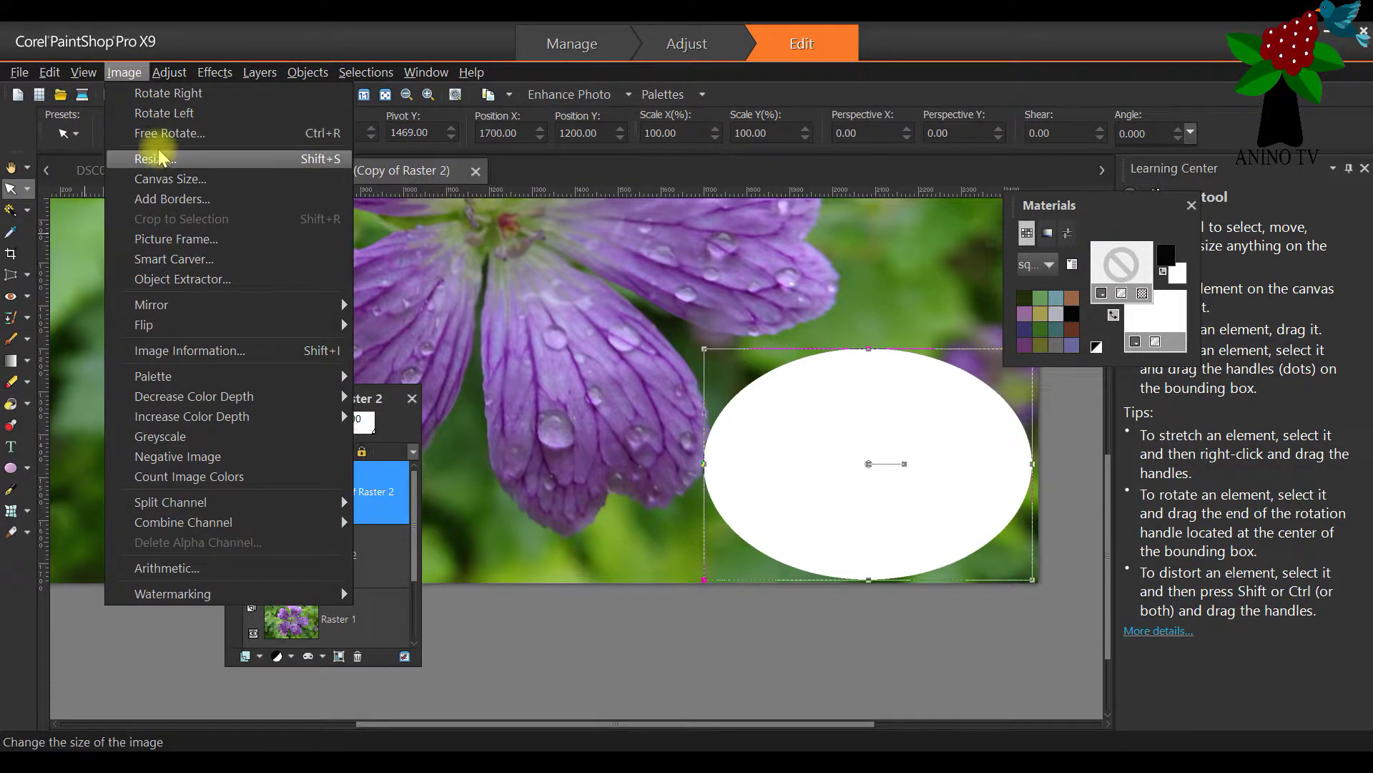
pyautogui.click(159, 155)
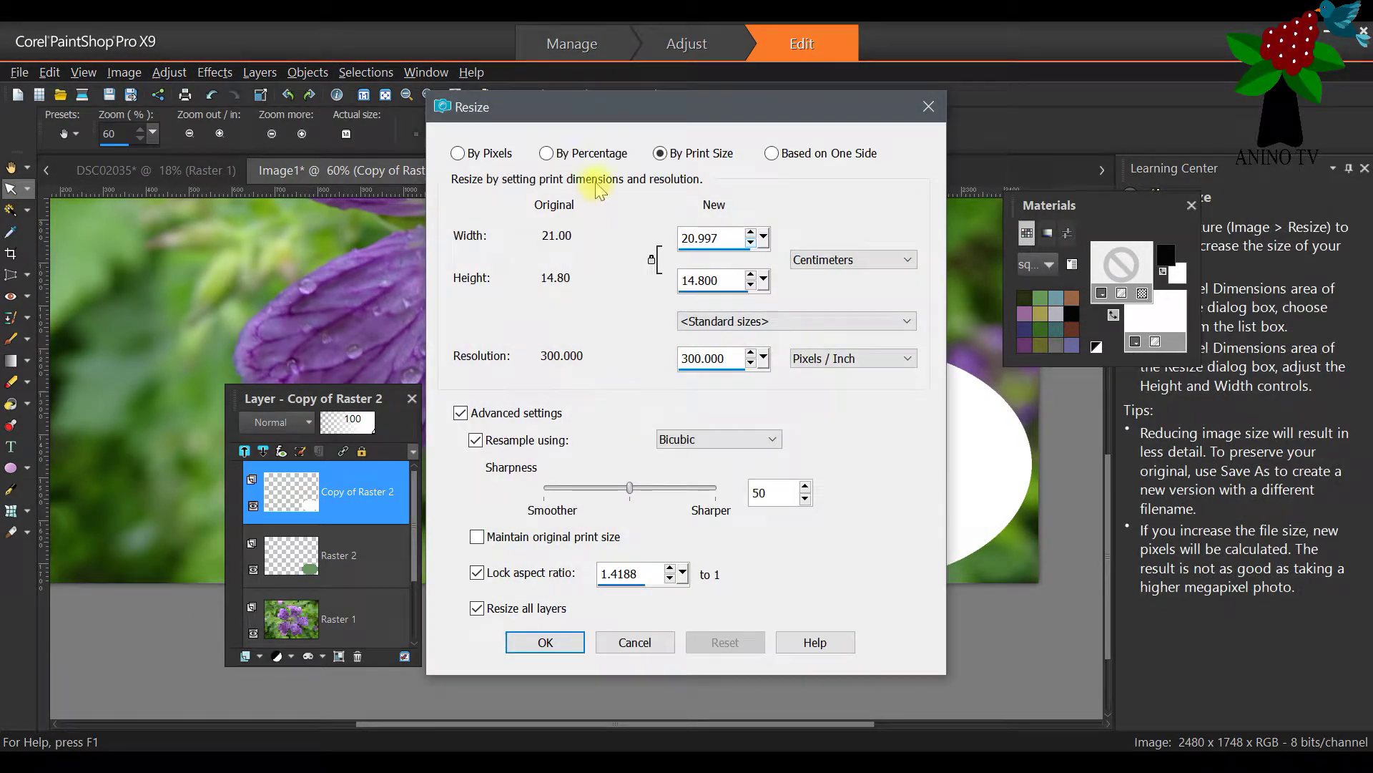
pyautogui.click(929, 107)
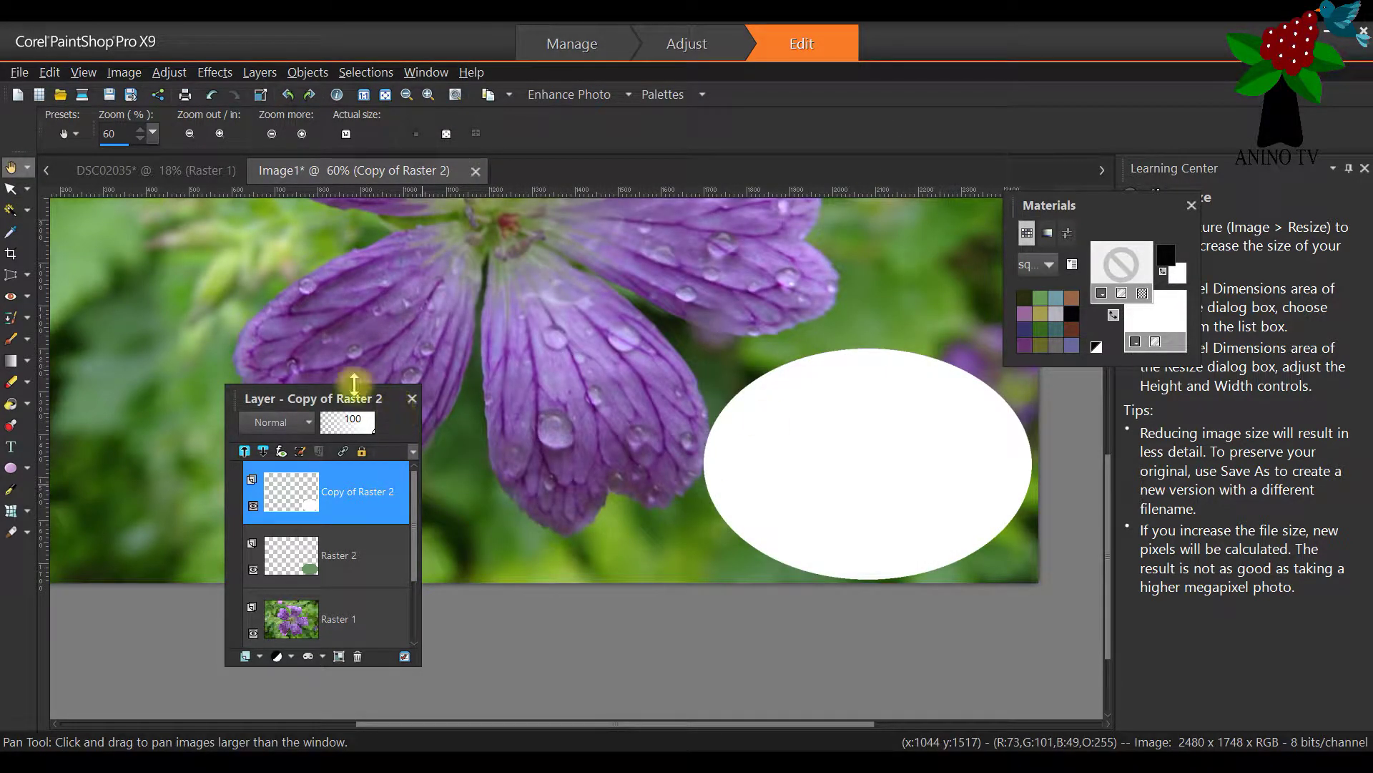
# Duplicate the white ellipse layer, Copy of Raster 2
pyautogui.moveTo(304, 405); pyautogui.dragTo(336, 361)
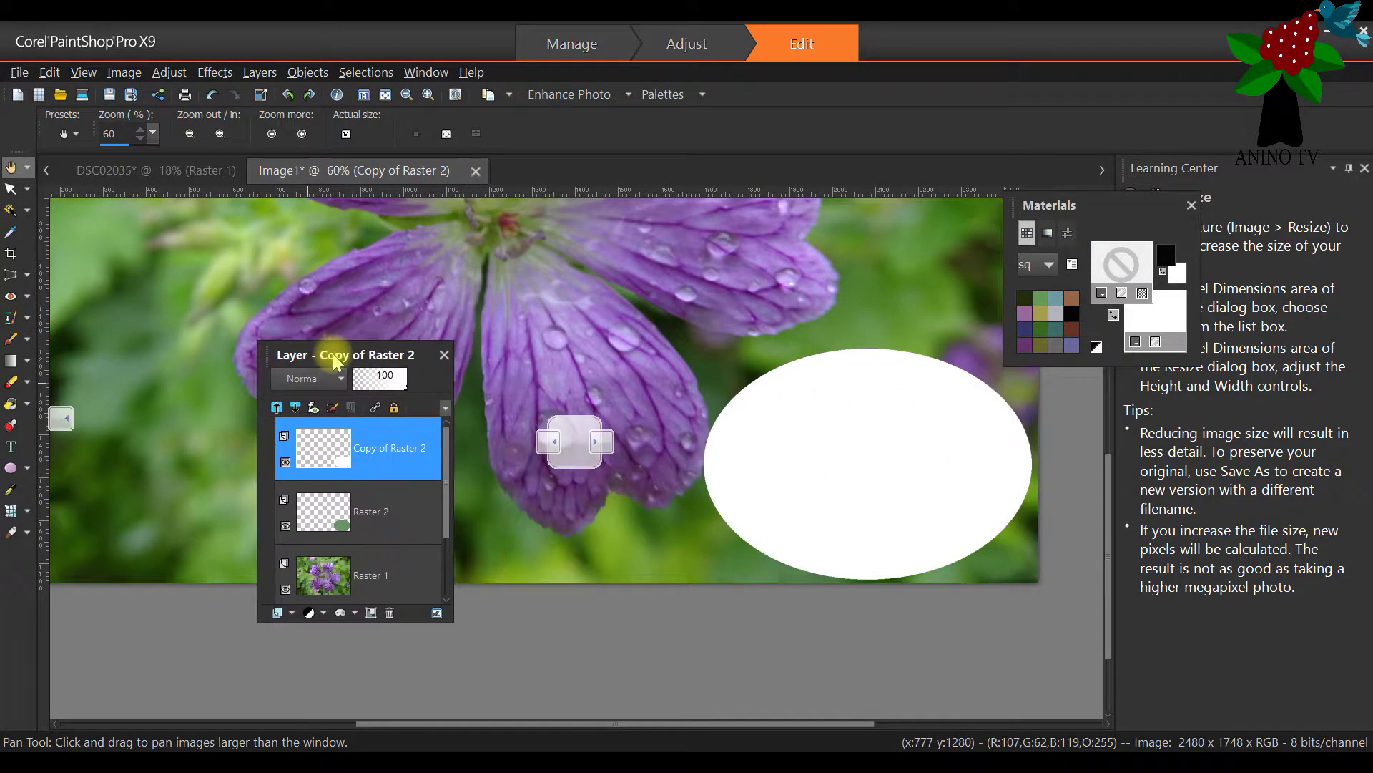
pyautogui.rightClick(369, 453)
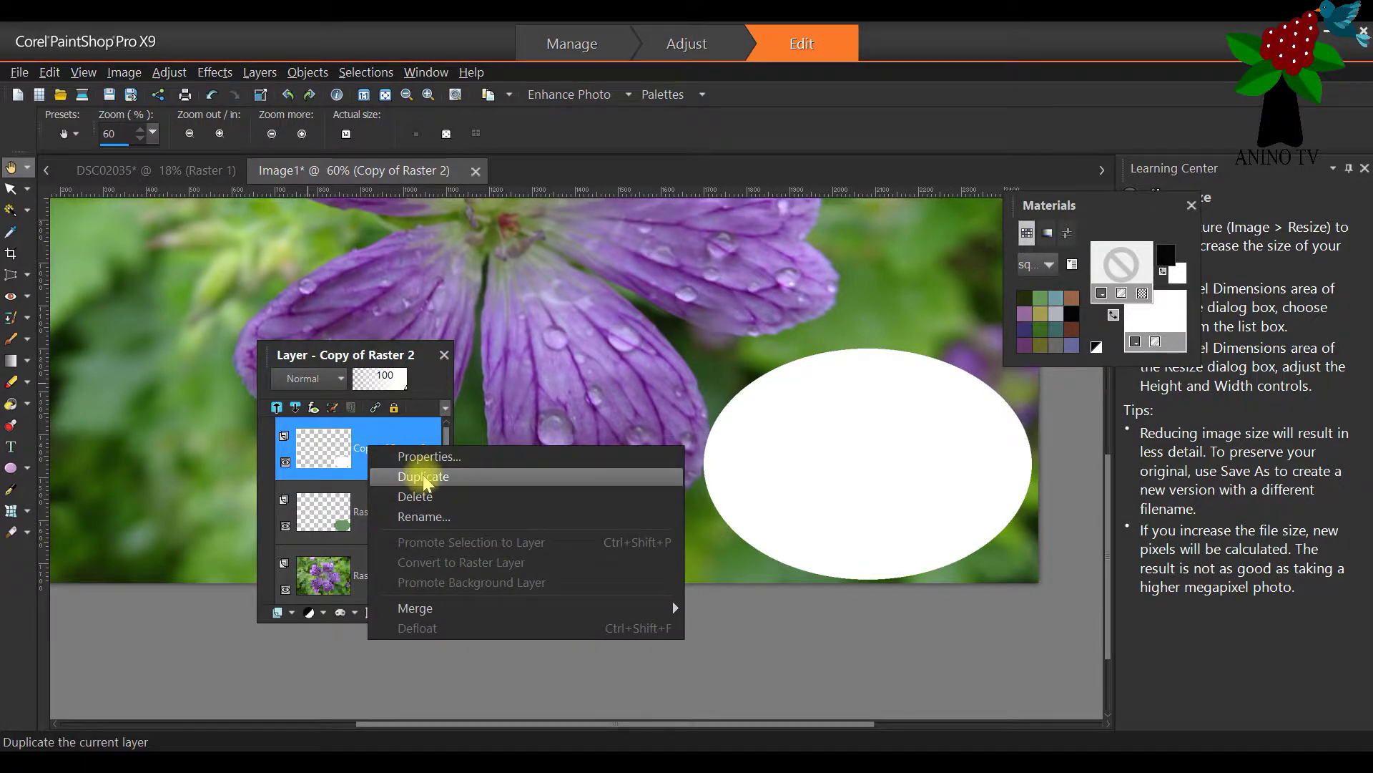
pyautogui.click(415, 474)
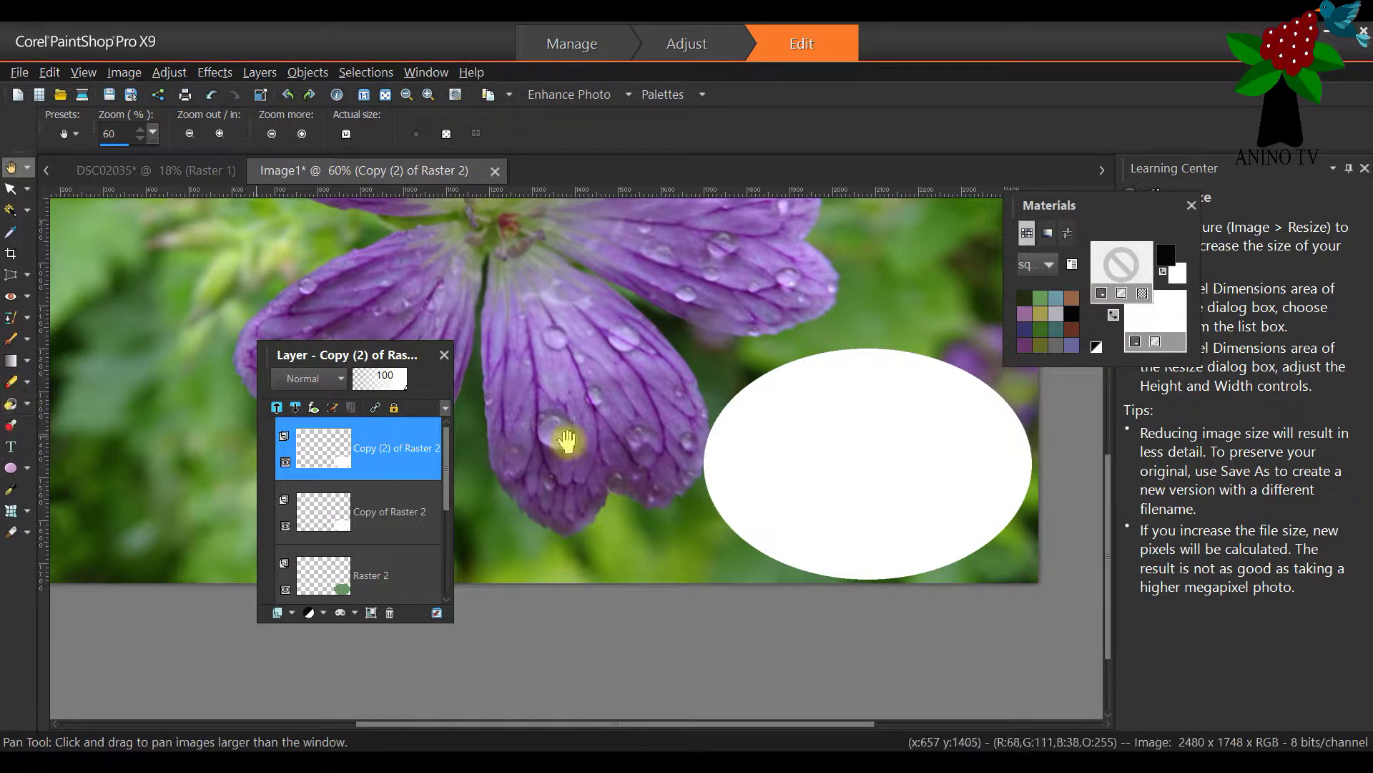
# Set the foreground colour to purple #62217c and flood-fill the topmost ellipse layer, Copy (2) of Raster 2, with it
pyautogui.click(1102, 294)
pyautogui.click(1120, 263)
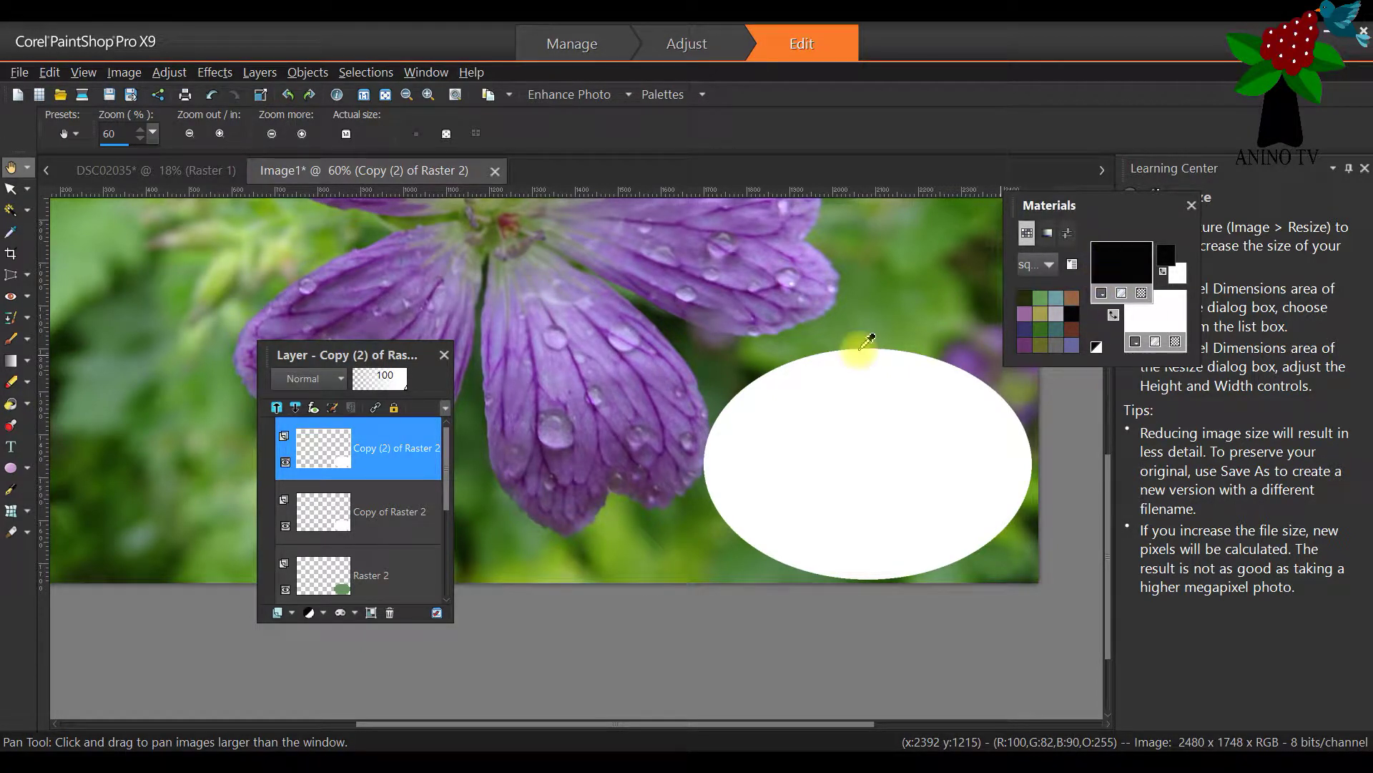
pyautogui.moveTo(556, 84); pyautogui.dragTo(965, 73)
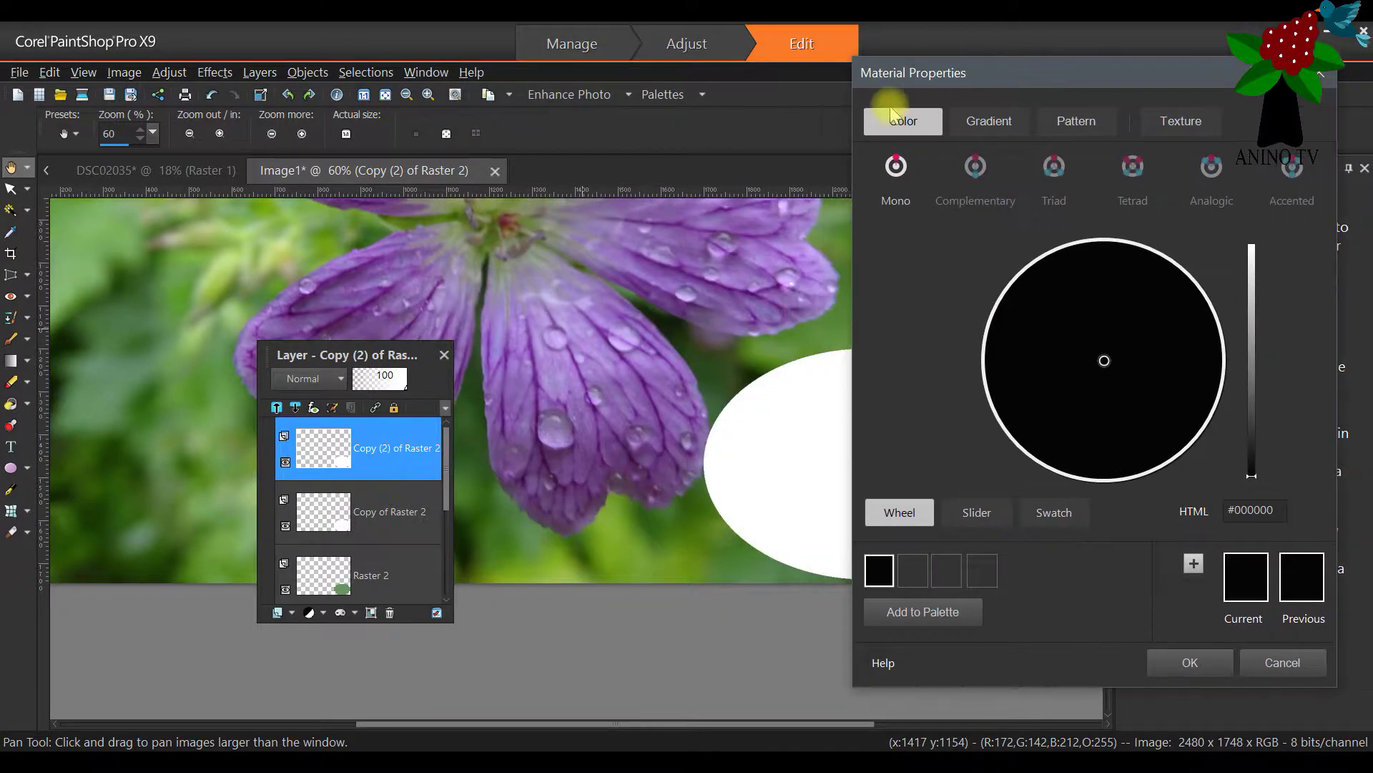
pyautogui.click(650, 249)
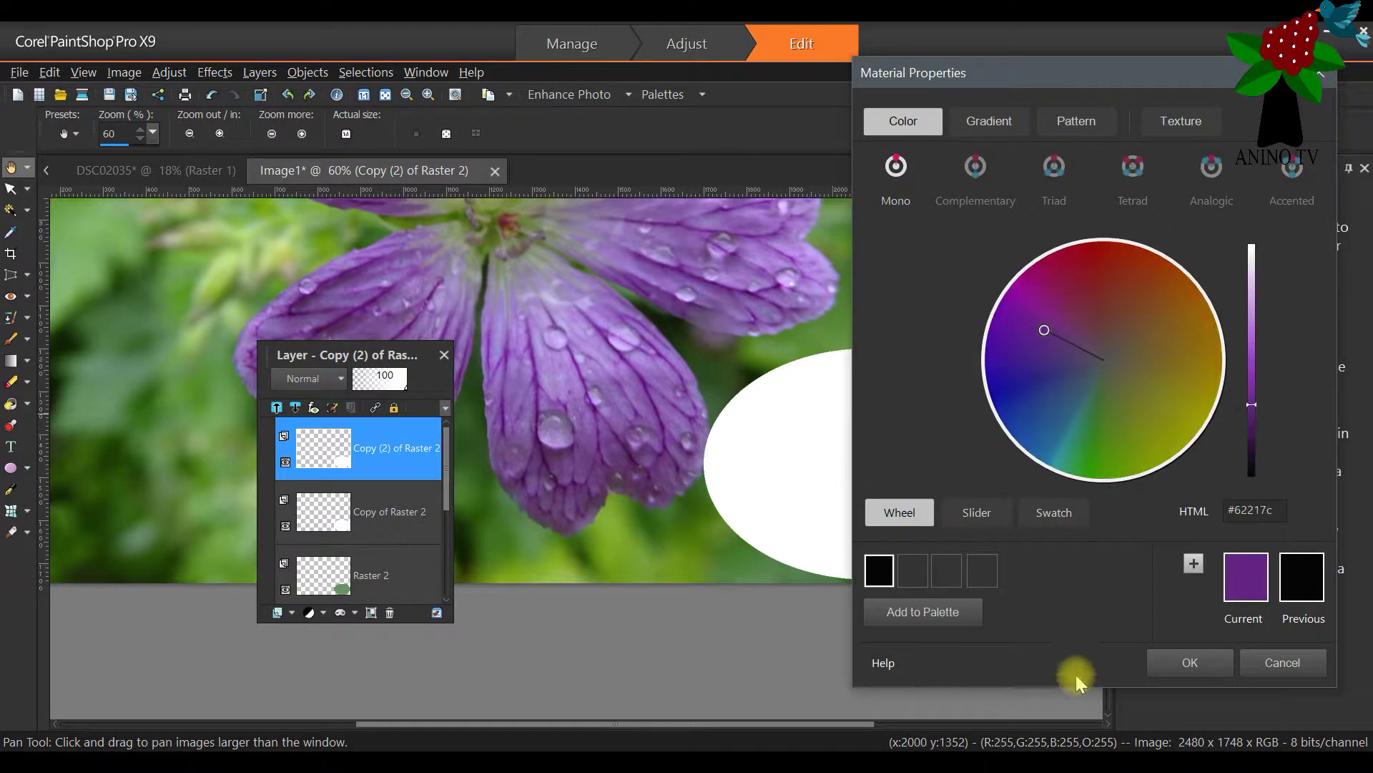
pyautogui.click(1187, 660)
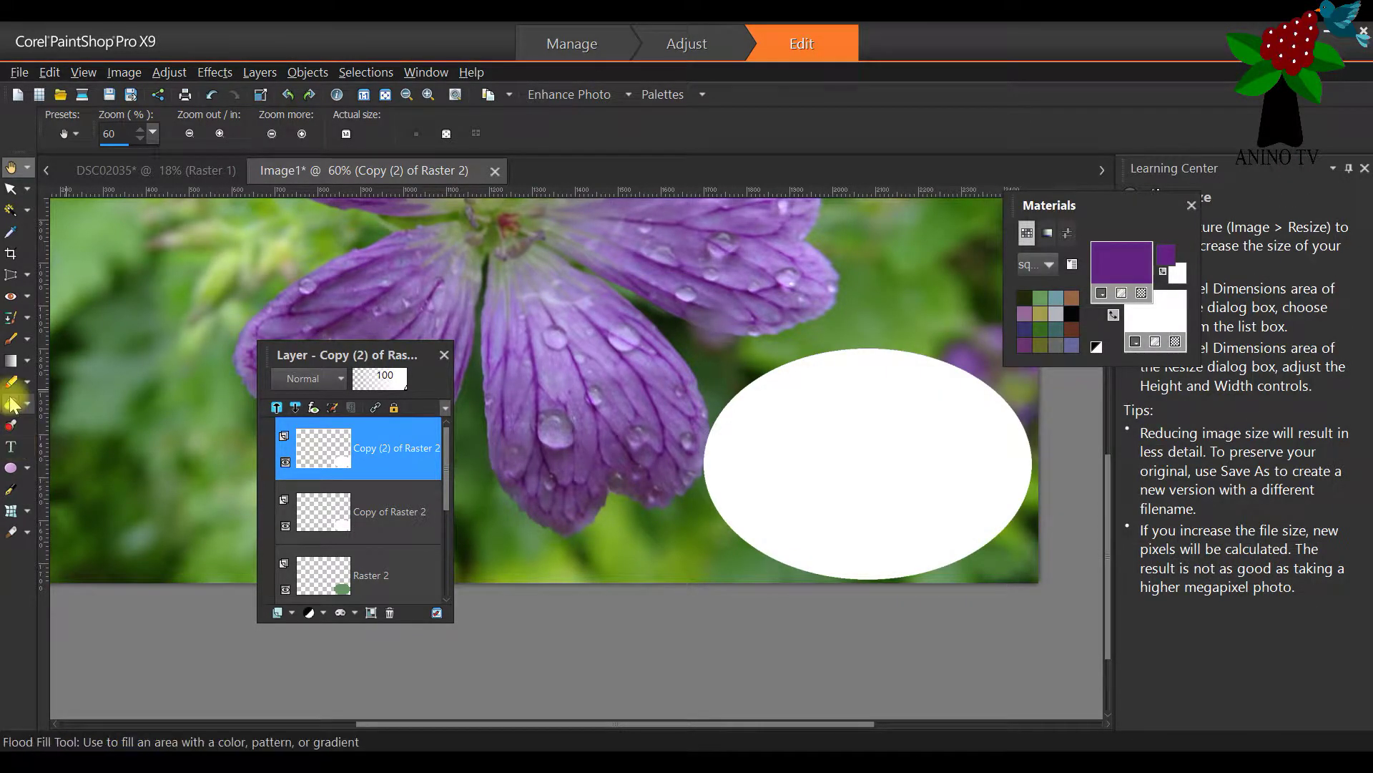
pyautogui.click(11, 404)
pyautogui.click(865, 424)
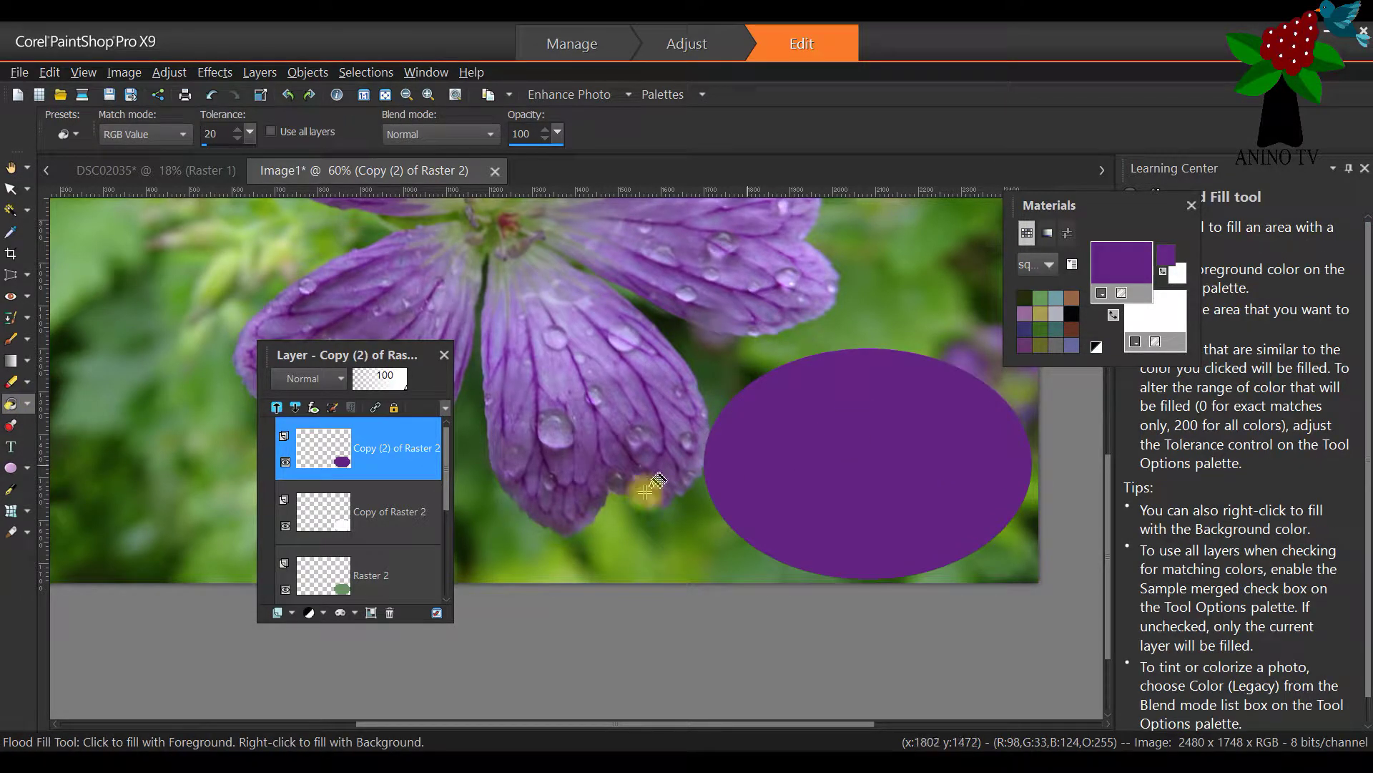
# Reorder the layers so the purple ellipse, Copy (2) of Raster 2, lies below the green Raster 2 ellipse
pyautogui.scroll(-1, 372, 535)
pyautogui.scroll(1, 372, 535)
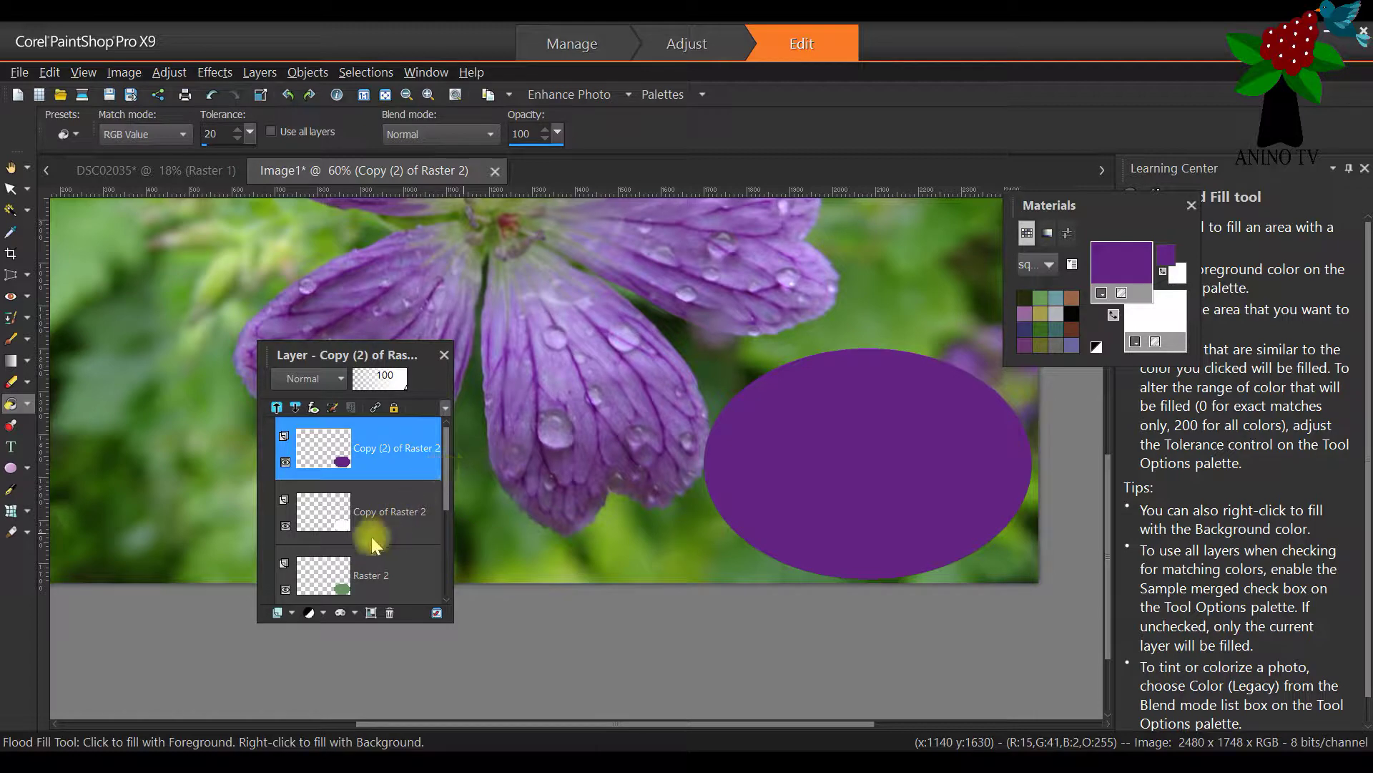
pyautogui.click(11, 189)
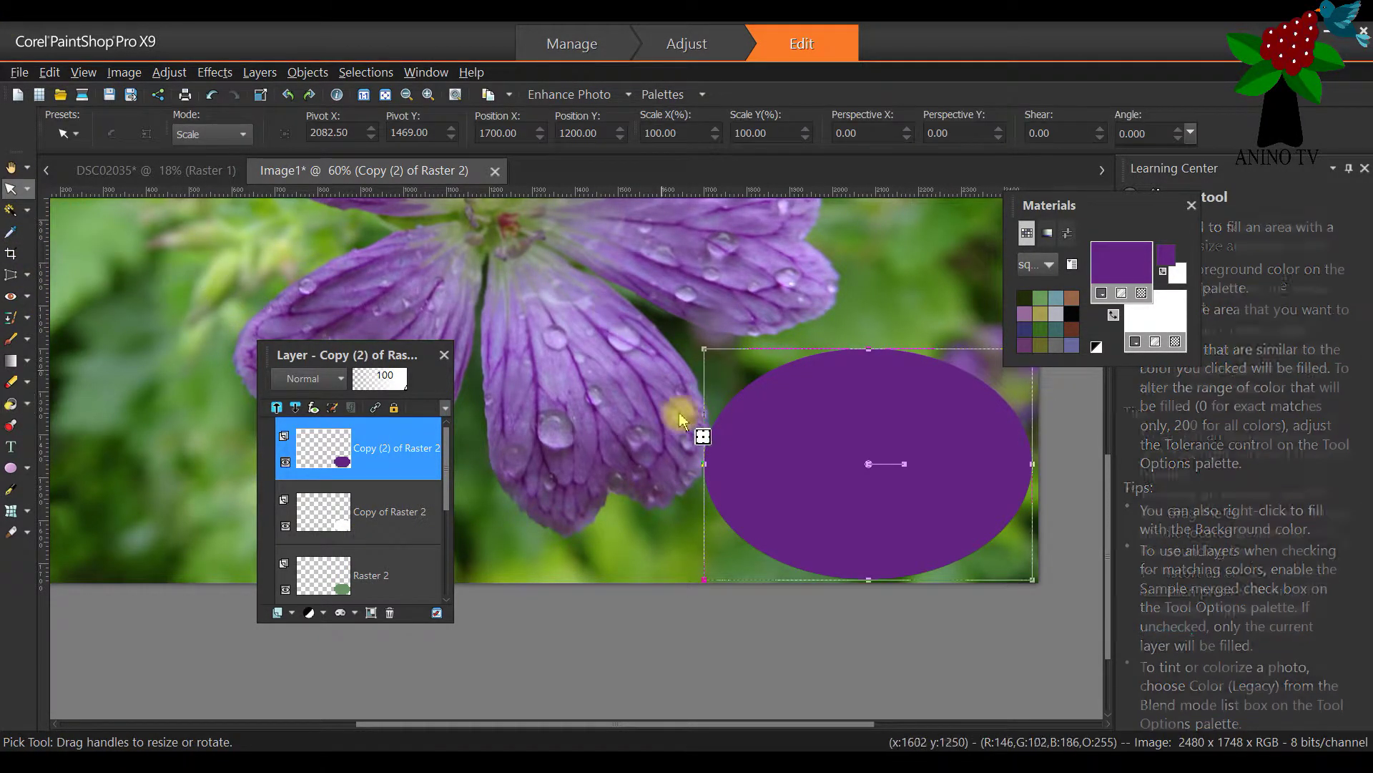
pyautogui.moveTo(1054, 208); pyautogui.dragTo(1118, 191)
pyautogui.moveTo(315, 360); pyautogui.dragTo(1126, 386)
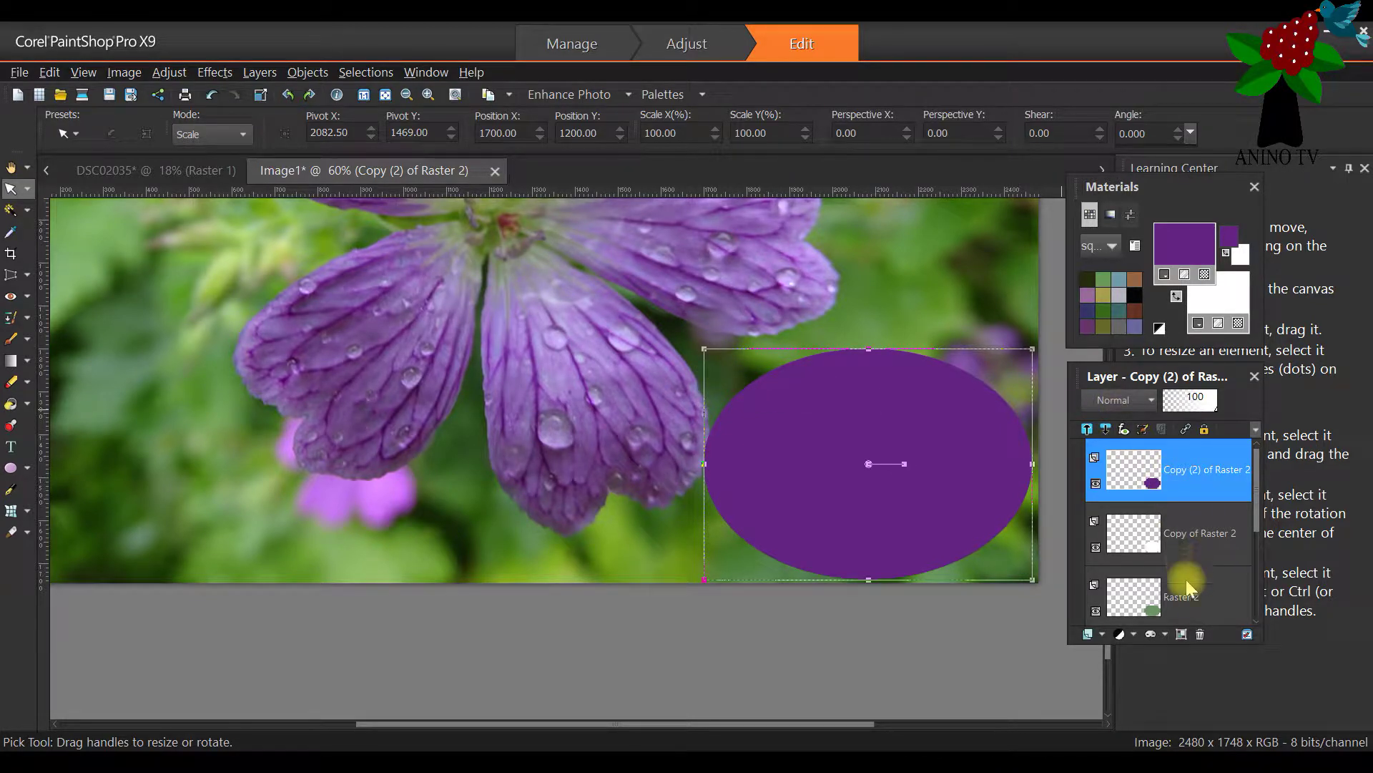
pyautogui.moveTo(1171, 379); pyautogui.dragTo(398, 322)
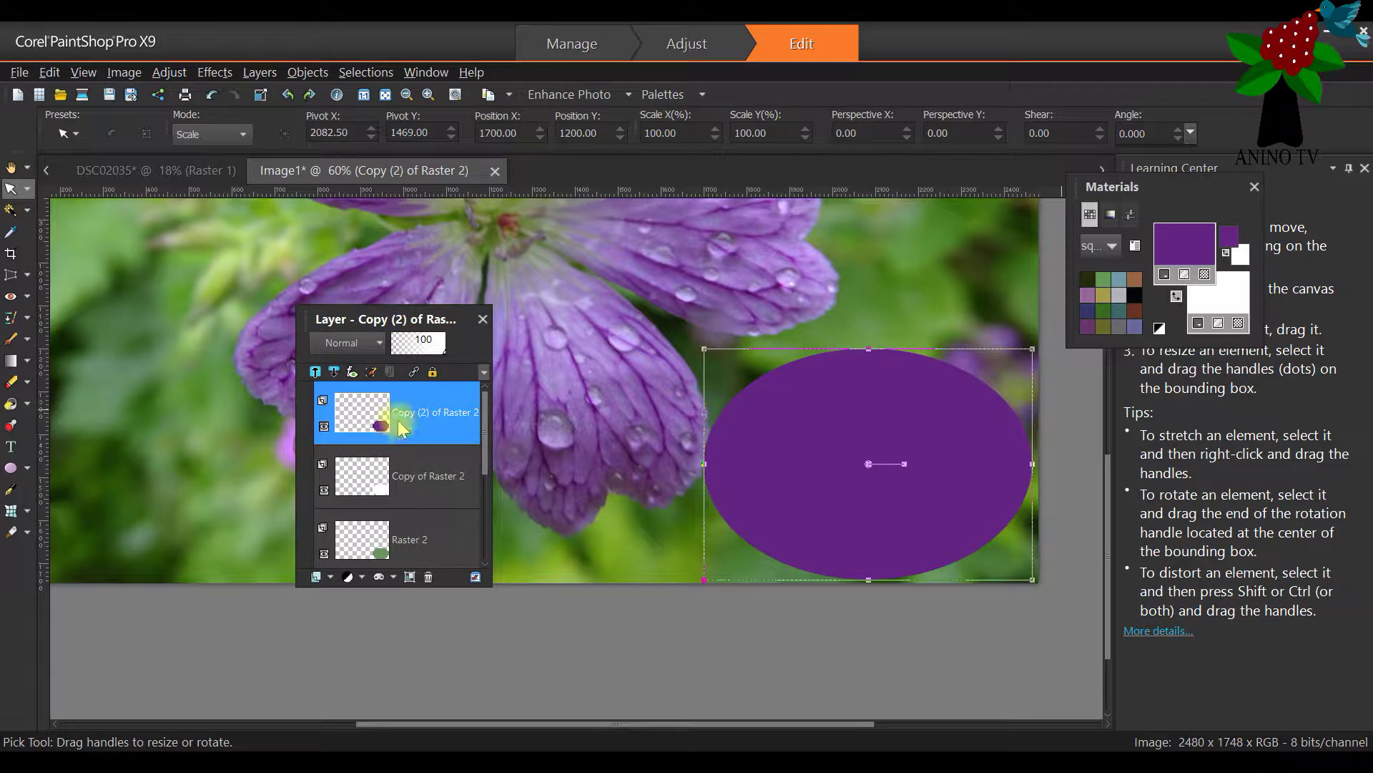
pyautogui.moveTo(430, 556)
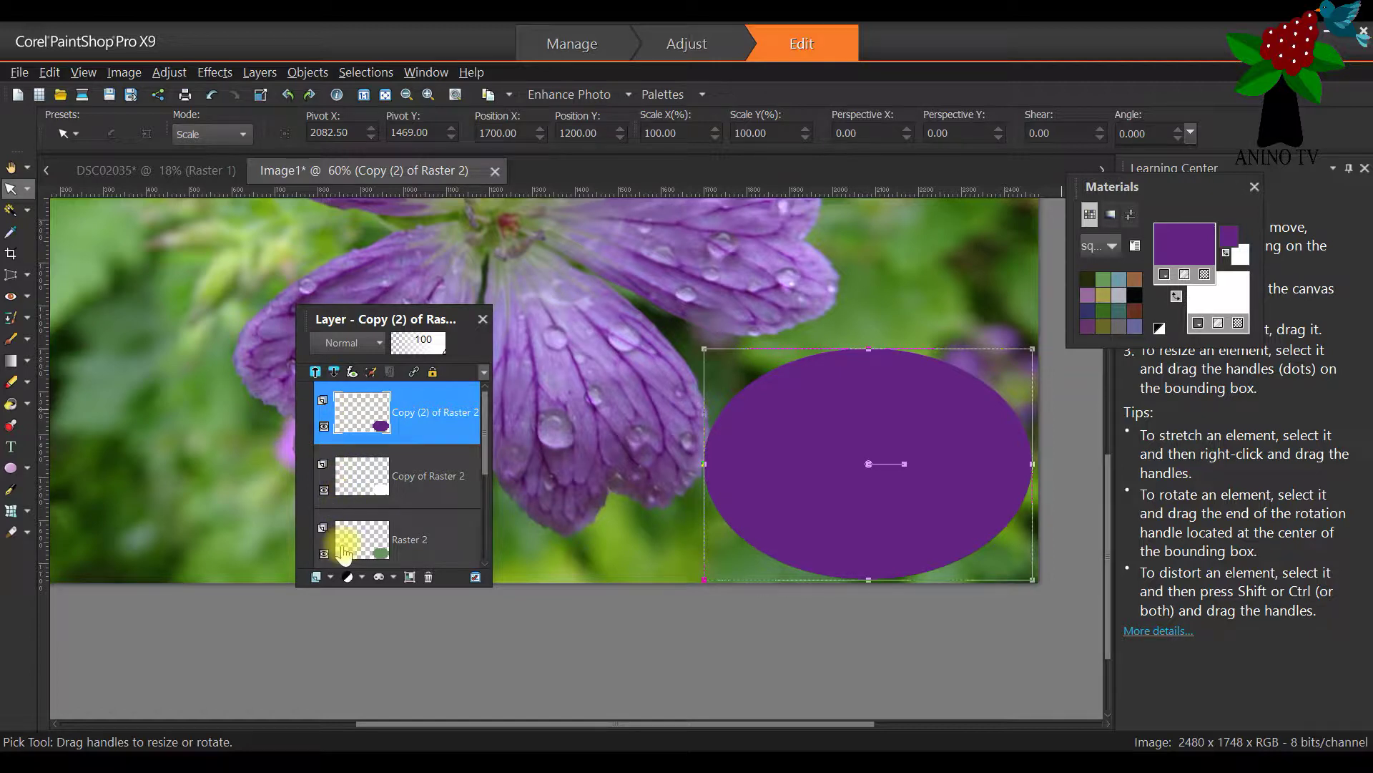
pyautogui.moveTo(343, 554); pyautogui.dragTo(342, 549)
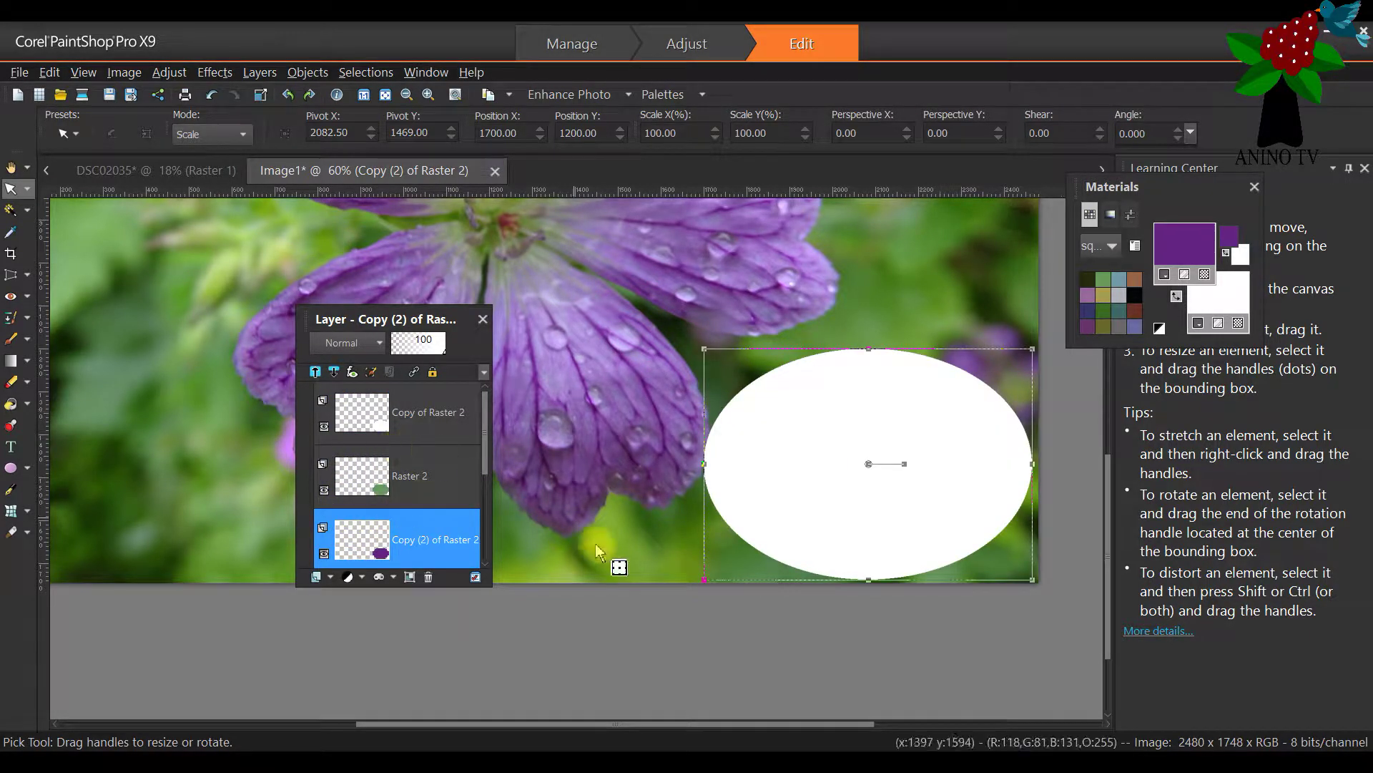
pyautogui.moveTo(400, 487)
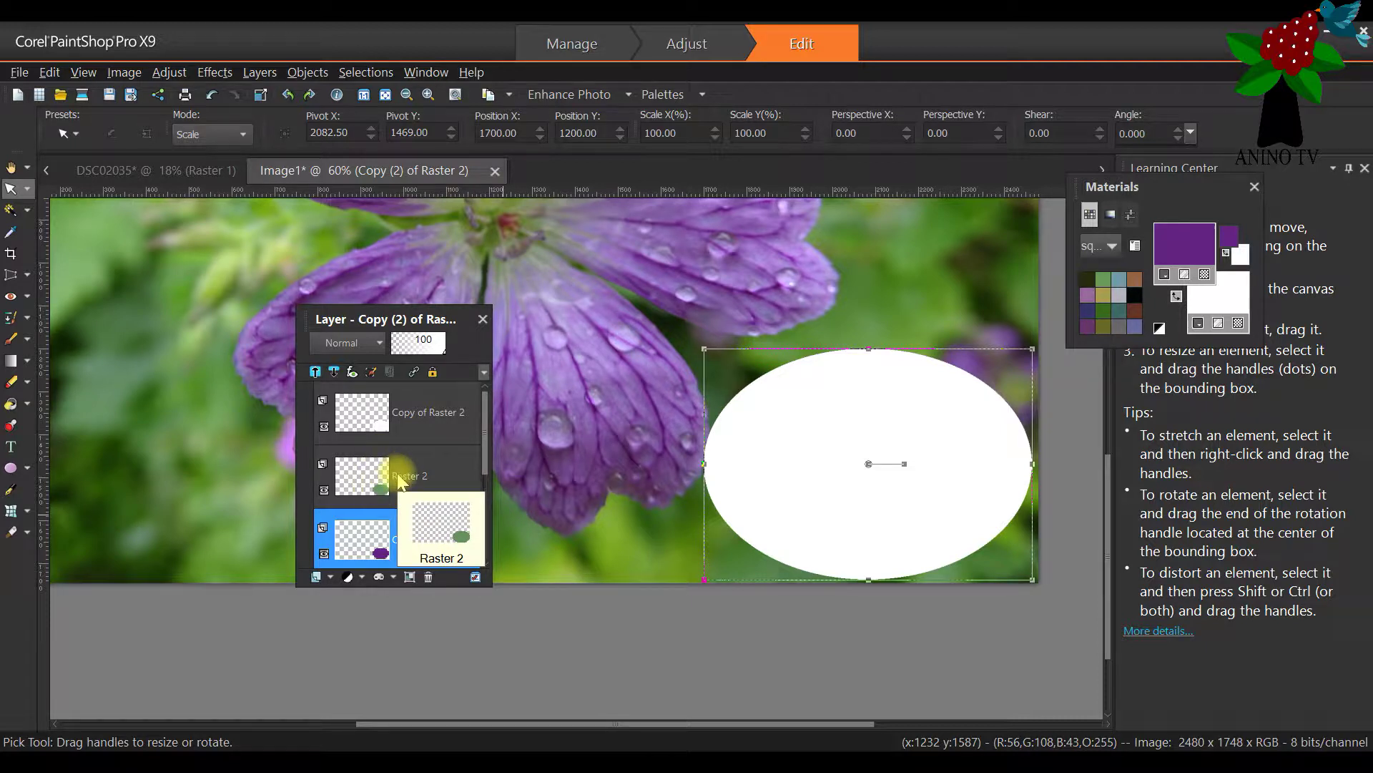
pyautogui.moveTo(422, 424)
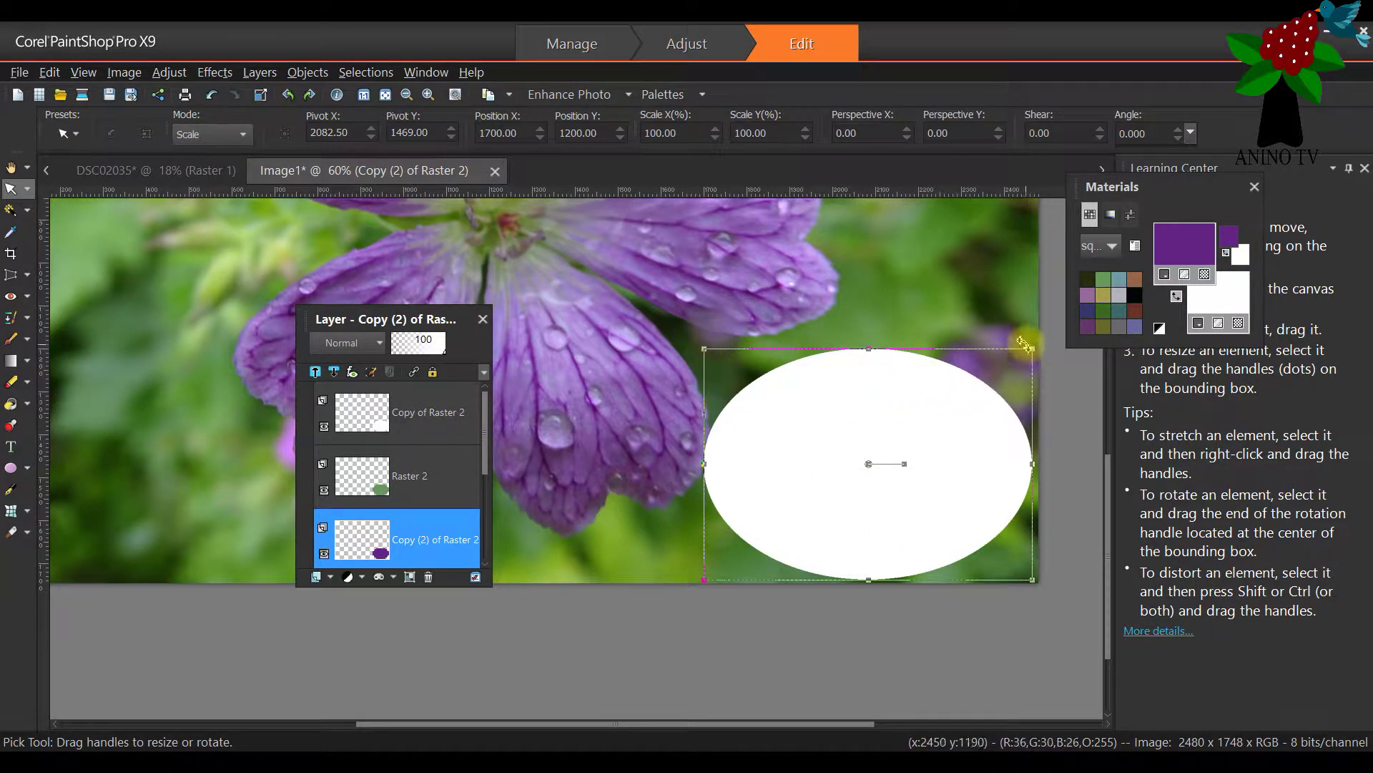
# Try scaling the white ellipse to about 90 percent with the Pick tool, and undo the scaling
pyautogui.moveTo(387, 323); pyautogui.dragTo(1183, 398)
pyautogui.click(1137, 501)
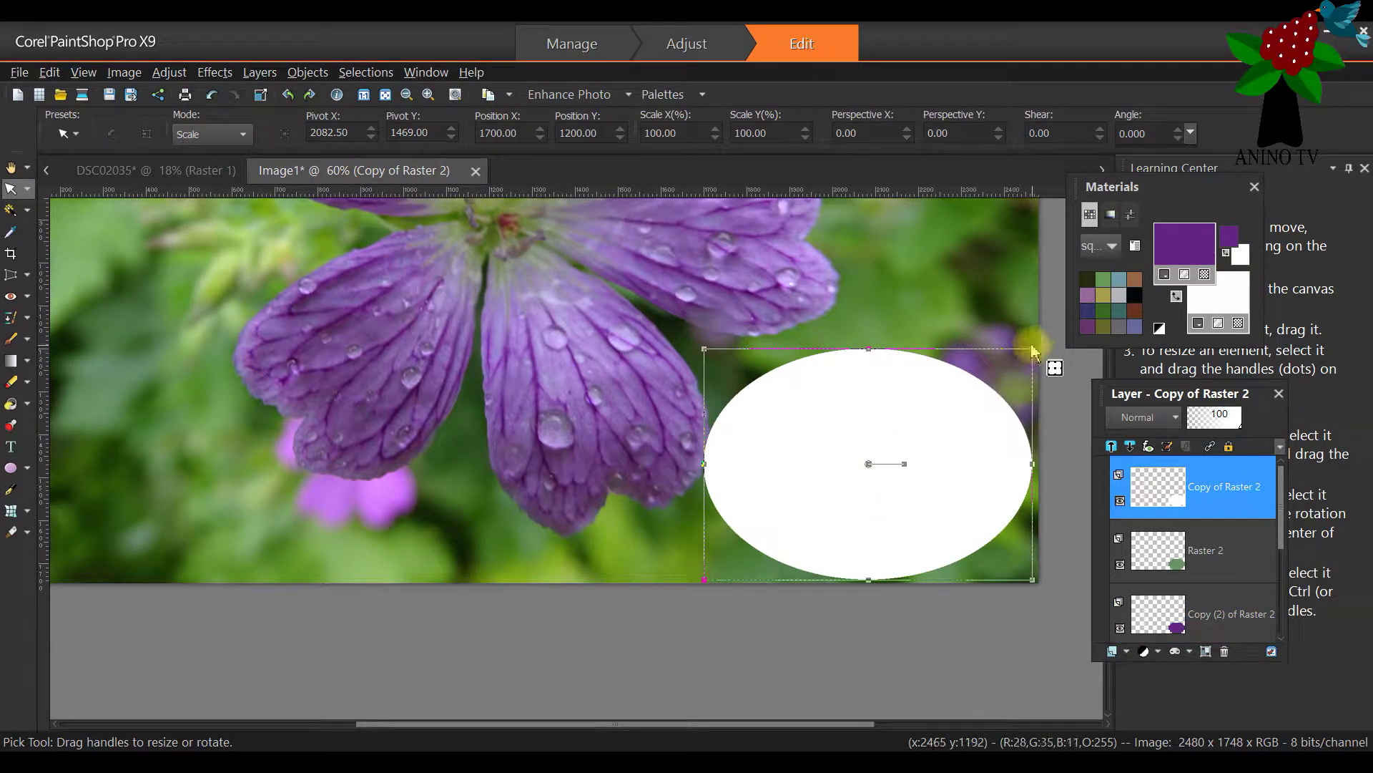
pyautogui.moveTo(1032, 348); pyautogui.dragTo(1019, 358)
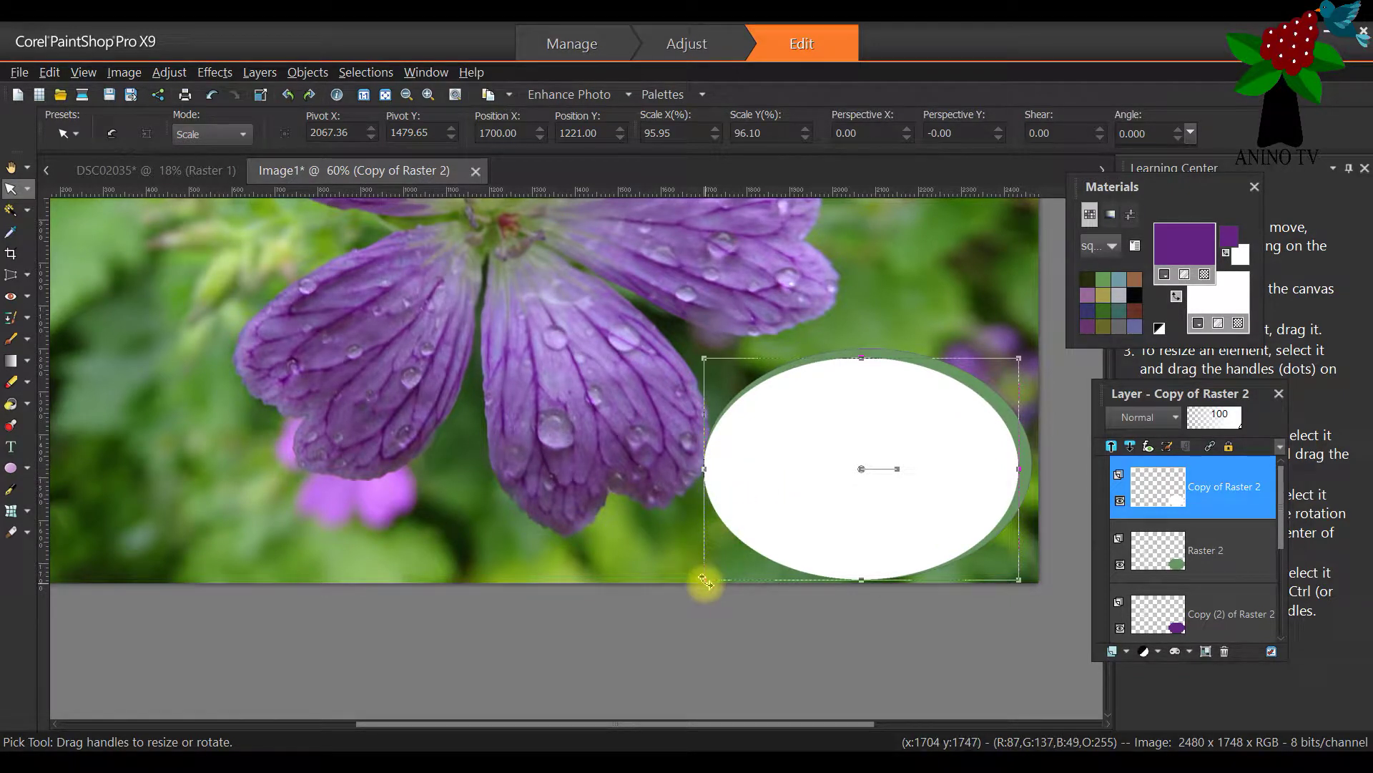
pyautogui.moveTo(704, 581); pyautogui.dragTo(724, 565)
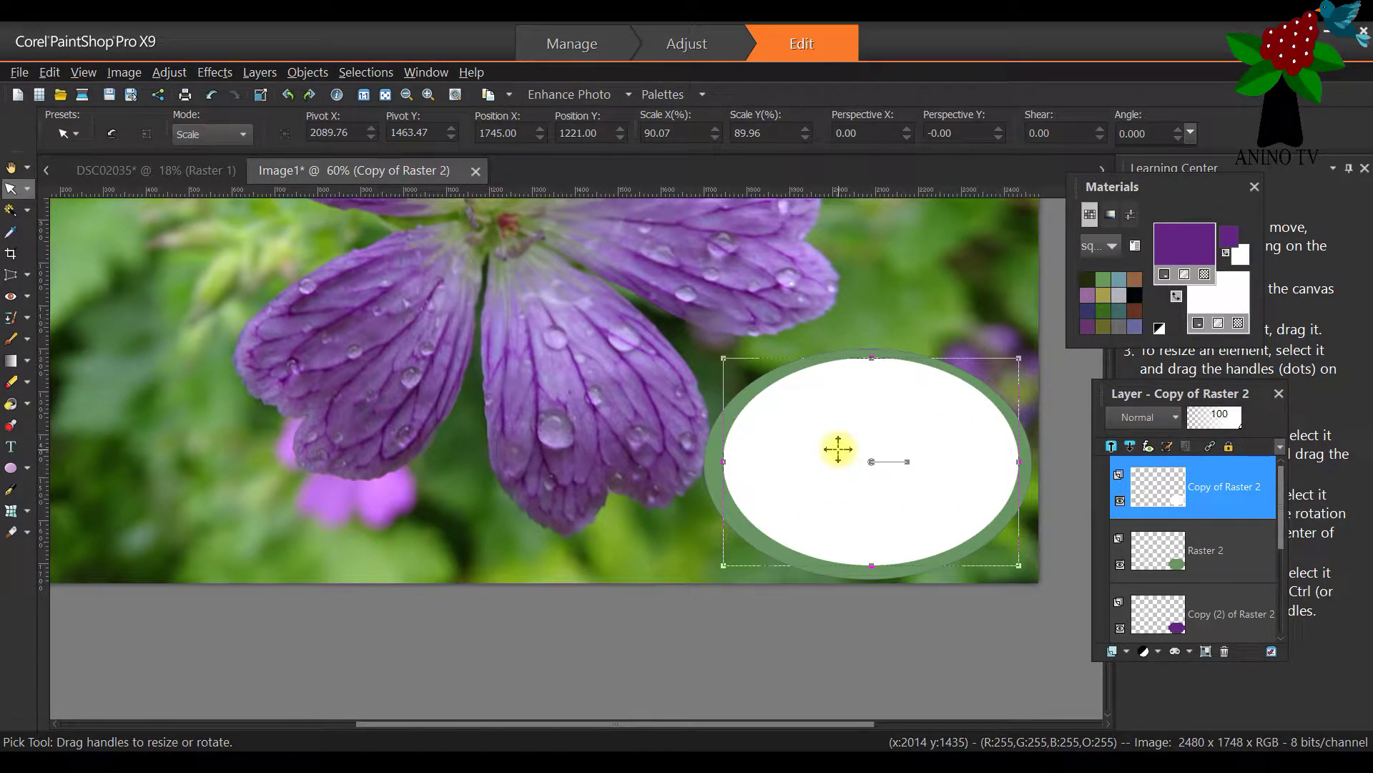
pyautogui.click(49, 72)
pyautogui.click(63, 90)
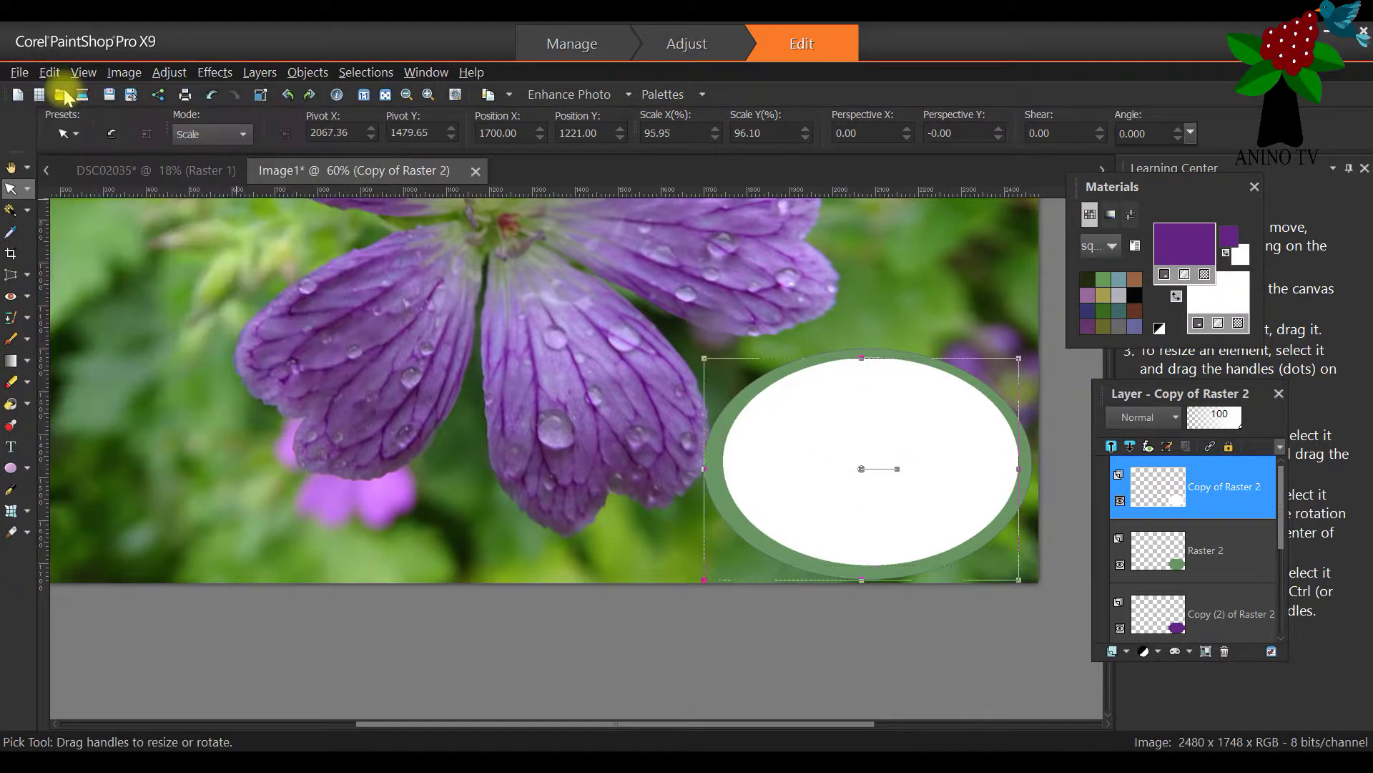
pyautogui.click(58, 92)
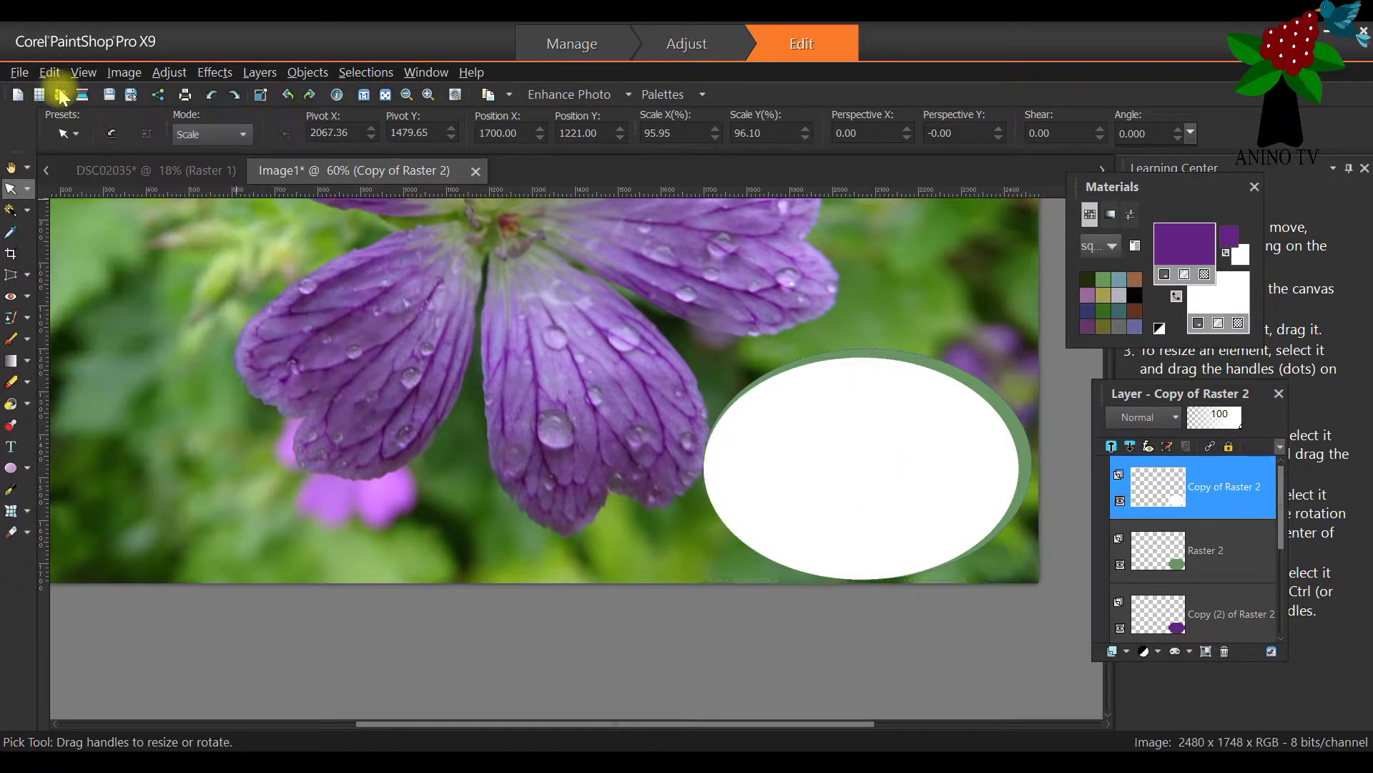
# Resize only the green Raster 2 layer to 70 percent, with the aspect ratio locked
pyautogui.click(1191, 554)
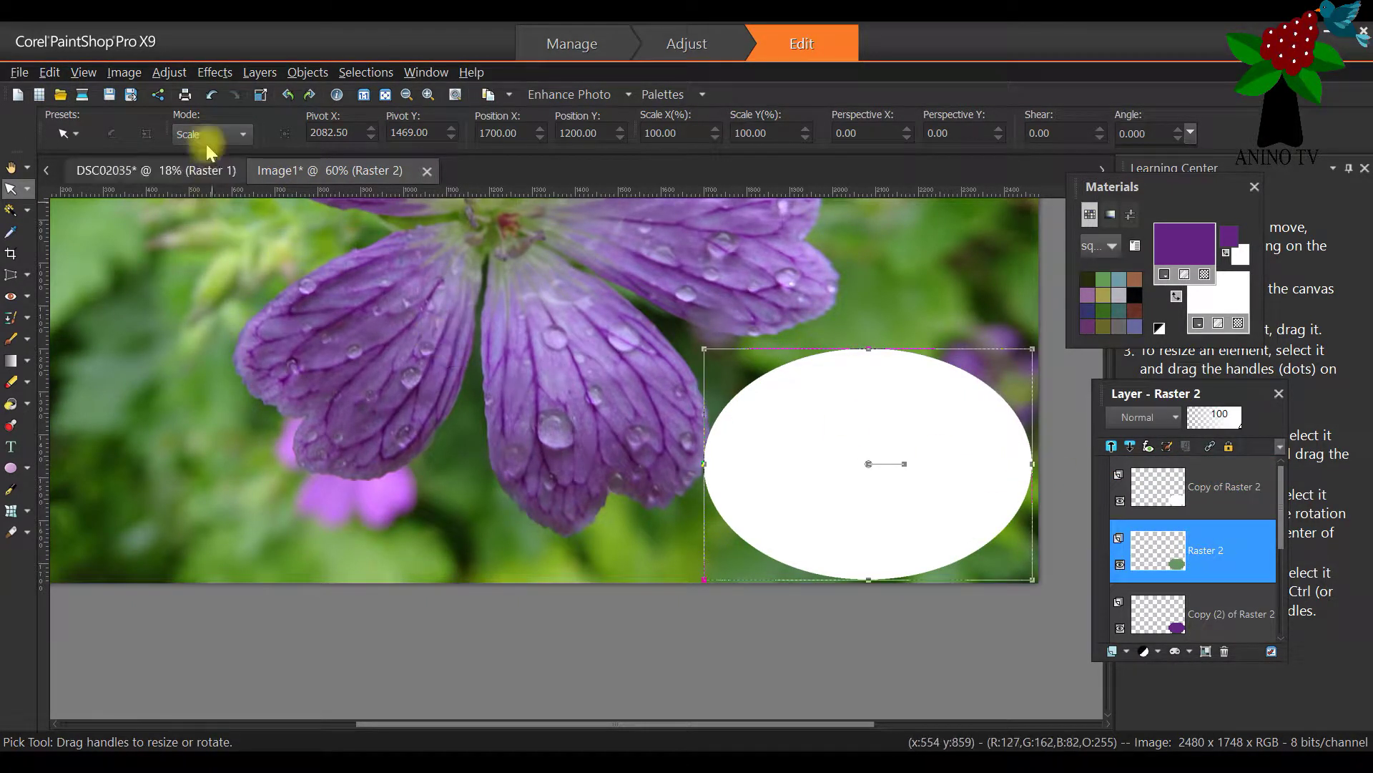
pyautogui.click(118, 71)
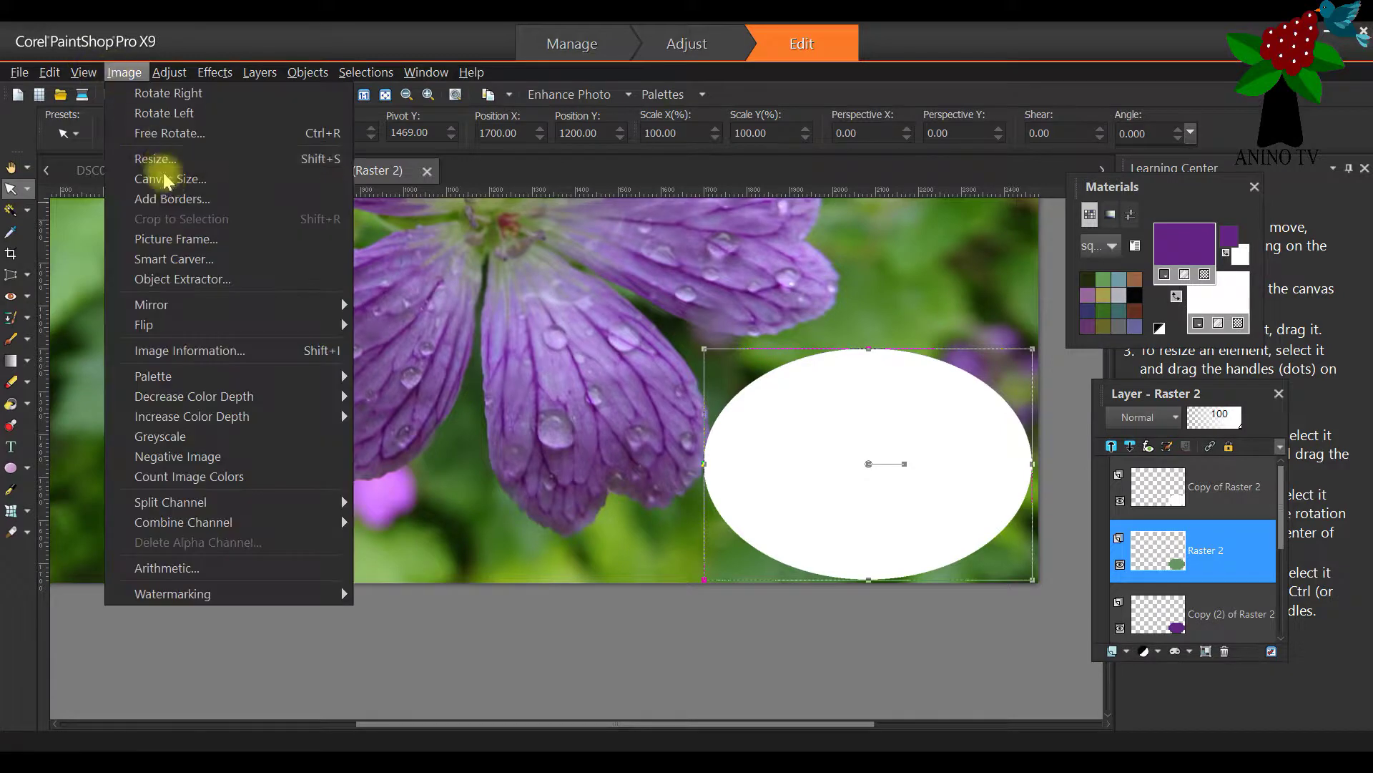
pyautogui.click(182, 159)
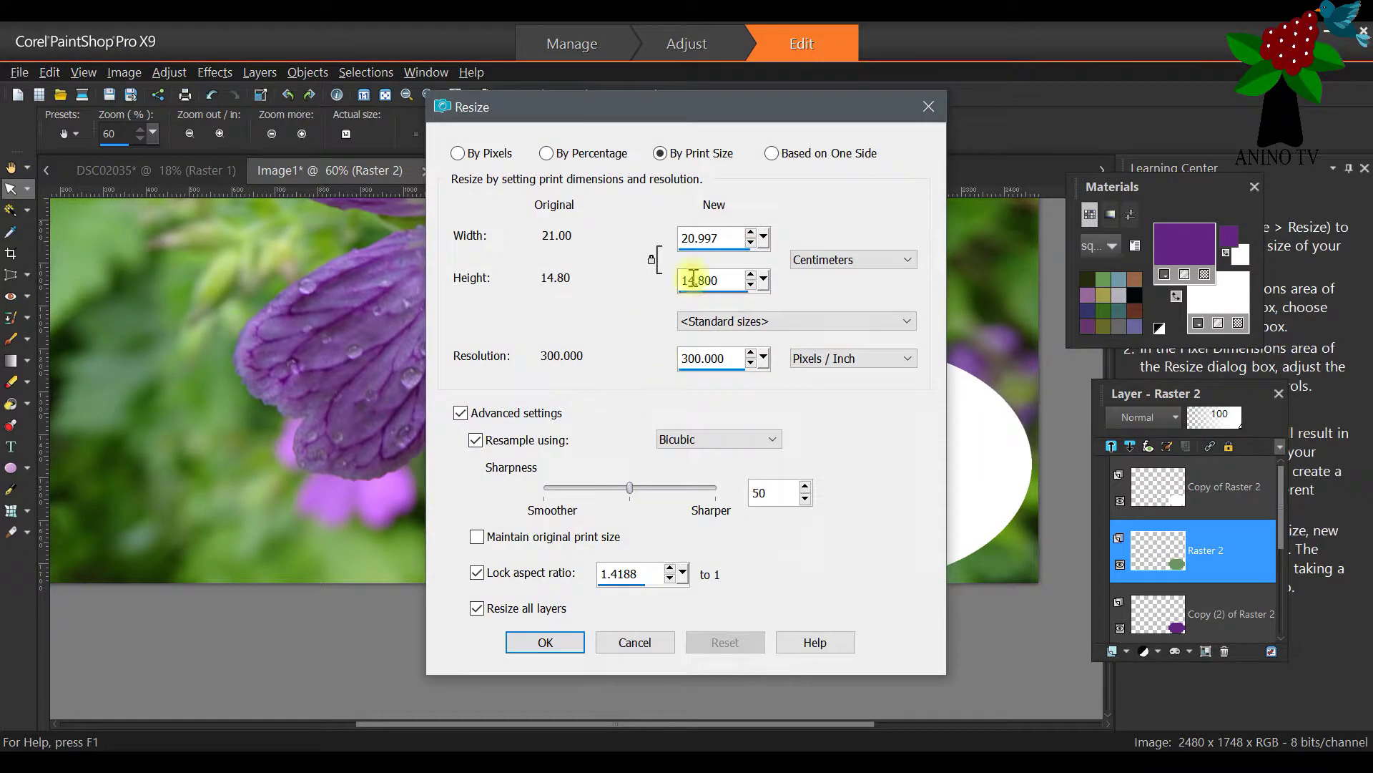
pyautogui.click(546, 153)
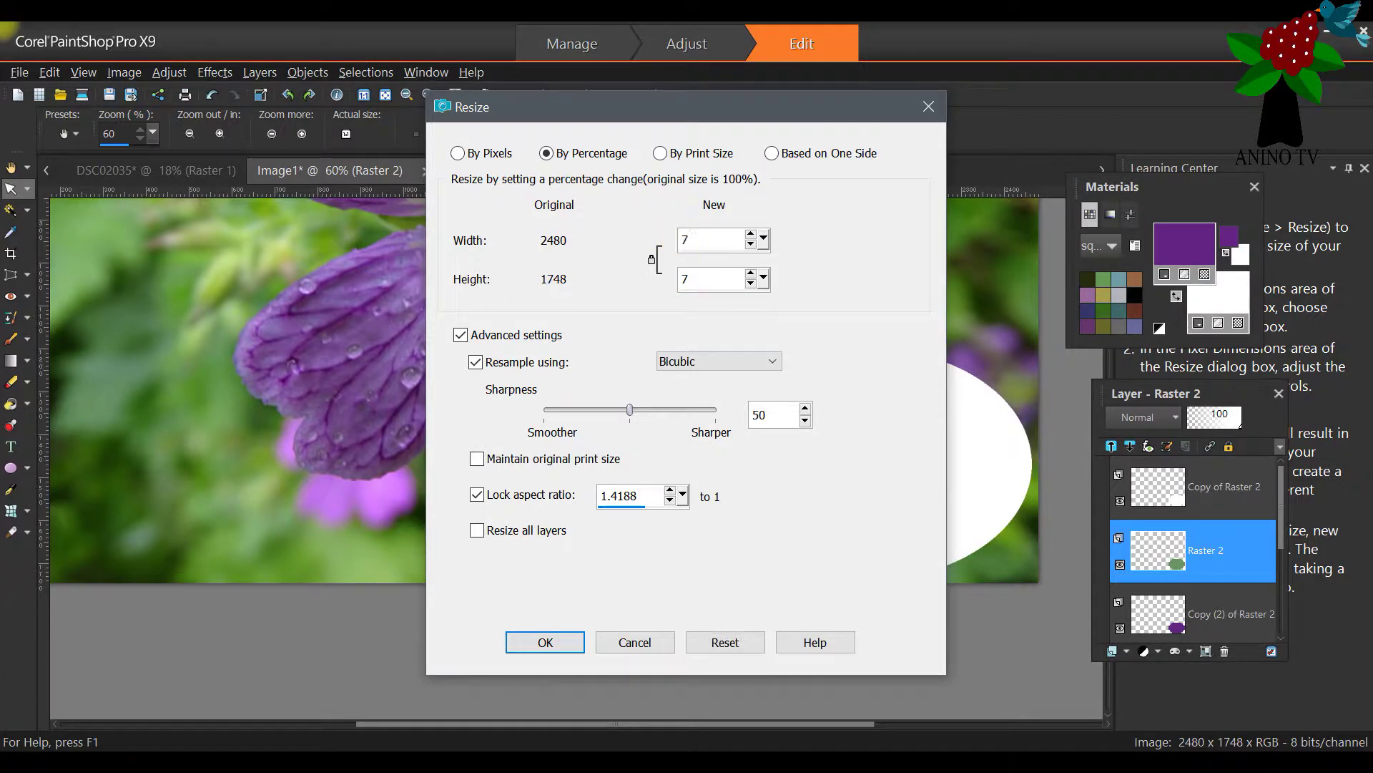
pyautogui.click(565, 639)
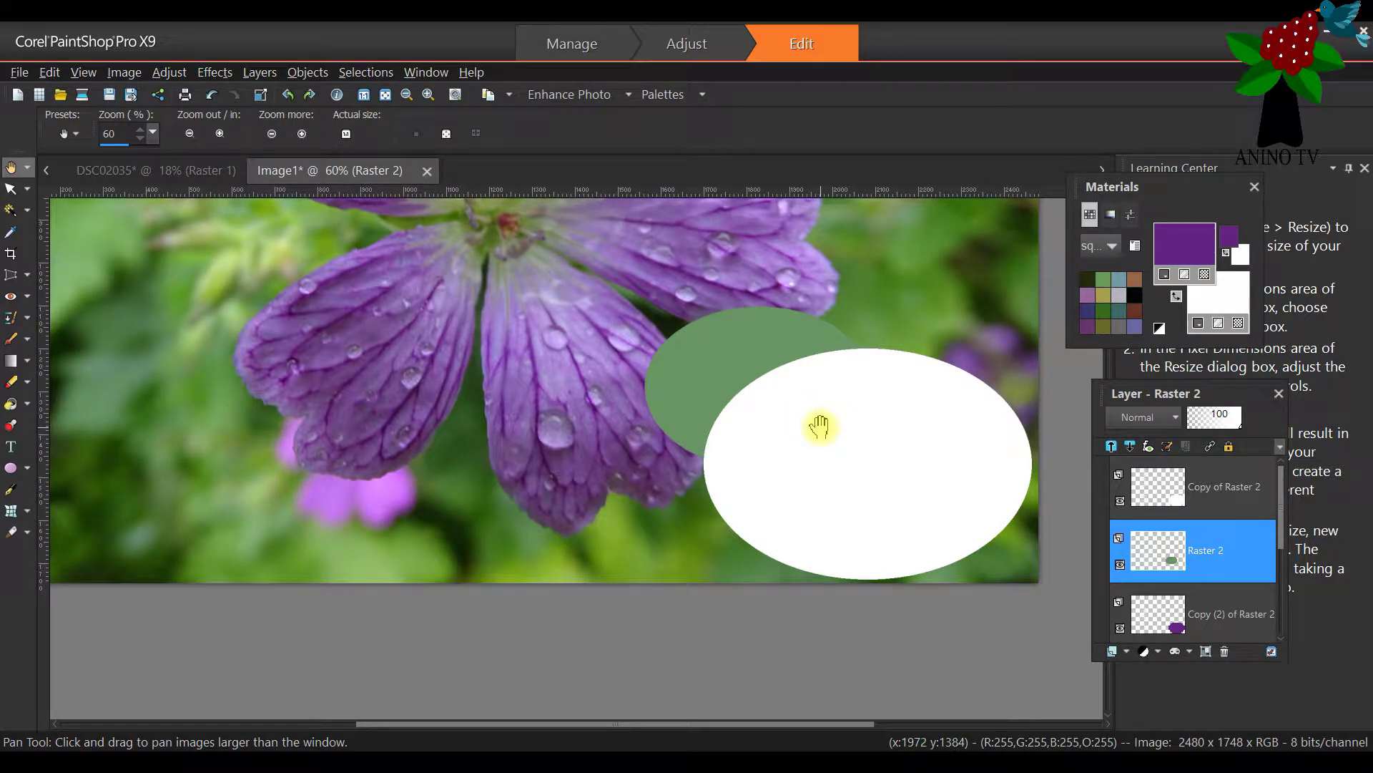
# Hide the white ellipse layer and move the reduced green ellipse inside the purple one
pyautogui.click(1120, 500)
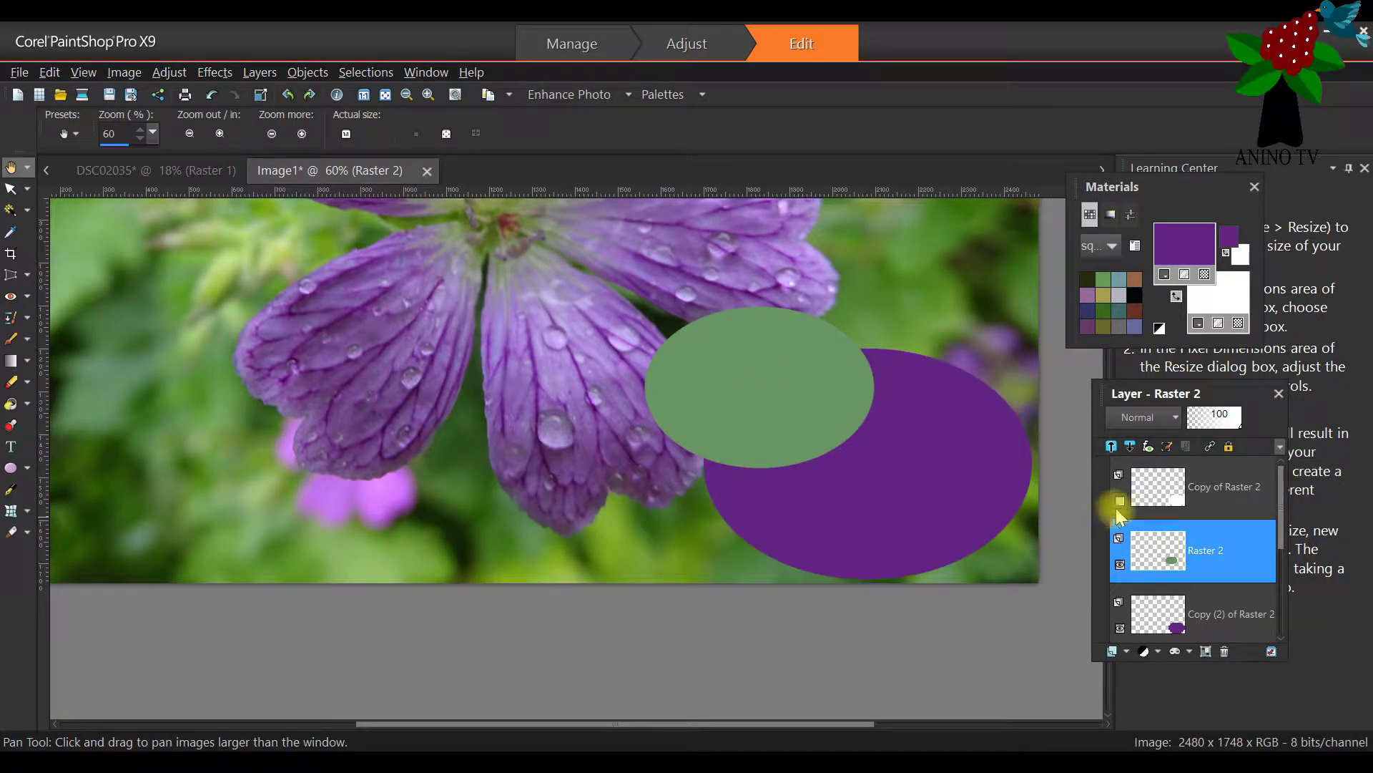
pyautogui.click(18, 190)
pyautogui.moveTo(751, 380); pyautogui.dragTo(911, 458)
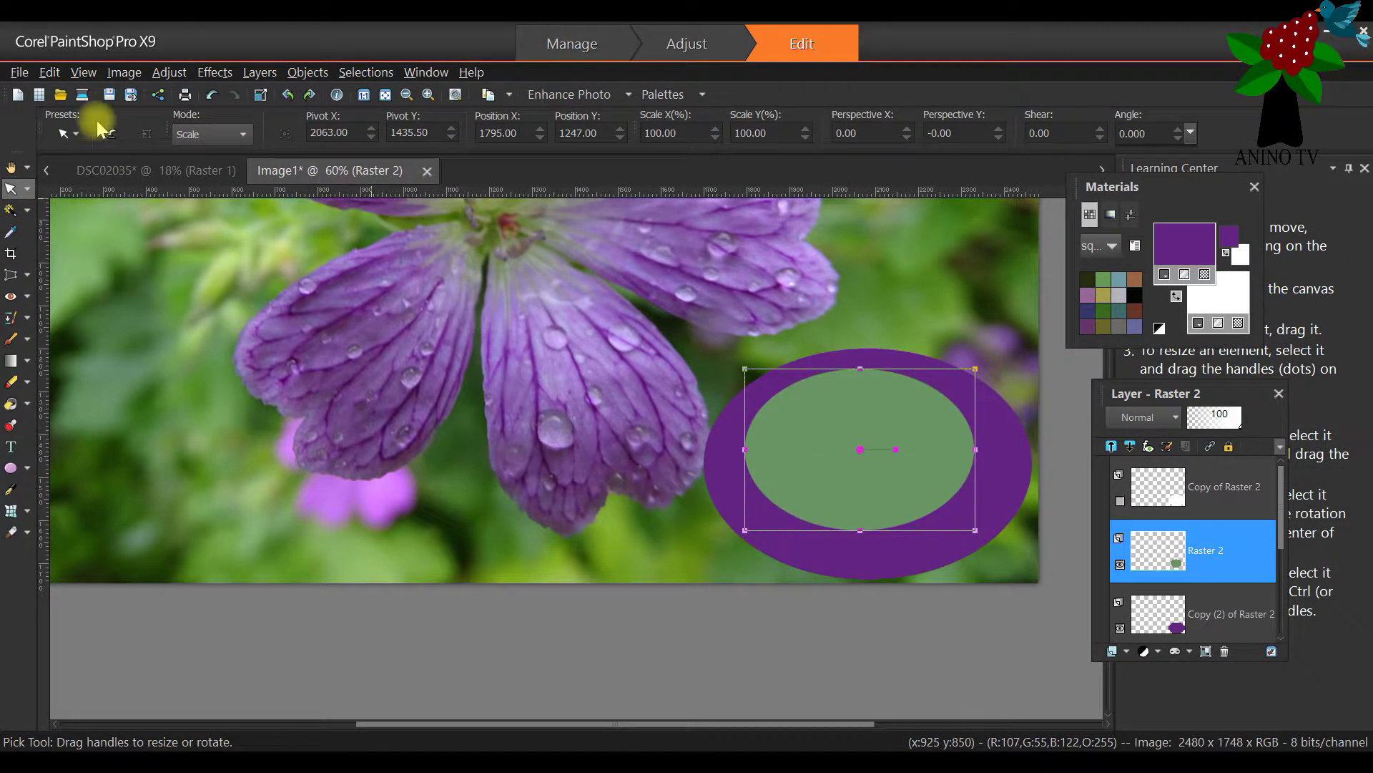
# Undo the green ellipse's move, the hiding of the white layer and the 70 percent resize
pyautogui.click(49, 73)
pyautogui.click(57, 87)
pyautogui.click(50, 73)
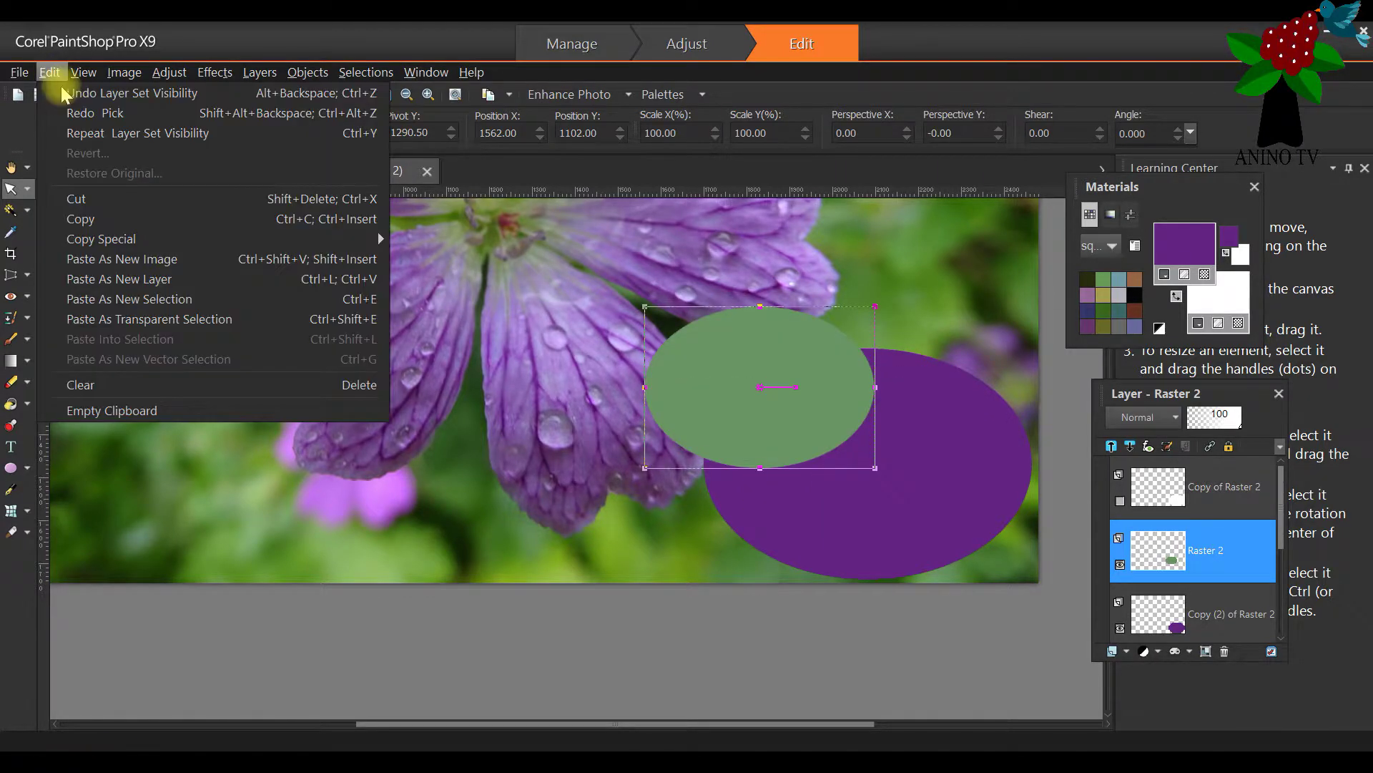
pyautogui.click(57, 89)
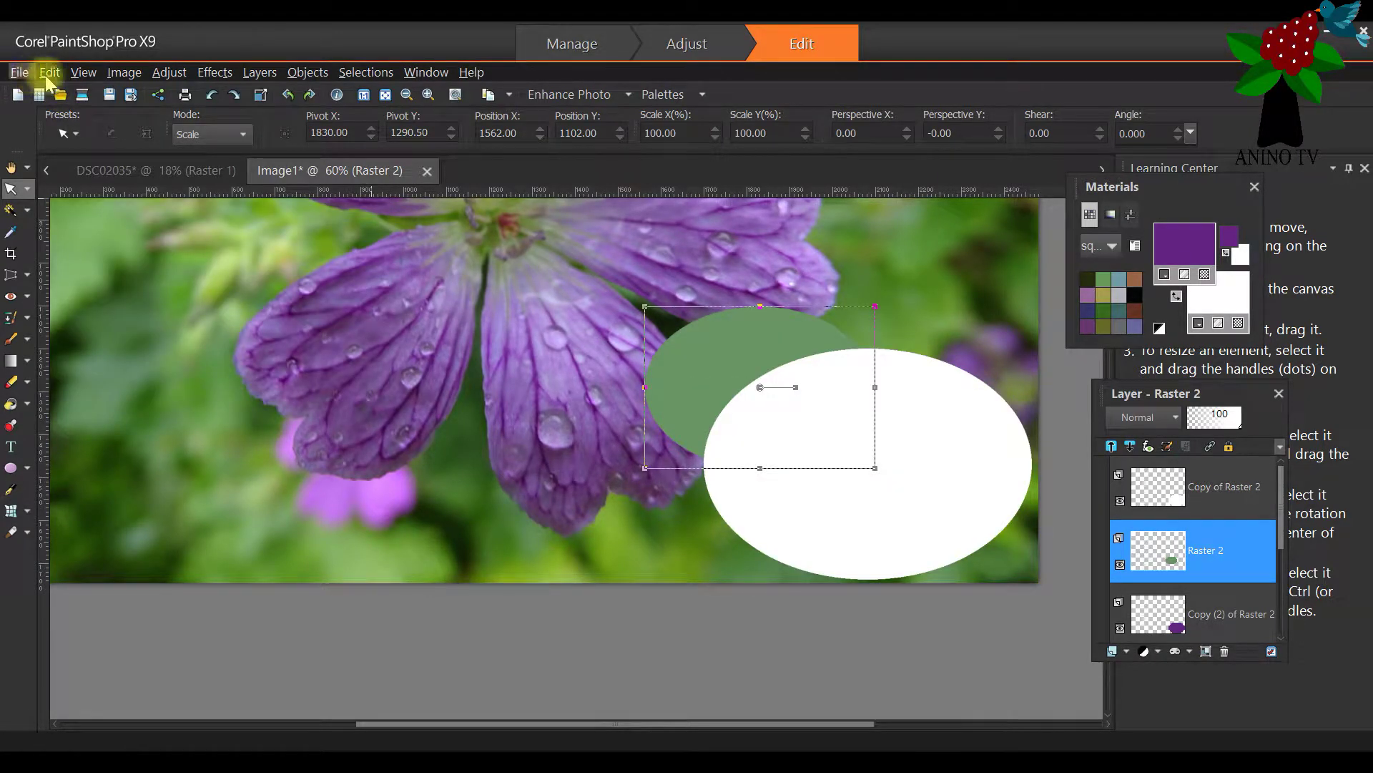
pyautogui.click(49, 72)
pyautogui.click(59, 89)
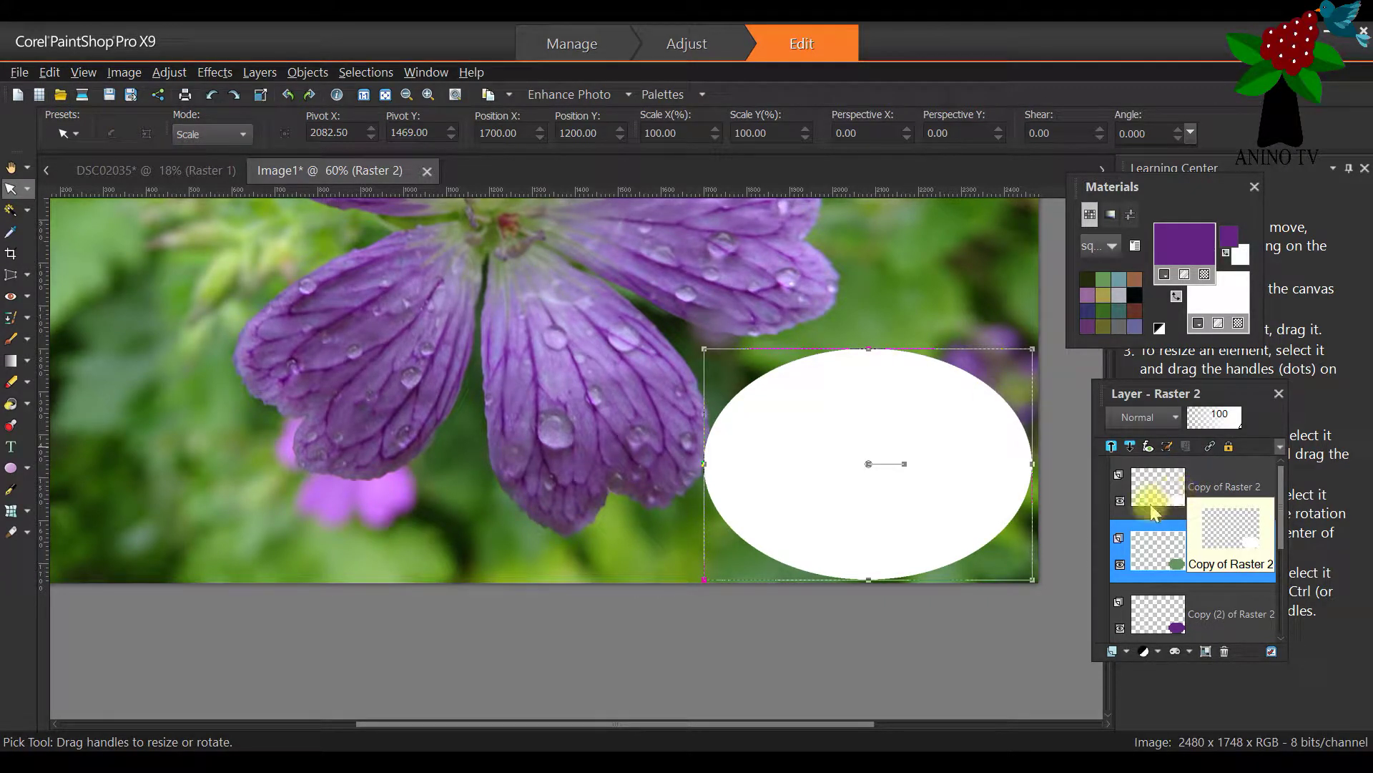
# Hide the white ellipse layer, Copy of Raster 2
pyautogui.moveTo(1148, 392); pyautogui.dragTo(485, 325)
pyautogui.click(443, 360)
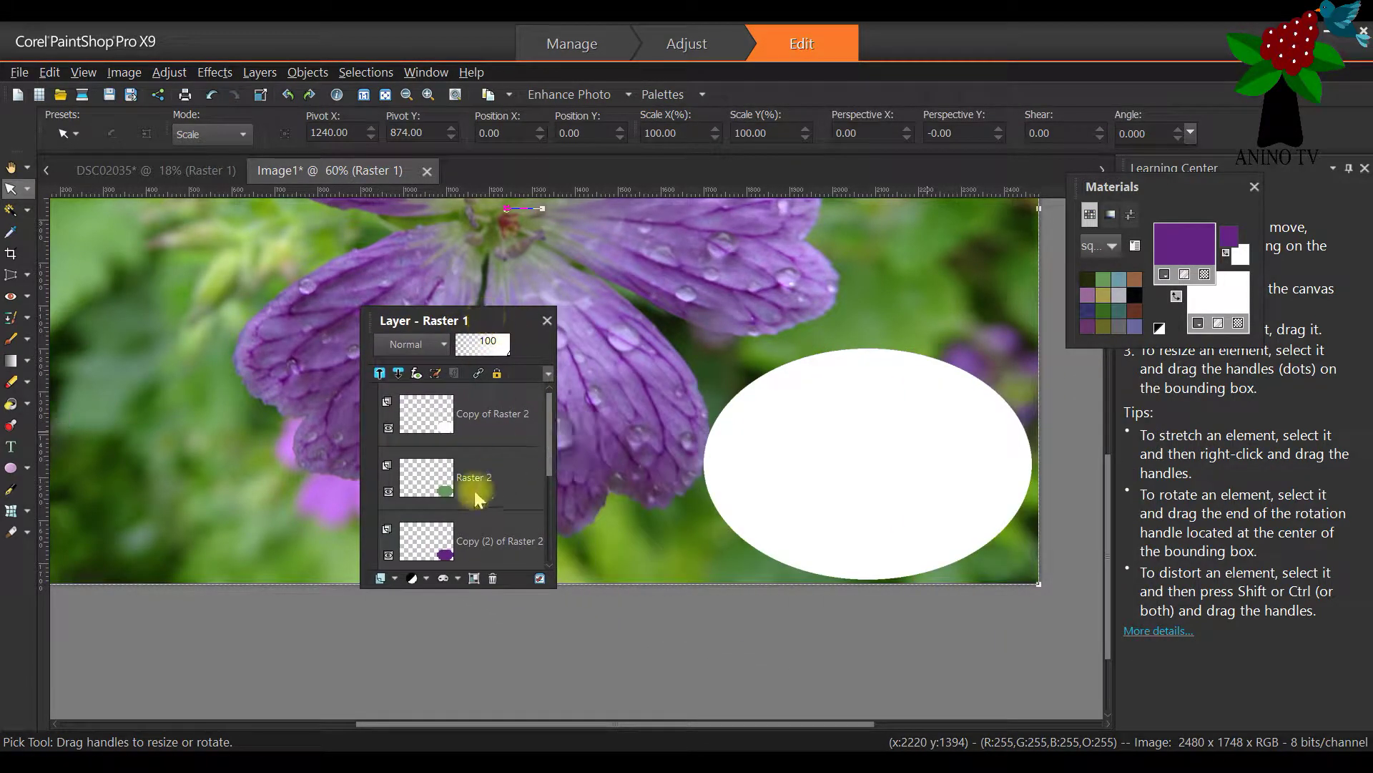
pyautogui.click(389, 428)
pyautogui.moveTo(469, 322); pyautogui.dragTo(1158, 377)
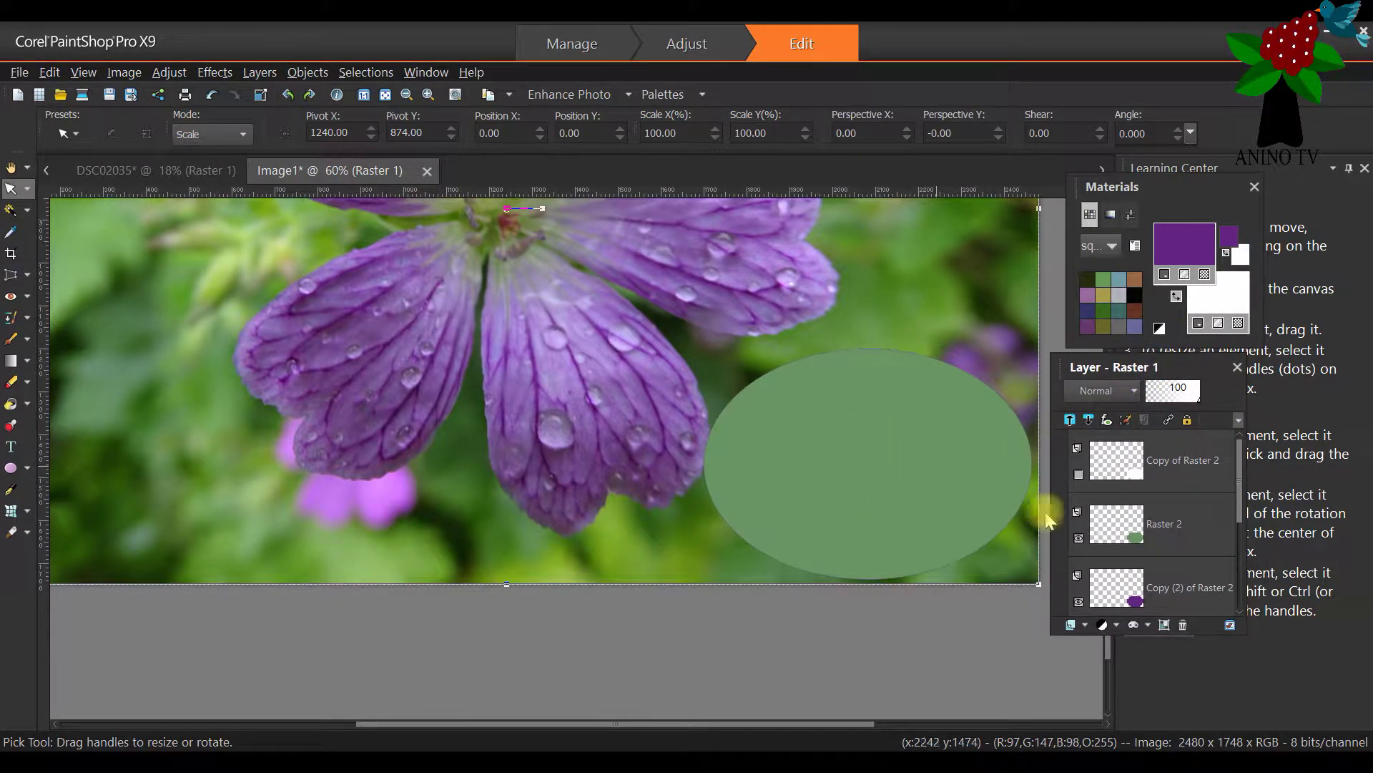
# Resize only the green Raster 2 layer to 90 percent, with the aspect ratio locked
pyautogui.click(1159, 551)
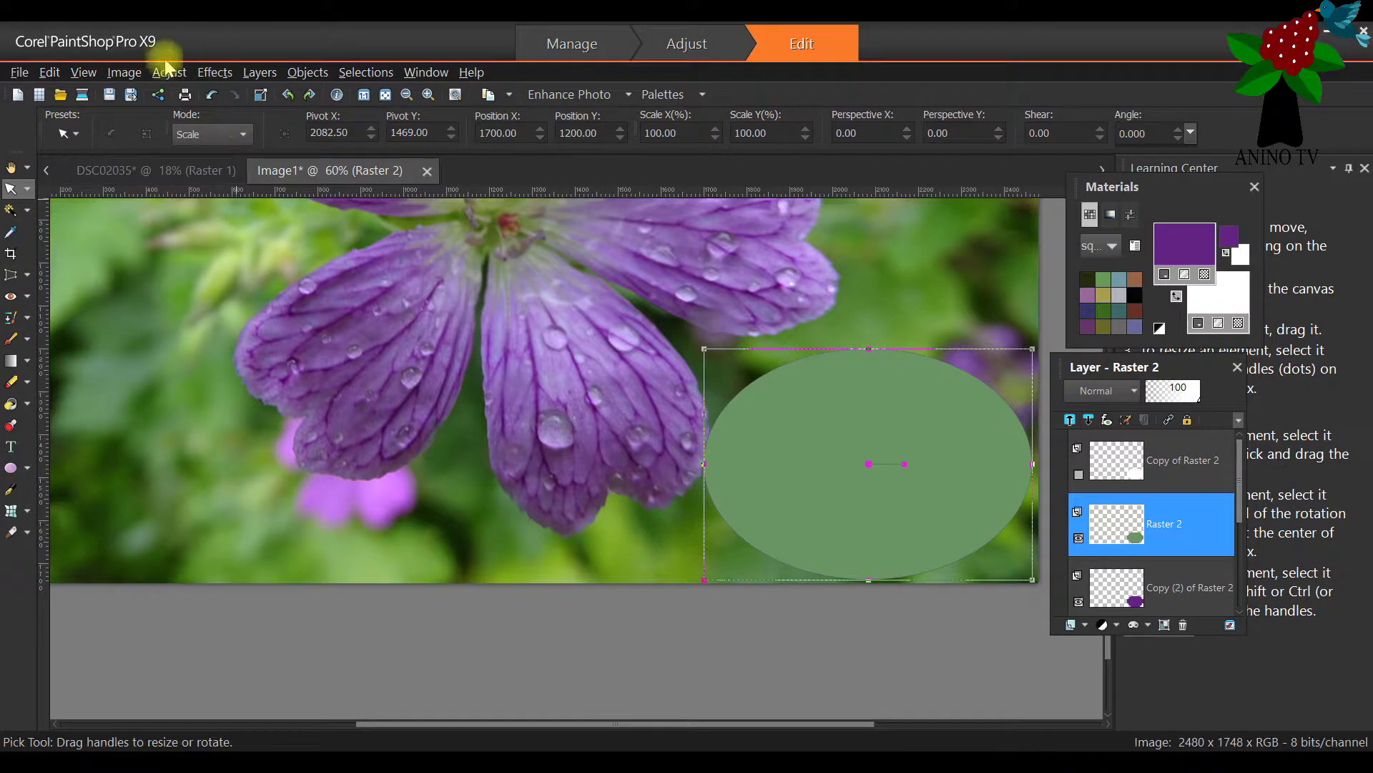
pyautogui.click(120, 71)
pyautogui.click(155, 159)
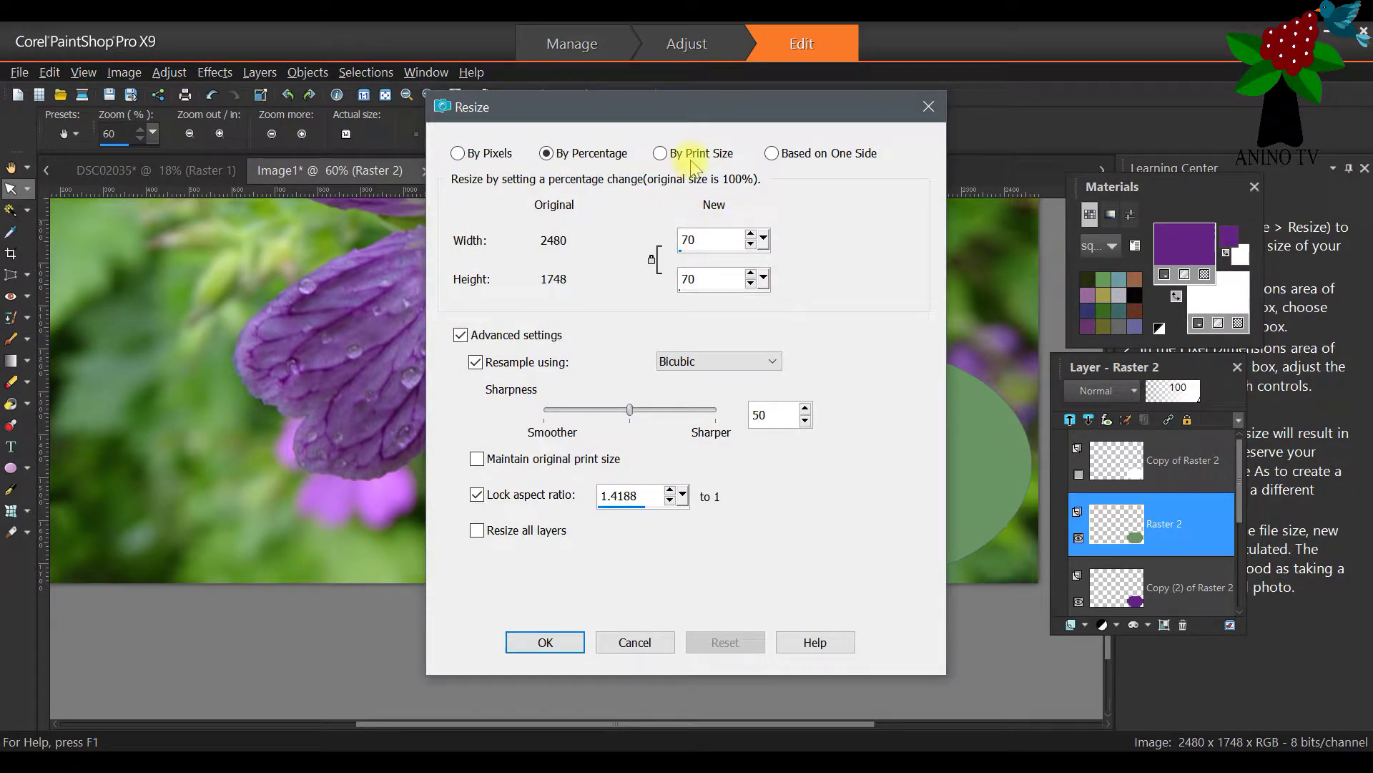
pyautogui.moveTo(697, 122); pyautogui.dragTo(437, 123)
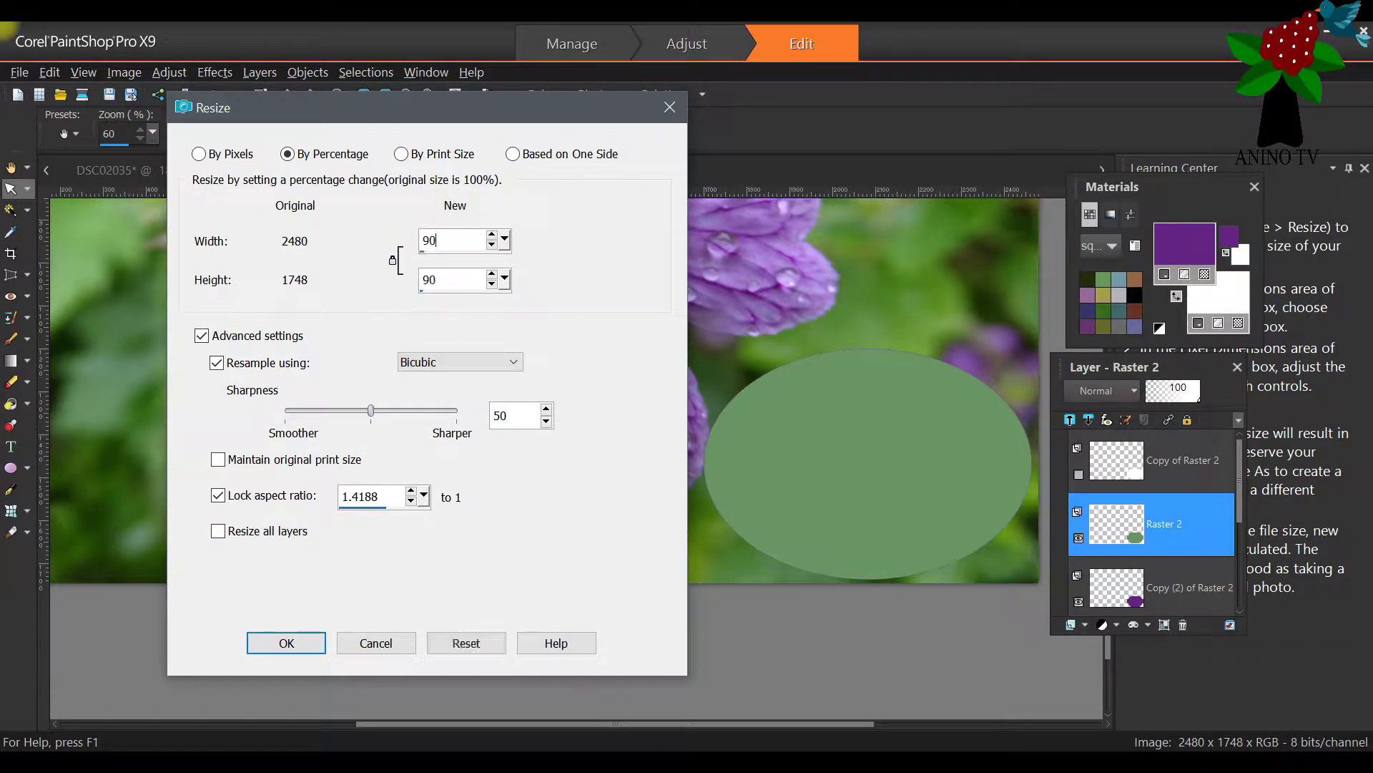
pyautogui.click(284, 643)
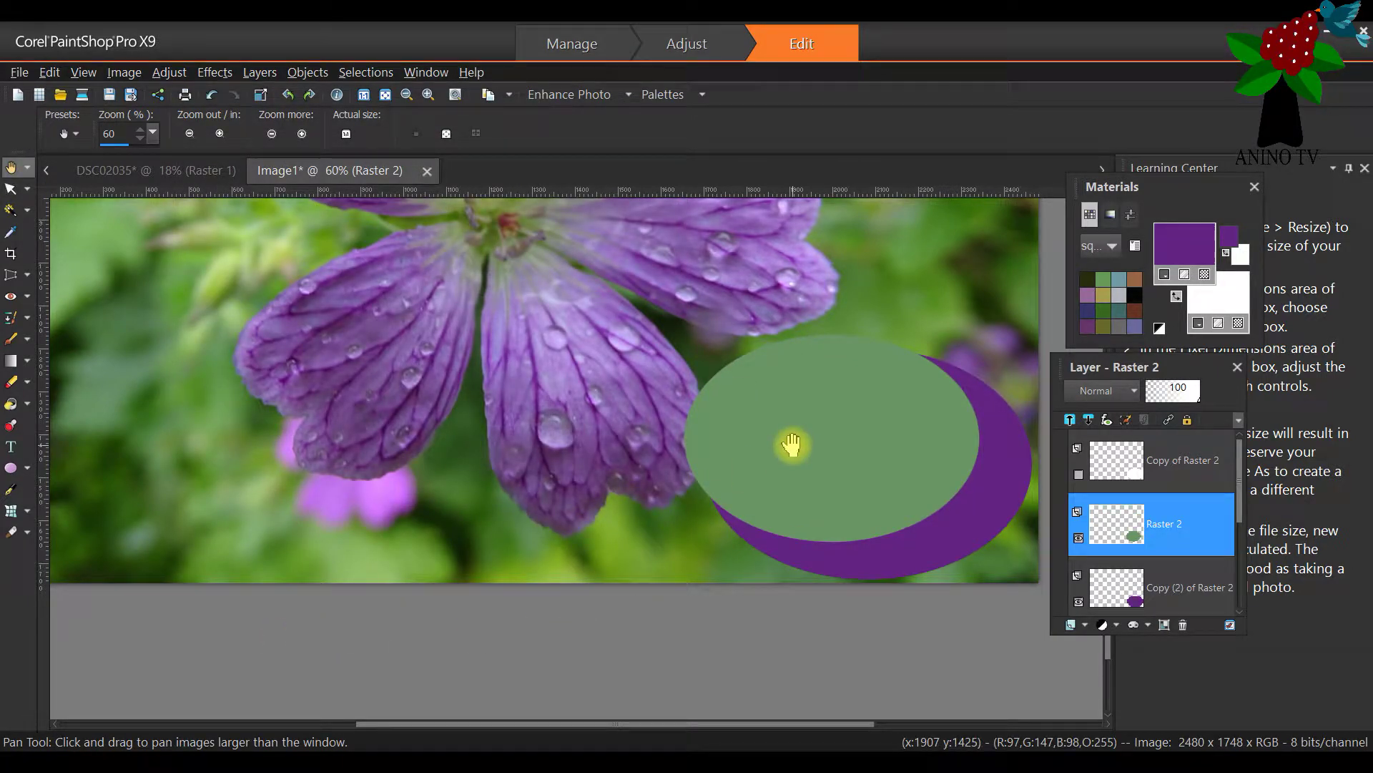
# Centre the green Raster 2 ellipse inside the purple one at about X 1738, Y 1225, checking its alignment against the grid
pyautogui.click(20, 187)
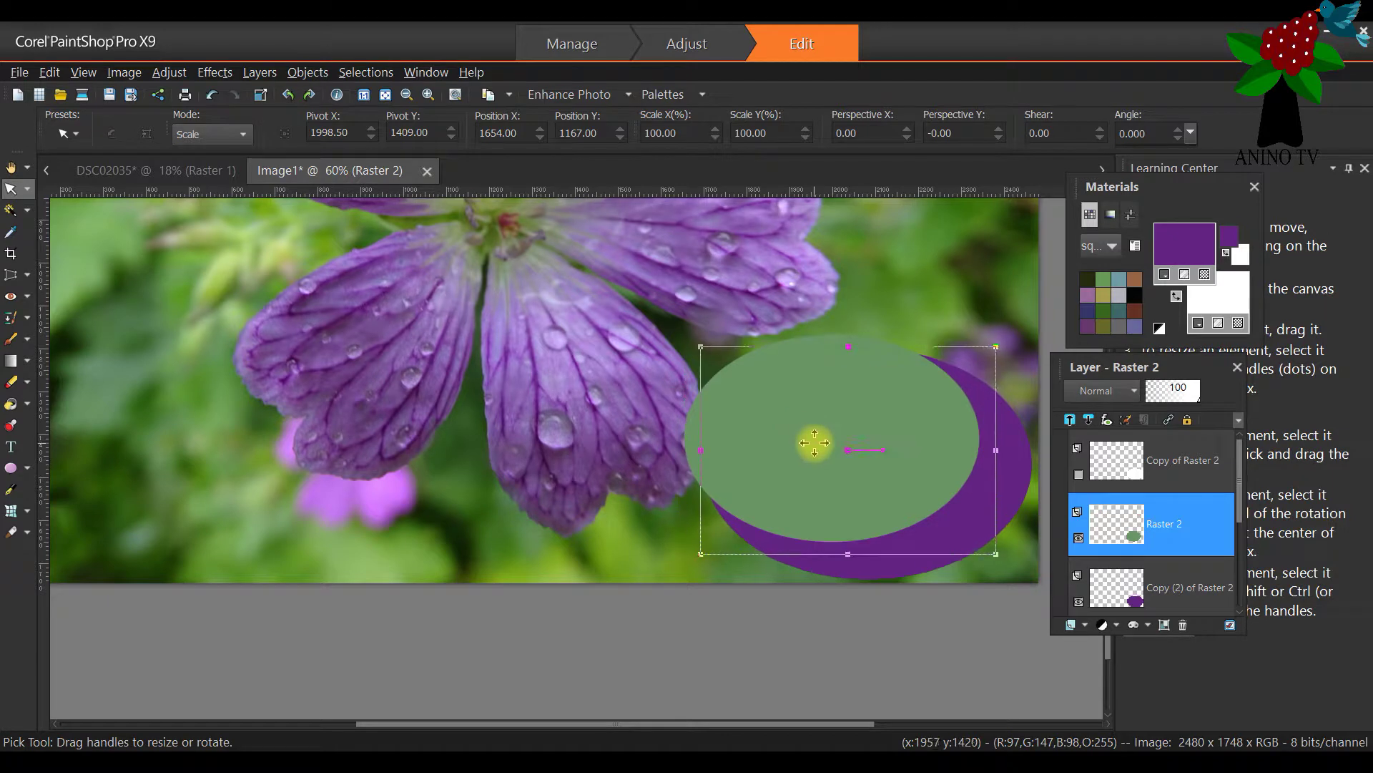
pyautogui.moveTo(815, 443); pyautogui.dragTo(832, 458)
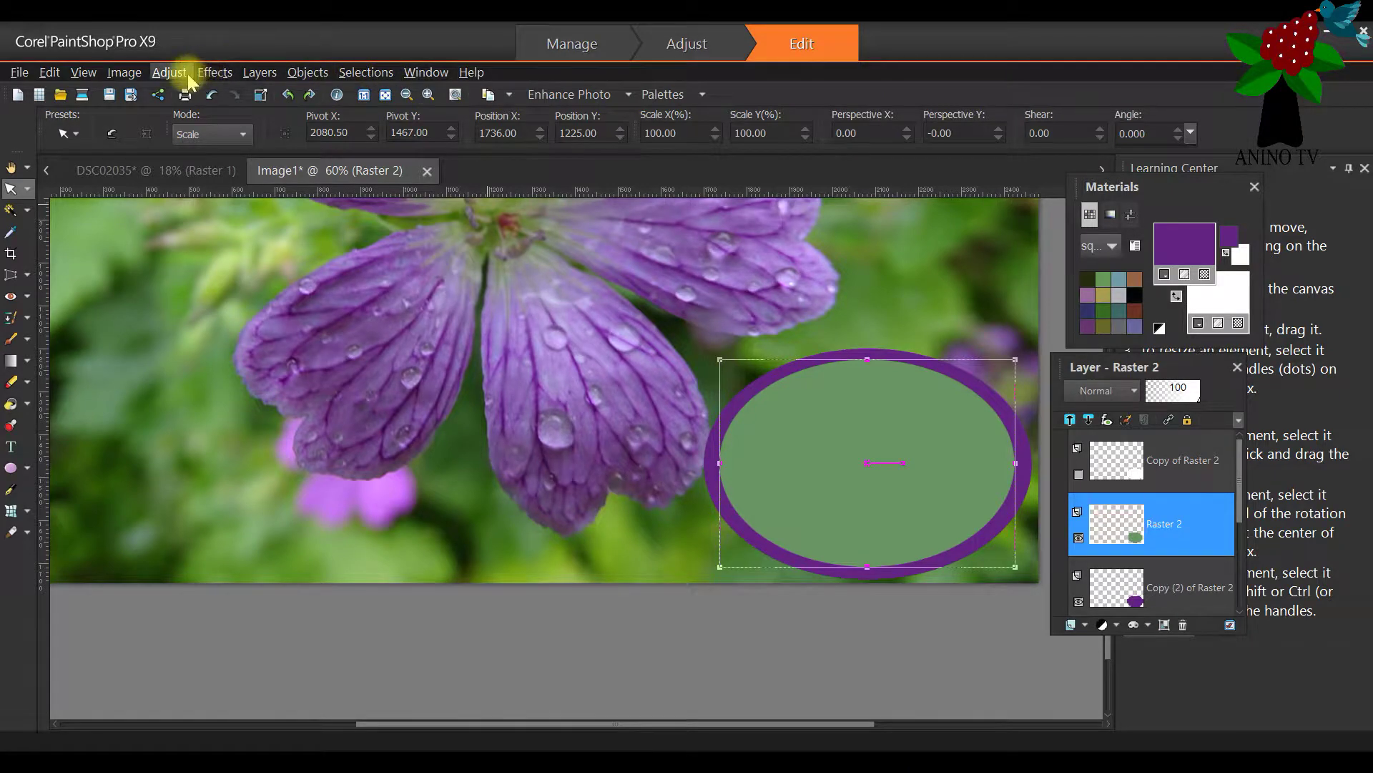
pyautogui.click(91, 74)
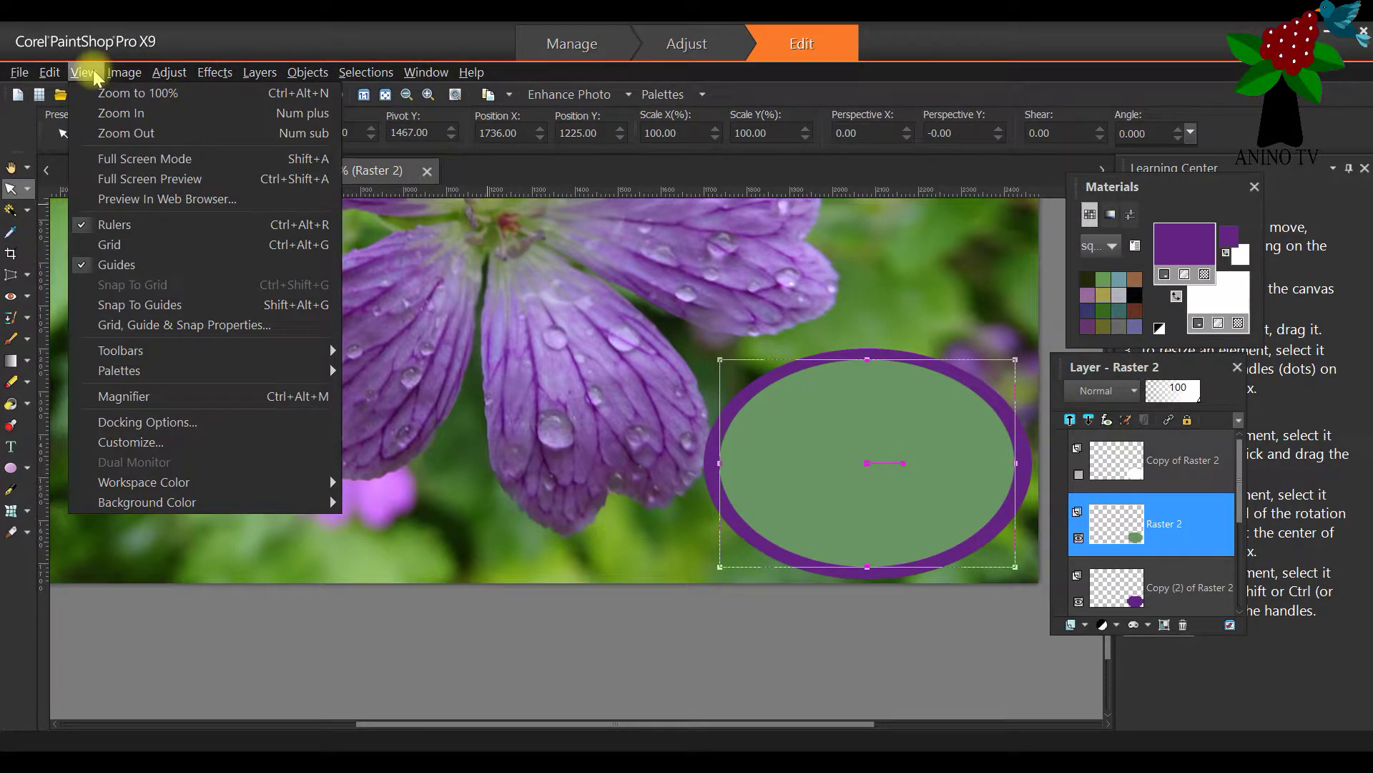
pyautogui.click(115, 245)
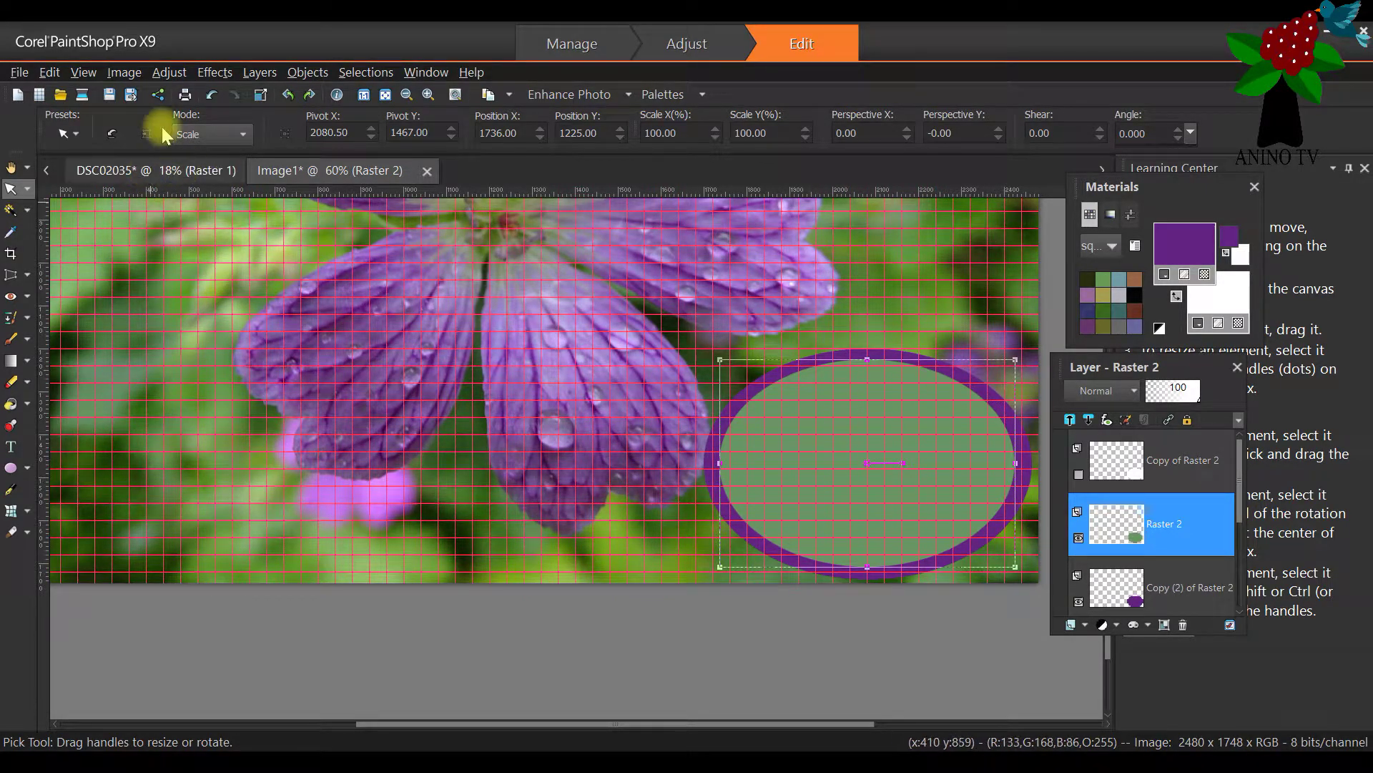
pyautogui.click(83, 73)
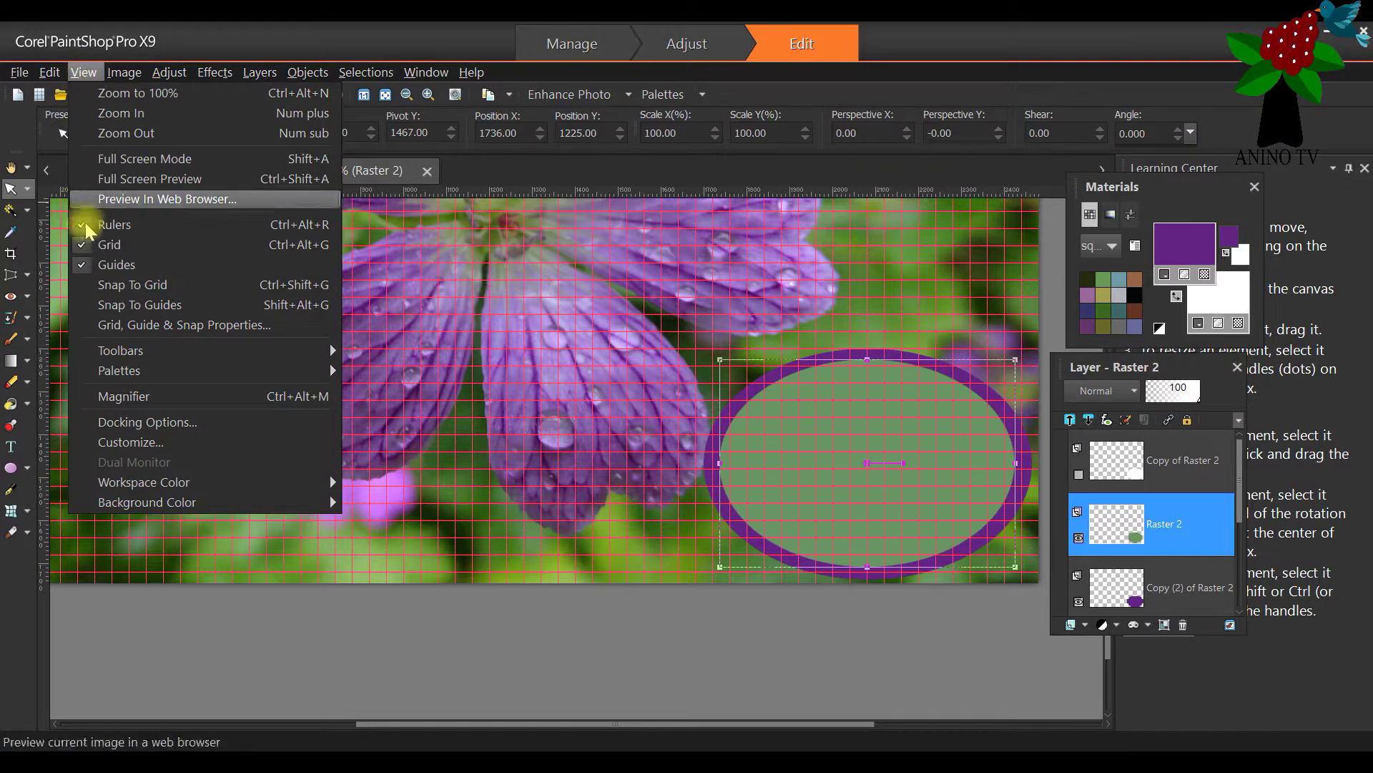
pyautogui.click(93, 245)
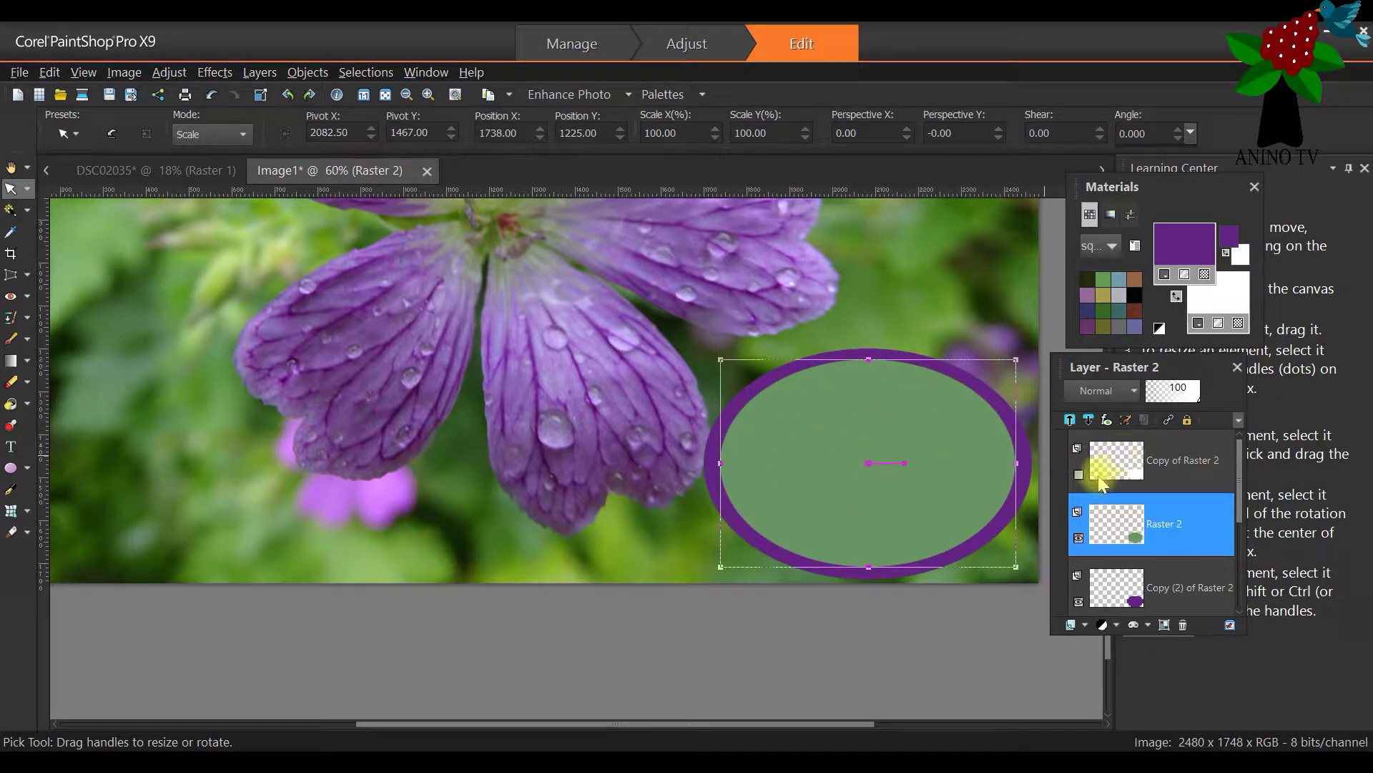
# Show the hidden white ellipse layer, Copy of Raster 2, and make it the active layer
pyautogui.moveTo(1118, 367); pyautogui.dragTo(337, 336)
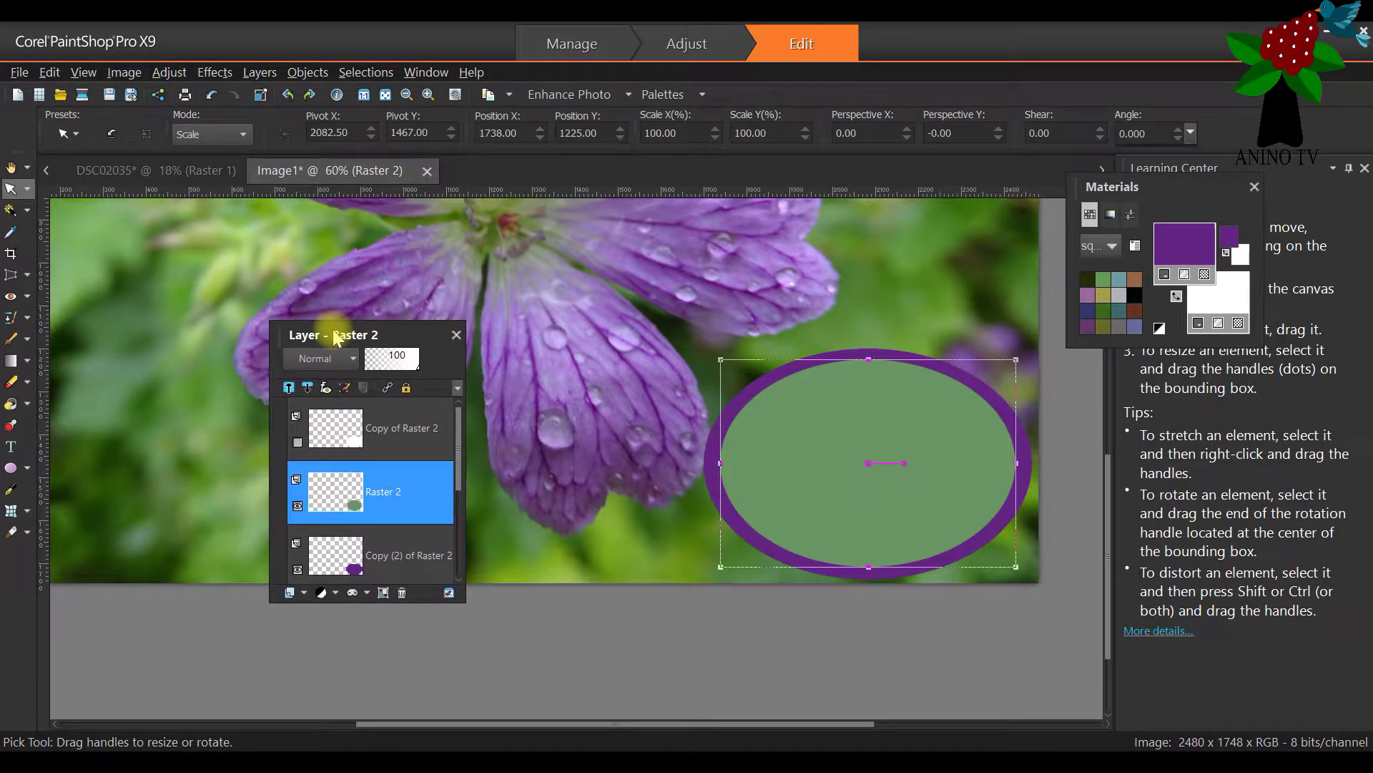
pyautogui.click(296, 442)
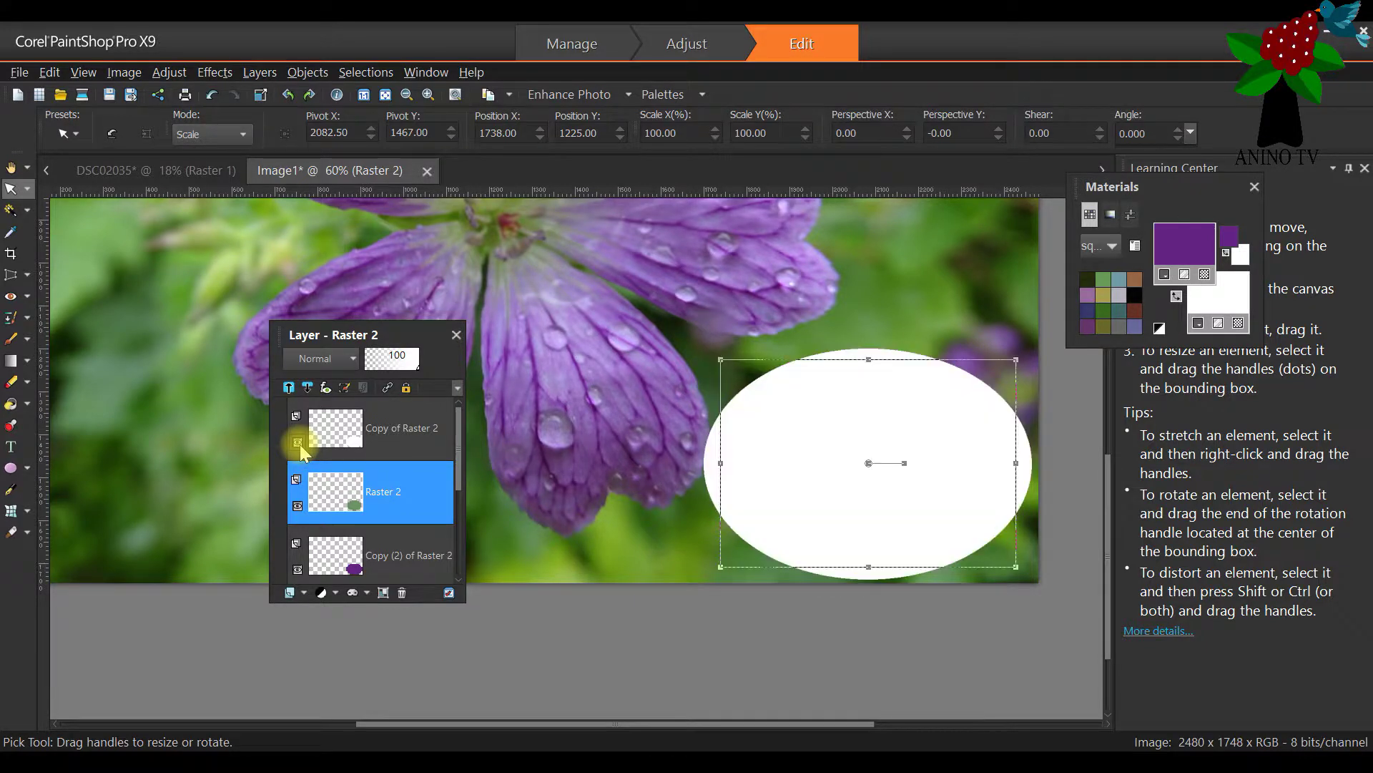
pyautogui.click(373, 428)
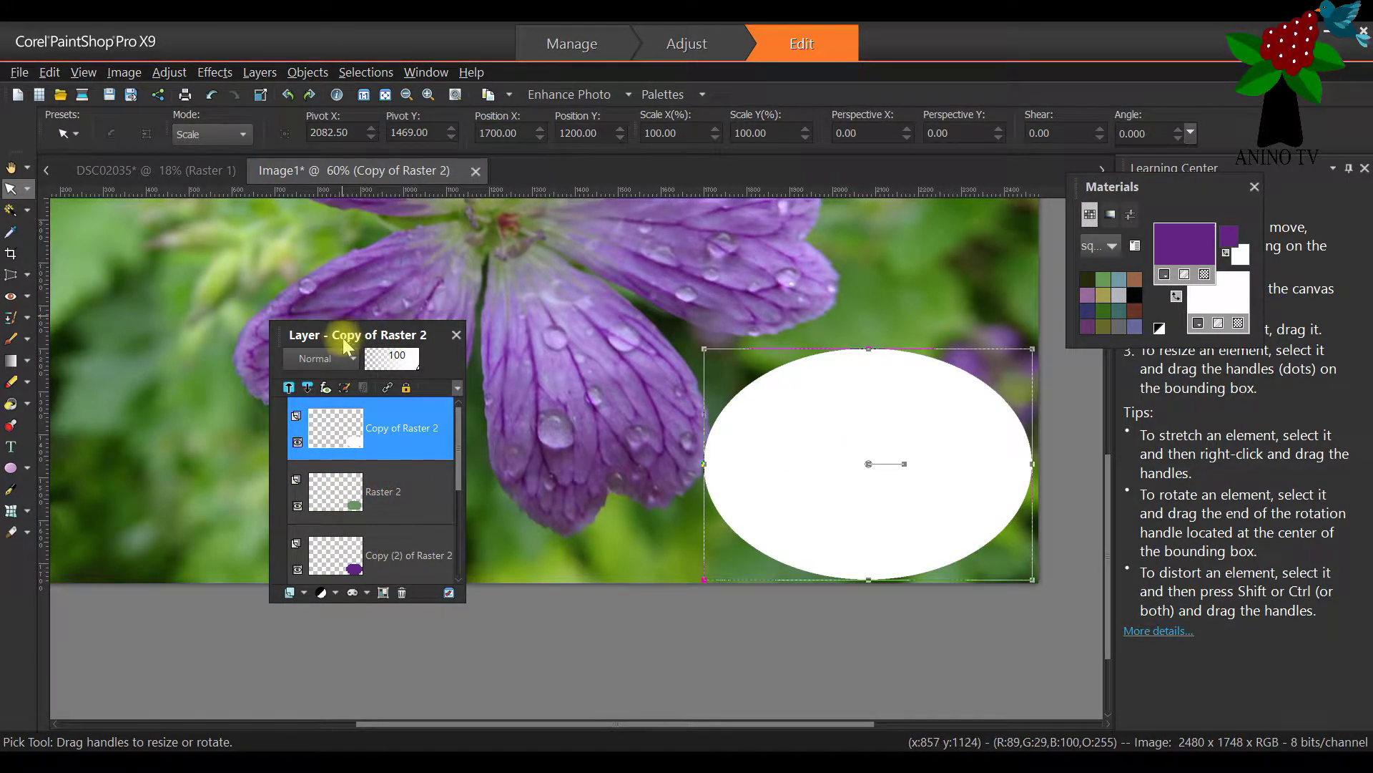
pyautogui.moveTo(342, 338); pyautogui.dragTo(1159, 376)
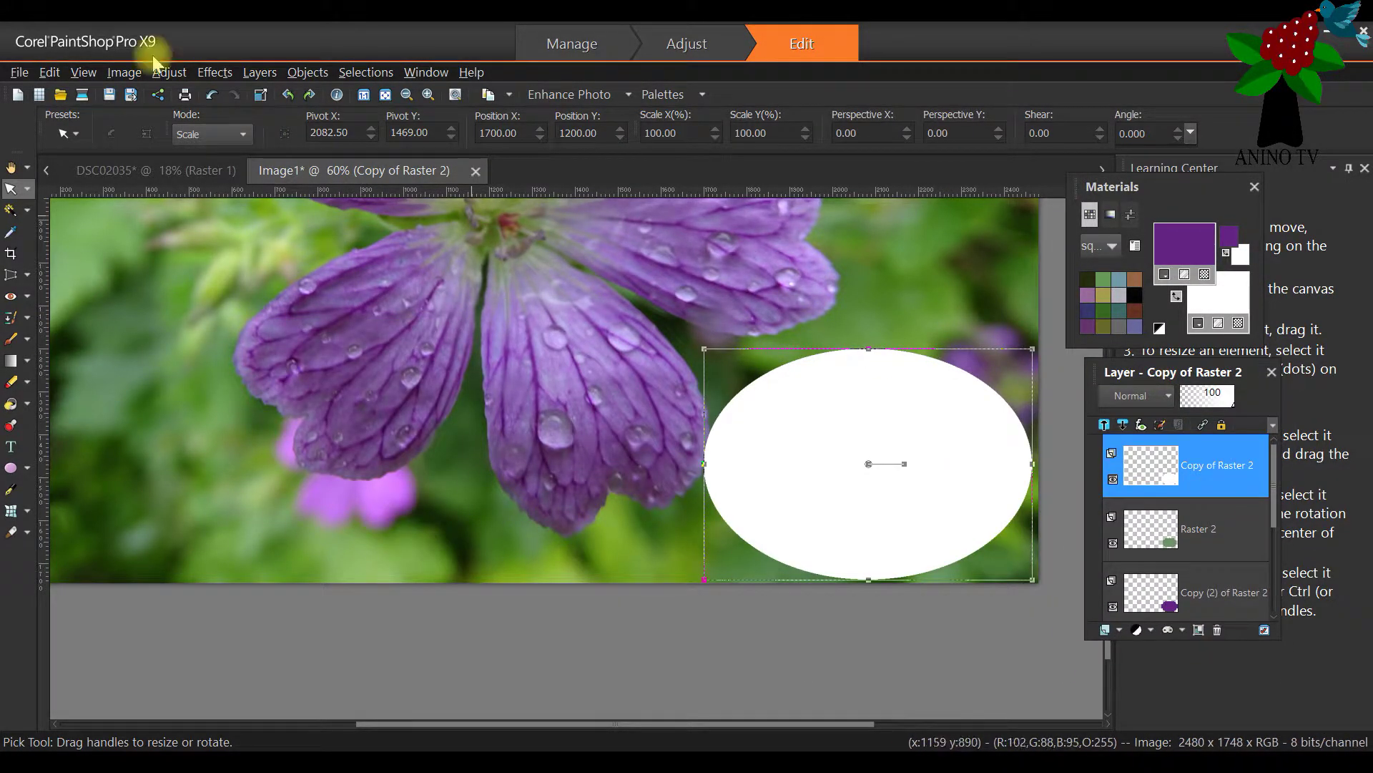
# Resize only the white Copy of Raster 2 layer to 80 percent, with the aspect ratio locked
pyautogui.click(125, 72)
pyautogui.click(155, 159)
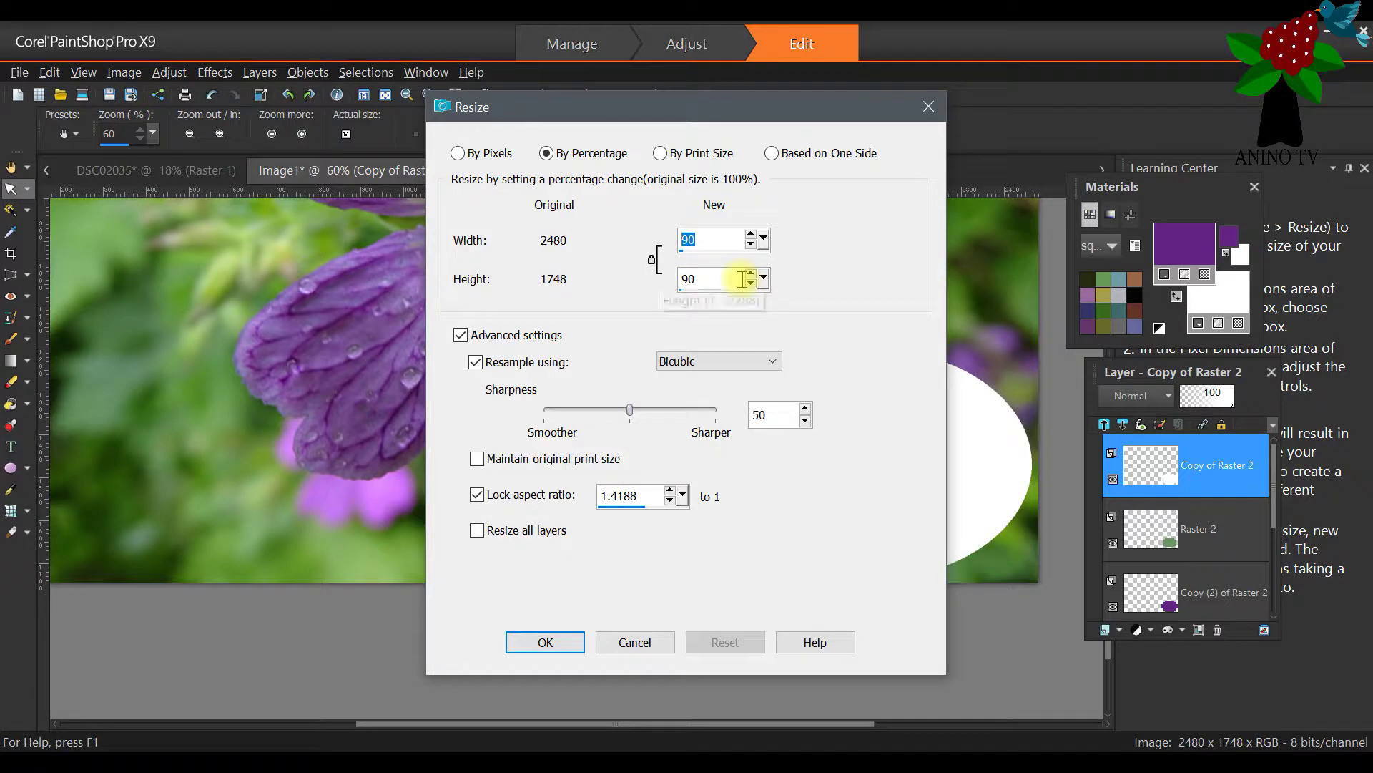
pyautogui.moveTo(688, 117); pyautogui.dragTo(444, 118)
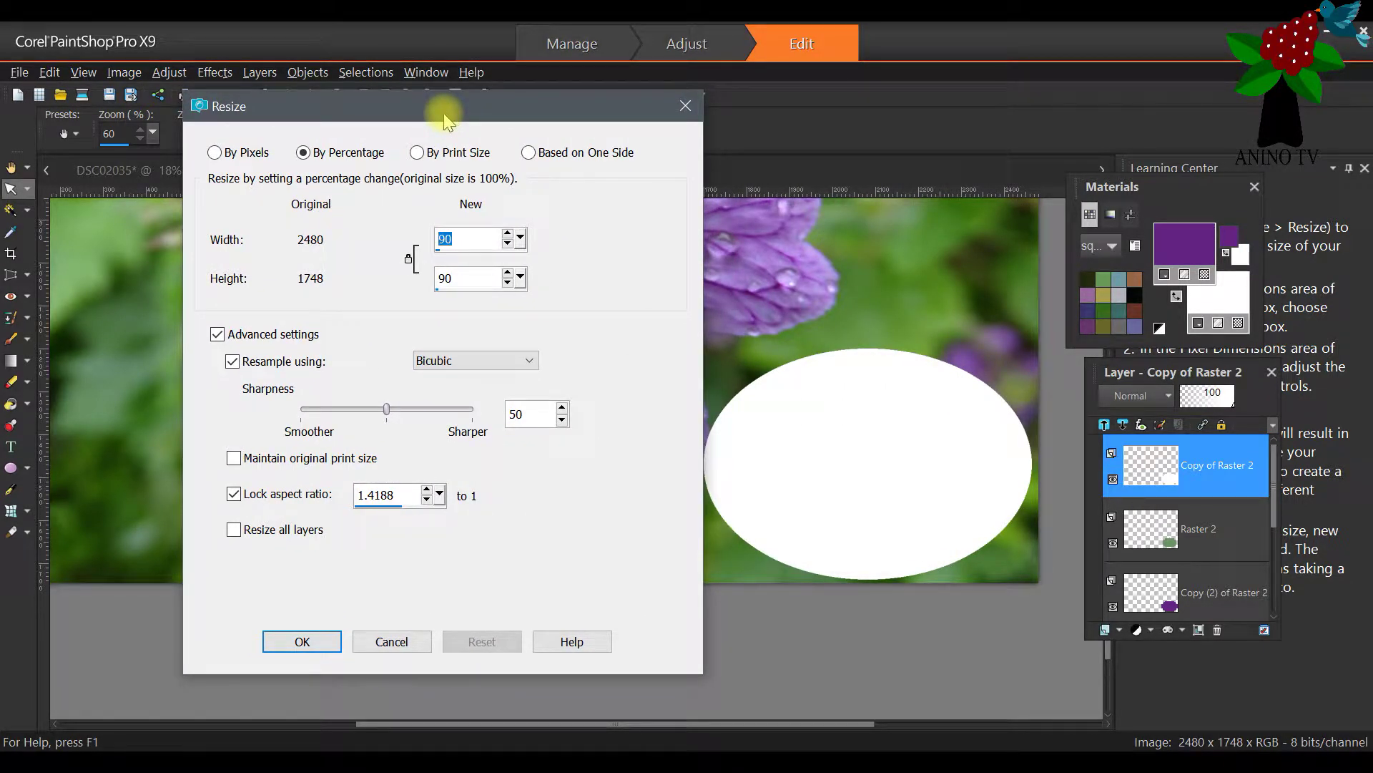
pyautogui.write('8')
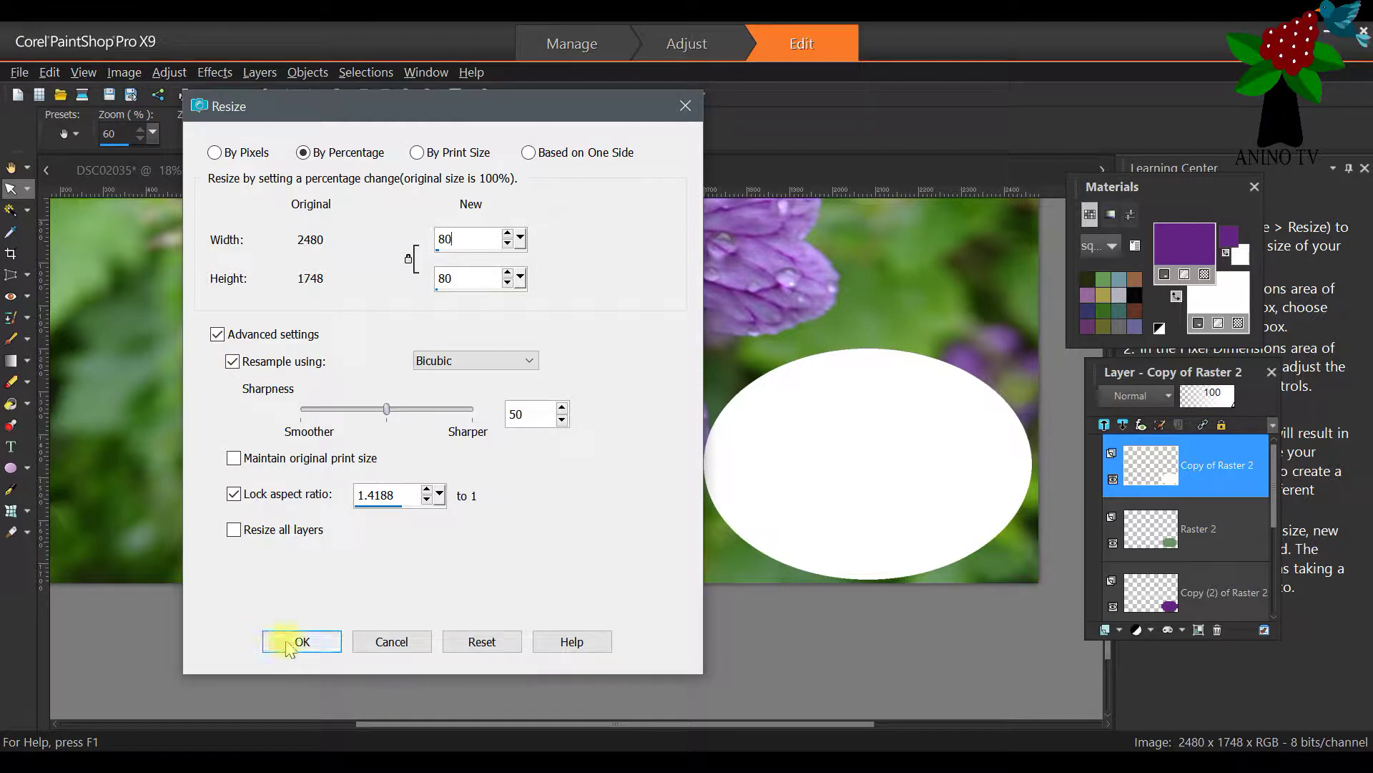
pyautogui.click(301, 641)
pyautogui.press('a')
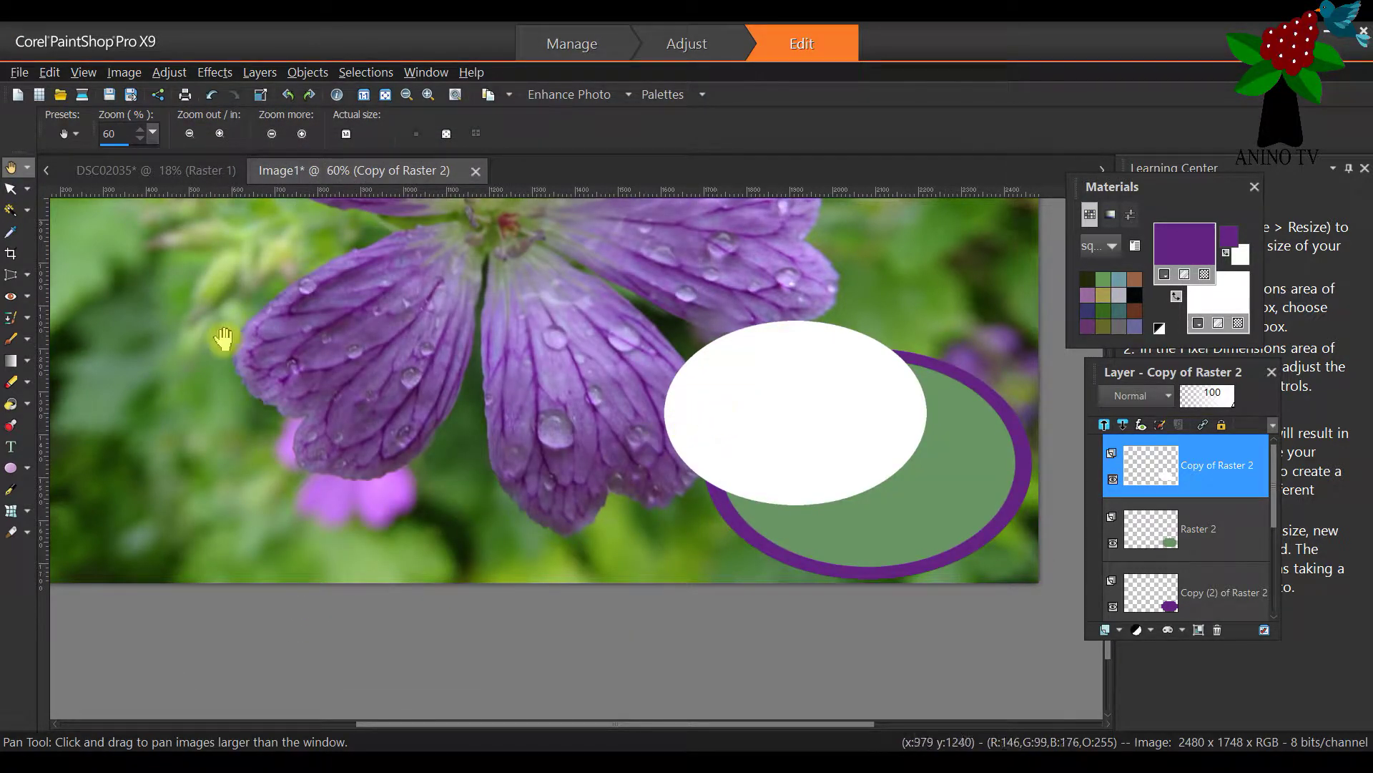
# Centre the white ellipse inside the green one with the Pick tool, at about X 1779, Y 1252
pyautogui.click(27, 189)
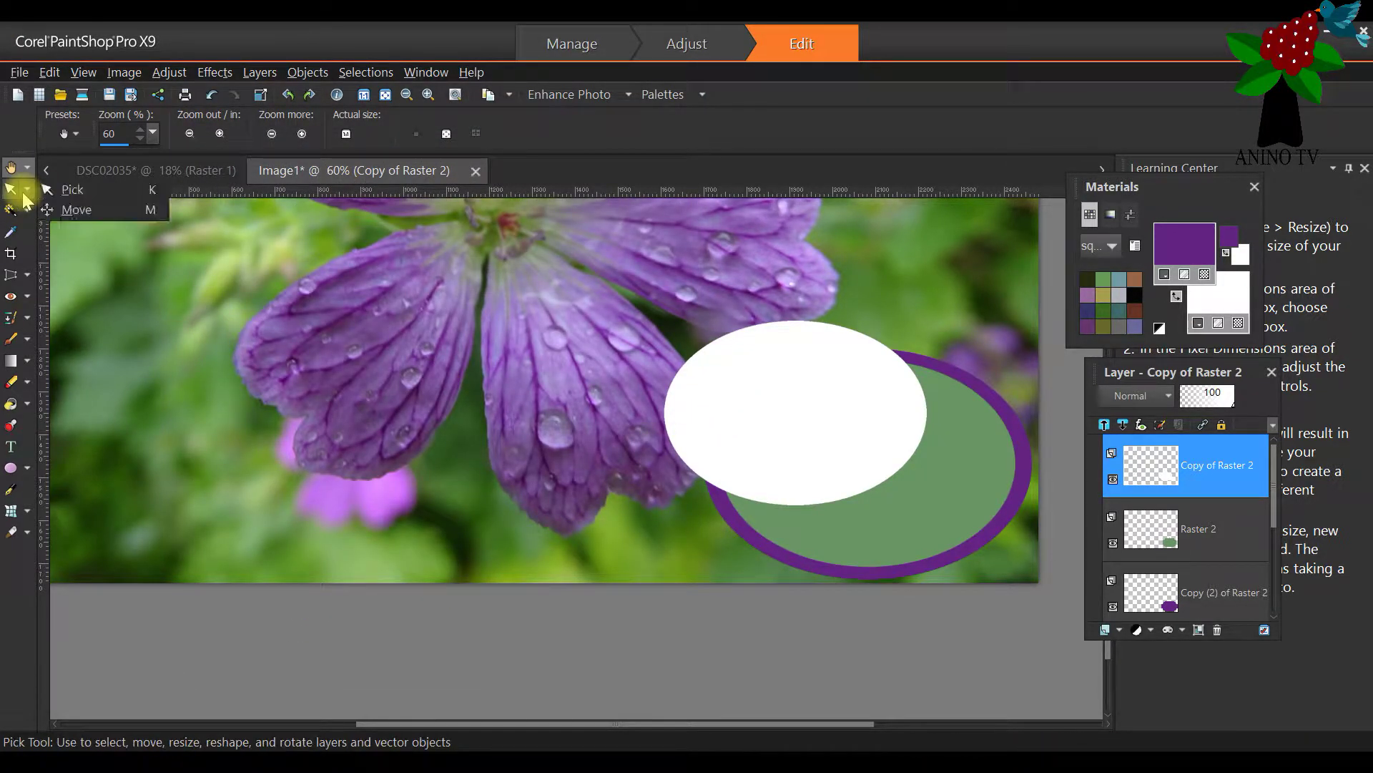
pyautogui.click(63, 194)
pyautogui.moveTo(715, 397); pyautogui.dragTo(819, 452)
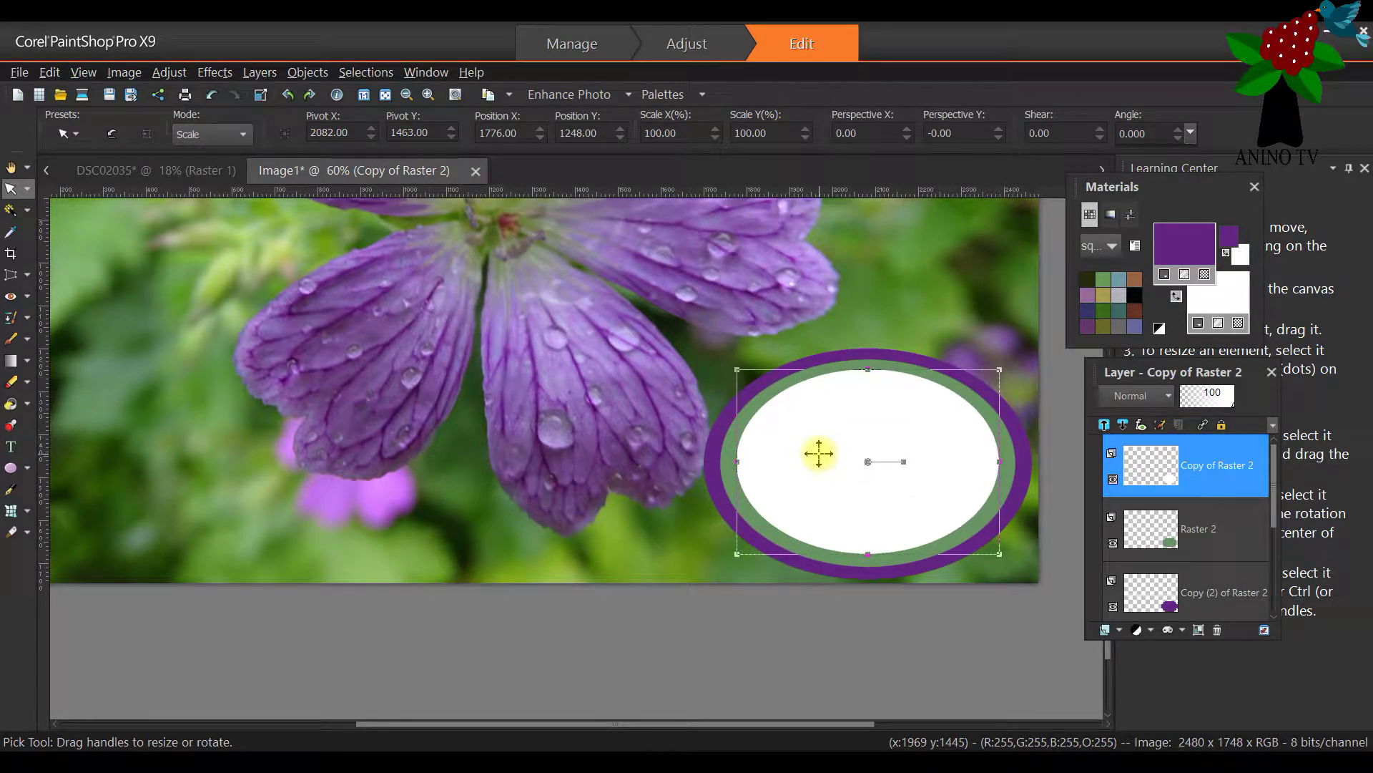
pyautogui.moveTo(821, 455); pyautogui.dragTo(822, 456)
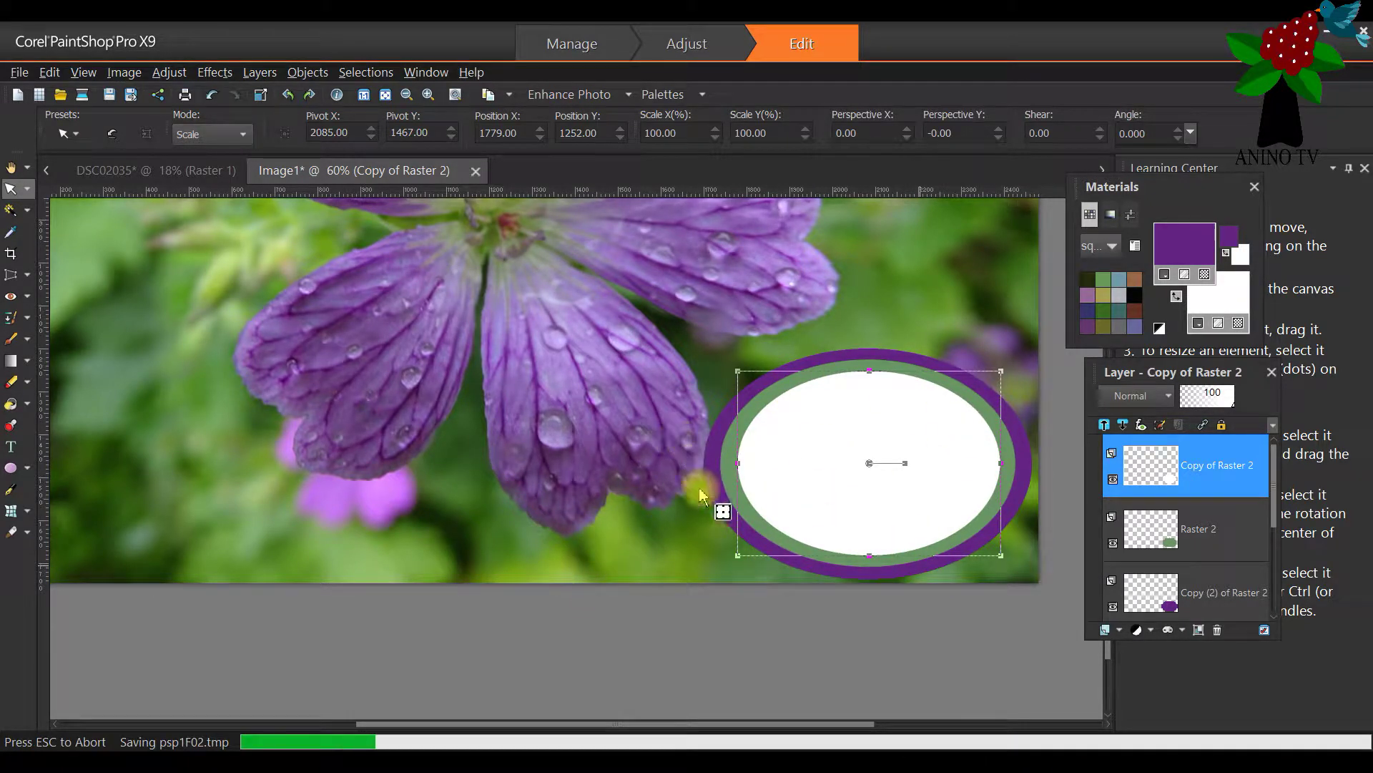
# Examine the three nested ellipses on the whole card and close up, with the purple ellipse layer selected
pyautogui.click(715, 425)
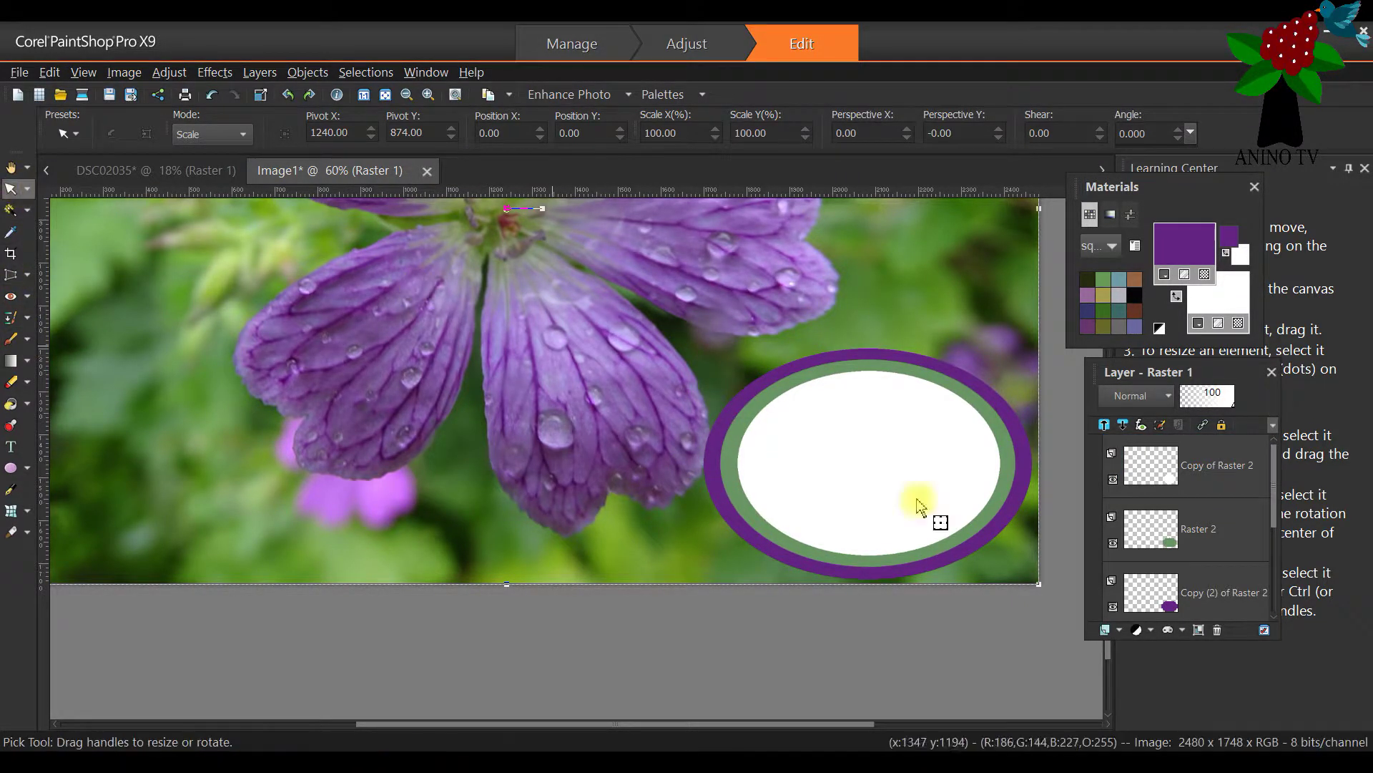
pyautogui.click(1193, 594)
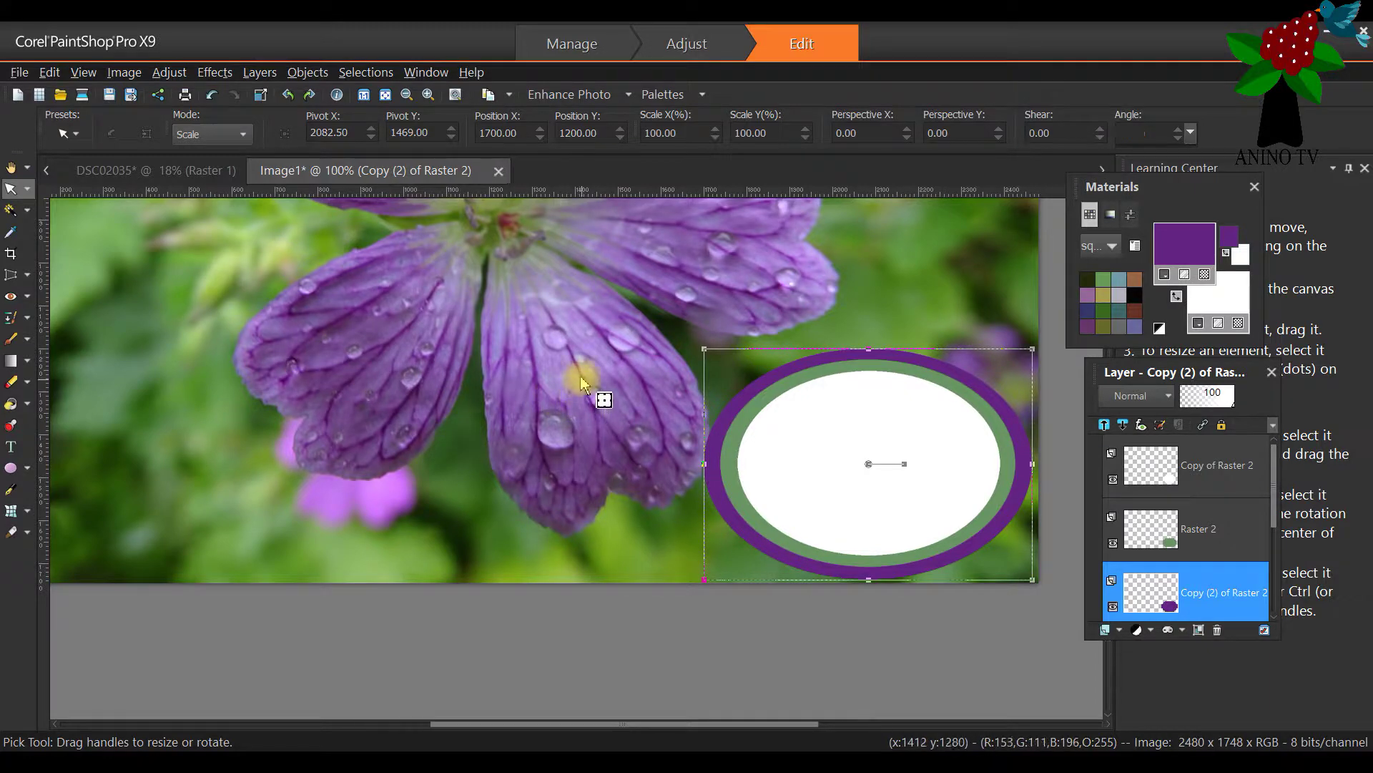
pyautogui.scroll(1, 580, 376)
pyautogui.scroll(-1, 579, 371)
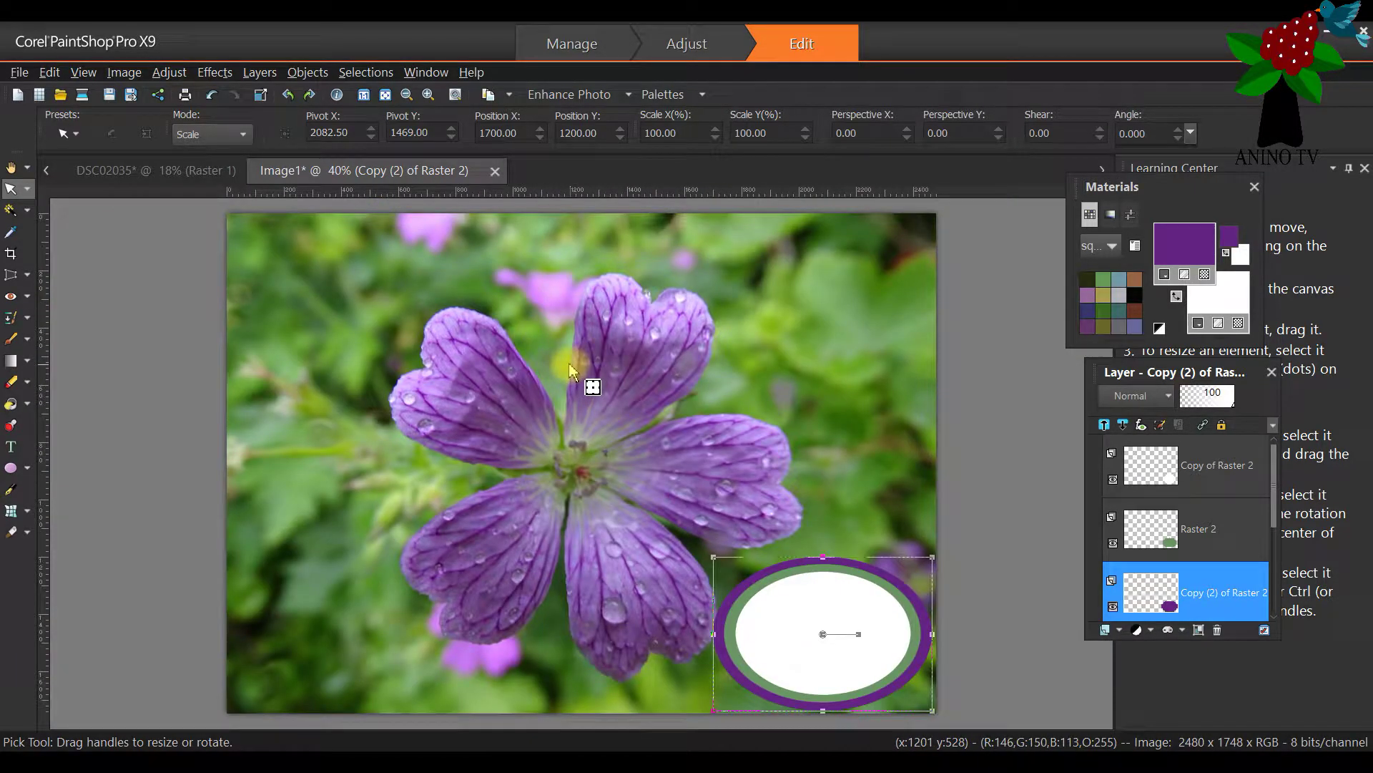
pyautogui.scroll(-1, 572, 371)
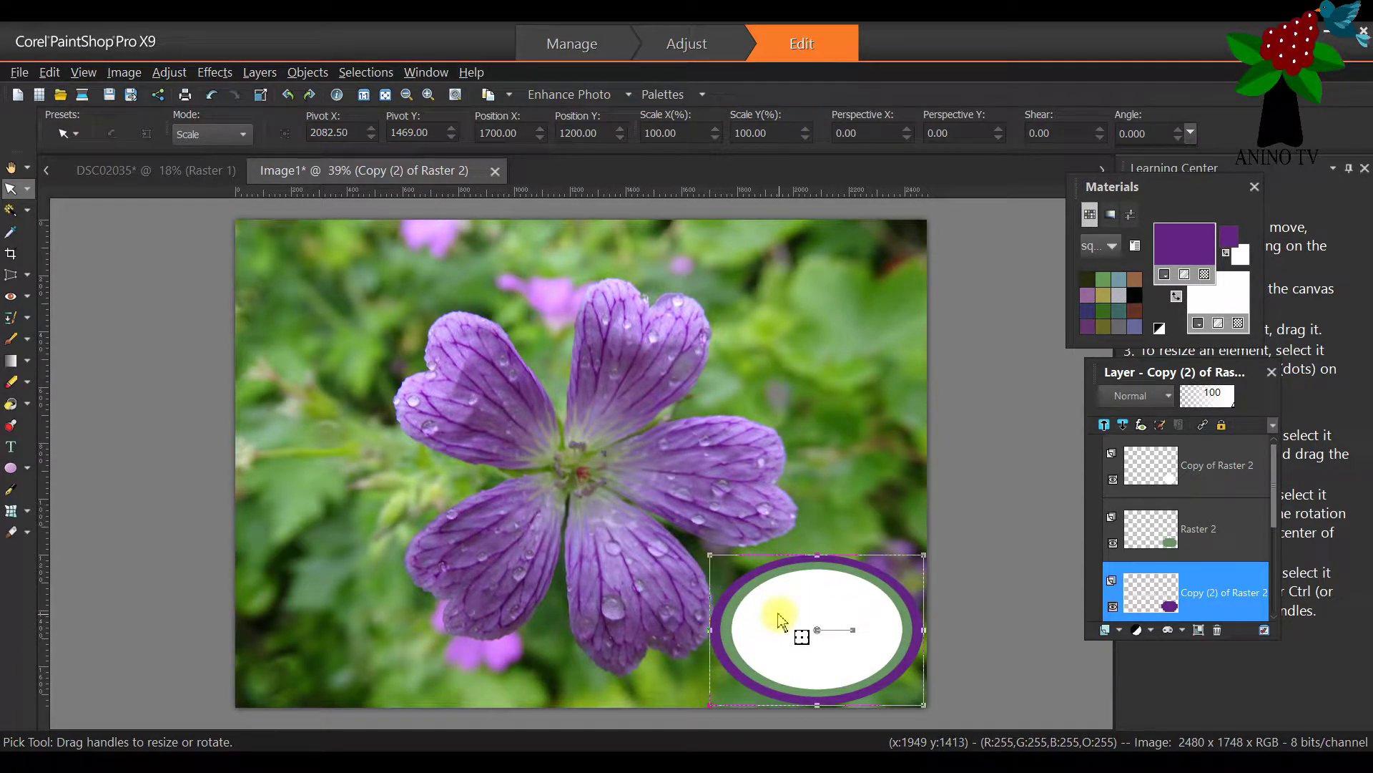
pyautogui.scroll(4, 970, 676)
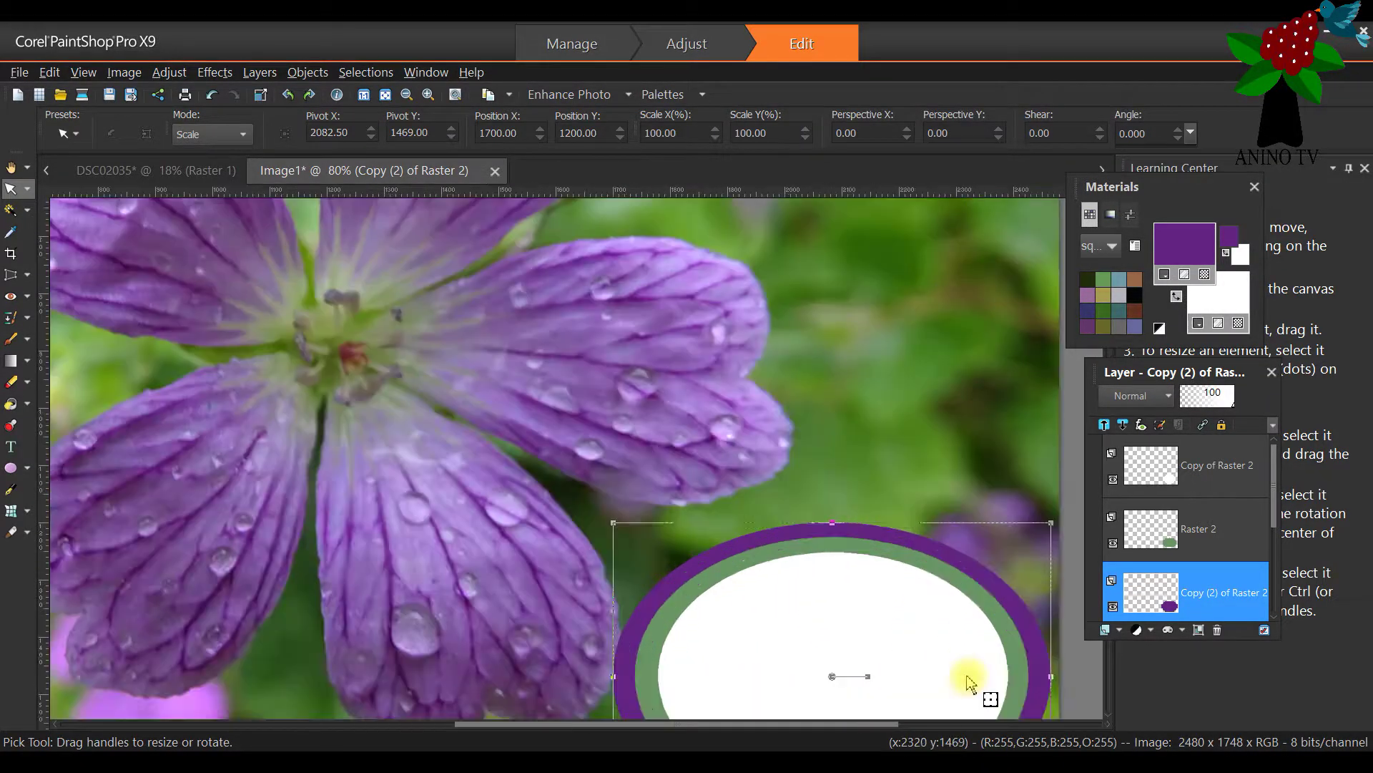
pyautogui.moveTo(859, 724); pyautogui.dragTo(941, 724)
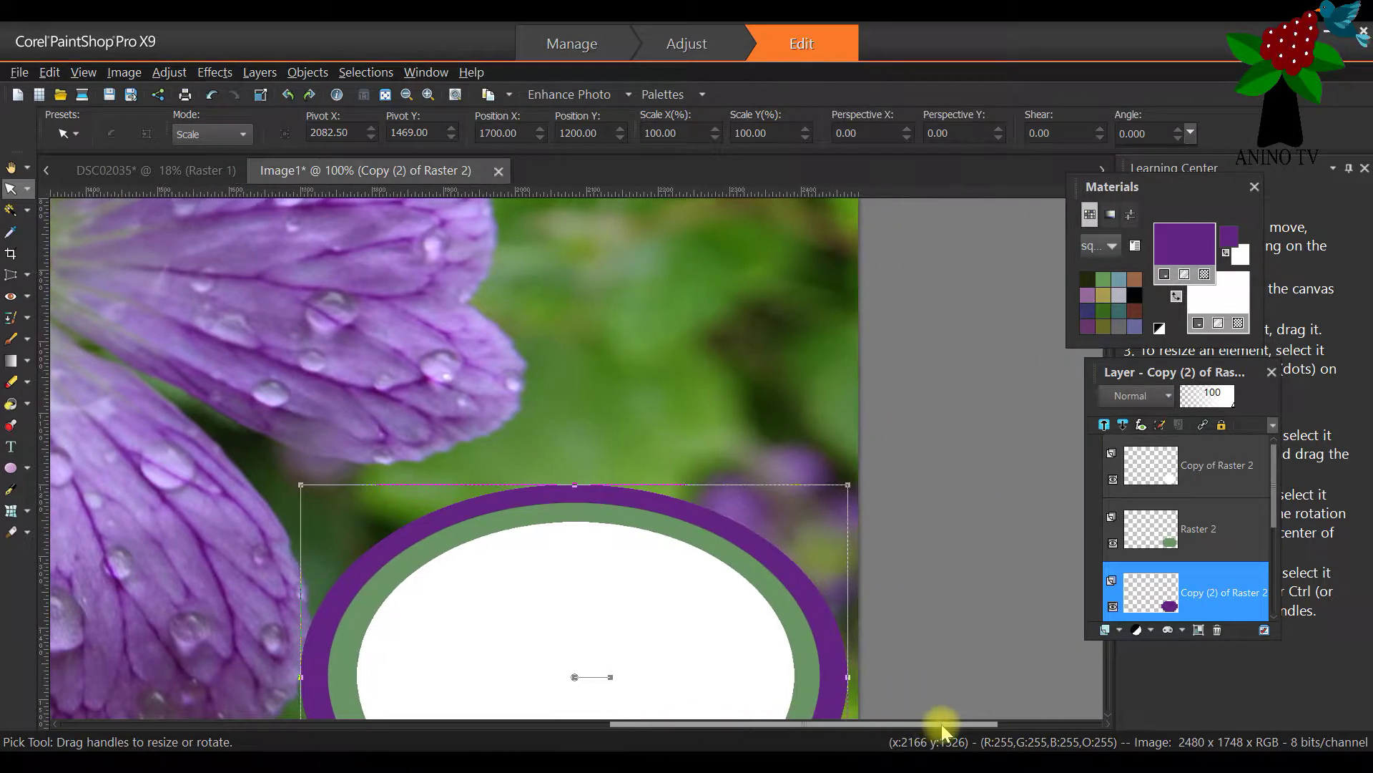
pyautogui.moveTo(1119, 379); pyautogui.dragTo(1103, 544)
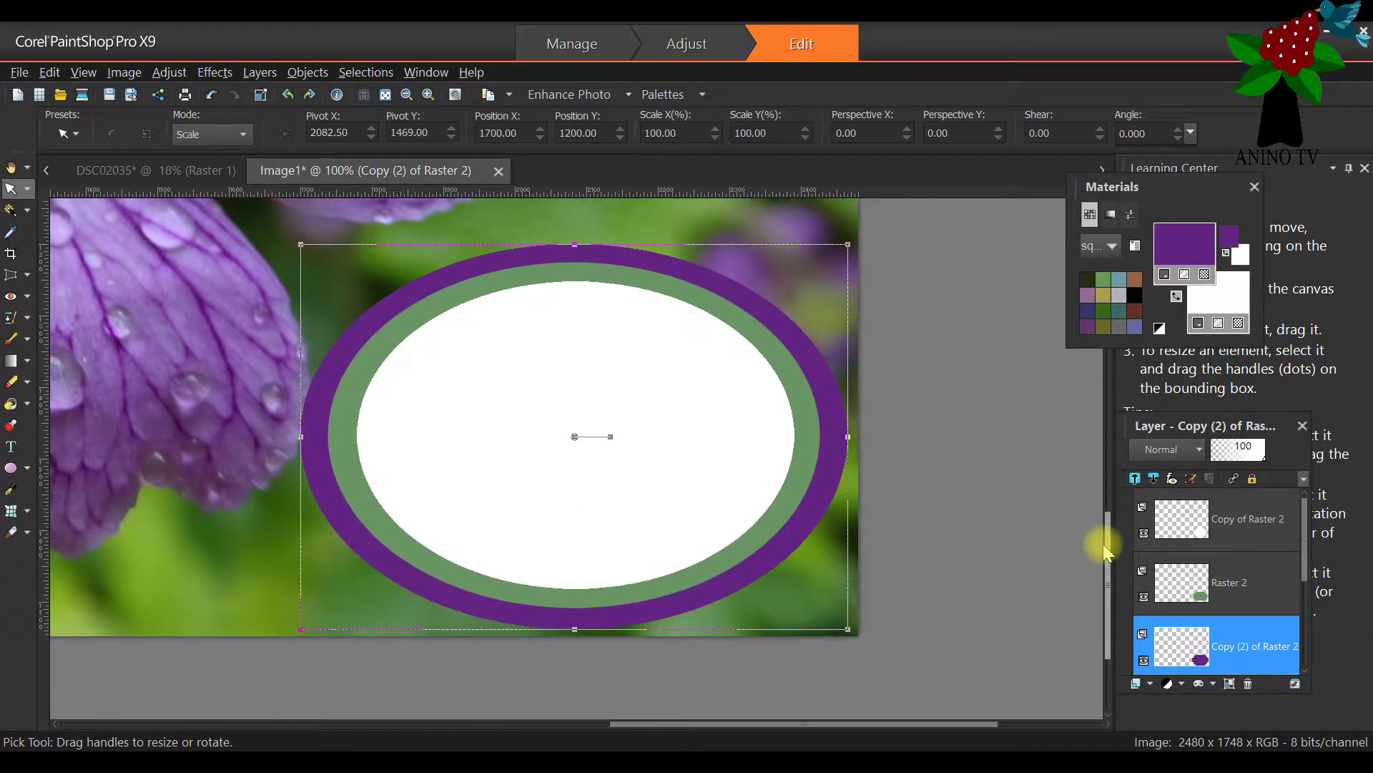
# Set up the Text tool with a purple fill and a transparent stroke
pyautogui.click(11, 447)
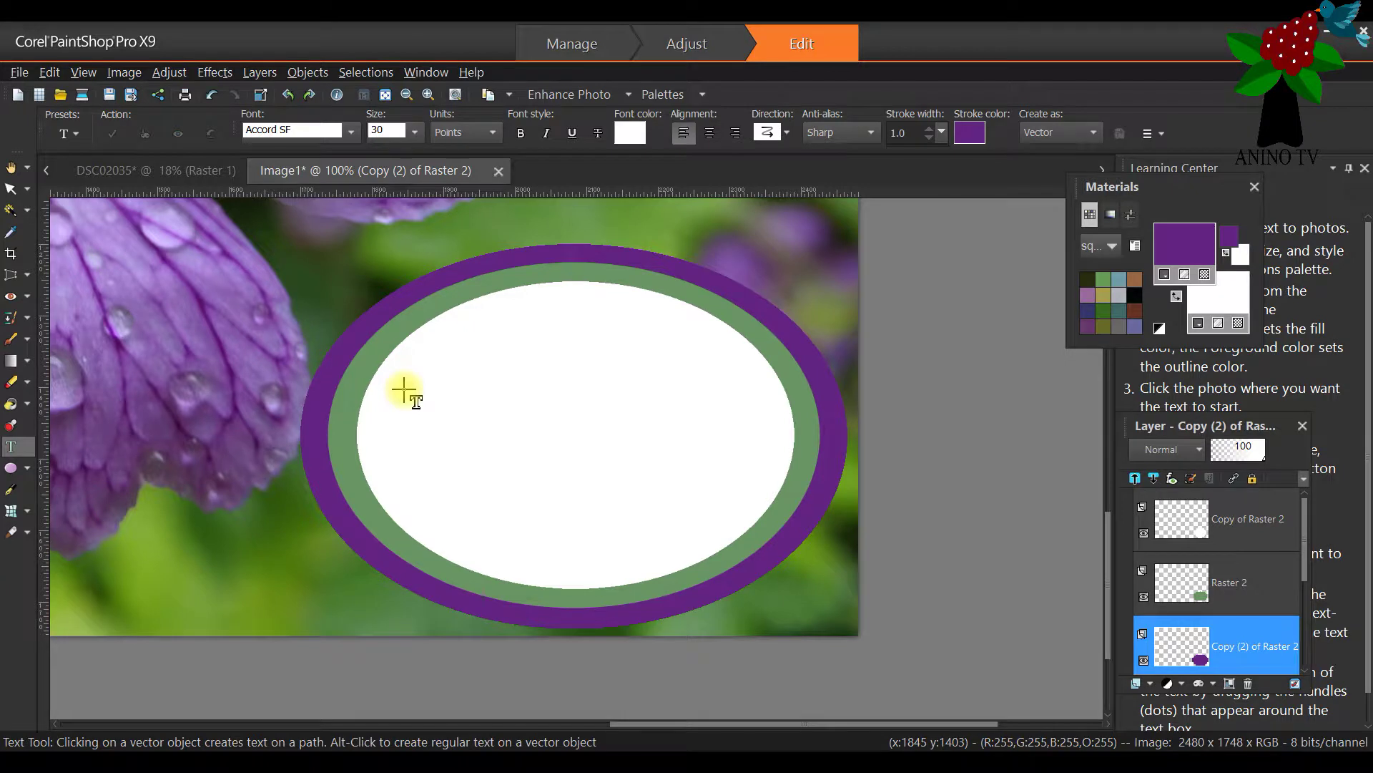
pyautogui.click(1239, 323)
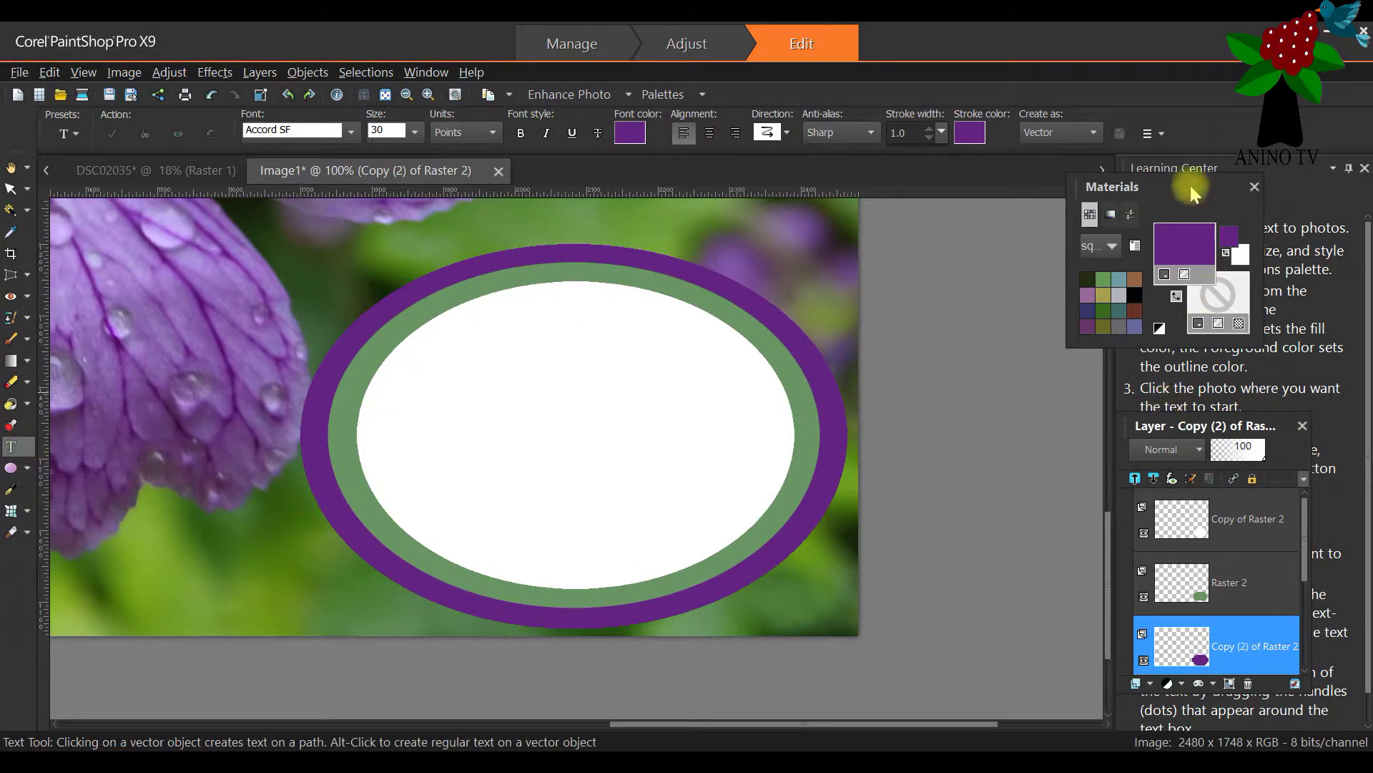
pyautogui.moveTo(1169, 185); pyautogui.dragTo(1006, 246)
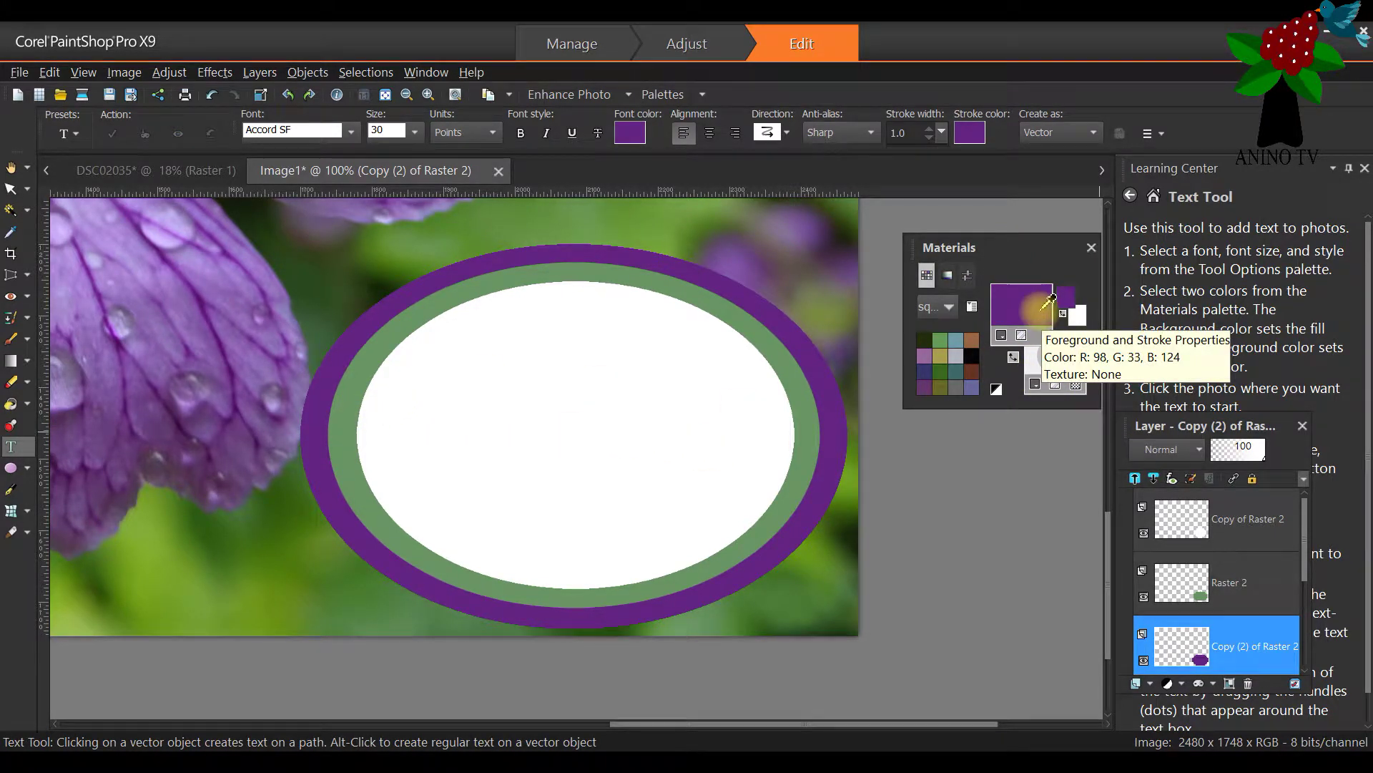
pyautogui.moveTo(1045, 309); pyautogui.dragTo(1028, 370)
pyautogui.click(1015, 358)
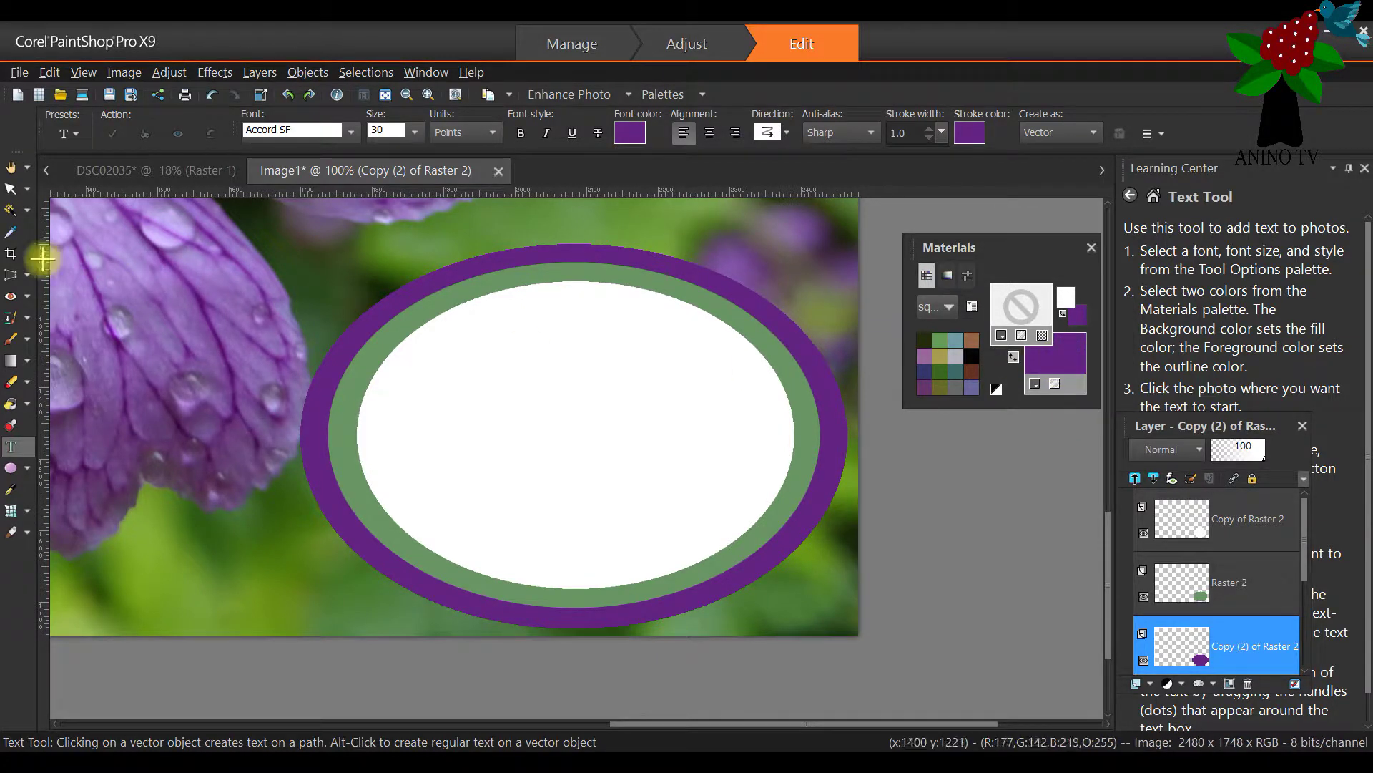
pyautogui.click(420, 342)
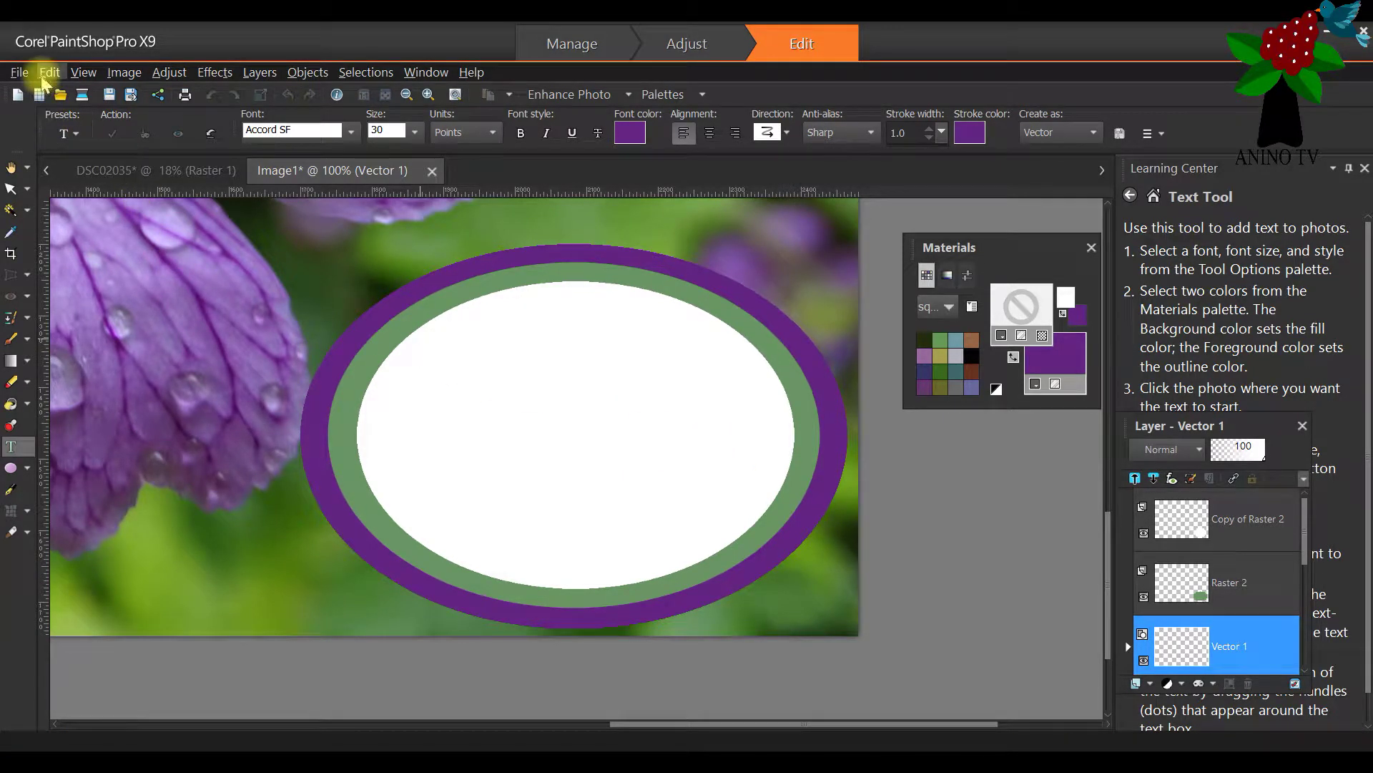
pyautogui.click(47, 75)
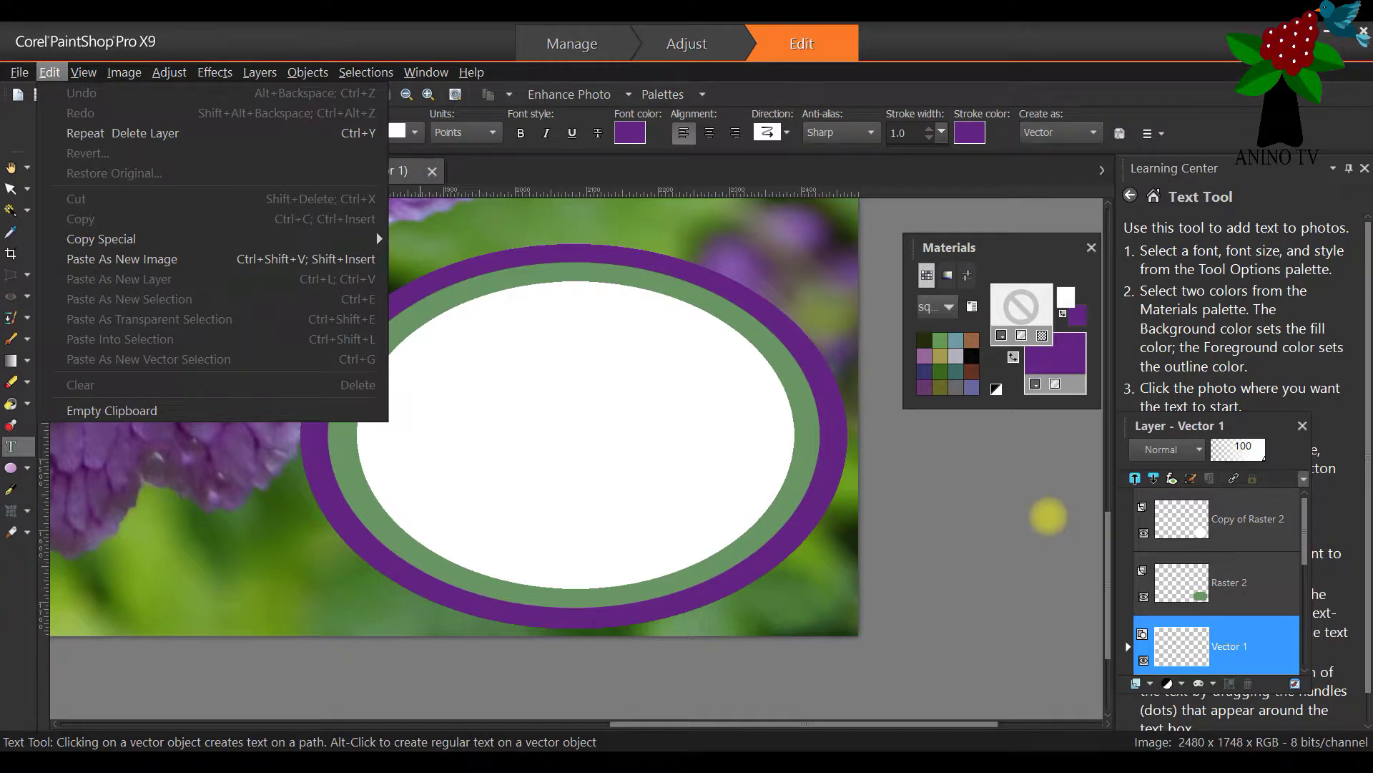
pyautogui.click(1048, 515)
pyautogui.click(11, 188)
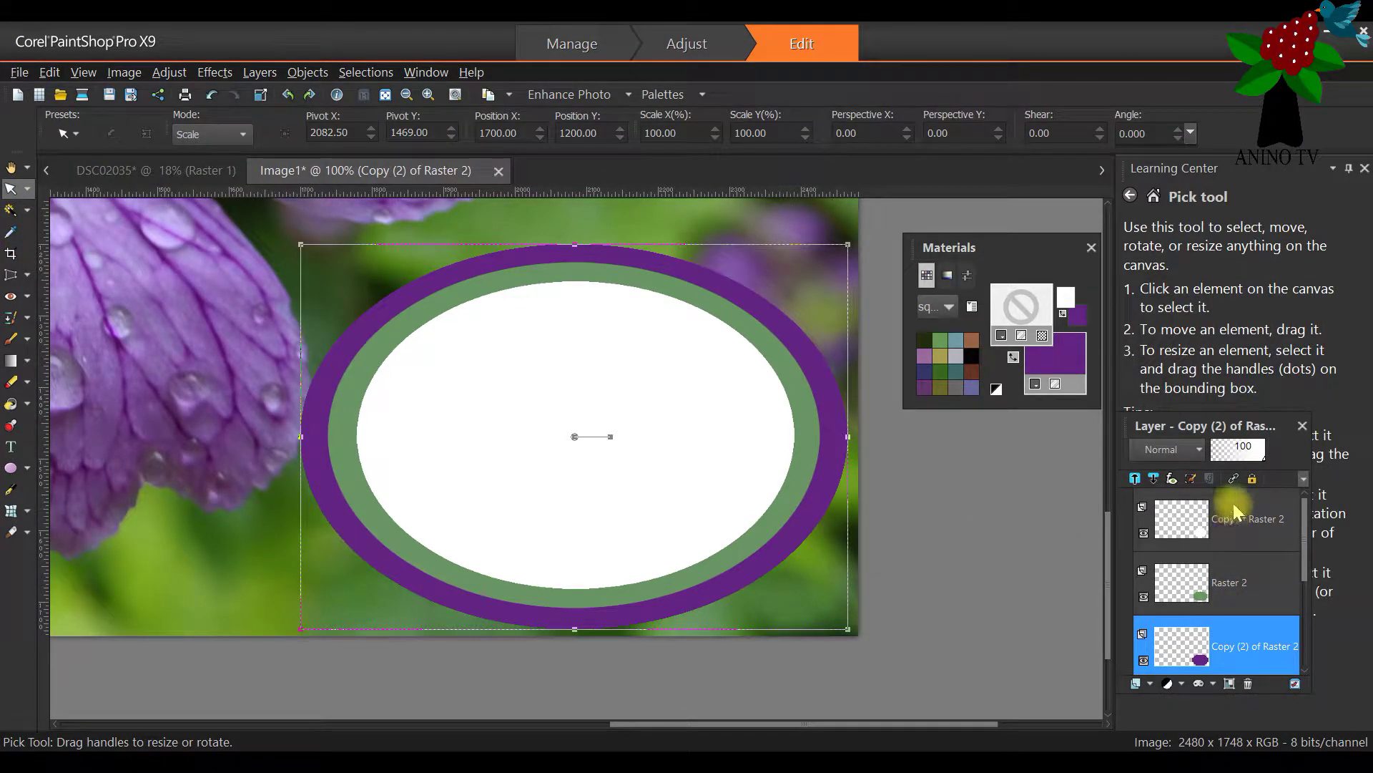
# Above the white ellipse layer, add the three-line text "Just like", "the", "Dewdrops" starting near the upper edge of the white ellipse
pyautogui.click(1207, 523)
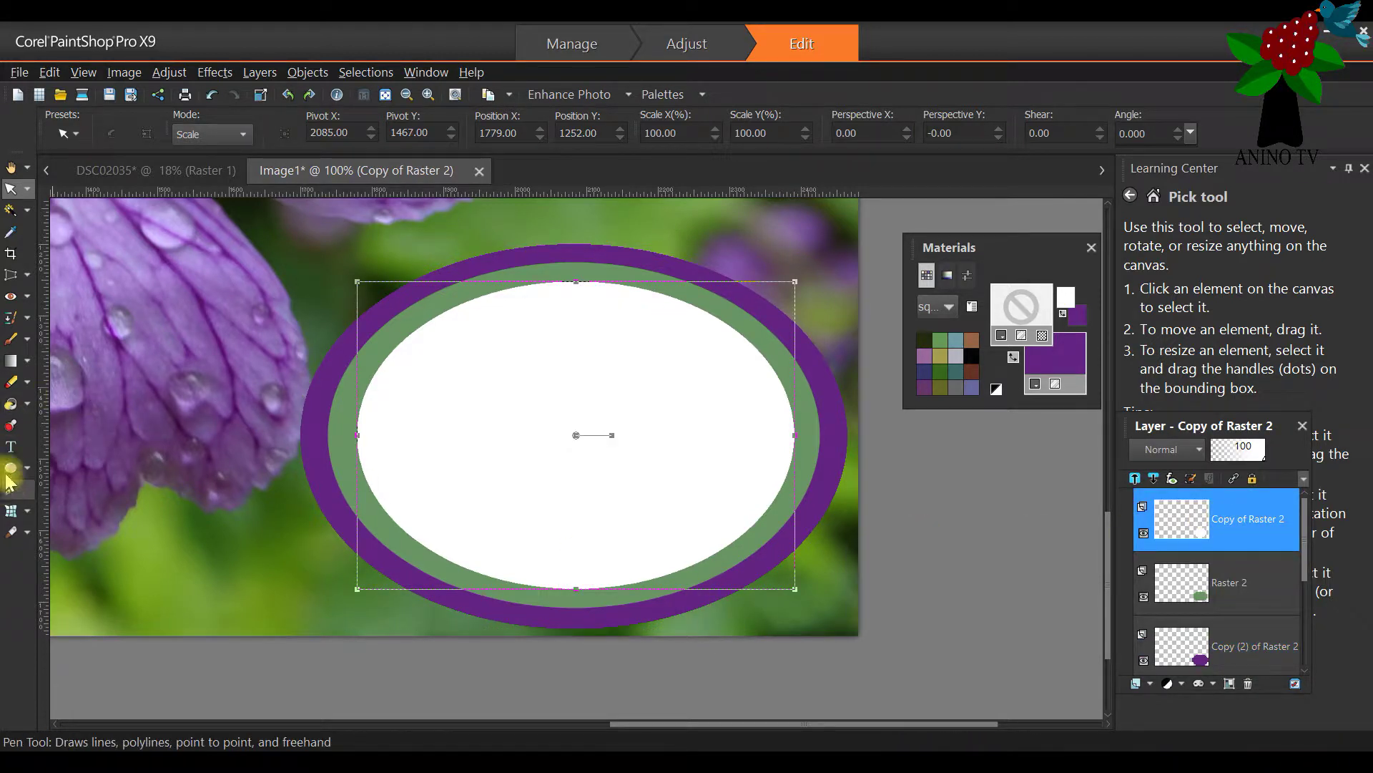
pyautogui.click(11, 446)
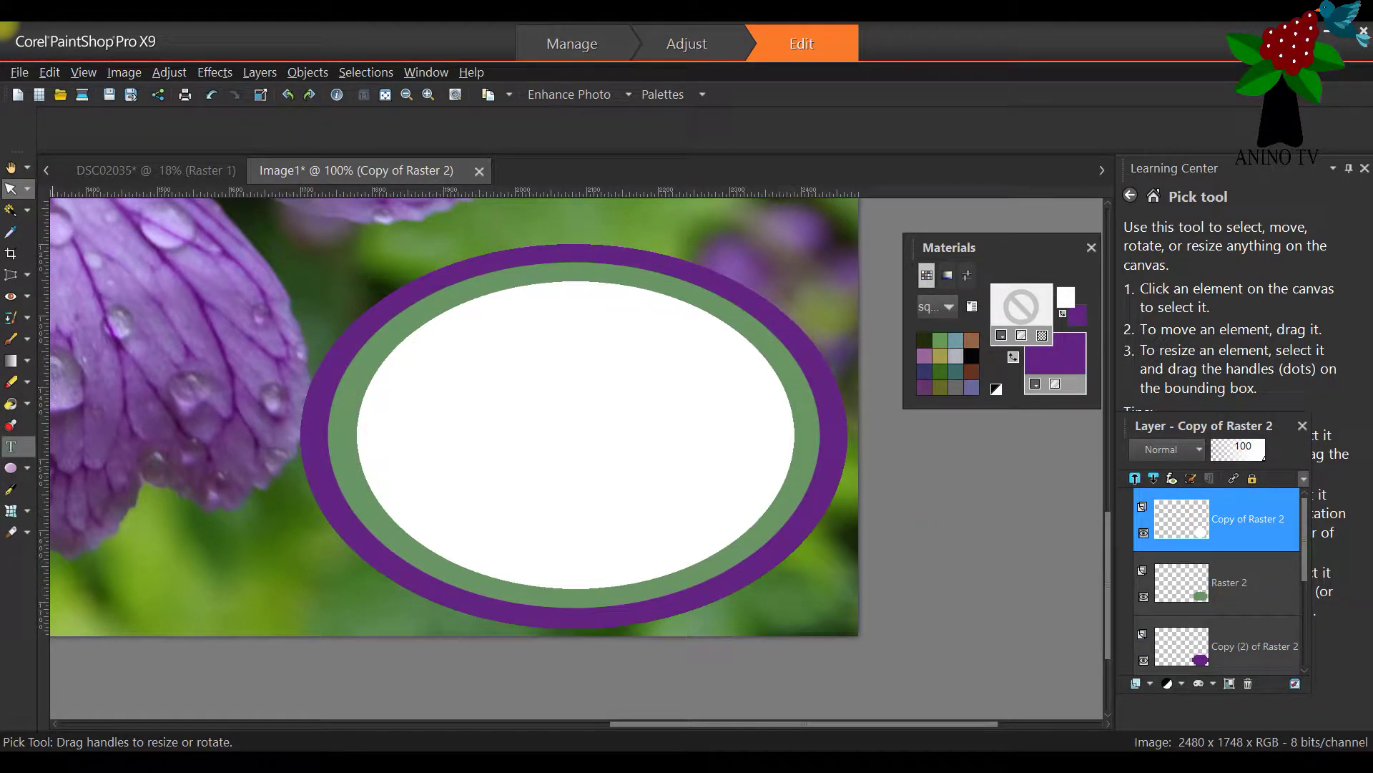
pyautogui.click(393, 329)
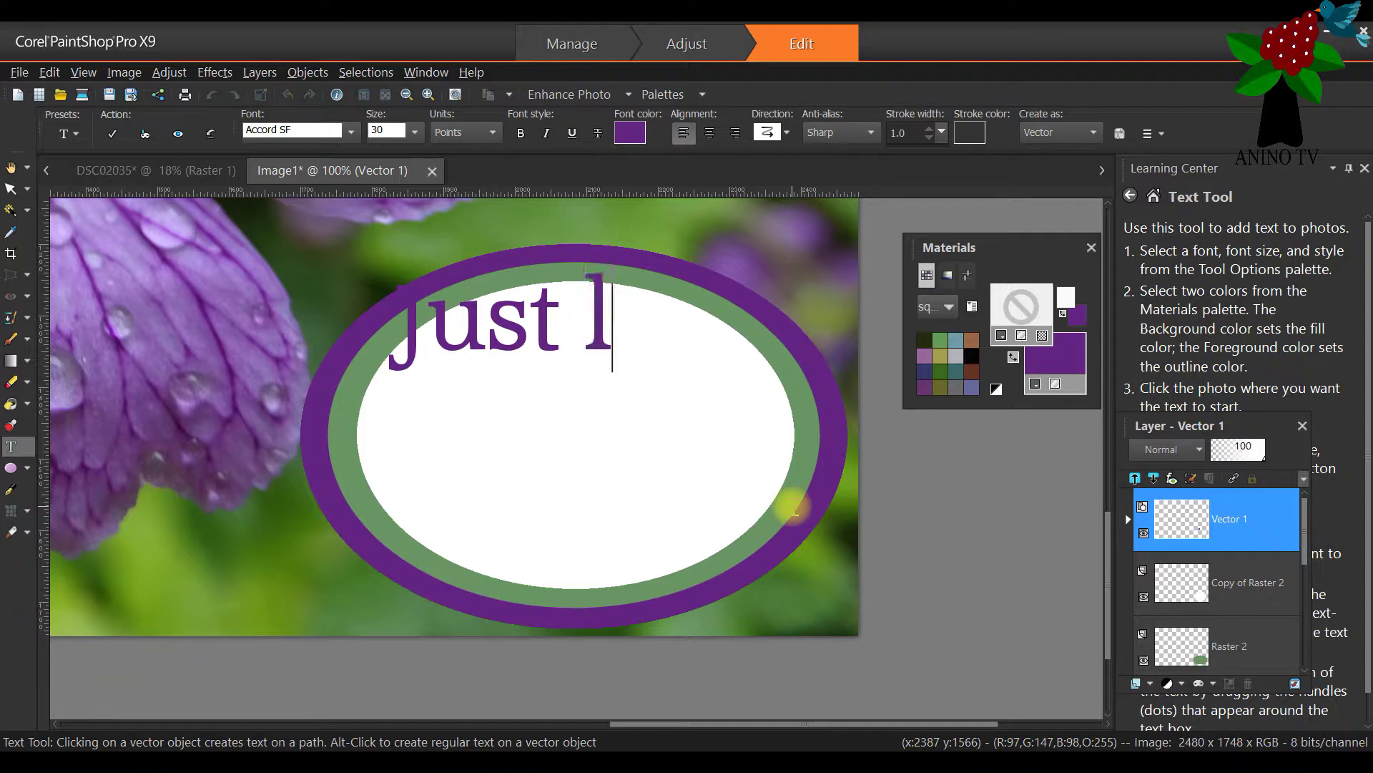
pyautogui.write('ke')
pyautogui.press('Return')
pyautogui.write('the ')
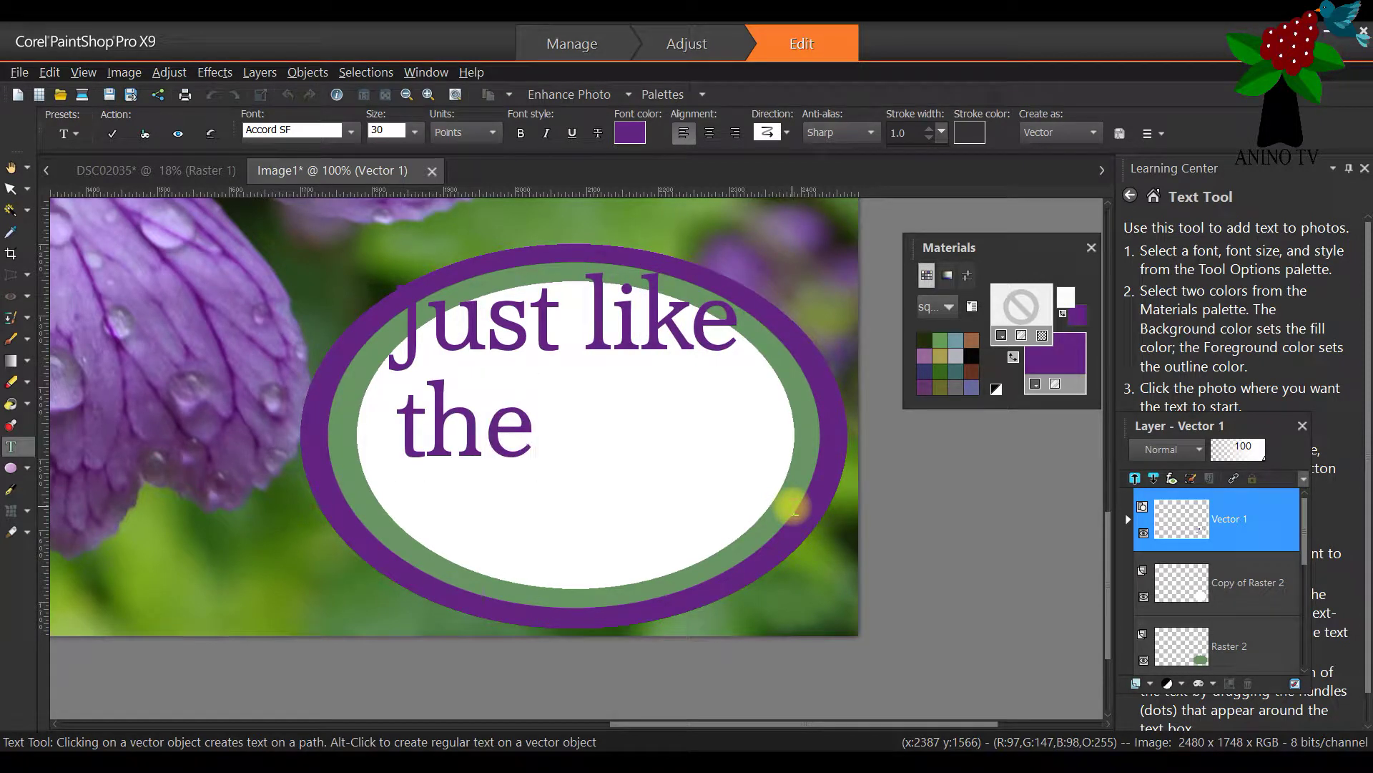
pyautogui.write('Dewdrops')
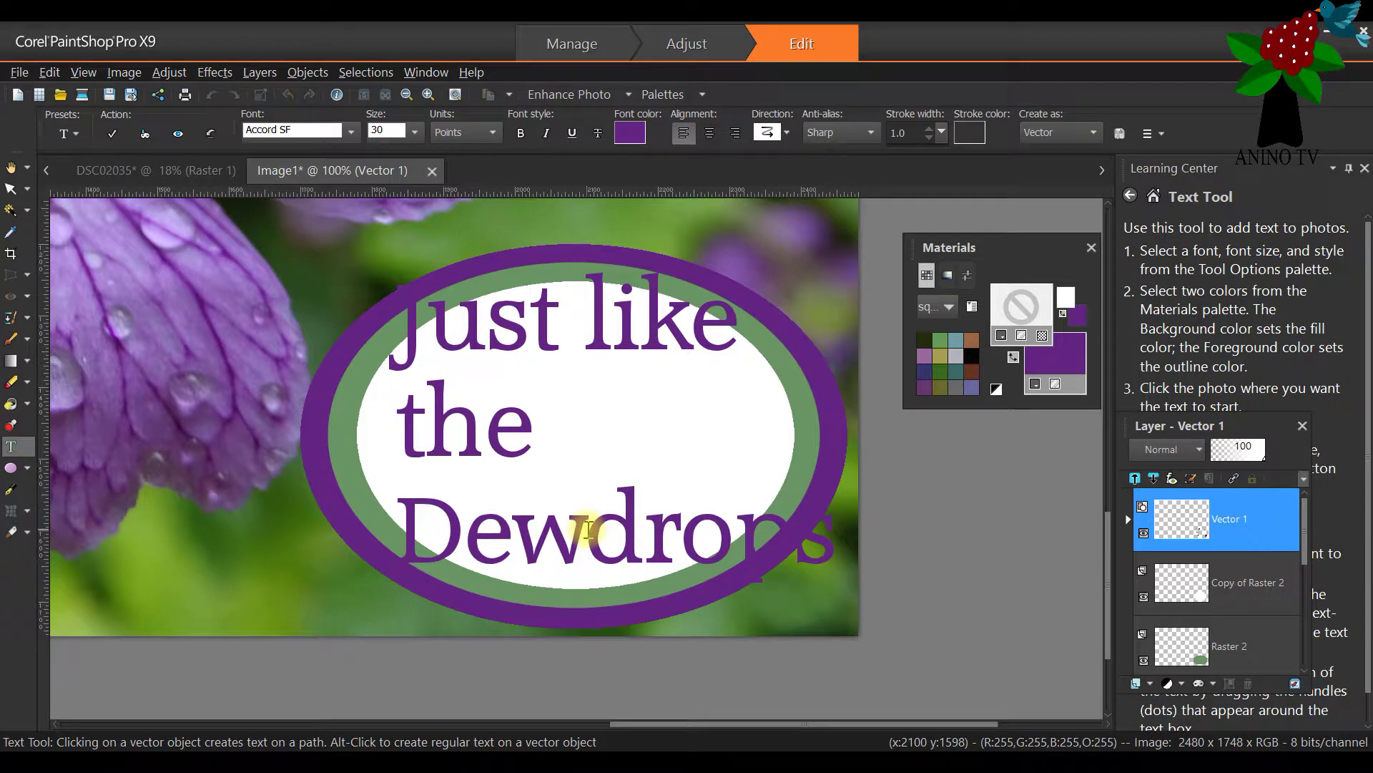
# Correct the last line to "Dew Drops" and indent the word "the" towards the middle with leading spaces
pyautogui.click(587, 530)
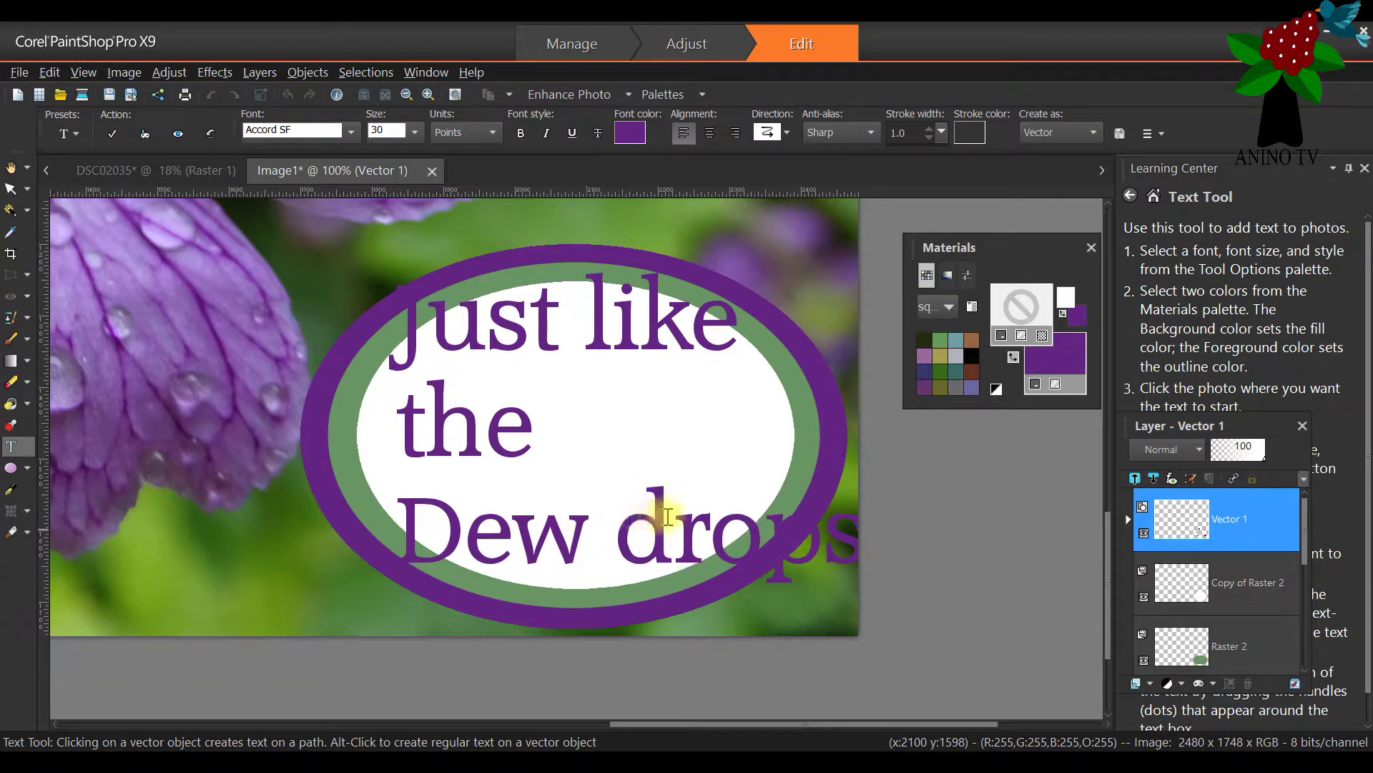
pyautogui.press('Delete')
pyautogui.write('D')
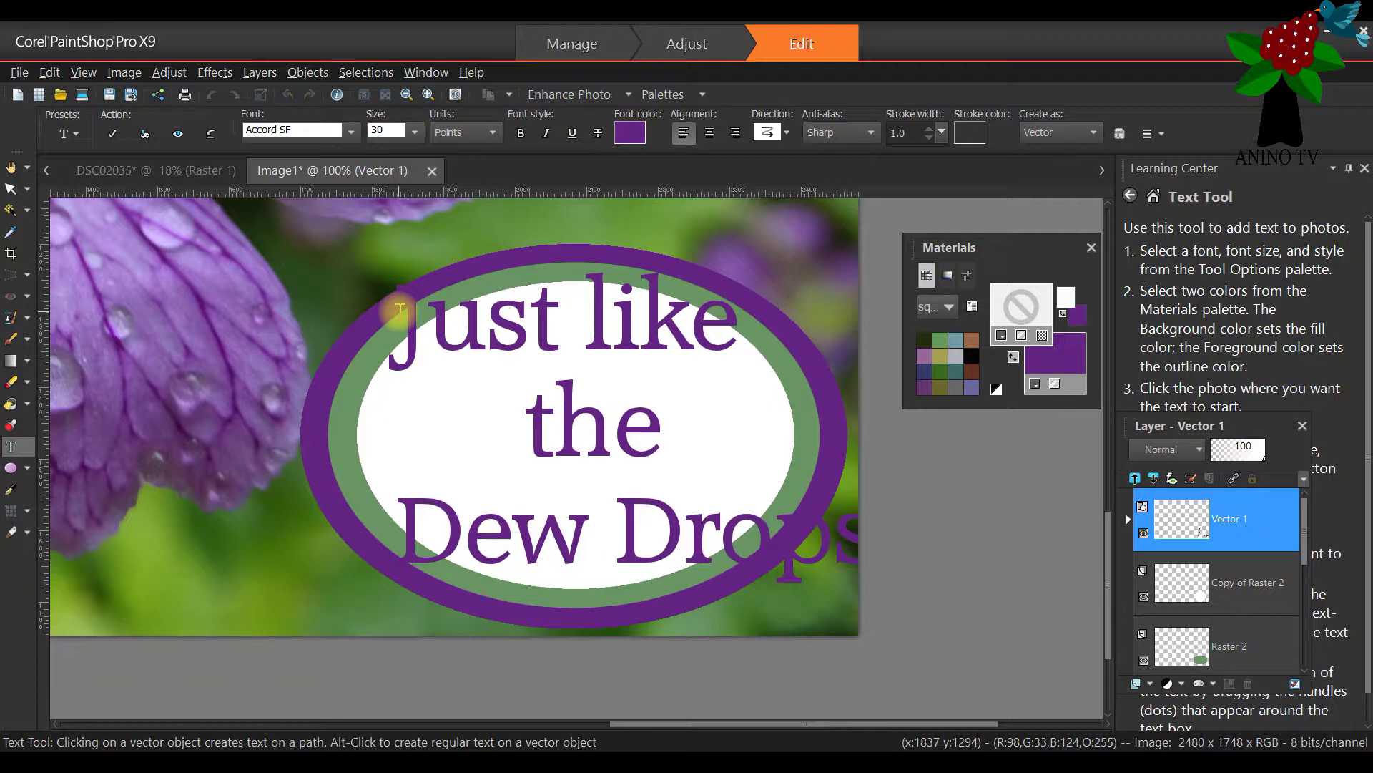
pyautogui.click(400, 308)
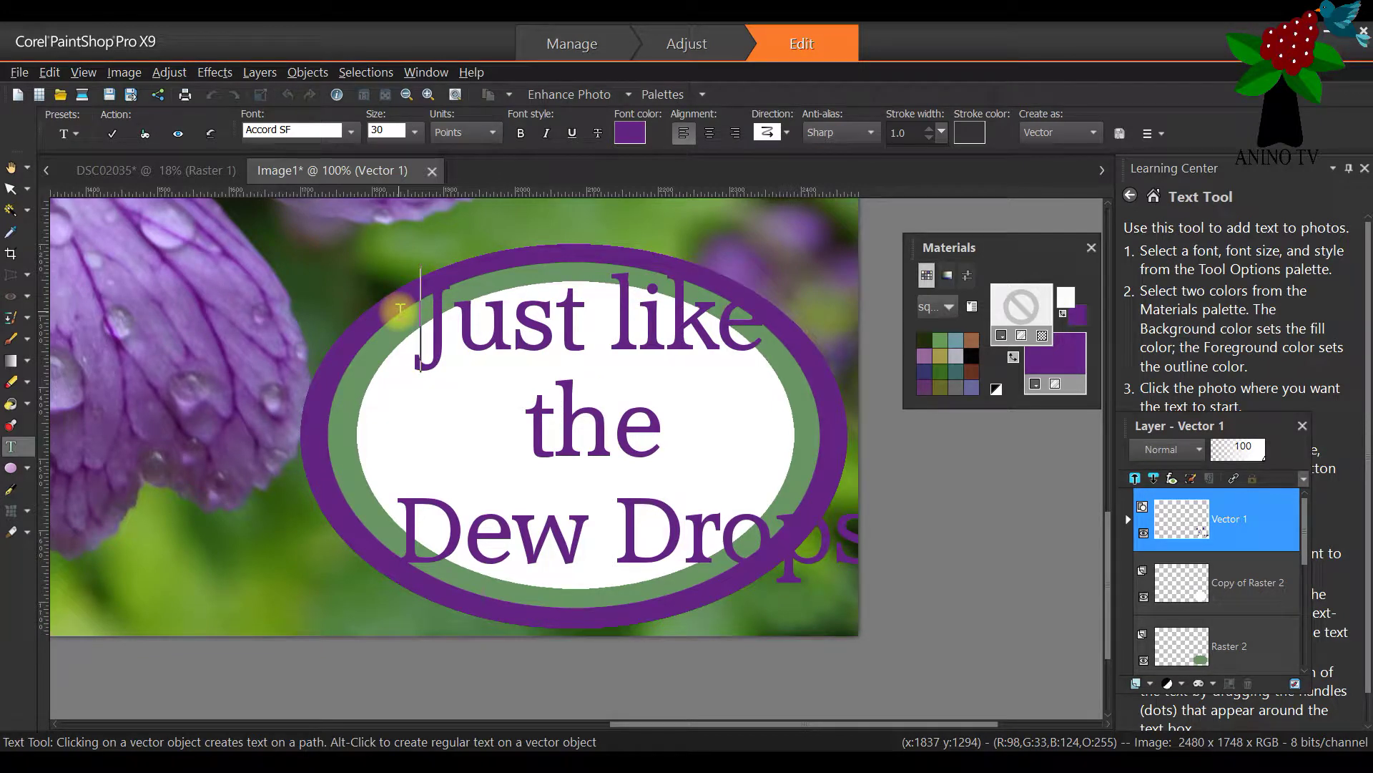
pyautogui.press('BackSpace')
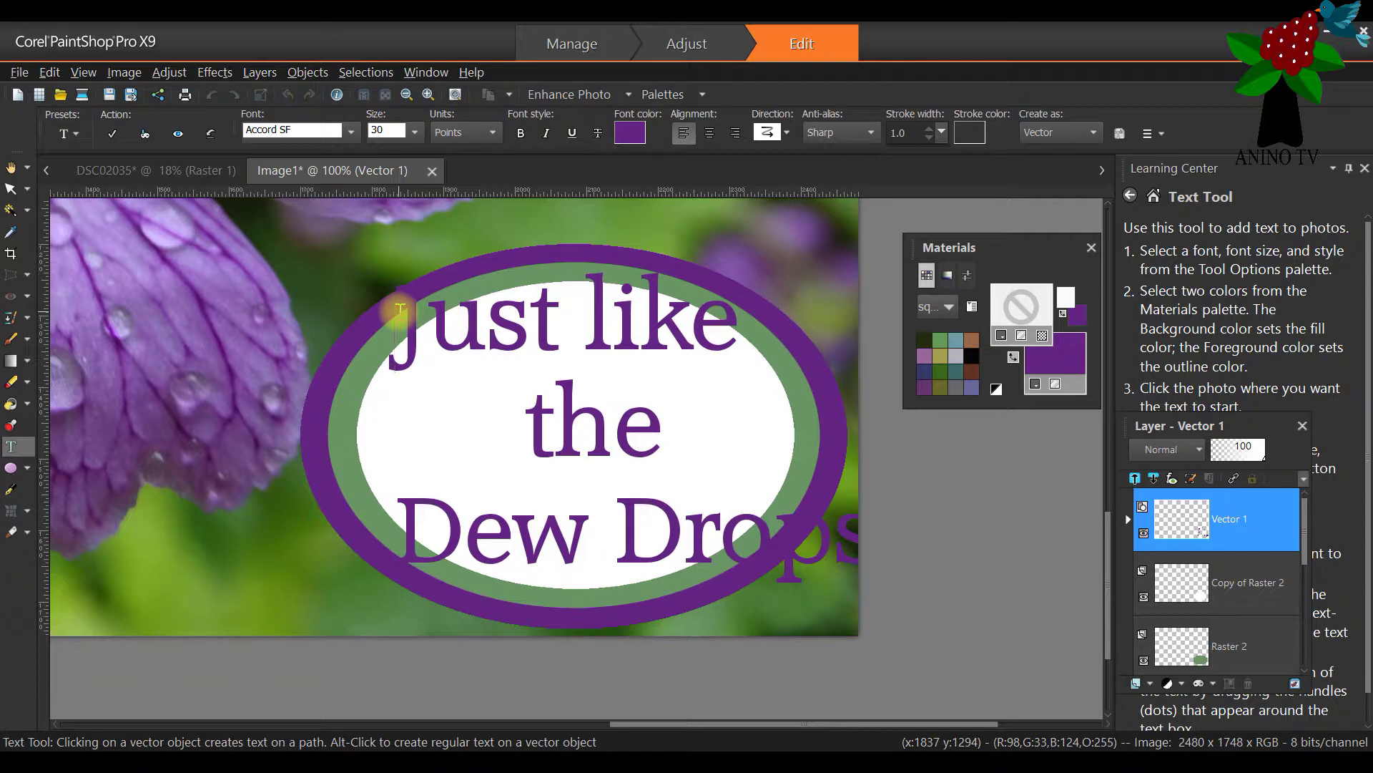
# Shrink the text block with the Pick tool until it fits the white ellipse, and move it towards the ellipse's centre
pyautogui.click(10, 188)
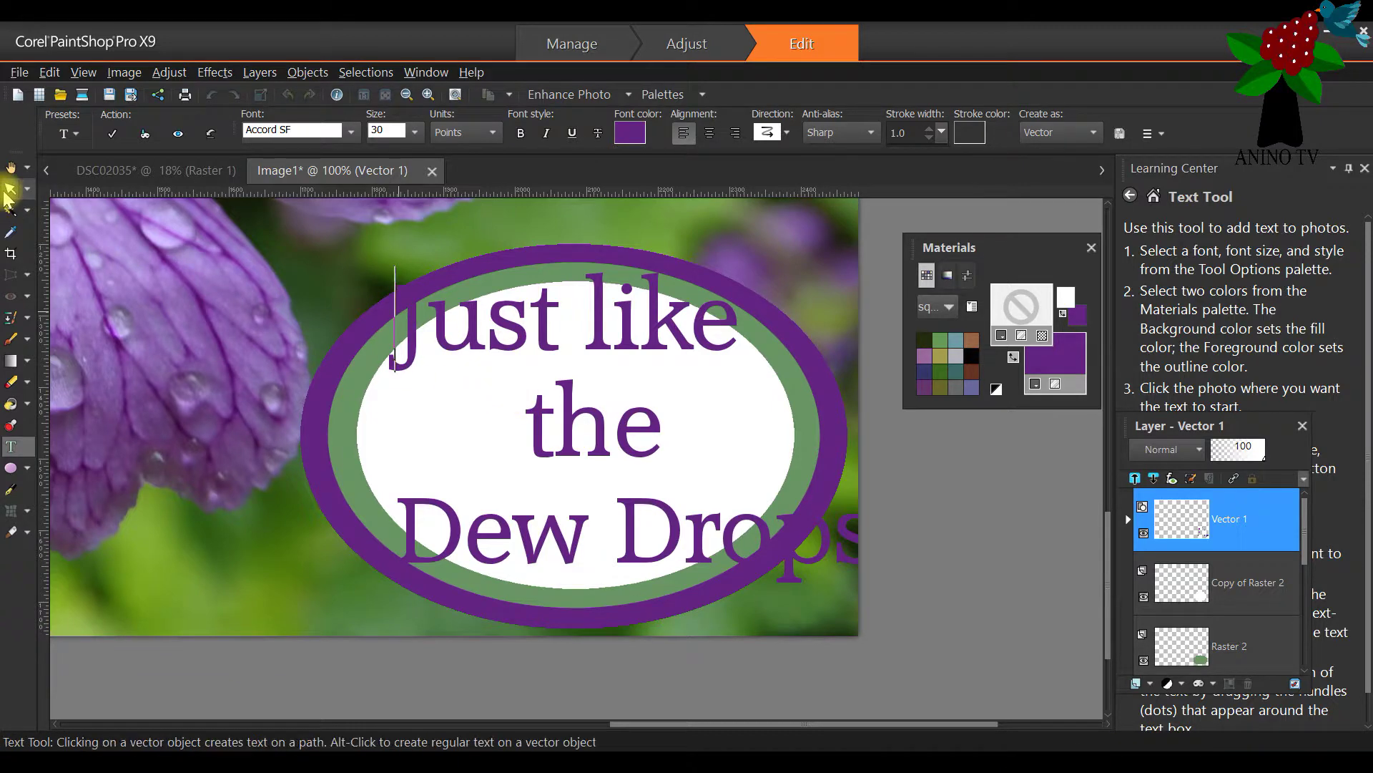
pyautogui.click(469, 300)
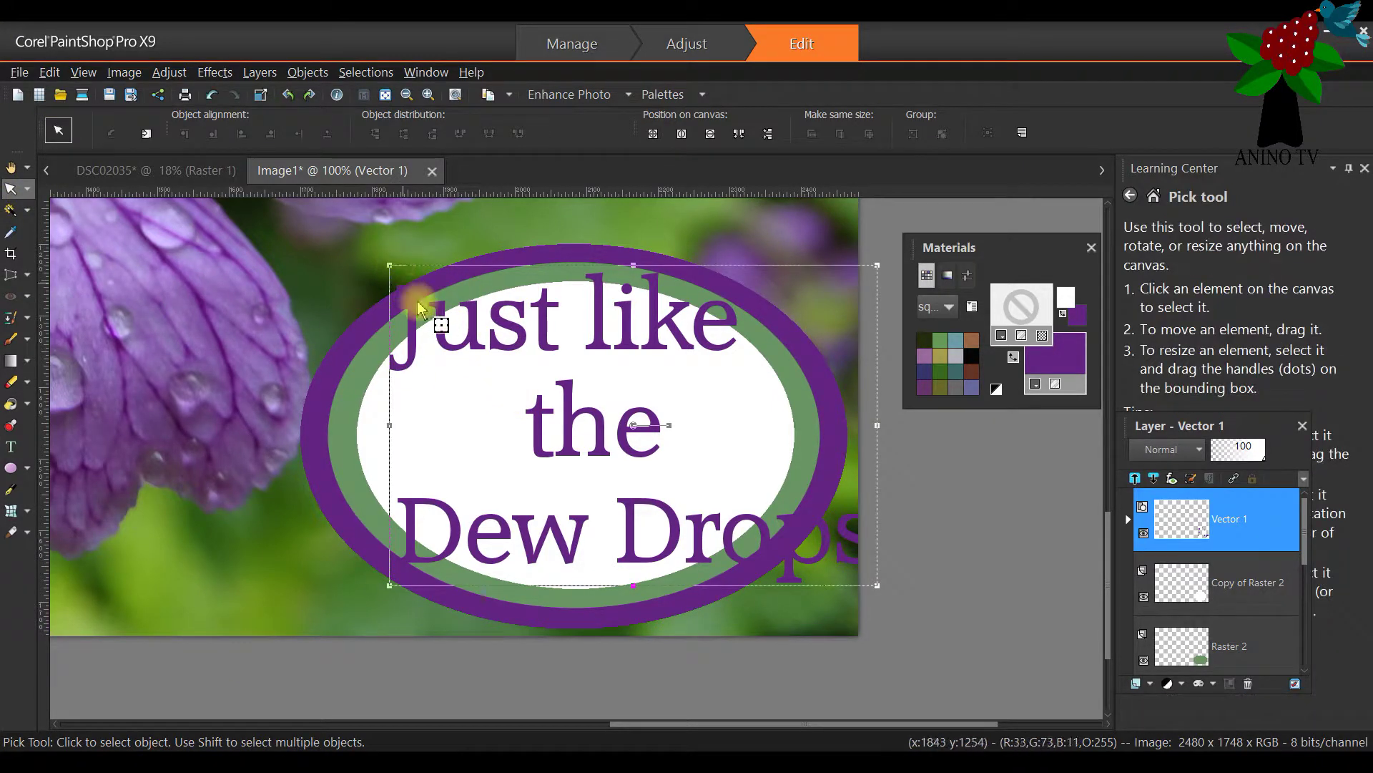
pyautogui.moveTo(386, 262); pyautogui.dragTo(503, 340)
pyautogui.moveTo(603, 392); pyautogui.dragTo(497, 370)
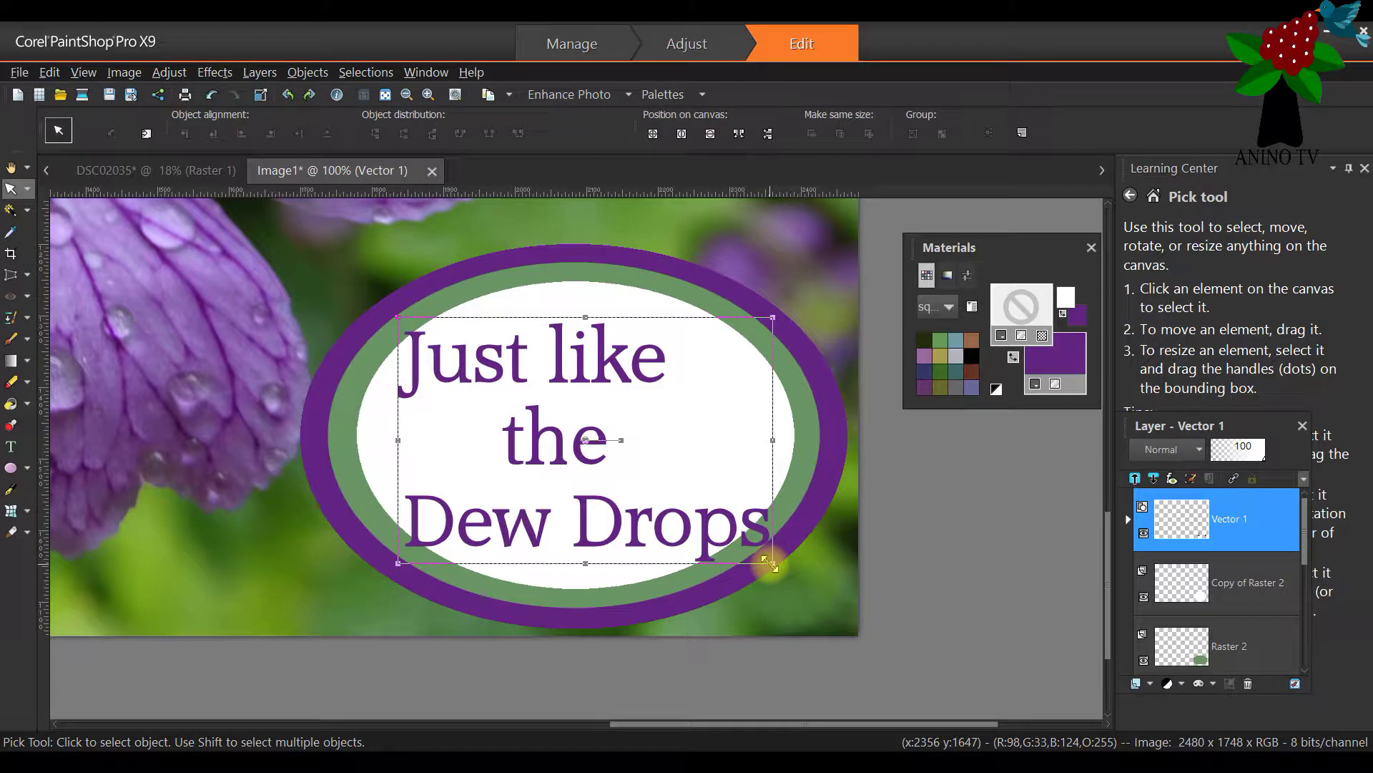
pyautogui.moveTo(772, 562); pyautogui.dragTo(733, 539)
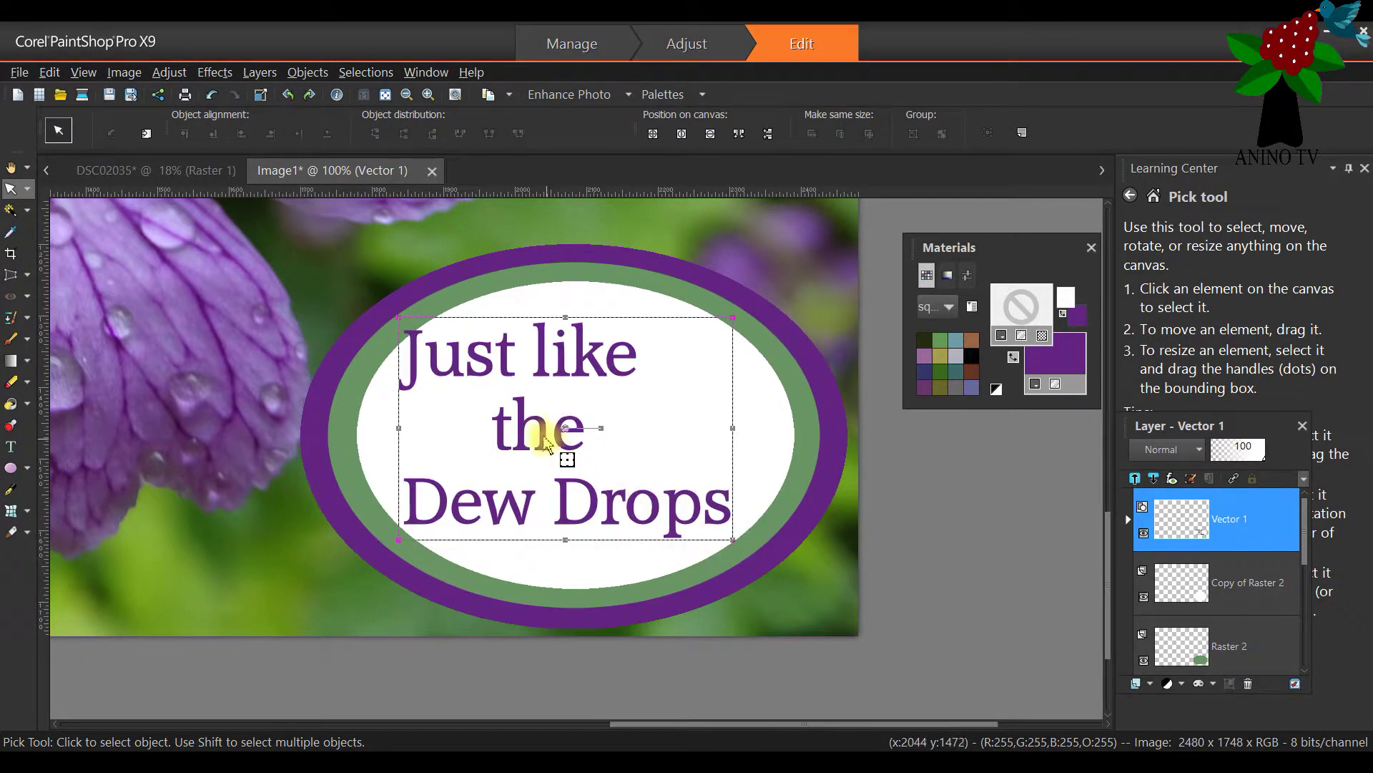
pyautogui.moveTo(543, 429); pyautogui.dragTo(578, 423)
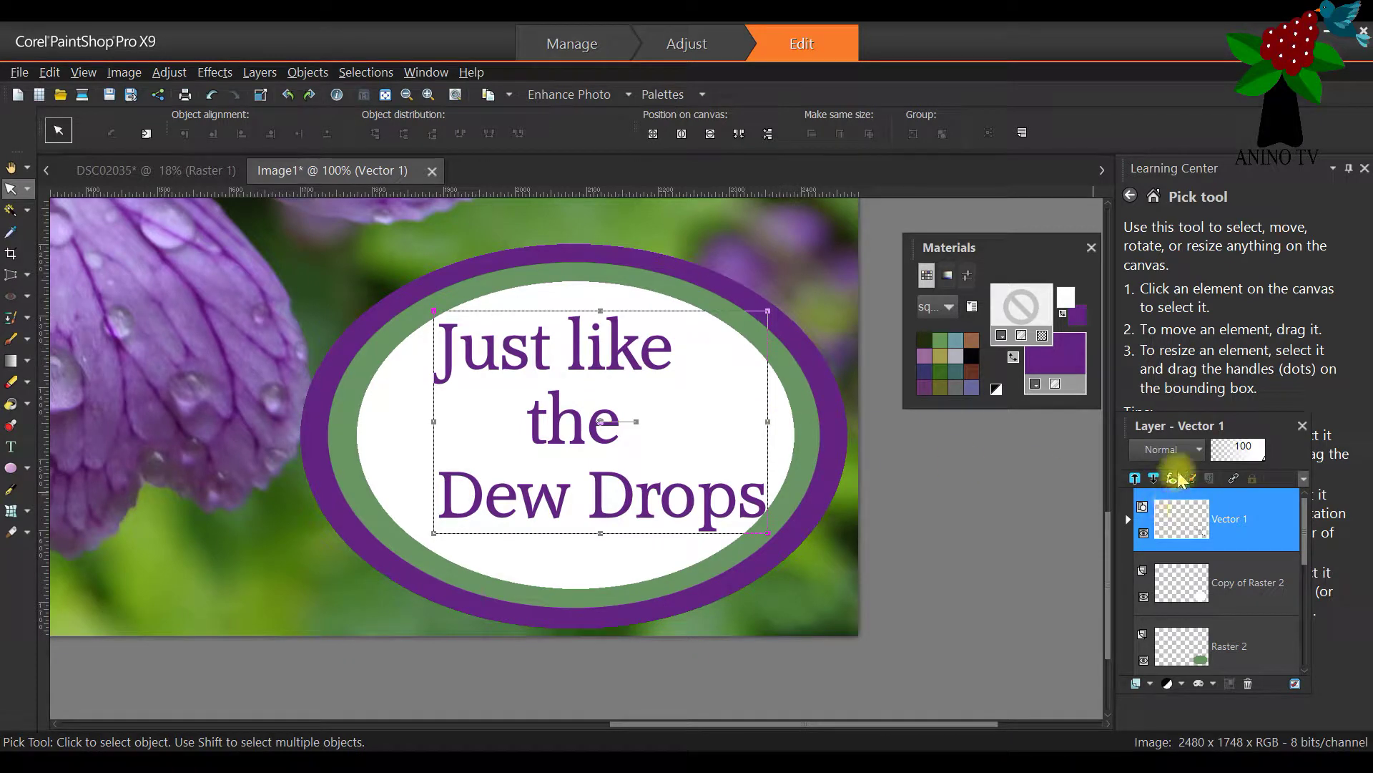
pyautogui.moveTo(1177, 426); pyautogui.dragTo(1136, 439)
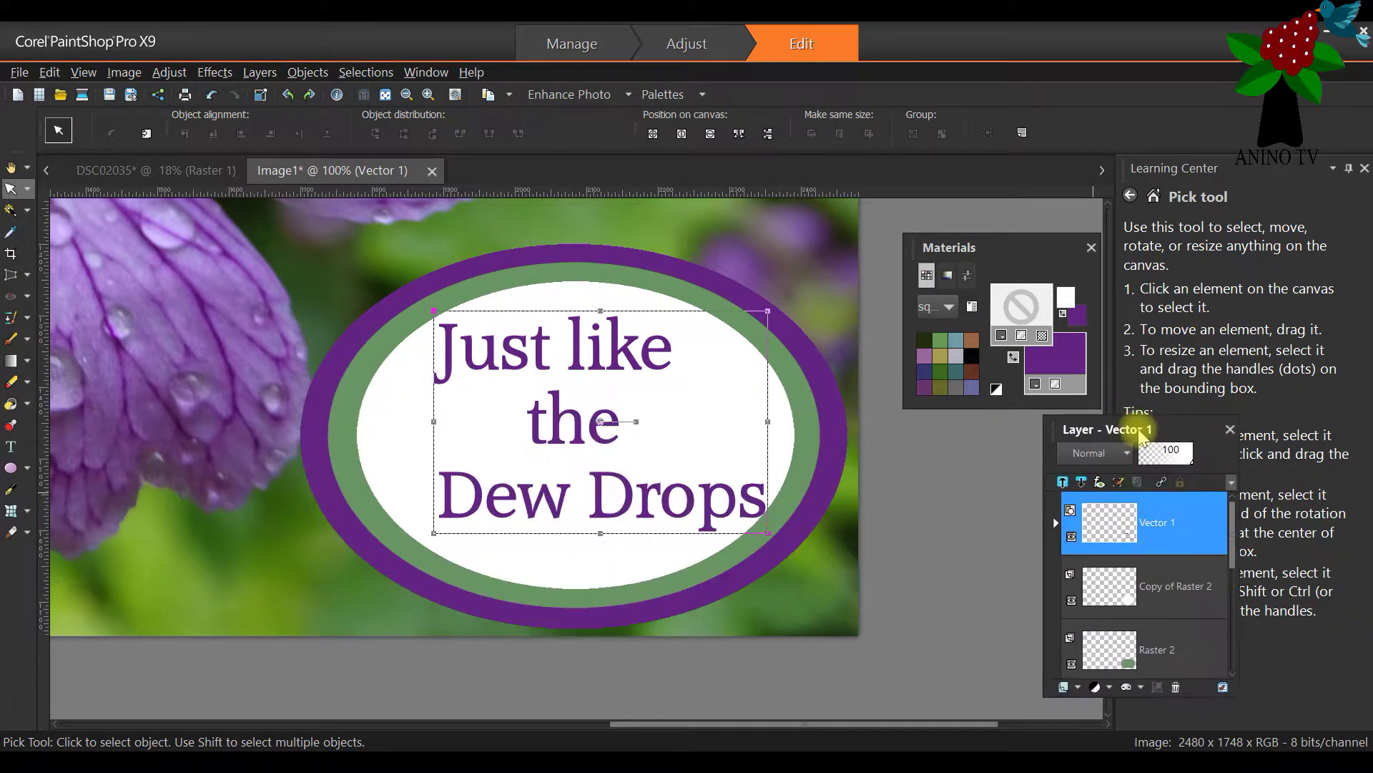
# Indent the "Just like" and "the" lines slightly more, and reposition the text block in the middle of the white ellipse
pyautogui.click(14, 448)
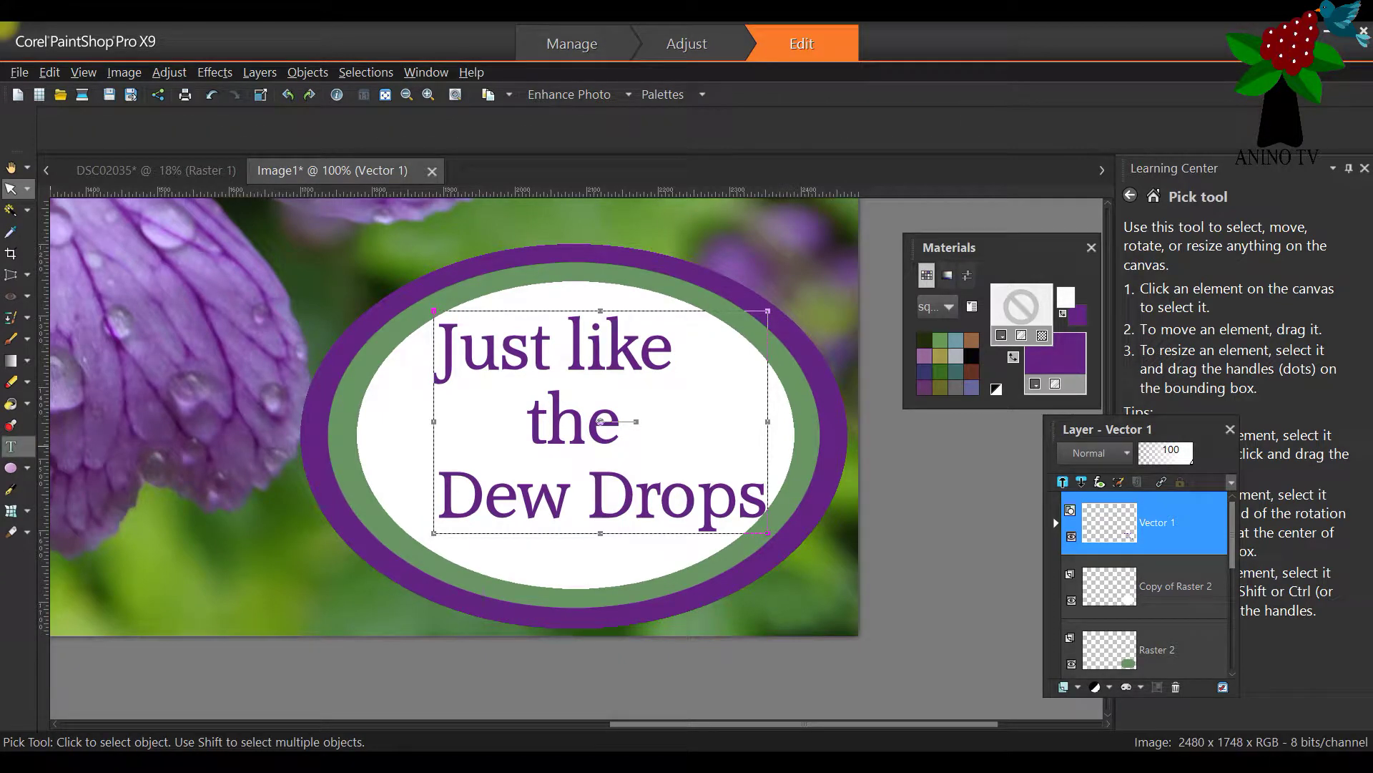
pyautogui.click(445, 351)
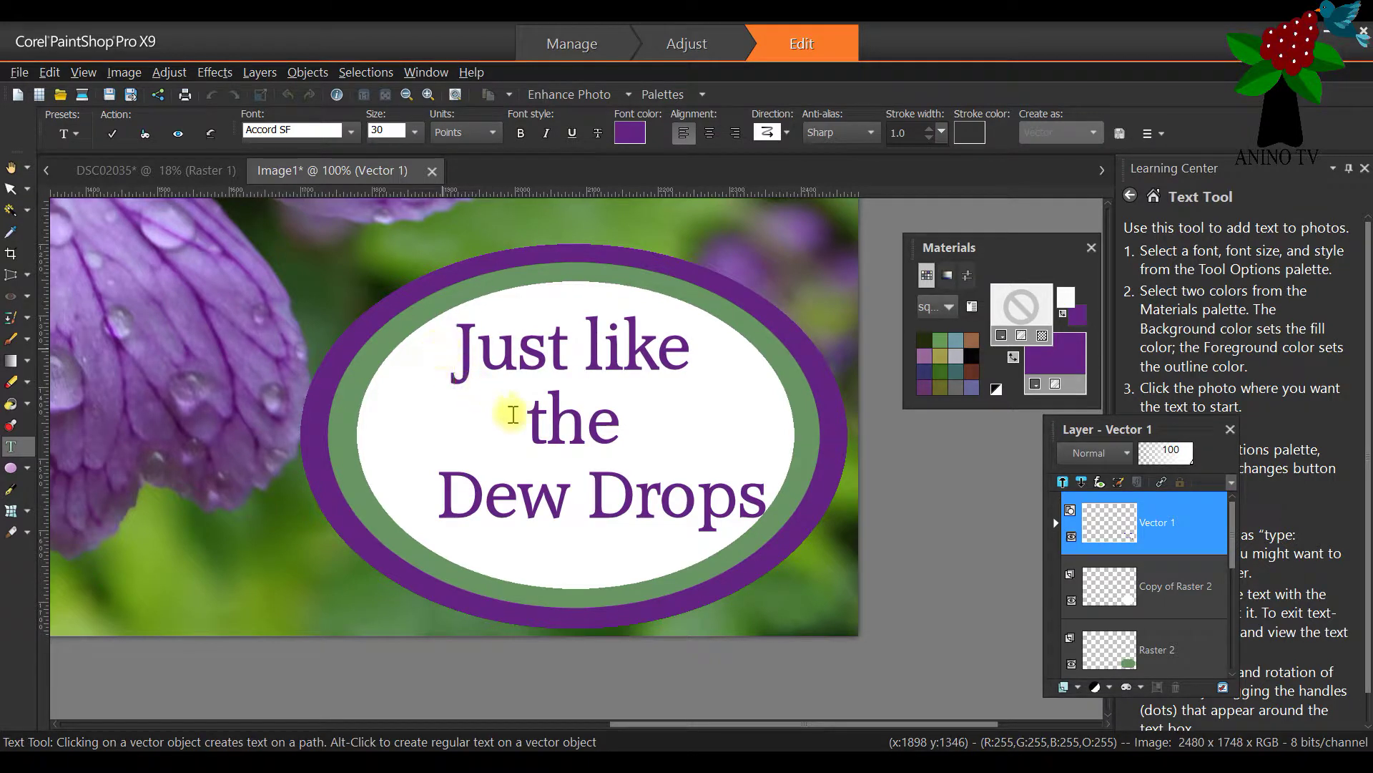
pyautogui.click(526, 415)
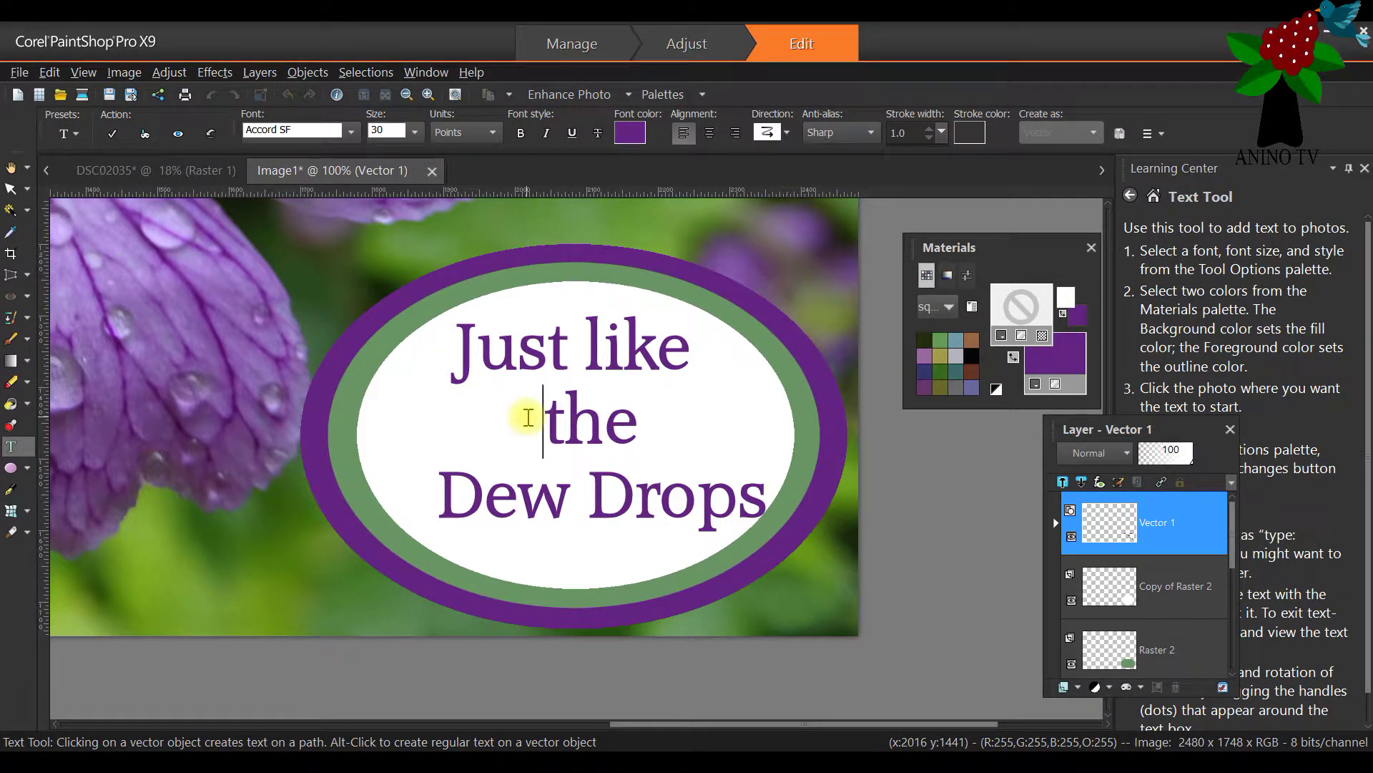
pyautogui.click(11, 188)
pyautogui.click(513, 346)
pyautogui.moveTo(513, 345); pyautogui.dragTo(507, 349)
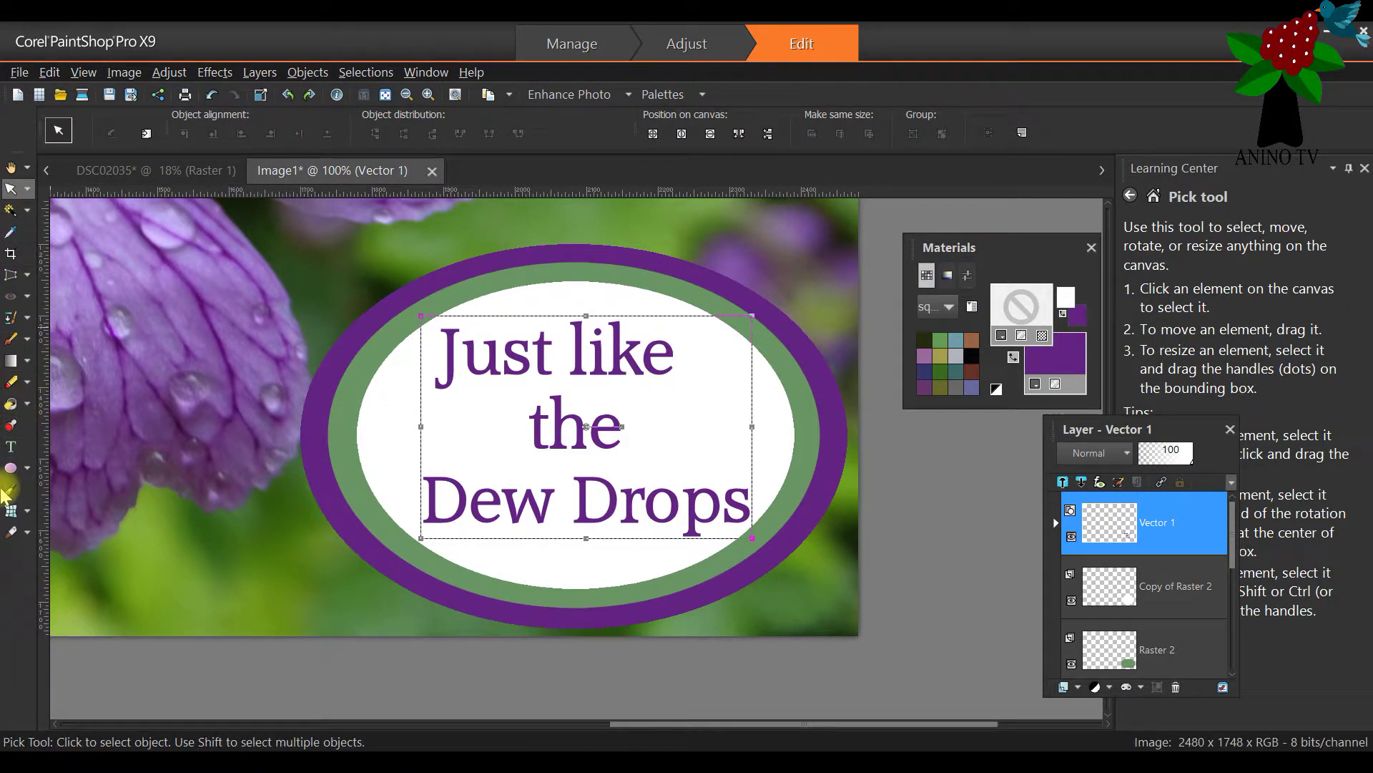
# Select all three lines of the message with the Text tool
pyautogui.click(11, 447)
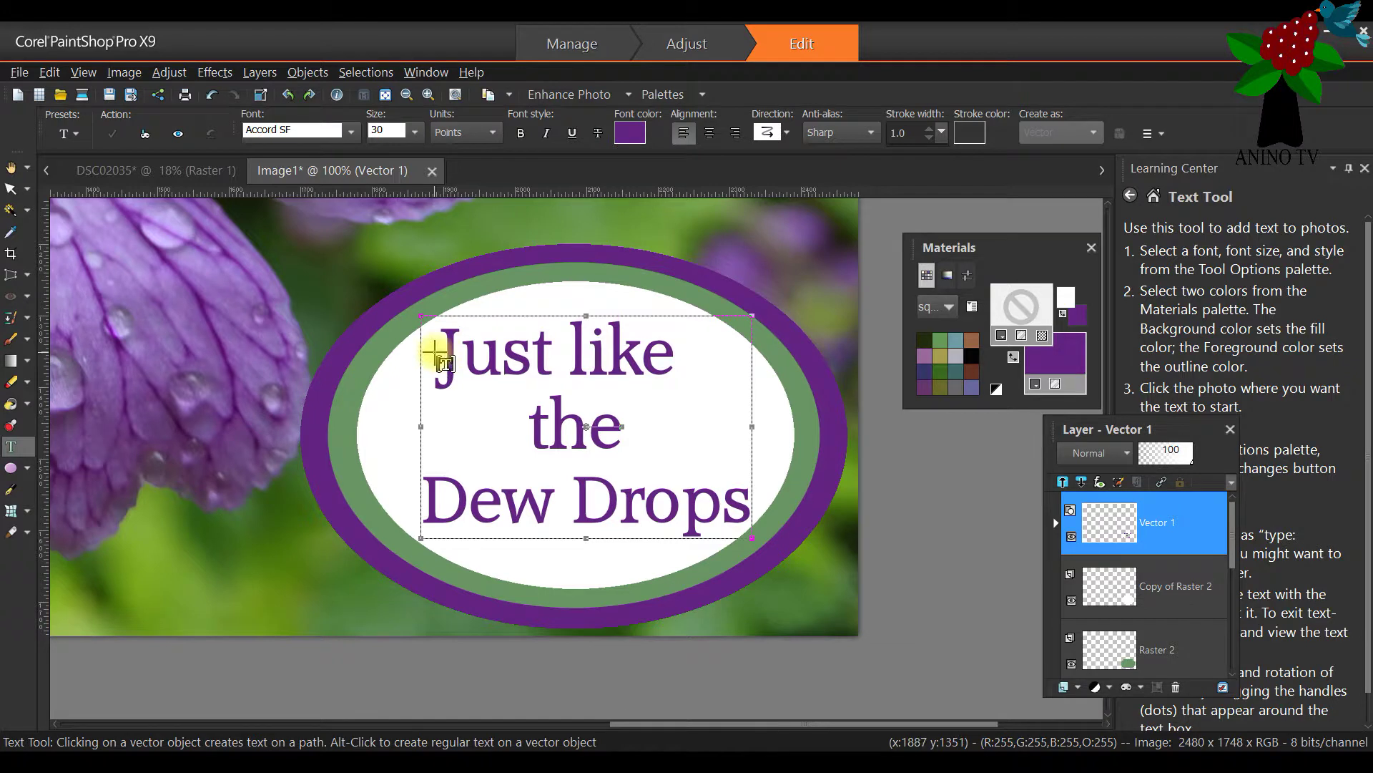
pyautogui.click(732, 500)
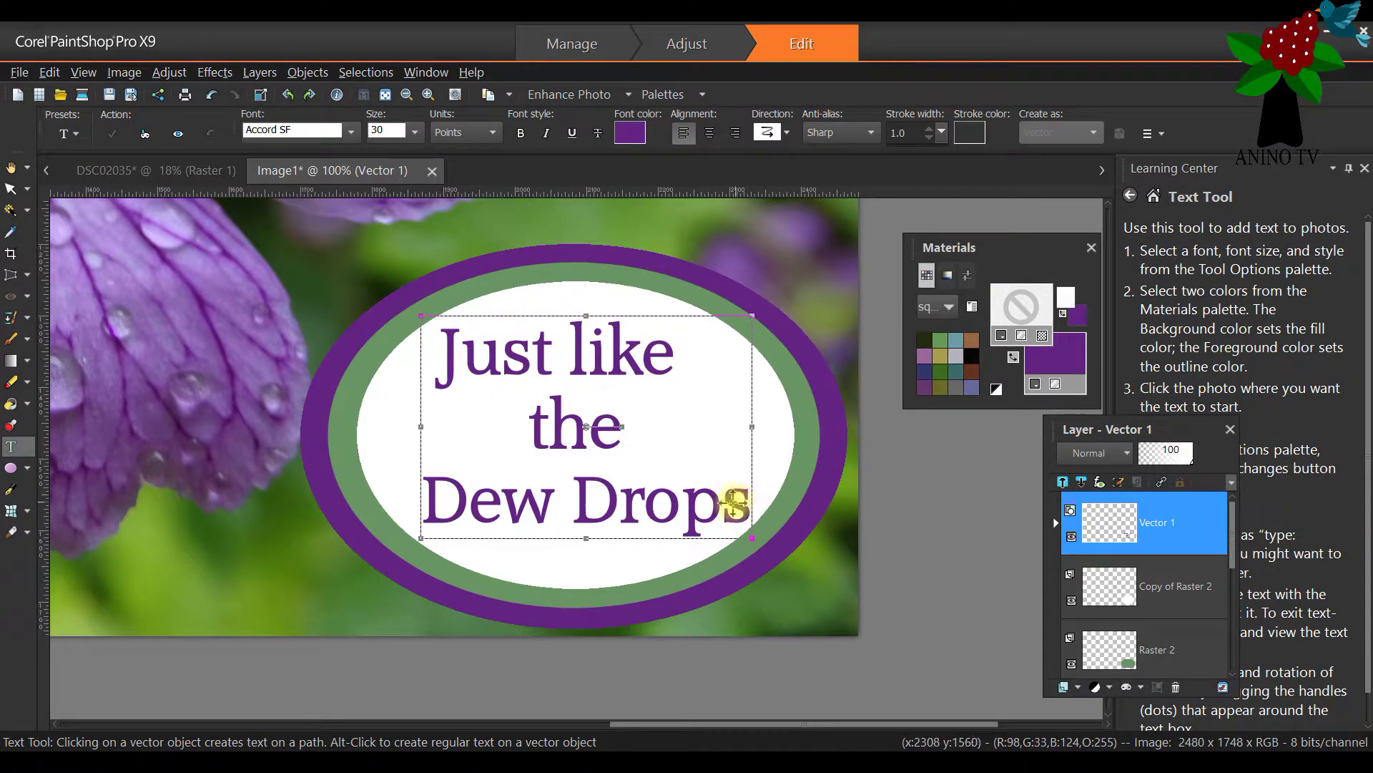
pyautogui.moveTo(748, 500); pyautogui.dragTo(433, 344)
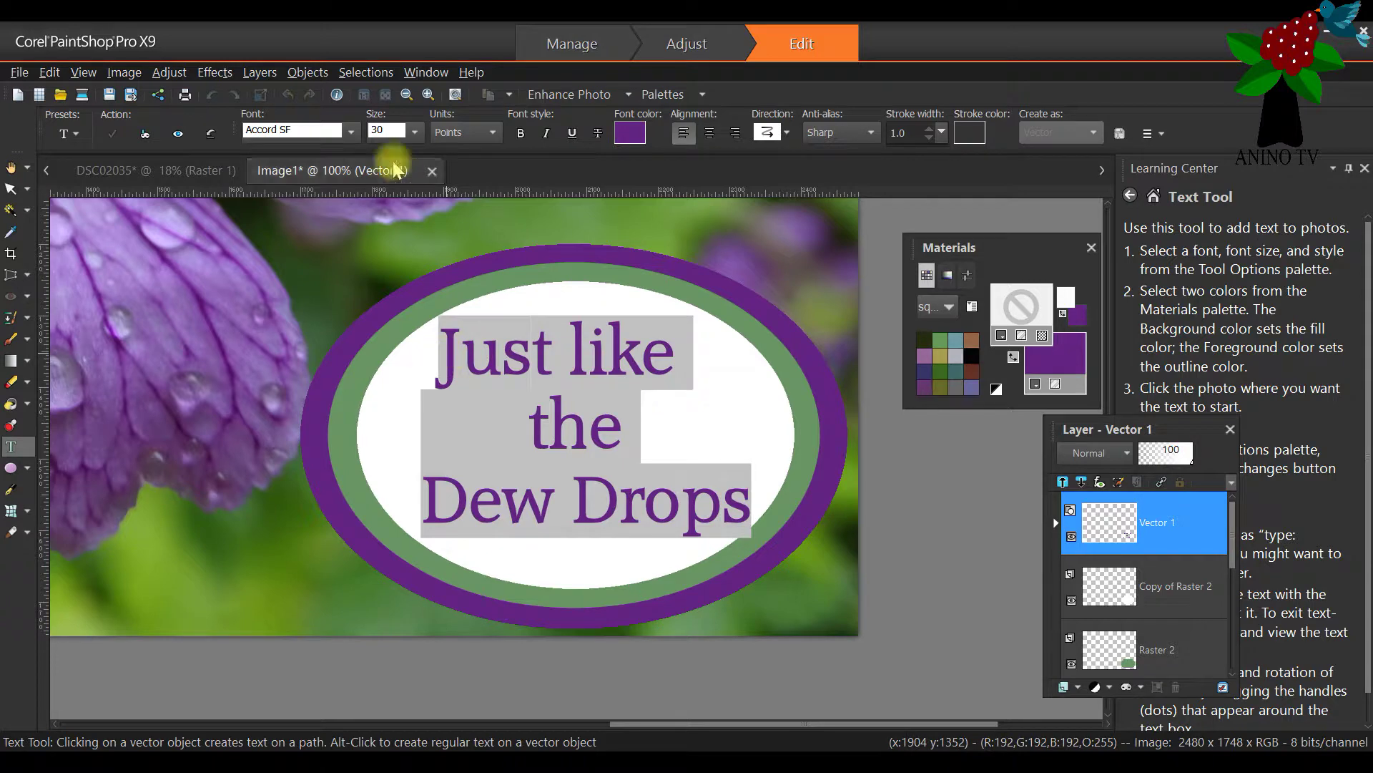
# Preview several fonts on the selected message and try Annie BTN
pyautogui.click(351, 131)
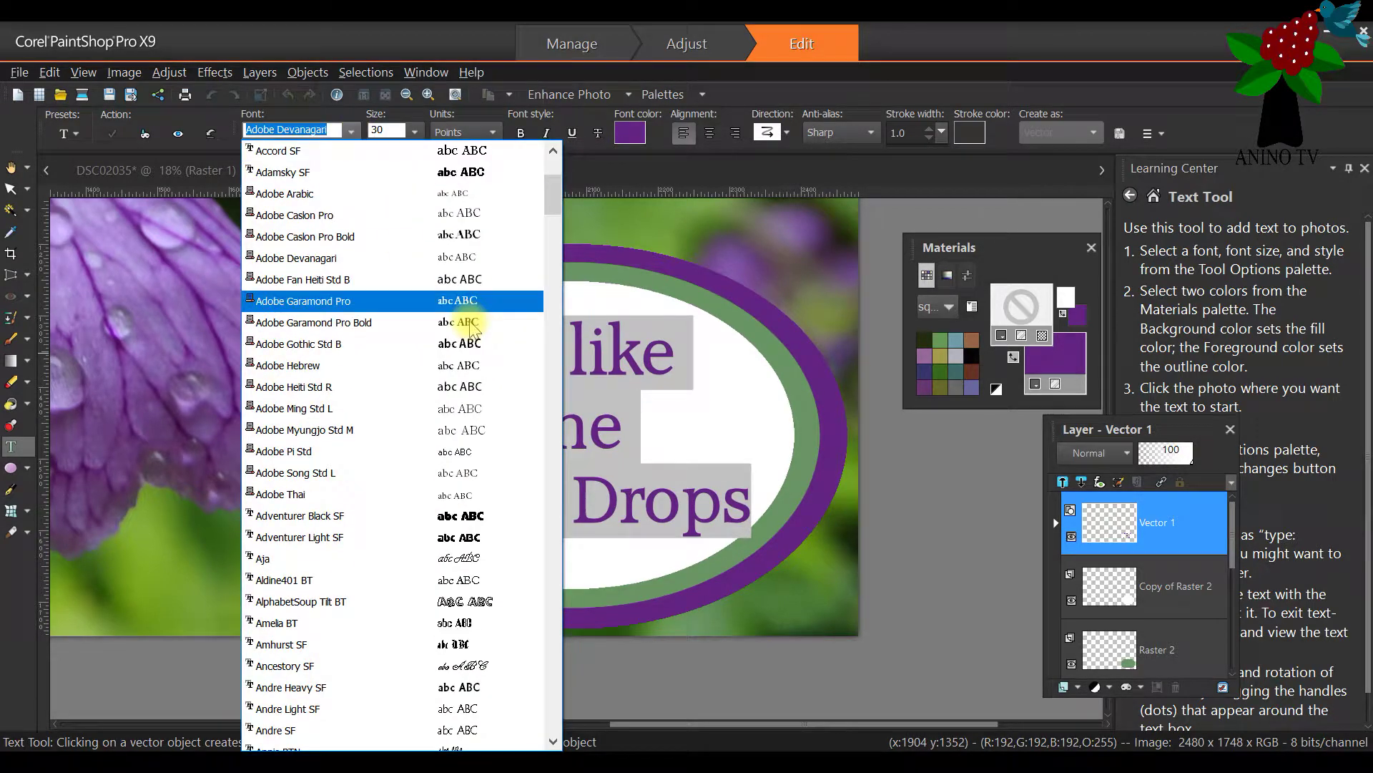
pyautogui.scroll(-3, 454, 337)
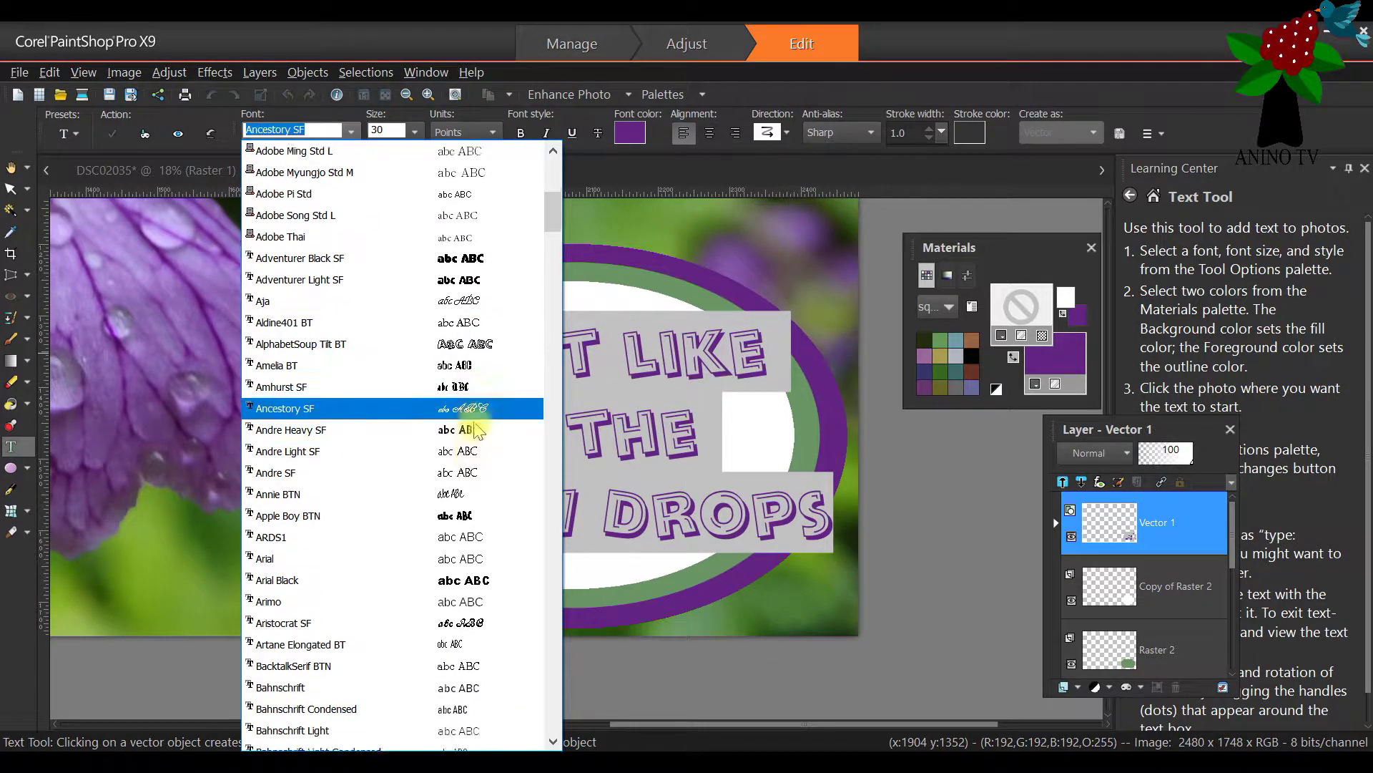
pyautogui.scroll(-3, 473, 412)
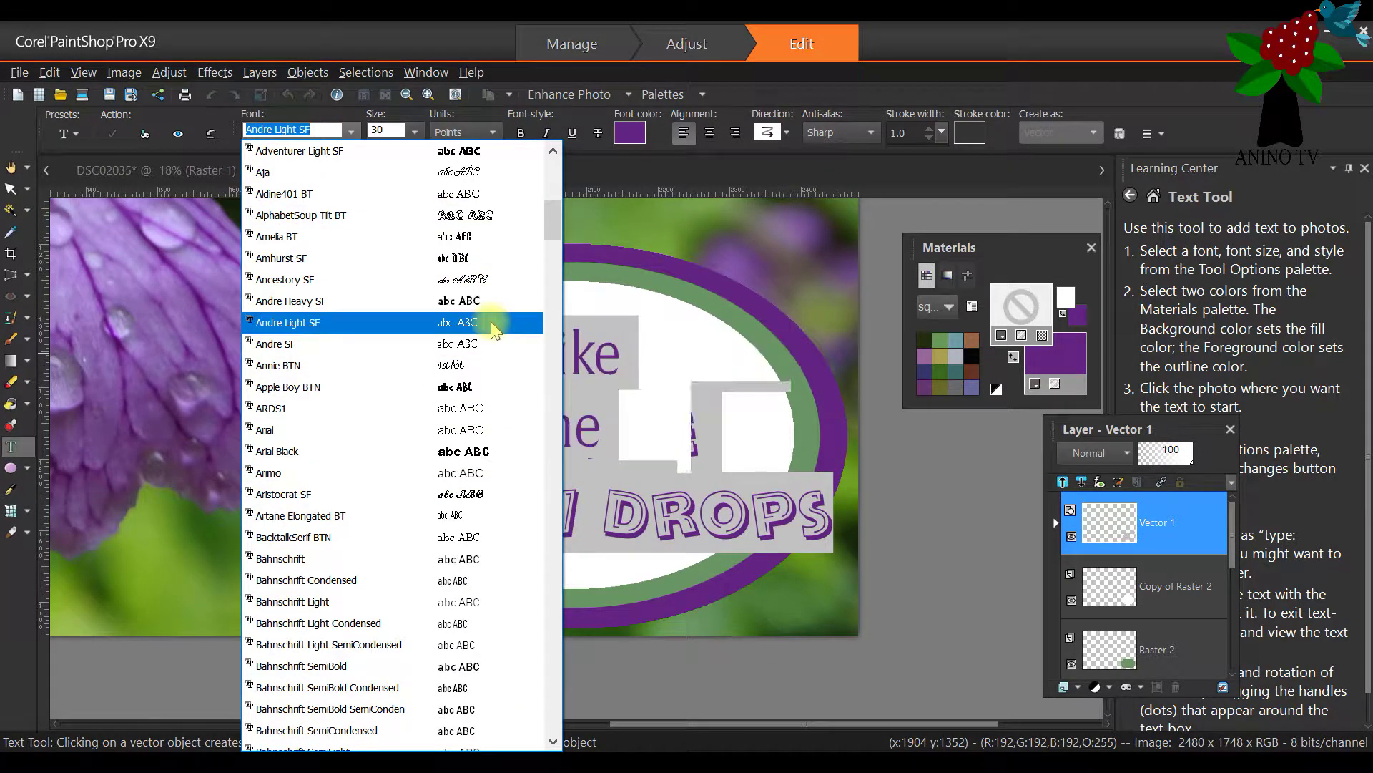
pyautogui.click(659, 724)
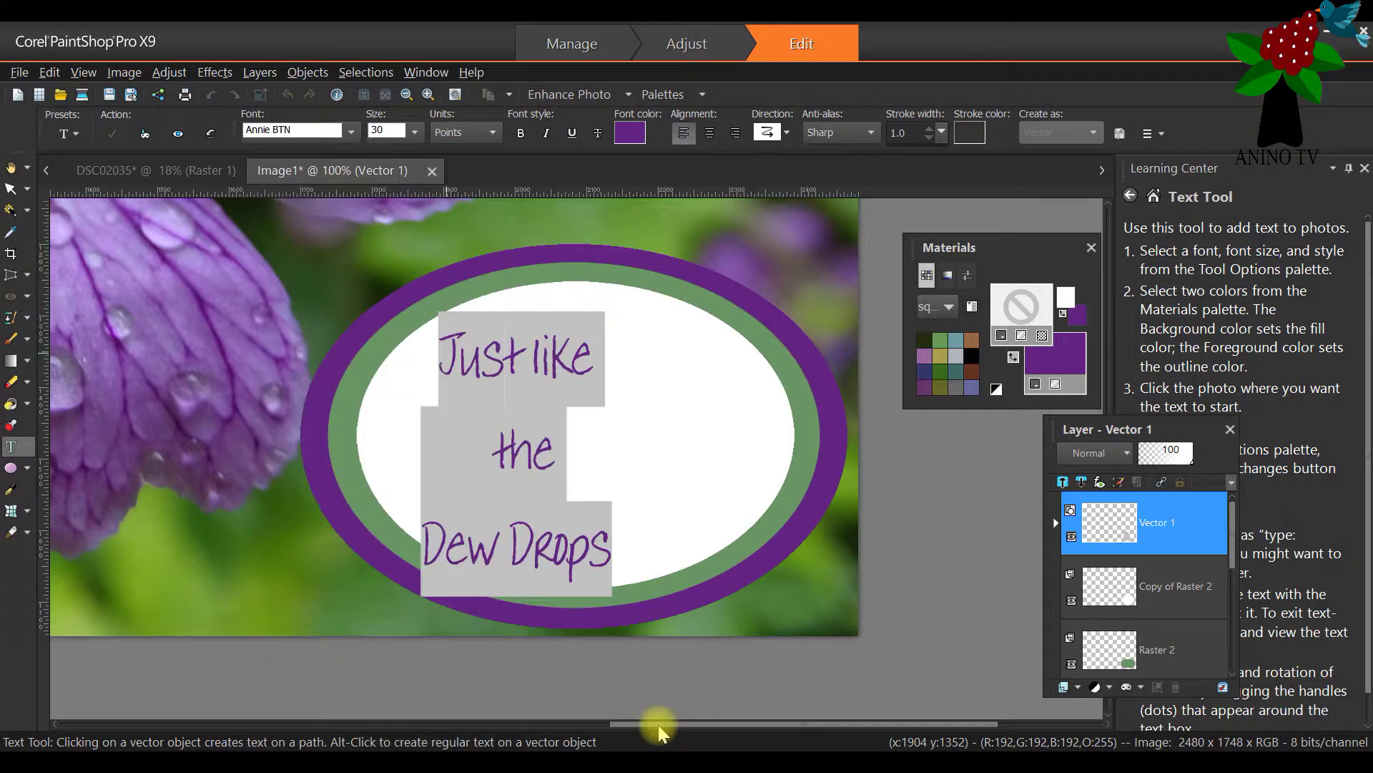
# Move the Materials and Layer palettes clear of the ellipses and set the selected message's font to Ancestory SF
pyautogui.moveTo(637, 723); pyautogui.dragTo(572, 722)
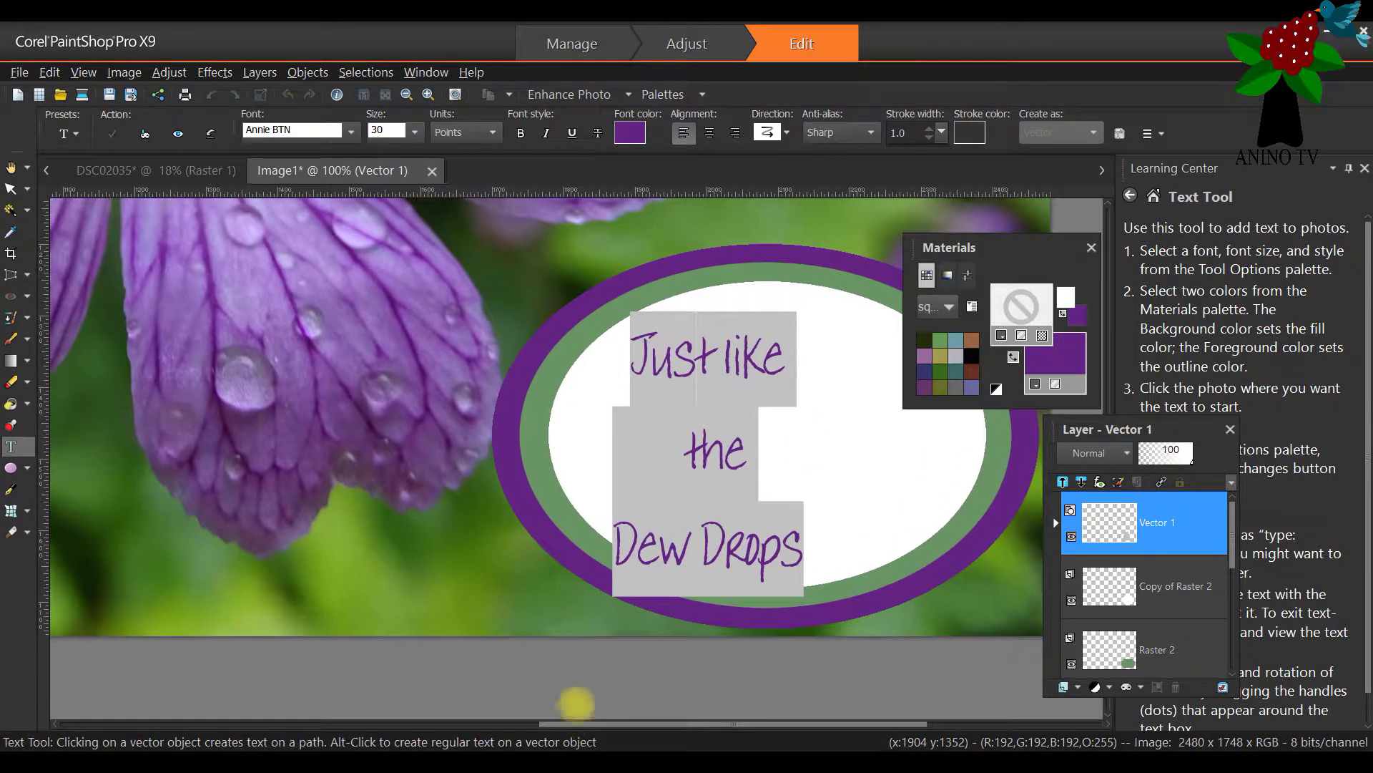
pyautogui.moveTo(1000, 247); pyautogui.dragTo(1184, 204)
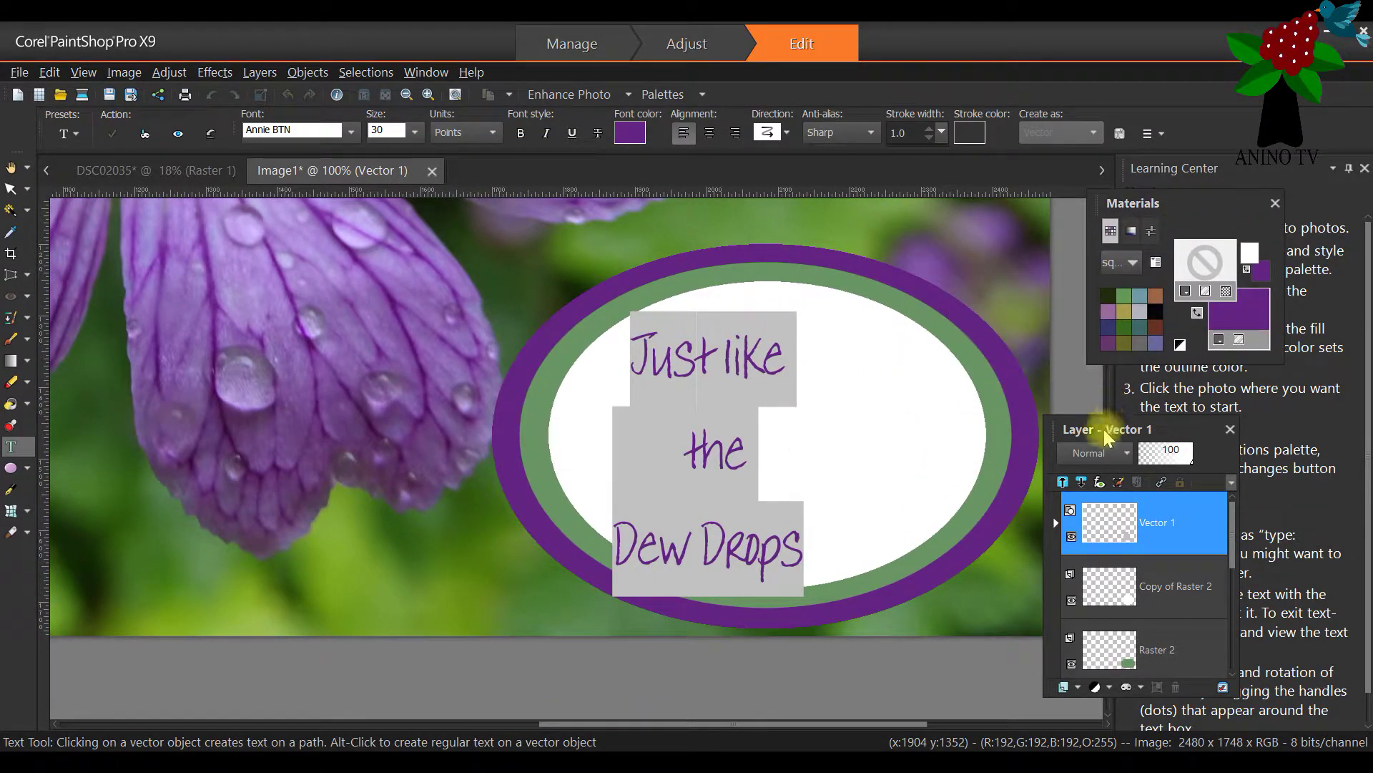
pyautogui.moveTo(1107, 433); pyautogui.dragTo(1198, 384)
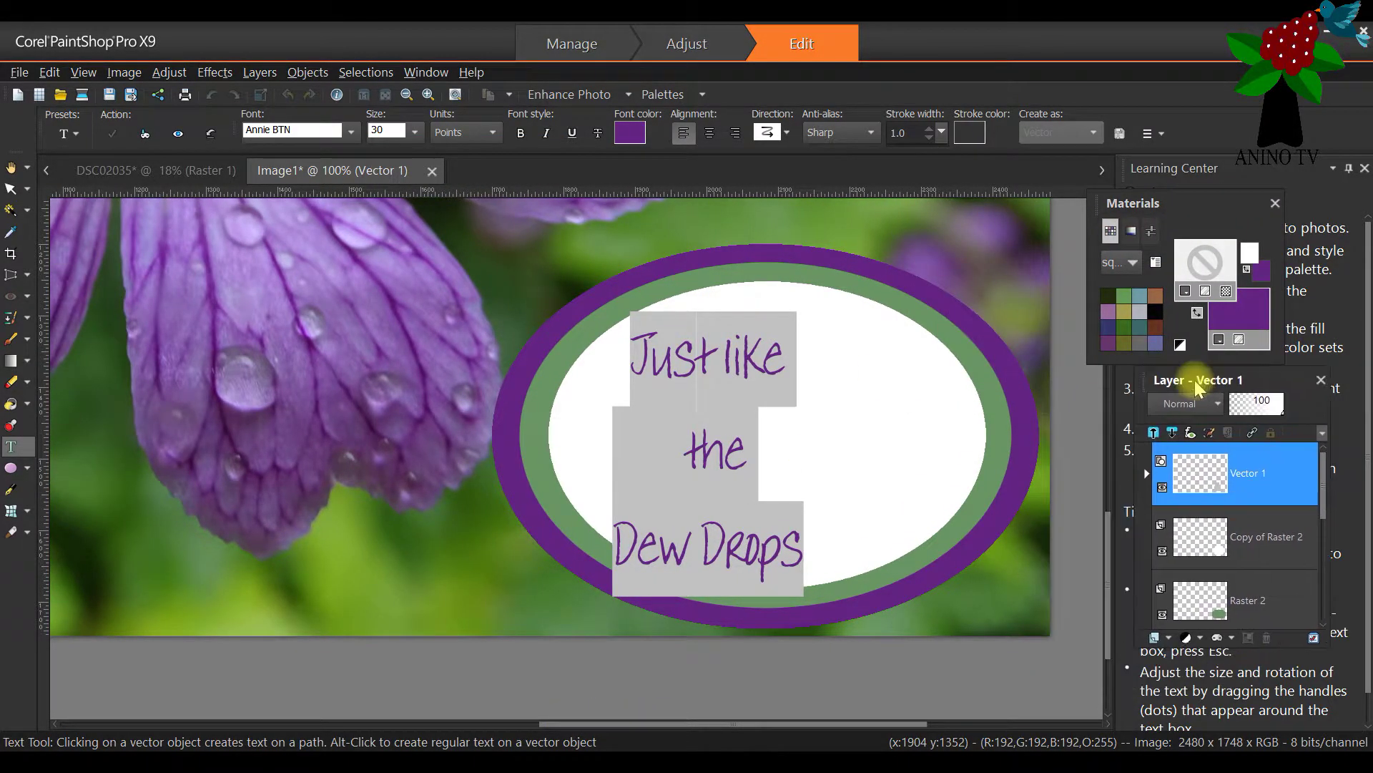
pyautogui.click(352, 132)
pyautogui.scroll(-2, 421, 493)
pyautogui.scroll(-4, 422, 501)
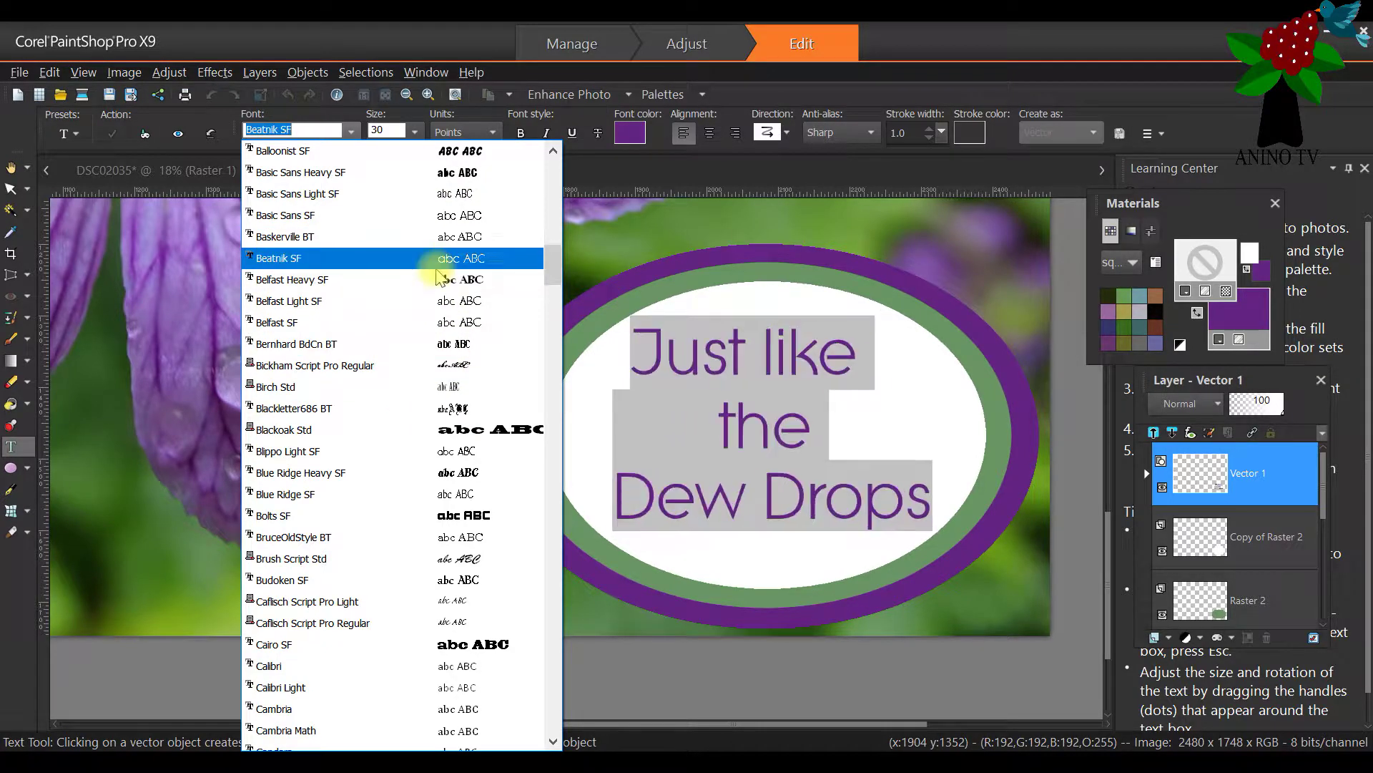
pyautogui.scroll(15, 362, 272)
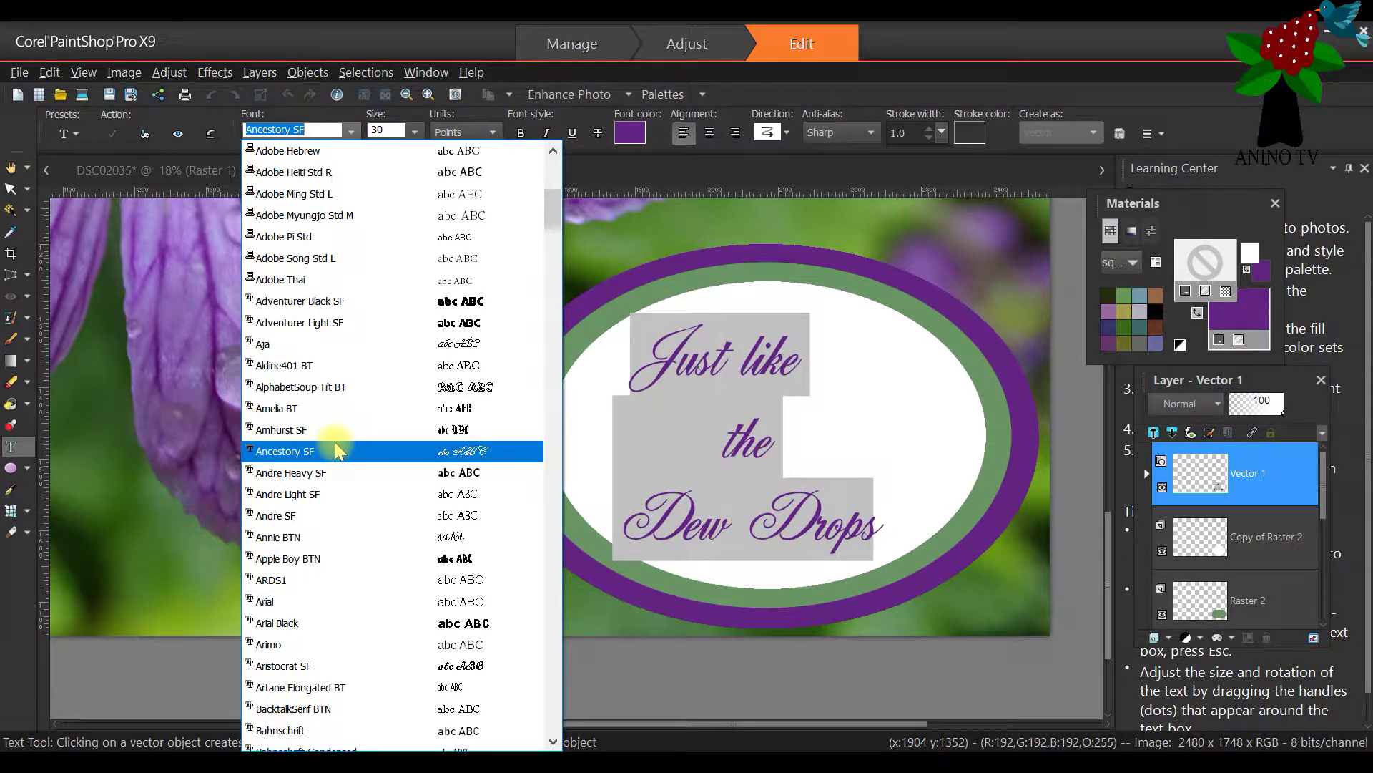
pyautogui.click(336, 450)
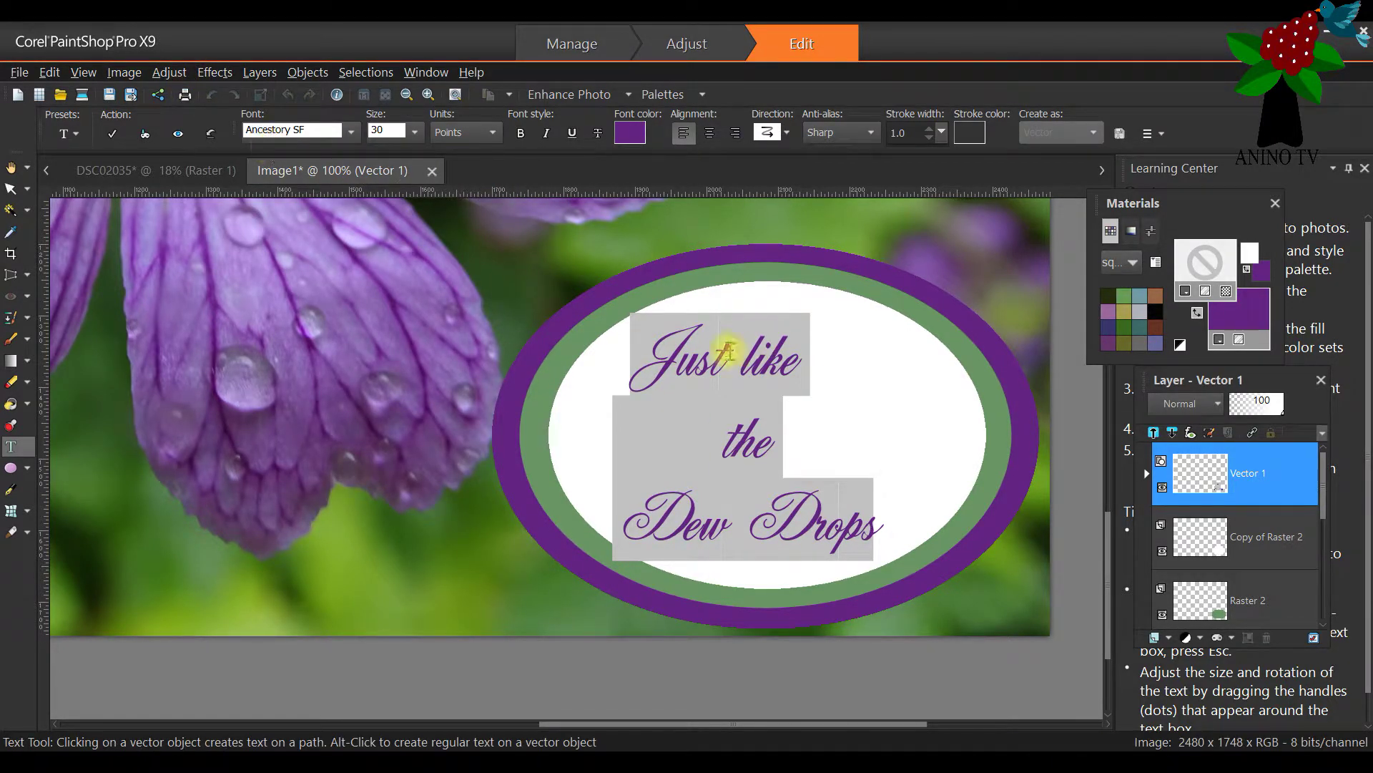
# Enlarge the script message with the Pick tool so it fills more of the white ellipse
pyautogui.click(11, 189)
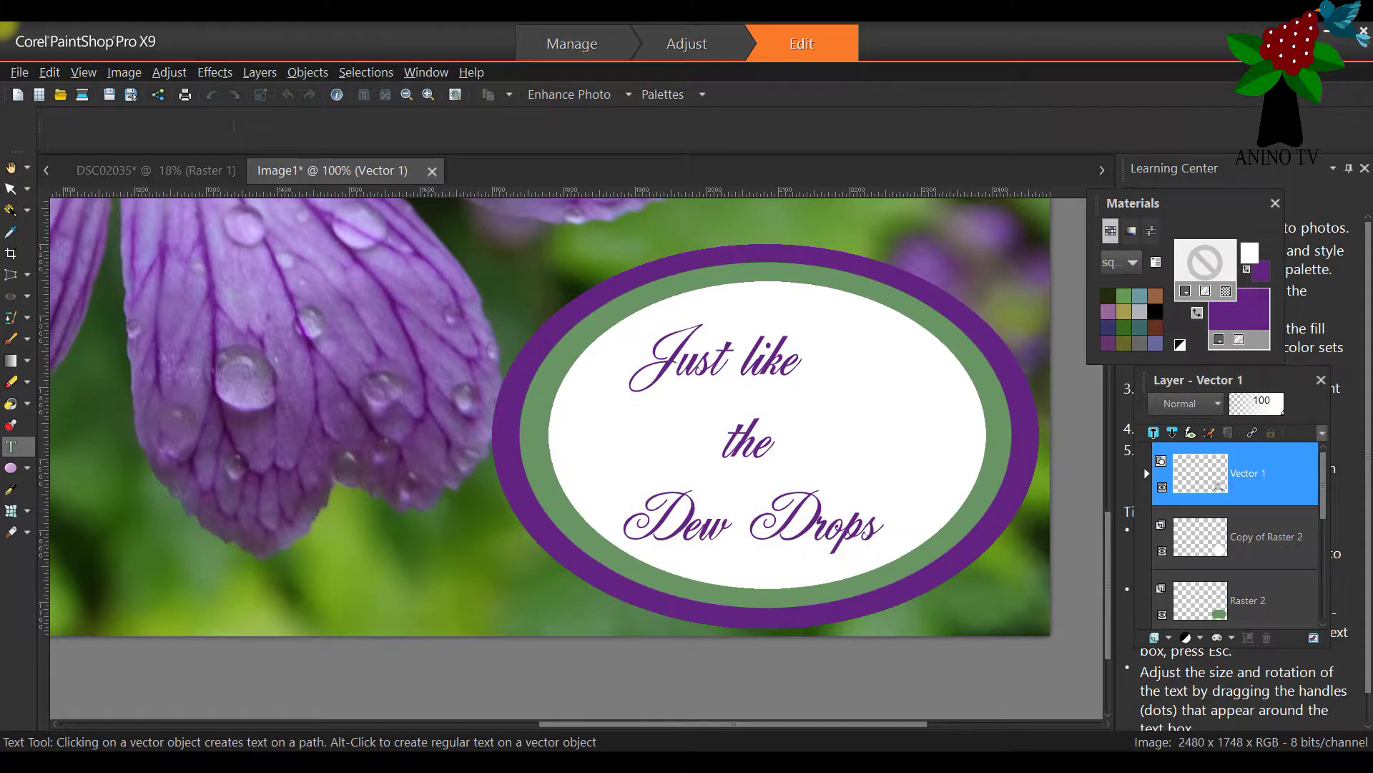
pyautogui.moveTo(885, 313); pyautogui.dragTo(931, 273)
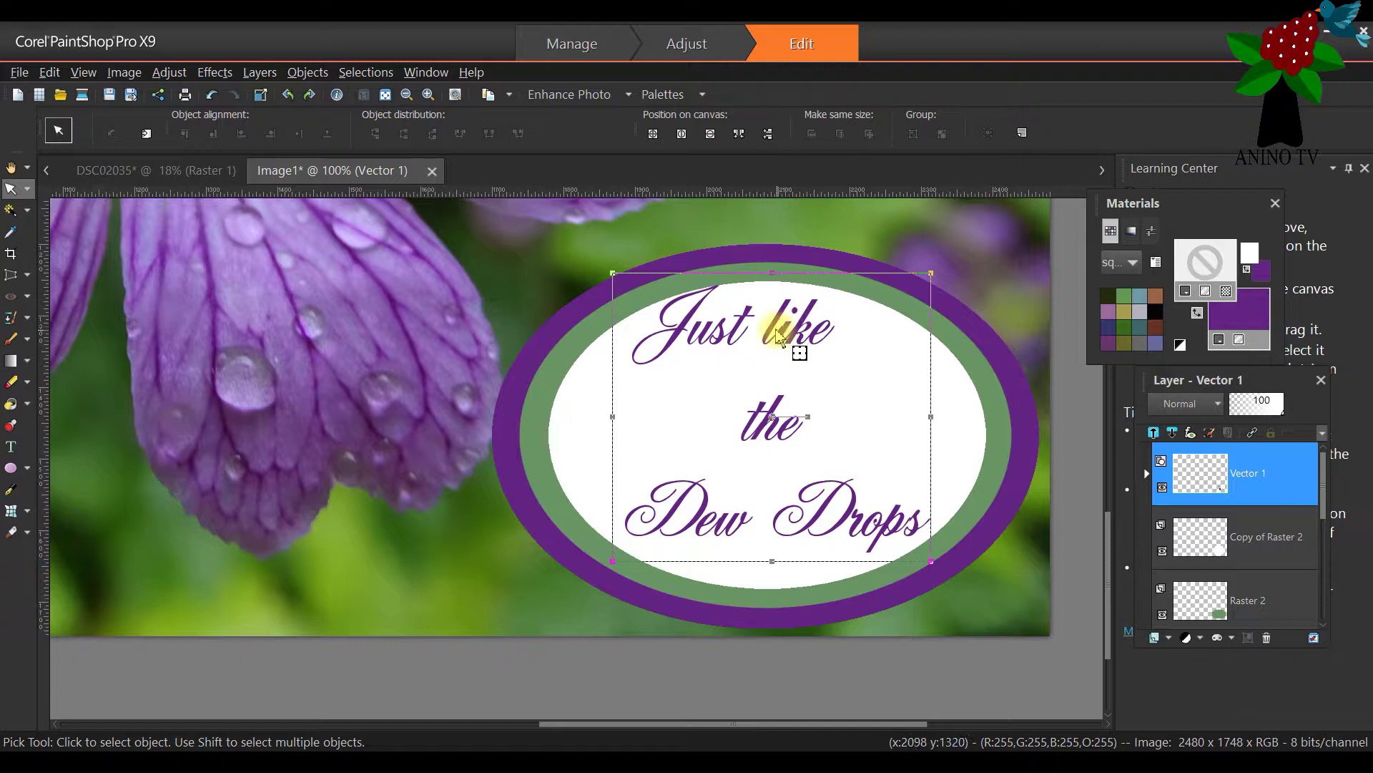
pyautogui.click(789, 332)
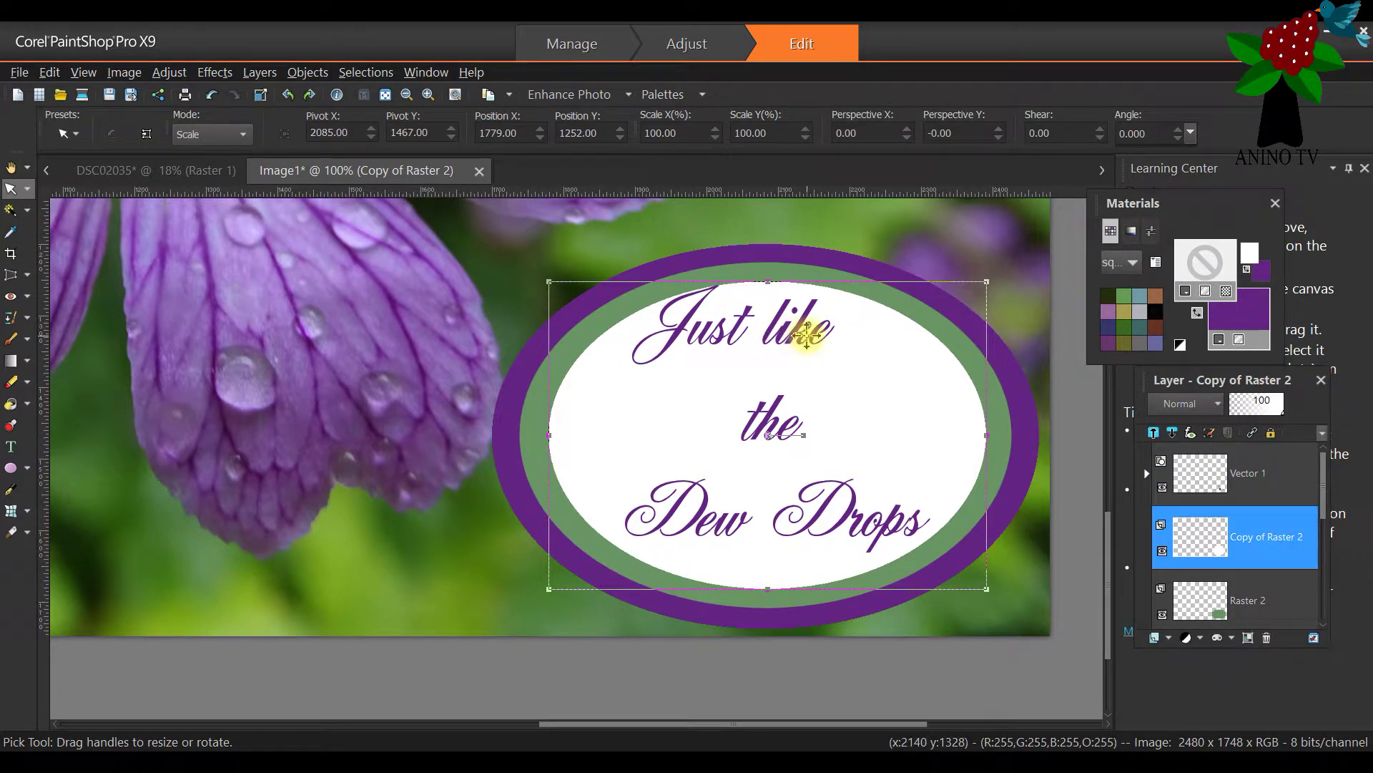
pyautogui.moveTo(807, 333); pyautogui.dragTo(806, 335)
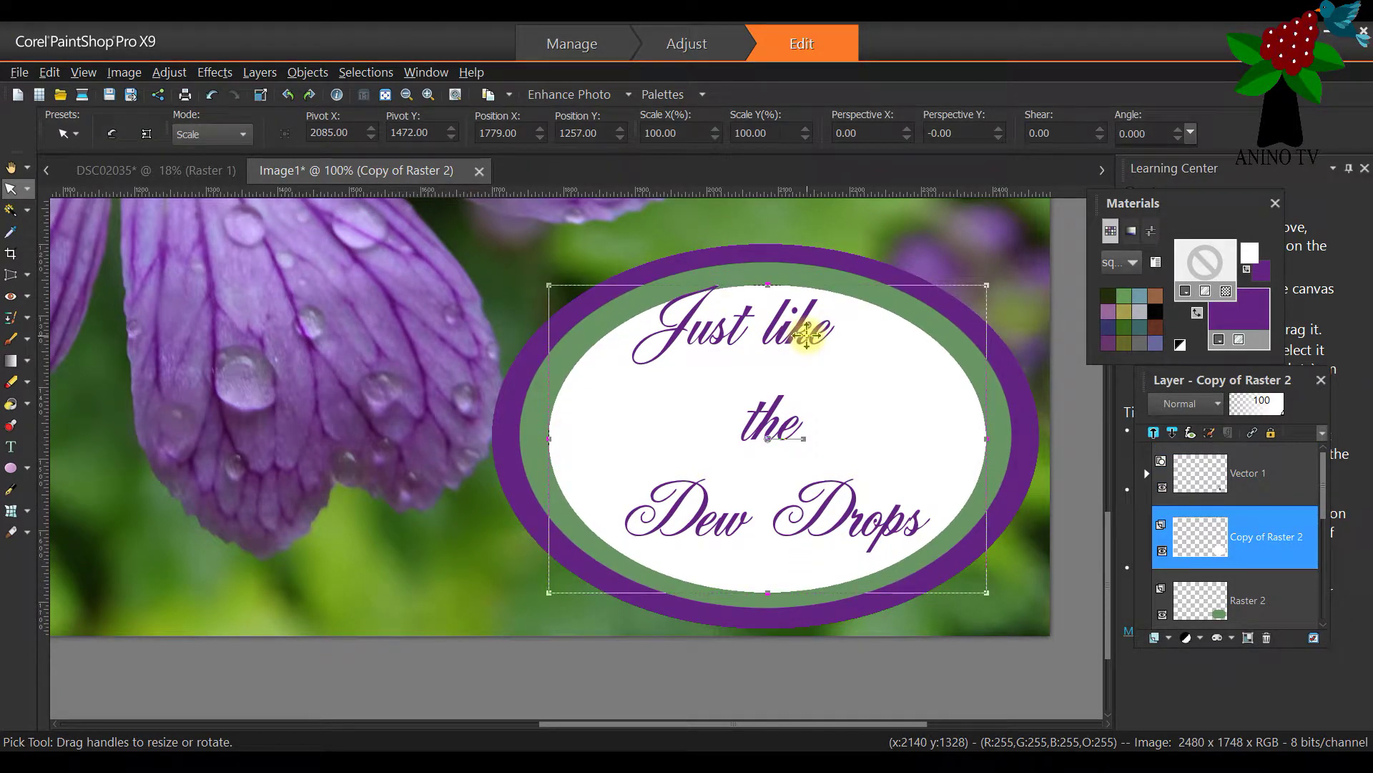
pyautogui.click(49, 72)
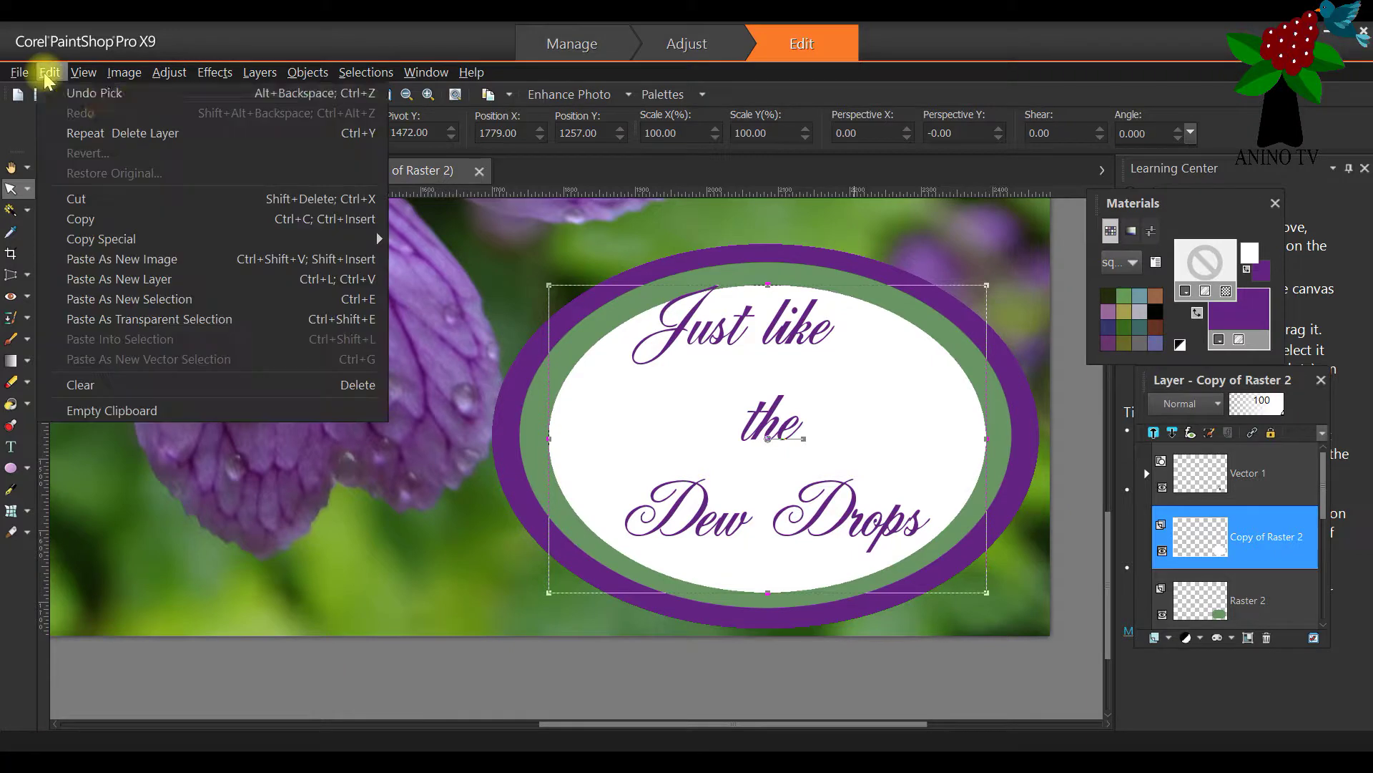
pyautogui.click(97, 93)
pyautogui.click(49, 73)
pyautogui.click(57, 86)
pyautogui.click(49, 72)
pyautogui.click(56, 86)
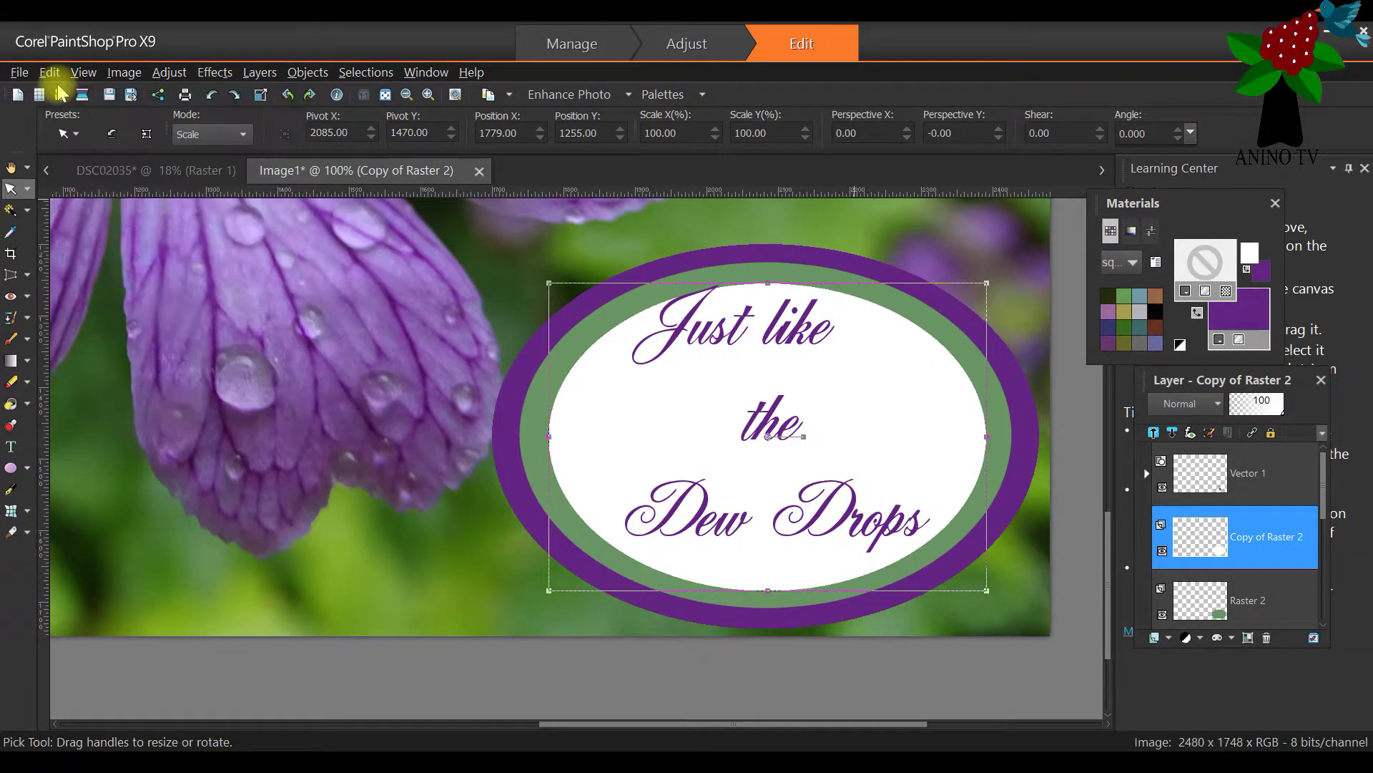
pyautogui.click(49, 72)
pyautogui.click(57, 86)
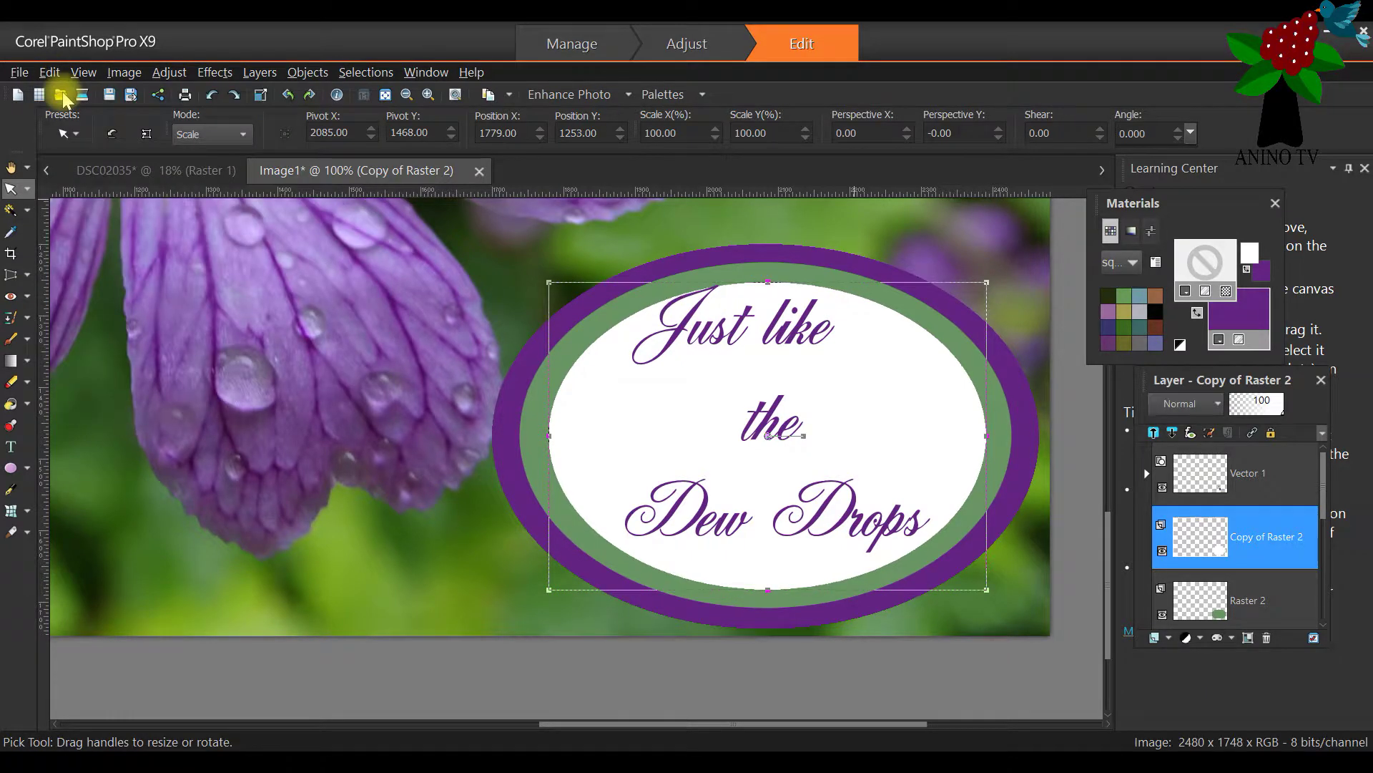
pyautogui.click(49, 72)
pyautogui.click(57, 86)
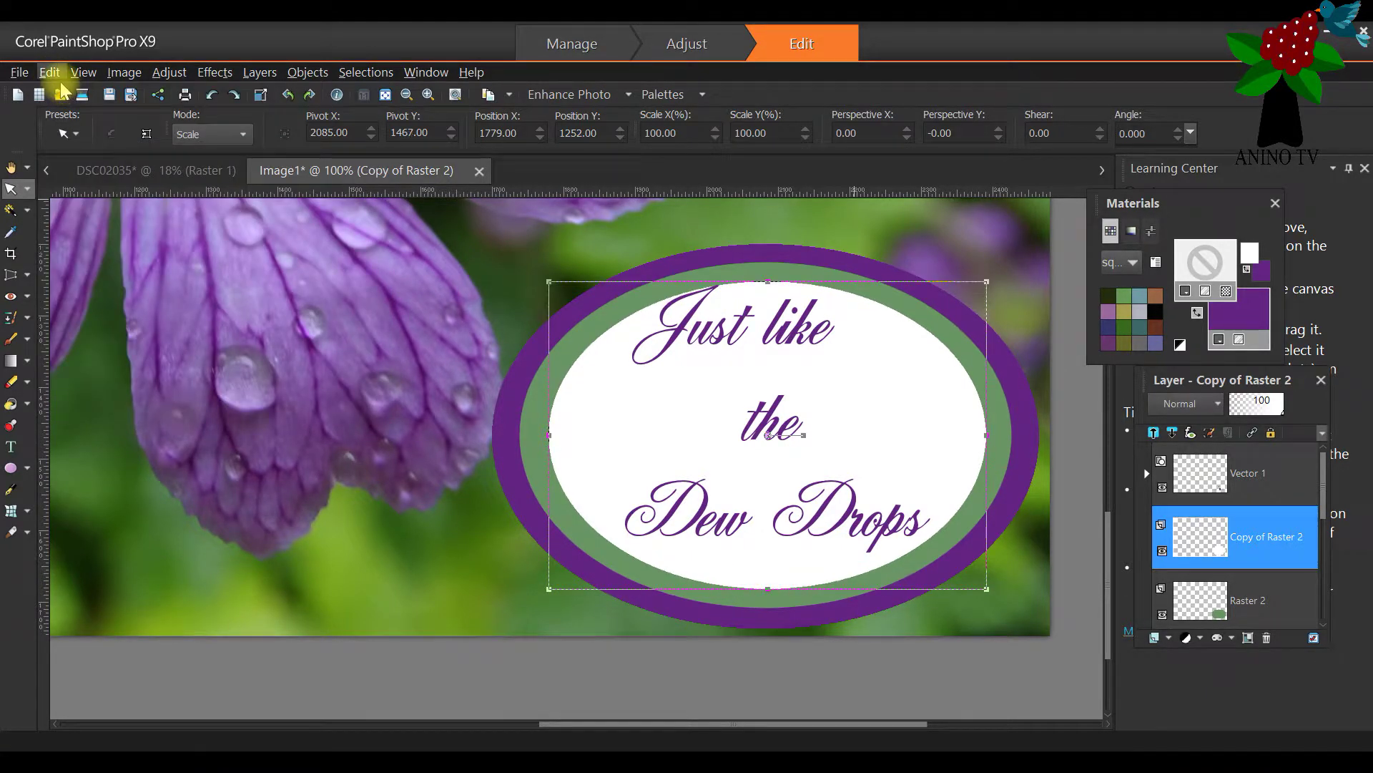
# Undo the last layer selection to return to the Vector 1 layer, and shift the message slightly down and right within the white ellipse
pyautogui.click(49, 72)
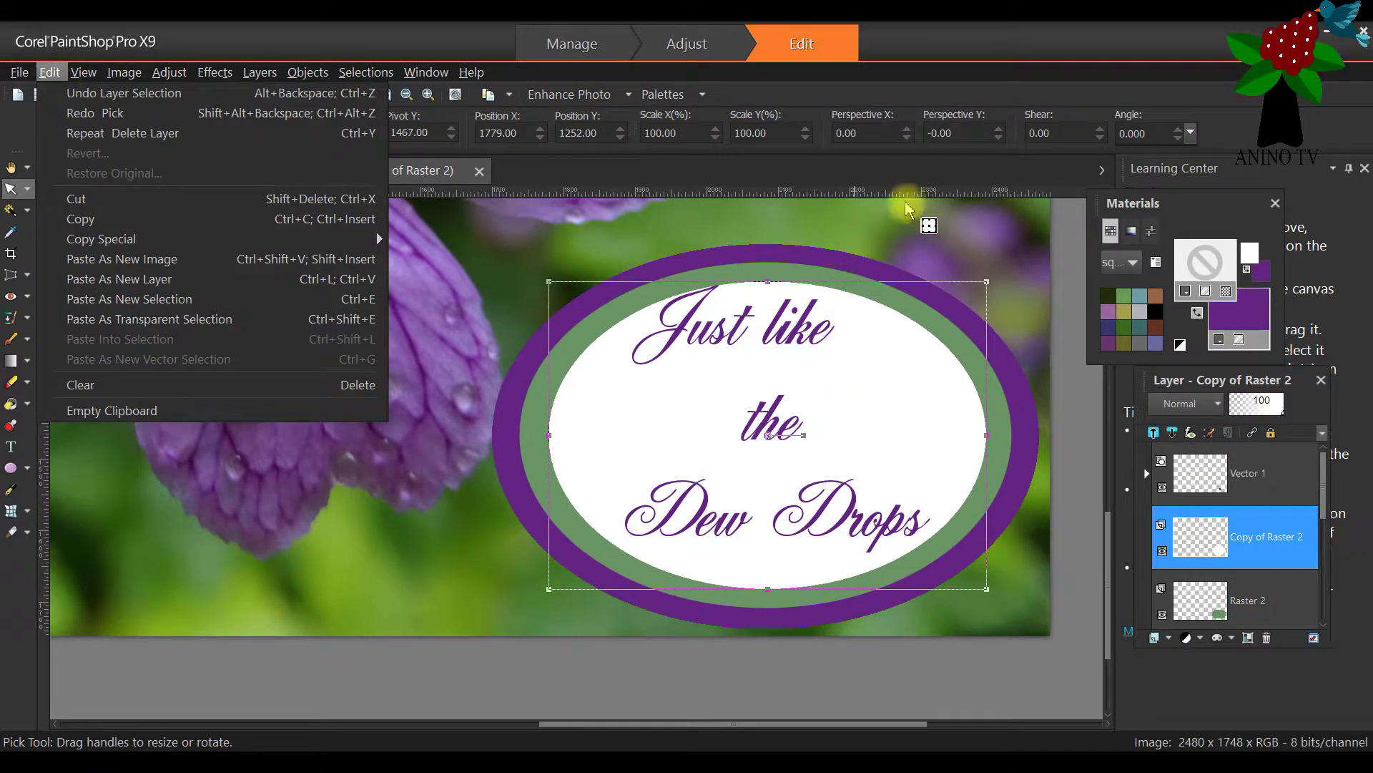
pyautogui.click(107, 93)
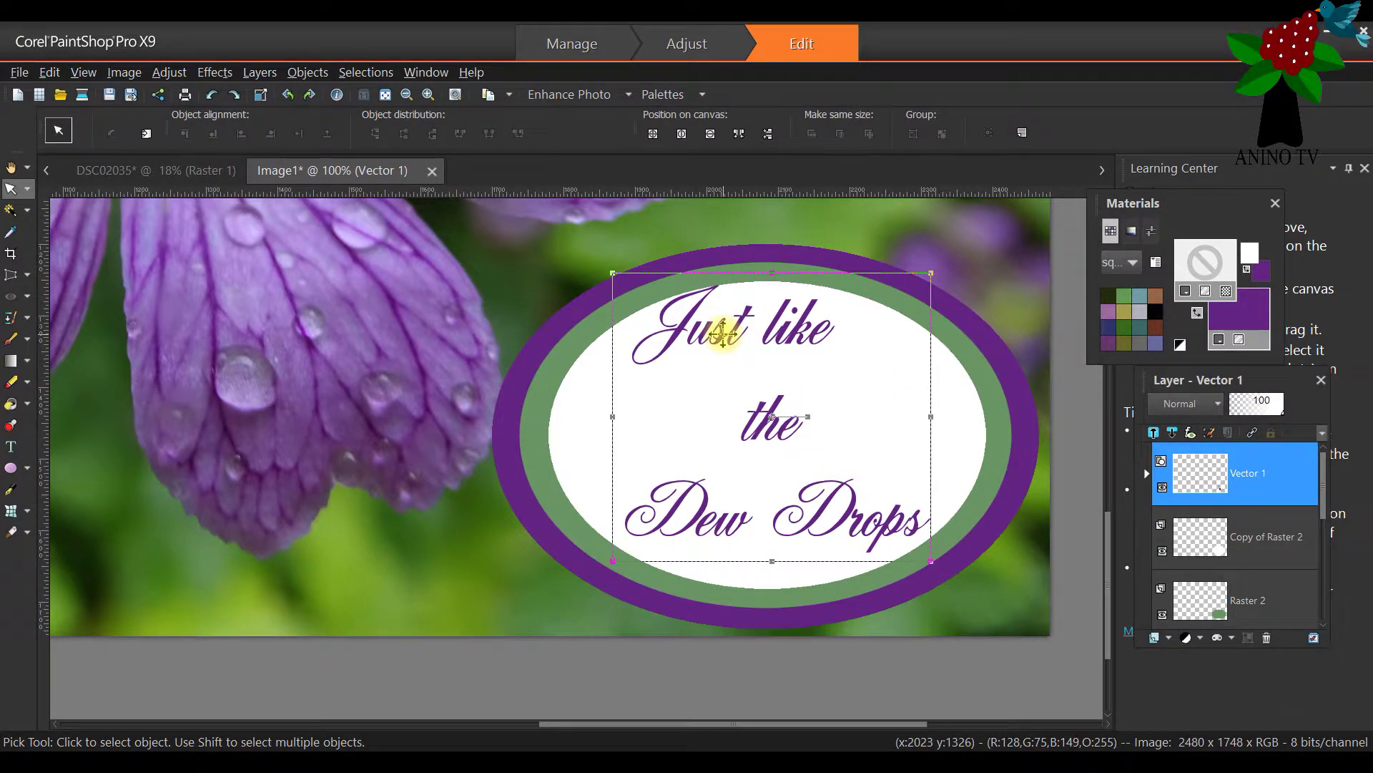
pyautogui.moveTo(722, 333); pyautogui.dragTo(727, 341)
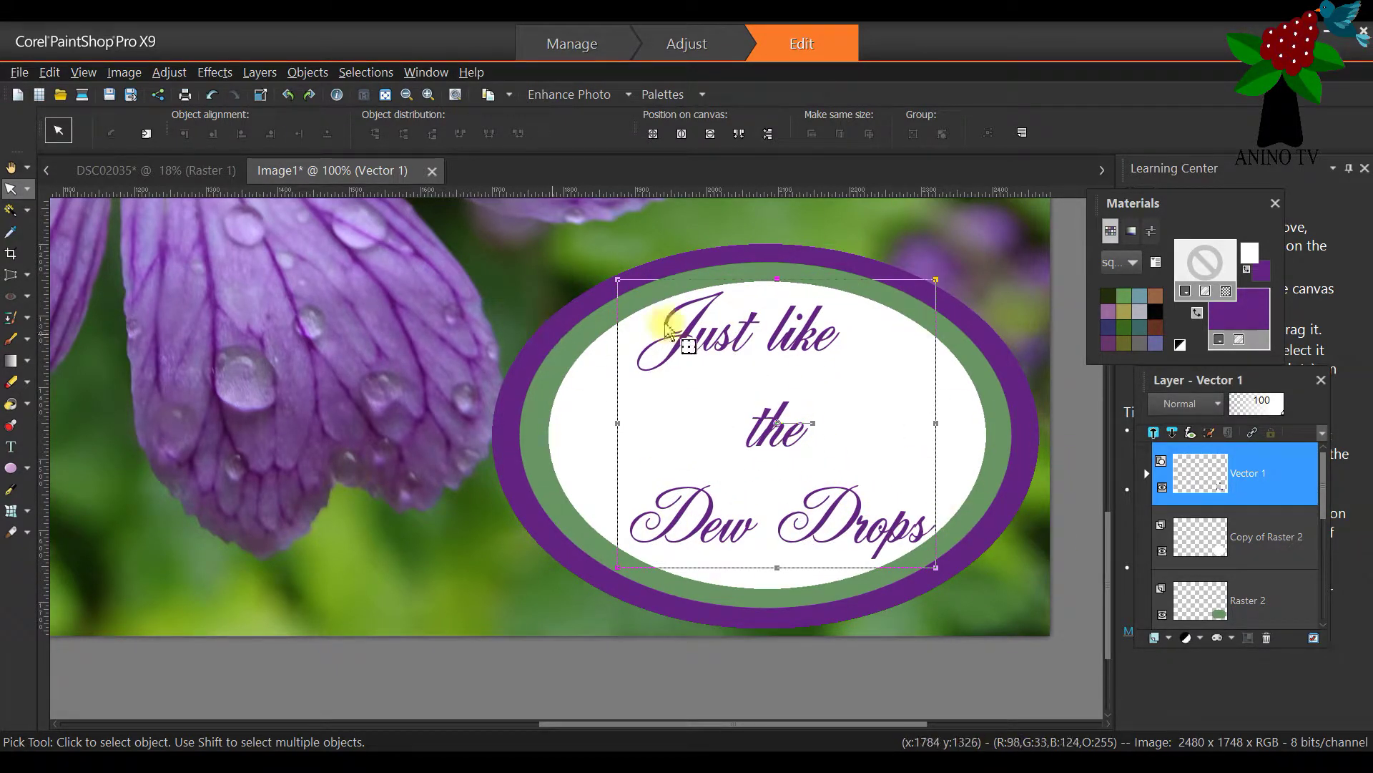
# Convert the Vector 1 message layer to a raster layer and place the Layer palette just below the Materials palette
pyautogui.moveTo(1189, 384); pyautogui.dragTo(328, 335)
pyautogui.rightClick(386, 434)
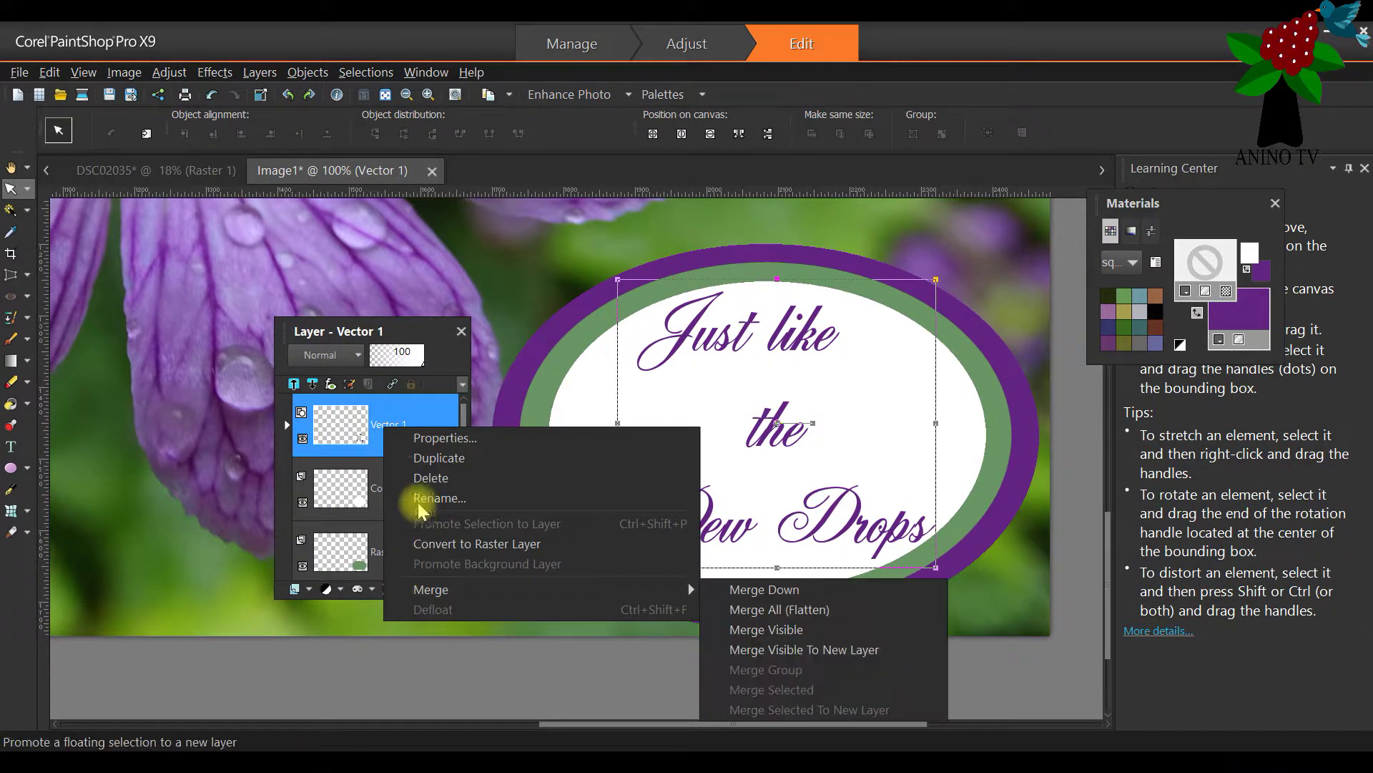
pyautogui.click(424, 551)
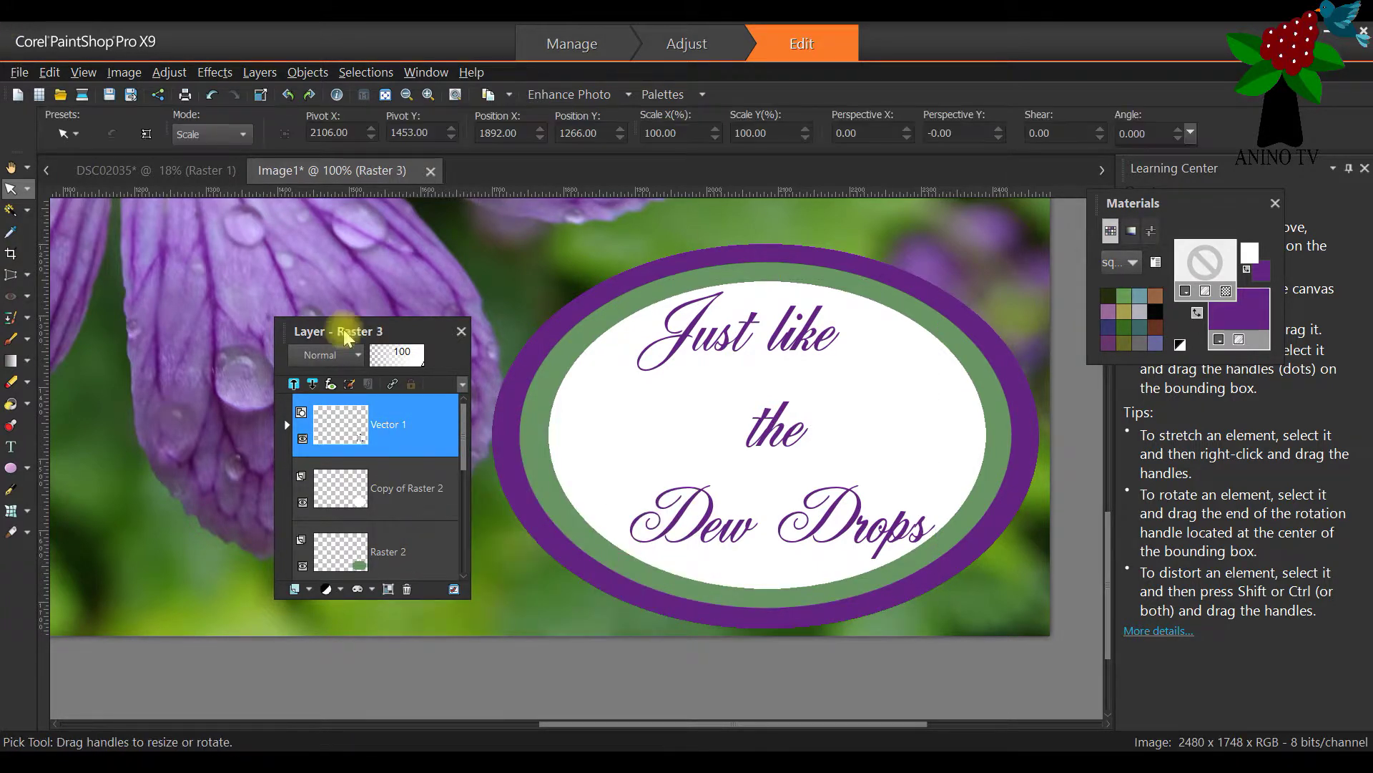
pyautogui.moveTo(392, 334); pyautogui.dragTo(1217, 395)
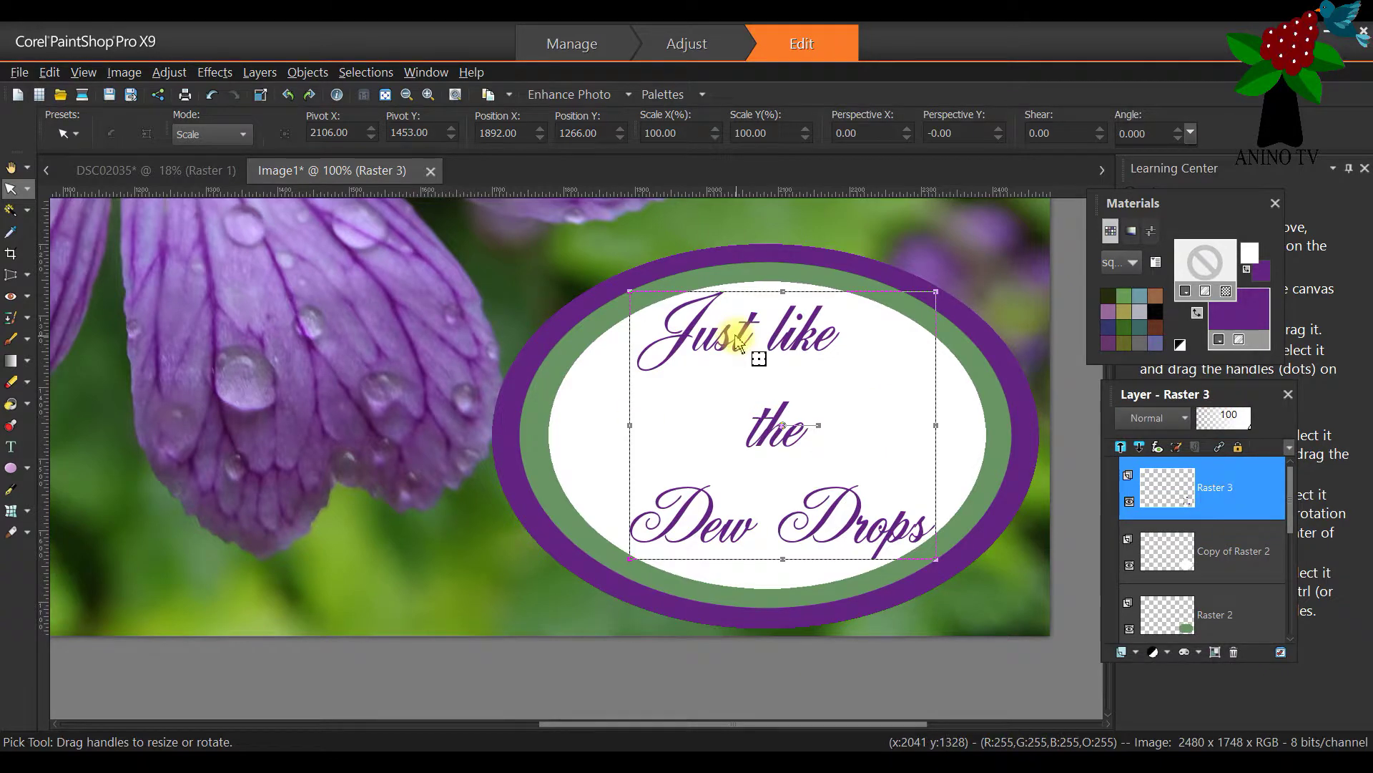
# Select the transparent area around the lettering on the message's raster layer with the Magic Wand
pyautogui.click(10, 210)
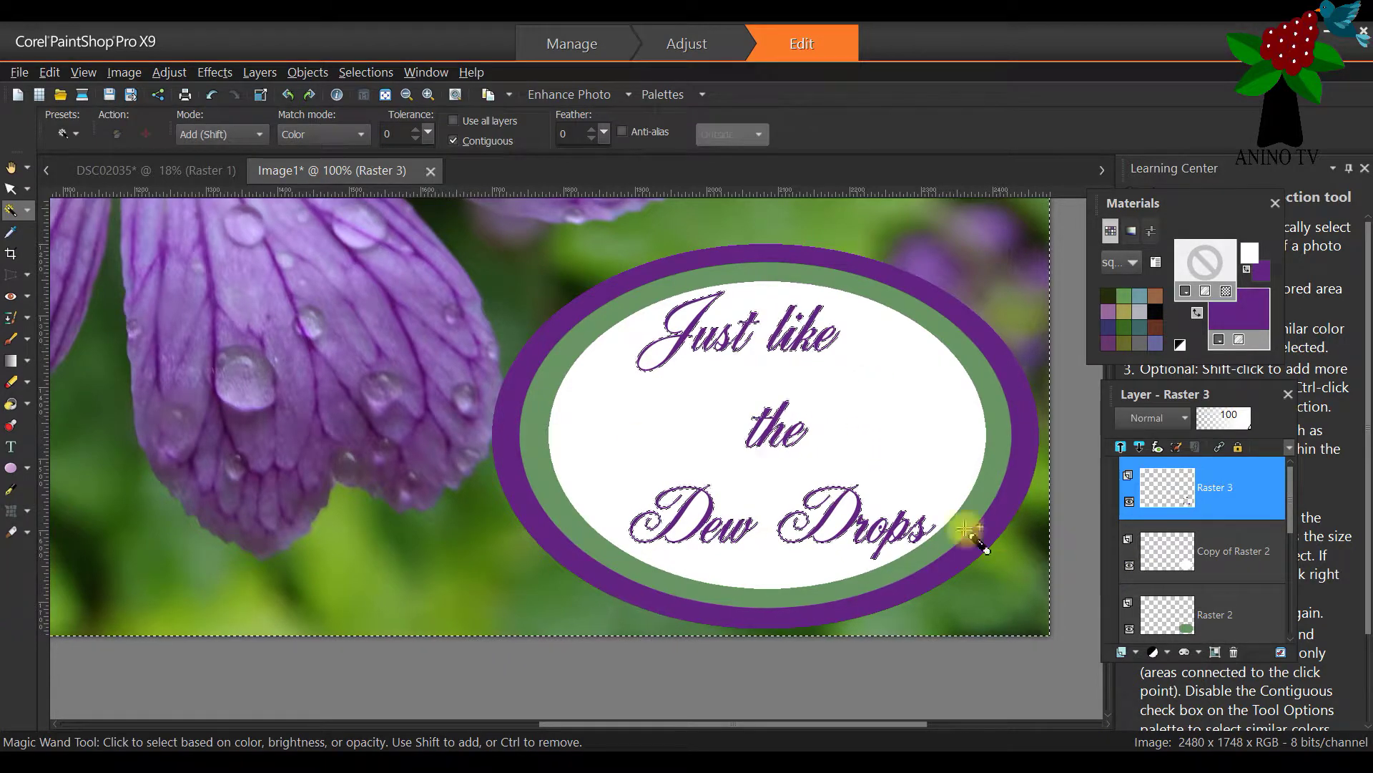
pyautogui.click(62, 74)
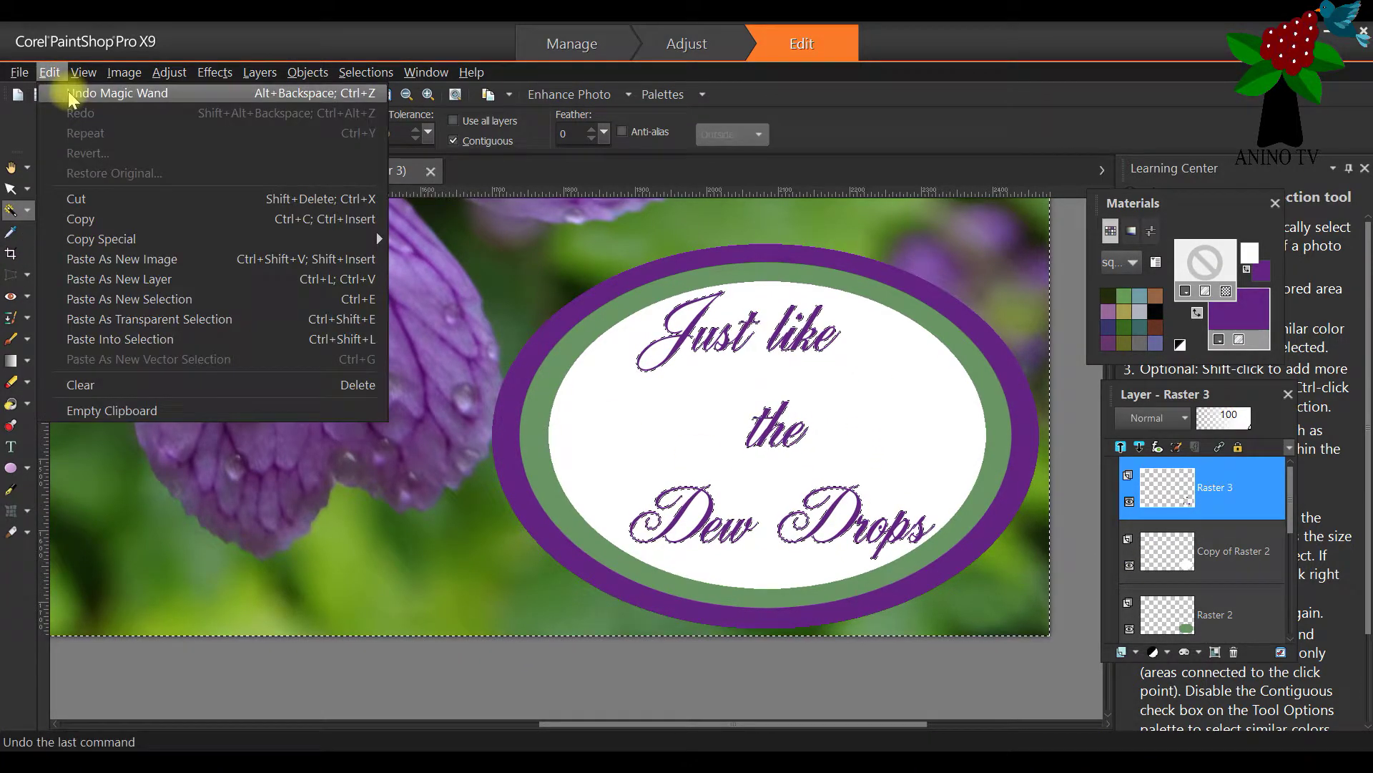
pyautogui.press('Right')
pyautogui.press('Right')
pyautogui.press('Right')
pyautogui.press('Right')
pyautogui.press('Right')
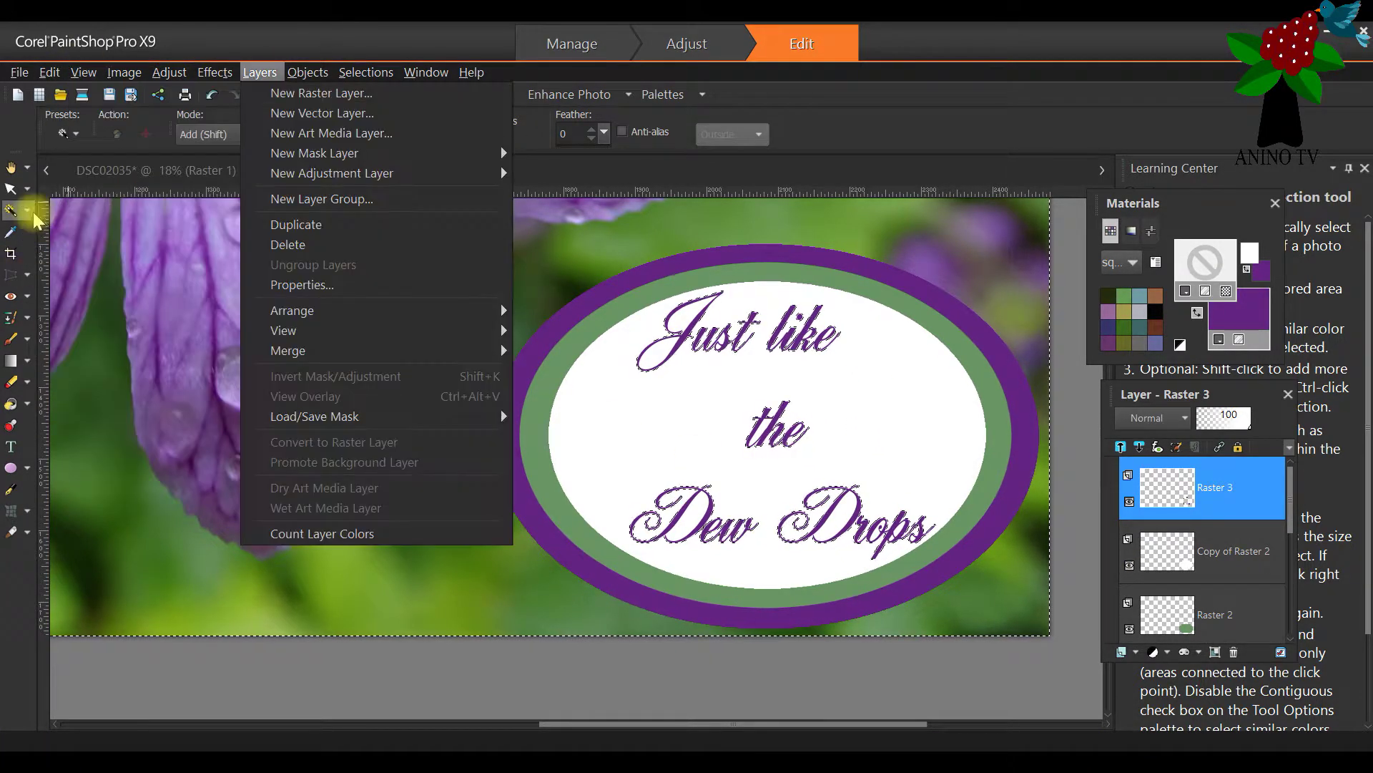
pyautogui.press('Right')
pyautogui.press('Right')
pyautogui.press('Left')
pyautogui.press('Left')
pyautogui.press('Left')
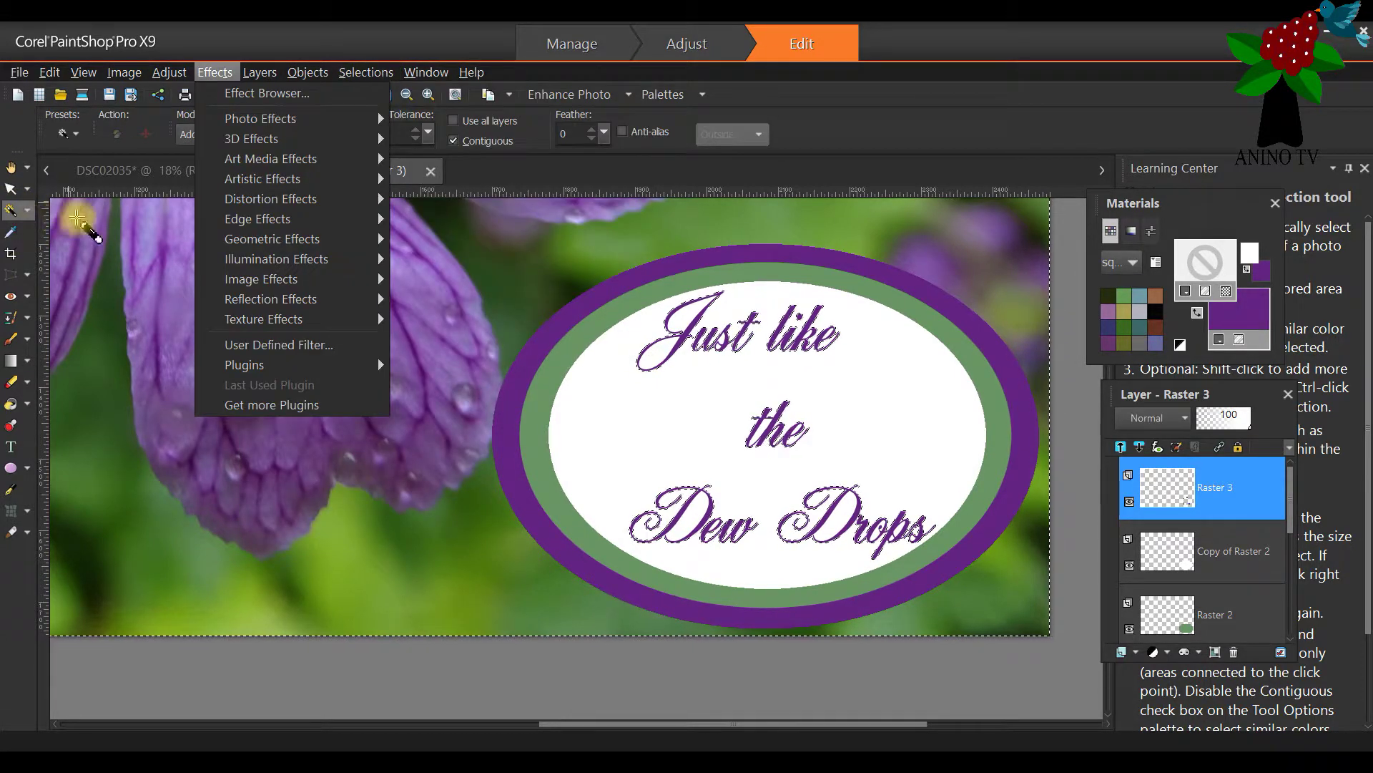
pyautogui.press('Left')
pyautogui.press('Left')
pyautogui.press('Left')
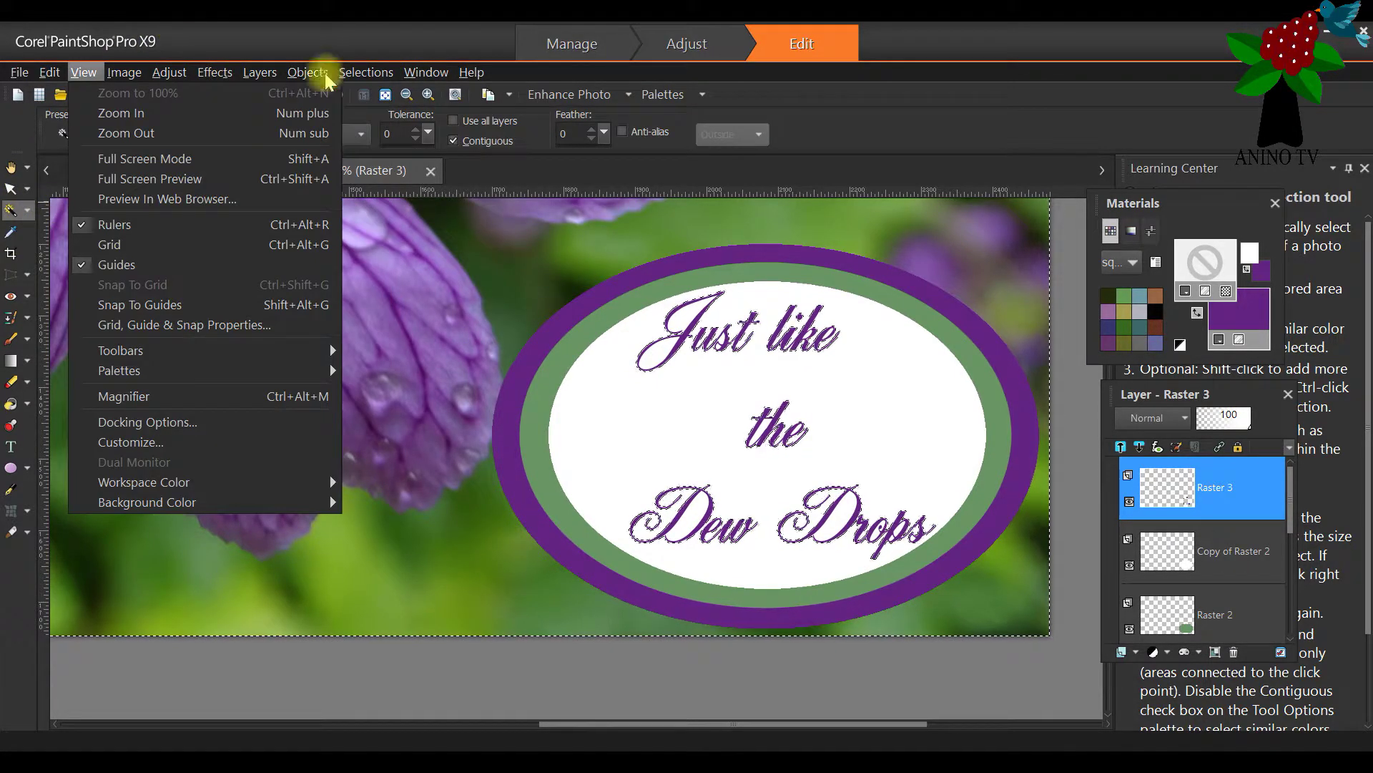
pyautogui.press('Right')
pyautogui.press('Right')
pyautogui.press('Right')
pyautogui.press('Right')
pyautogui.click(632, 371)
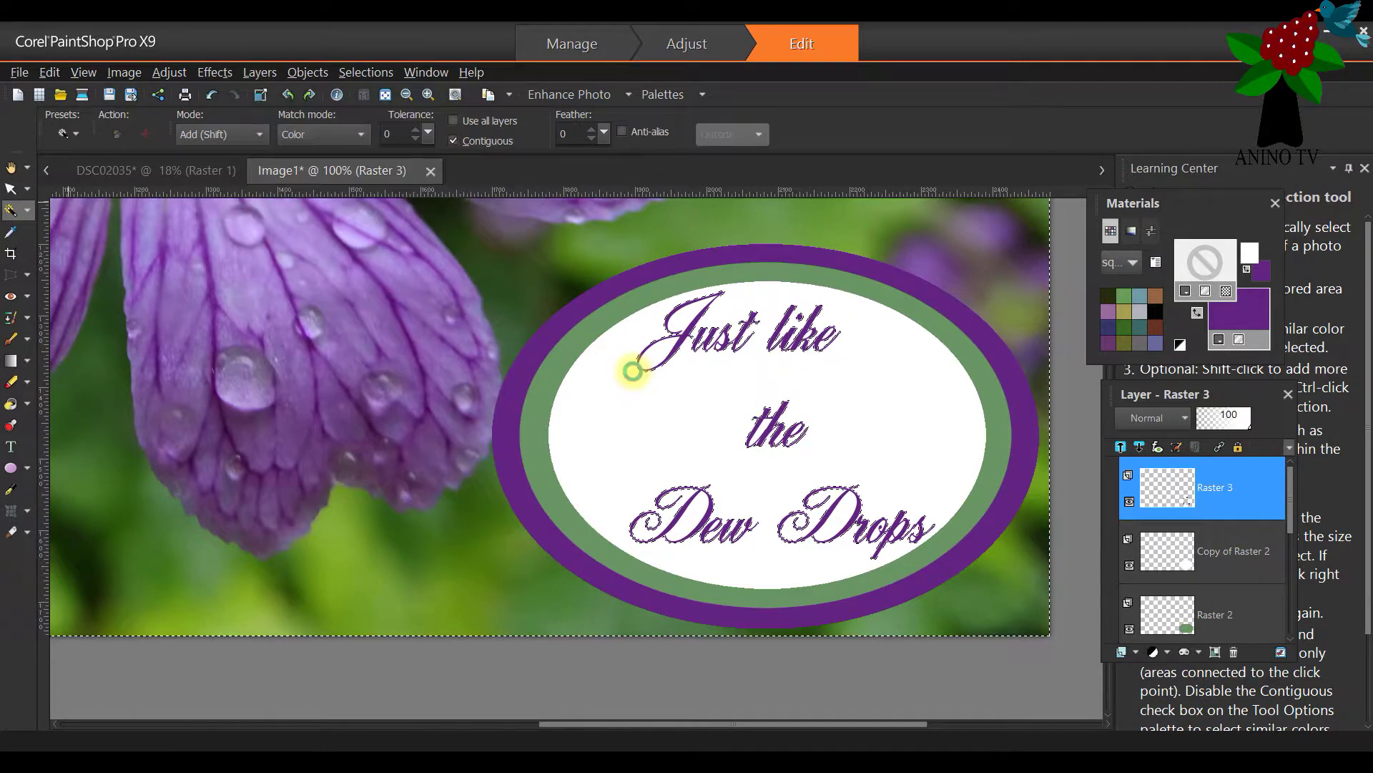
# With the Magic Wand in Add mode, add the enclosed gaps inside the "Dew Drops" letters to the background selection
pyautogui.click(27, 212)
pyautogui.click(61, 252)
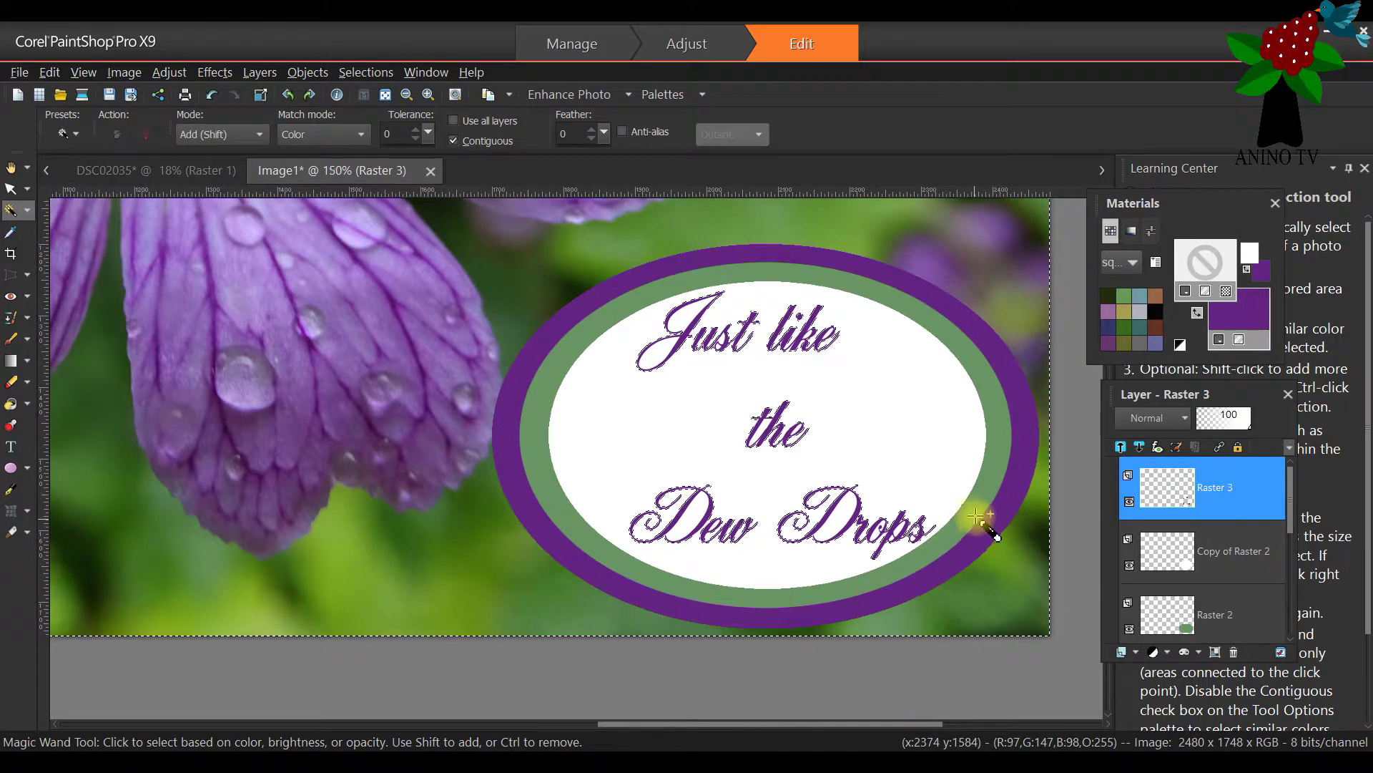
pyautogui.scroll(2, 980, 533)
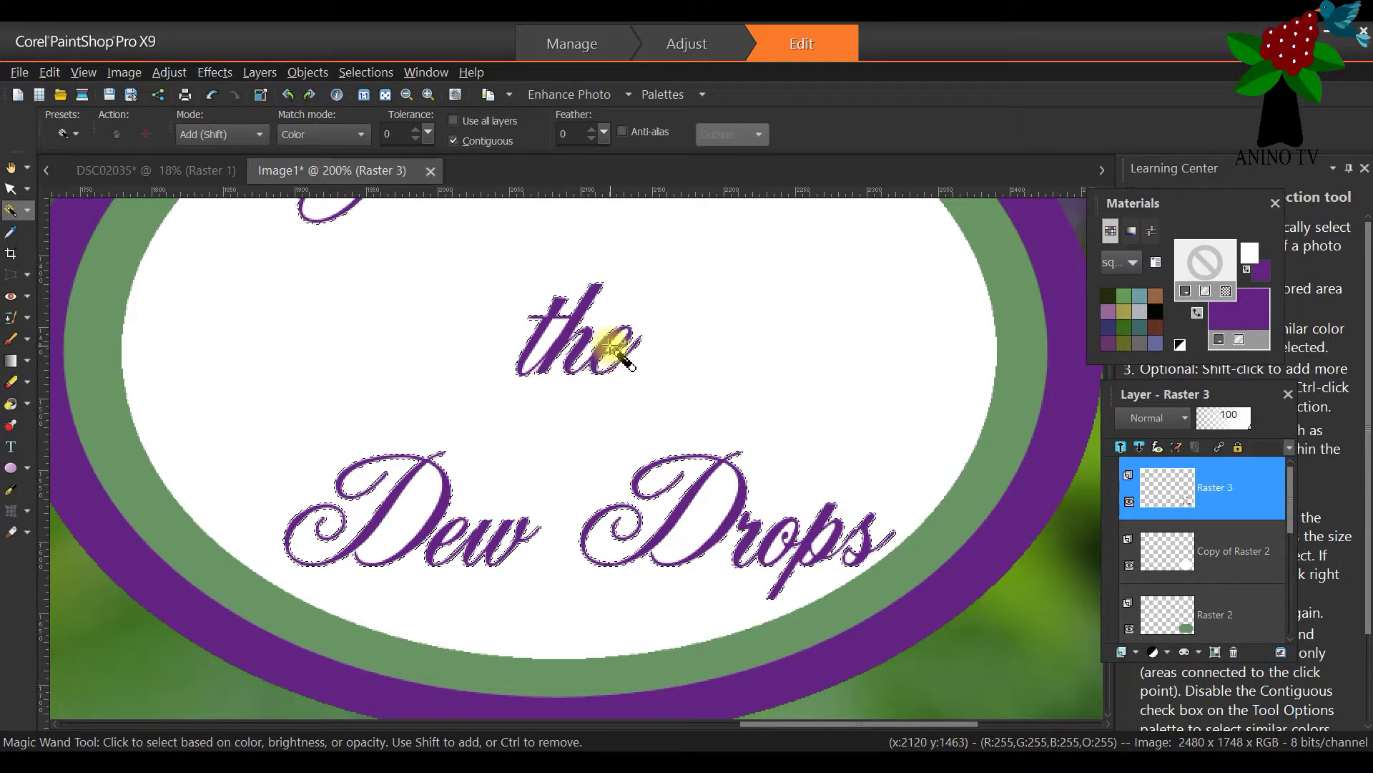
pyautogui.scroll(1, 672, 390)
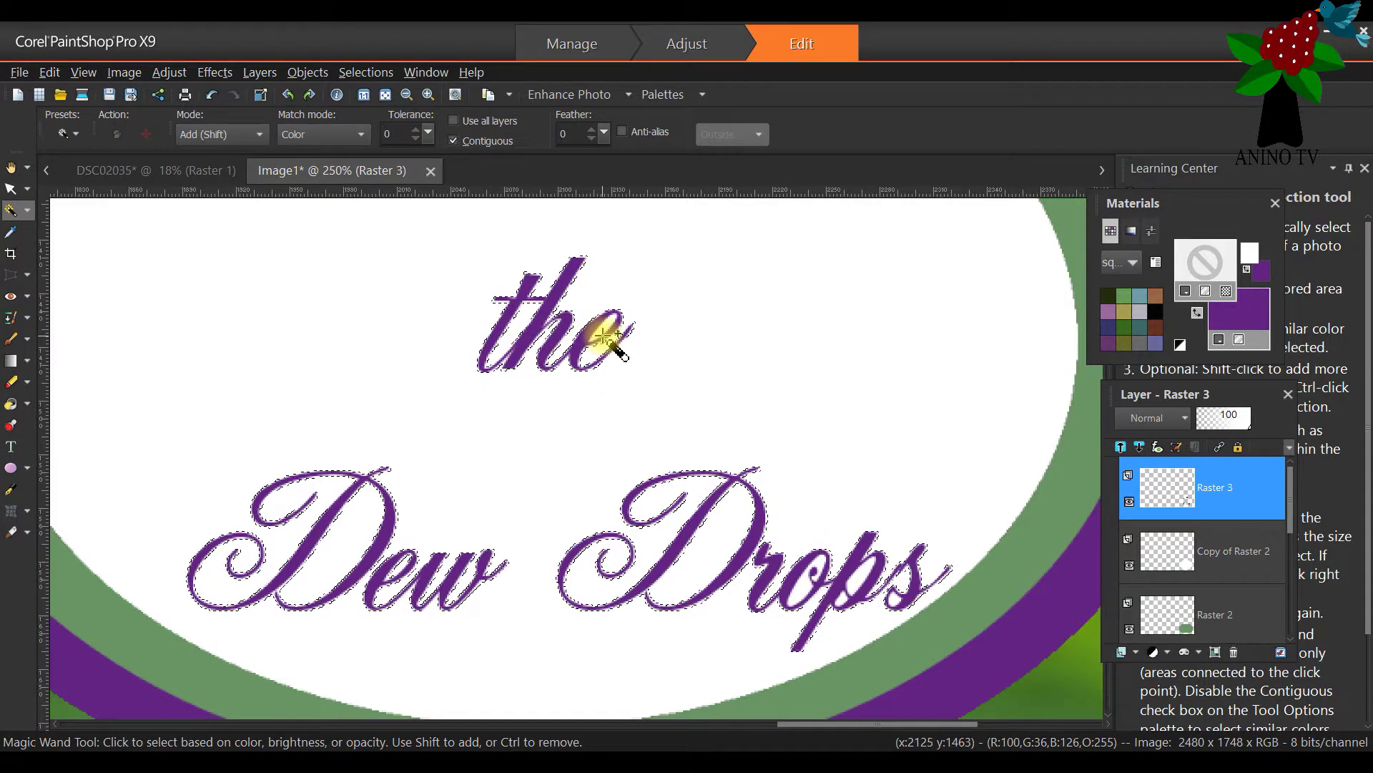
pyautogui.scroll(1, 604, 336)
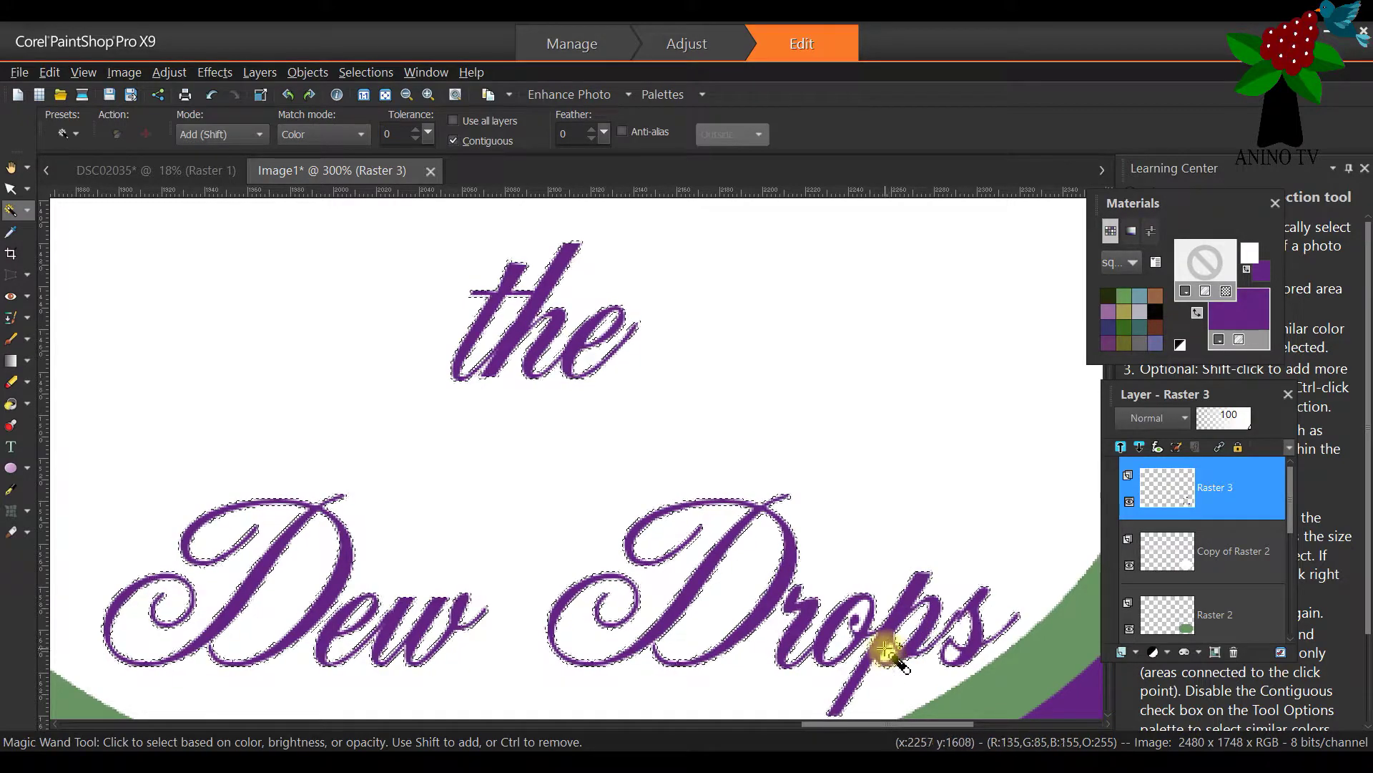
pyautogui.click(955, 654)
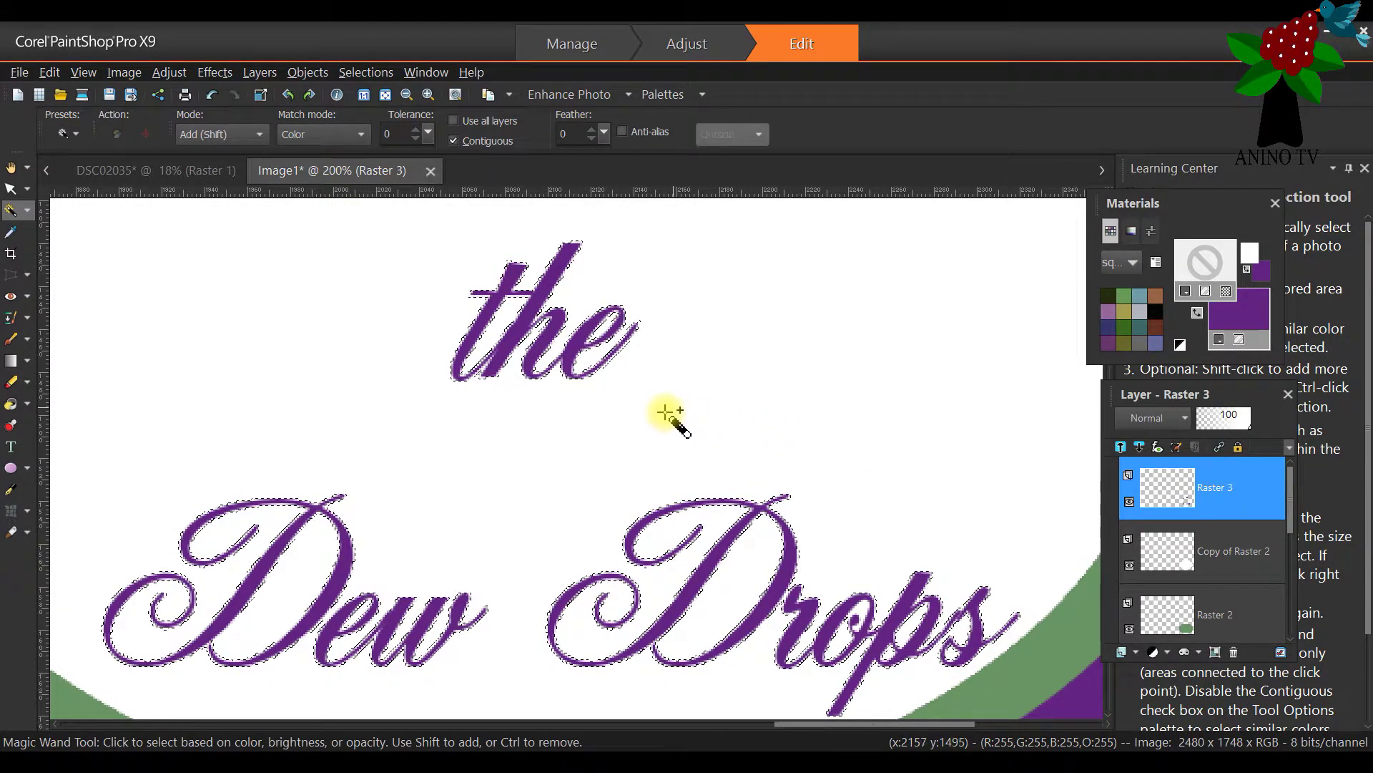
# Add the enclosed gaps inside the "Just like" and "the" letters to the background selection
pyautogui.scroll(-2, 666, 414)
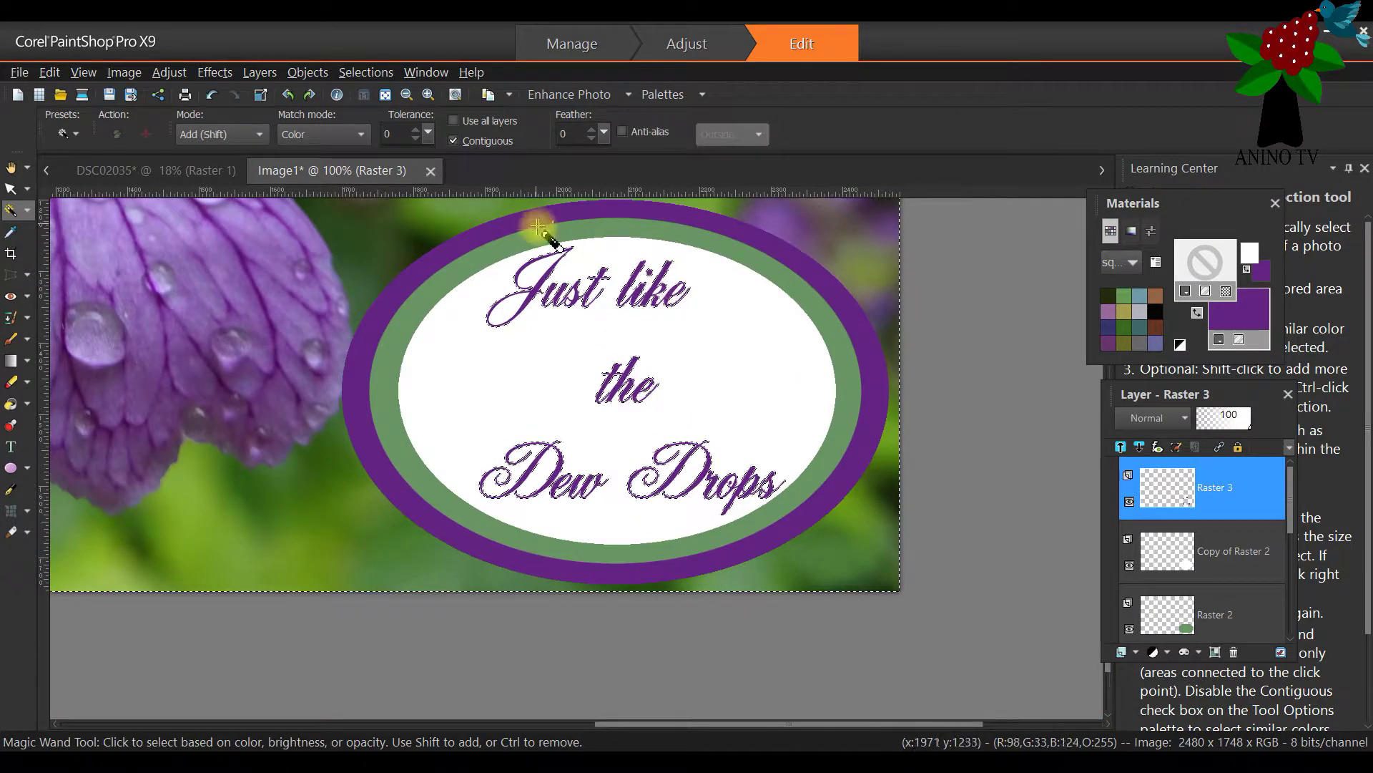
pyautogui.scroll(2, 568, 280)
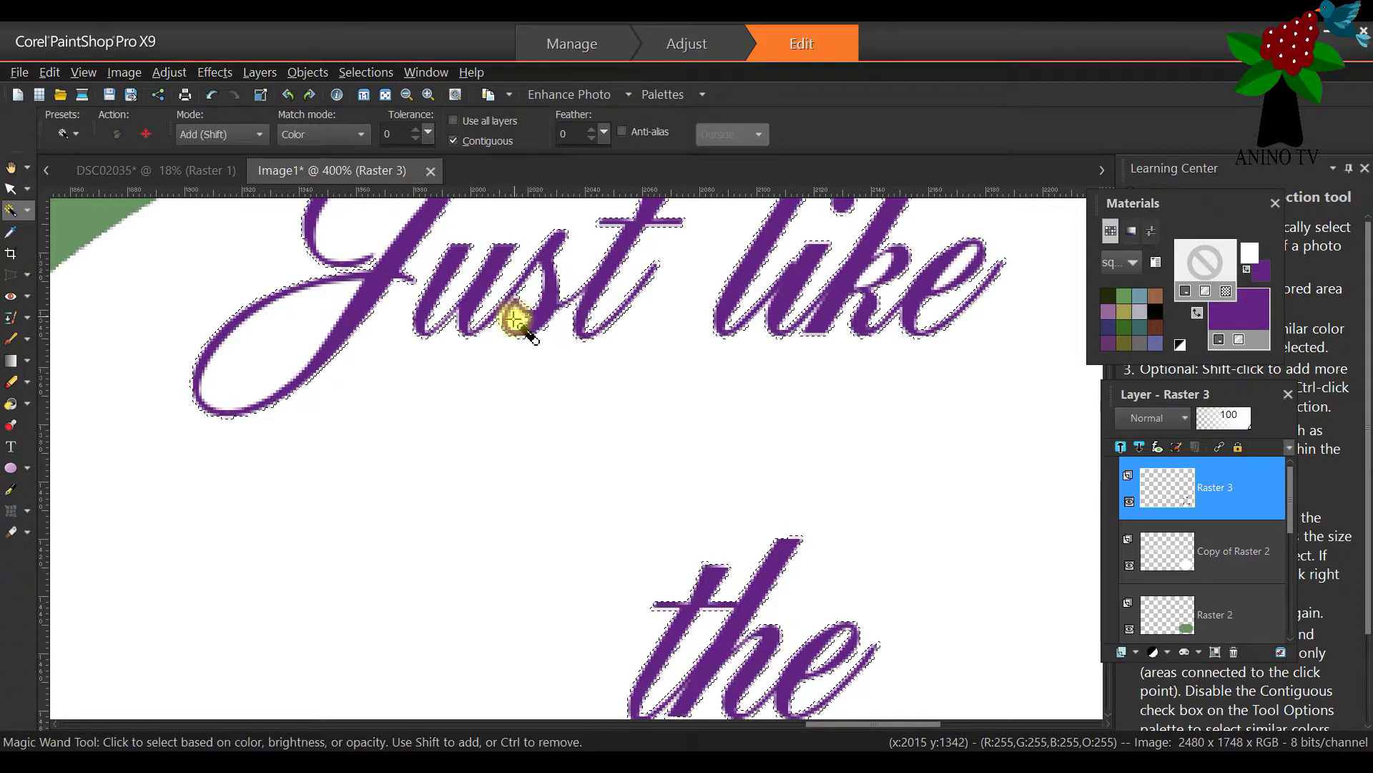
pyautogui.hotkey('ctrl', 'd')
pyautogui.click(530, 301)
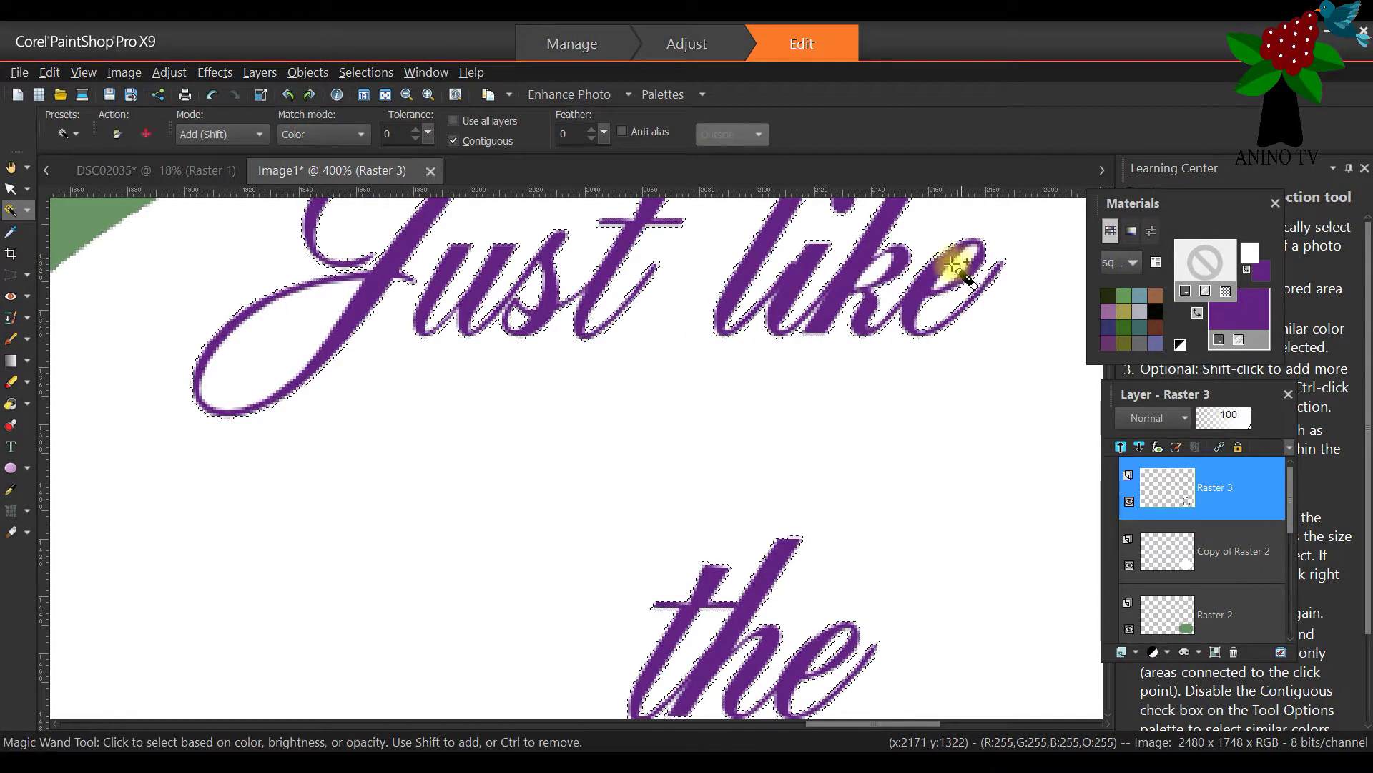
pyautogui.scroll(-1, 581, 297)
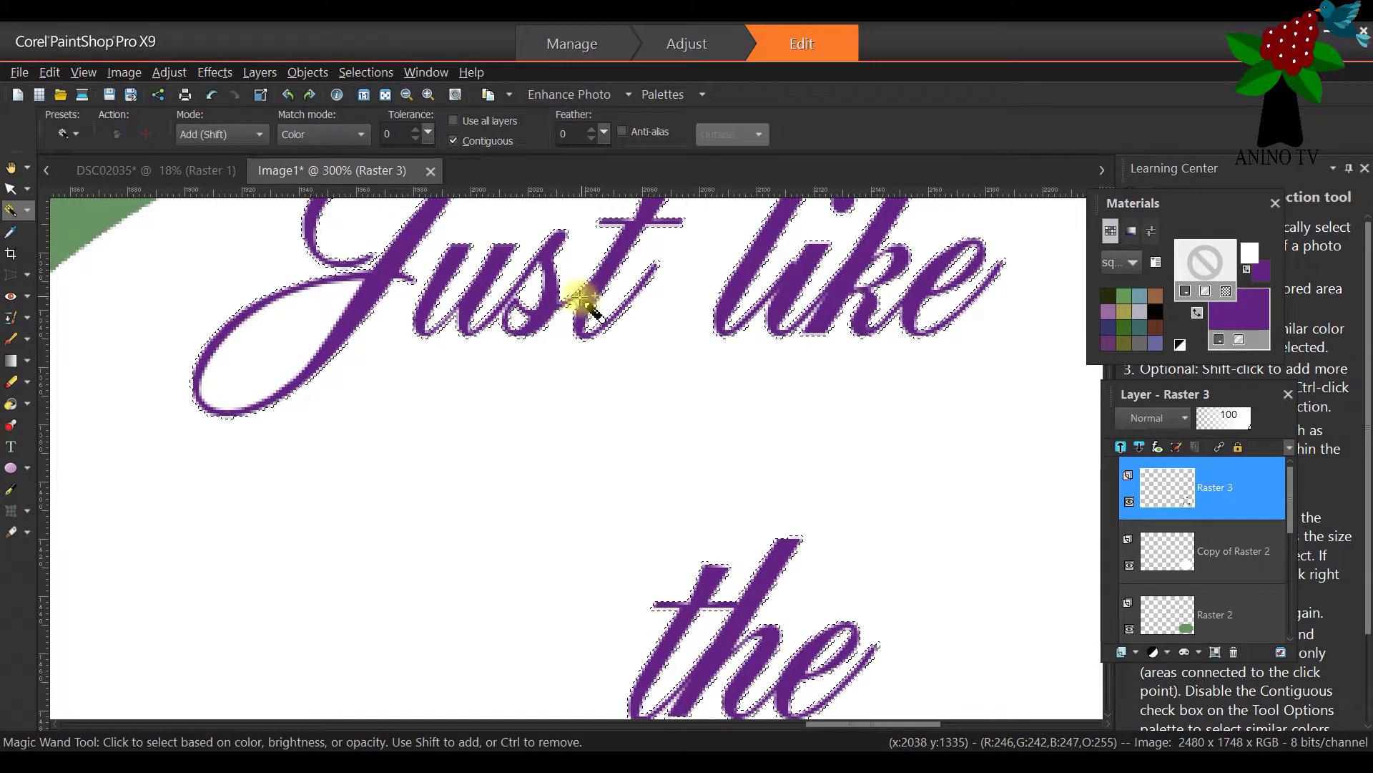
pyautogui.scroll(-2, 583, 303)
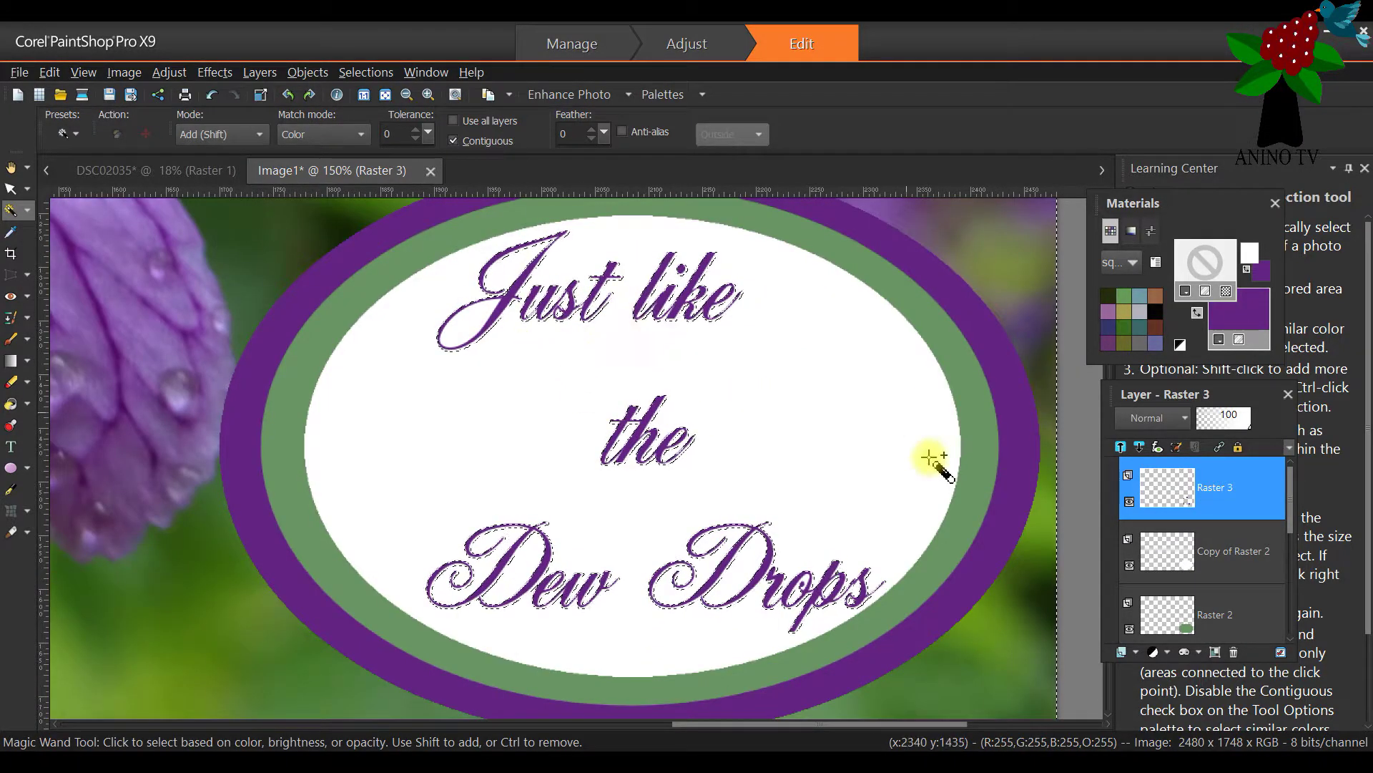
pyautogui.click(678, 438)
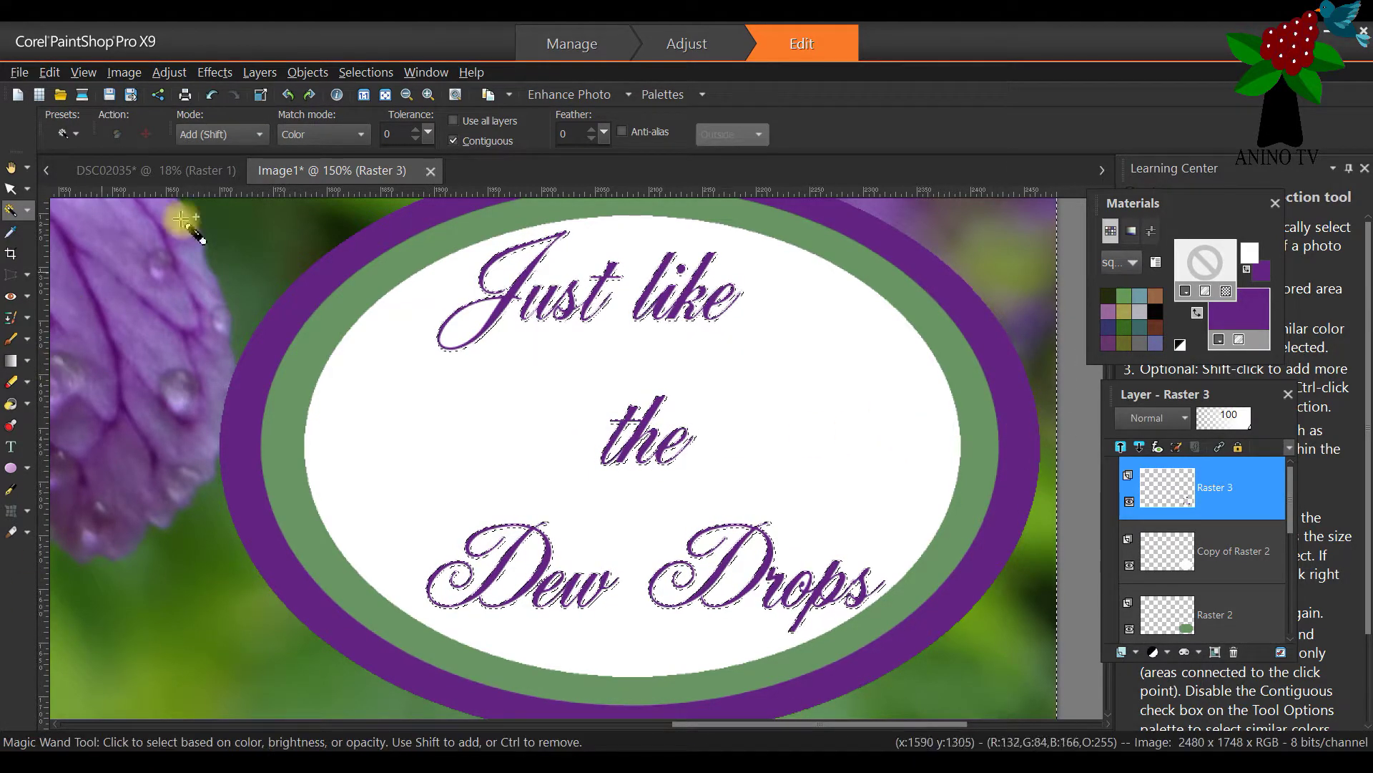
# Invert the selection on Raster 3 so that it covers the purple lettering
pyautogui.hotkey('ctrl', 'alt', 'n')
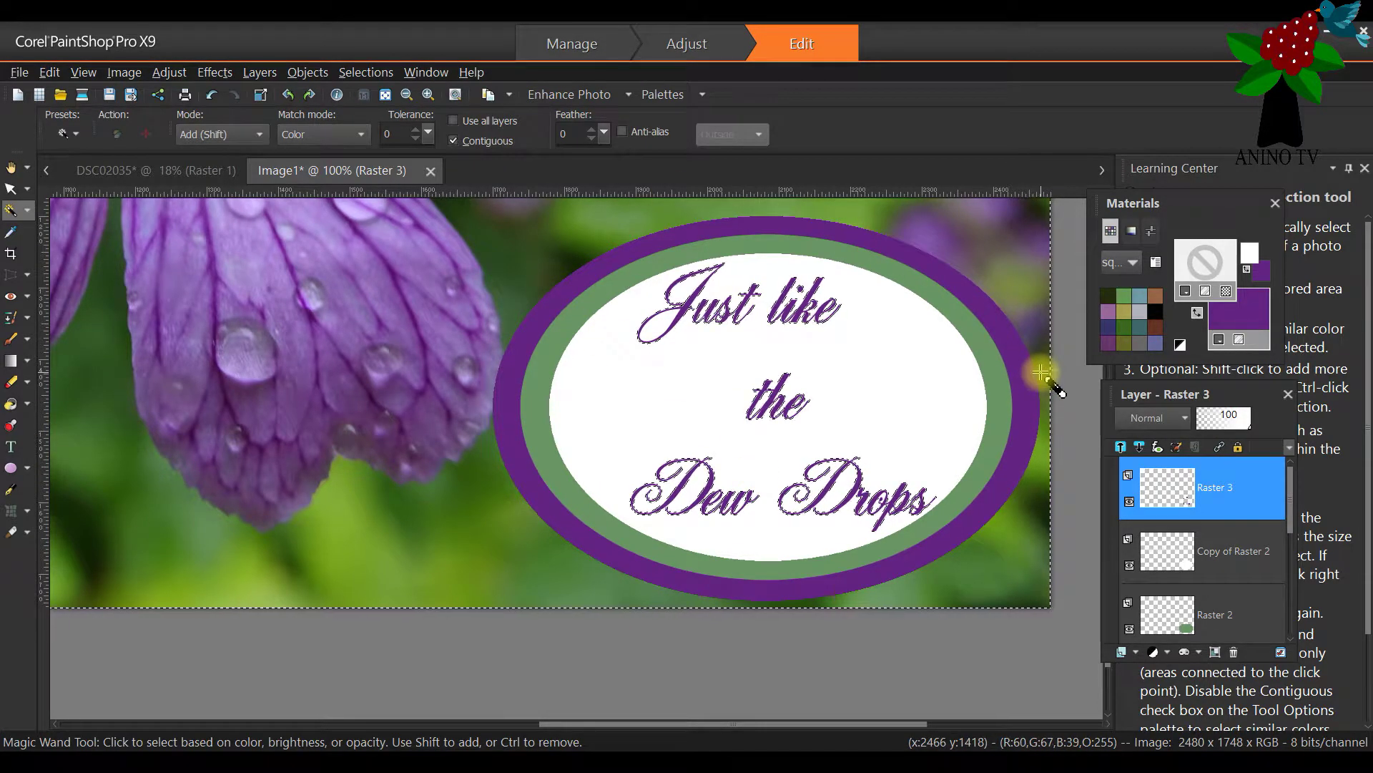
pyautogui.scroll(1, 1041, 373)
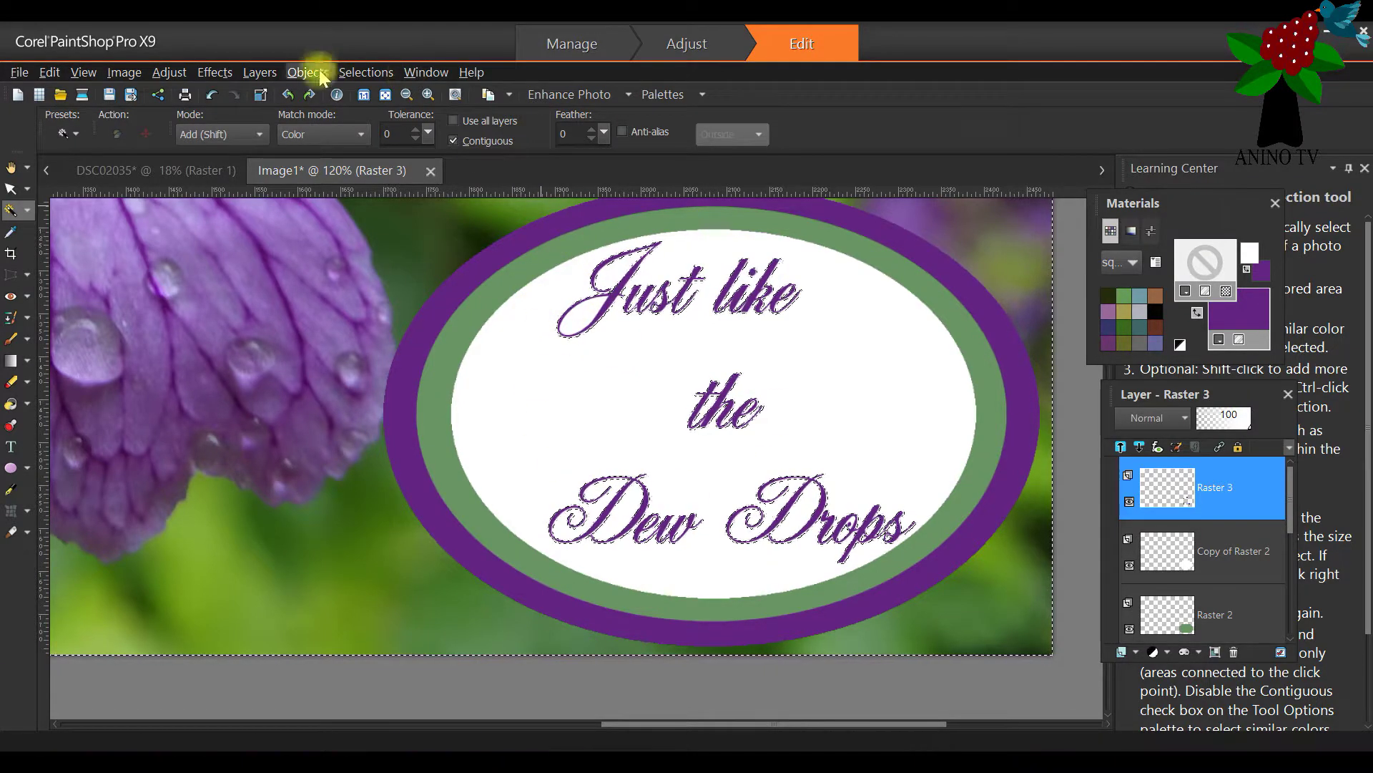
pyautogui.click(366, 72)
pyautogui.click(393, 174)
pyautogui.click(567, 290)
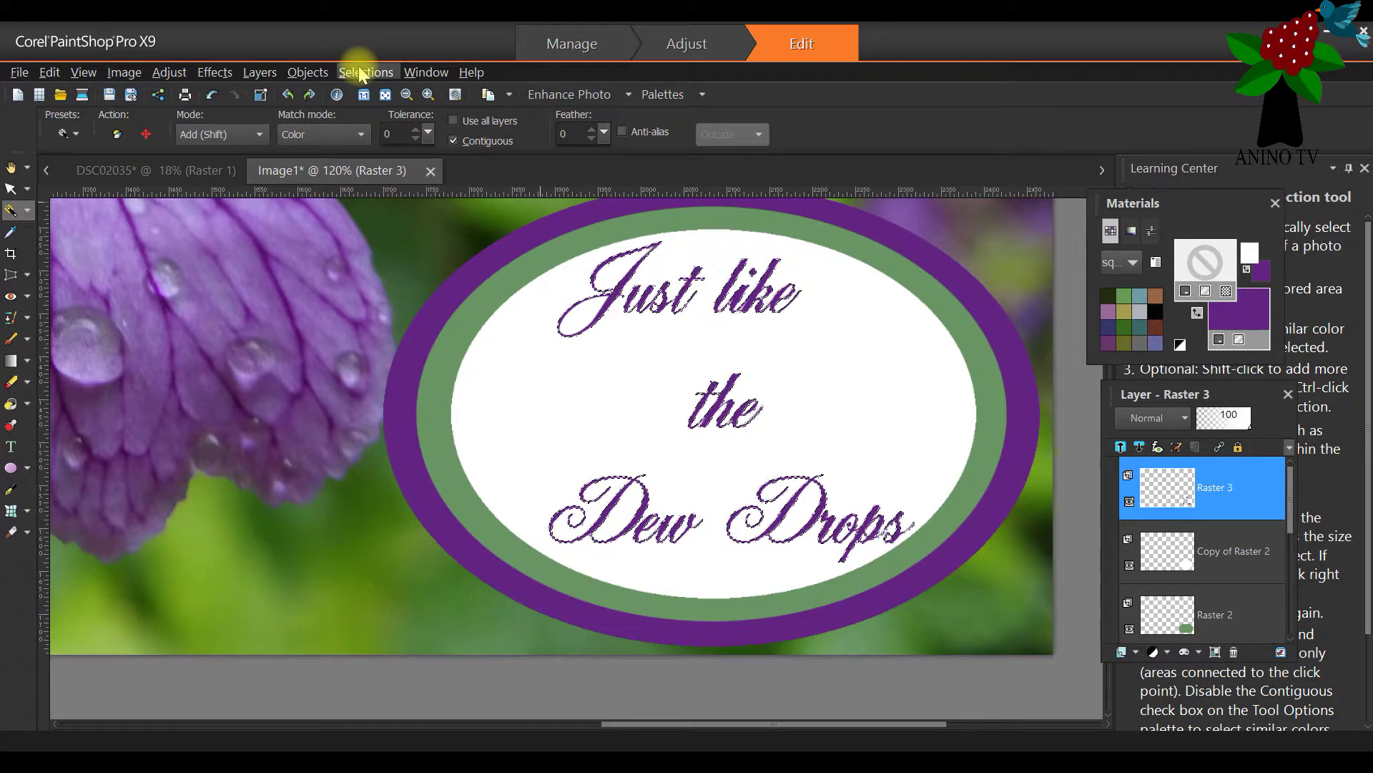
# Apply the Inner Bevel 3D effect to the selected lettering, using bevel shape 2 and the Last Used settings
pyautogui.click(227, 73)
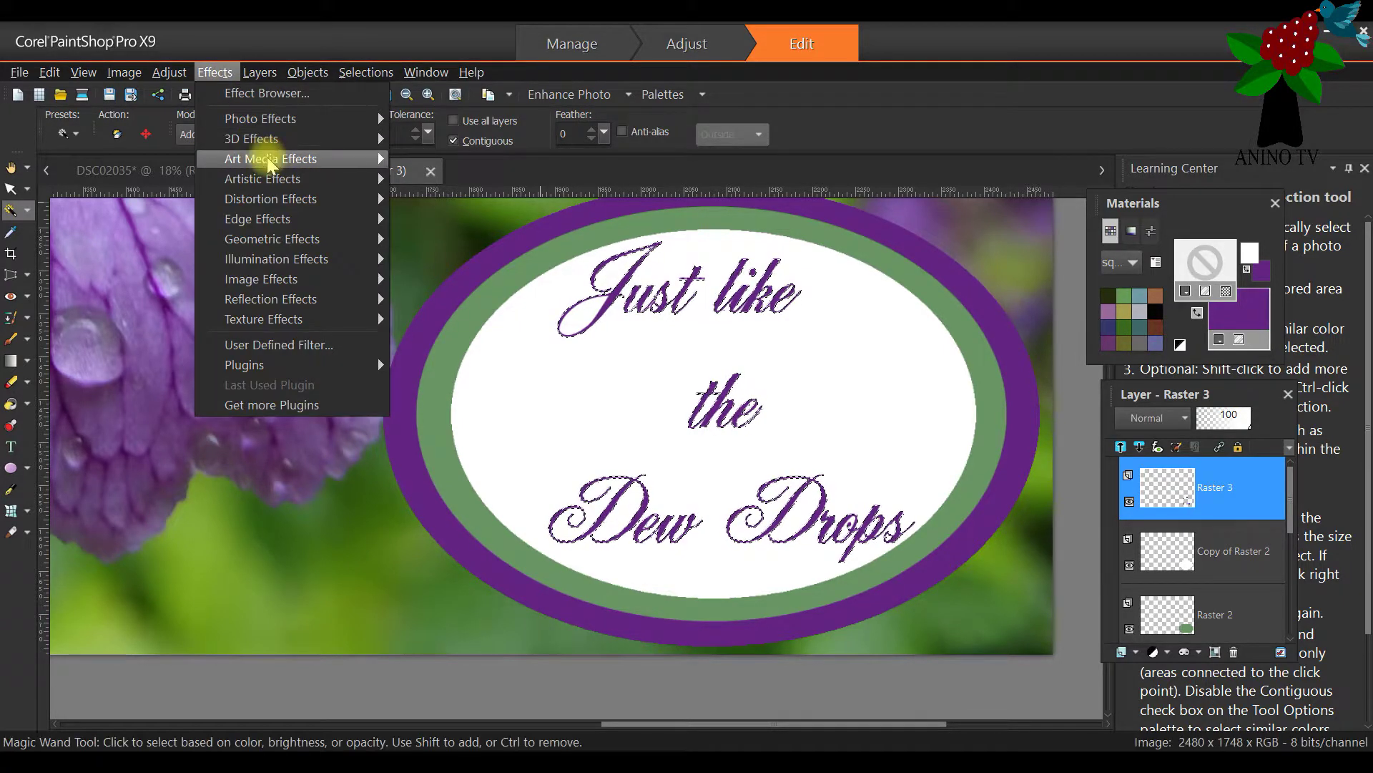
pyautogui.moveTo(268, 138)
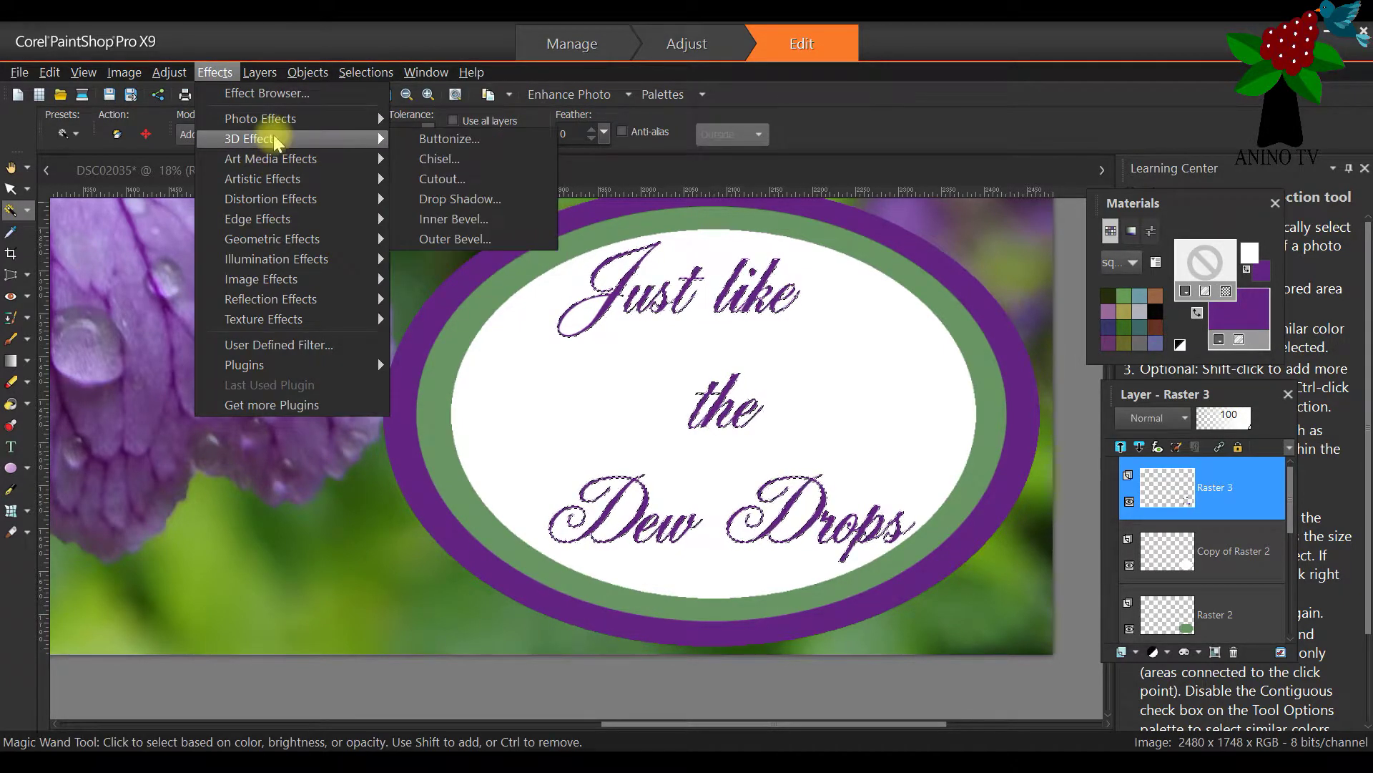
pyautogui.click(482, 218)
pyautogui.moveTo(742, 147); pyautogui.dragTo(277, 163)
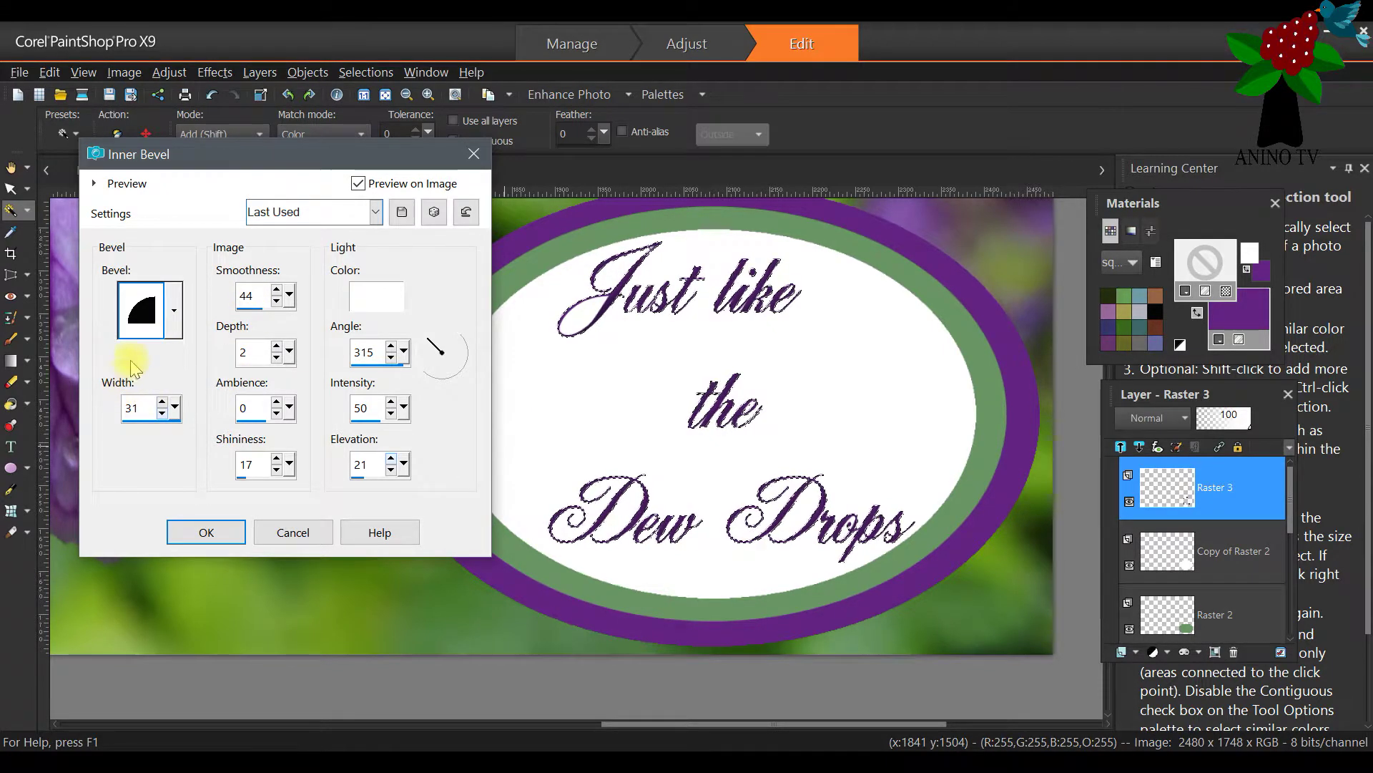
pyautogui.click(163, 314)
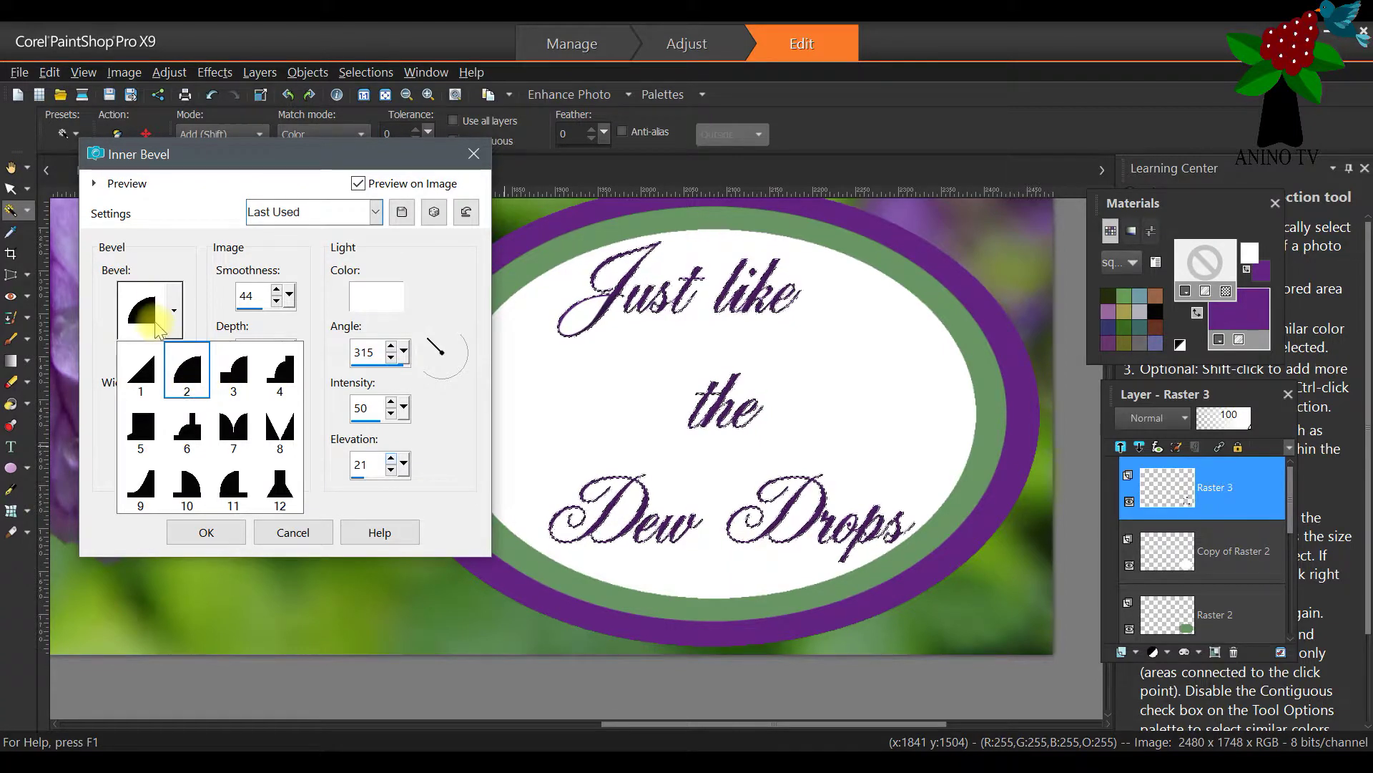
pyautogui.click(199, 390)
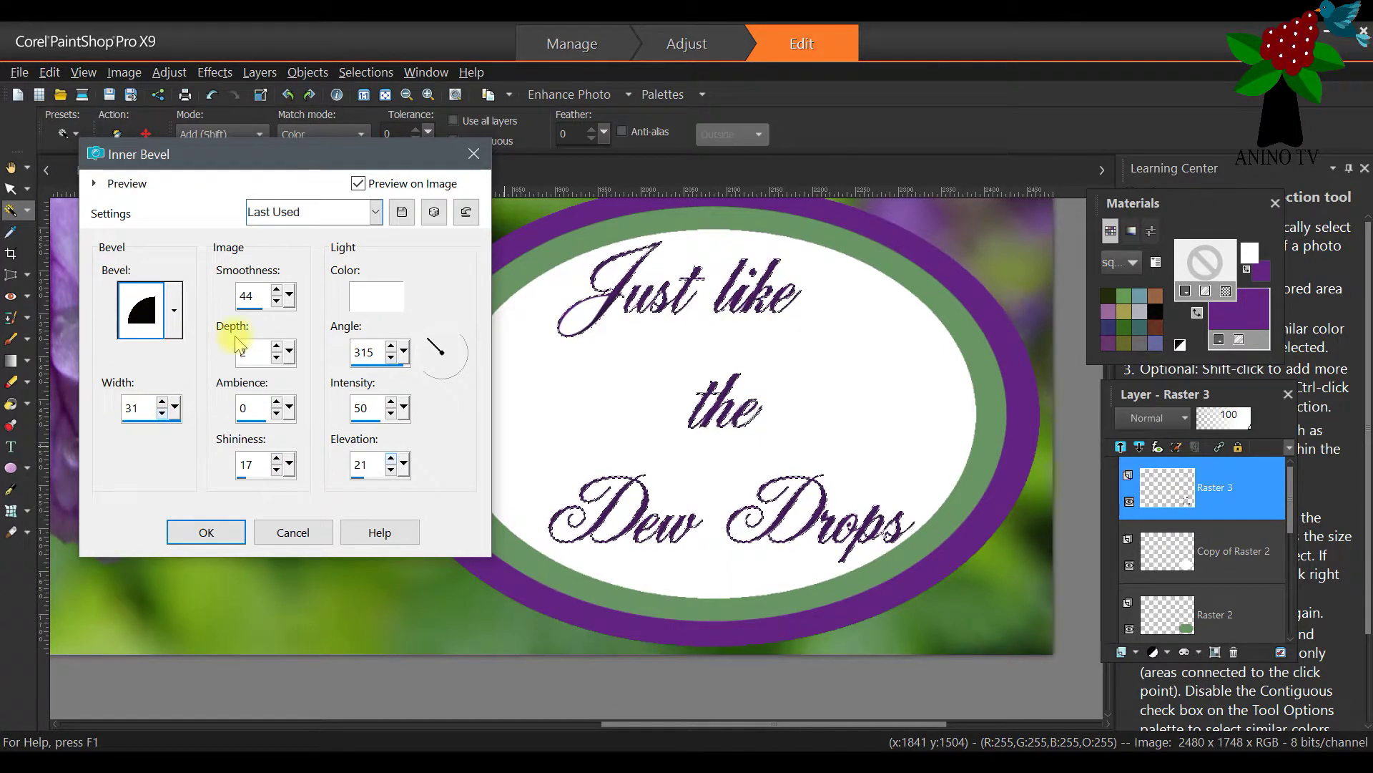
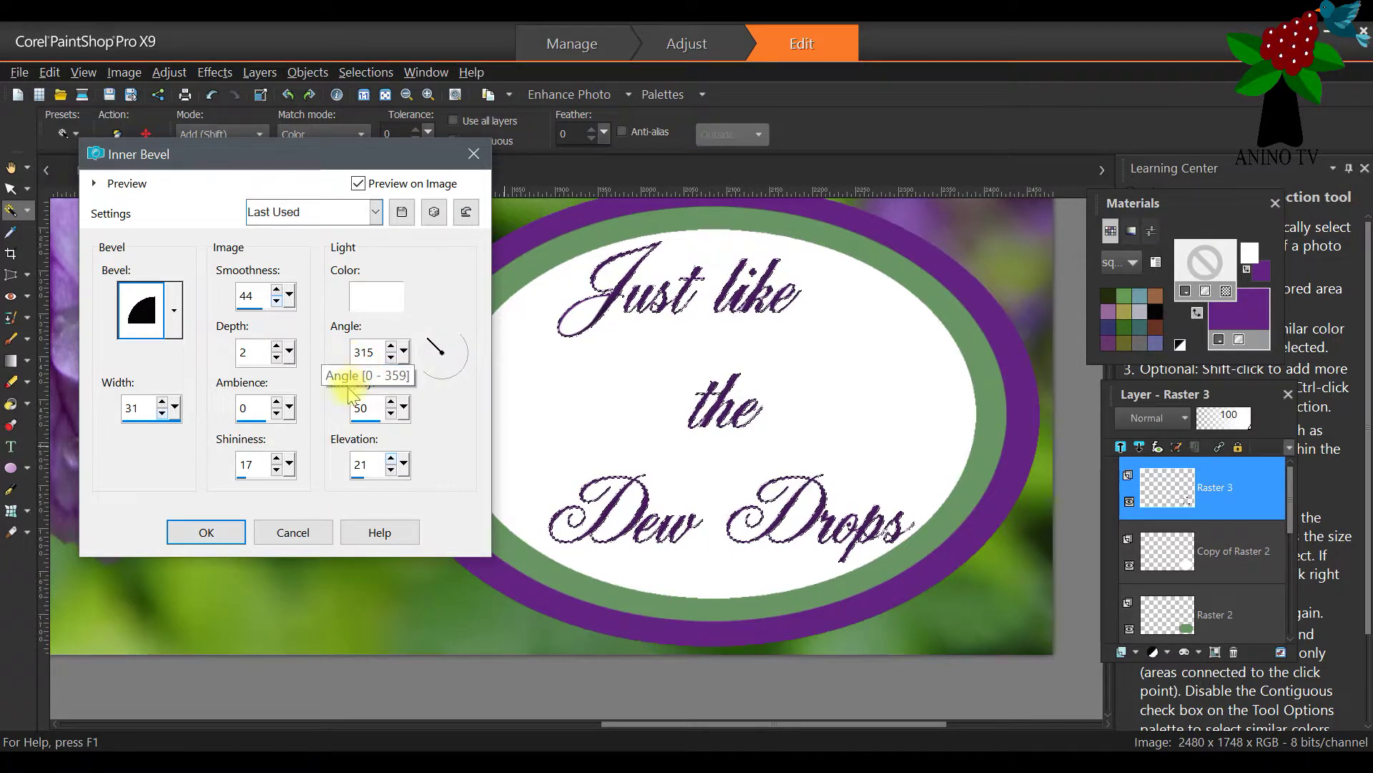
pyautogui.click(207, 533)
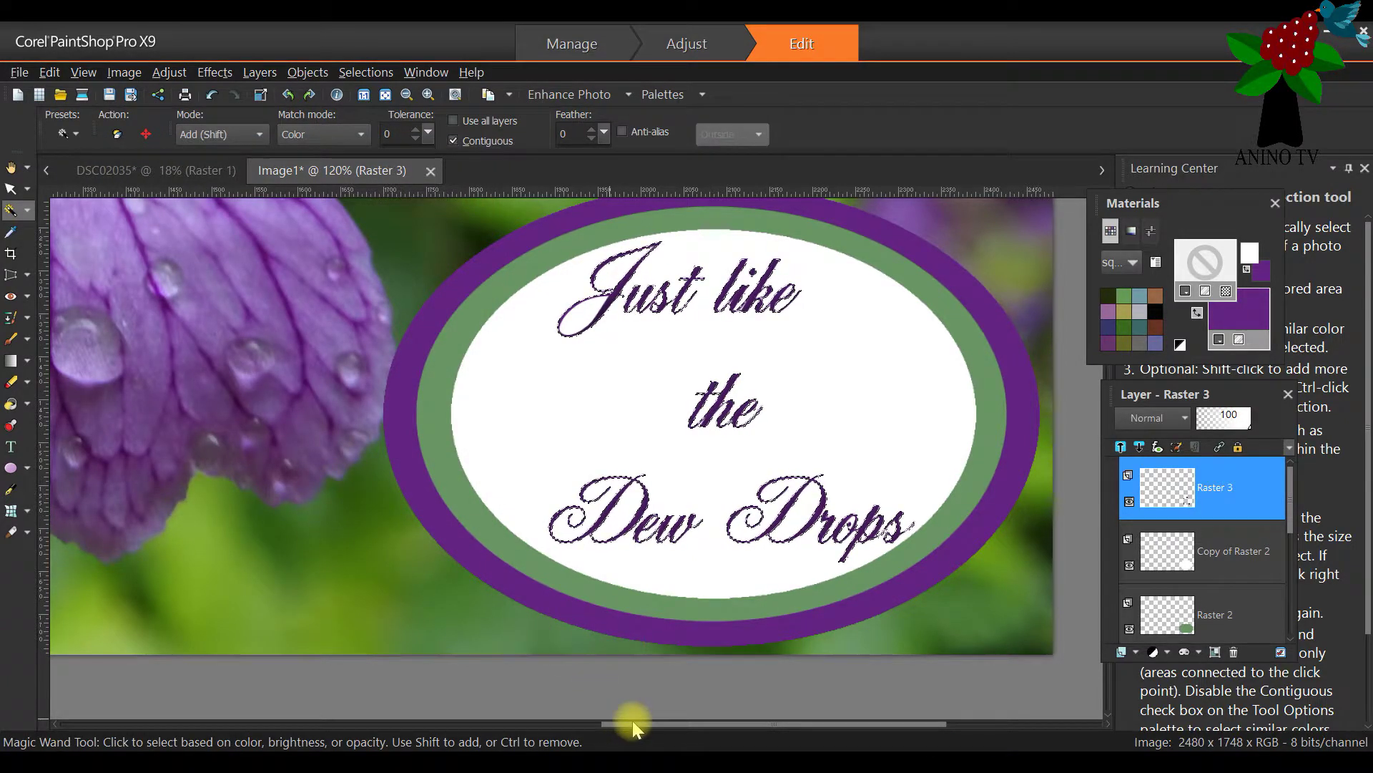
# Deselect the lettering and inspect the bevelled text up close
pyautogui.moveTo(632, 720); pyautogui.dragTo(661, 720)
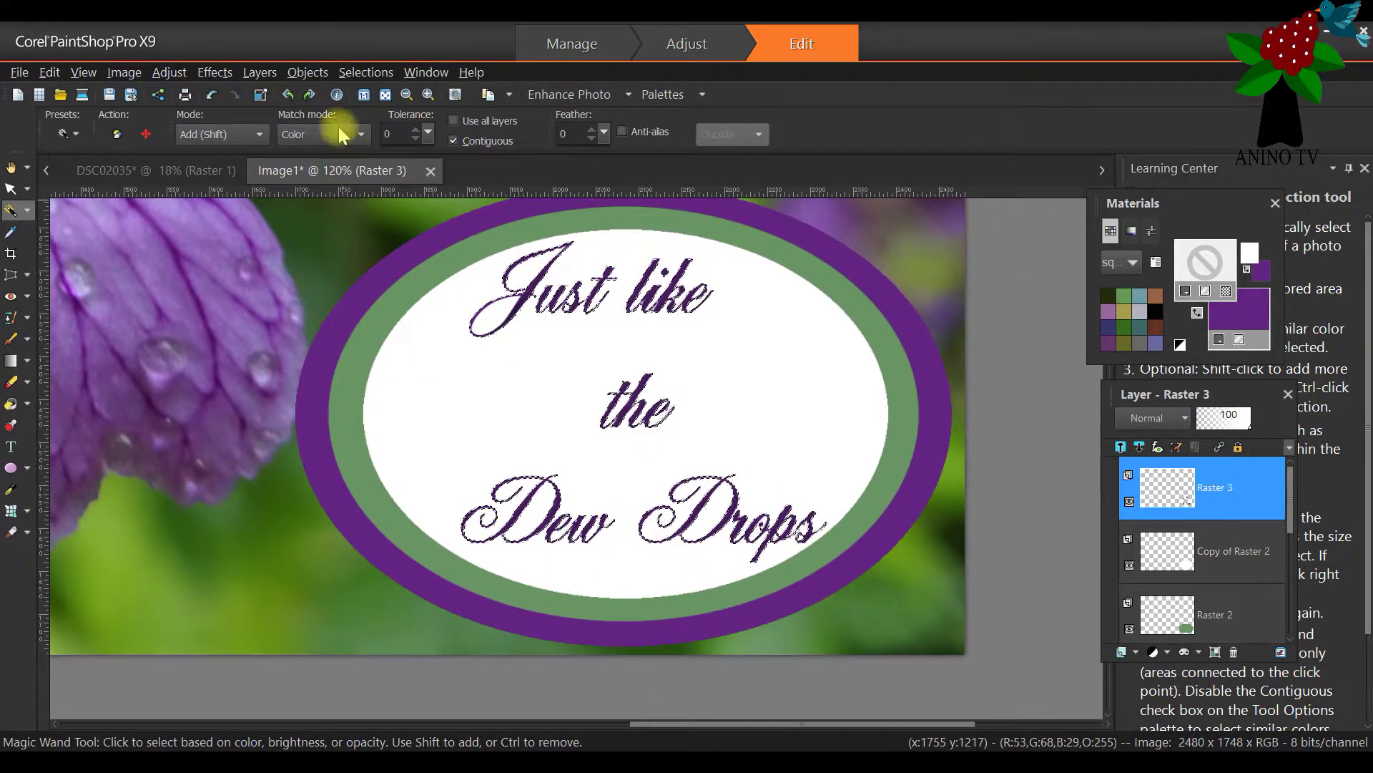
pyautogui.click(361, 73)
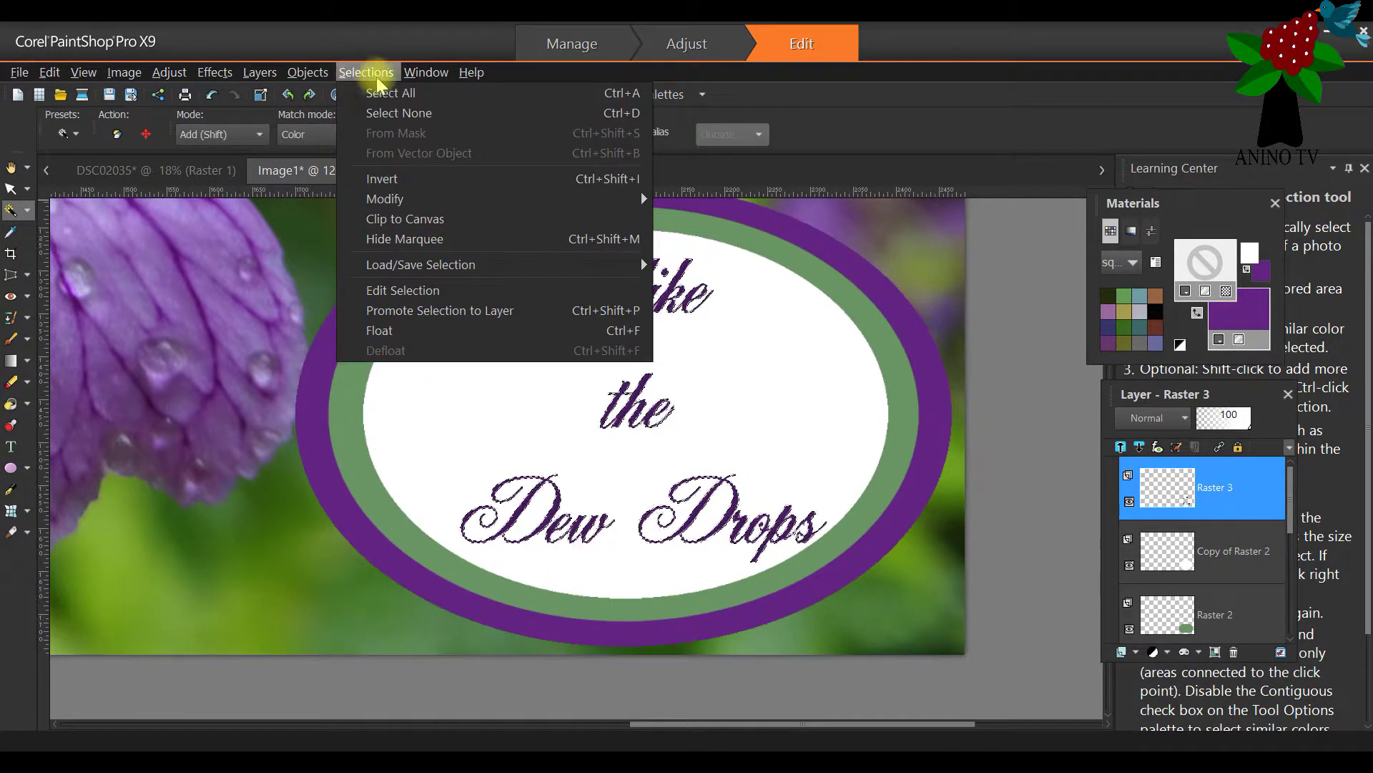
pyautogui.click(400, 115)
pyautogui.scroll(1, 939, 348)
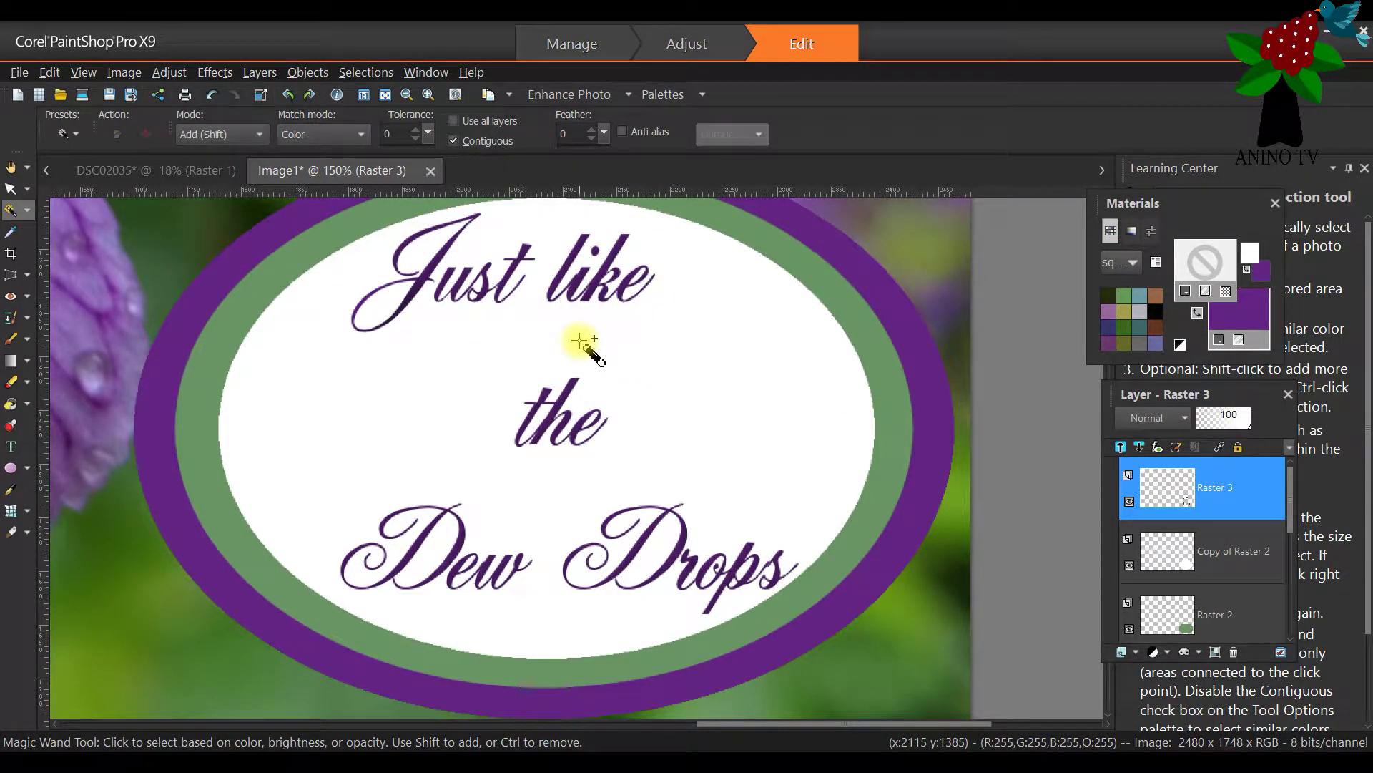
pyautogui.scroll(-2, 581, 341)
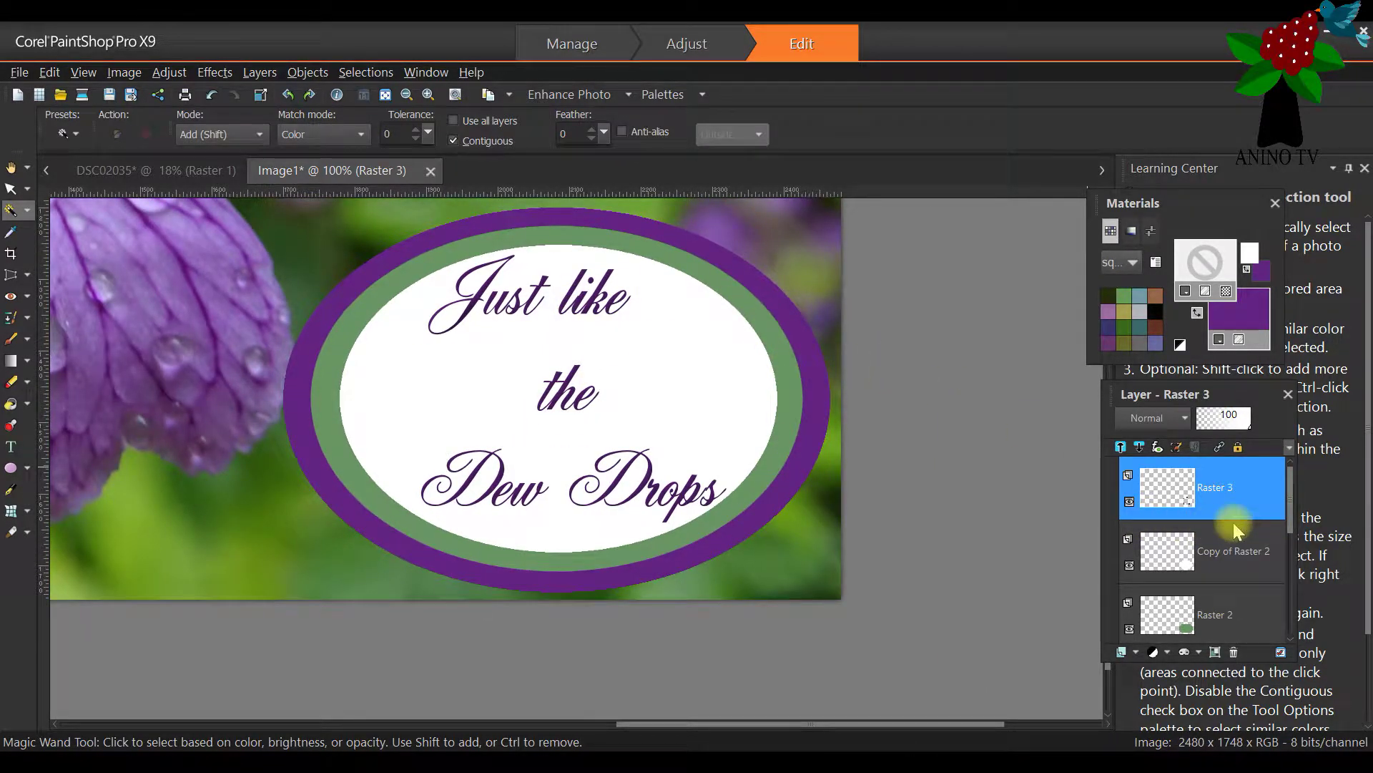
# Merge the white oval layer, Copy of Raster 2, down into the green oval layer Raster 2
pyautogui.click(1202, 562)
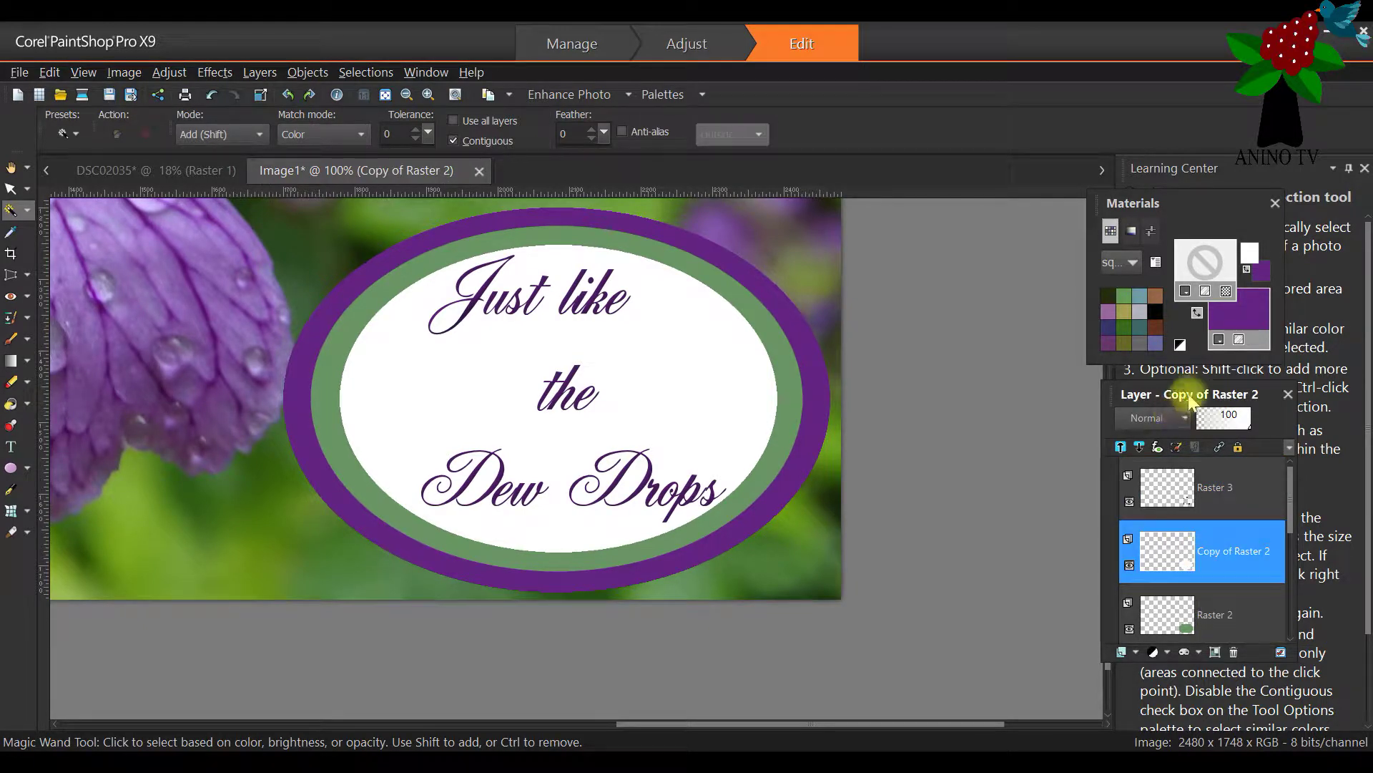
pyautogui.moveTo(1173, 394); pyautogui.dragTo(282, 244)
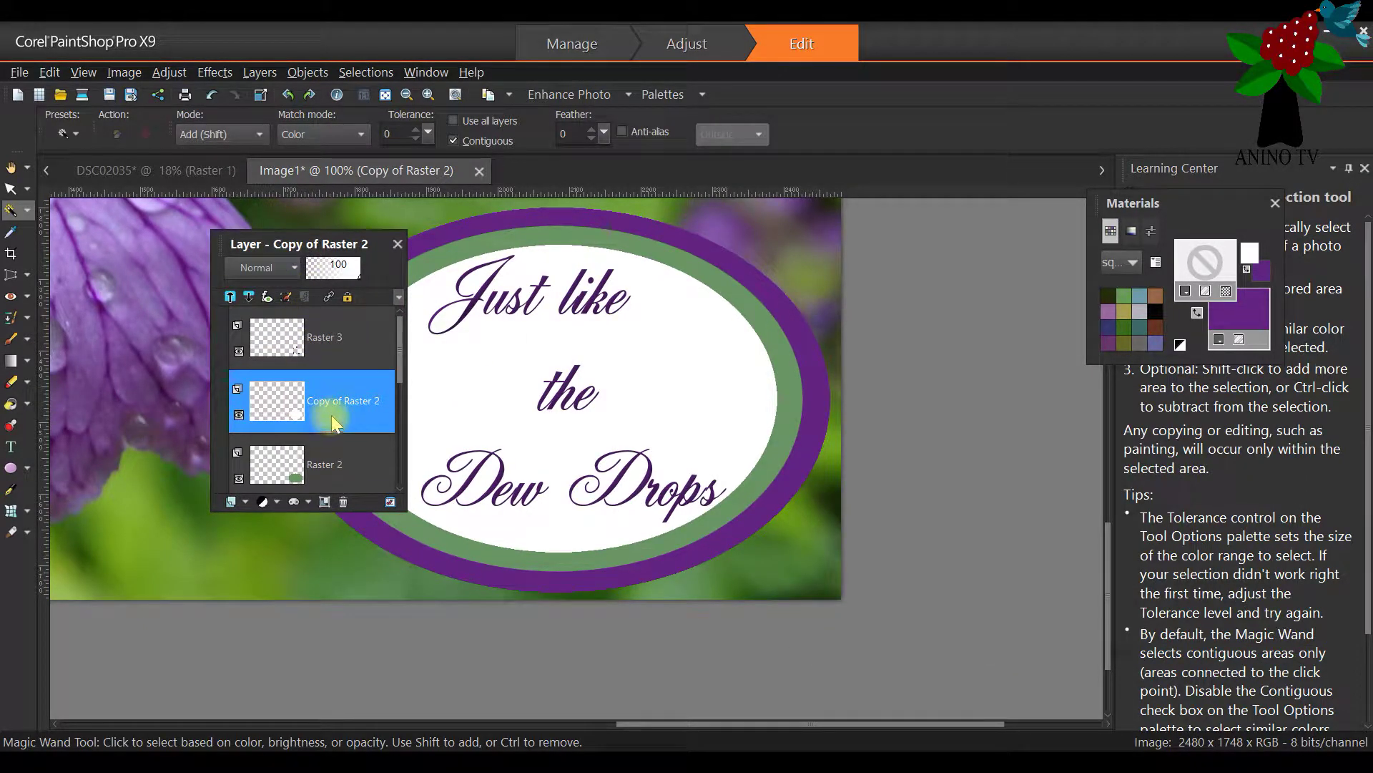
pyautogui.scroll(-1, 329, 411)
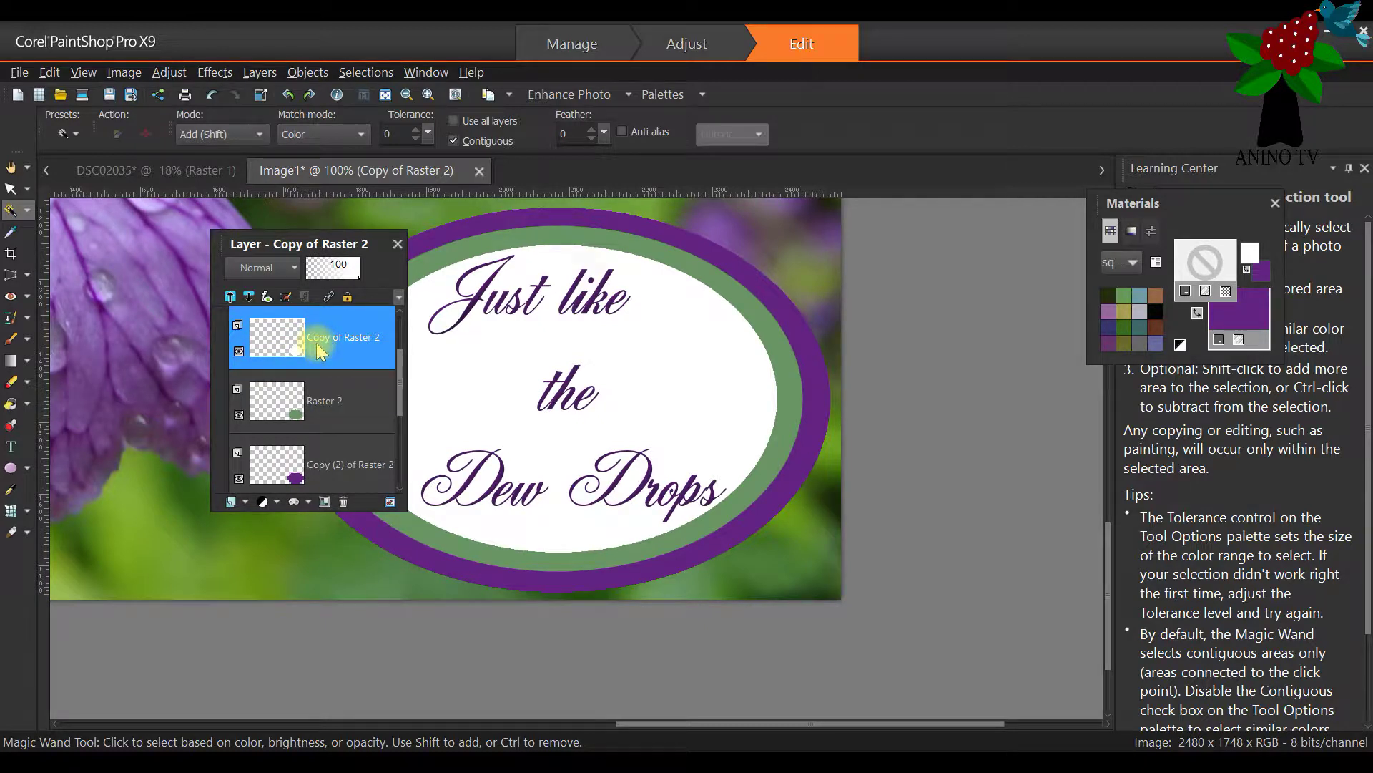
pyautogui.click(336, 339)
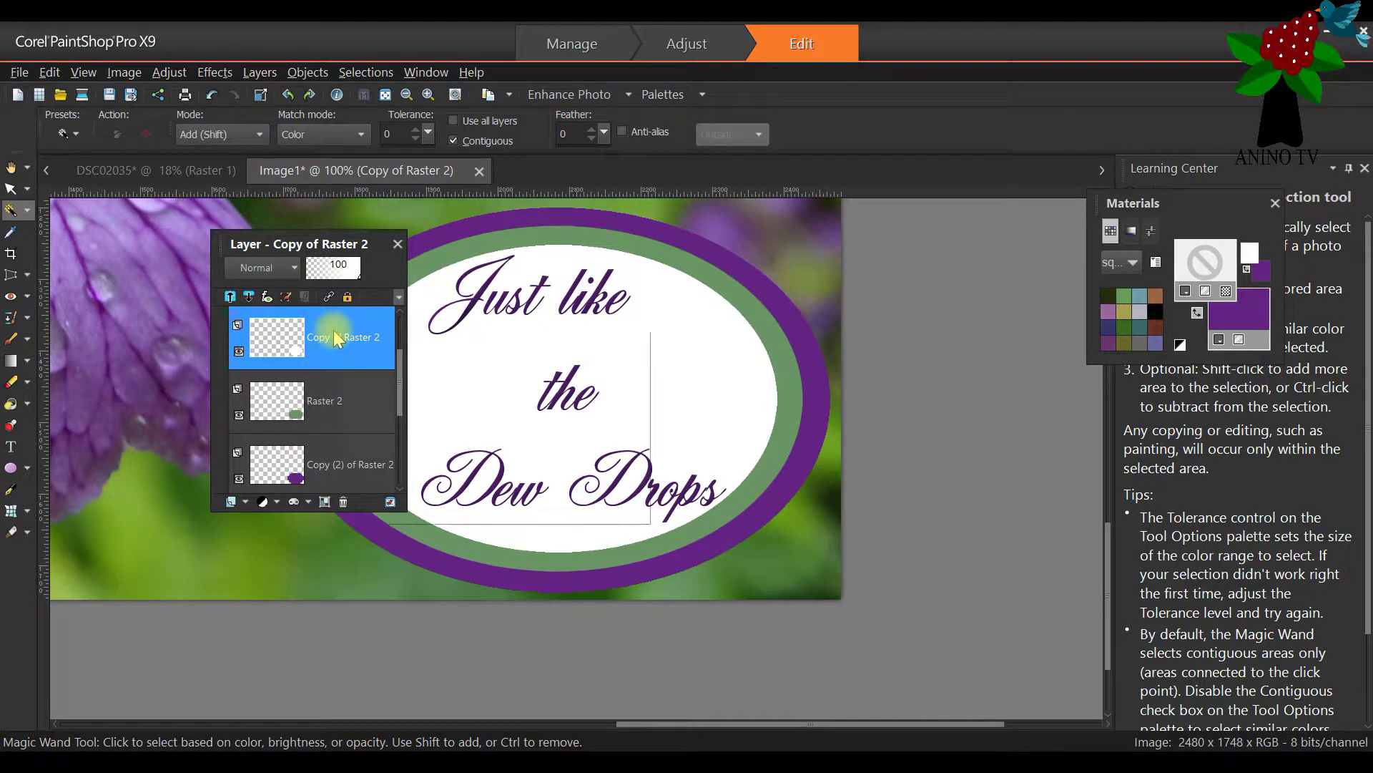
pyautogui.rightClick(336, 339)
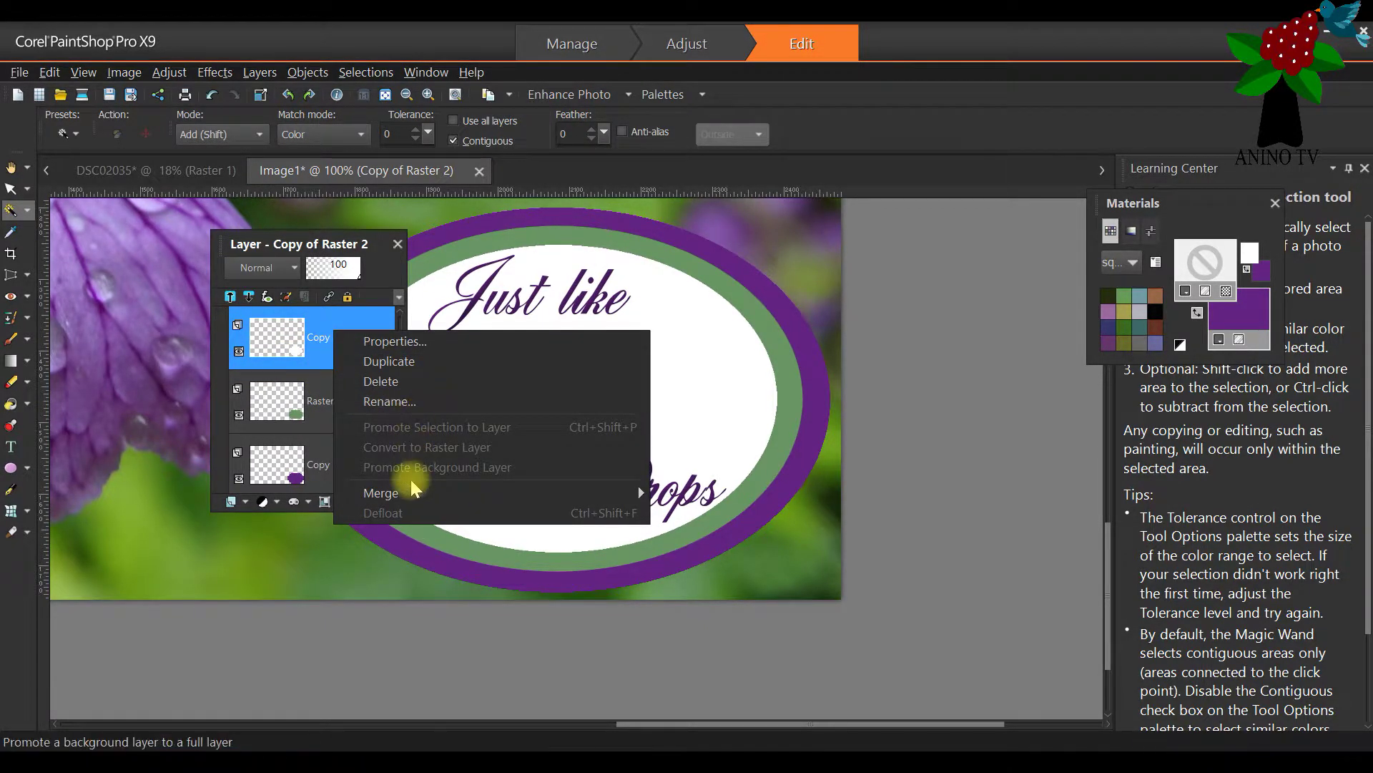
pyautogui.moveTo(409, 491)
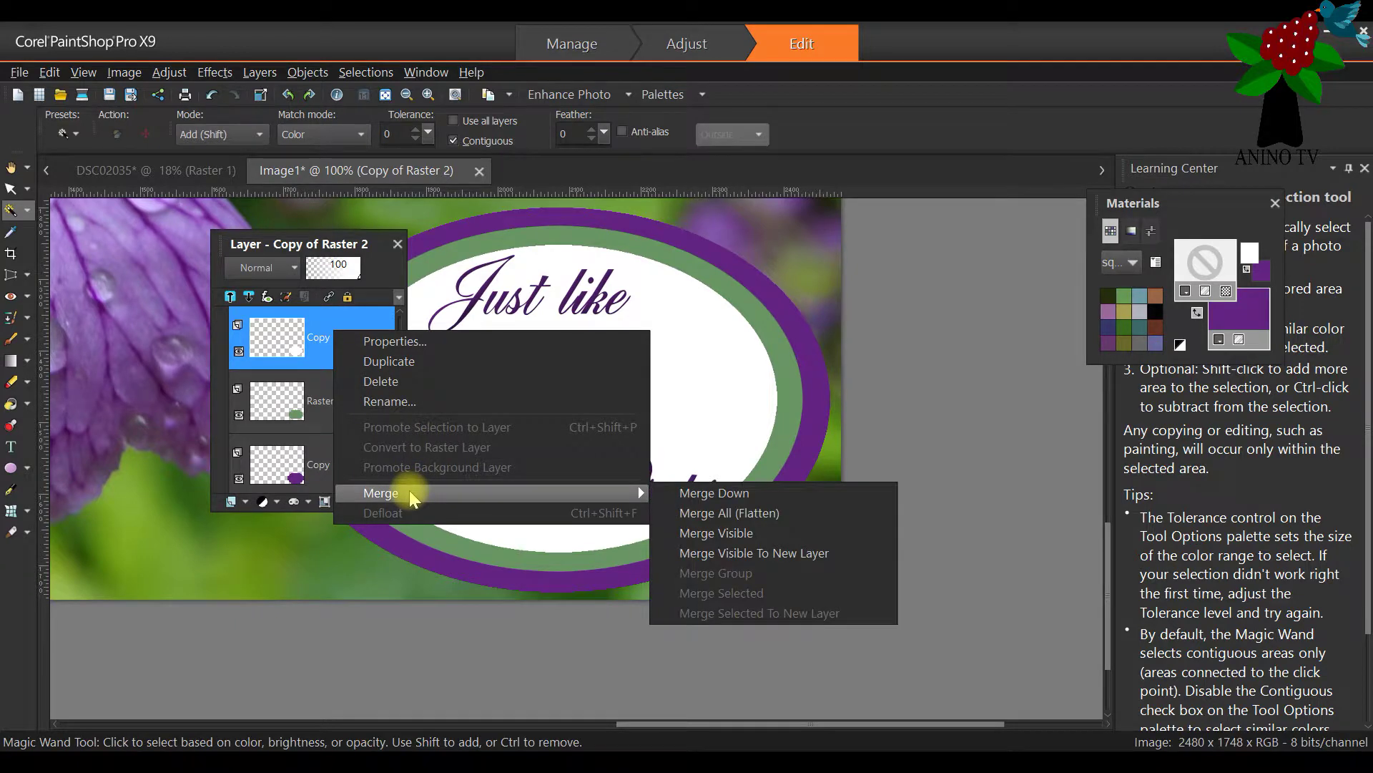
pyautogui.click(735, 494)
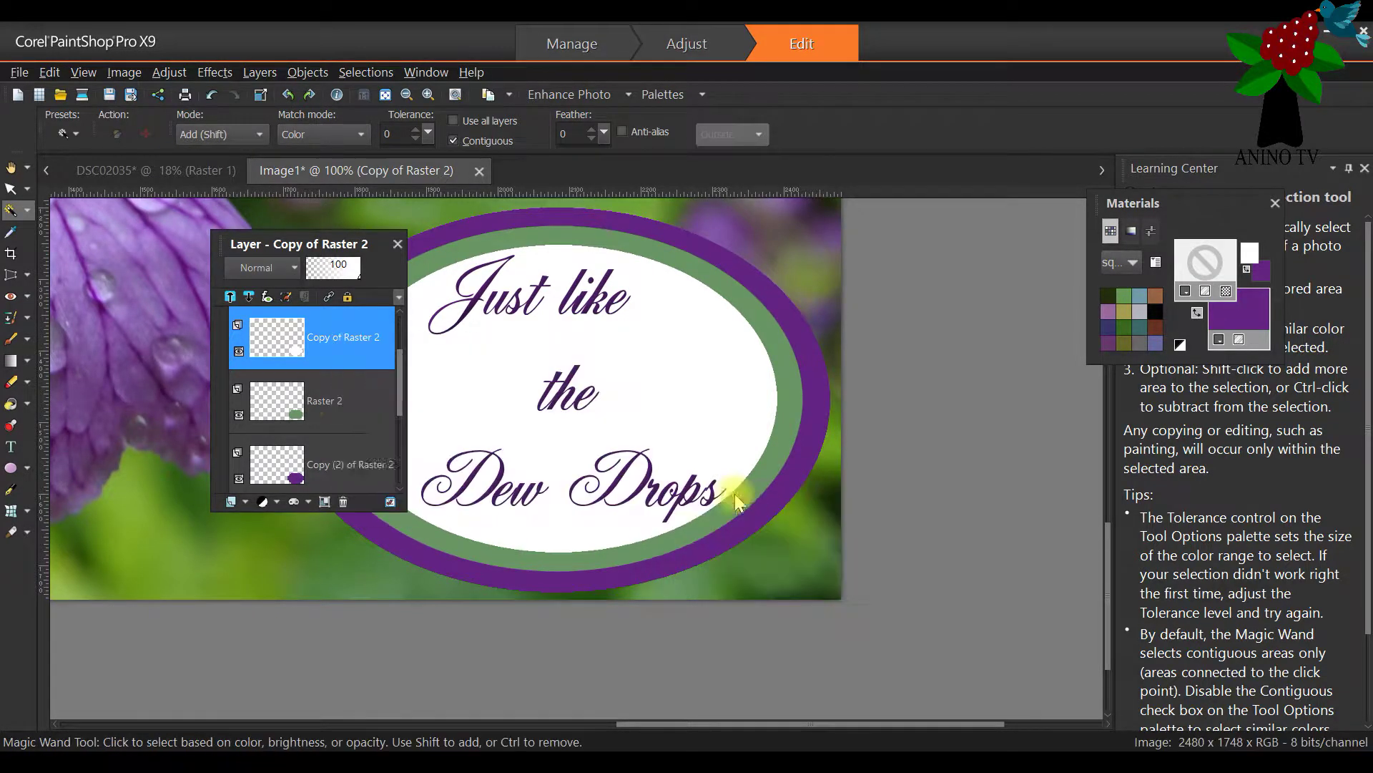
# Merge the combined white and green oval layer down into the purple oval layer, Copy (2) of Raster 2
pyautogui.rightClick(312, 355)
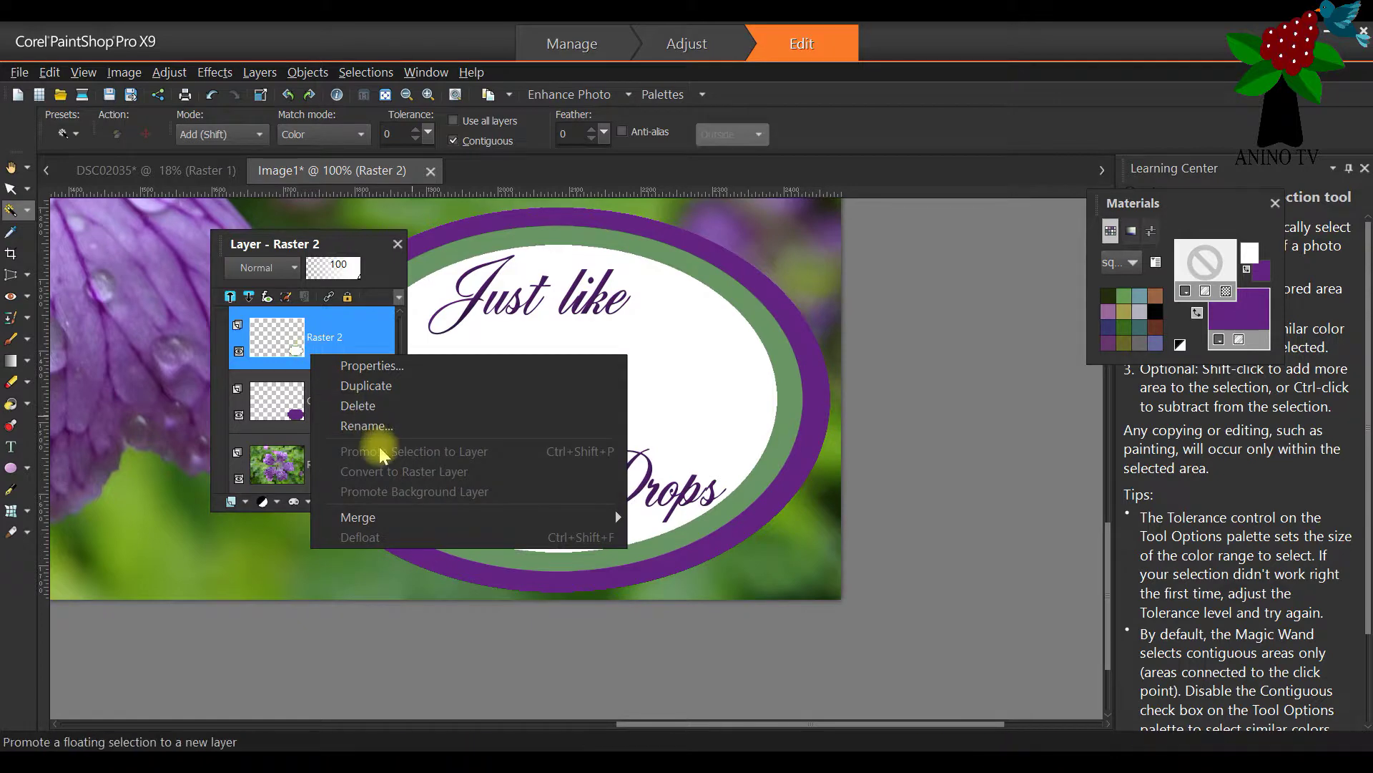
pyautogui.moveTo(410, 518)
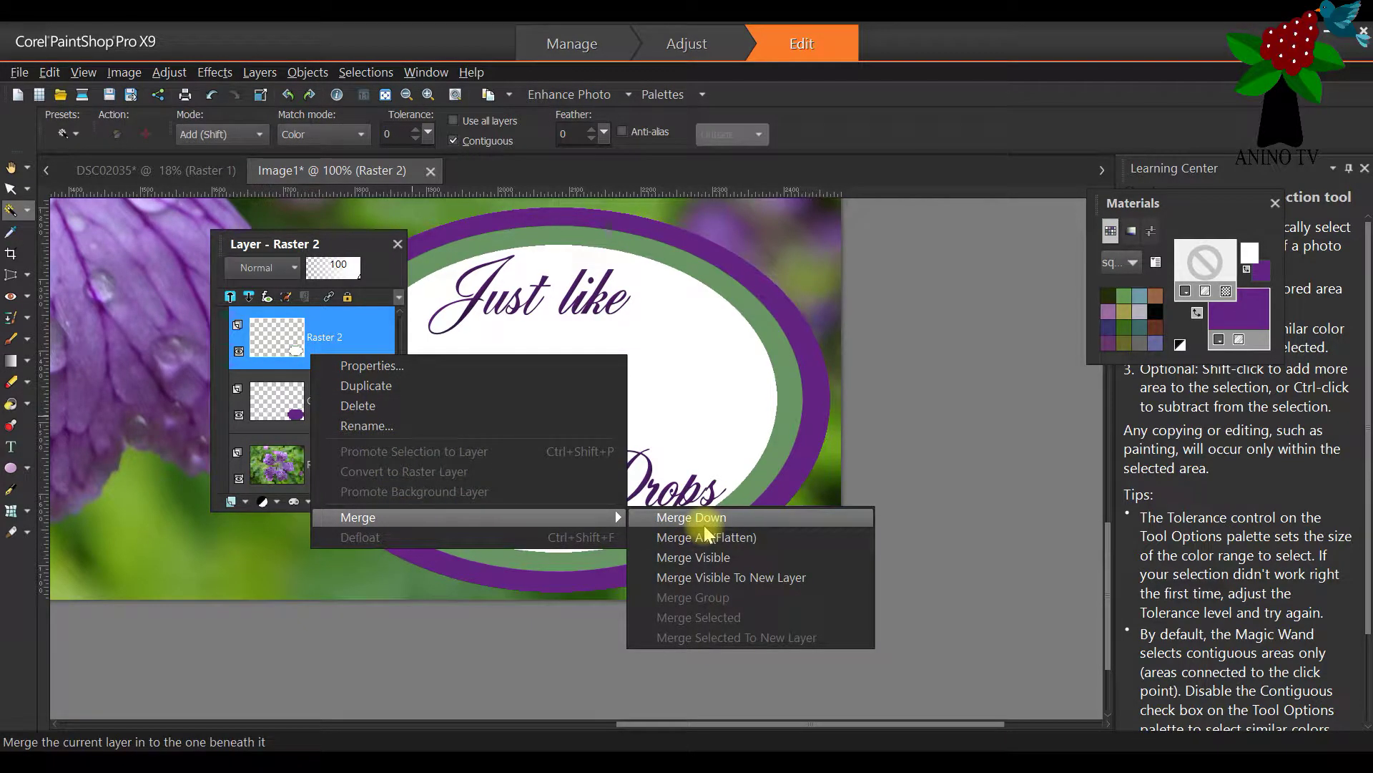
pyautogui.click(686, 517)
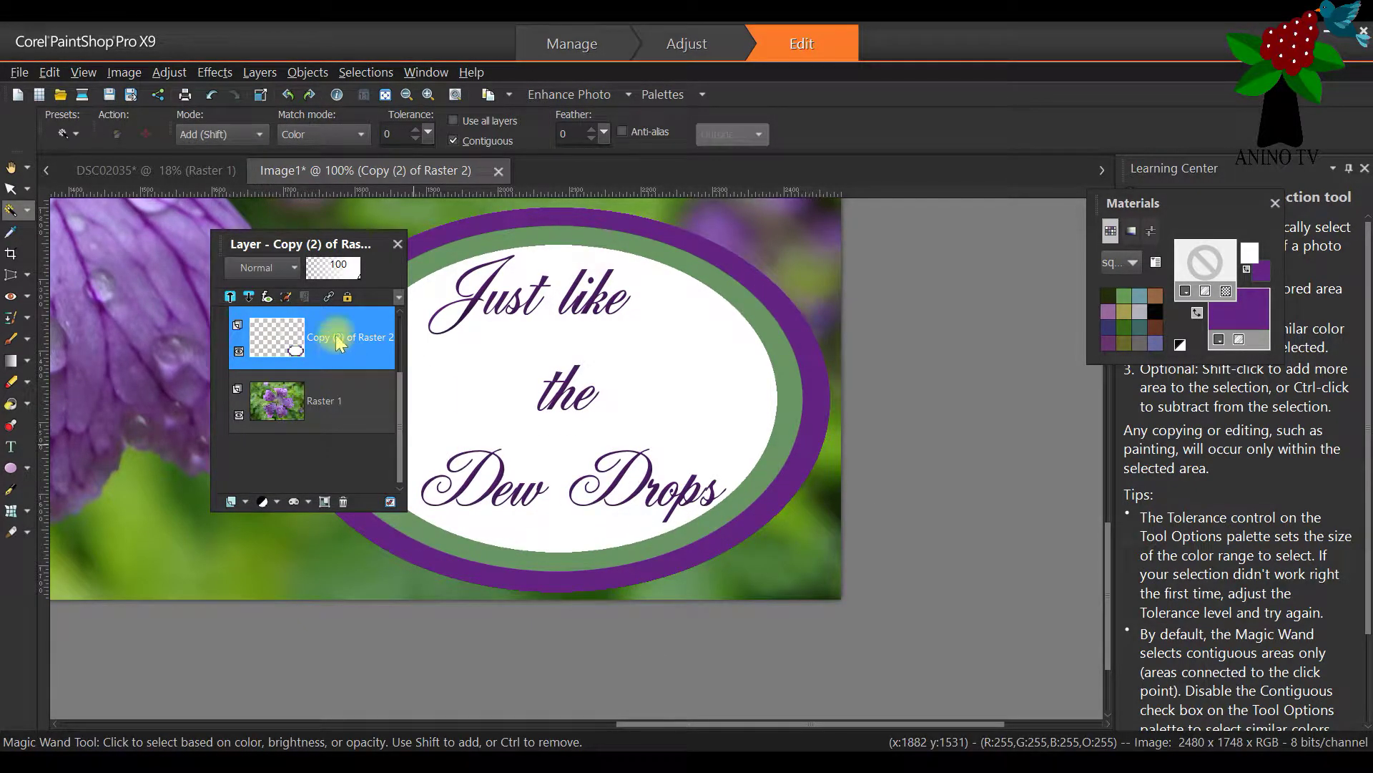
pyautogui.moveTo(307, 248); pyautogui.dragTo(1133, 382)
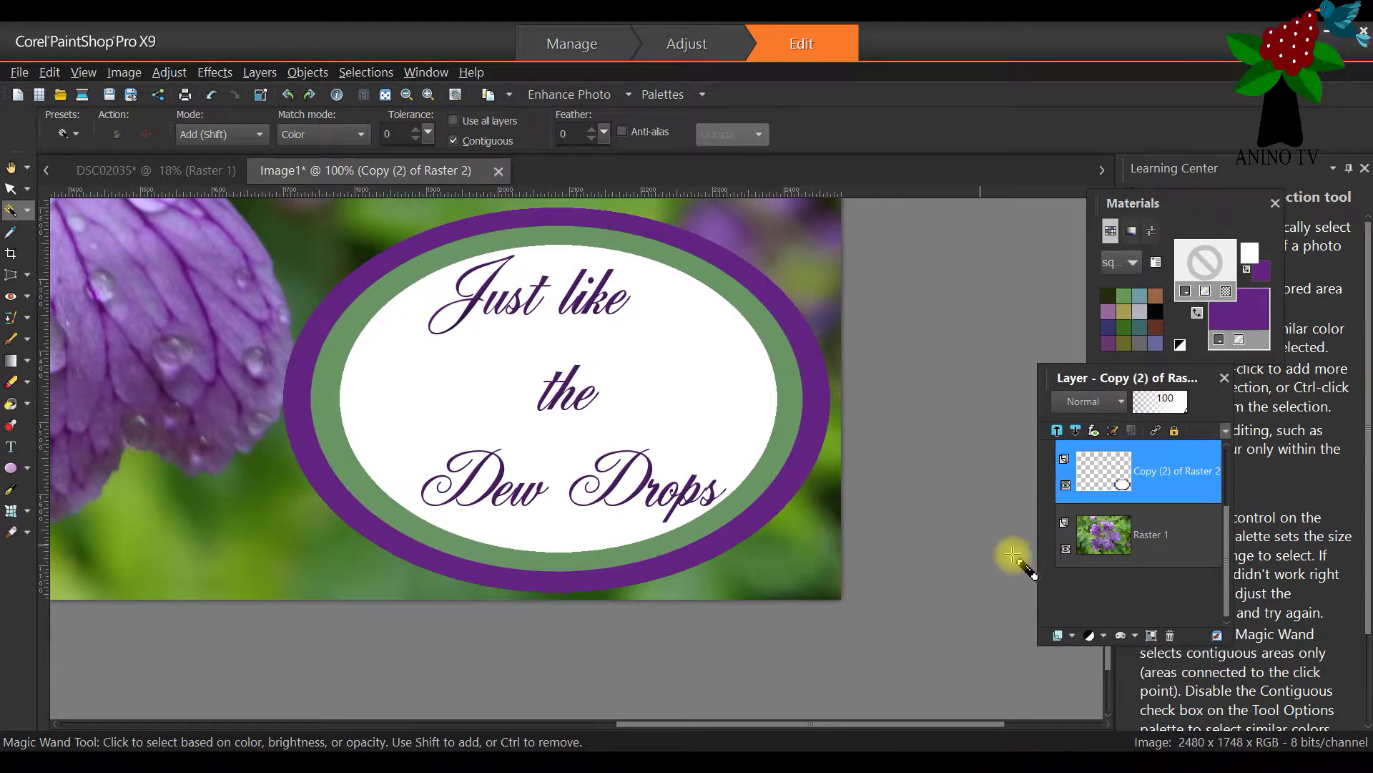
# Select the oval's purple outer ring with the Magic Wand and apply the Inner Bevel 3D effect using the Last Used settings
pyautogui.moveTo(1123, 553)
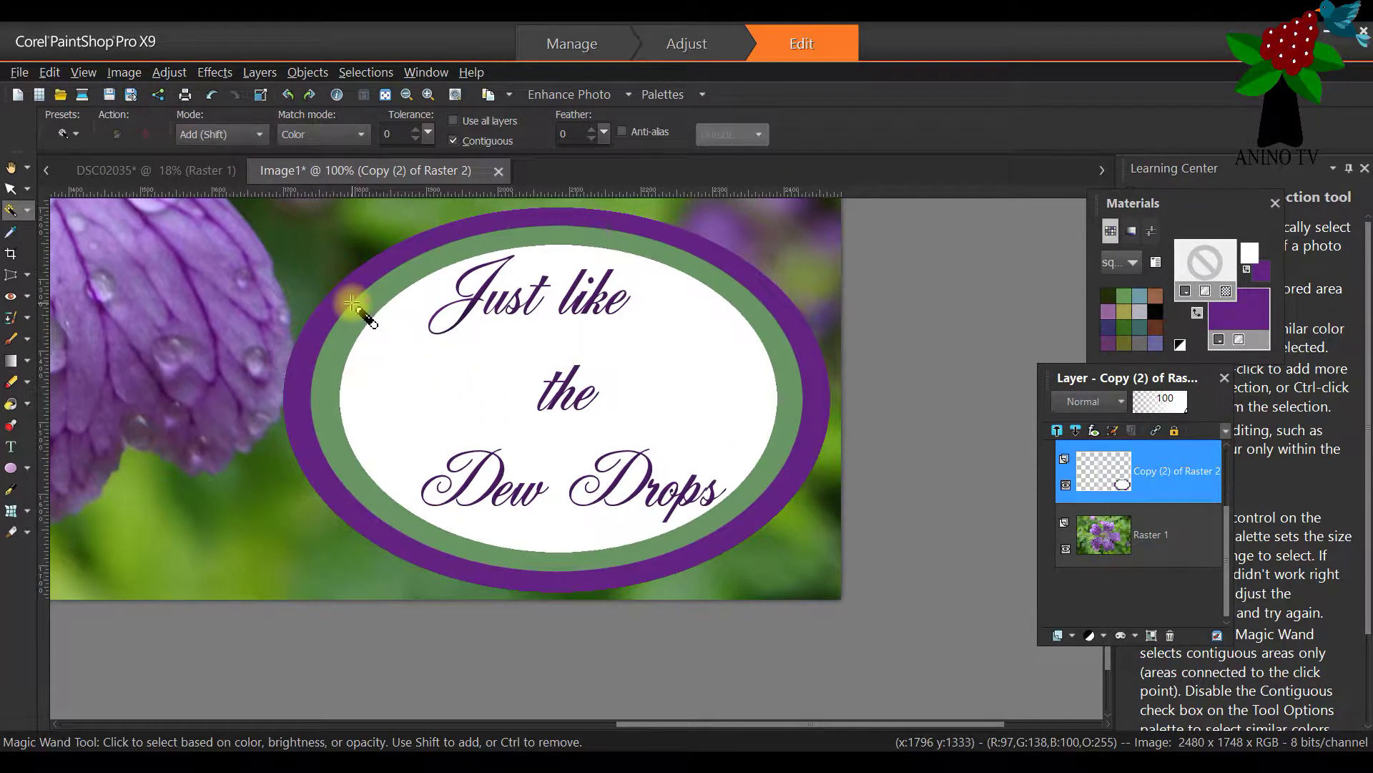
pyautogui.click(427, 243)
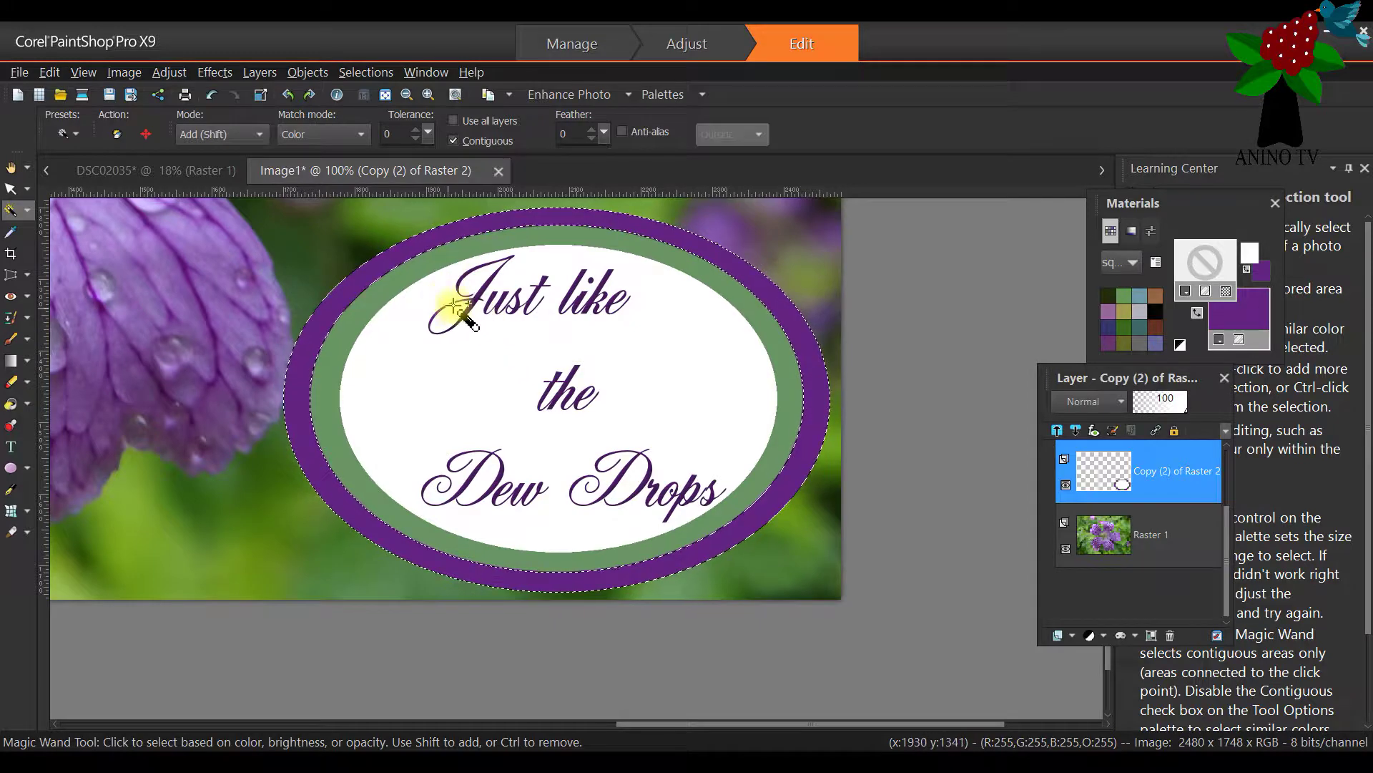
pyautogui.click(214, 73)
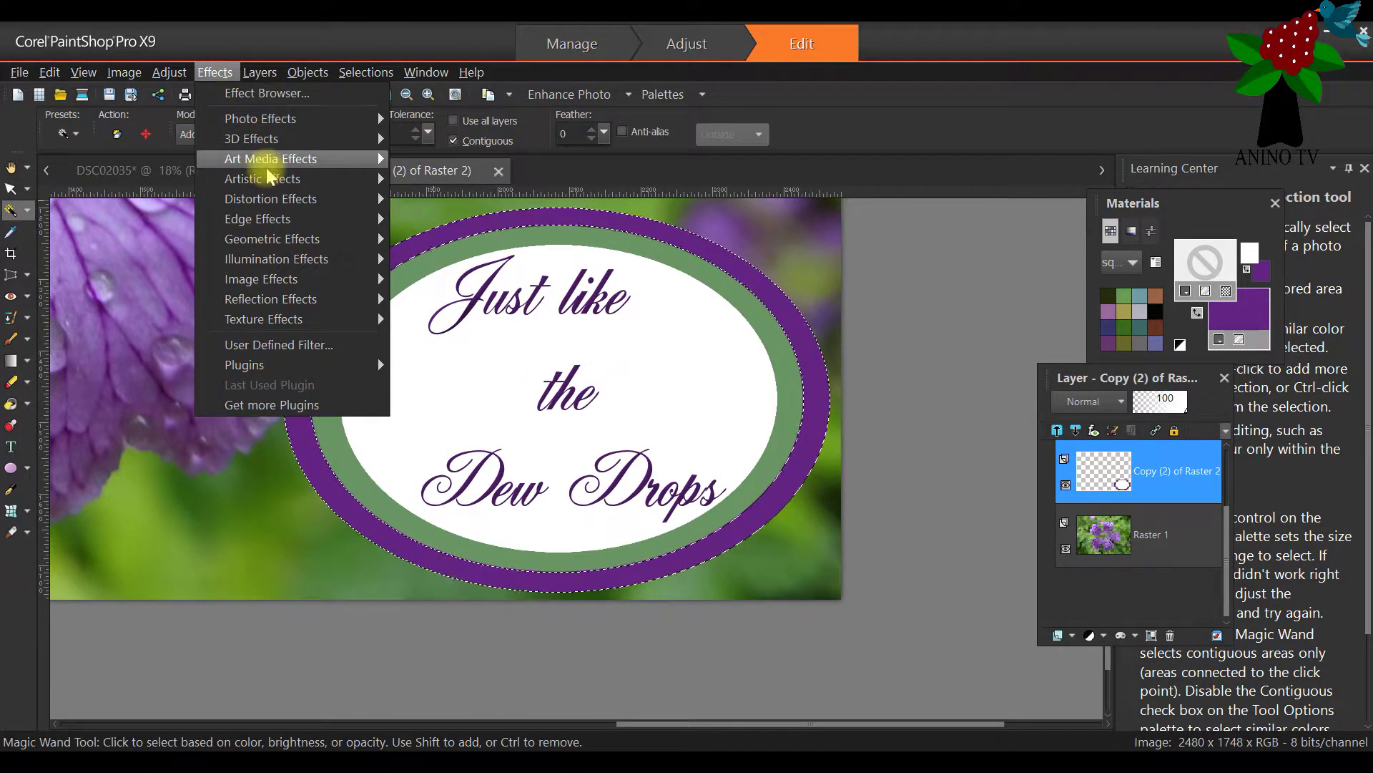
pyautogui.moveTo(270, 138)
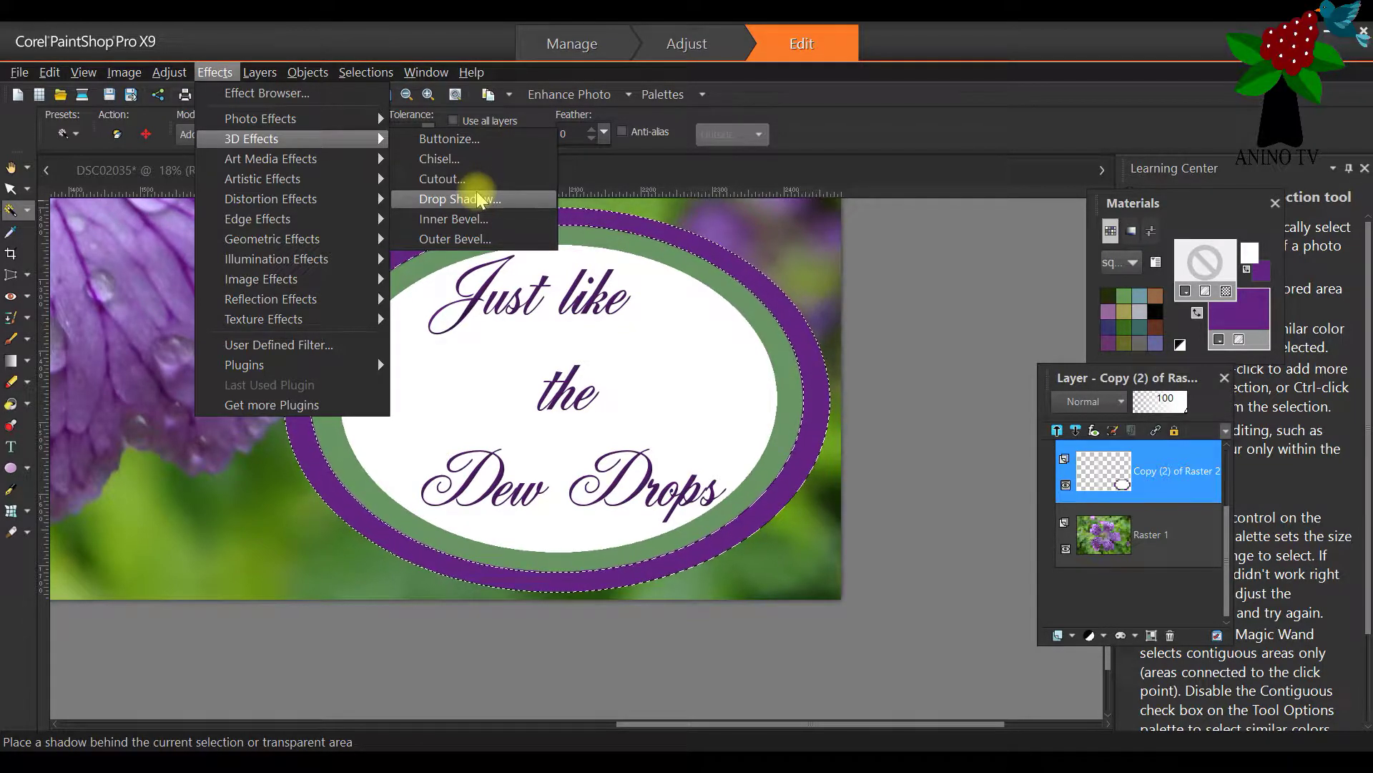
pyautogui.click(477, 219)
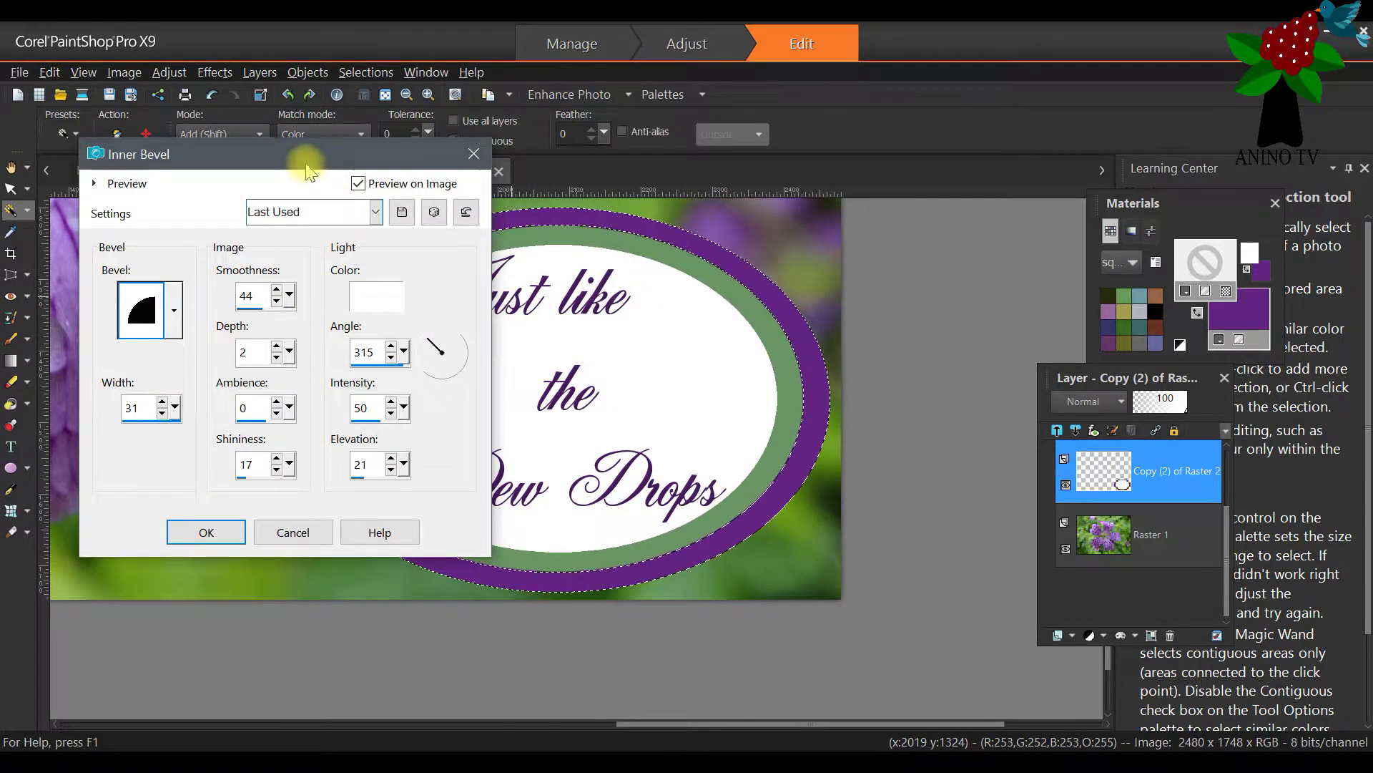
pyautogui.moveTo(271, 159); pyautogui.dragTo(42, 173)
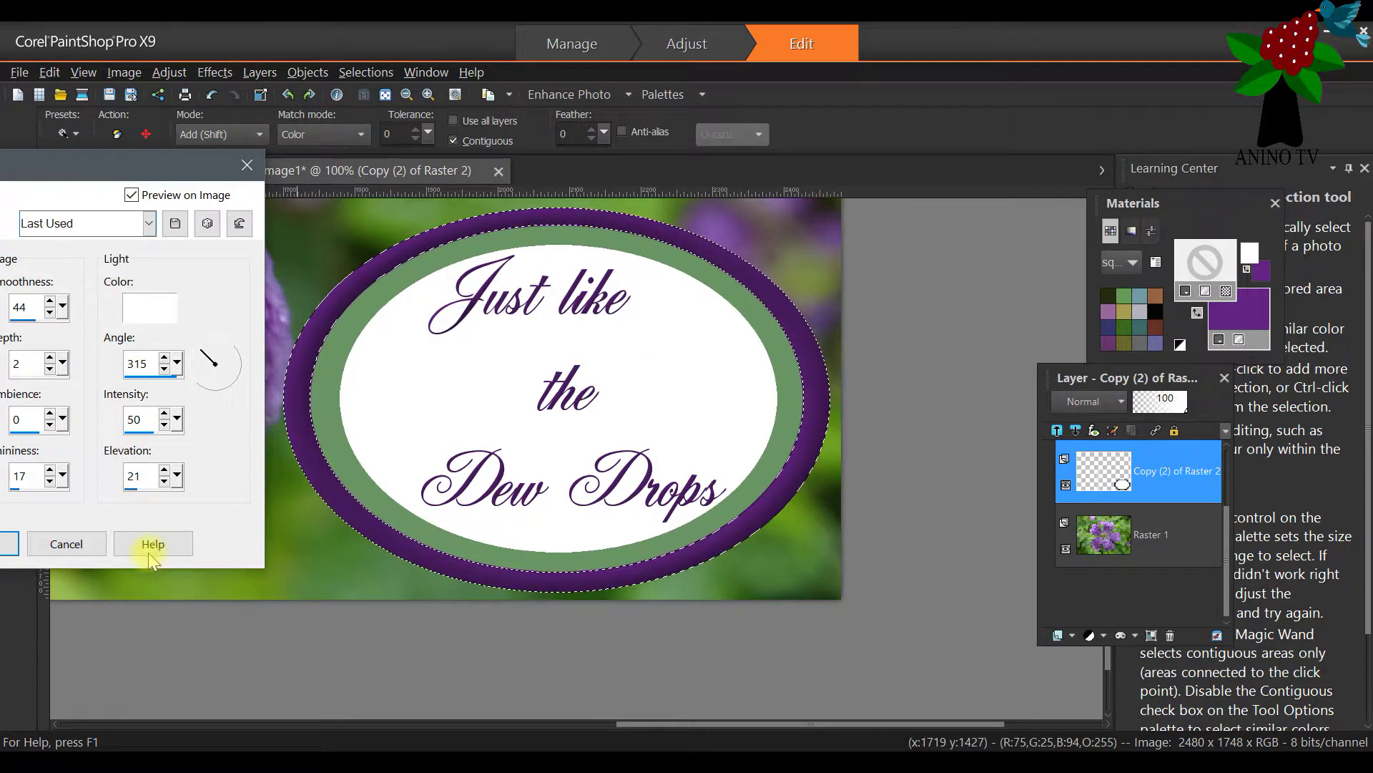
pyautogui.moveTo(115, 175); pyautogui.dragTo(1099, 147)
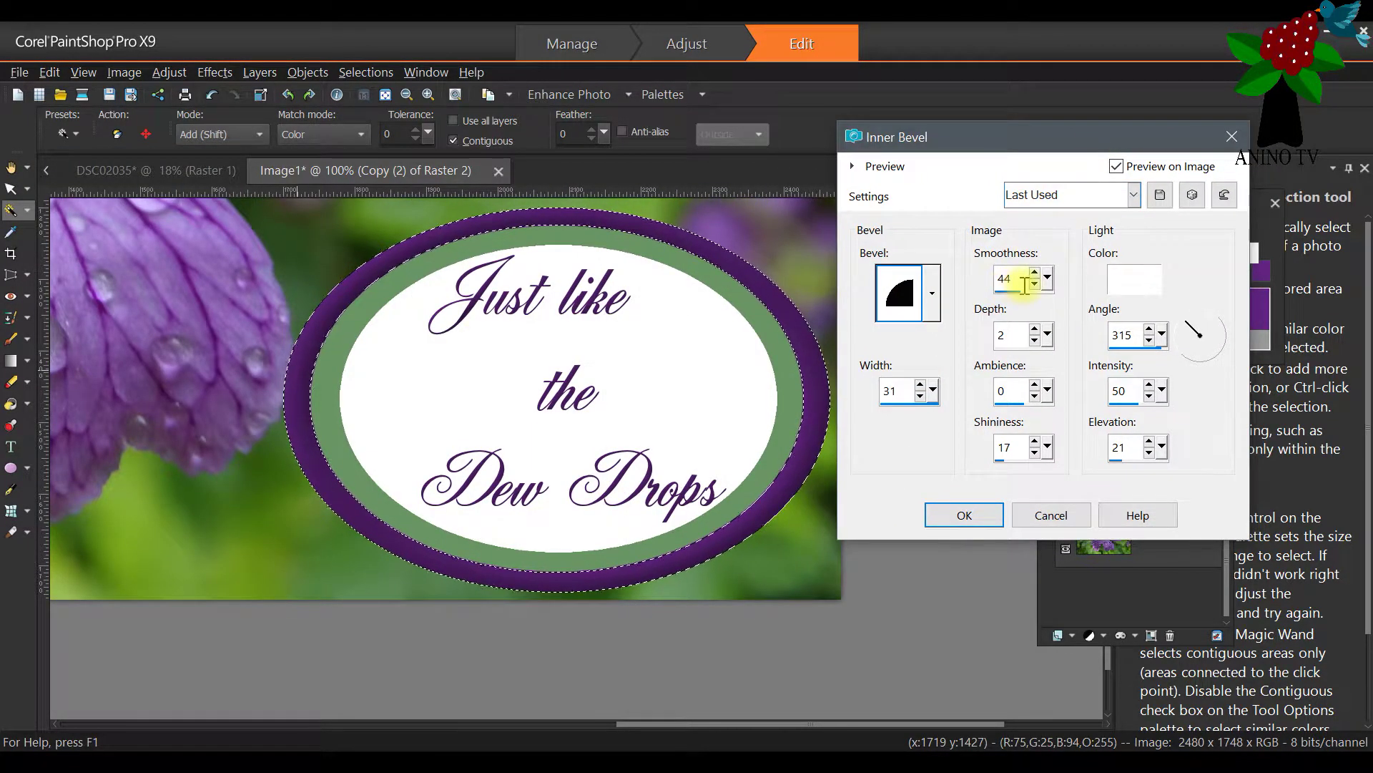
pyautogui.click(977, 517)
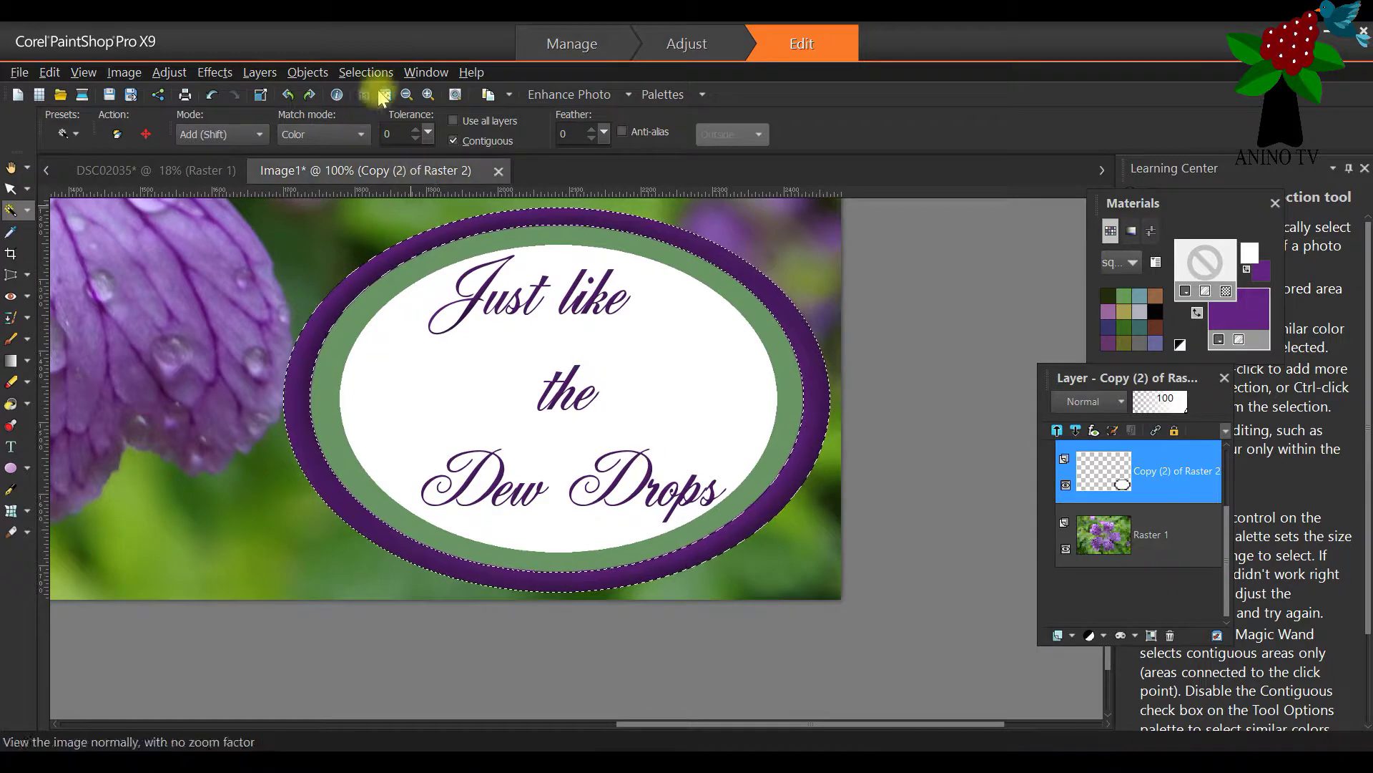
# Replace the selection with the green inner ring and apply the Inner Bevel 3D effect to it using the Last Used settings
pyautogui.click(366, 72)
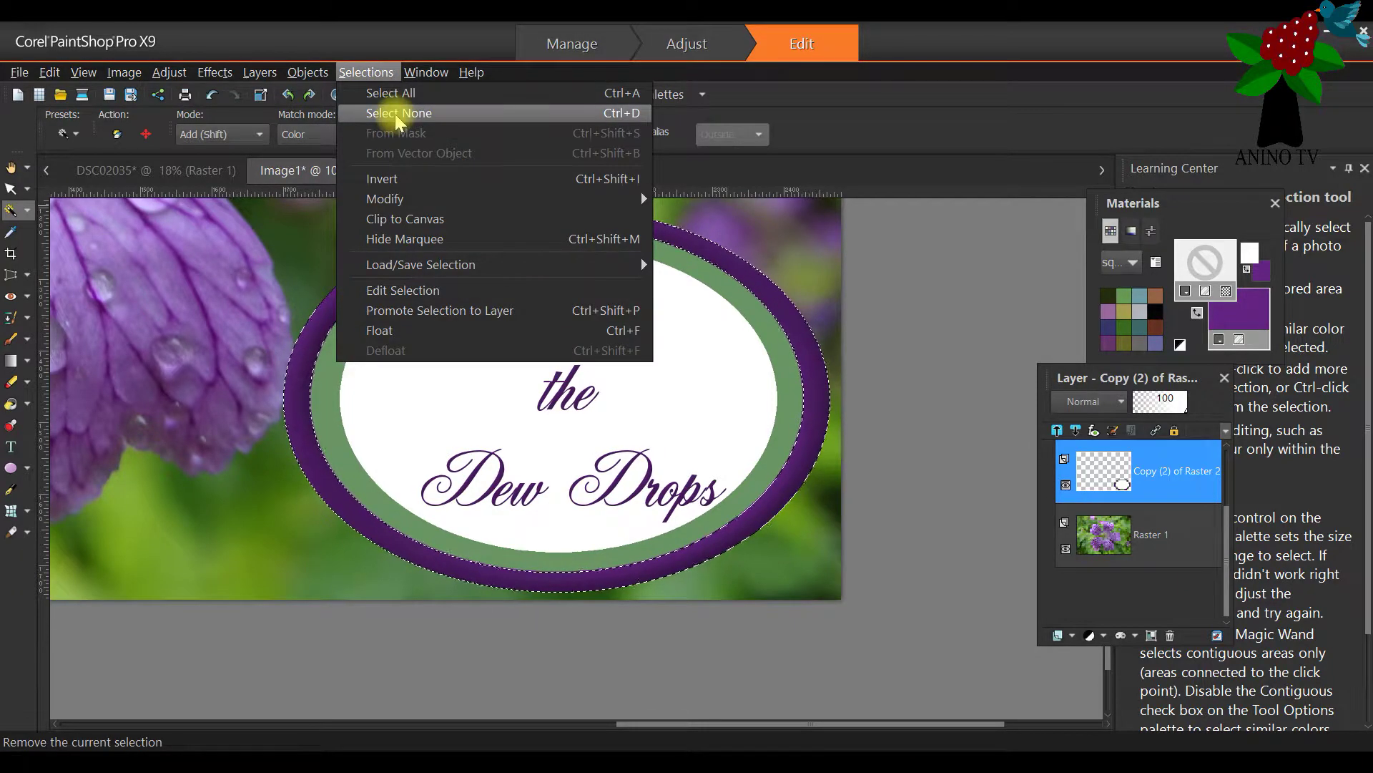
pyautogui.click(396, 116)
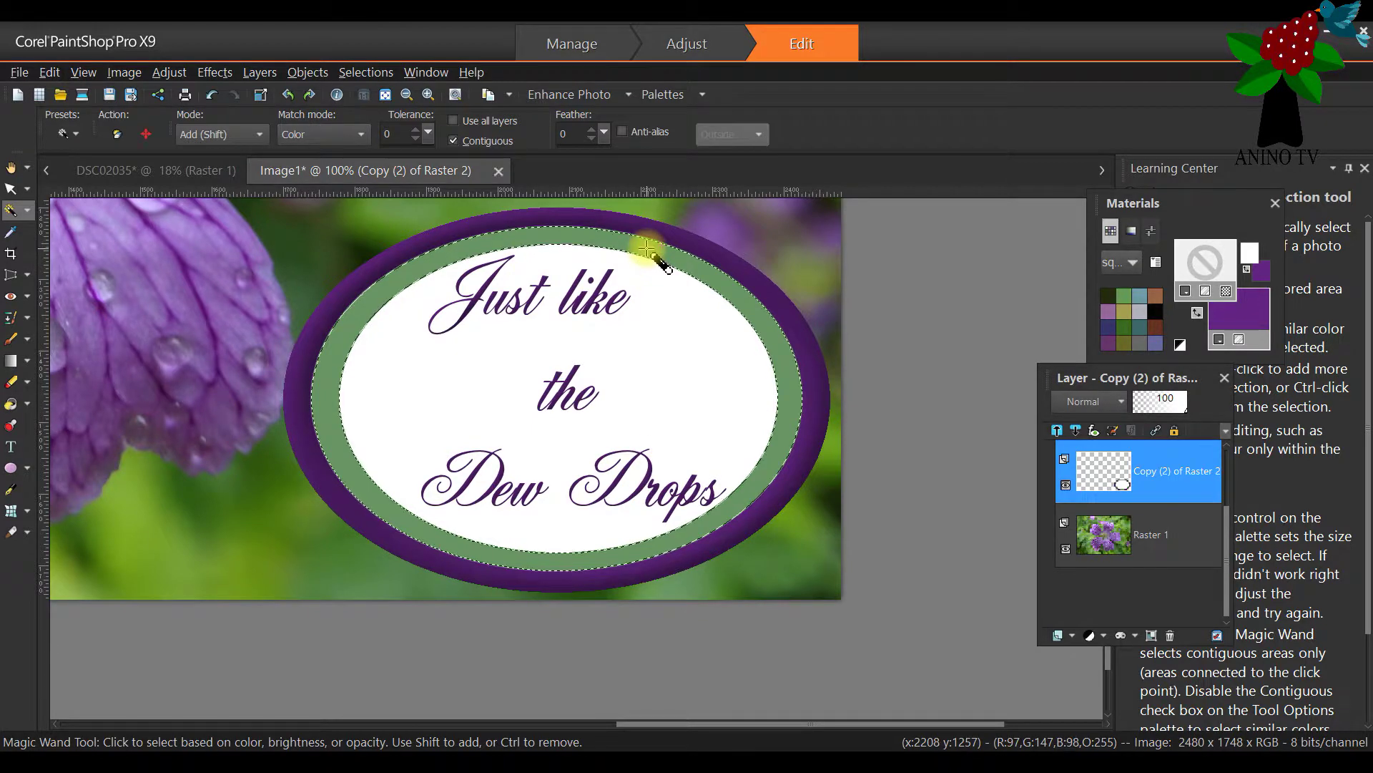
pyautogui.click(213, 73)
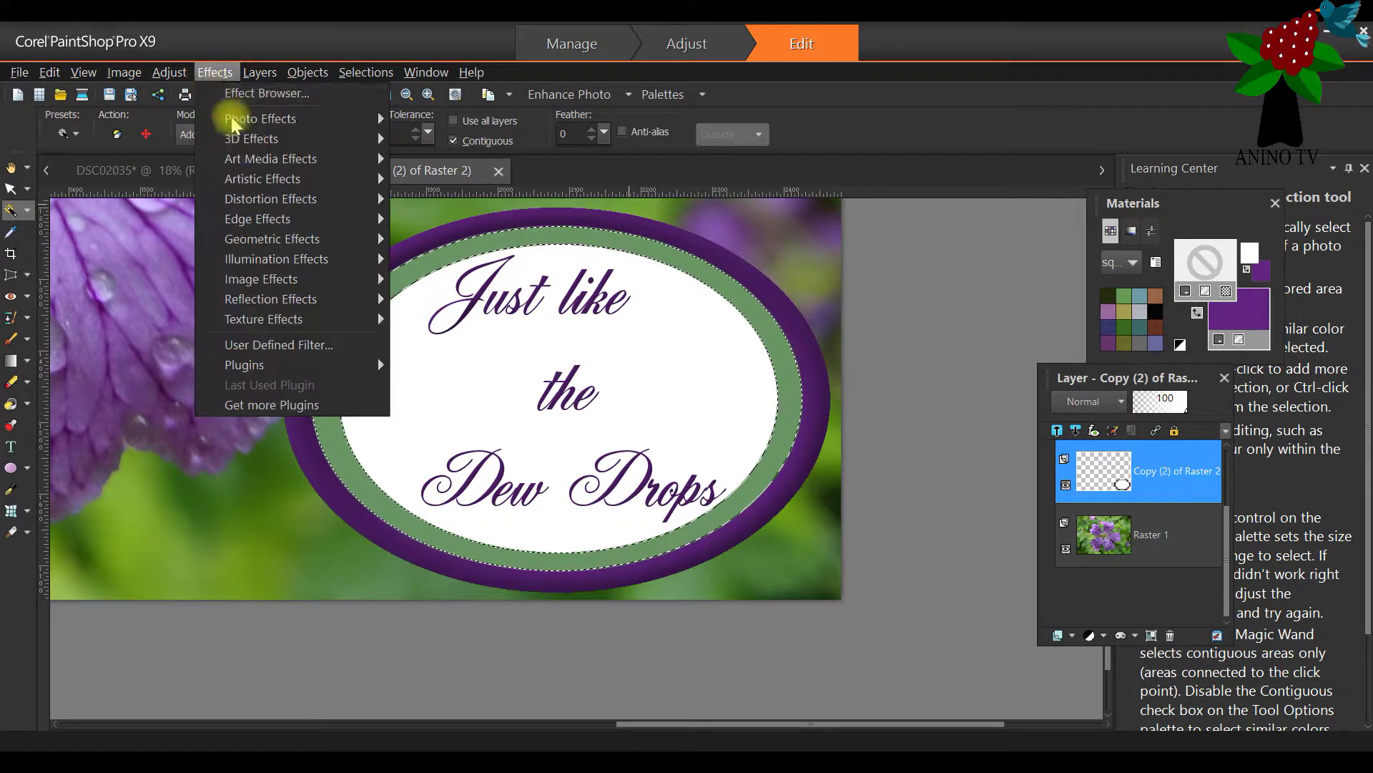
pyautogui.click(524, 213)
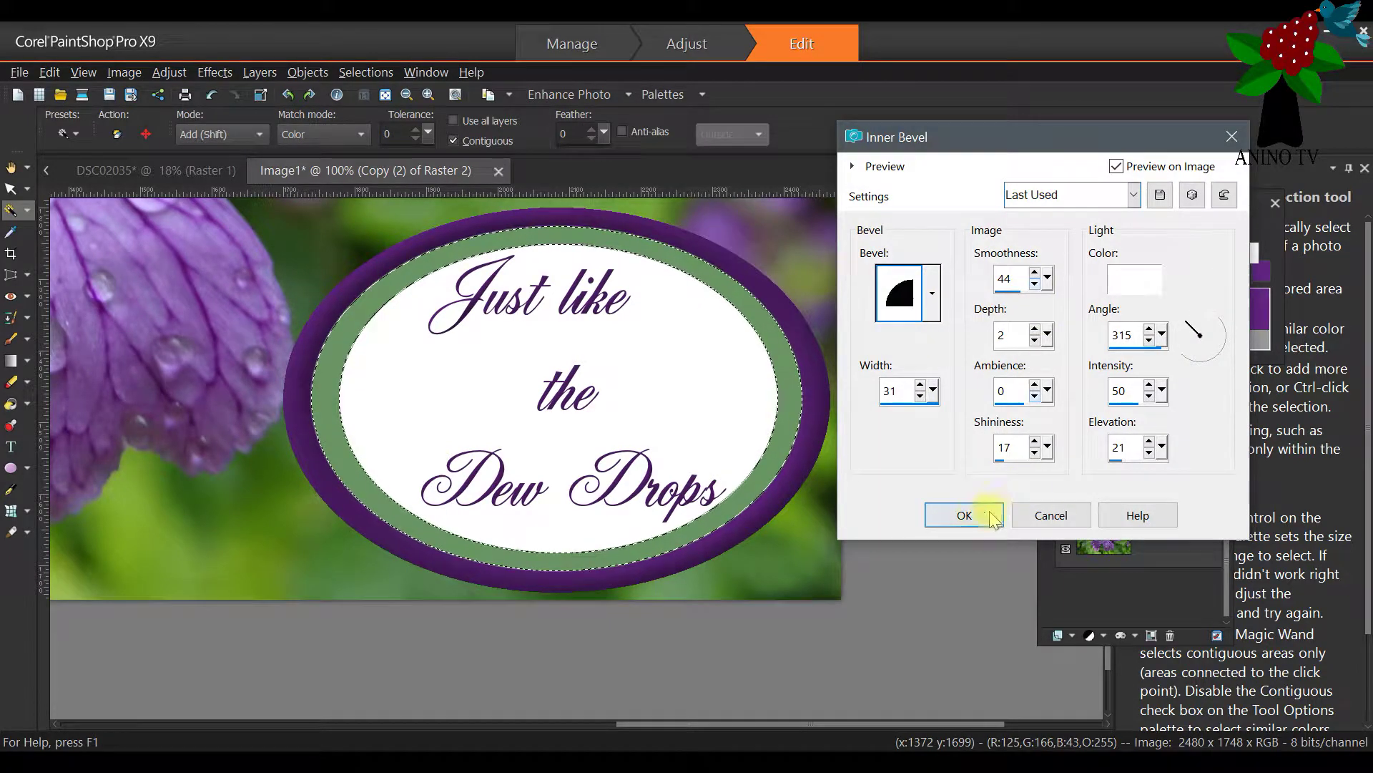
pyautogui.click(965, 515)
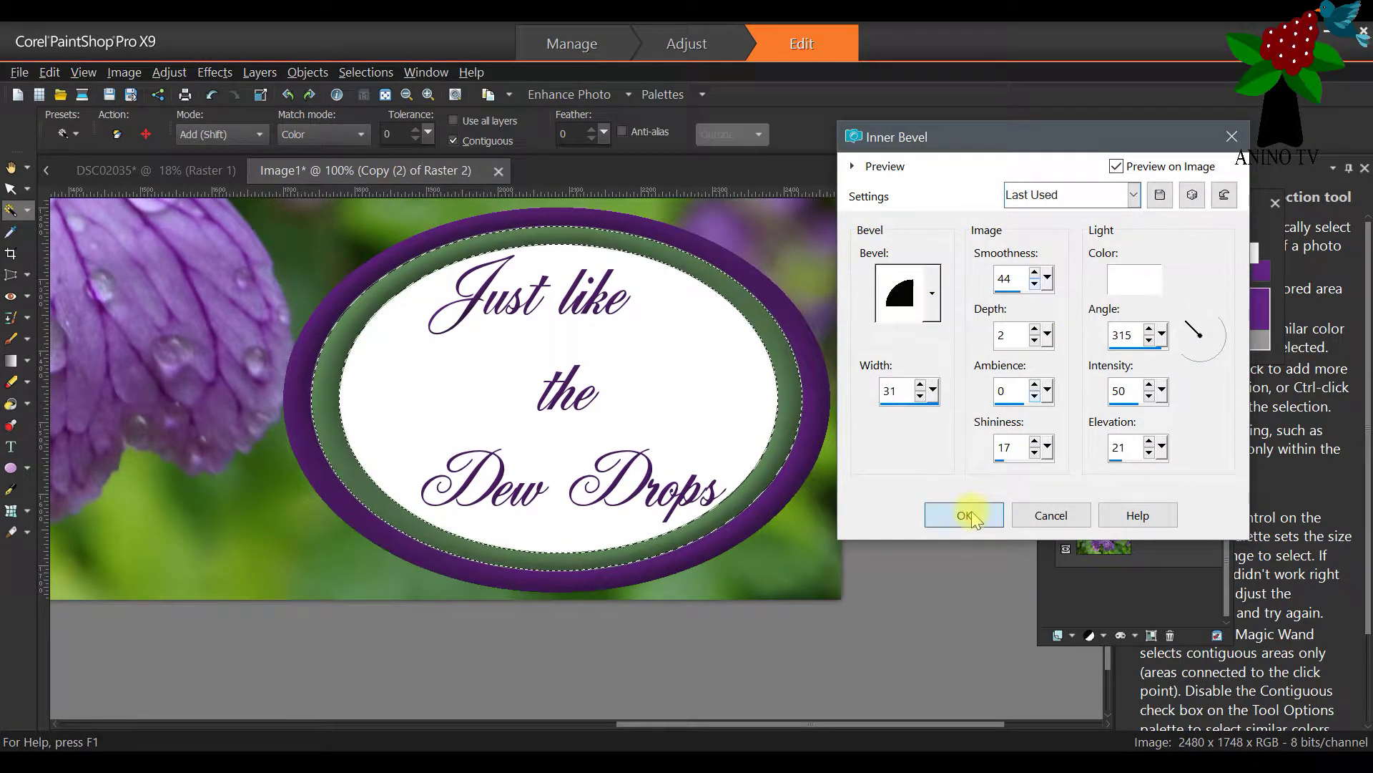
# Deselect the green ring and review the bevelled label within the whole flower photo
pyautogui.click(360, 74)
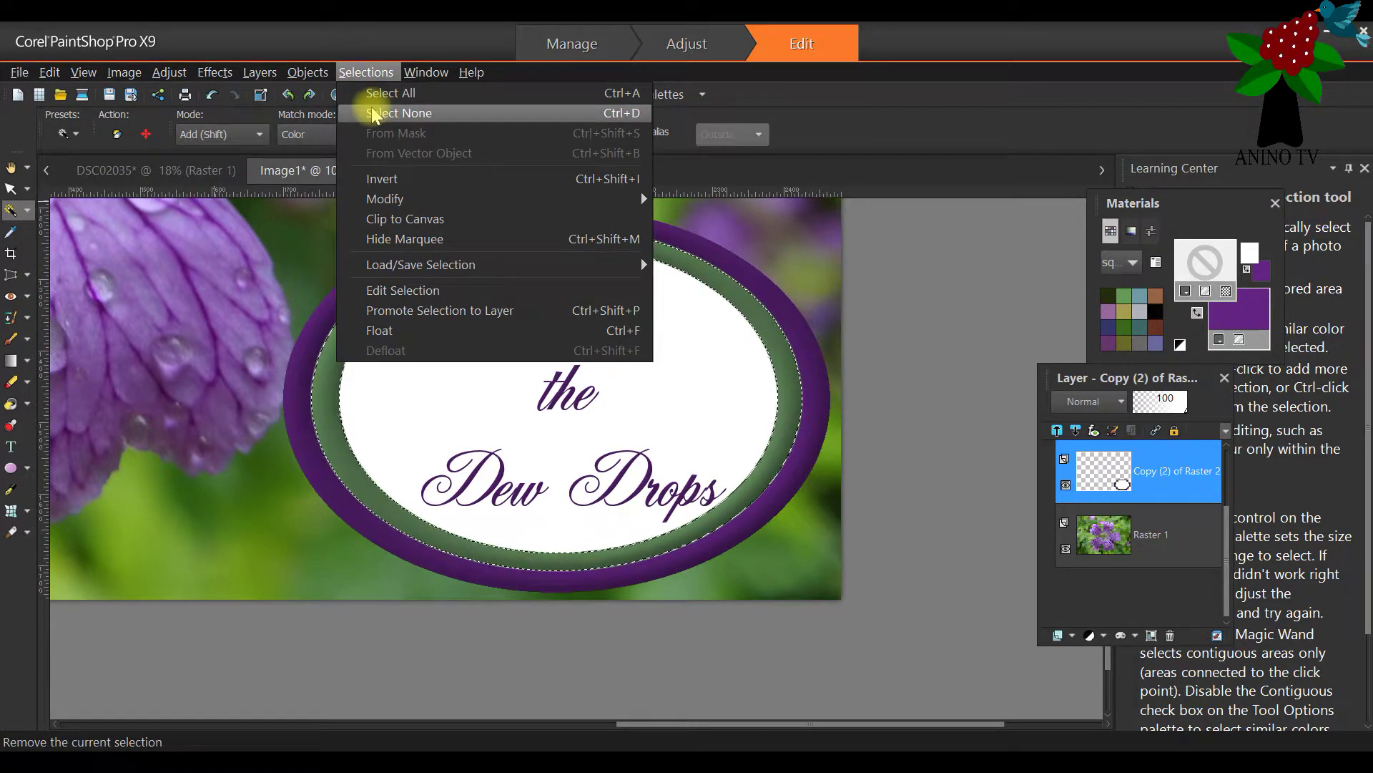
pyautogui.click(375, 115)
pyautogui.scroll(-2, 227, 282)
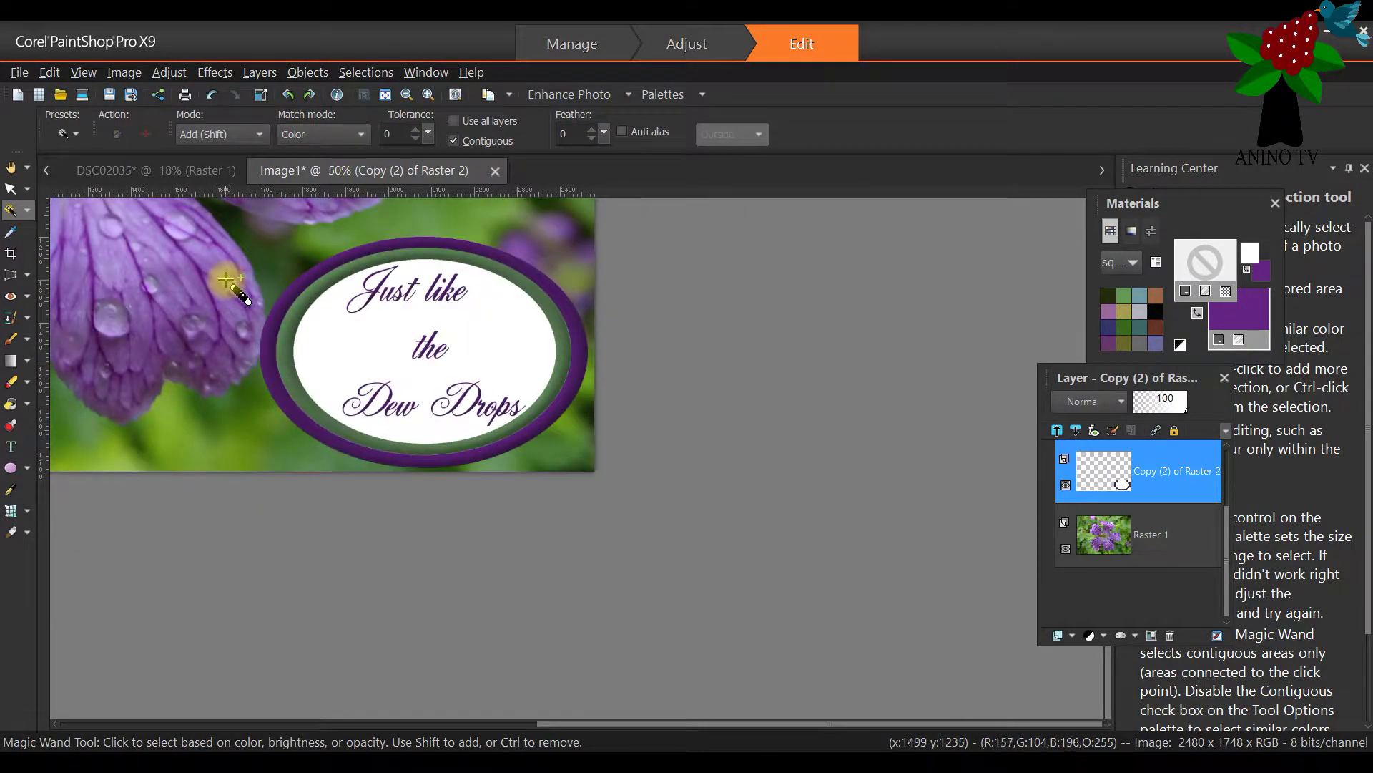
pyautogui.scroll(-3, 227, 282)
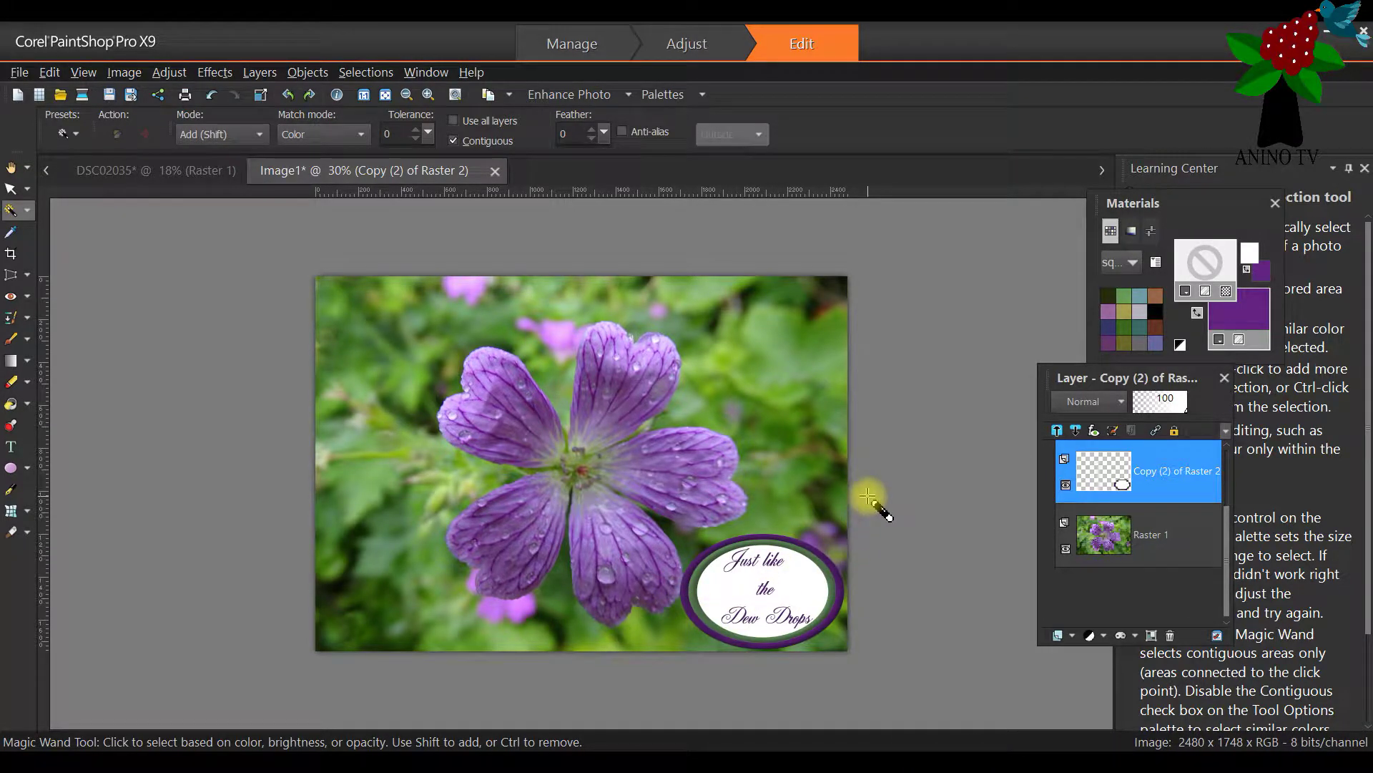
# Add a symmetric 0.250 cm border around the image in the dark purple sampled from the oval label's outer ring
pyautogui.click(12, 190)
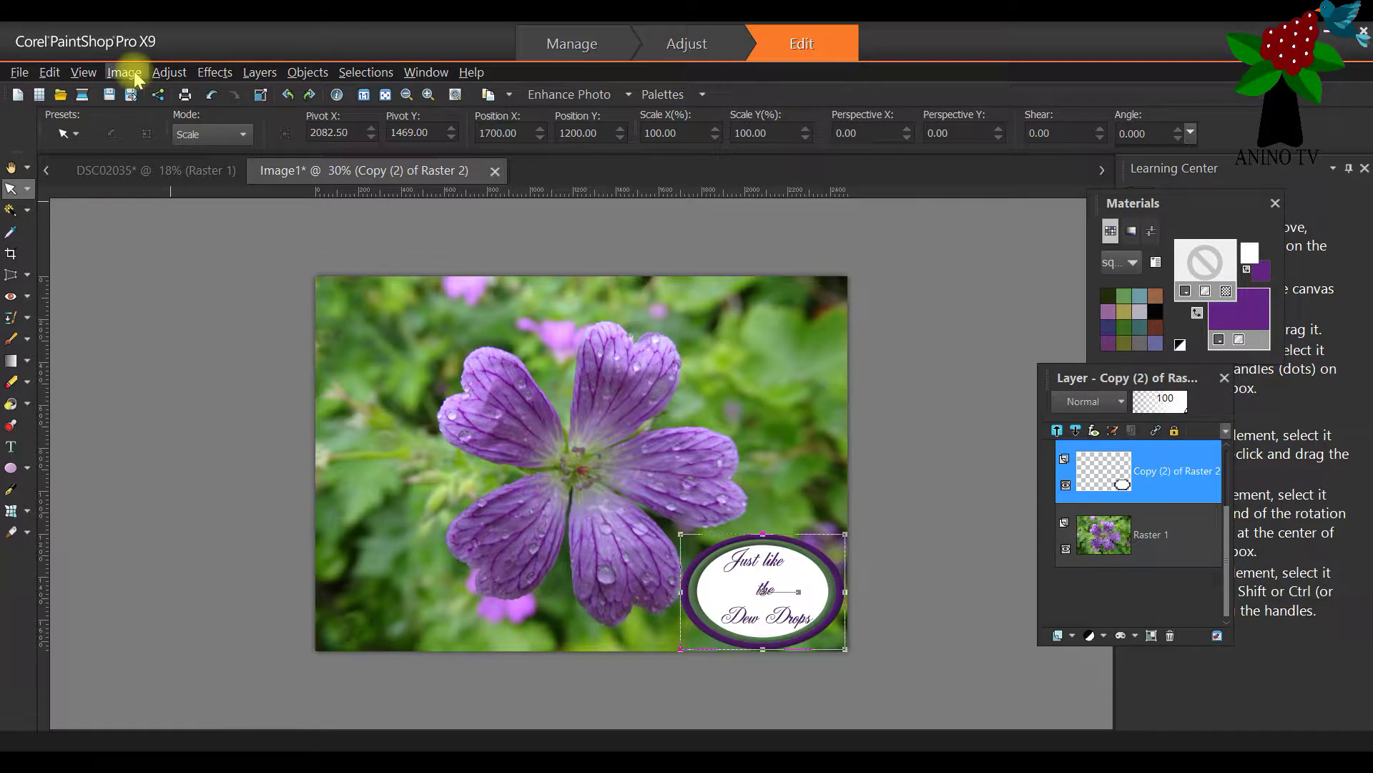
pyautogui.click(132, 75)
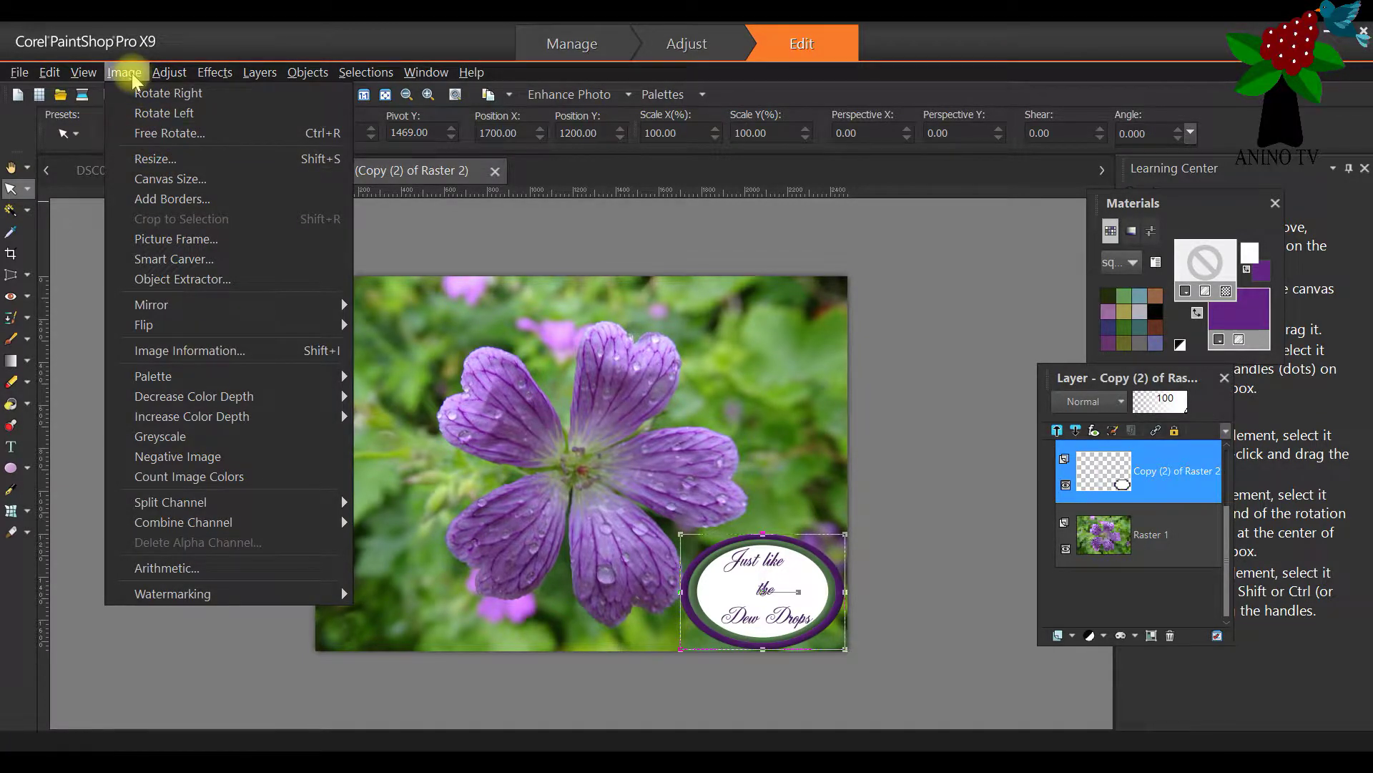
pyautogui.click(154, 199)
pyautogui.moveTo(730, 204); pyautogui.dragTo(1055, 202)
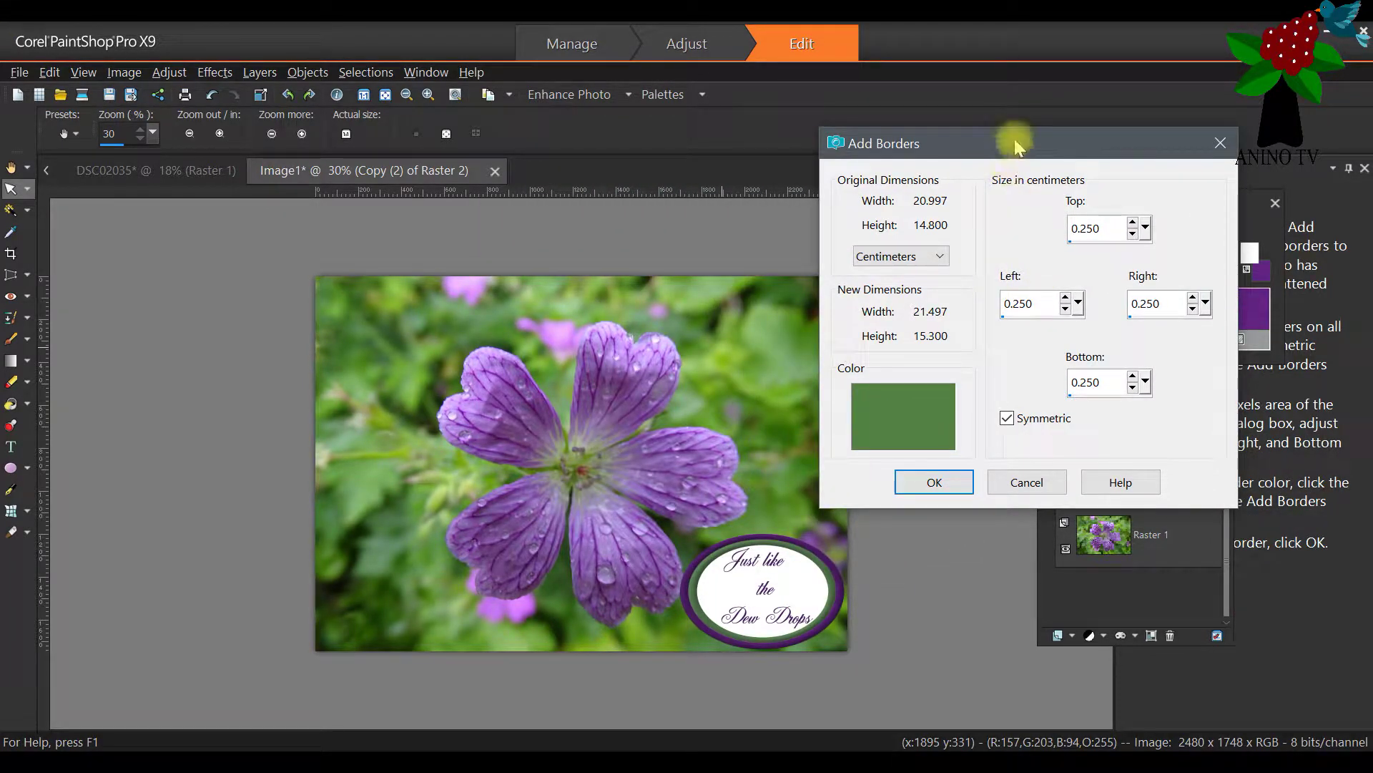
pyautogui.click(944, 256)
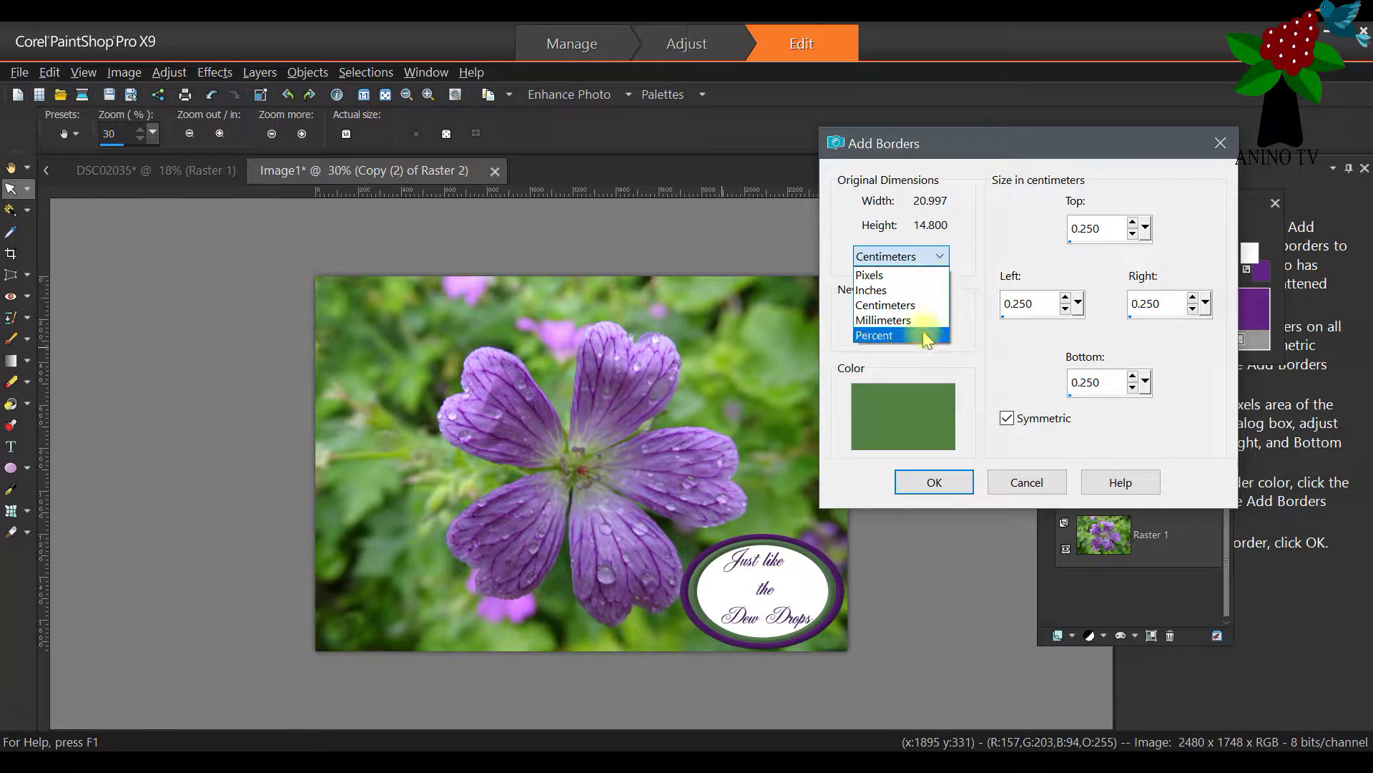
pyautogui.click(922, 259)
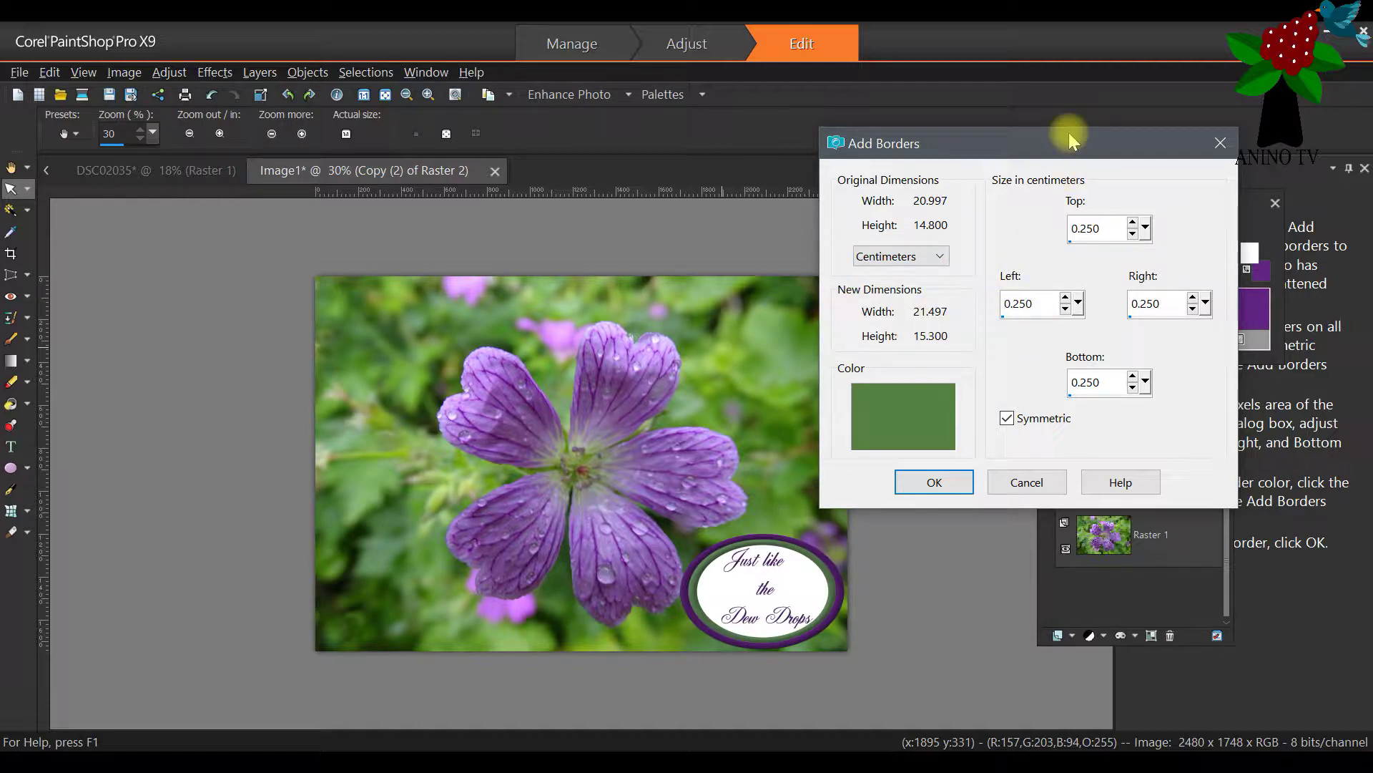
pyautogui.moveTo(1055, 151); pyautogui.dragTo(880, 134)
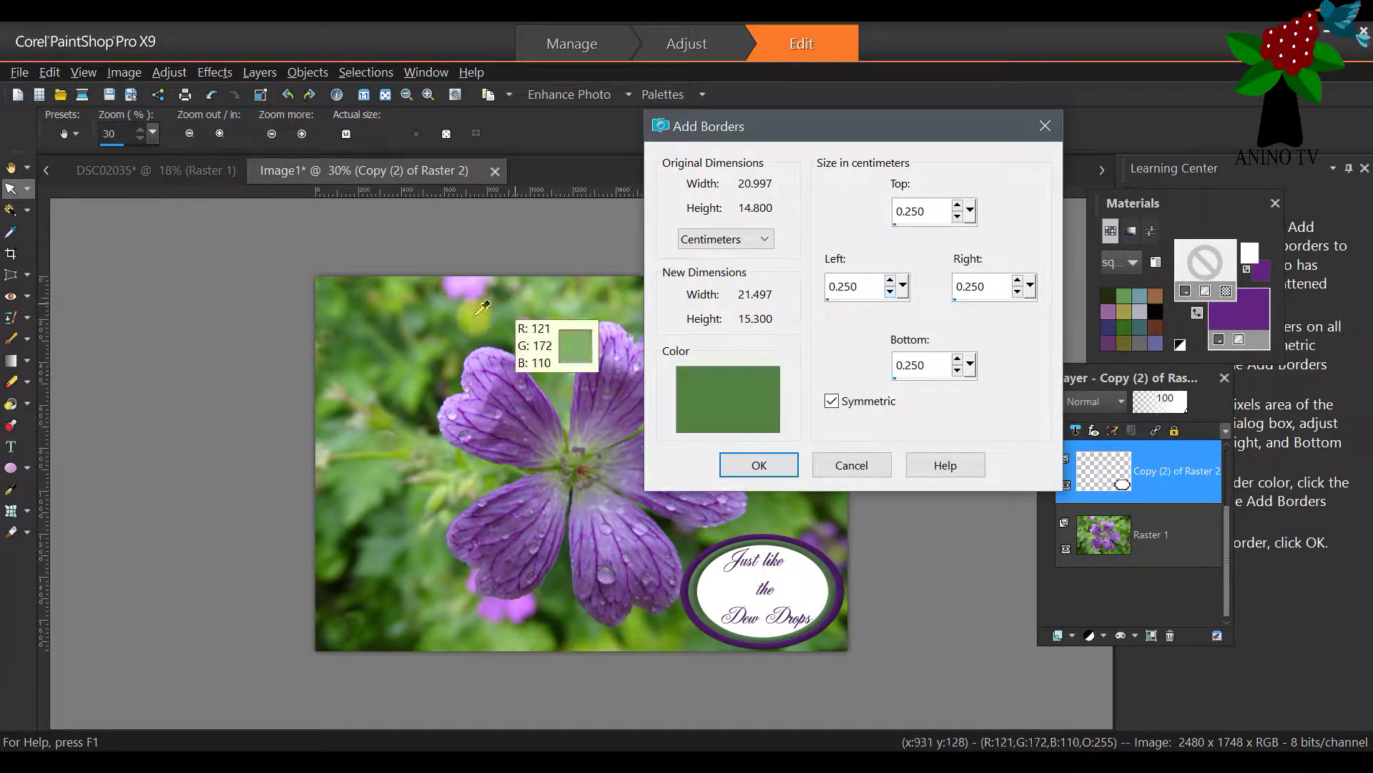
pyautogui.moveTo(978, 144); pyautogui.dragTo(1119, 107)
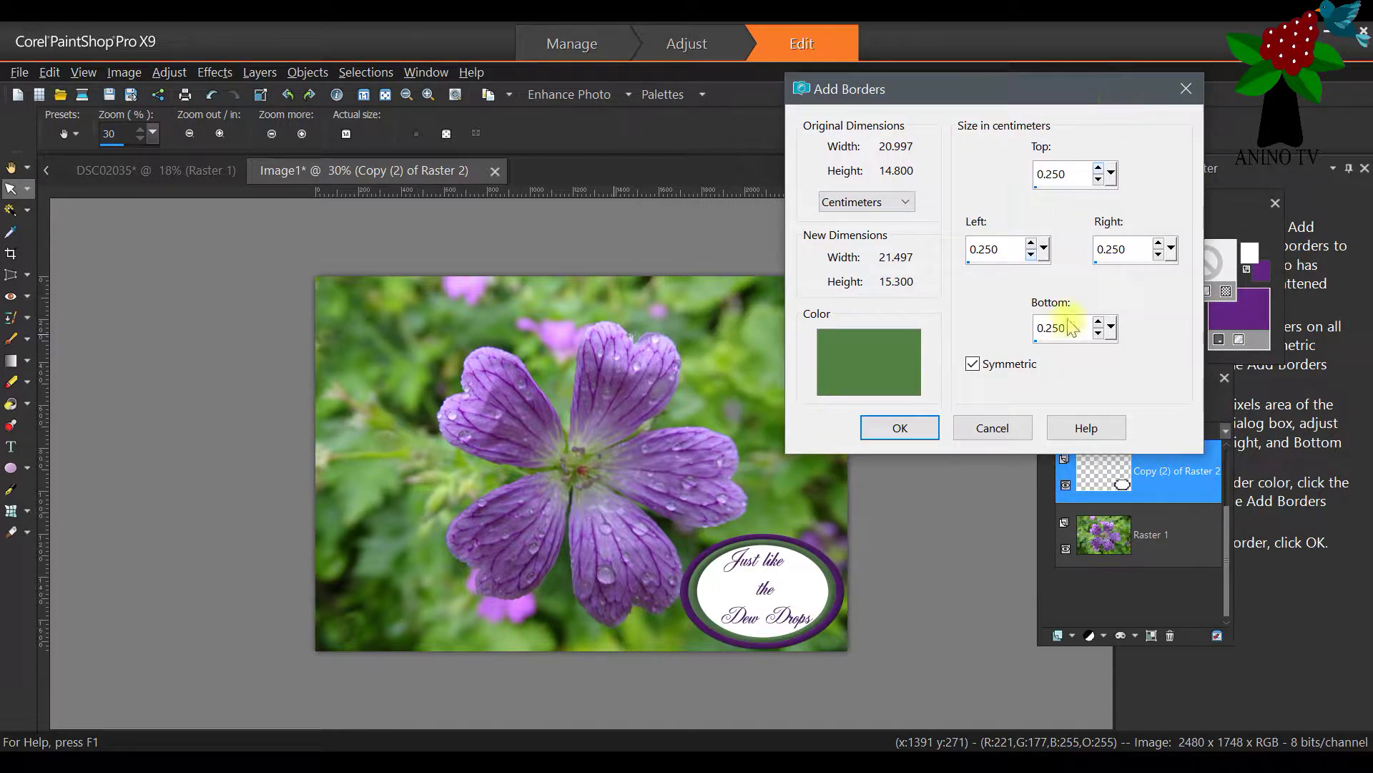
pyautogui.click(844, 349)
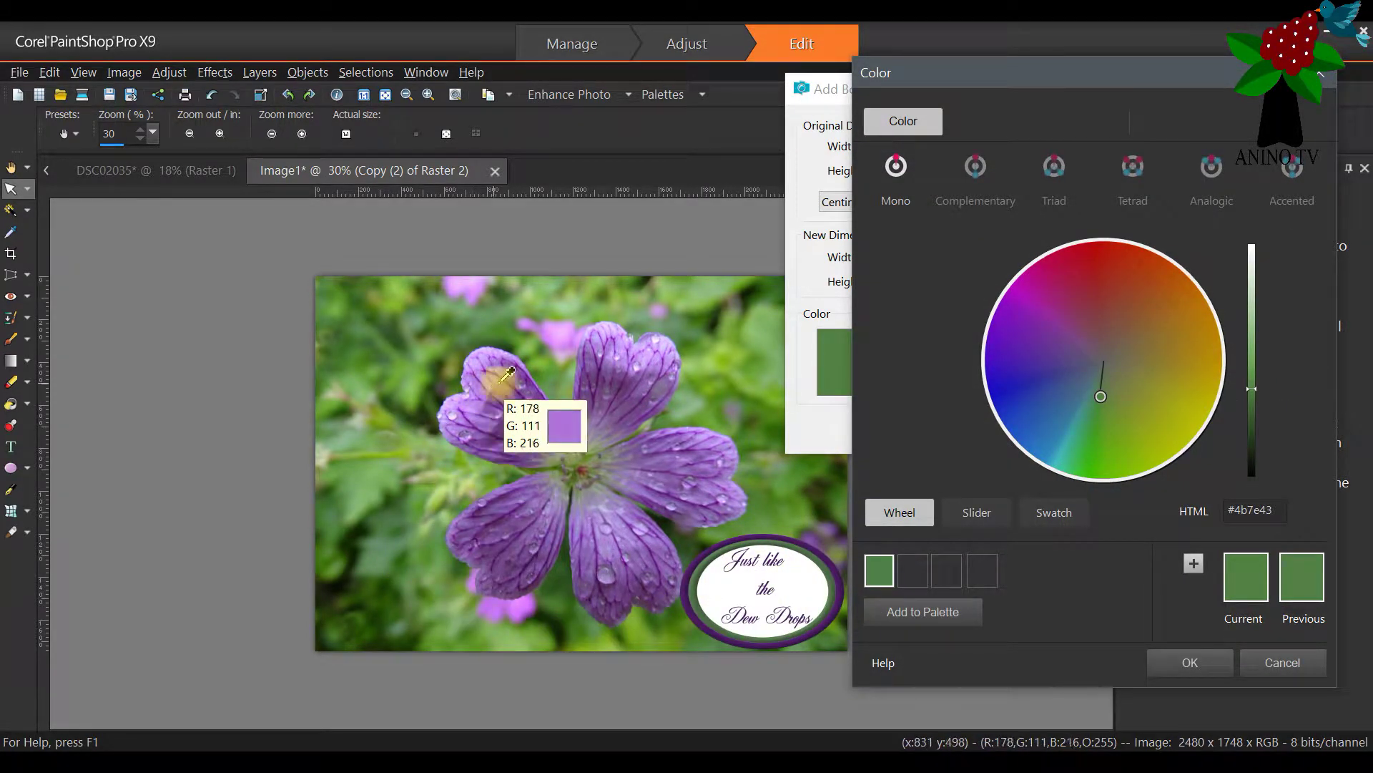
pyautogui.click(697, 563)
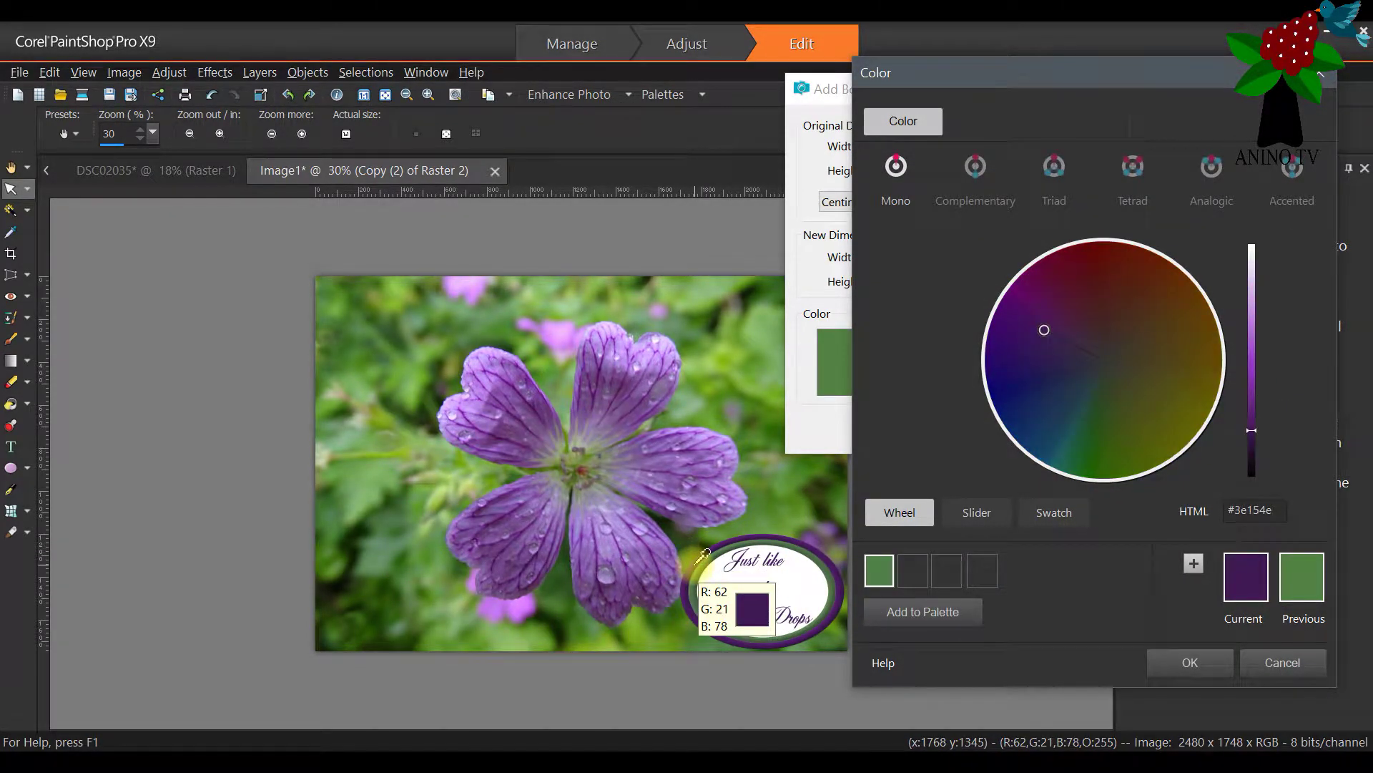
pyautogui.click(1179, 661)
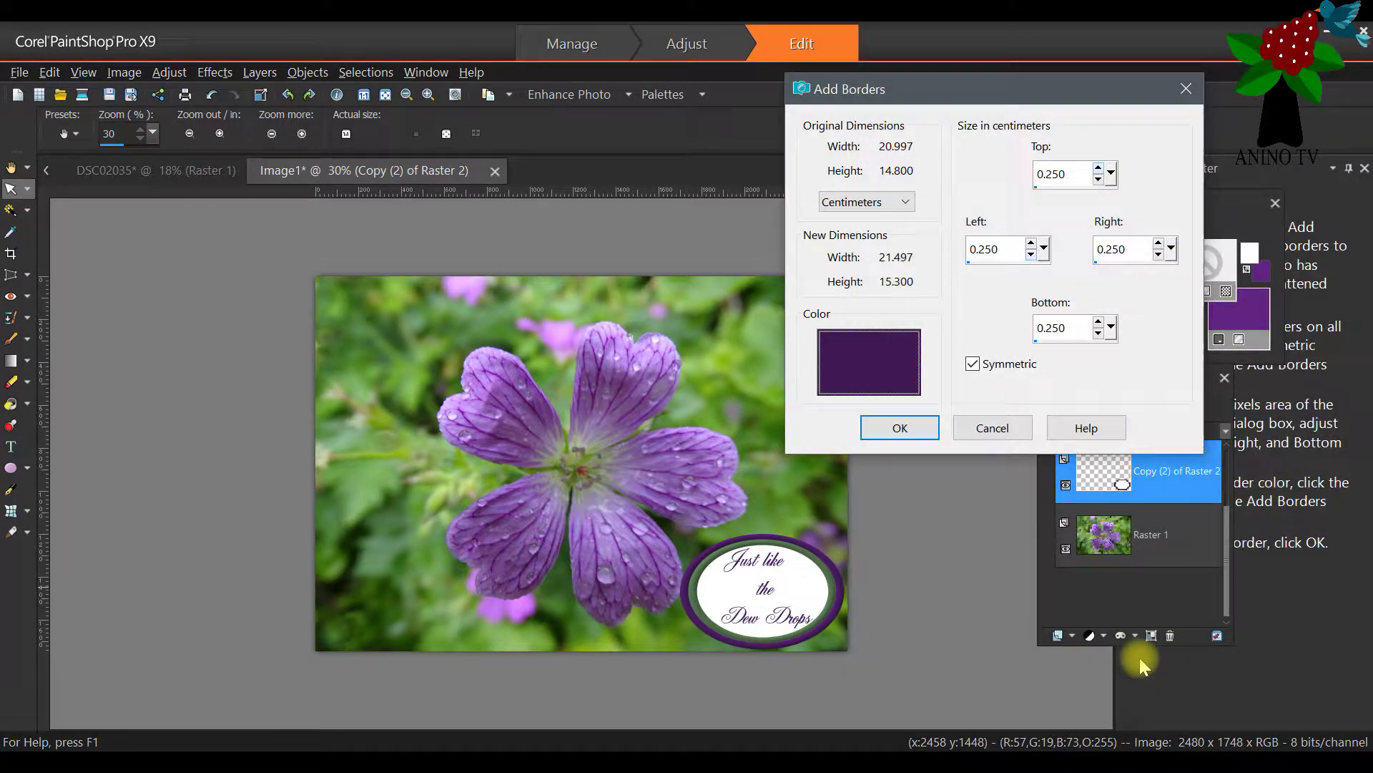
pyautogui.click(917, 438)
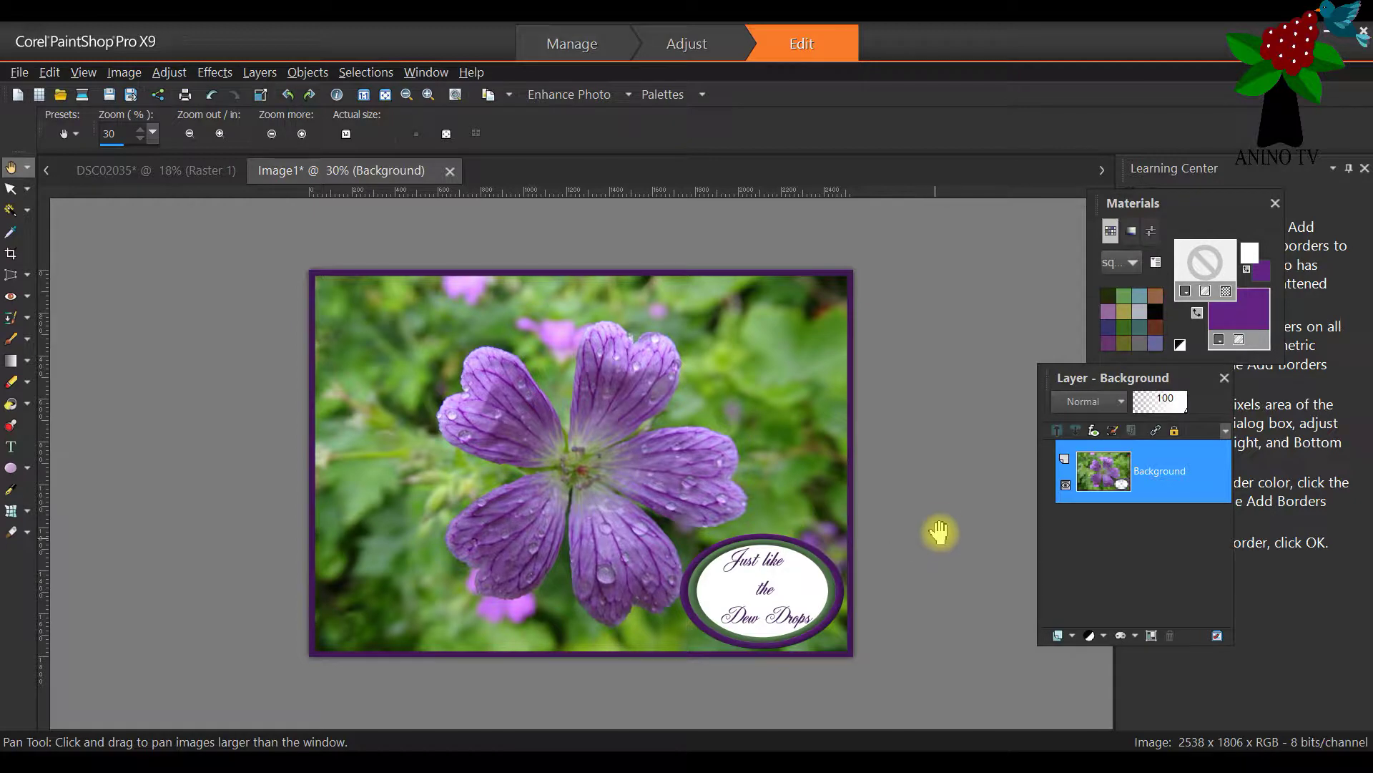
# Add a symmetric 0.250 cm white border outside the purple border
pyautogui.click(125, 72)
pyautogui.click(171, 199)
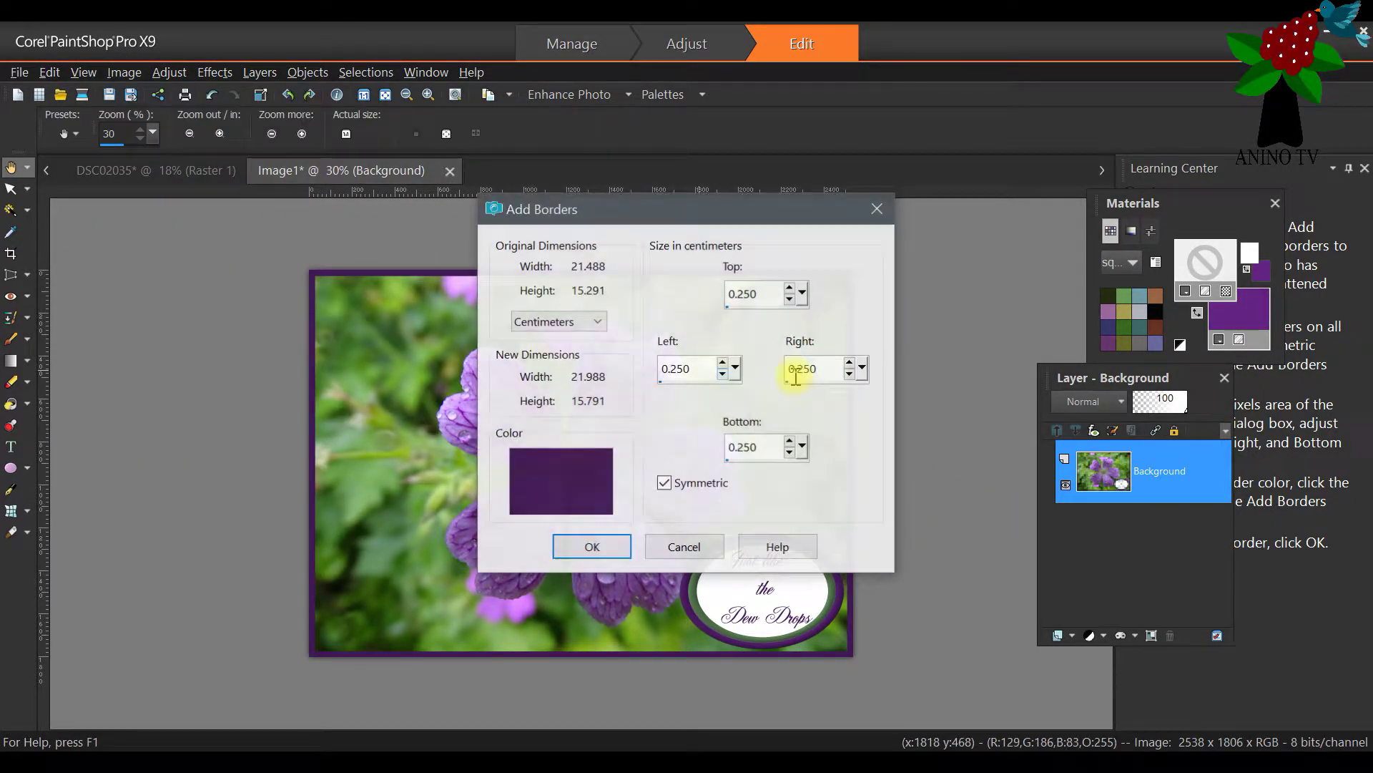
pyautogui.click(609, 453)
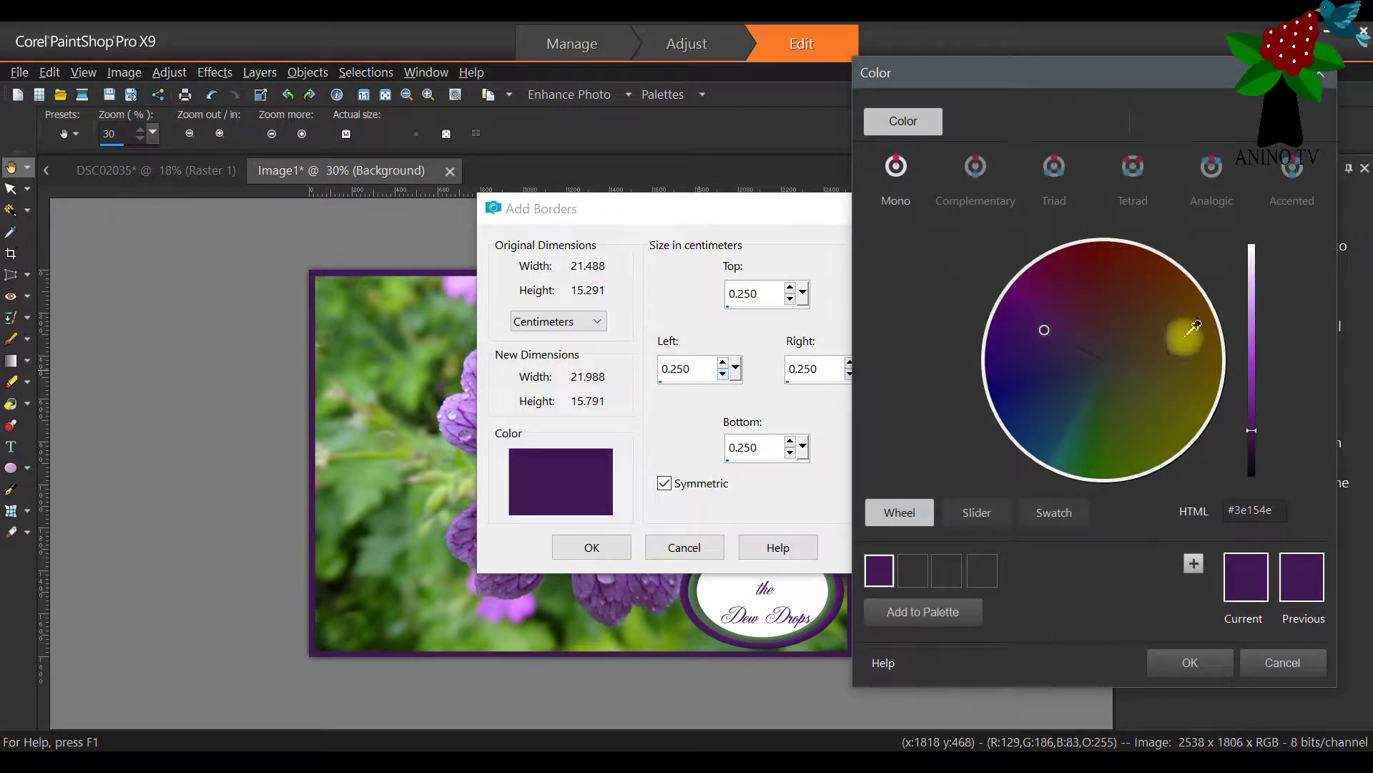
pyautogui.moveTo(1251, 316); pyautogui.dragTo(1251, 227)
pyautogui.click(1189, 661)
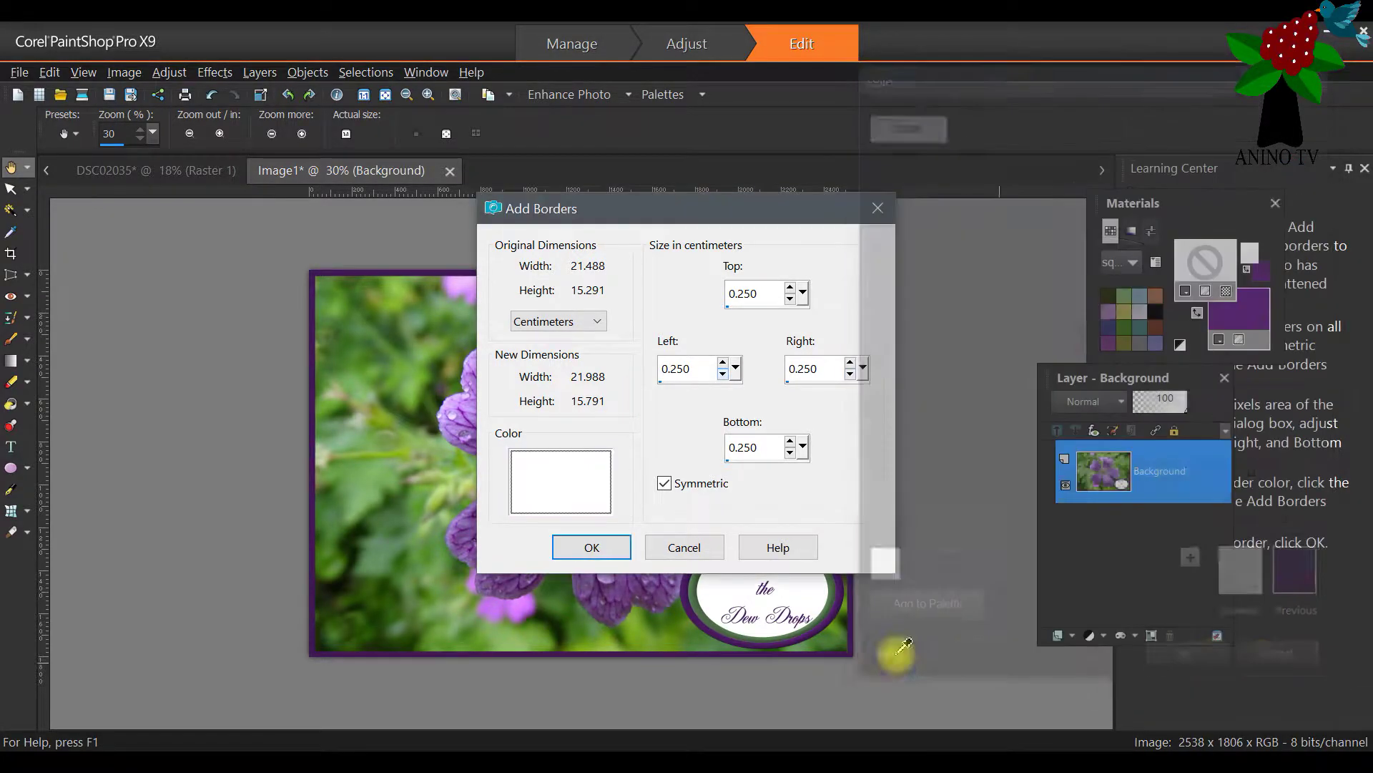
pyautogui.click(594, 546)
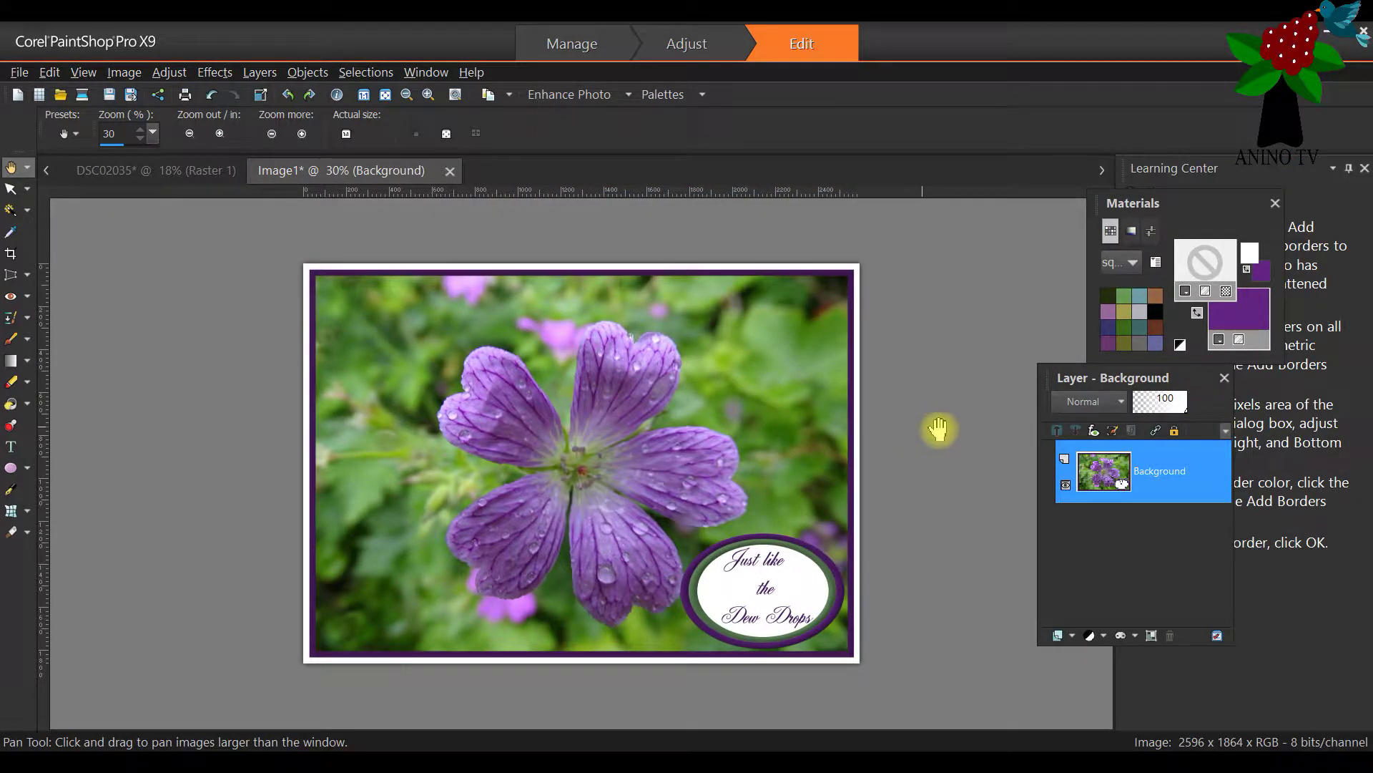
# Add a symmetric 0.250 cm outermost border in the green sampled from the oval label's inner ring
pyautogui.click(138, 75)
pyautogui.click(172, 196)
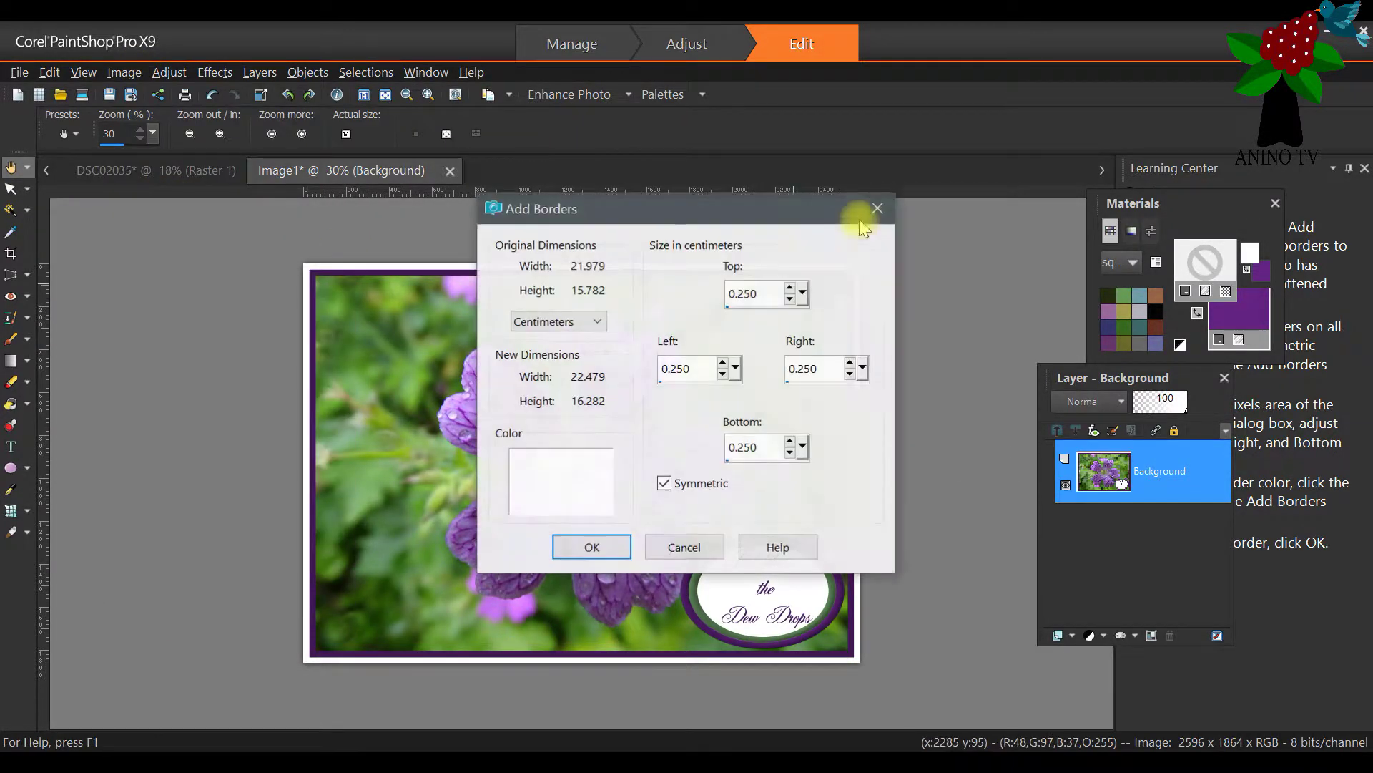
pyautogui.moveTo(844, 209); pyautogui.dragTo(1146, 196)
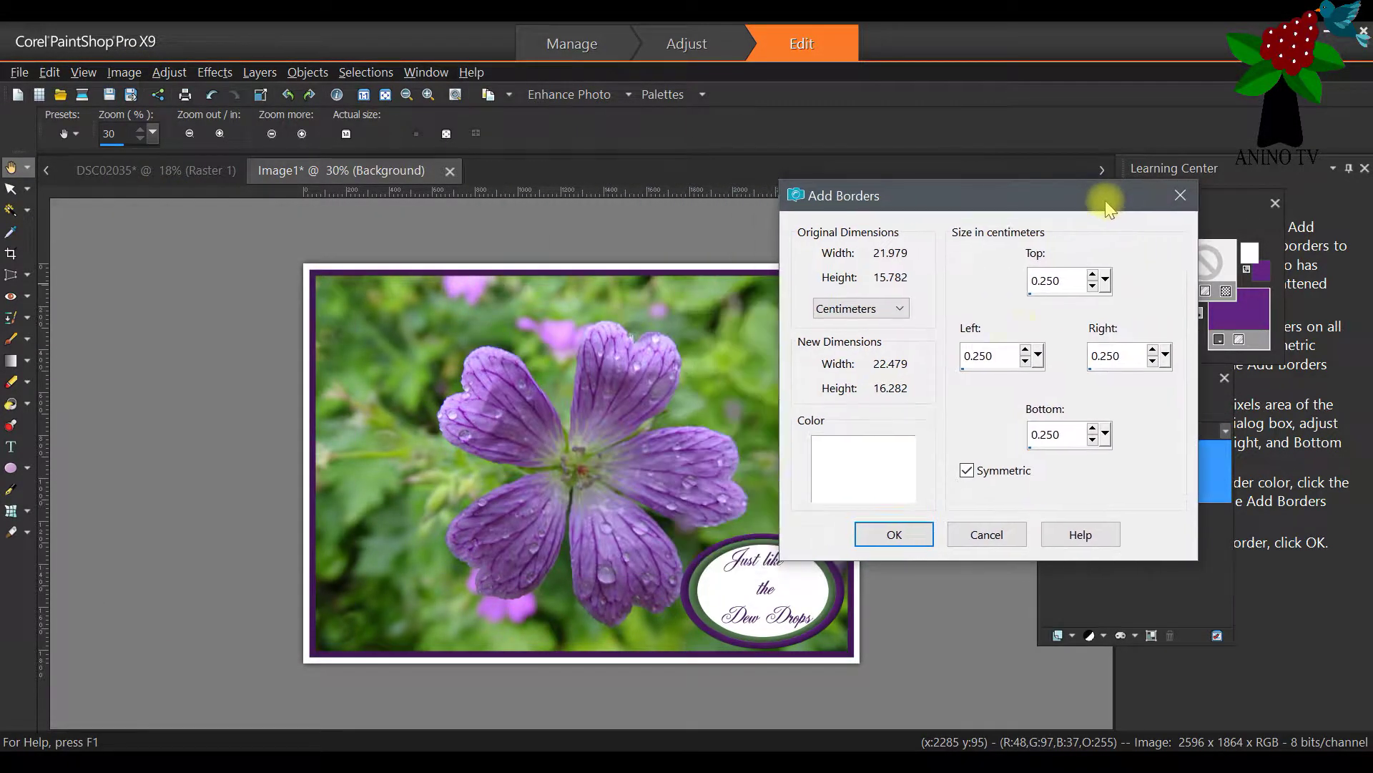
pyautogui.click(708, 561)
pyautogui.click(894, 534)
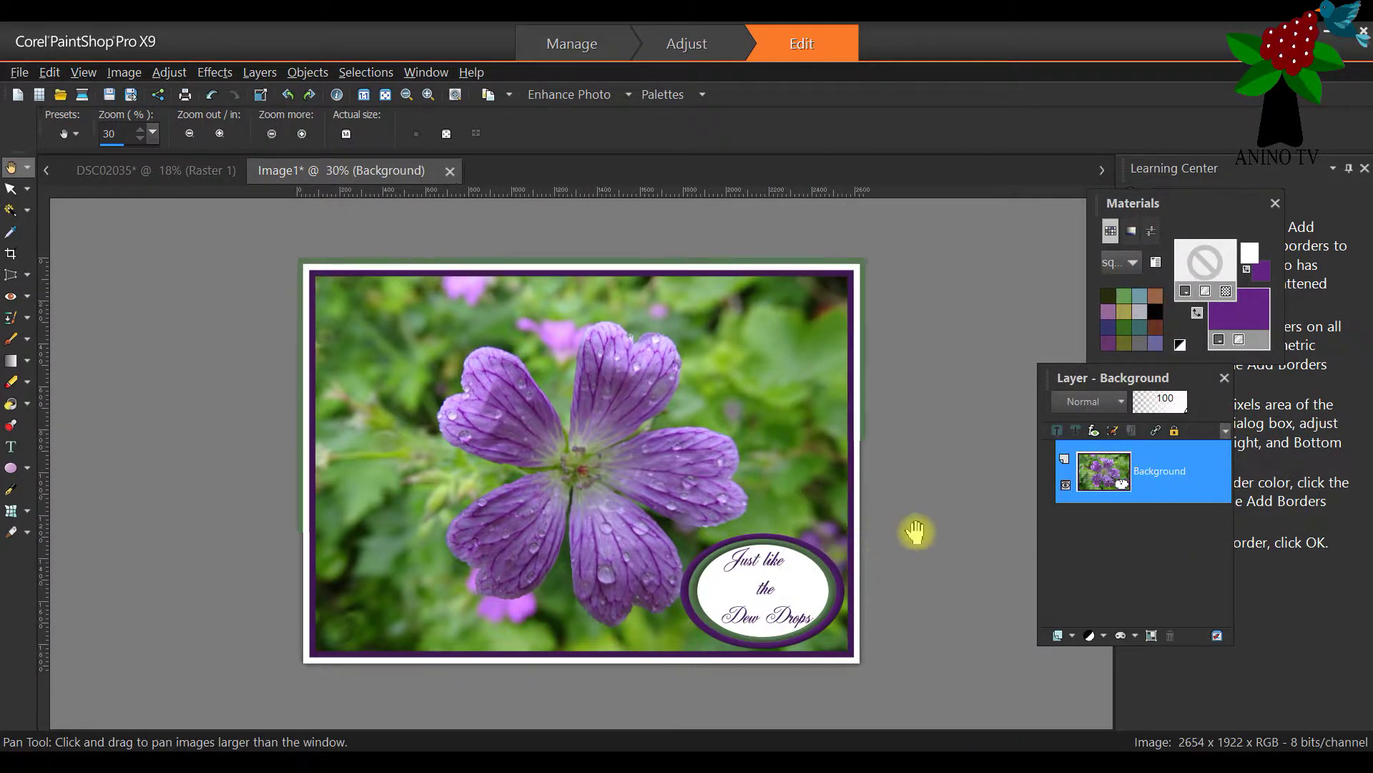
pyautogui.scroll(-1, 901, 429)
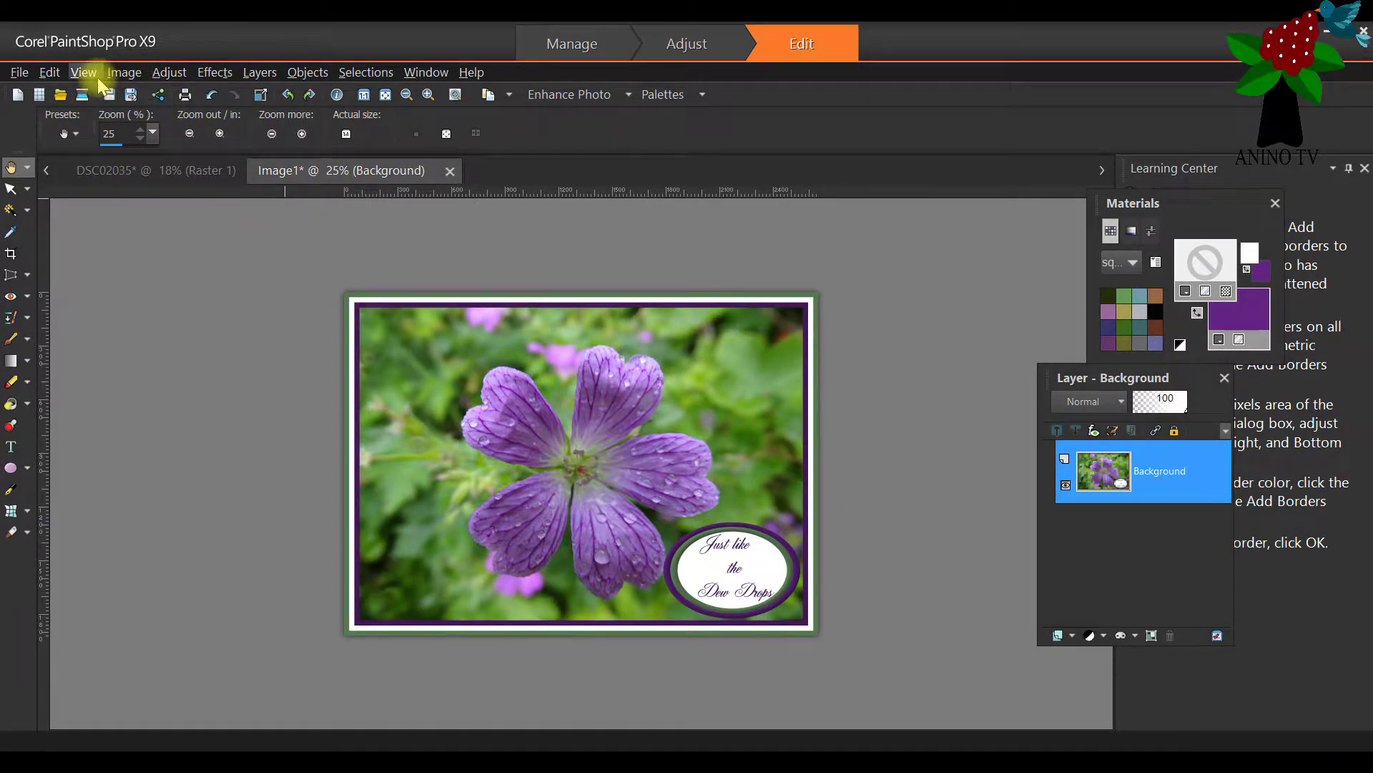
pyautogui.click(124, 72)
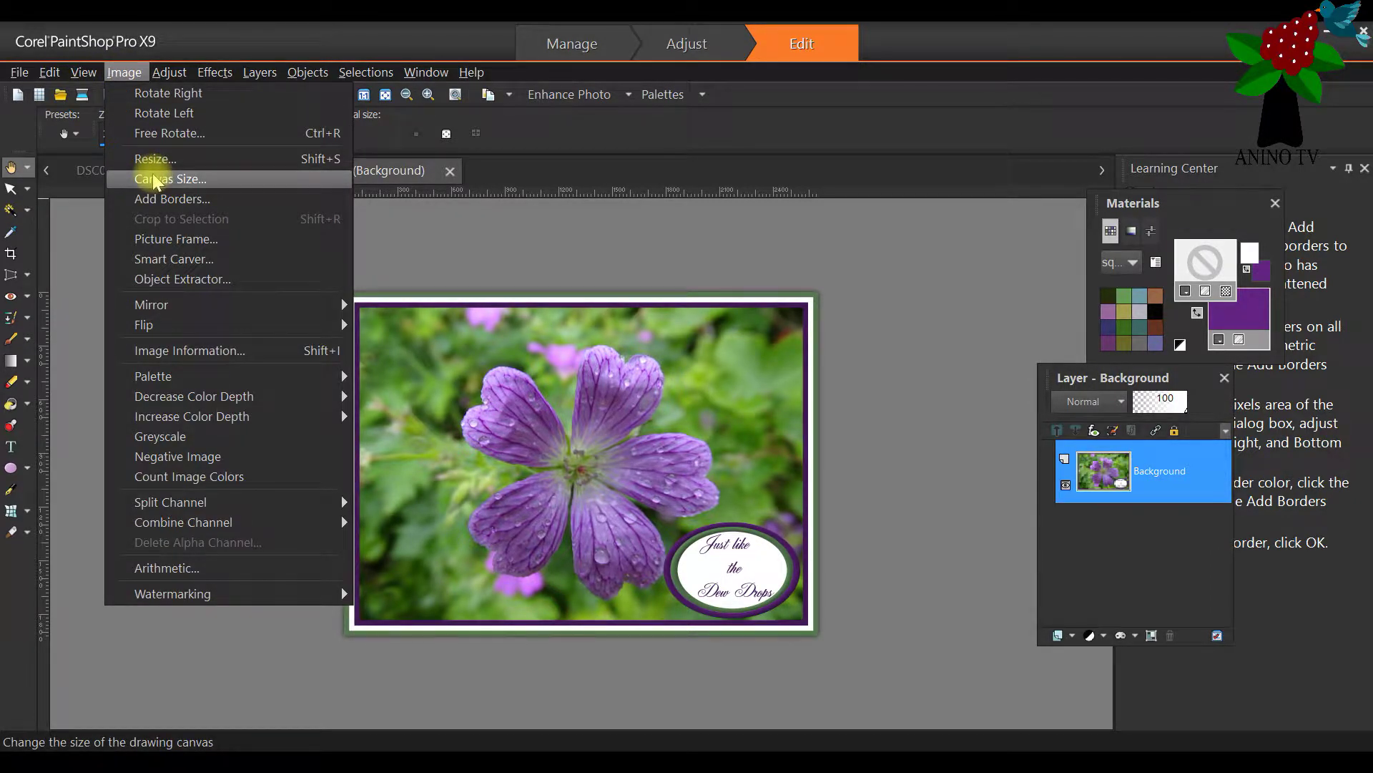
pyautogui.click(154, 199)
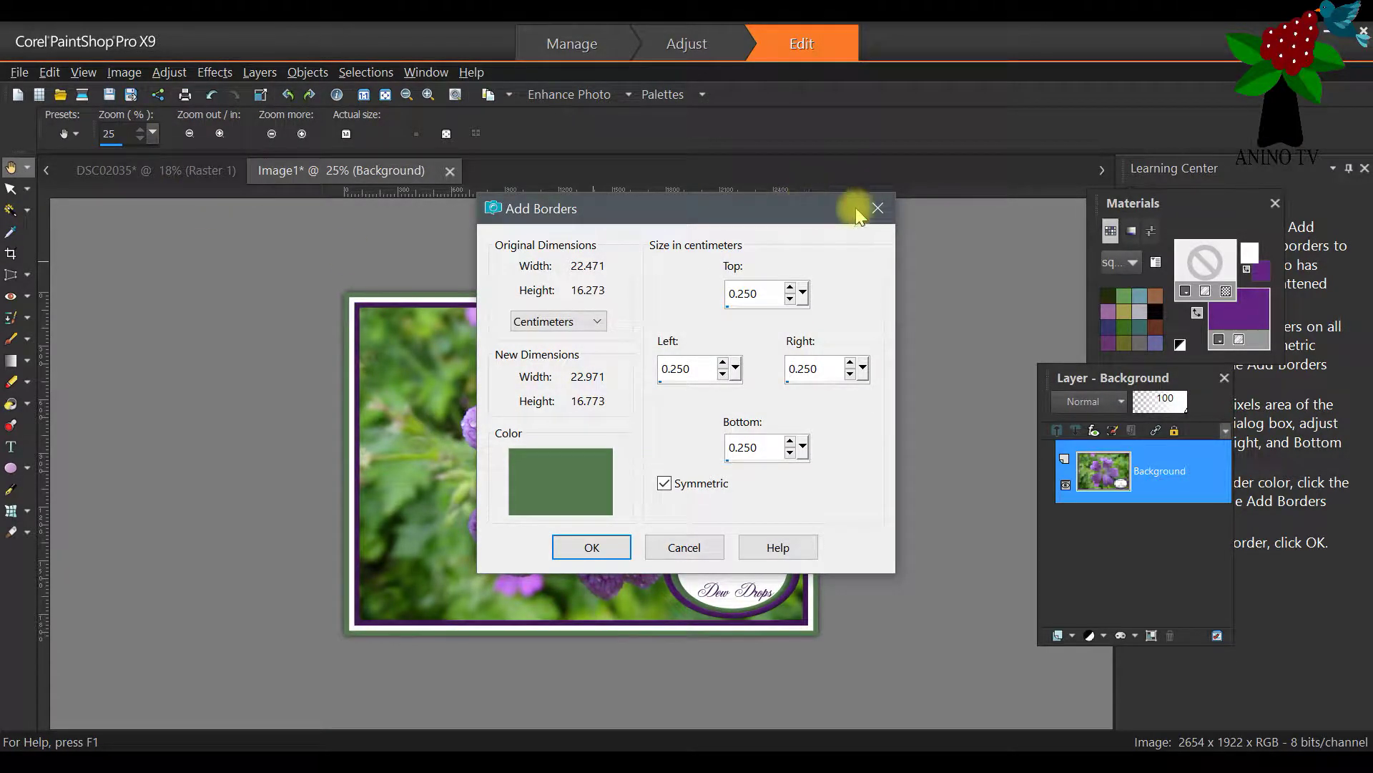
pyautogui.click(877, 209)
# Resize the bordered image by print size to 21 cm wide, with the aspect ratio locked and Resize all layers enabled
pyautogui.click(124, 72)
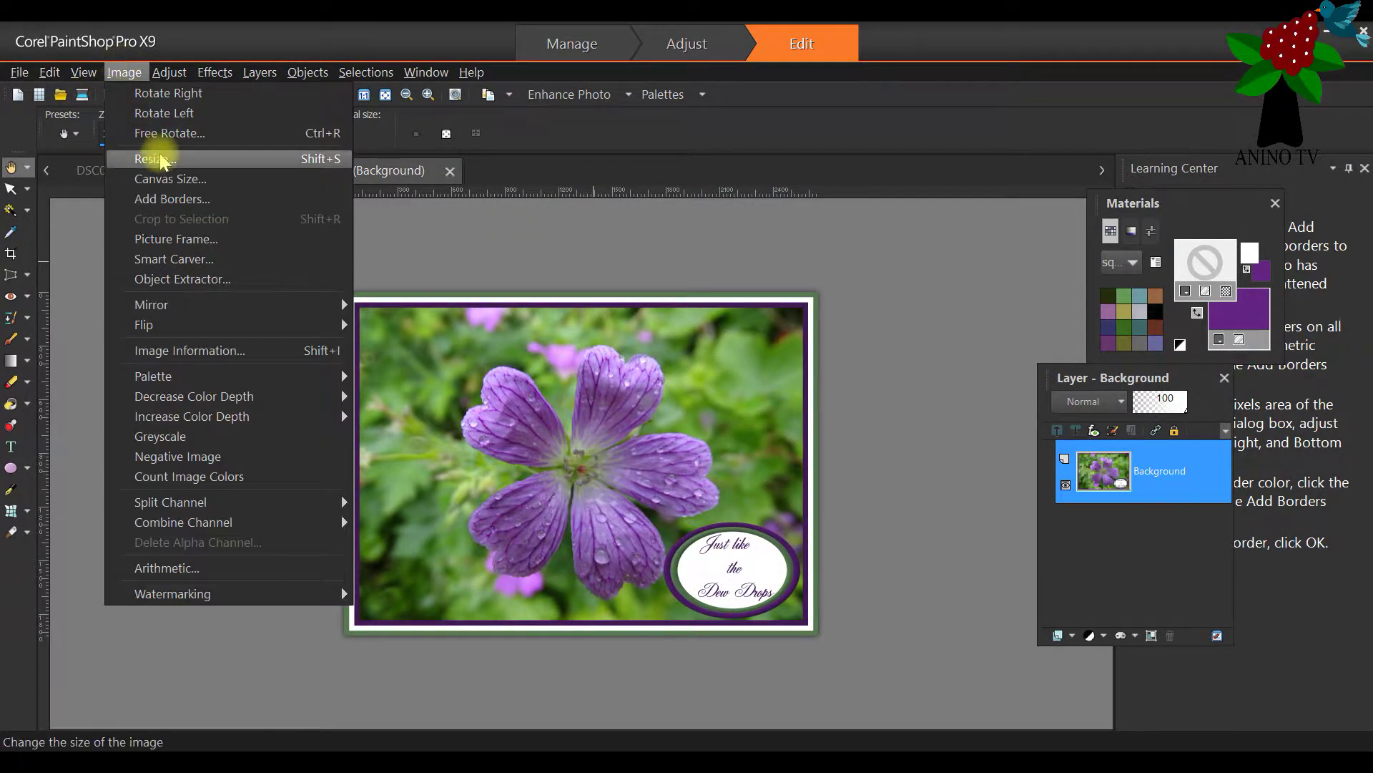
pyautogui.click(340, 185)
pyautogui.hotkey('shift', 's')
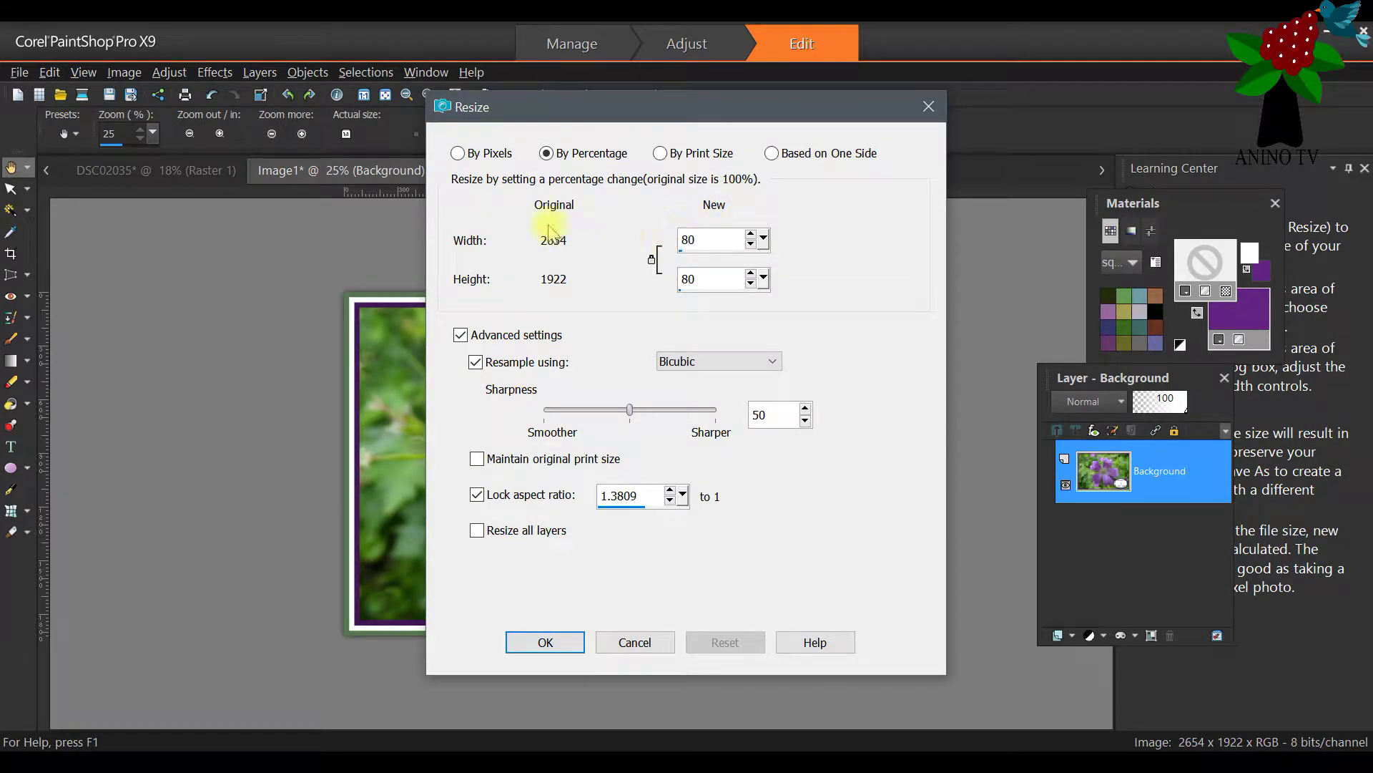
pyautogui.click(660, 153)
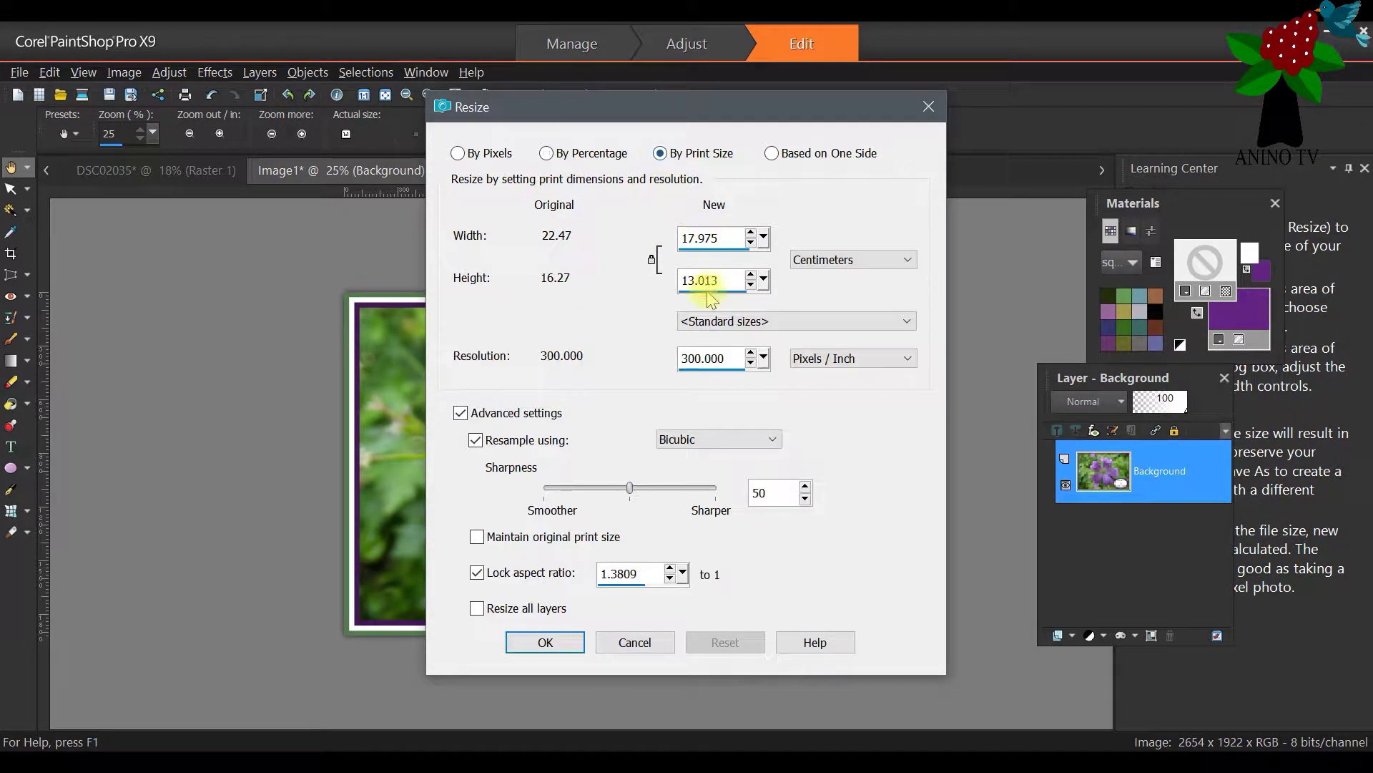
pyautogui.doubleClick(685, 240)
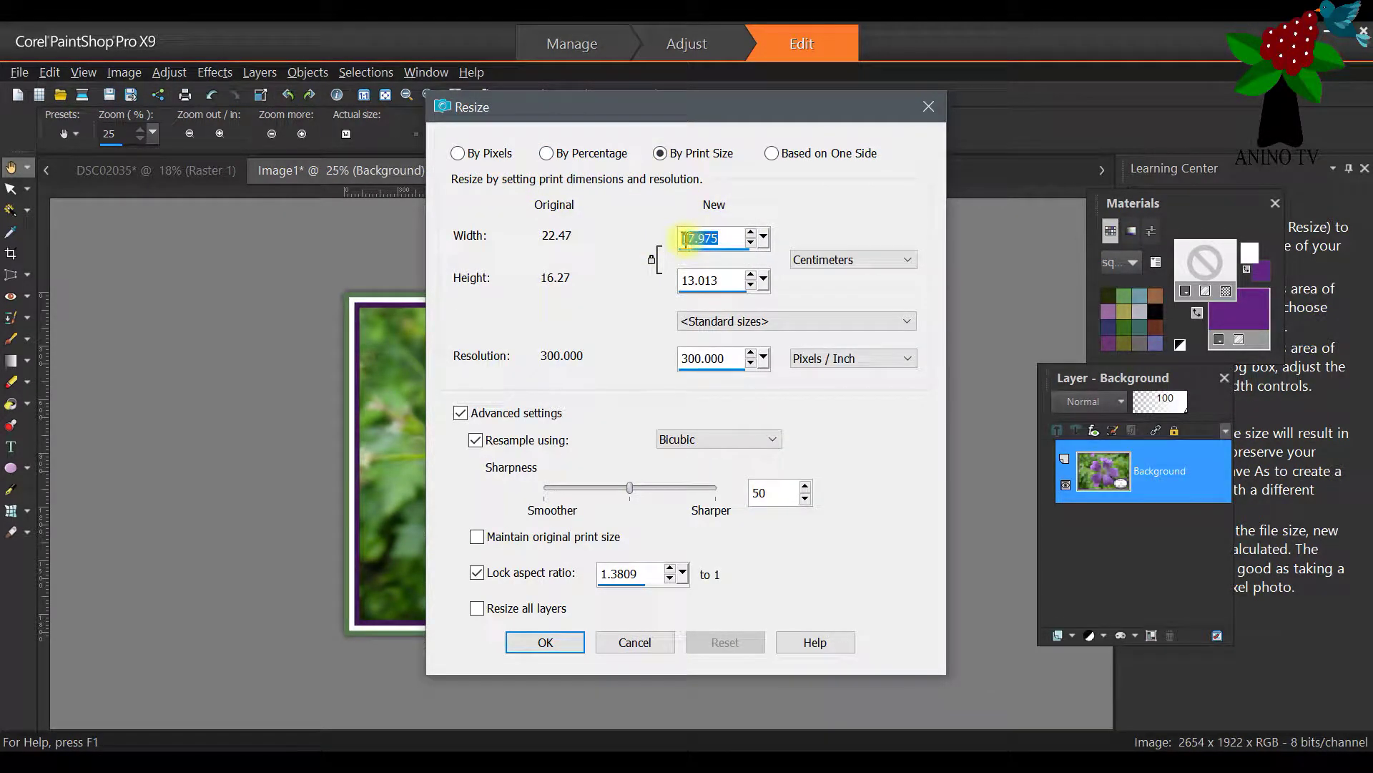
pyautogui.write('21')
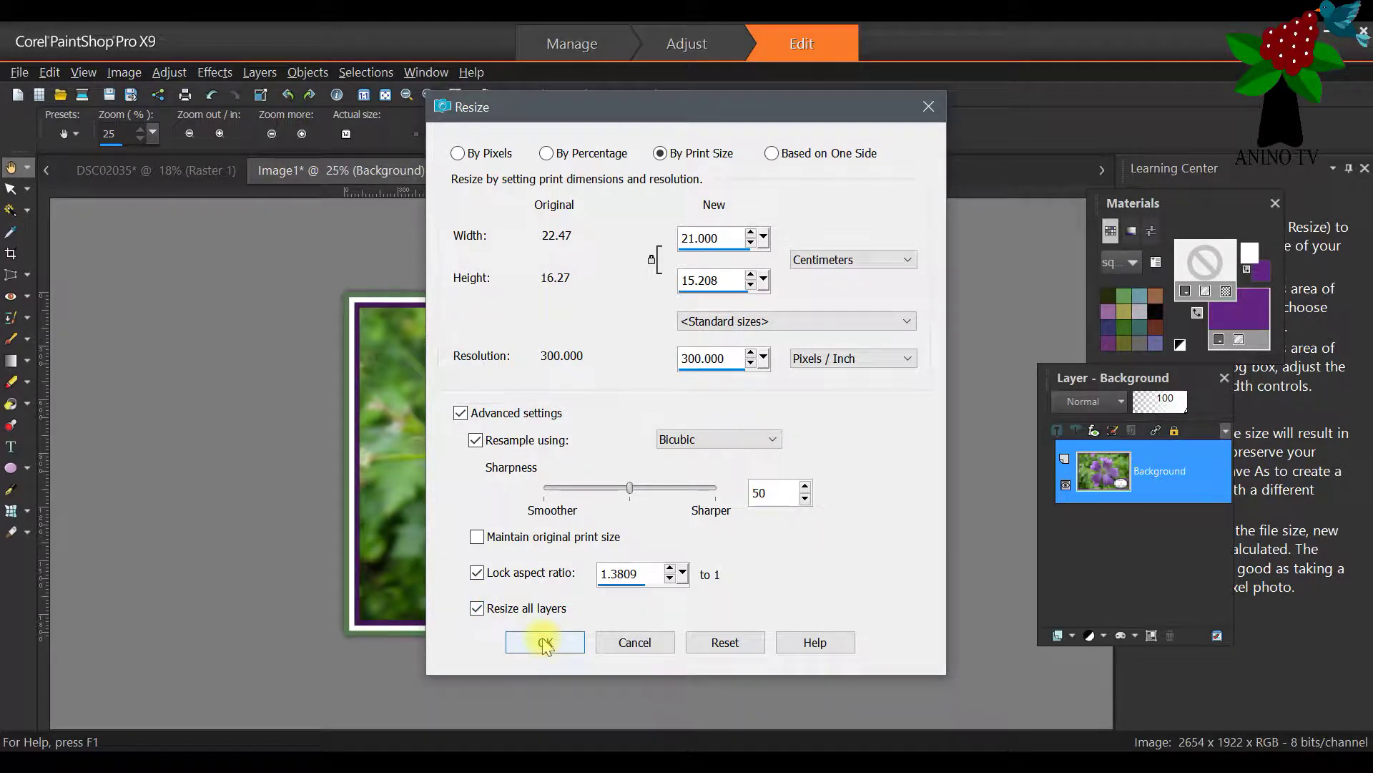
pyautogui.click(546, 642)
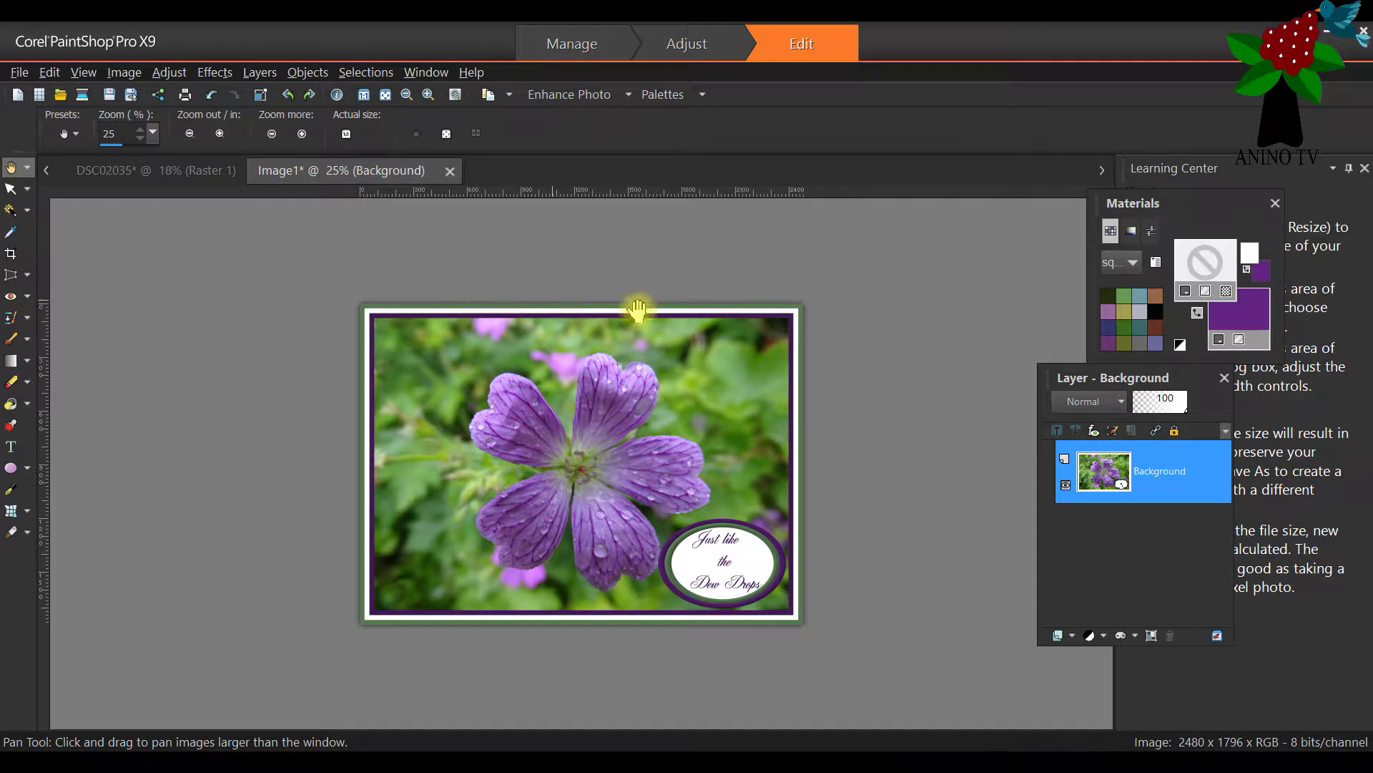
# Create a new A4 image from the Paper presets with a transparent raster background at 300 pixels/inch
pyautogui.moveTo(1131, 386); pyautogui.dragTo(1155, 411)
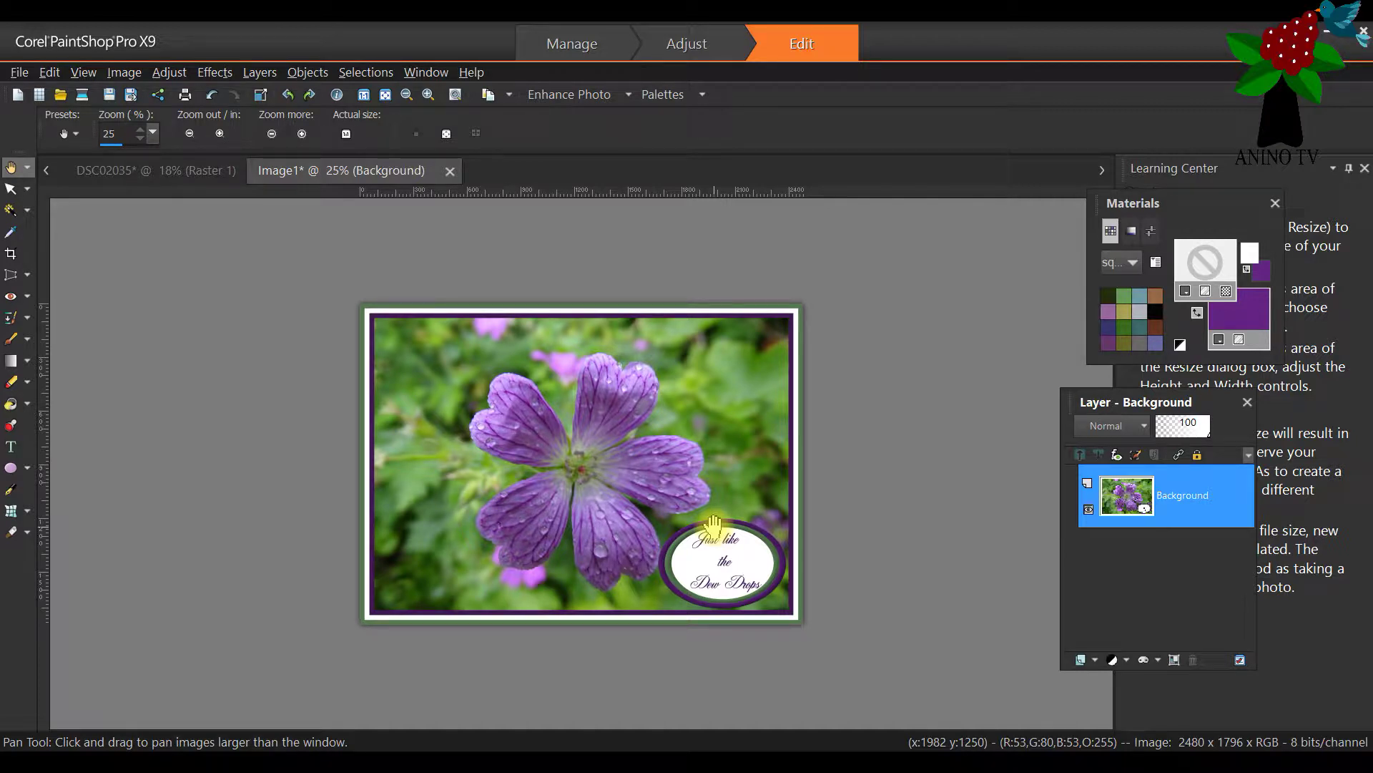
pyautogui.click(20, 72)
pyautogui.click(70, 95)
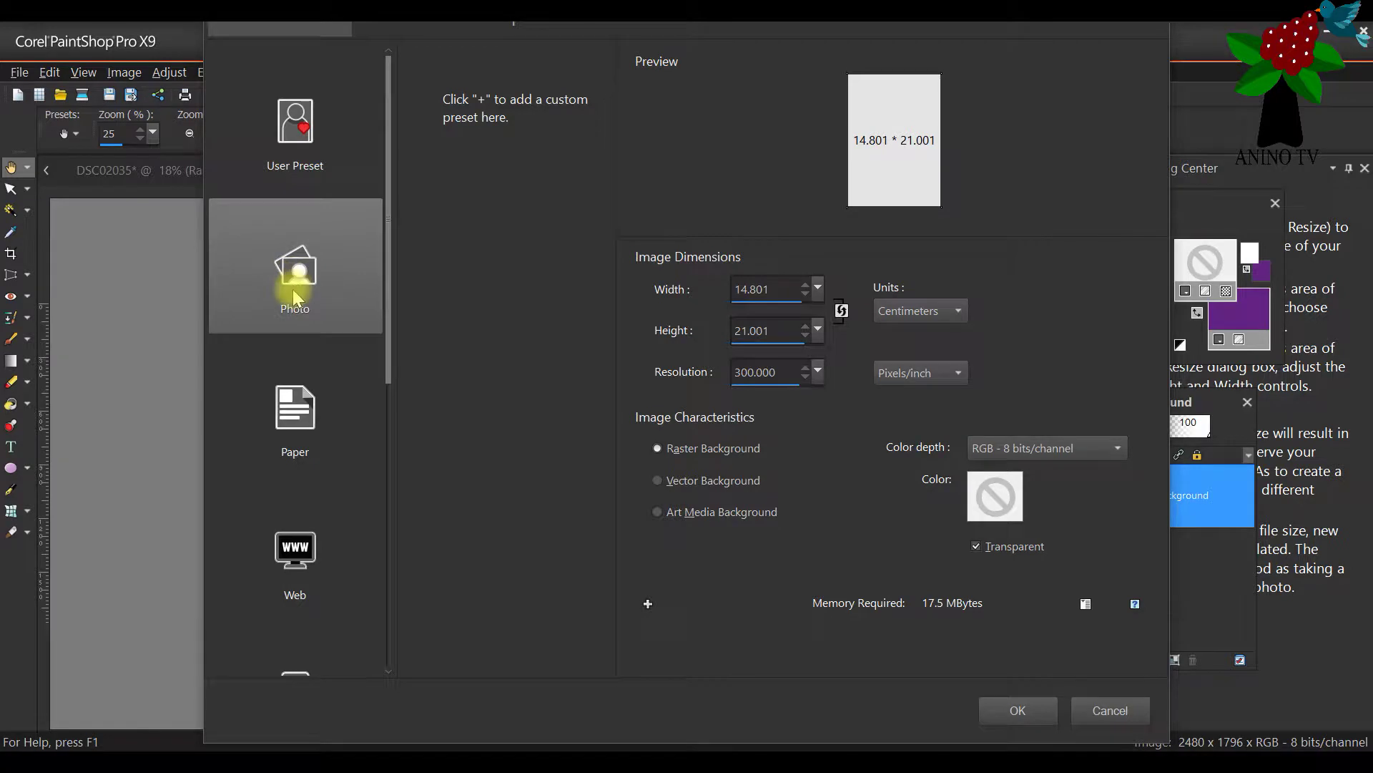
pyautogui.click(305, 402)
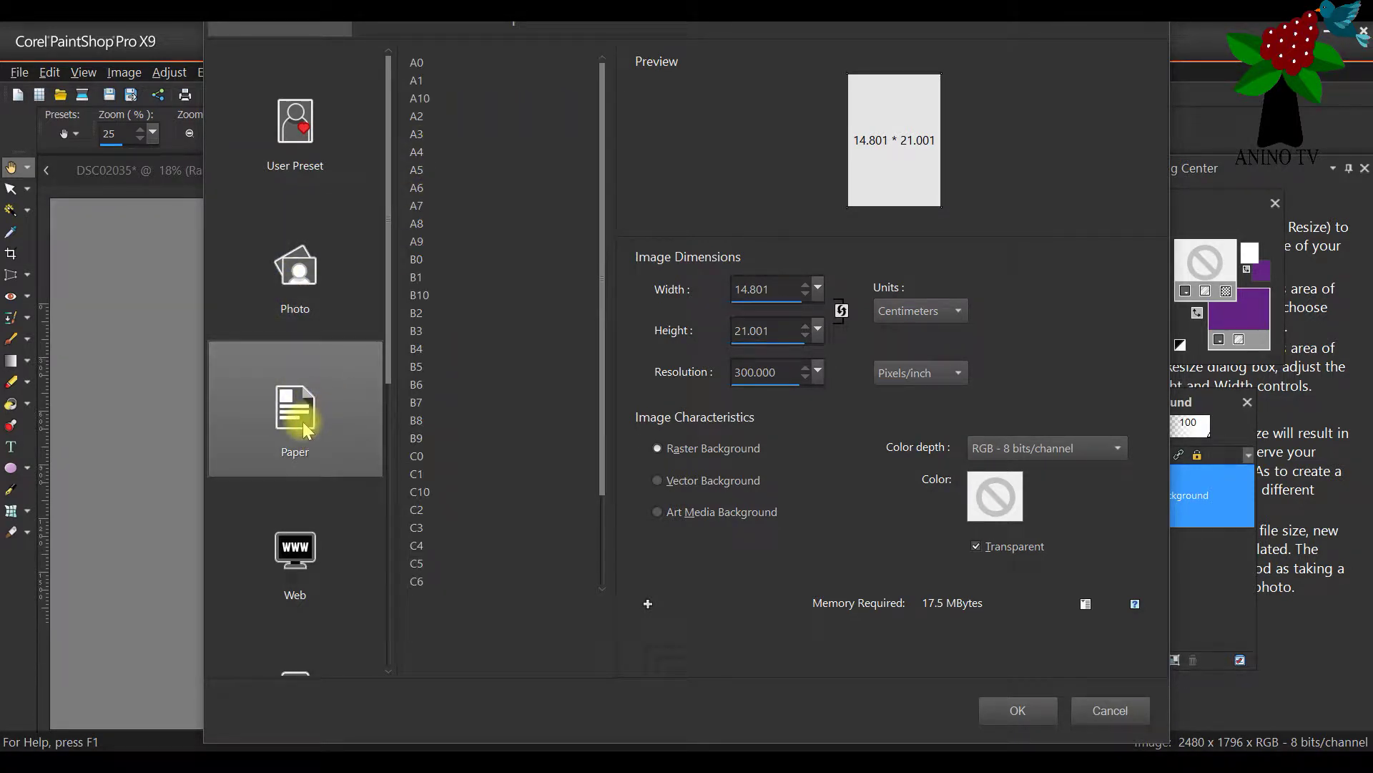
pyautogui.click(417, 152)
pyautogui.click(1005, 702)
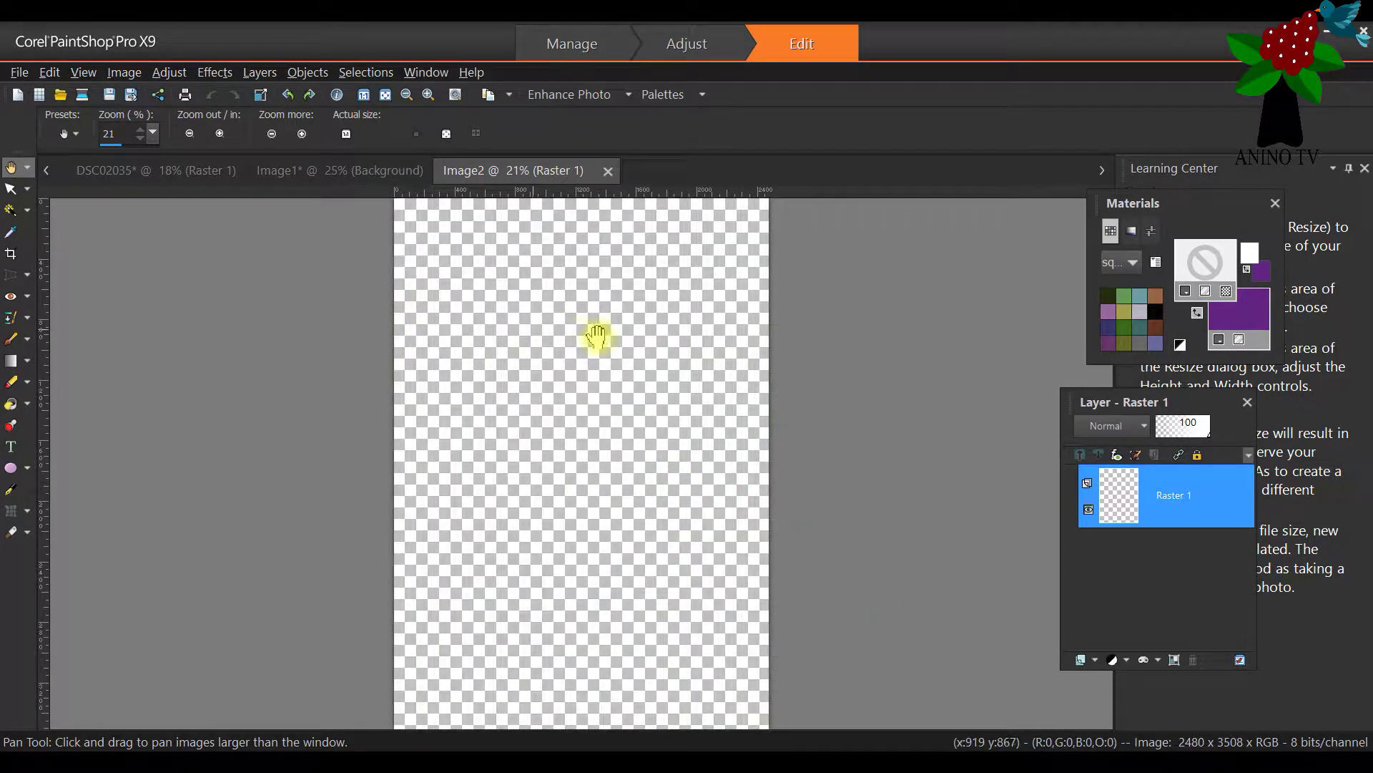
pyautogui.scroll(-1, 574, 495)
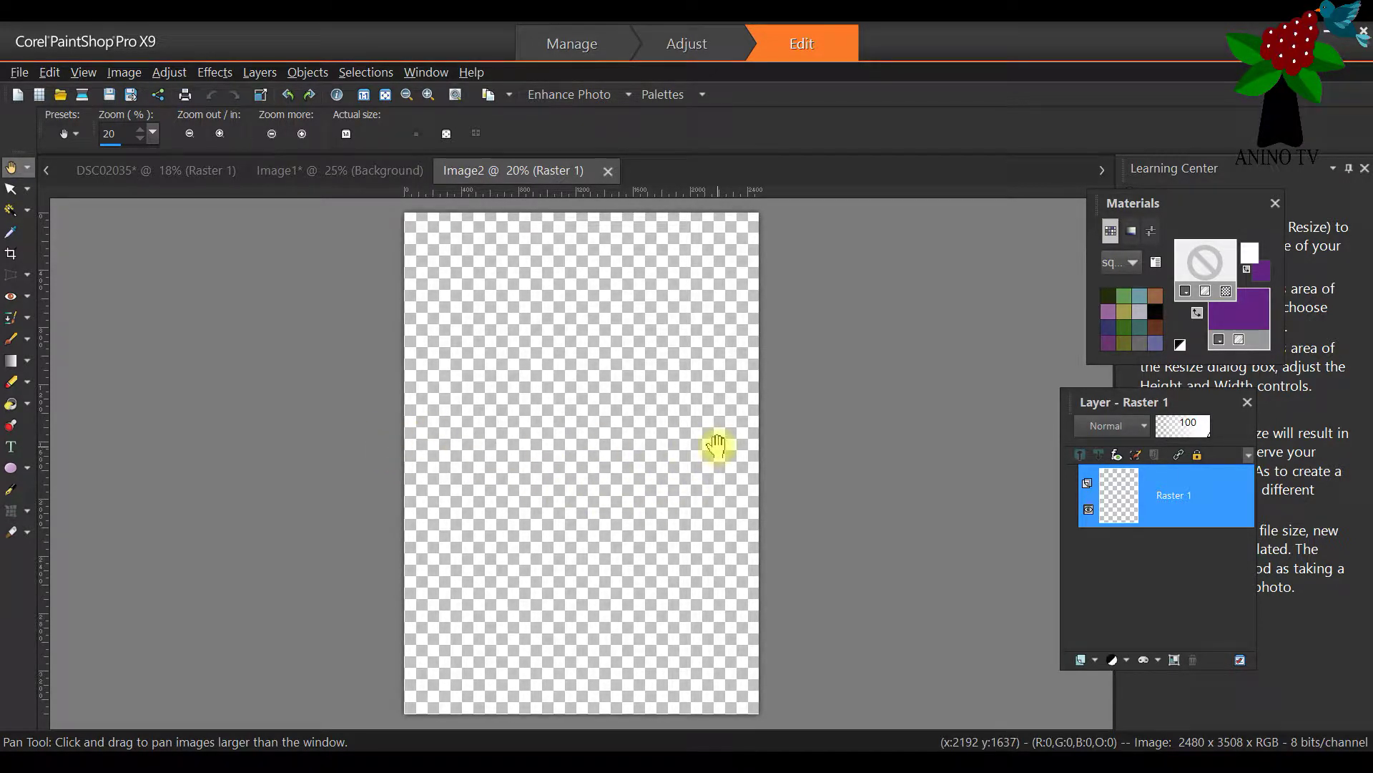
# Return to the bordered flower image, Image1, and copy it to the clipboard
pyautogui.click(337, 170)
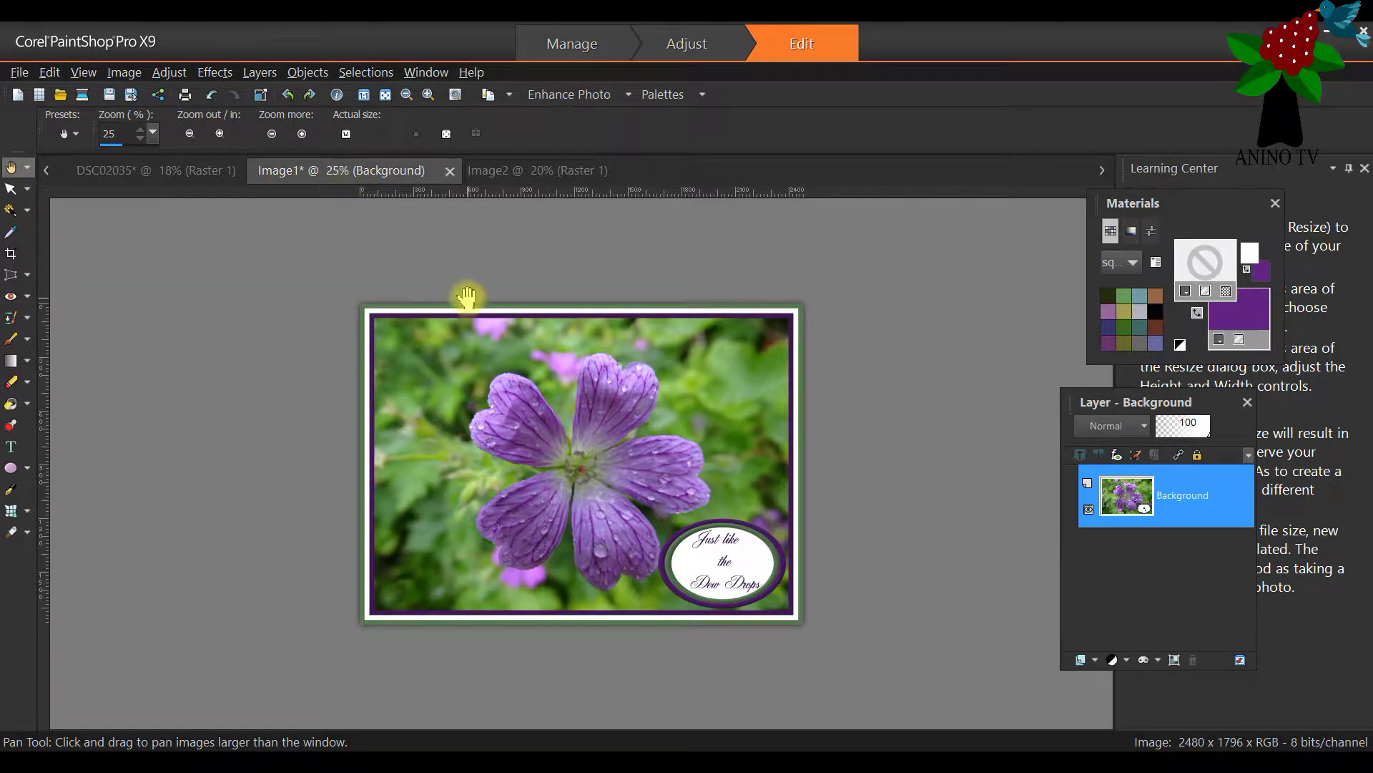
pyautogui.click(50, 73)
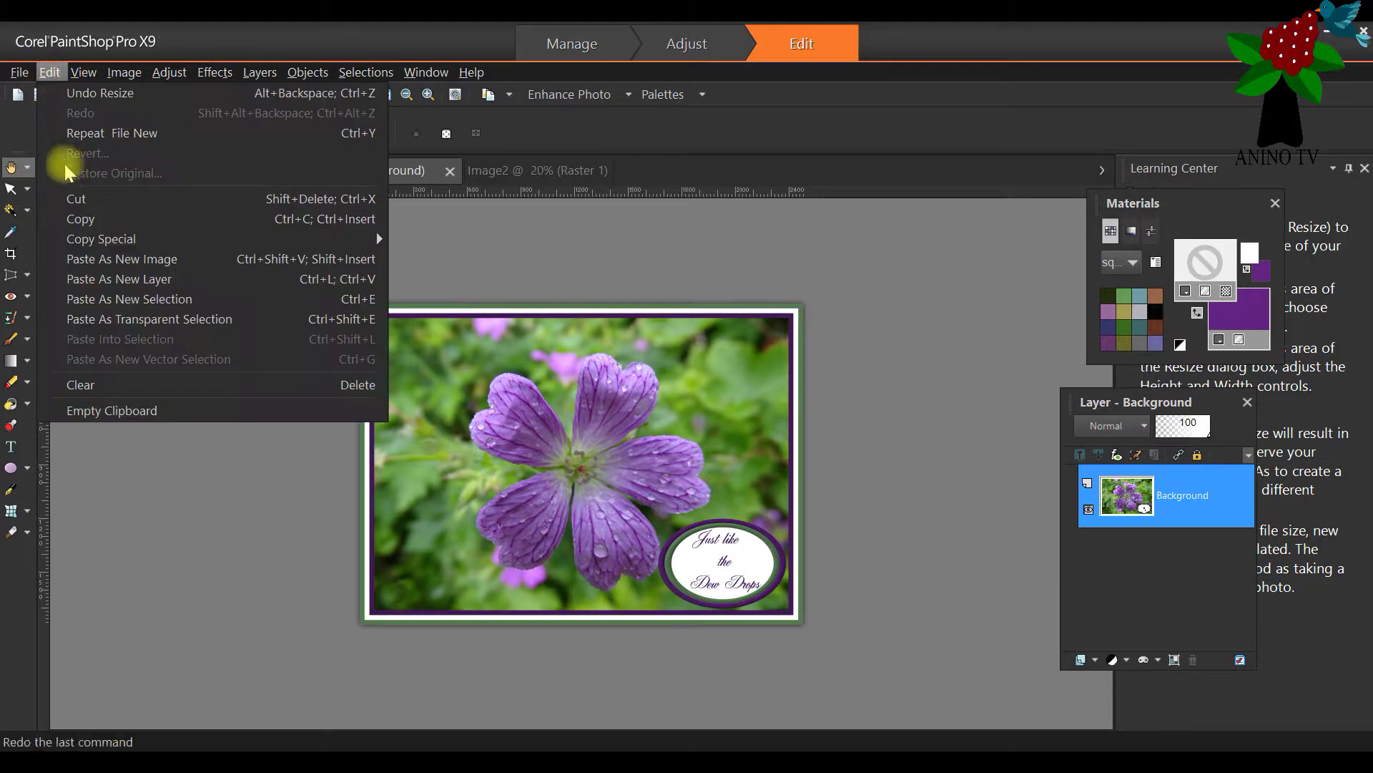
pyautogui.click(77, 219)
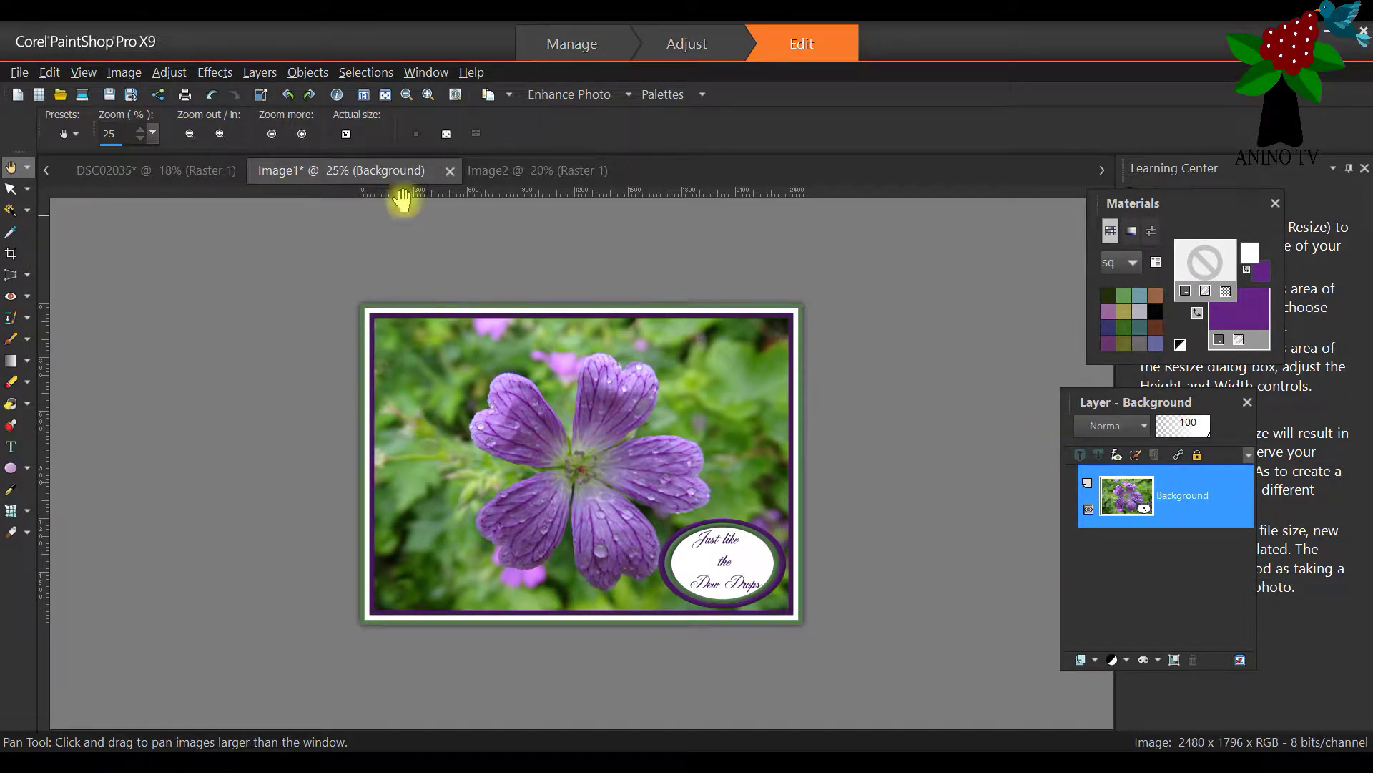
# Paste the copied bordered flower picture as a new layer on the blank A4 page, Image2
pyautogui.click(505, 170)
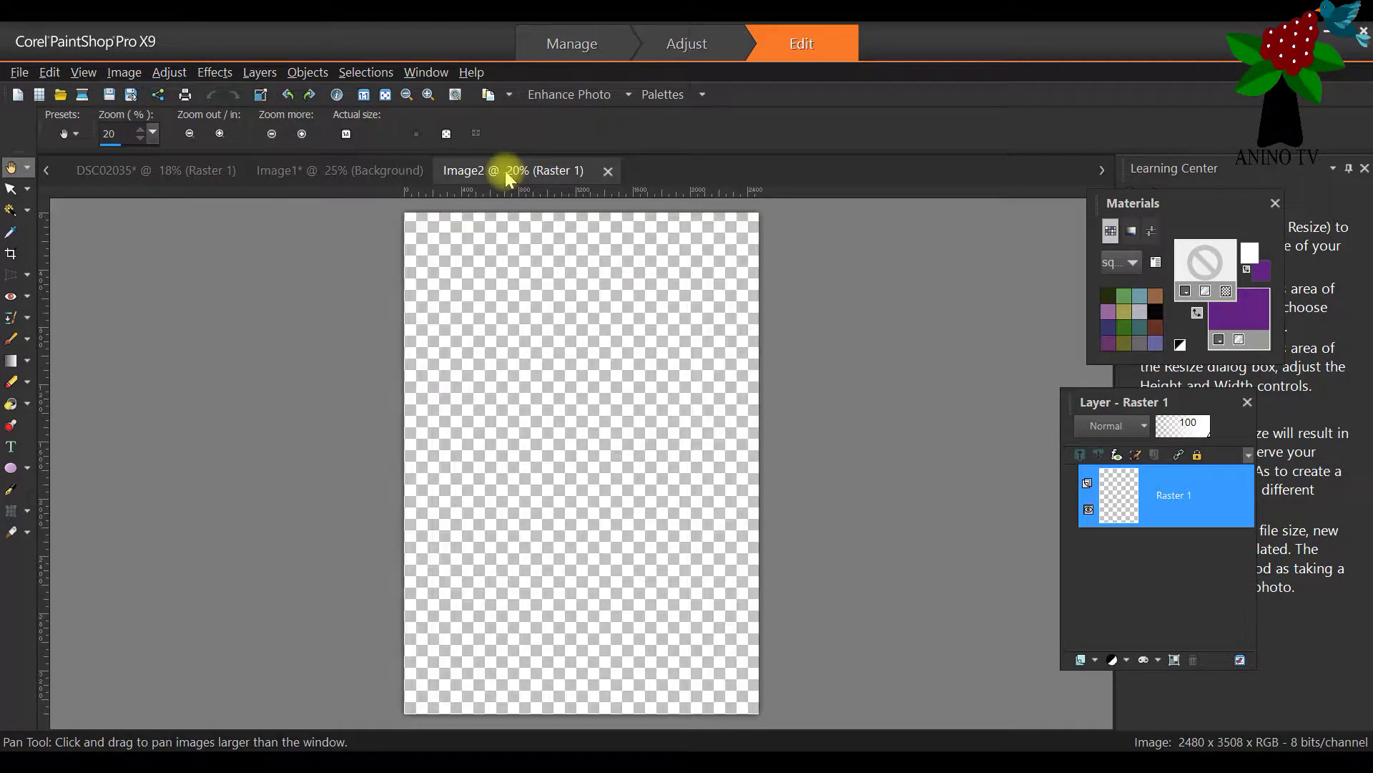
pyautogui.click(48, 75)
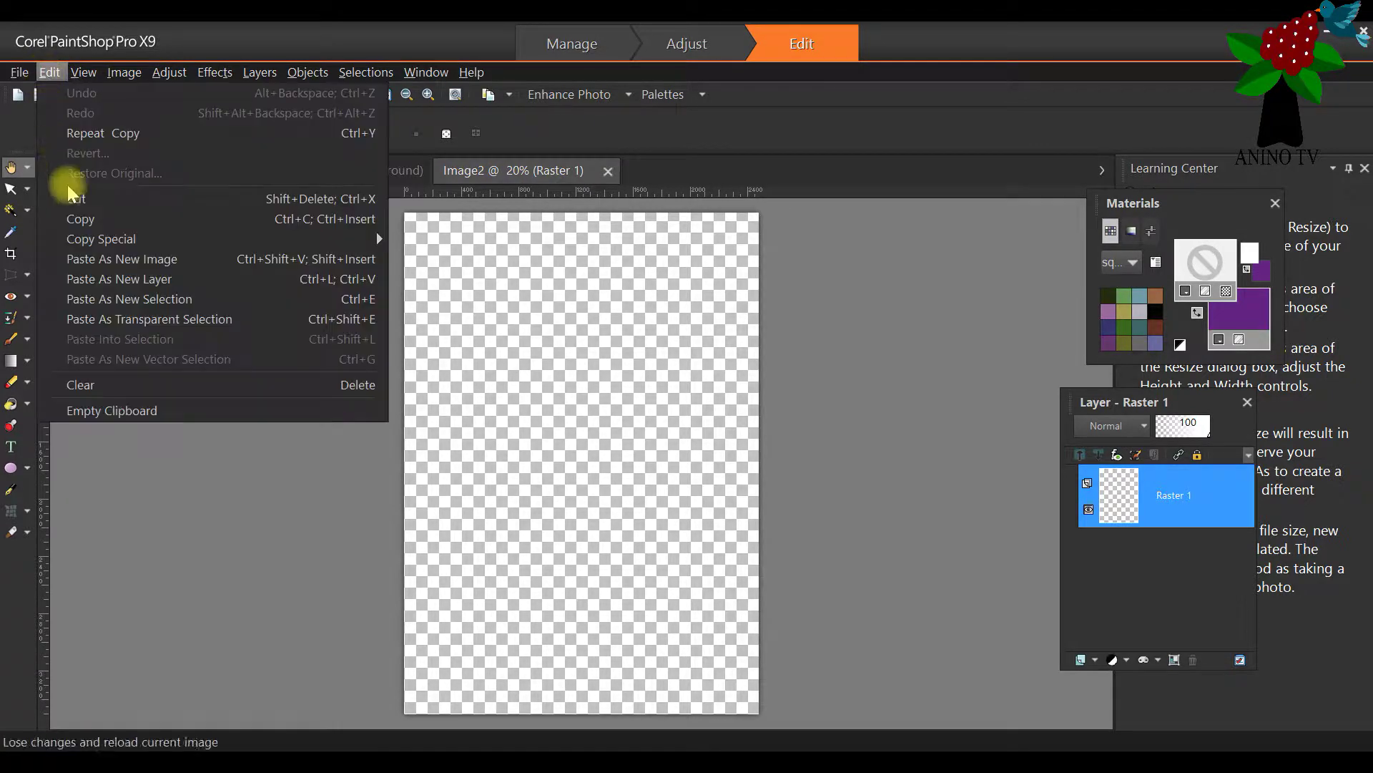
pyautogui.click(141, 279)
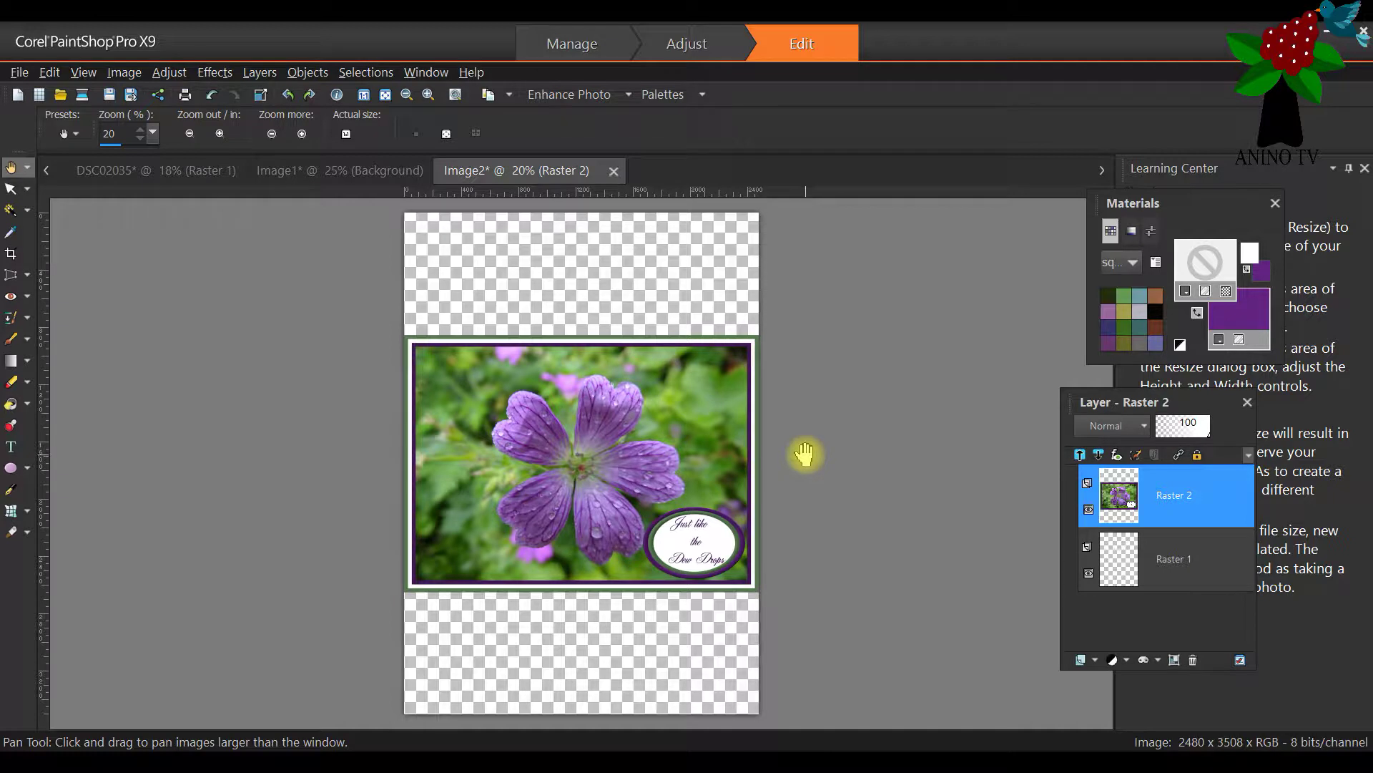
pyautogui.scroll(-1, 822, 433)
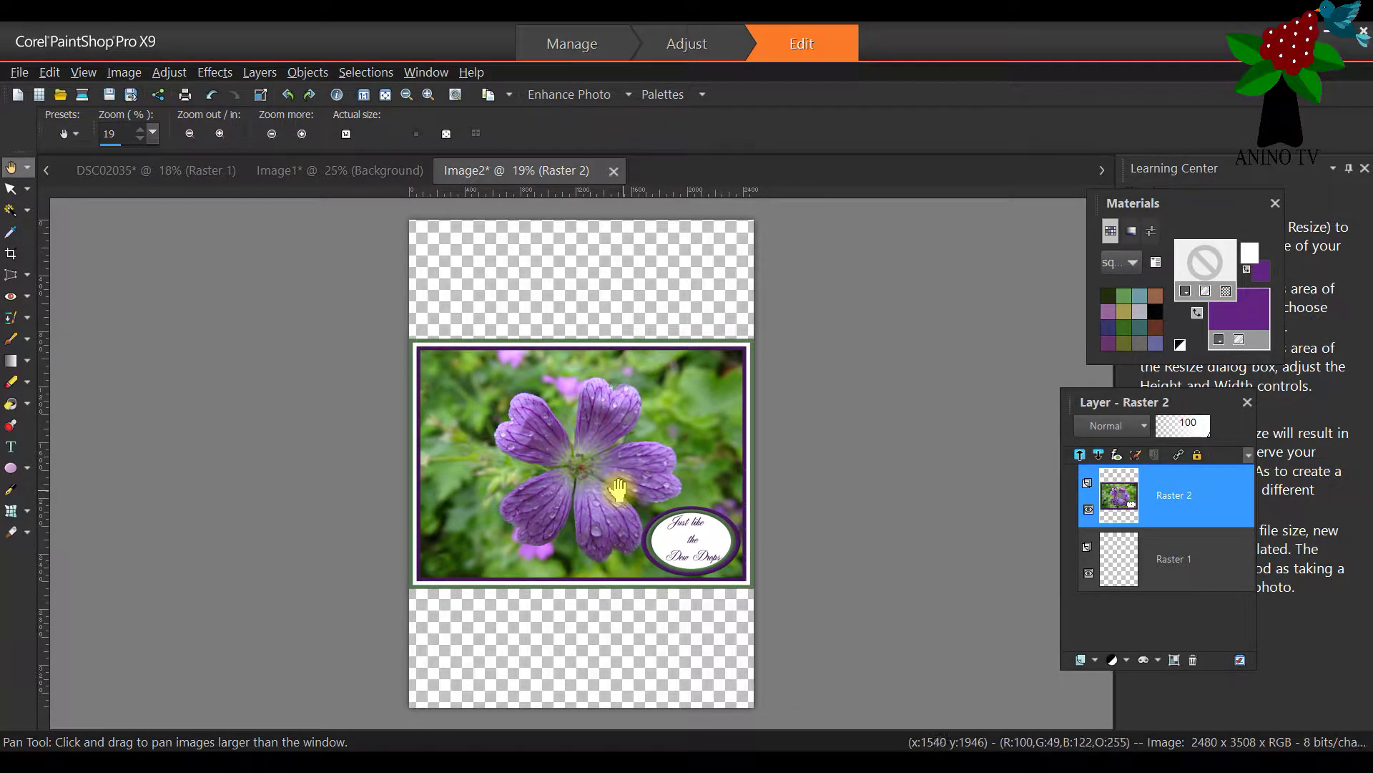
# Nudge the pasted flower layer slightly down the page with the Move tool, keeping its horizontal position
pyautogui.click(27, 189)
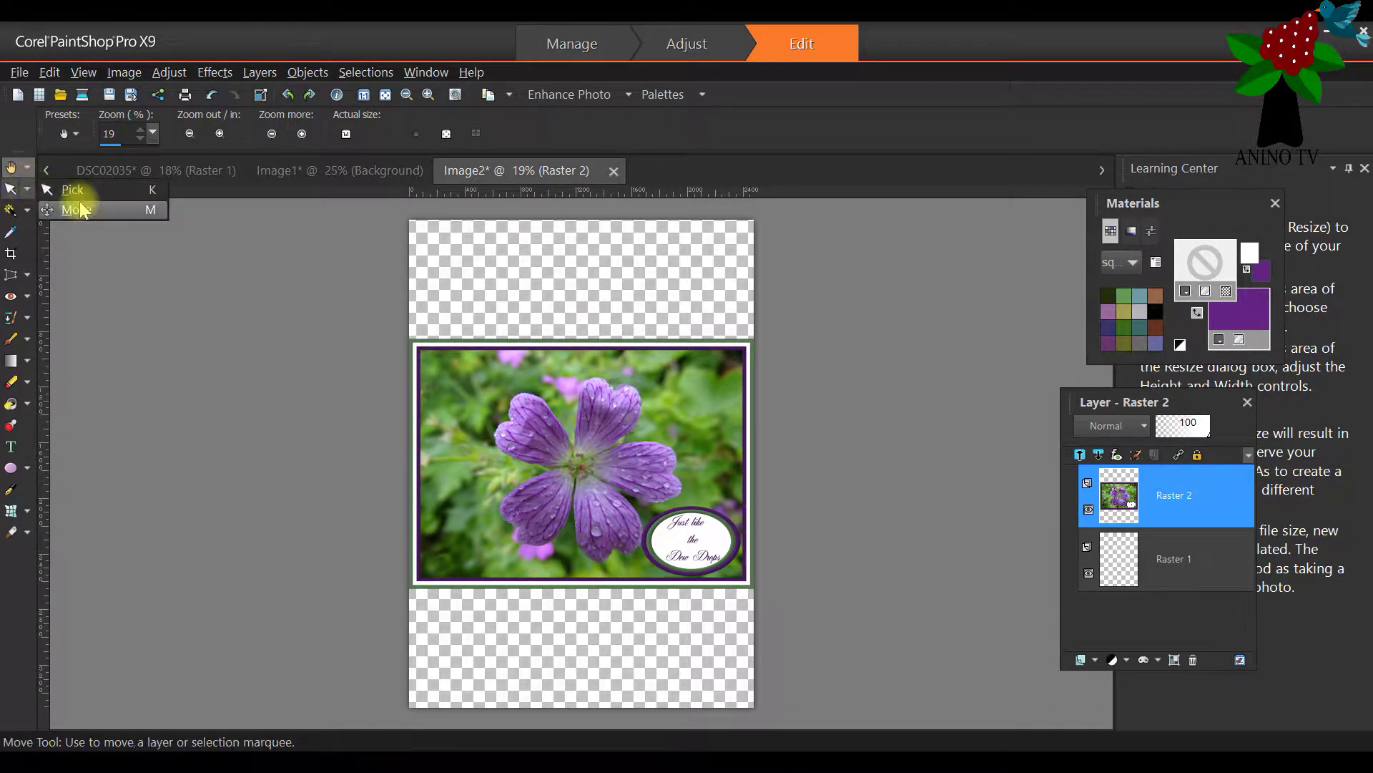
pyautogui.click(80, 211)
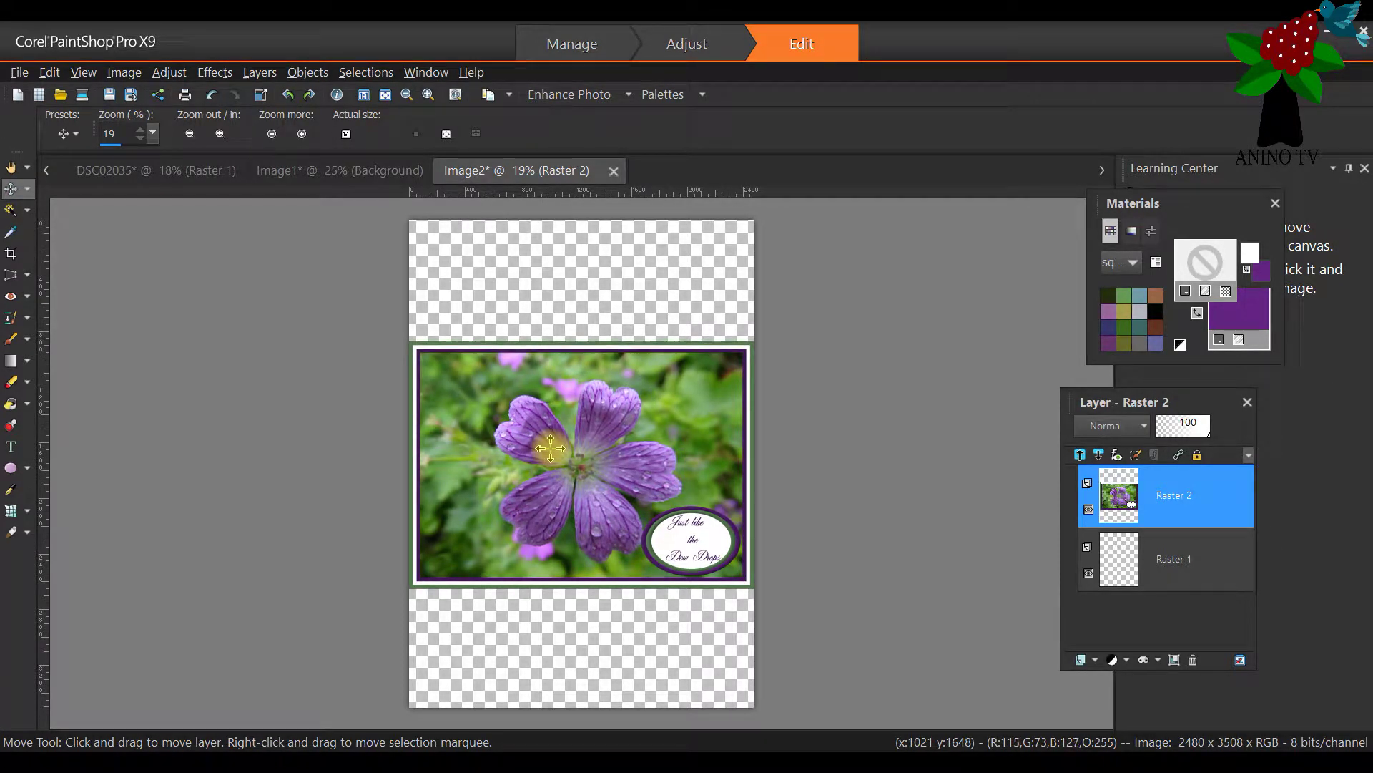
pyautogui.press('Down')
pyautogui.press('Down')
pyautogui.press('Down')
pyautogui.press('Down')
pyautogui.press('Down')
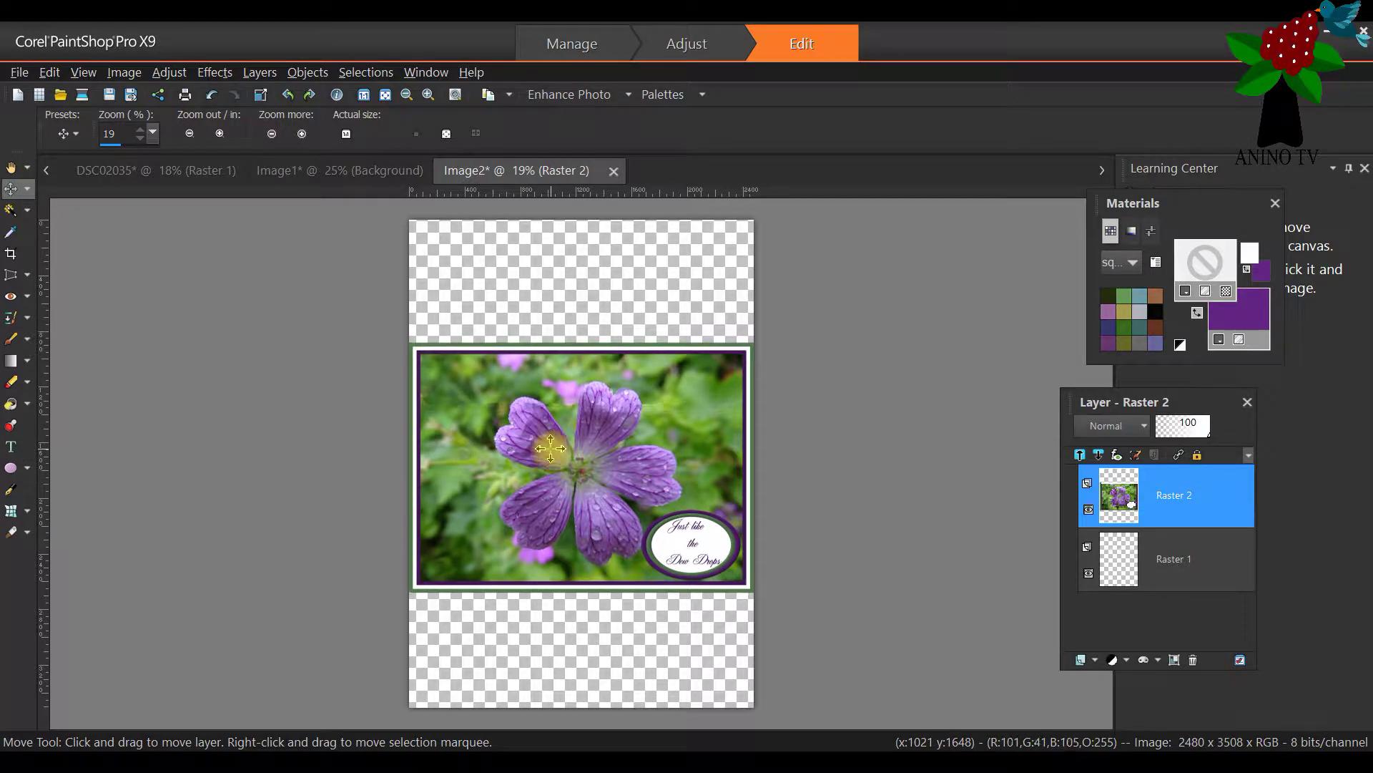
pyautogui.press('Down')
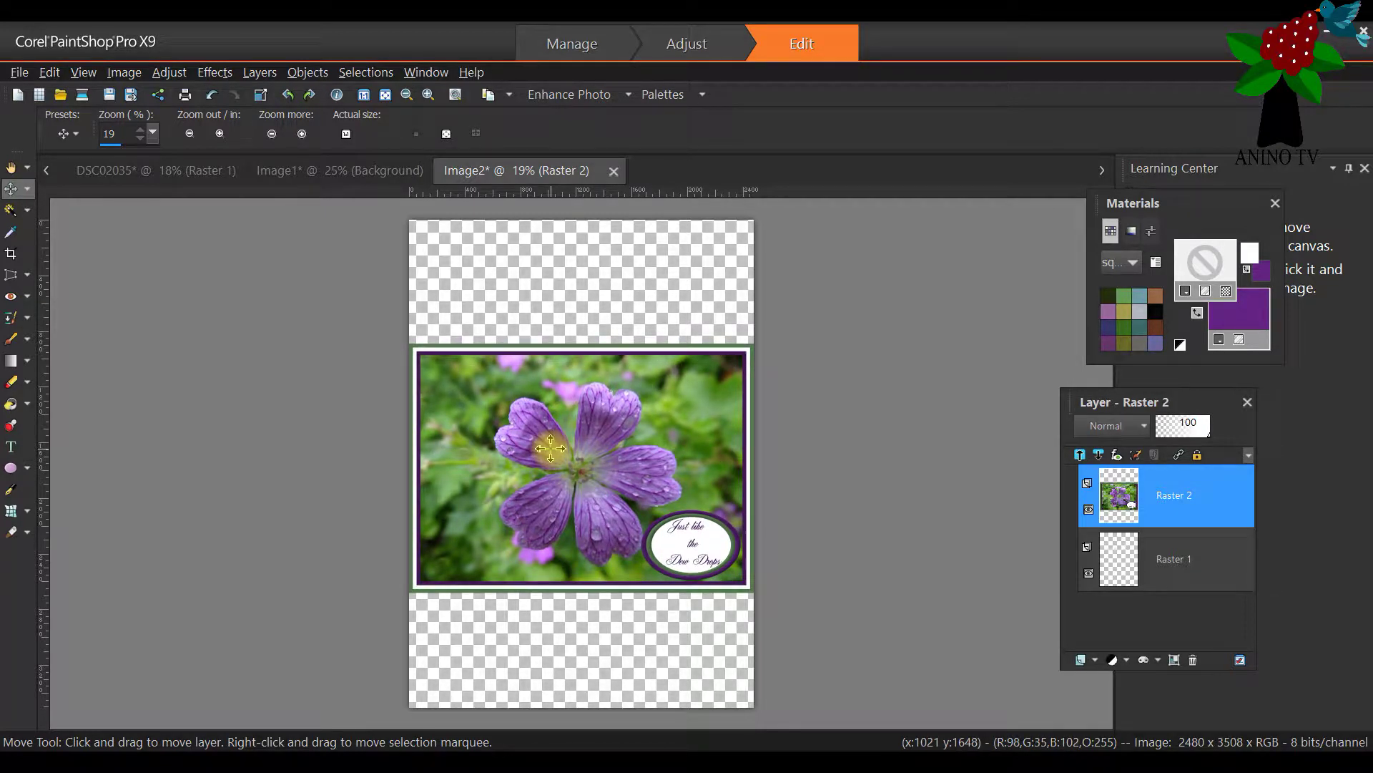
pyautogui.press('Down')
pyautogui.press('Down')
pyautogui.press('Down')
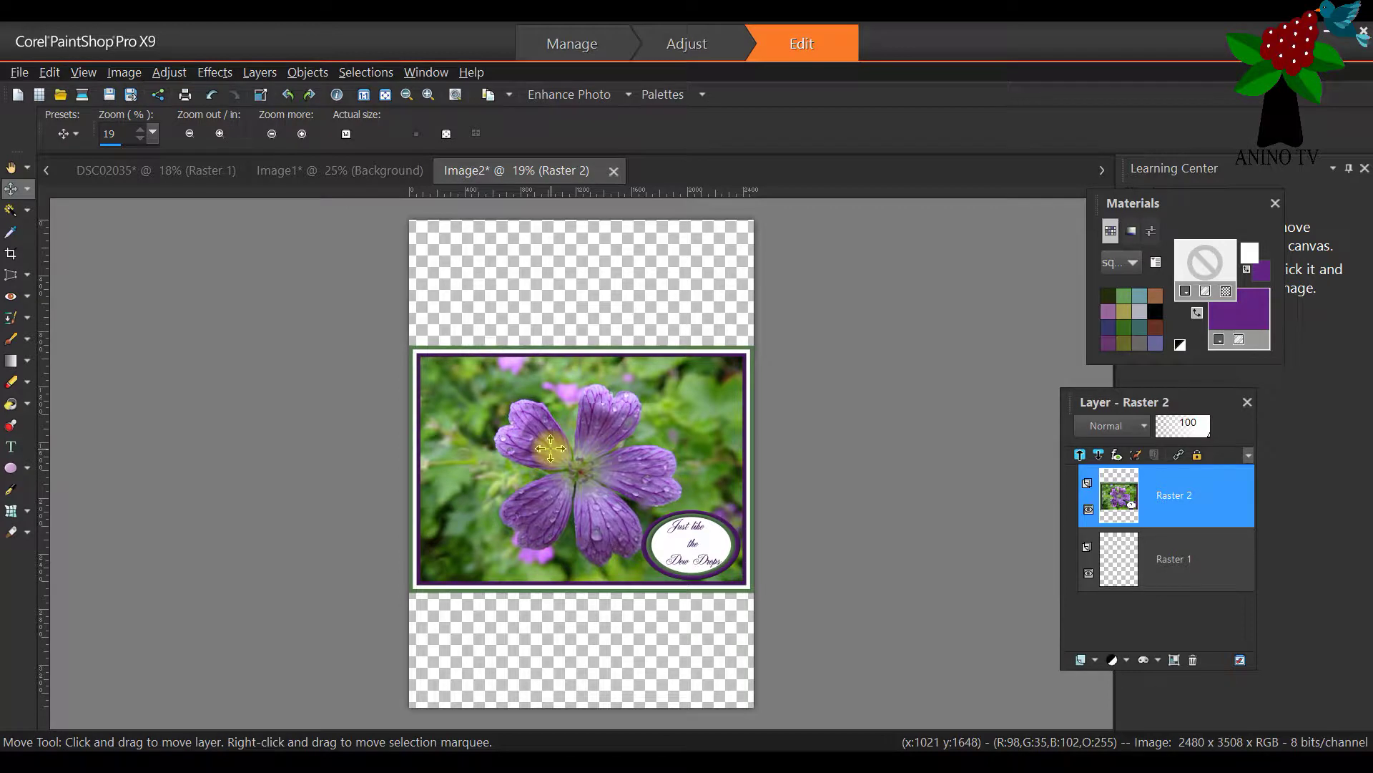
pyautogui.press('Down')
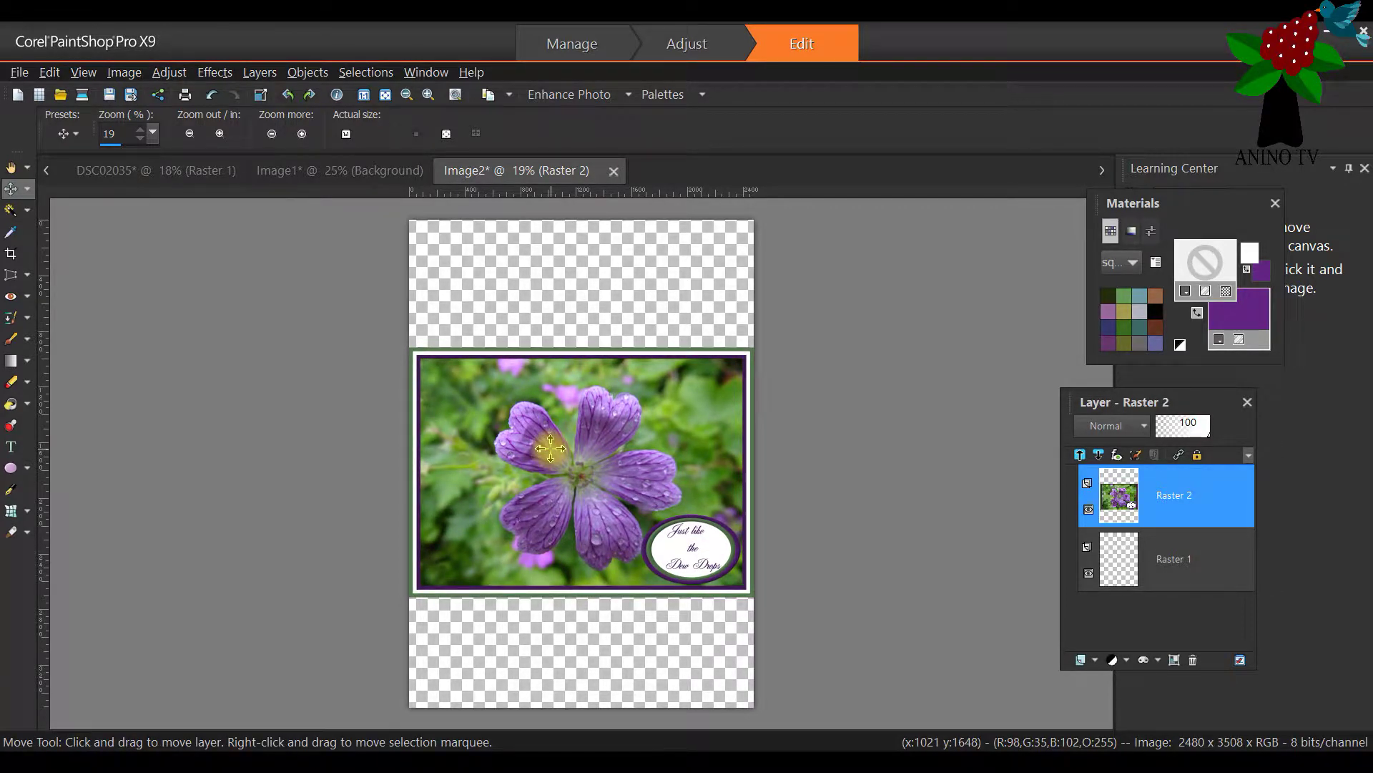
pyautogui.press('Down')
pyautogui.press('Down')
pyautogui.press('Down')
pyautogui.press('Down')
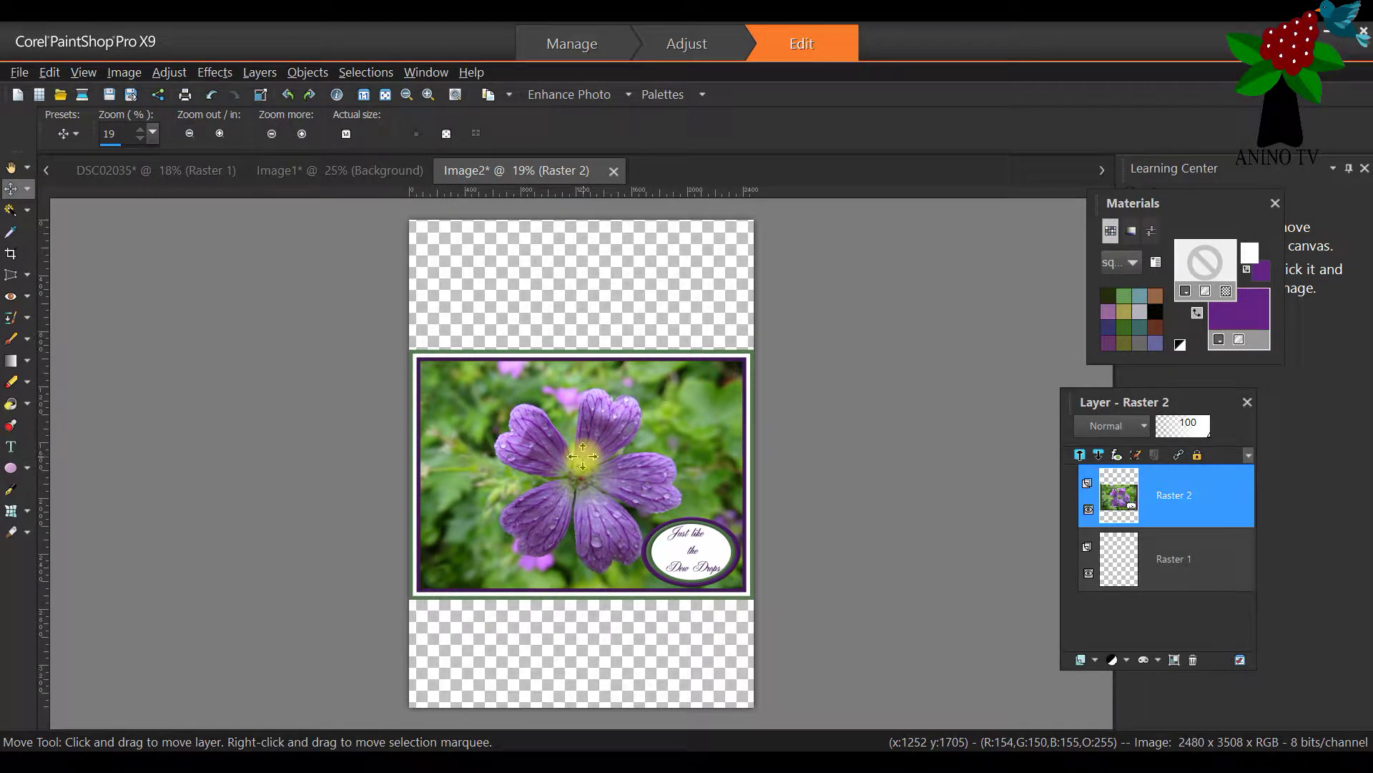
pyautogui.moveTo(583, 456); pyautogui.dragTo(610, 552)
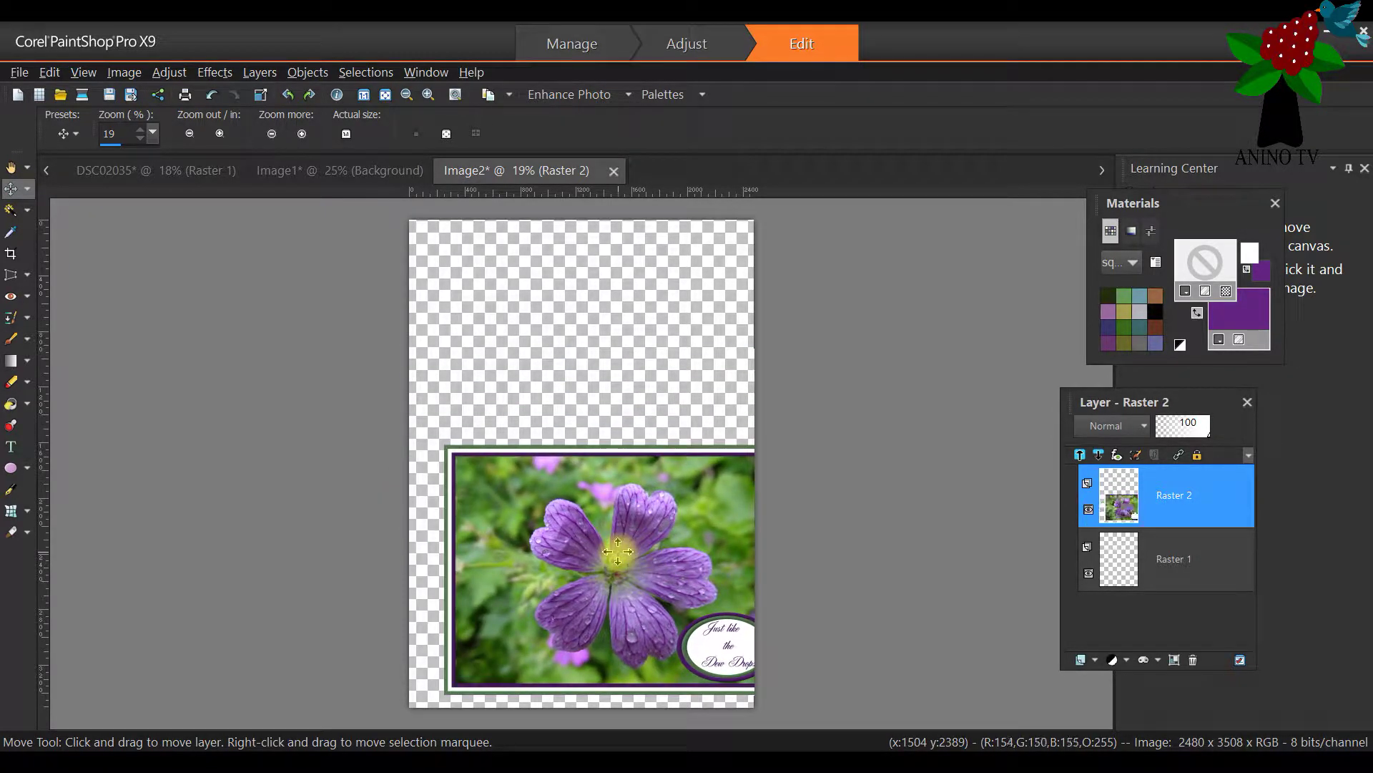
pyautogui.click(49, 72)
pyautogui.click(86, 89)
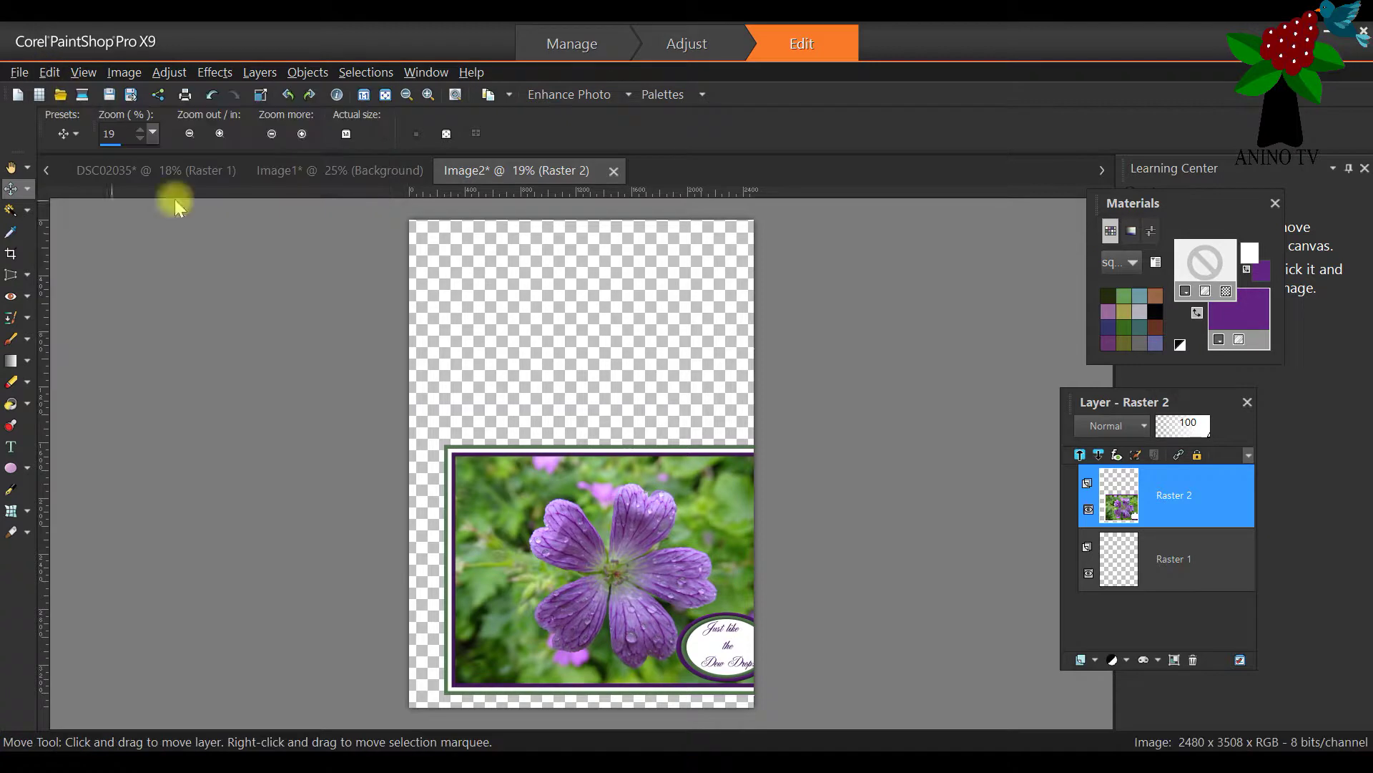
# Move the bordered flower layer straight down so it fills the bottom half of the A4 page
pyautogui.moveTo(529, 480); pyautogui.dragTo(533, 581)
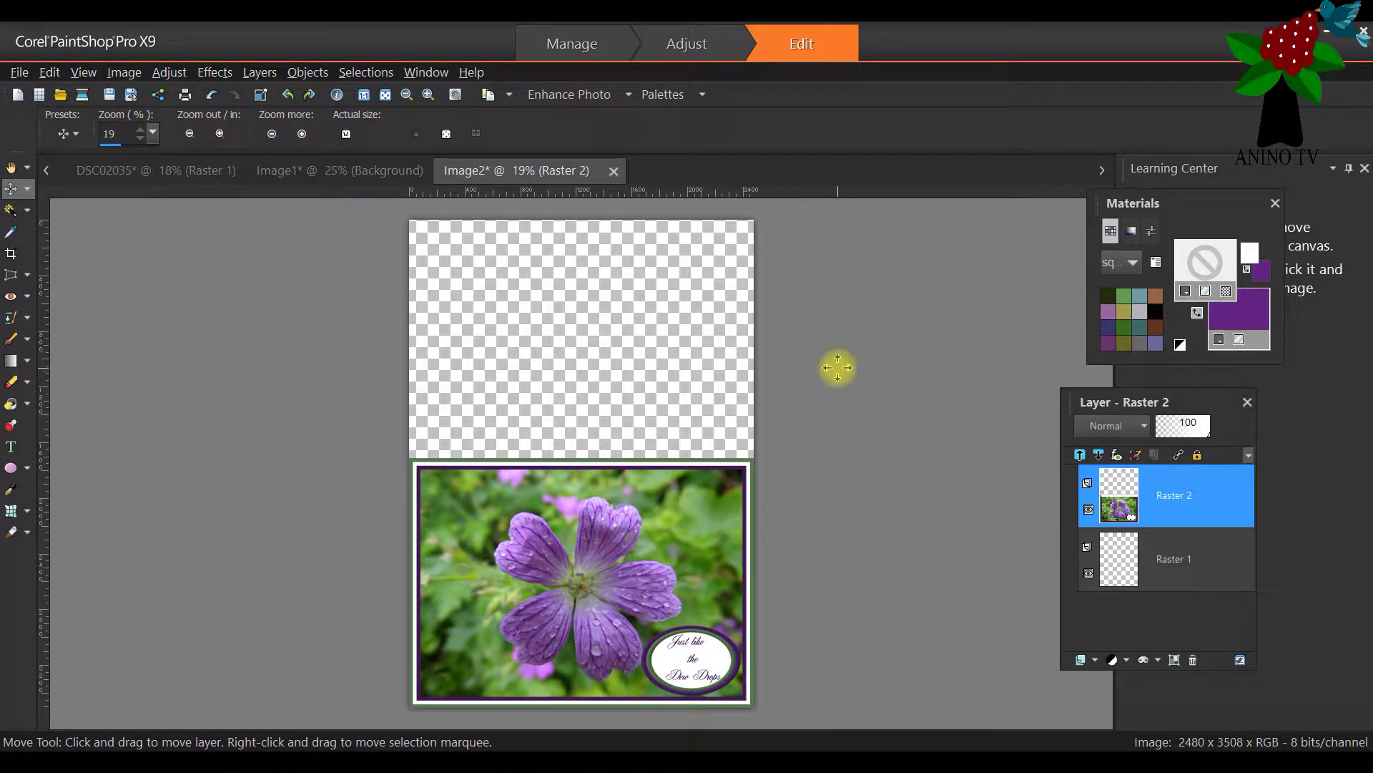
pyautogui.scroll(-1, 817, 421)
pyautogui.scroll(1, 817, 421)
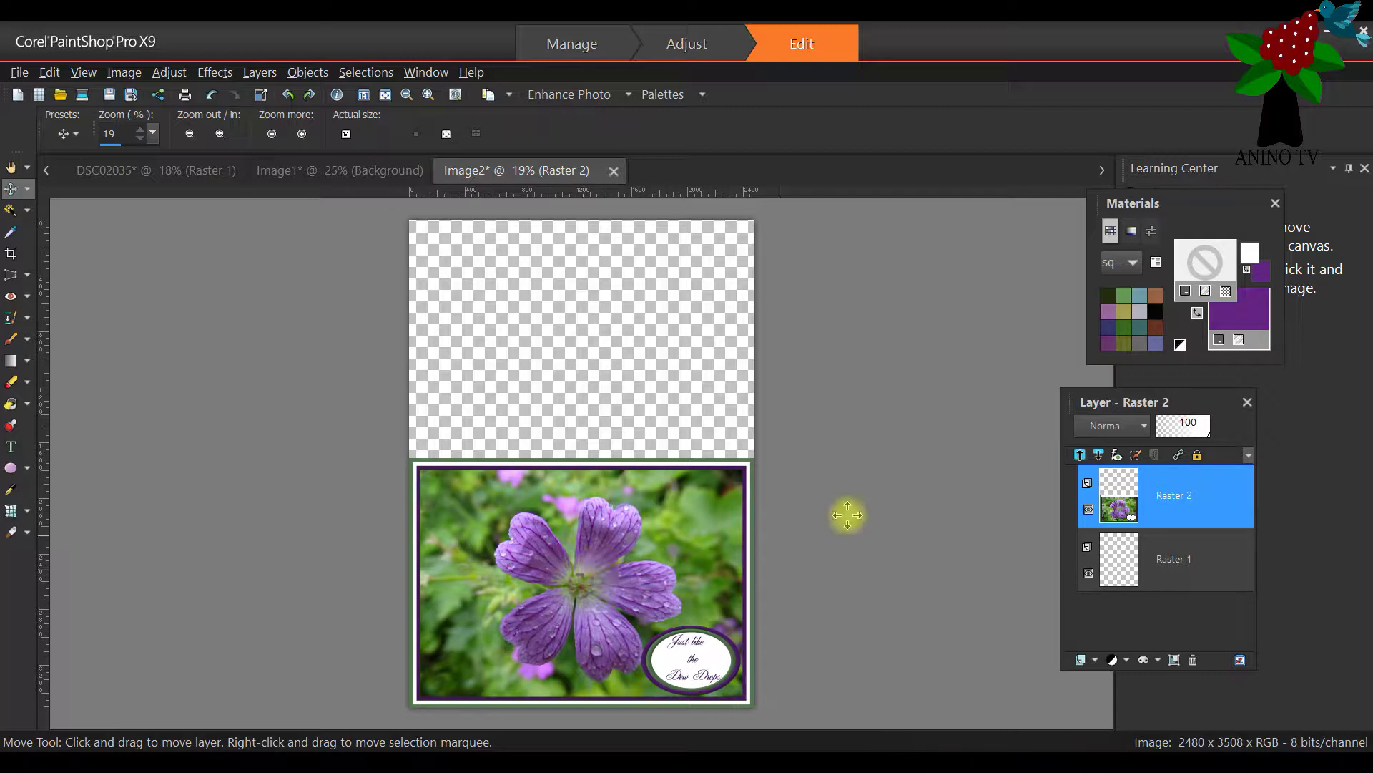
# Duplicate the bordered flower layer, Raster 2, and set the Selection tool to the Ellipse selection type
pyautogui.rightClick(1152, 492)
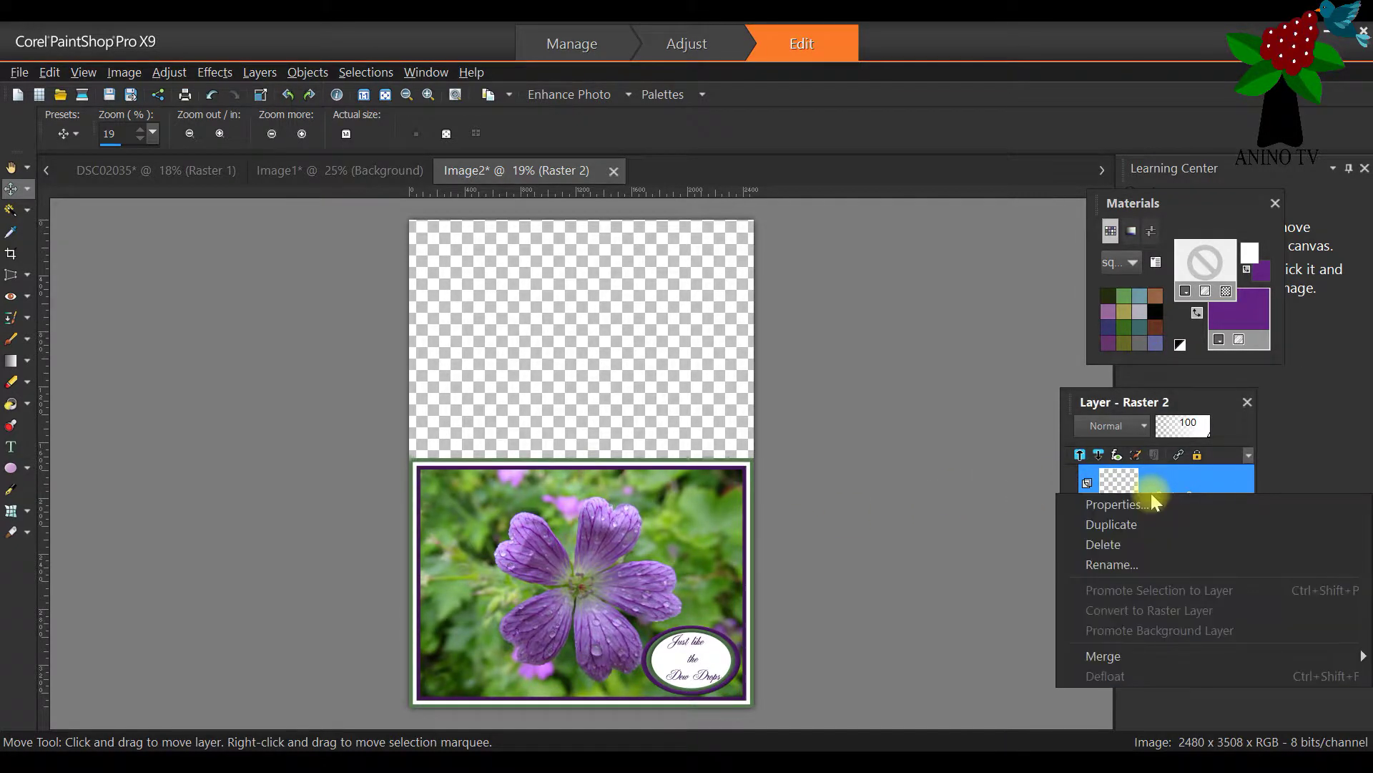
pyautogui.click(1148, 524)
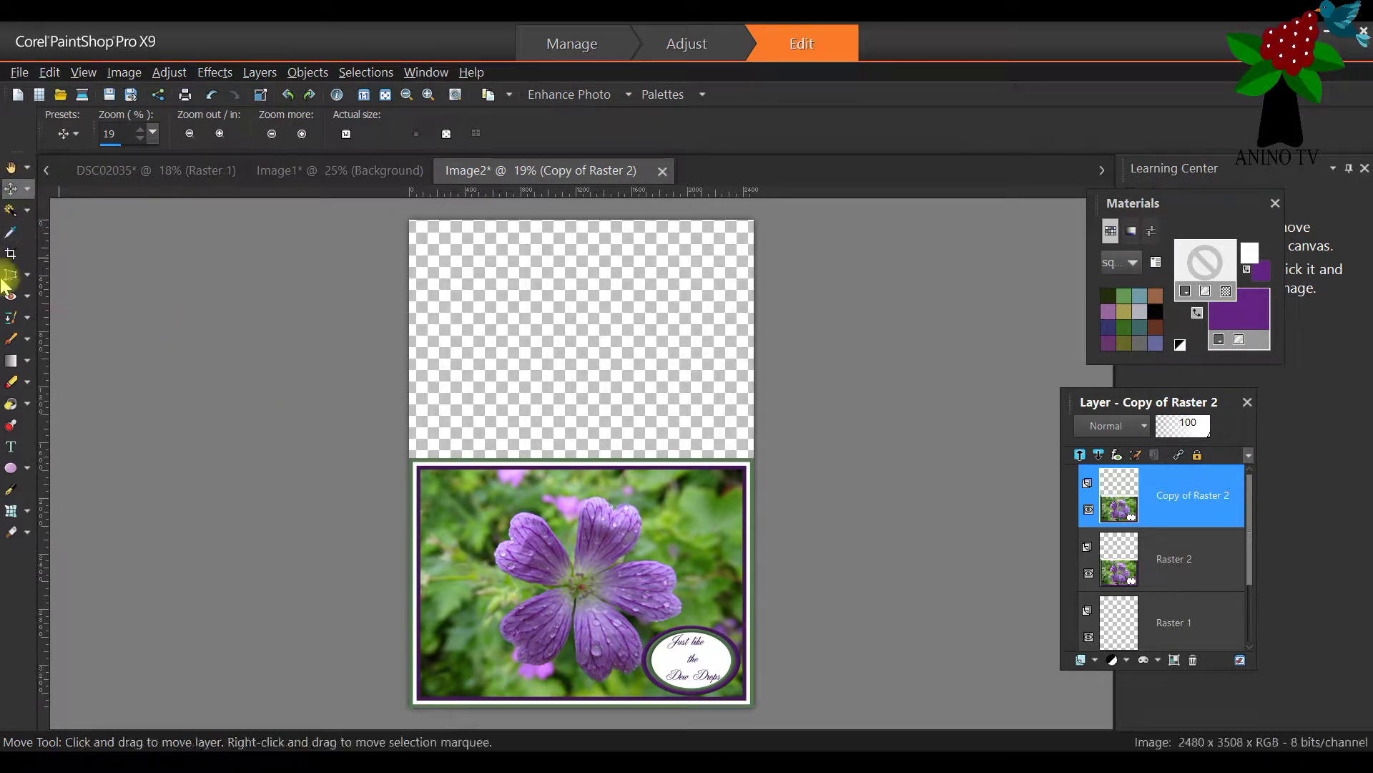
pyautogui.click(26, 213)
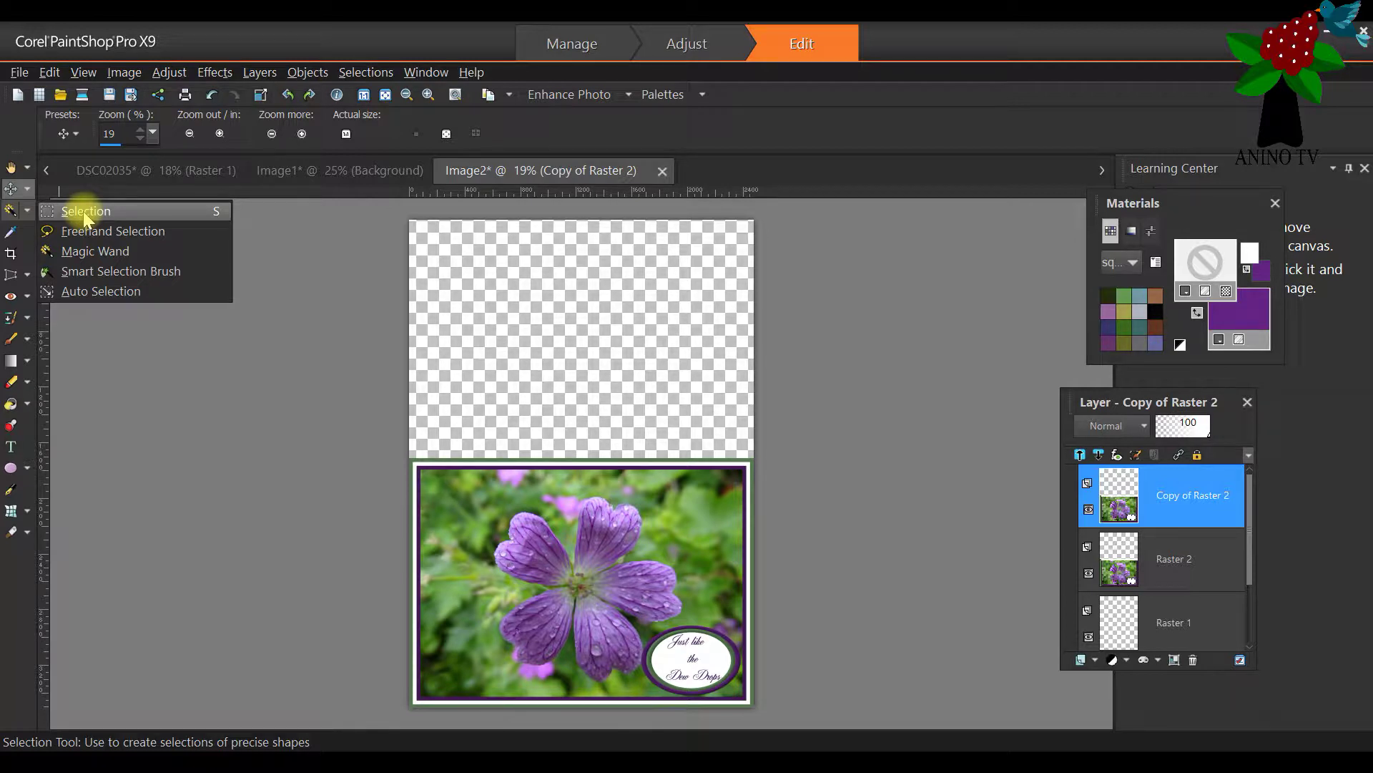
pyautogui.click(83, 212)
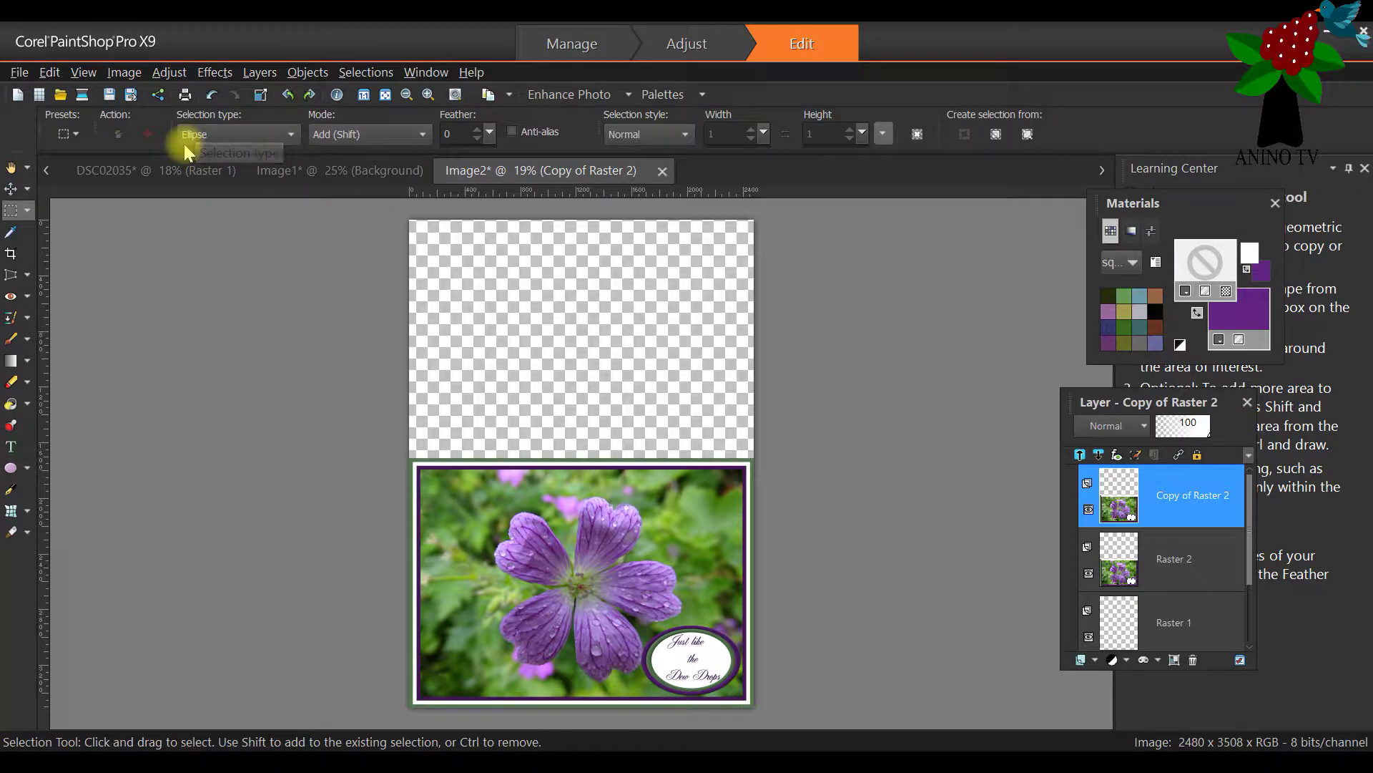
pyautogui.click(275, 134)
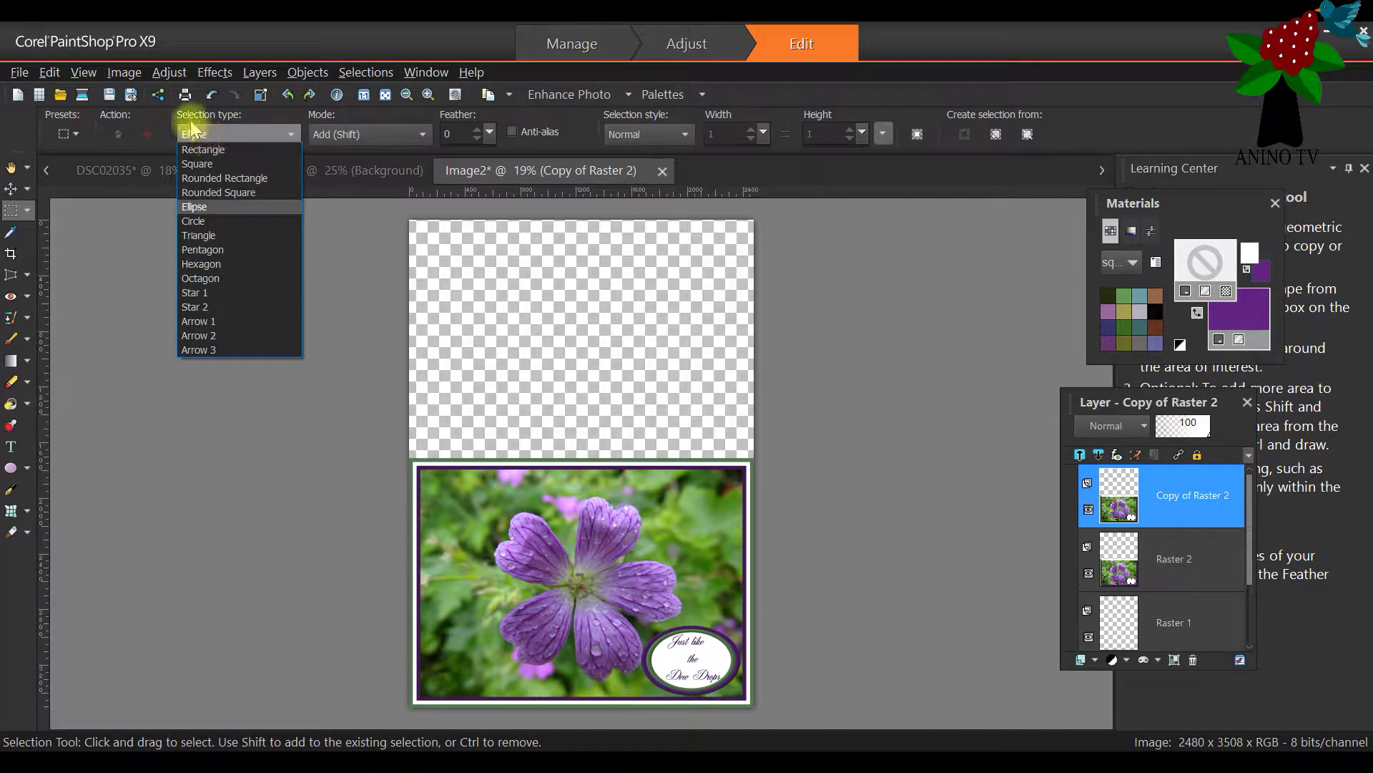
pyautogui.click(203, 208)
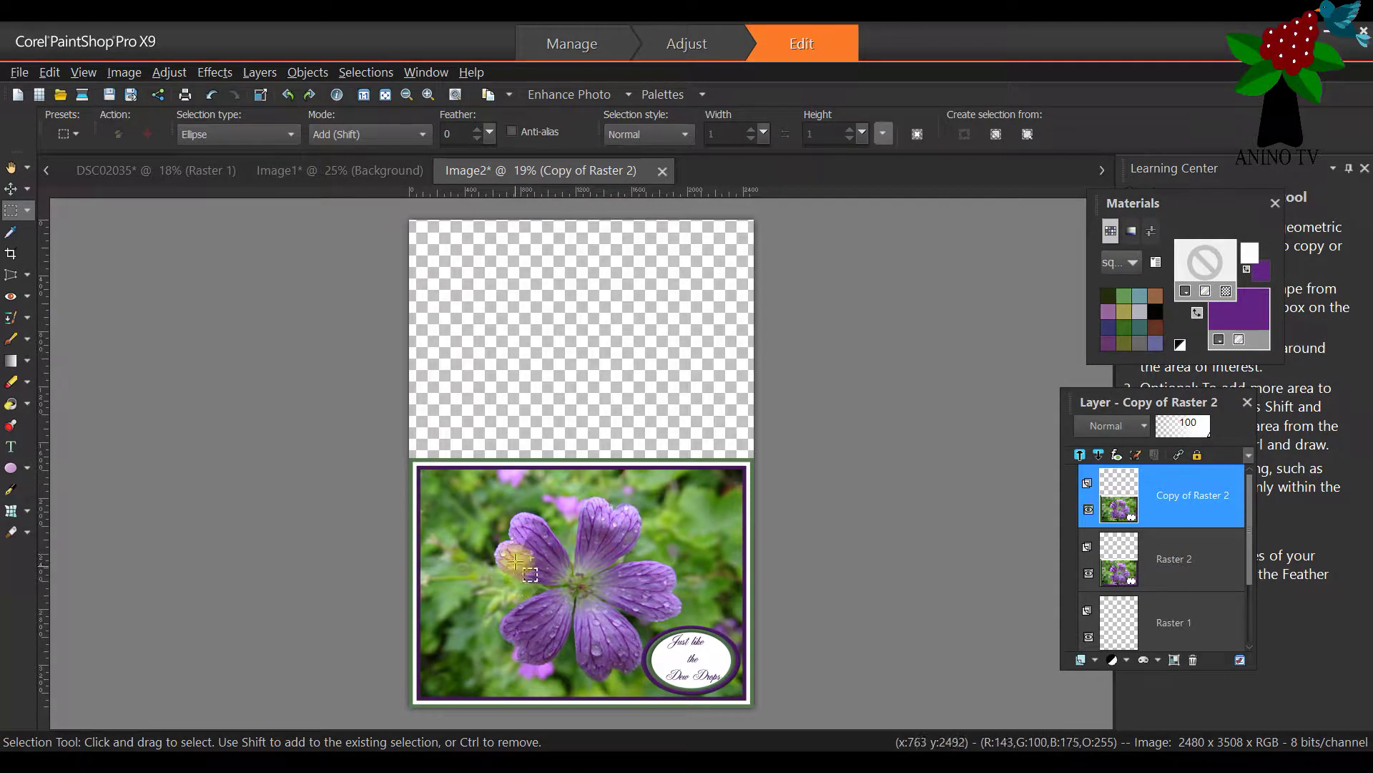
pyautogui.moveTo(523, 544); pyautogui.dragTo(560, 583)
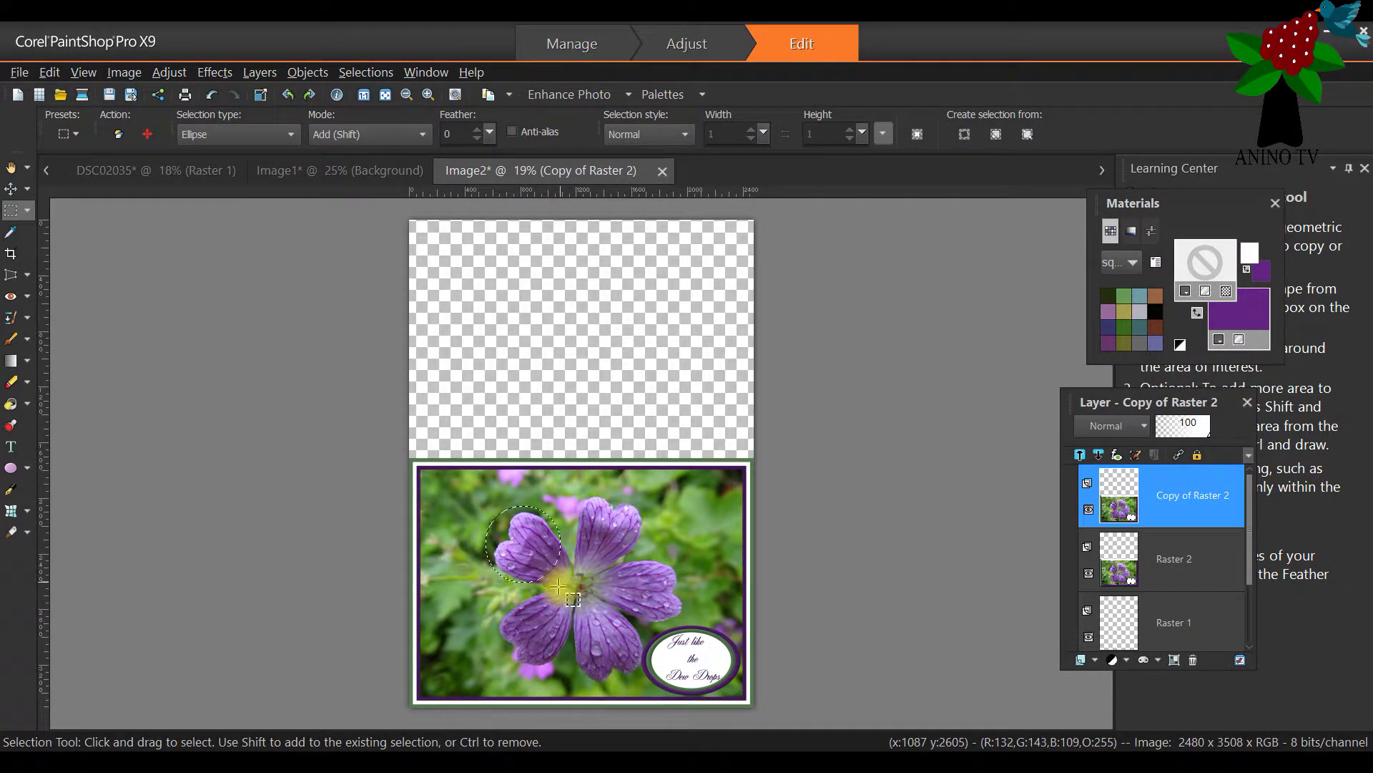
pyautogui.click(51, 73)
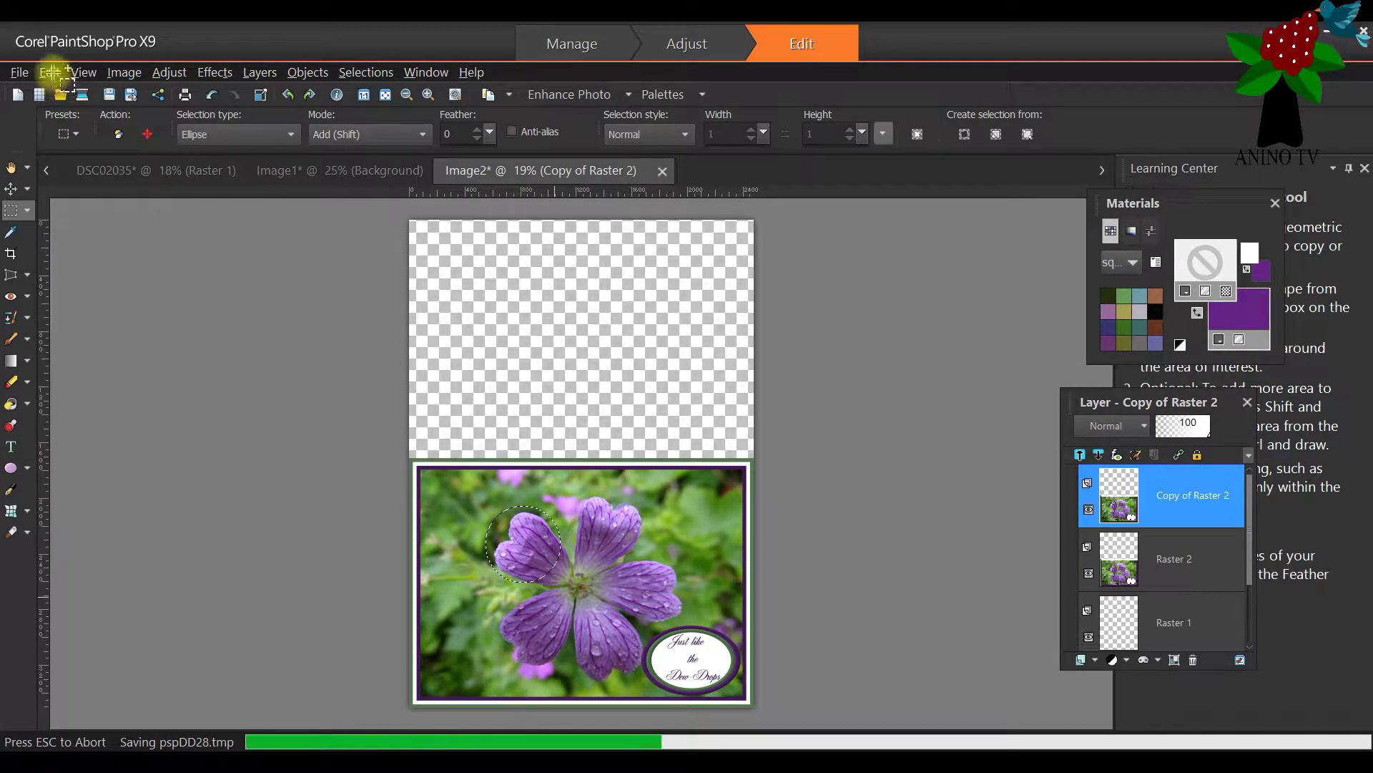
pyautogui.click(526, 544)
pyautogui.moveTo(526, 544); pyautogui.dragTo(636, 635)
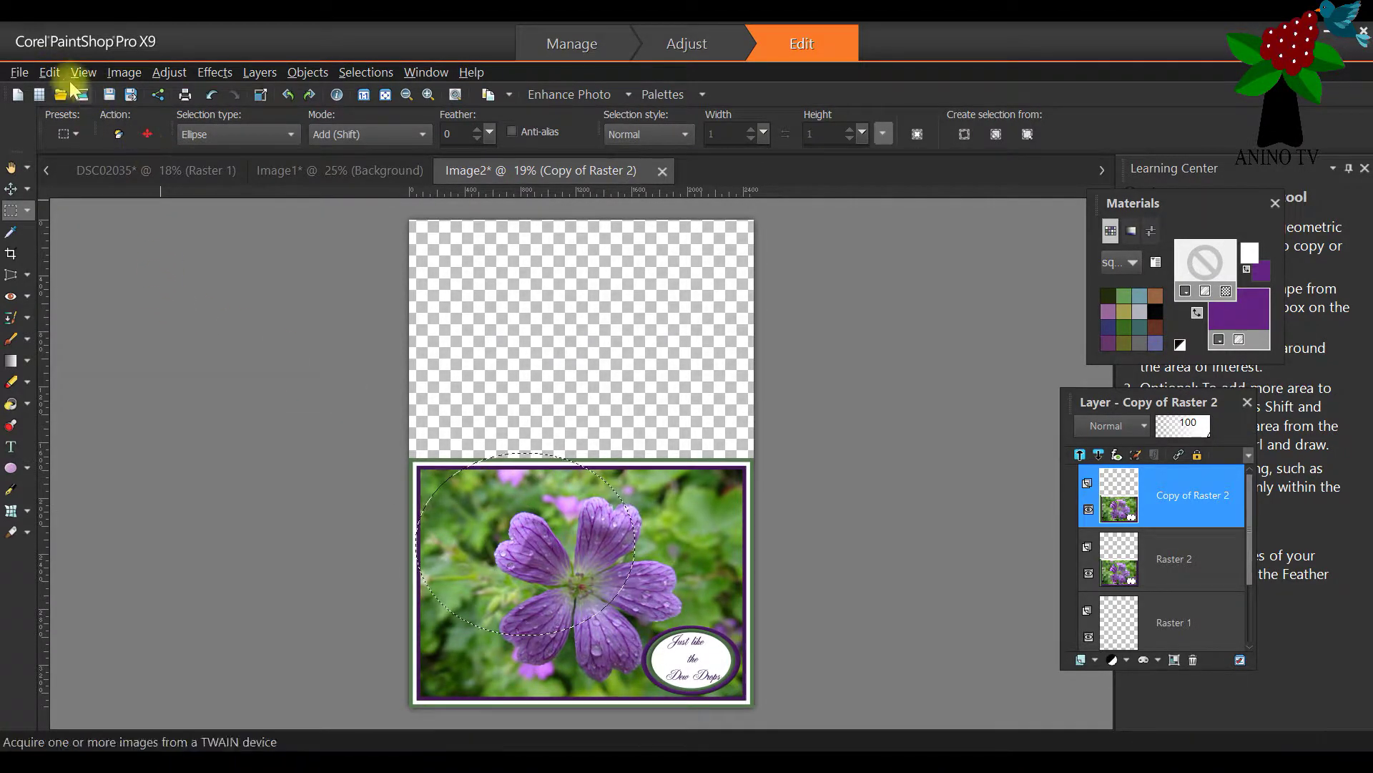
pyautogui.click(50, 73)
pyautogui.click(49, 73)
pyautogui.hotkey('ctrl', 'z')
pyautogui.click(61, 72)
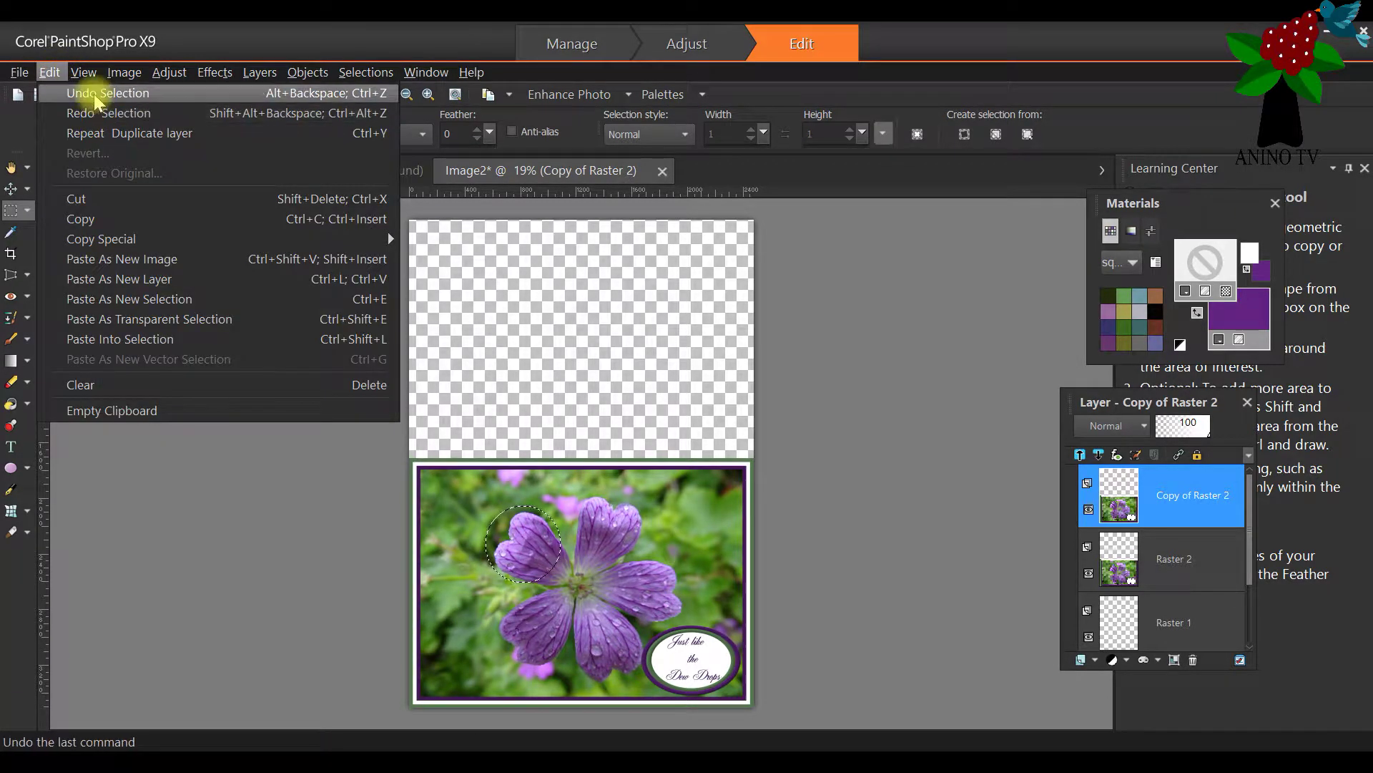
pyautogui.click(67, 92)
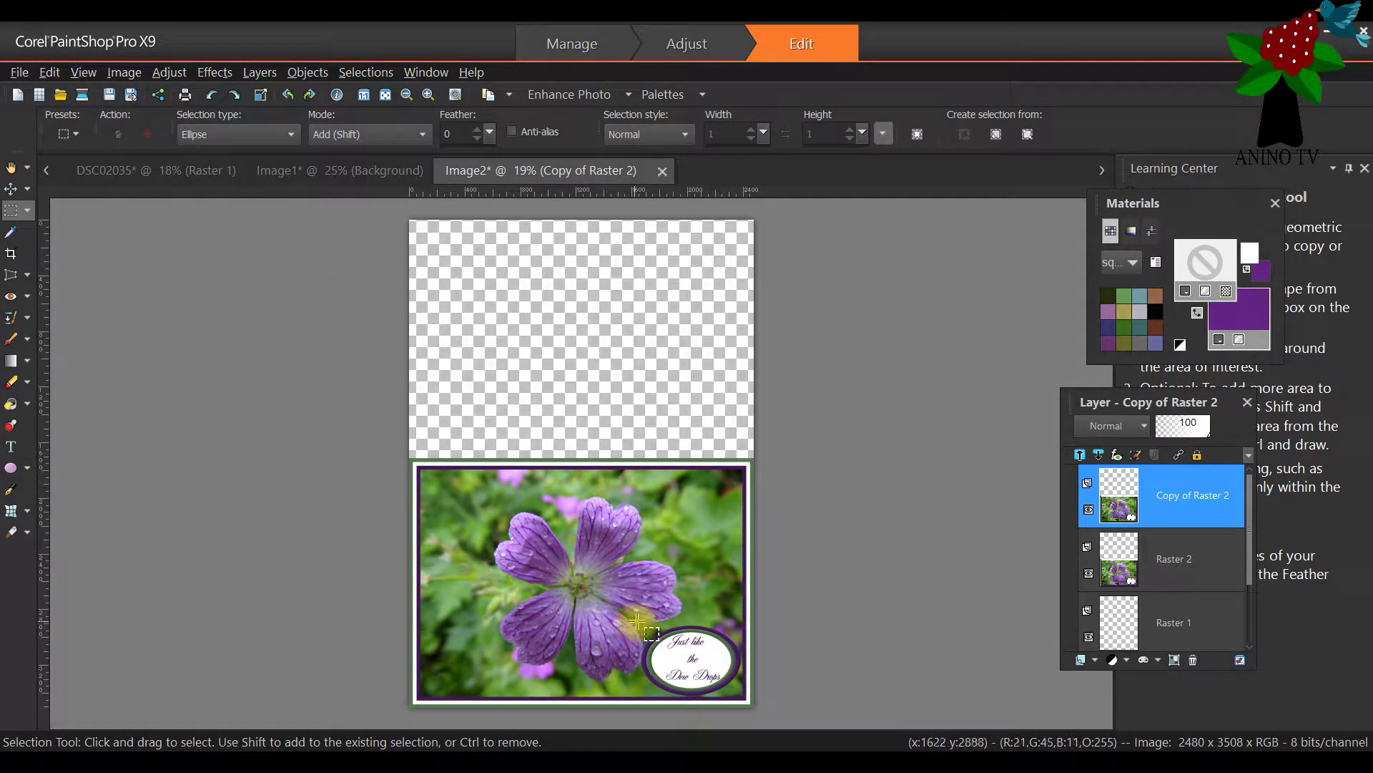
pyautogui.moveTo(626, 613); pyautogui.dragTo(708, 644)
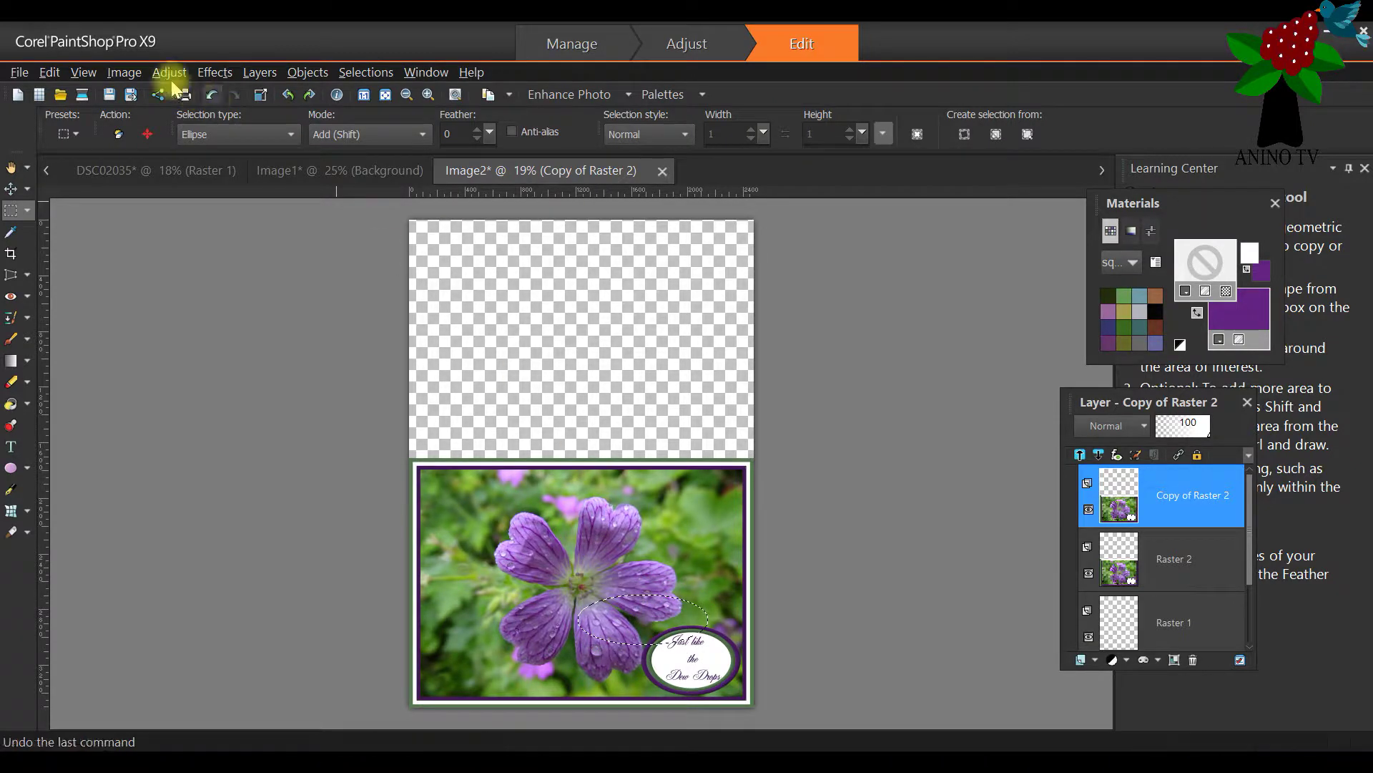
pyautogui.click(49, 73)
pyautogui.click(92, 102)
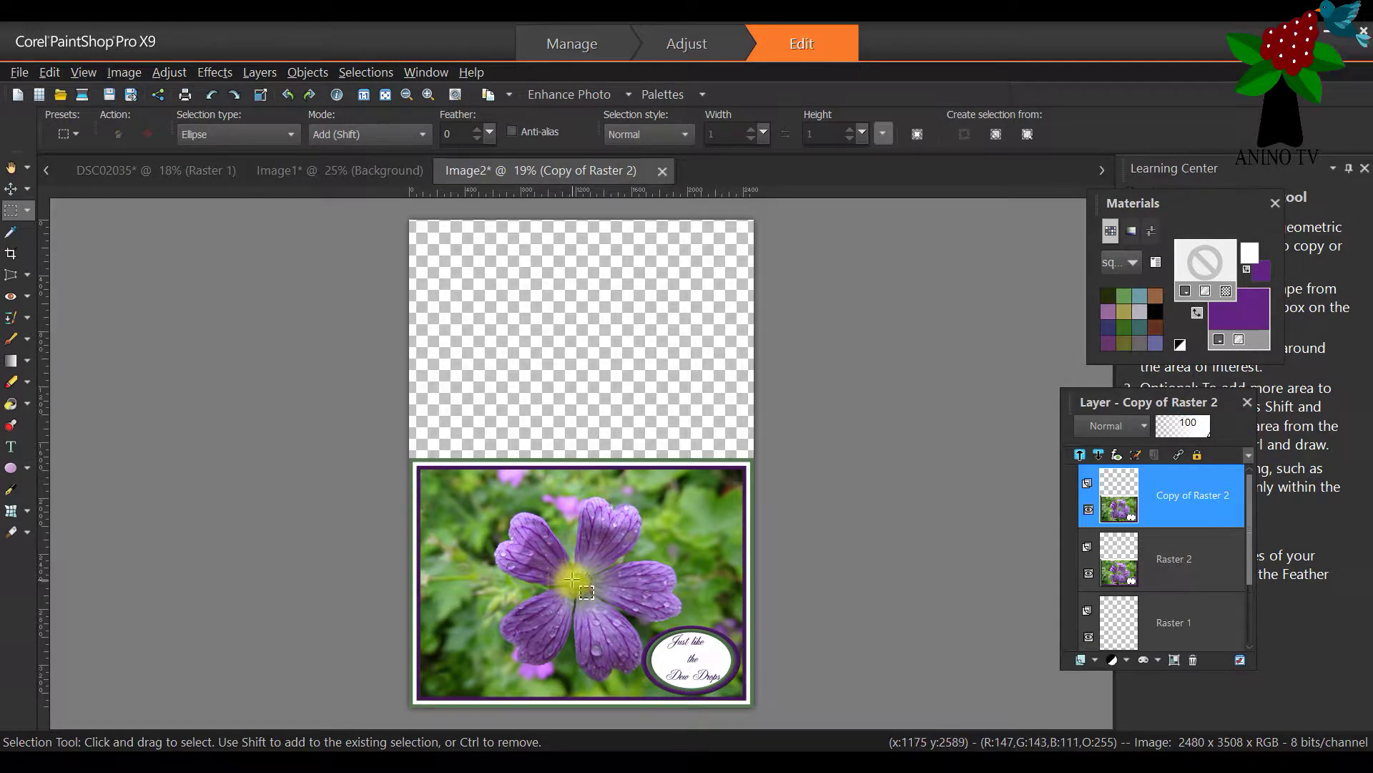
pyautogui.moveTo(585, 588); pyautogui.dragTo(681, 683)
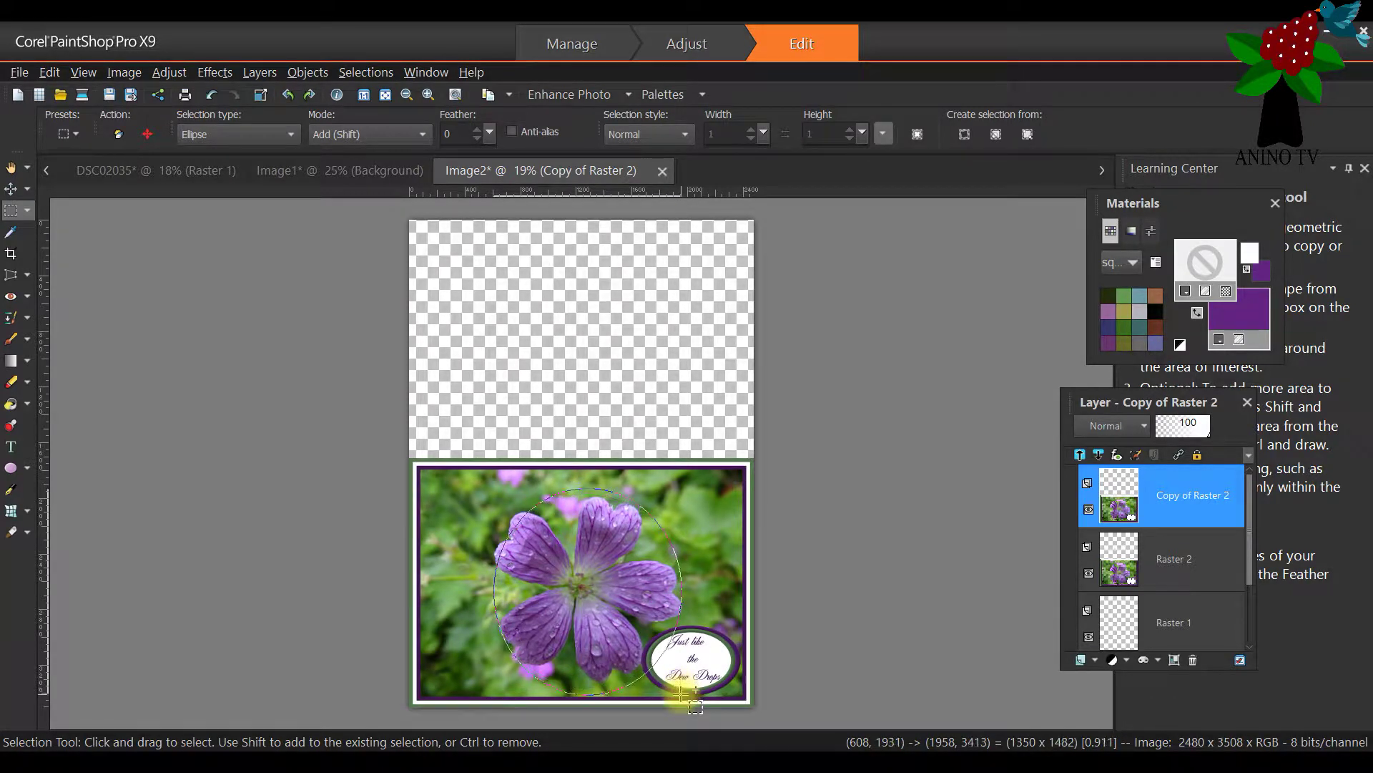
pyautogui.moveTo(685, 693); pyautogui.dragTo(683, 689)
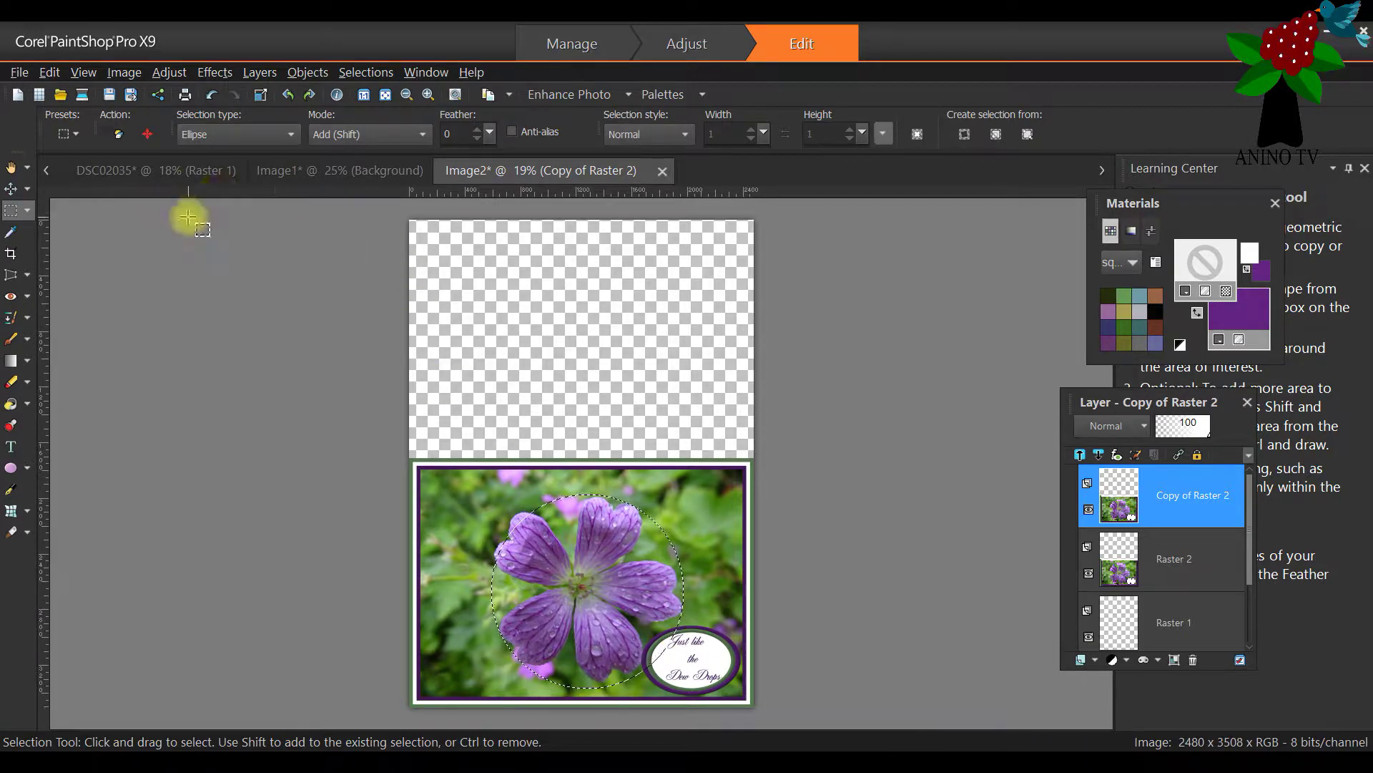
pyautogui.click(50, 72)
pyautogui.click(60, 91)
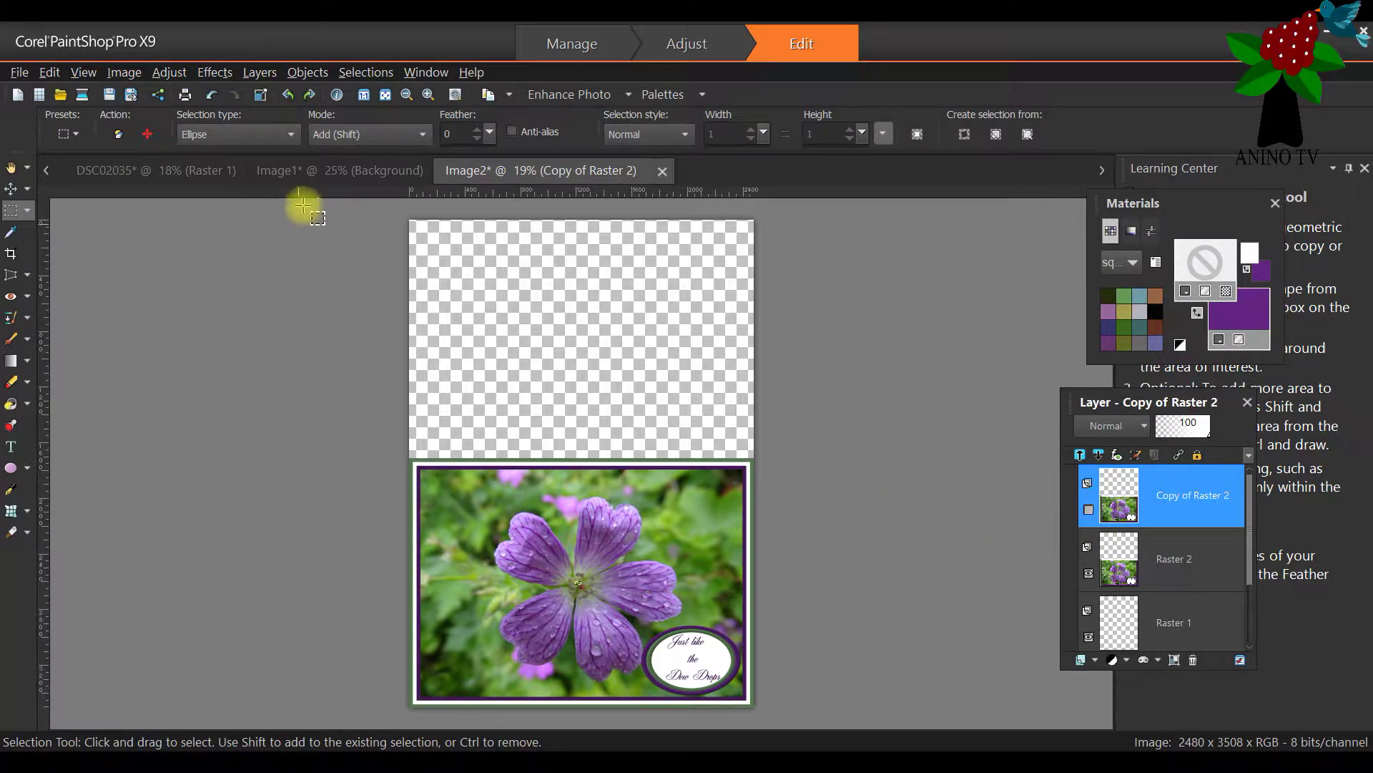
# Draw an elliptical selection outward from the flower's centre around its petals in the DSC02035 photo and copy the selected area
pyautogui.click(307, 171)
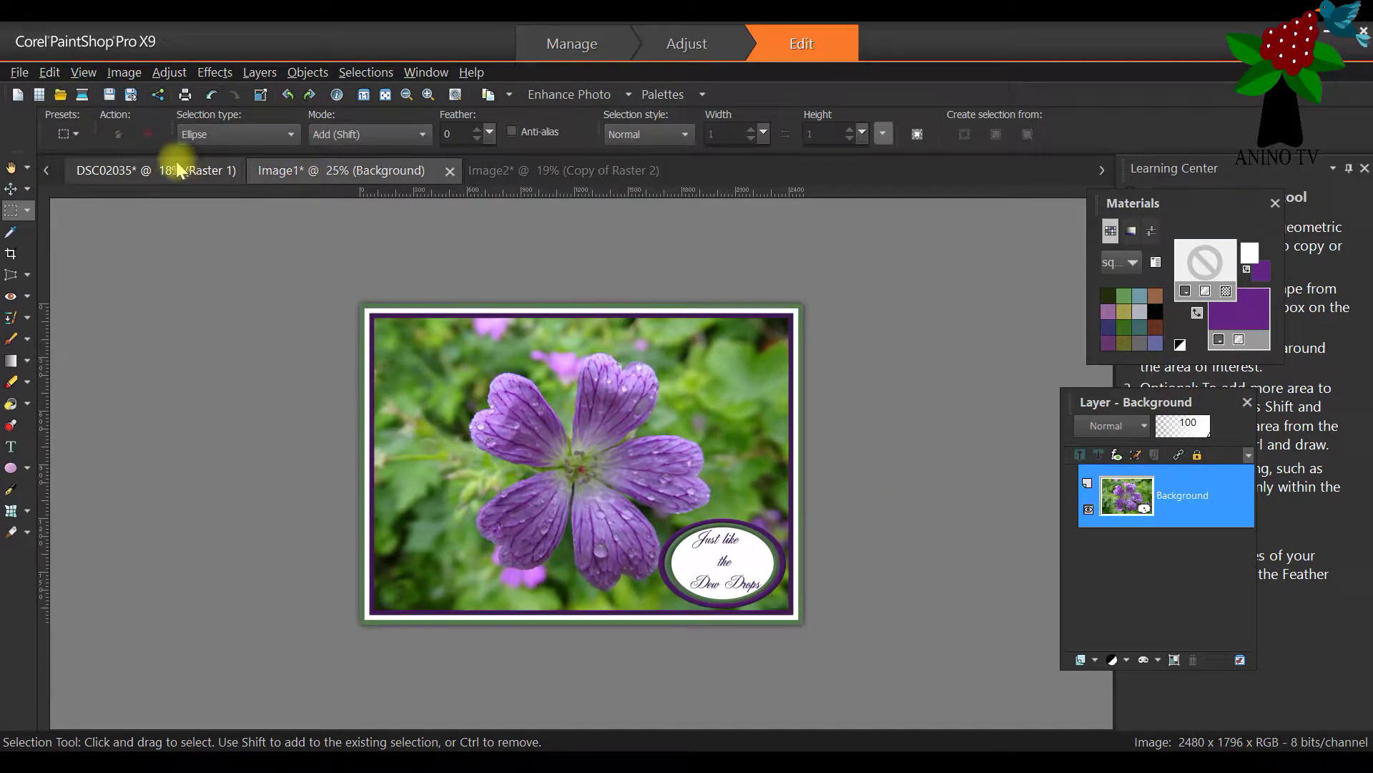
pyautogui.click(179, 170)
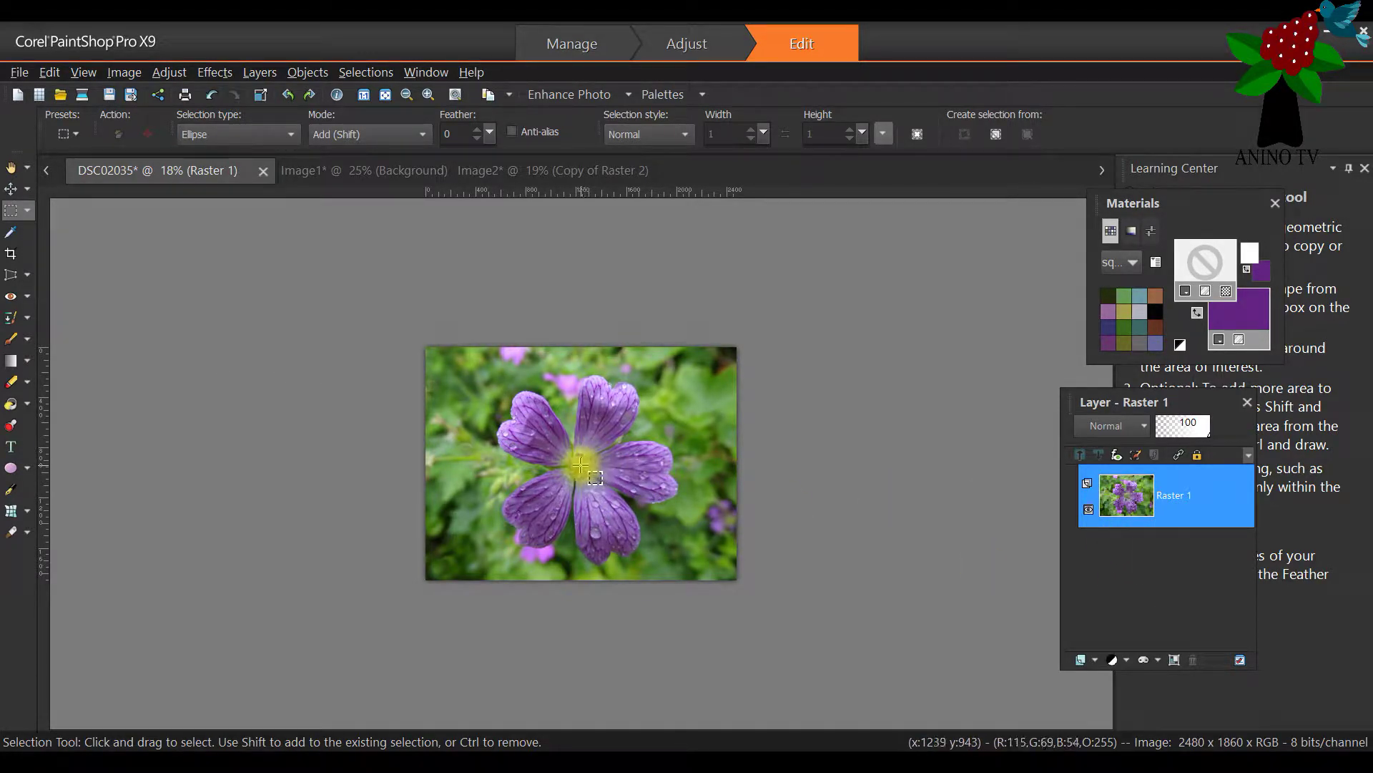
pyautogui.moveTo(581, 465); pyautogui.dragTo(696, 570)
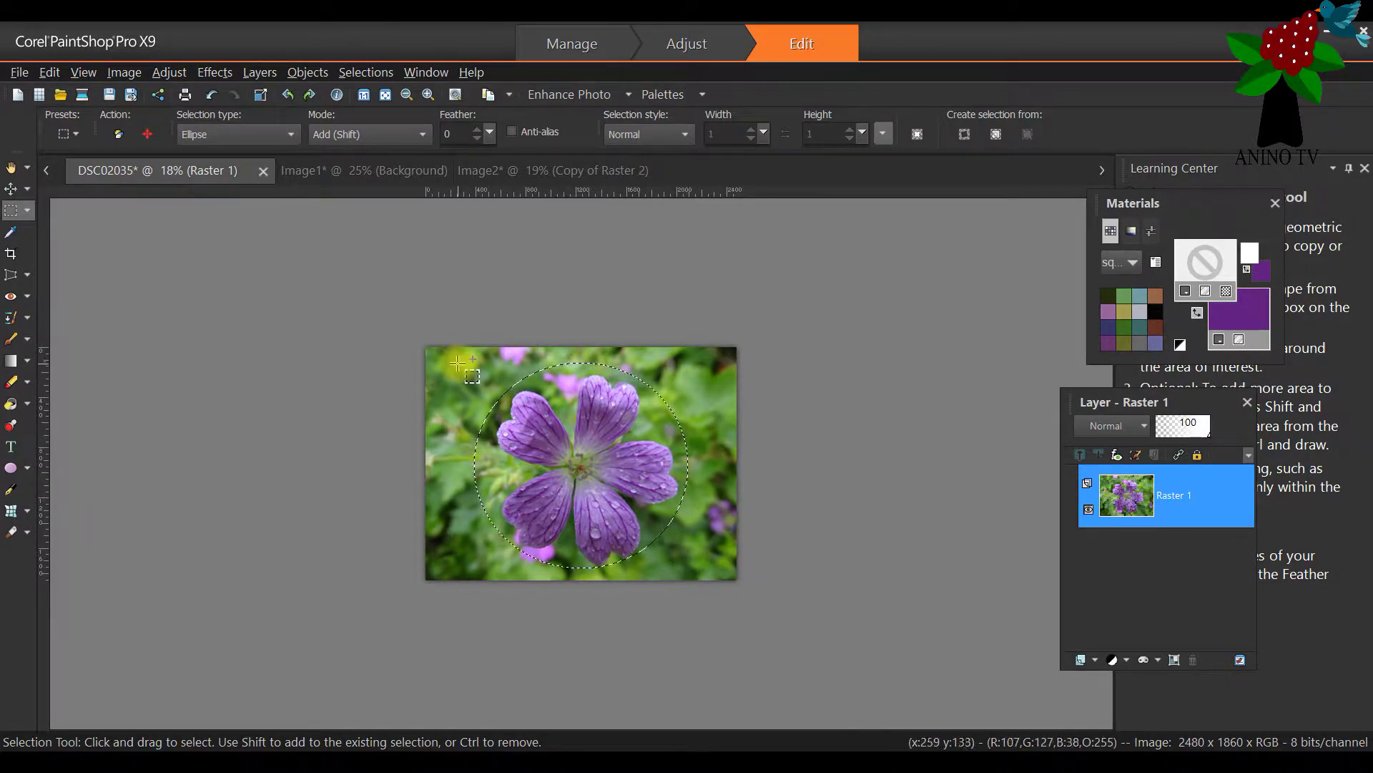
pyautogui.click(50, 72)
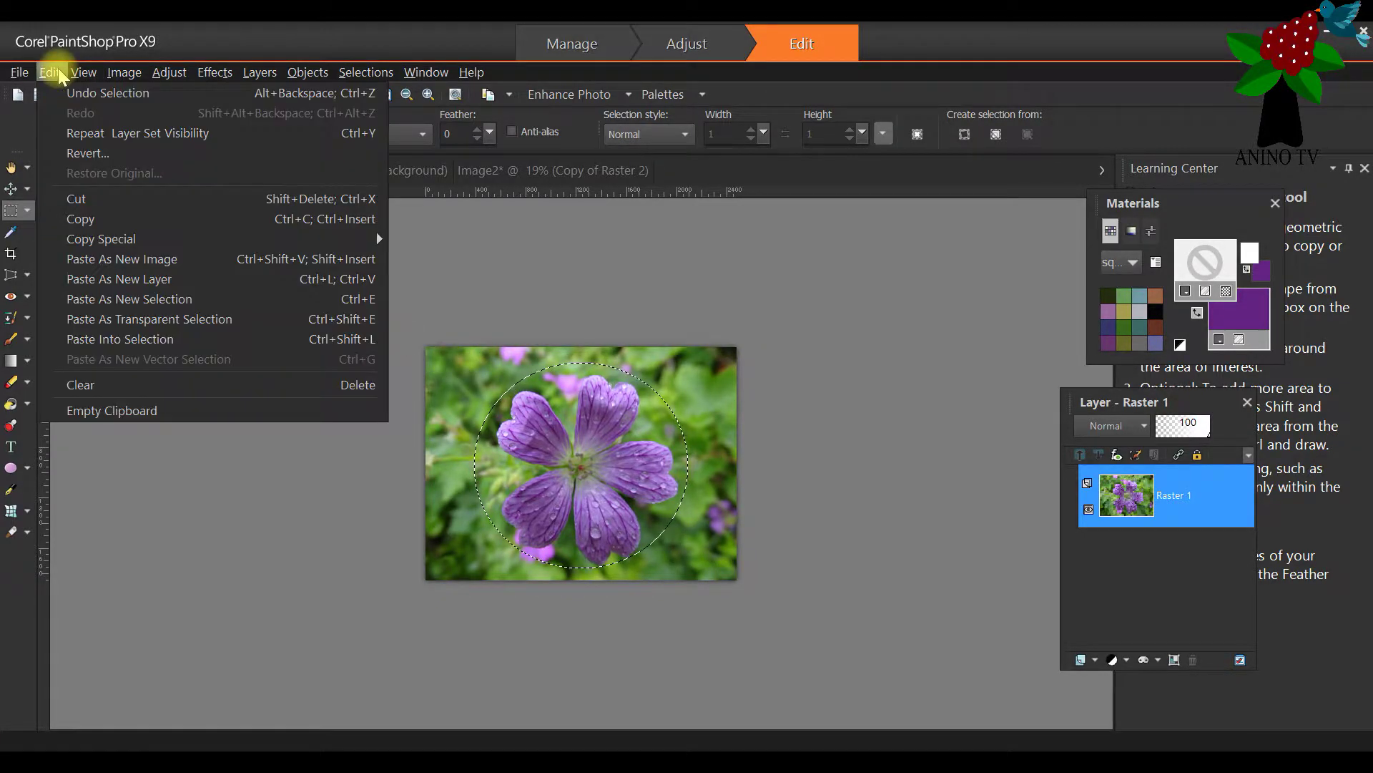
pyautogui.click(109, 215)
# Clear the existing selection in Image2 and paste the copied elliptical flower cut-out as a new layer
pyautogui.click(476, 170)
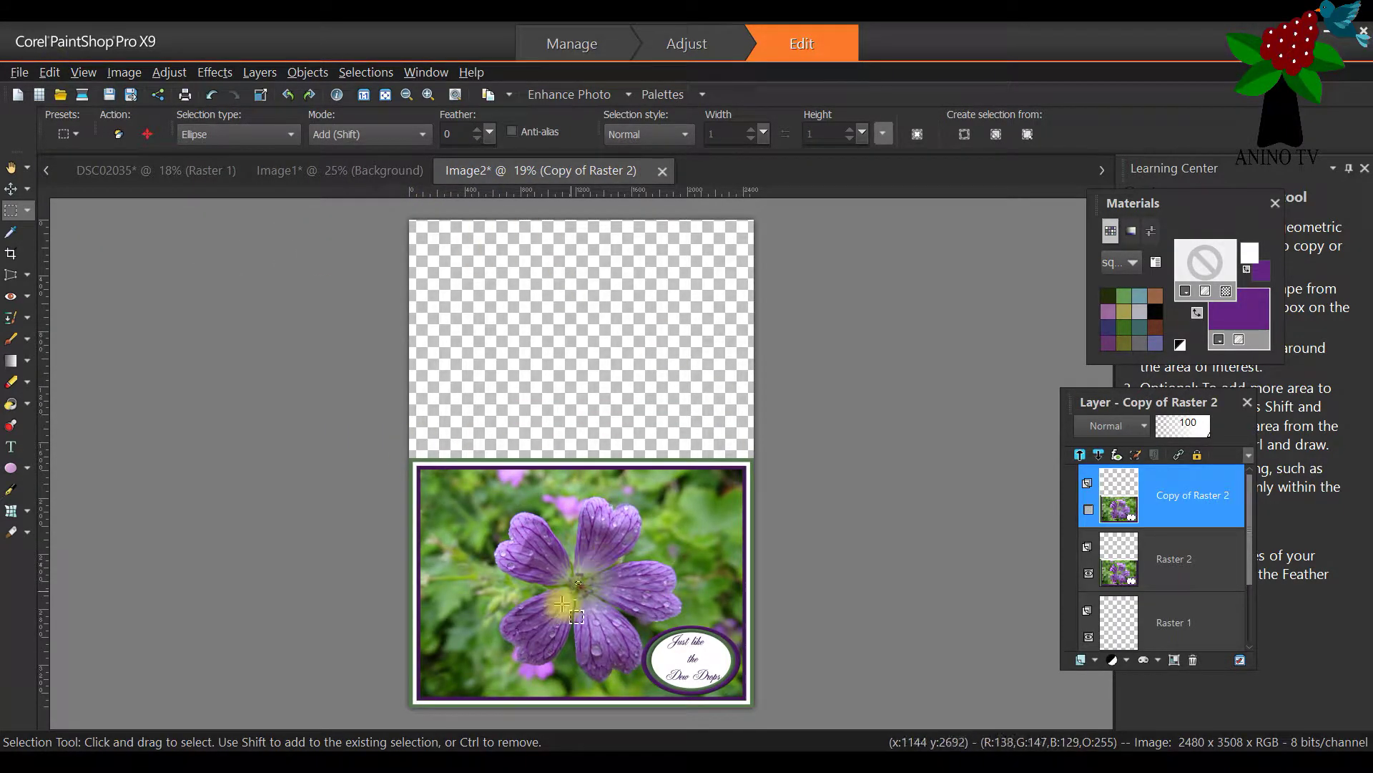
pyautogui.click(50, 72)
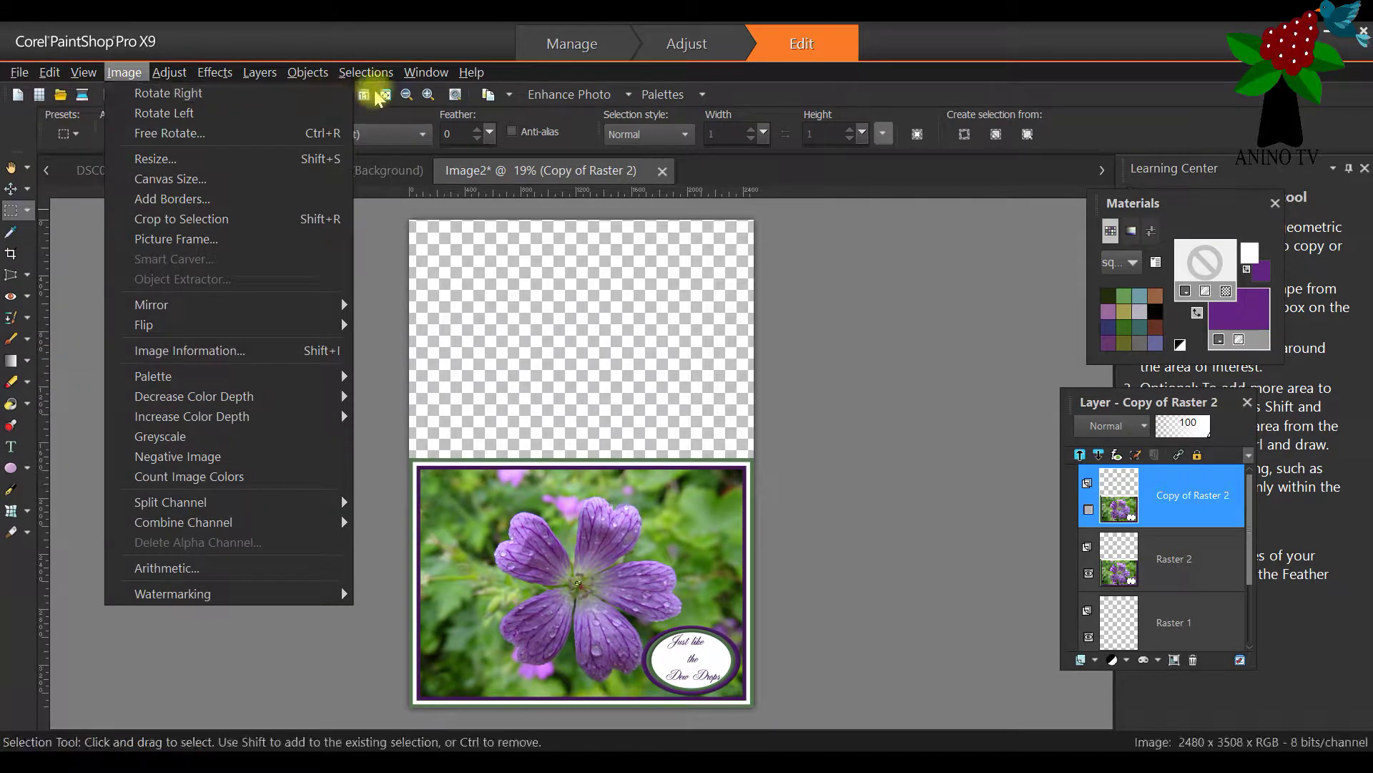
pyautogui.moveTo(367, 75)
pyautogui.click(379, 113)
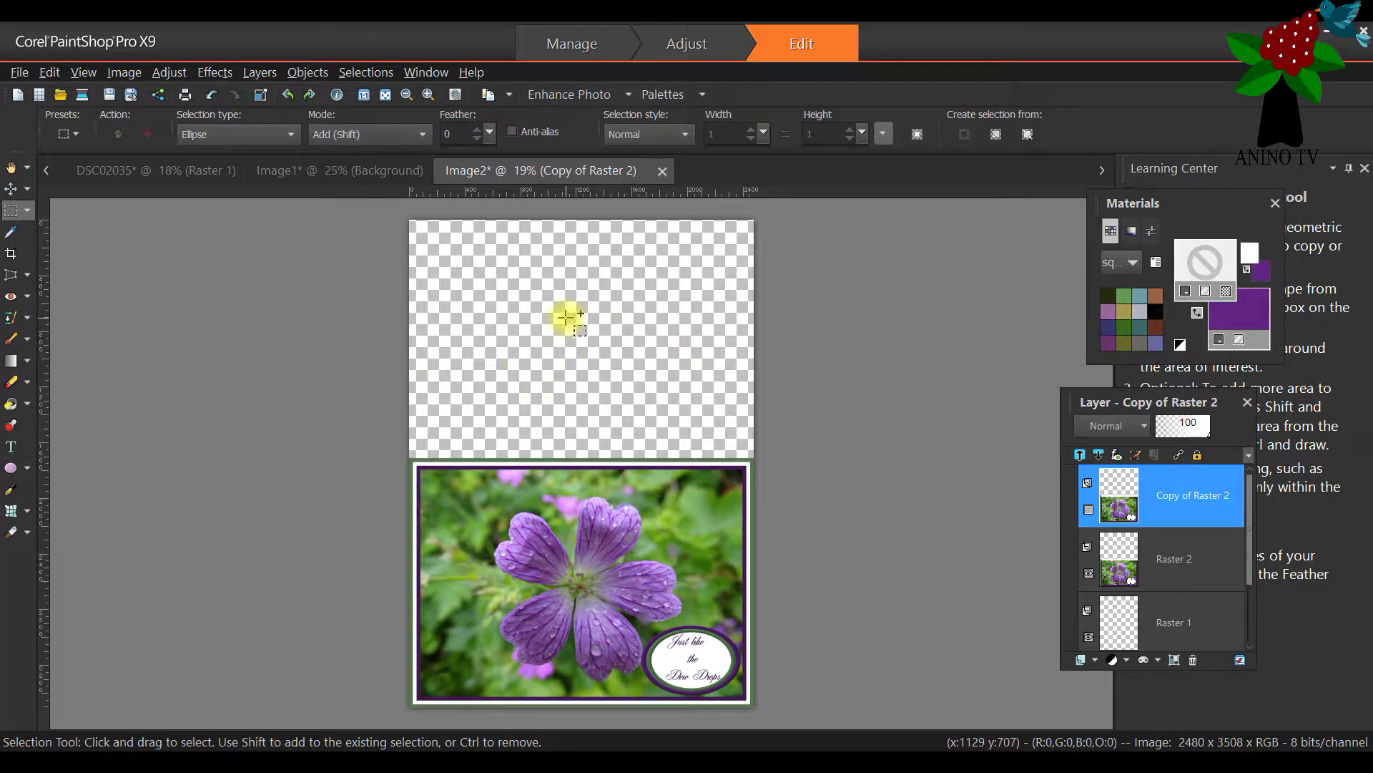
pyautogui.click(49, 72)
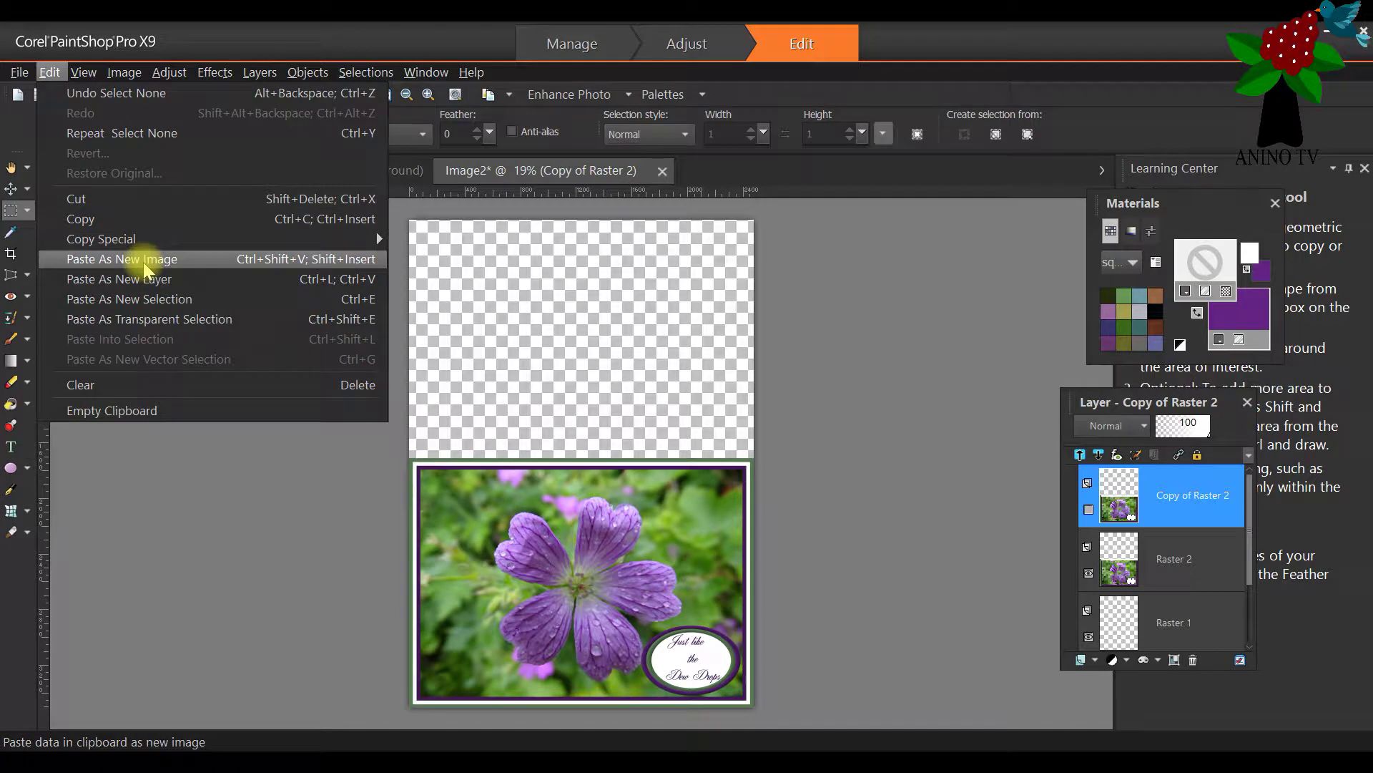
pyautogui.click(145, 280)
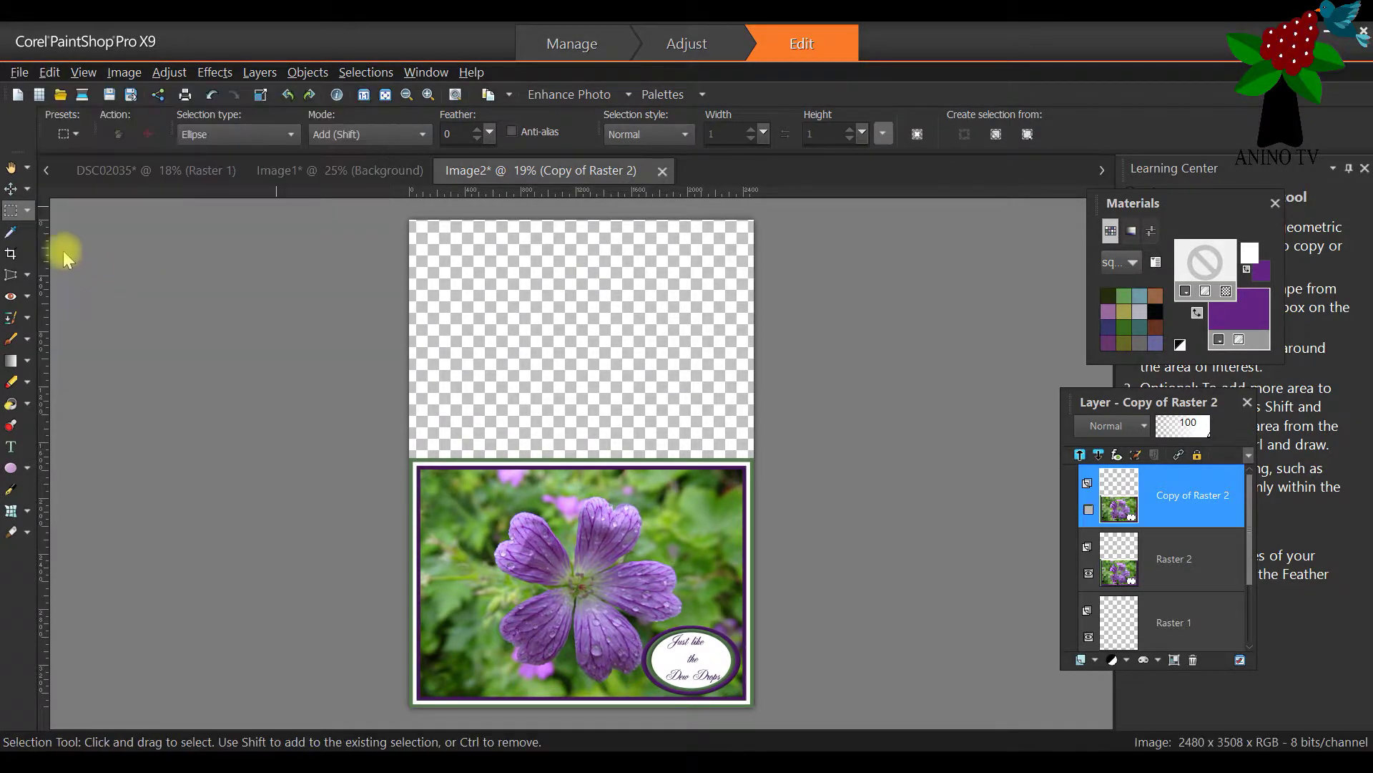
# Move the flower cut-out into the page's blank upper half with the Pick tool, scale it to about 28%, and activate the Move tool
pyautogui.click(27, 188)
pyautogui.click(72, 194)
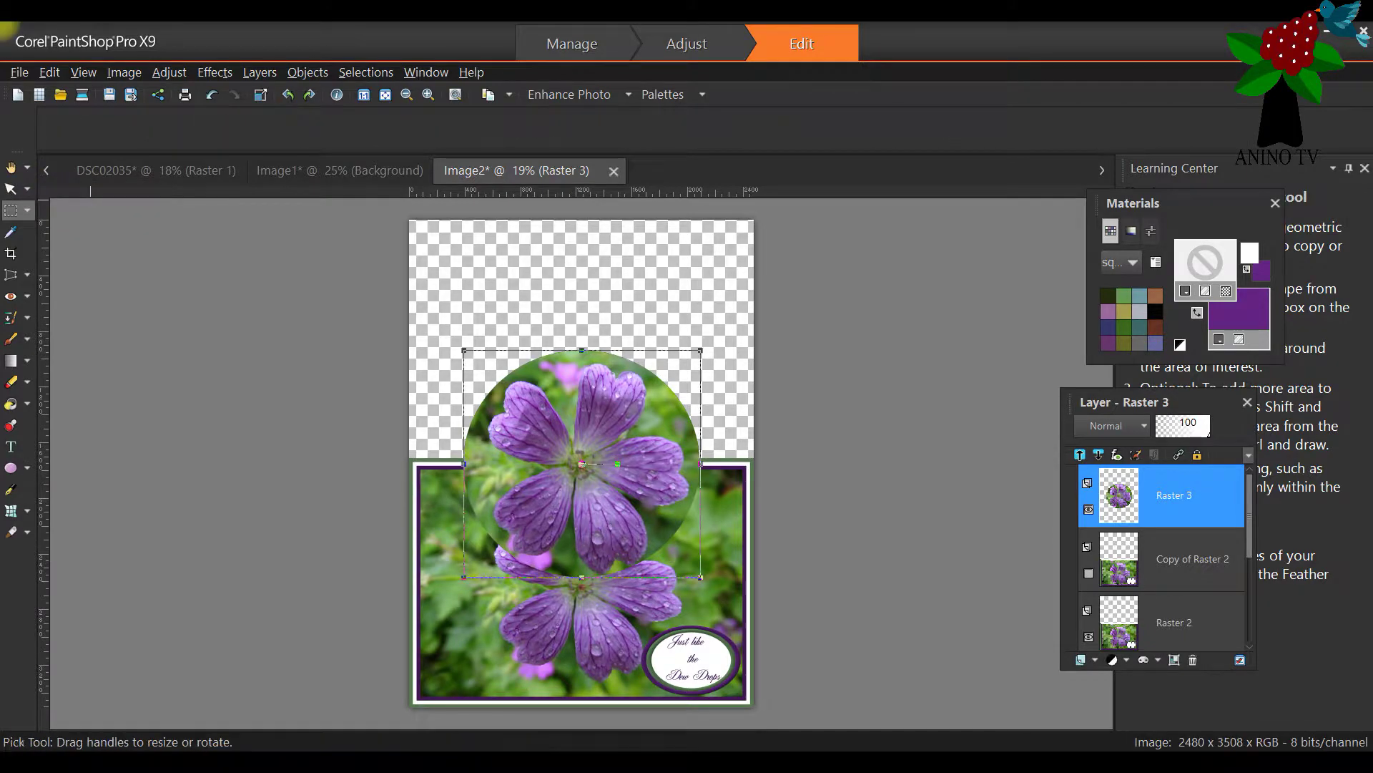
pyautogui.click(27, 188)
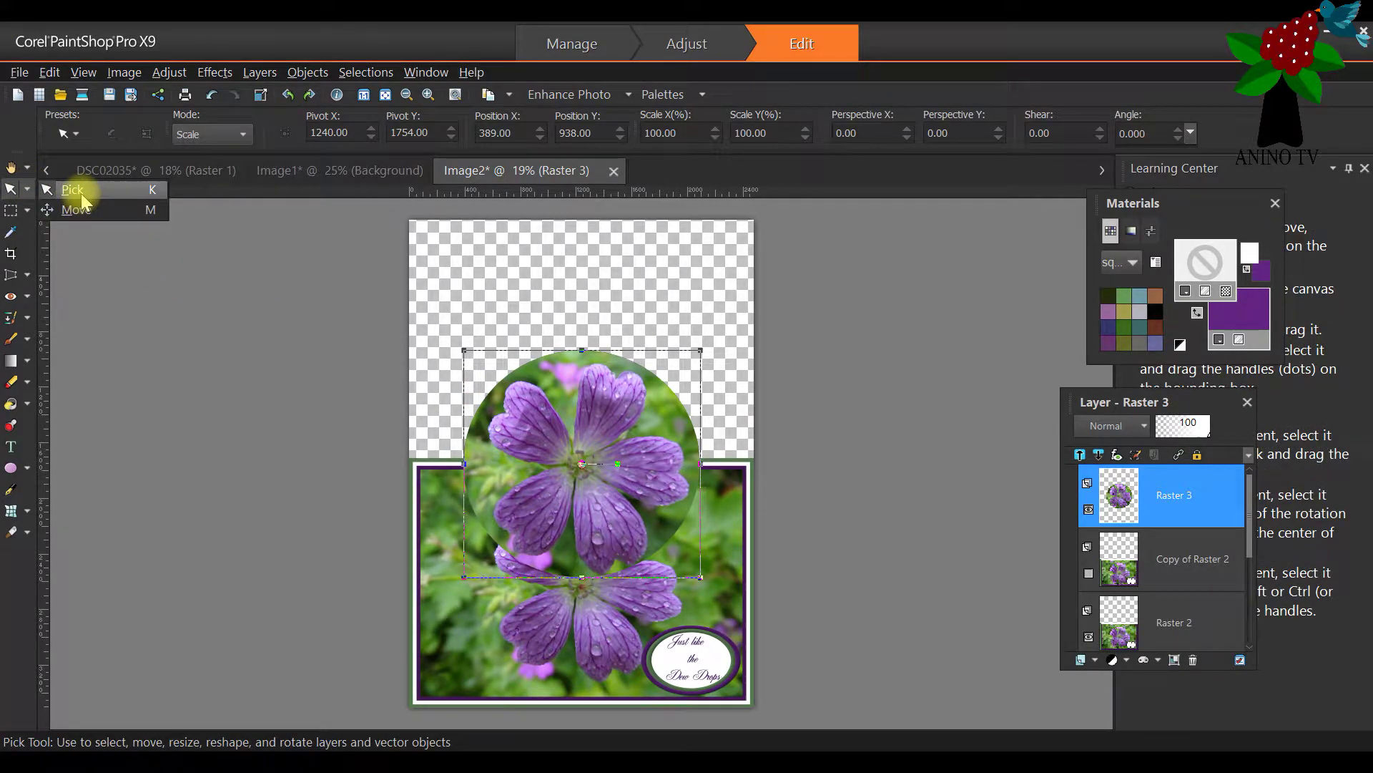
pyautogui.click(73, 189)
pyautogui.moveTo(589, 443); pyautogui.dragTo(593, 333)
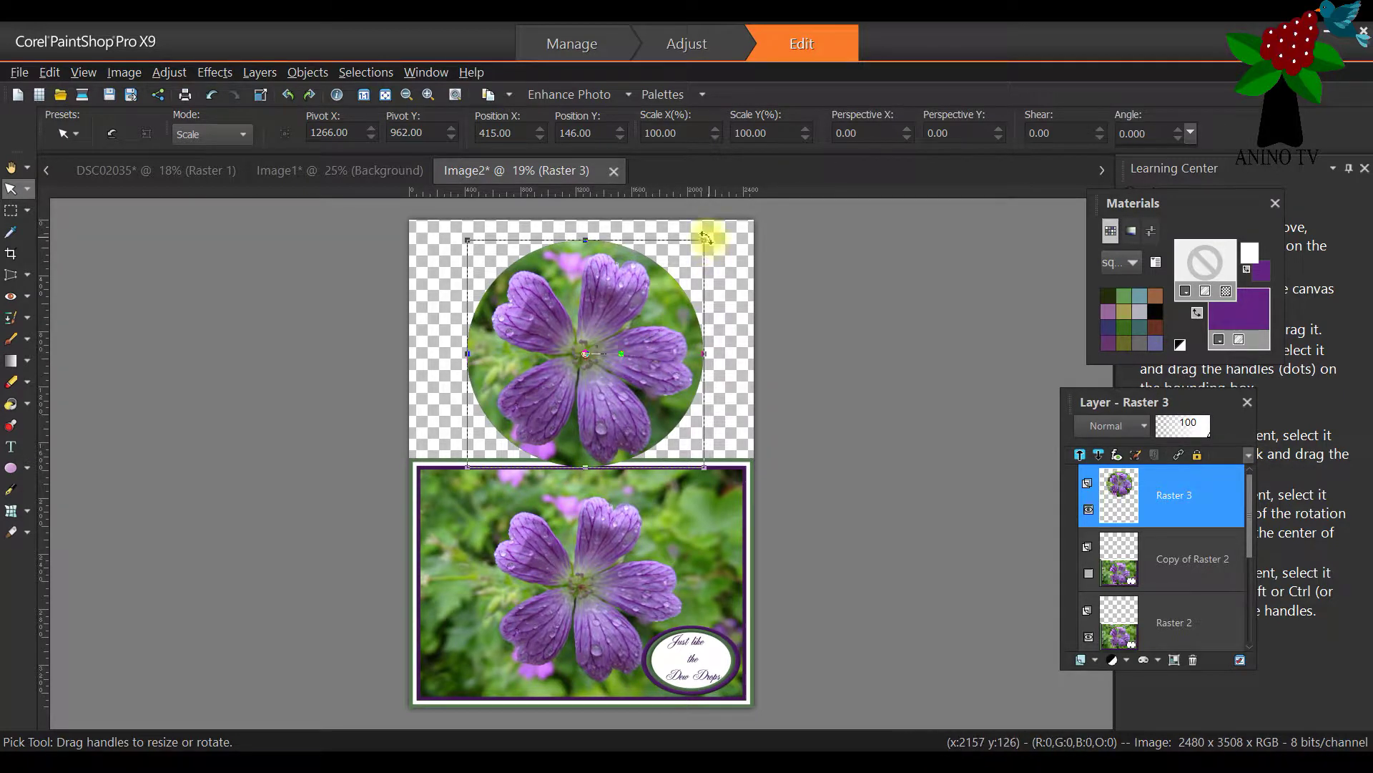
pyautogui.moveTo(703, 236); pyautogui.dragTo(580, 371)
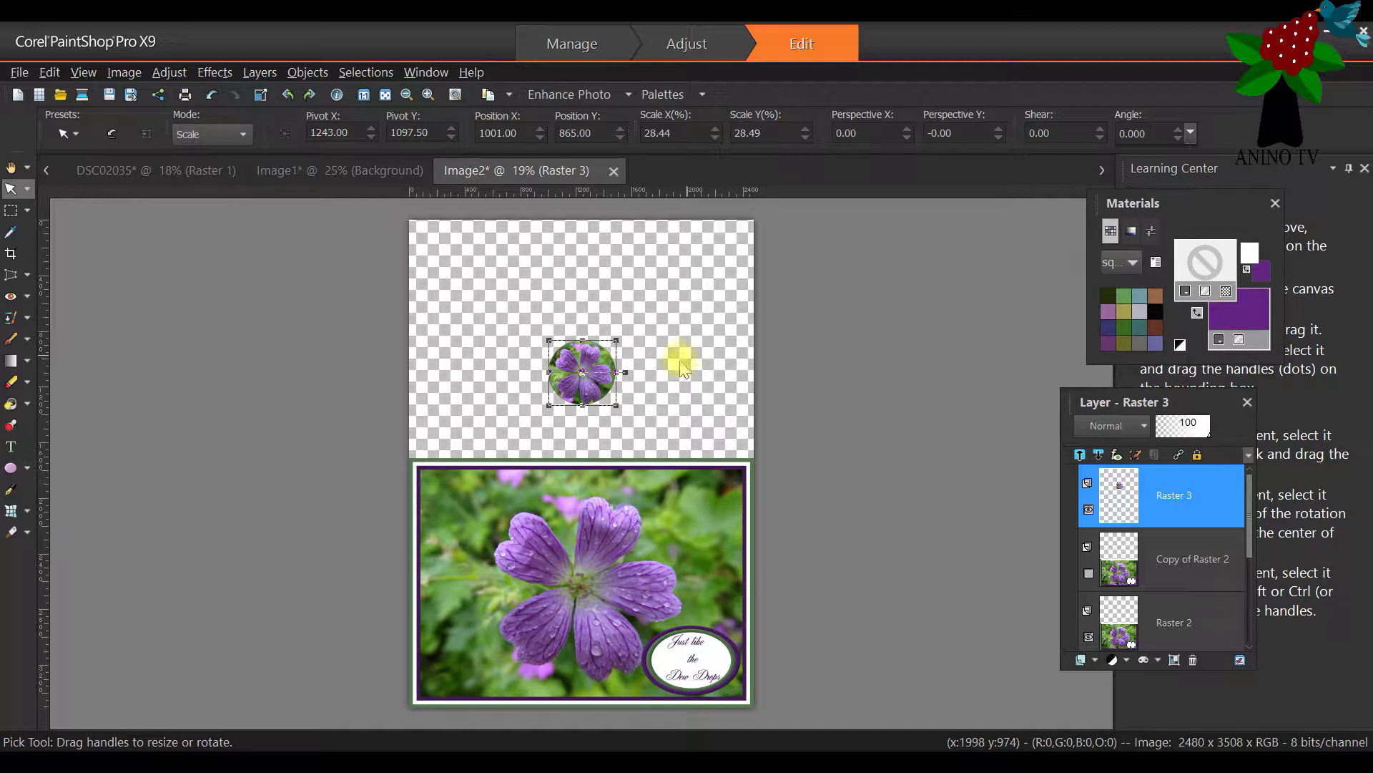
pyautogui.click(27, 191)
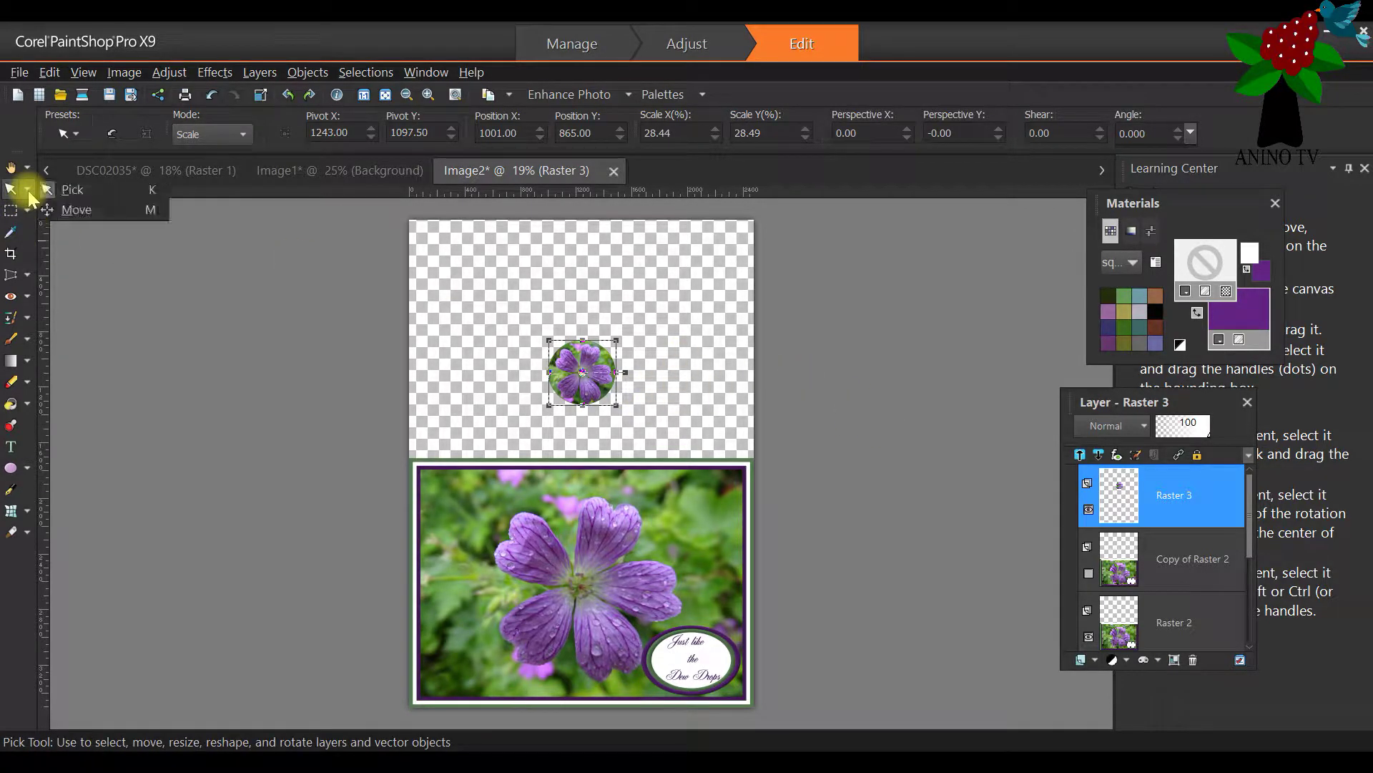
pyautogui.click(72, 209)
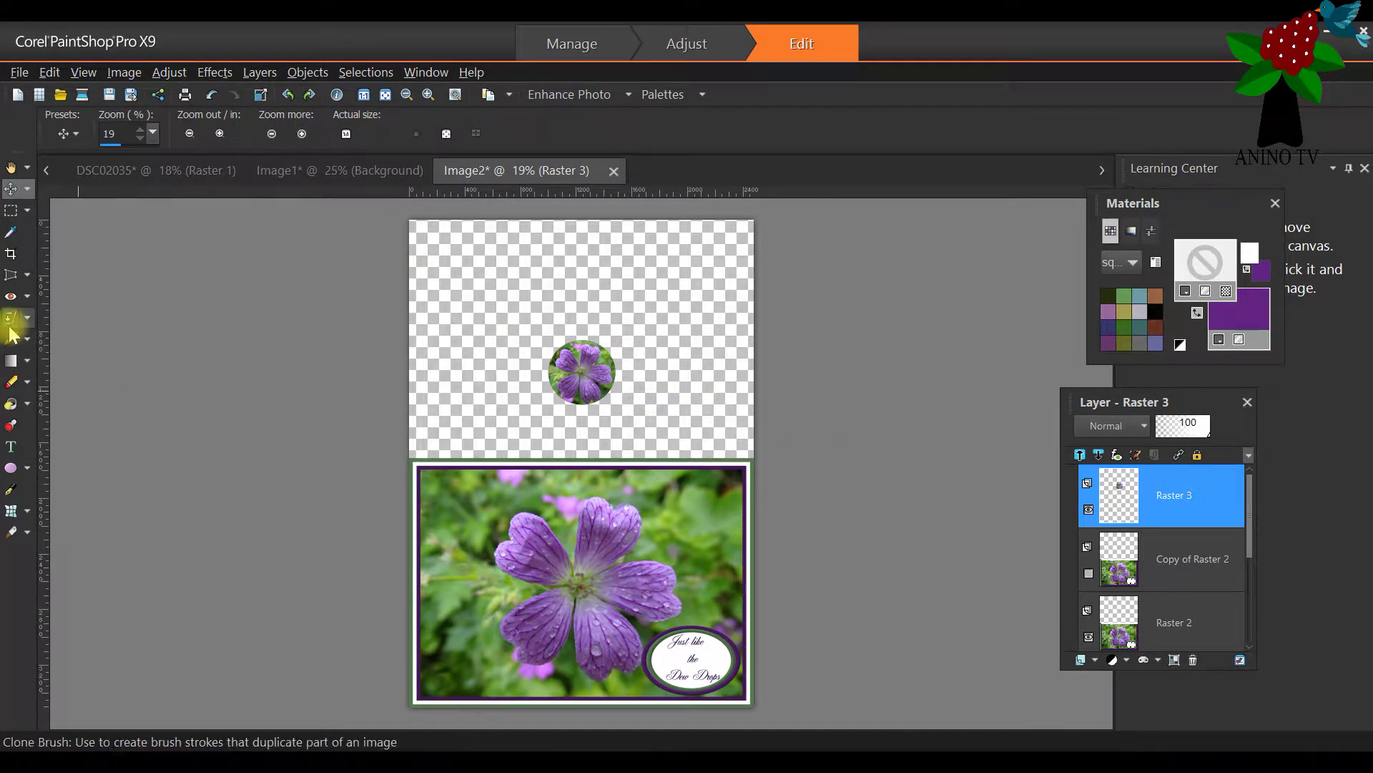
# Activate the Text tool and change the stroke colour from transparent to solid black
pyautogui.click(15, 449)
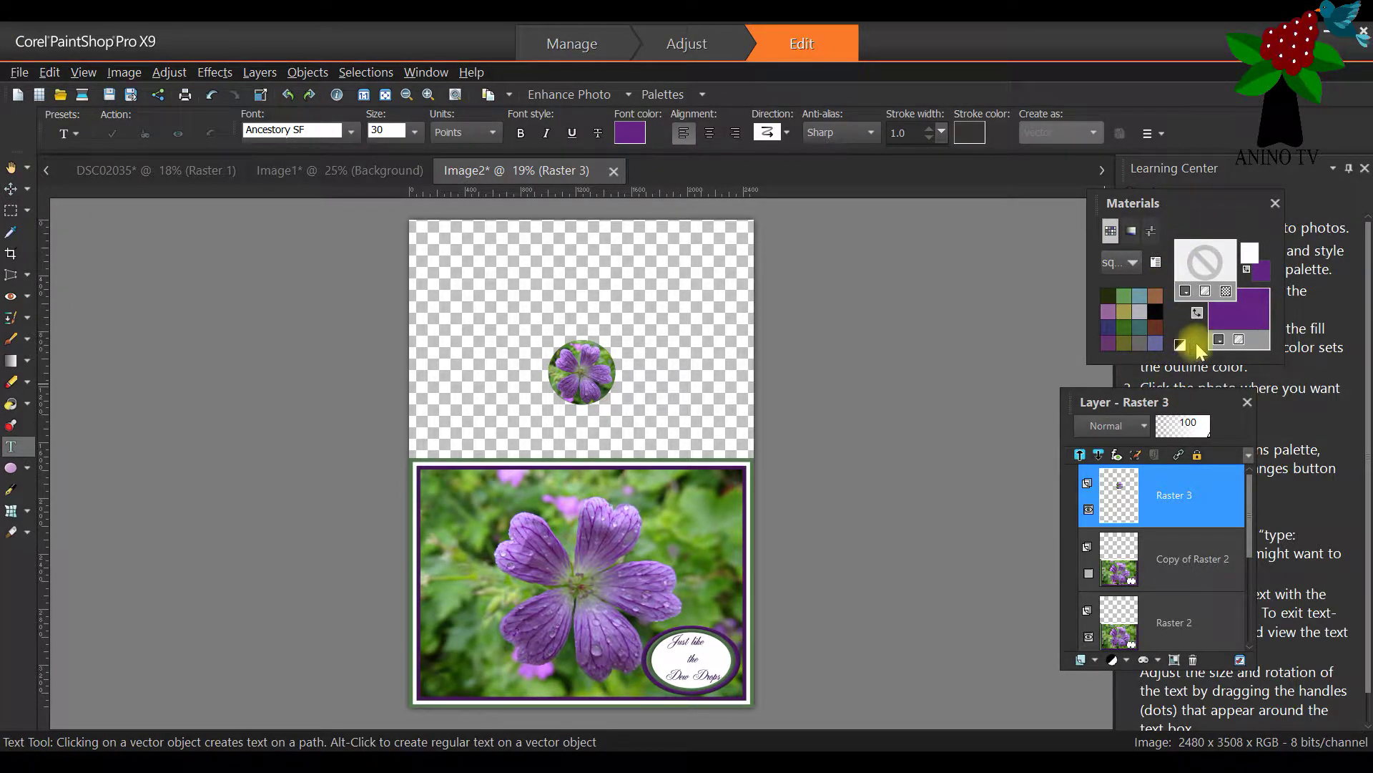
pyautogui.click(1185, 291)
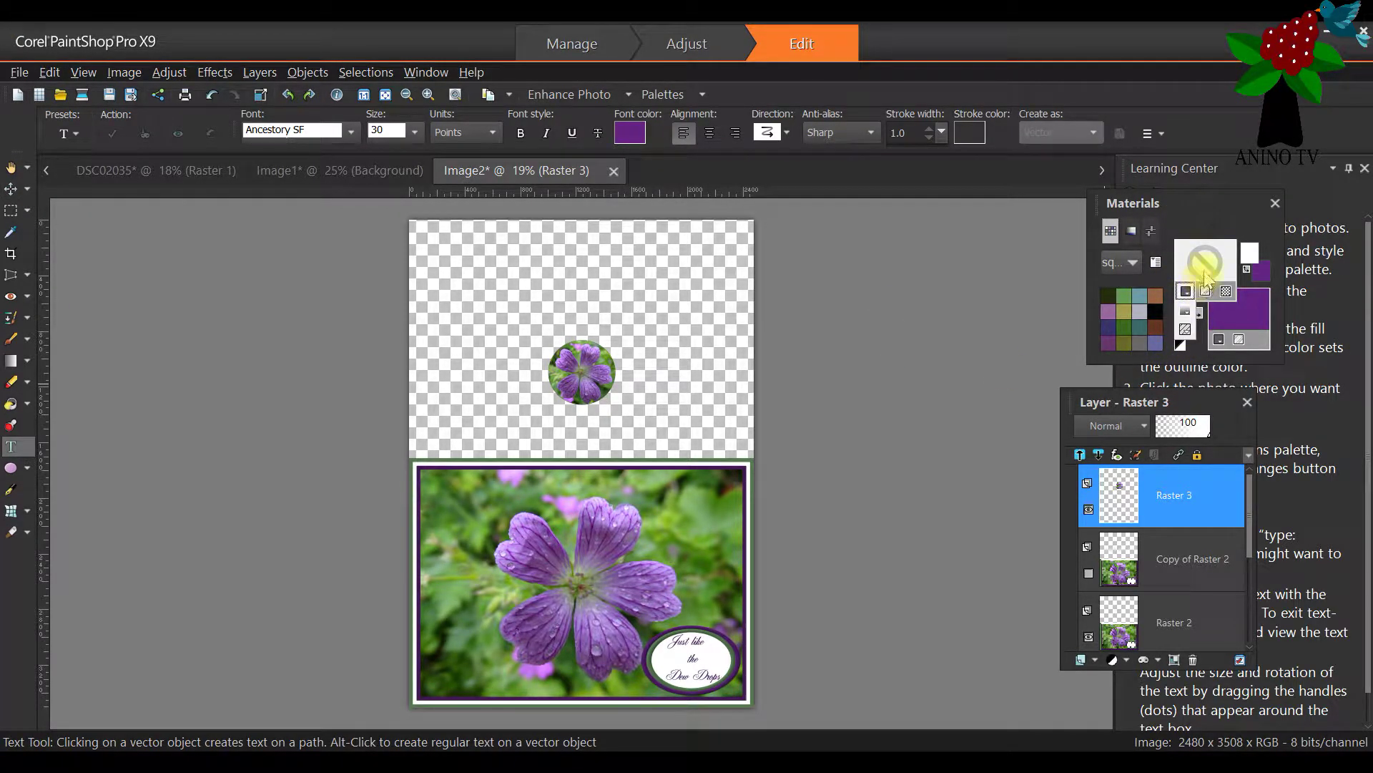
pyautogui.moveTo(1191, 208); pyautogui.dragTo(963, 206)
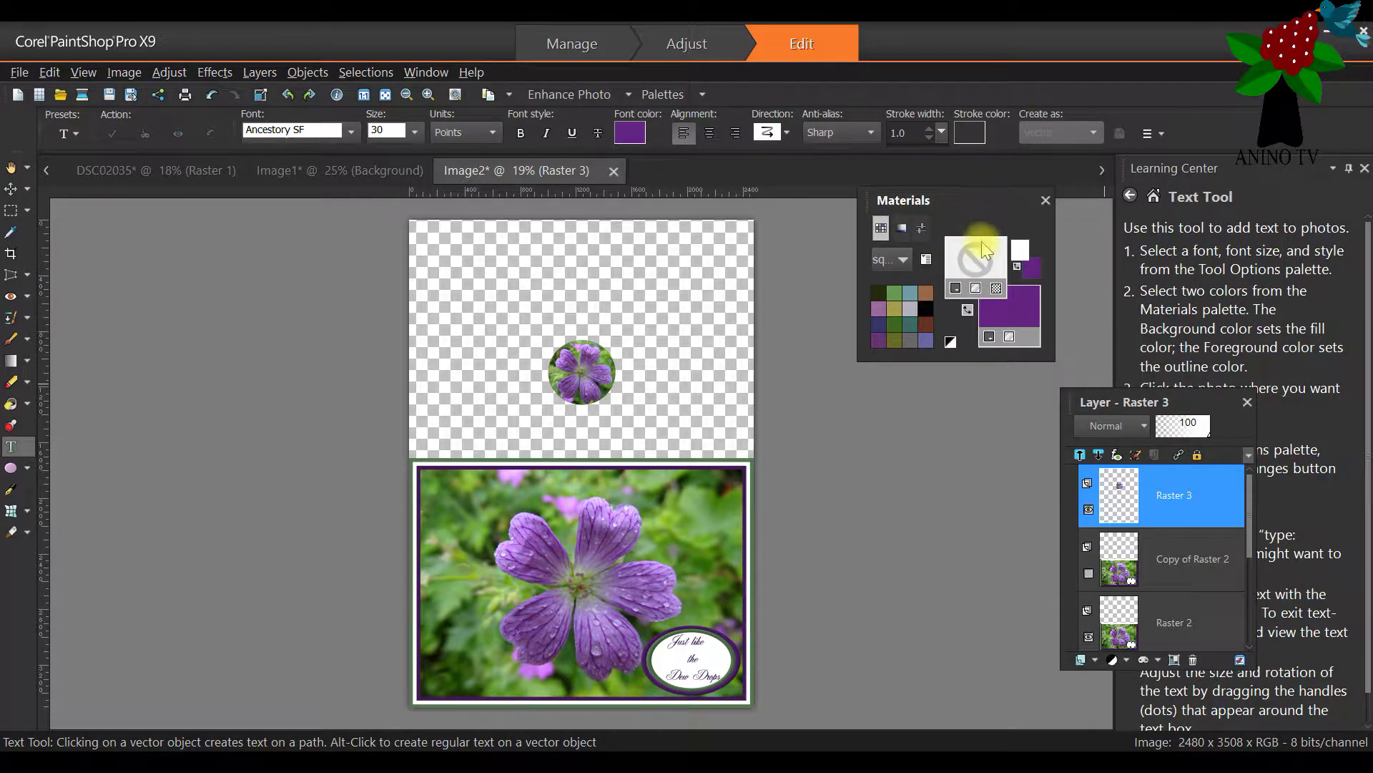
pyautogui.click(998, 289)
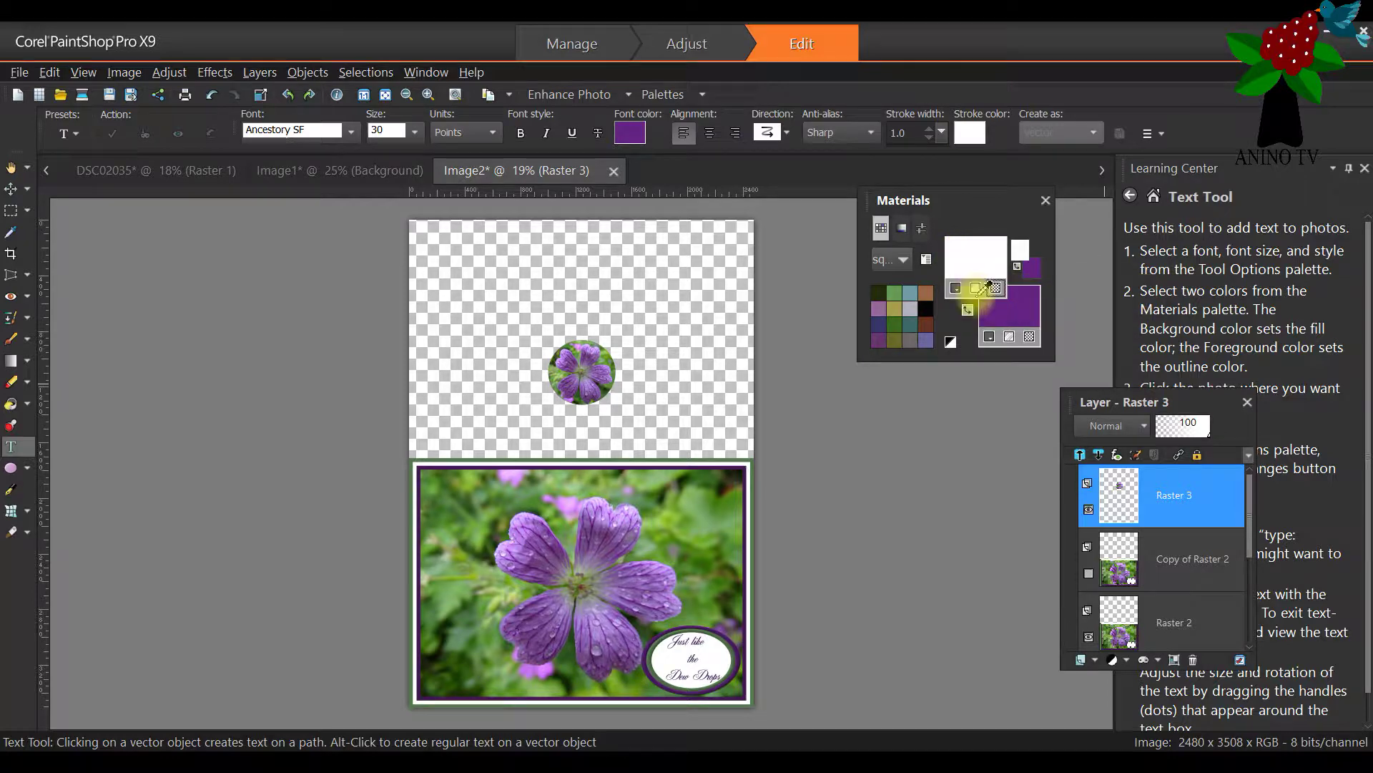
pyautogui.click(971, 245)
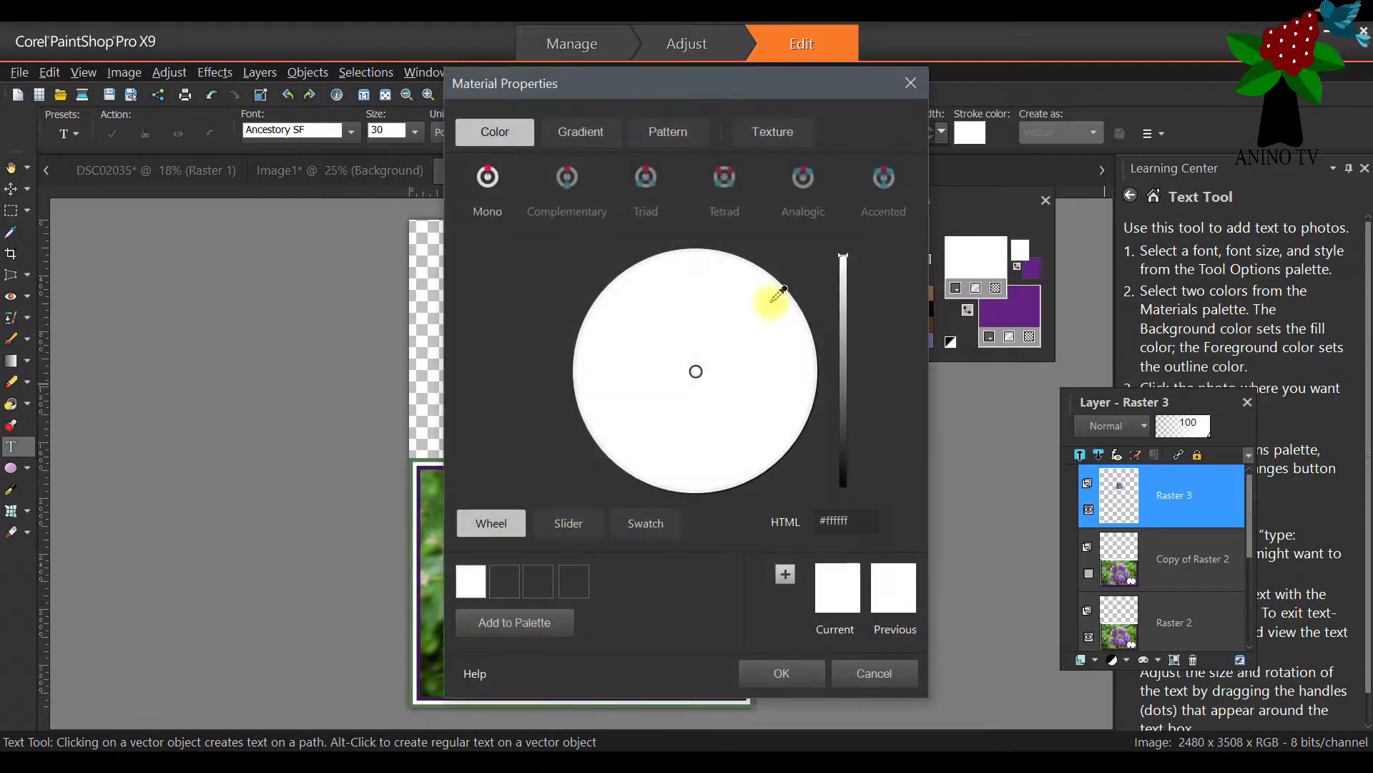
pyautogui.click(845, 478)
pyautogui.click(783, 674)
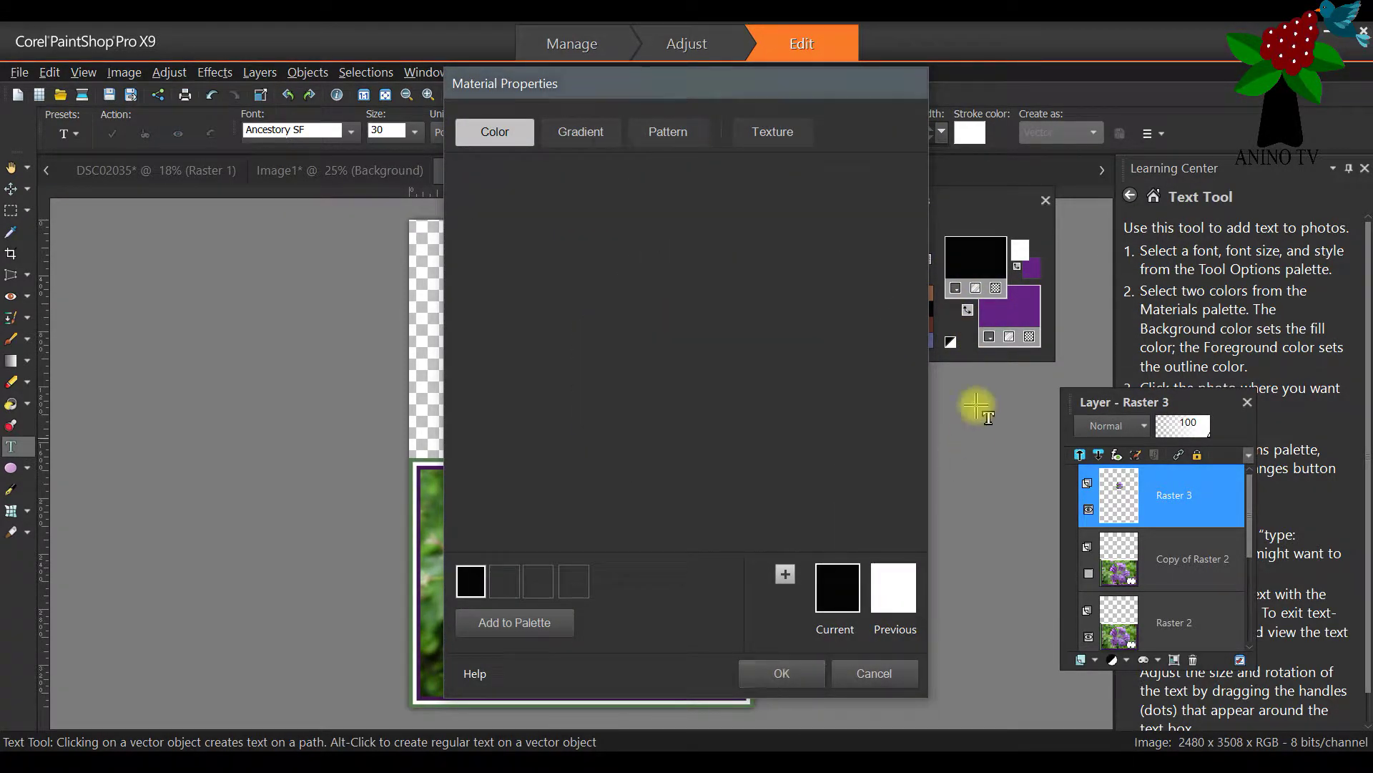
# Set the text fill colour to black, #000000, and move the Materials palette clear of the canvas
pyautogui.click(1009, 302)
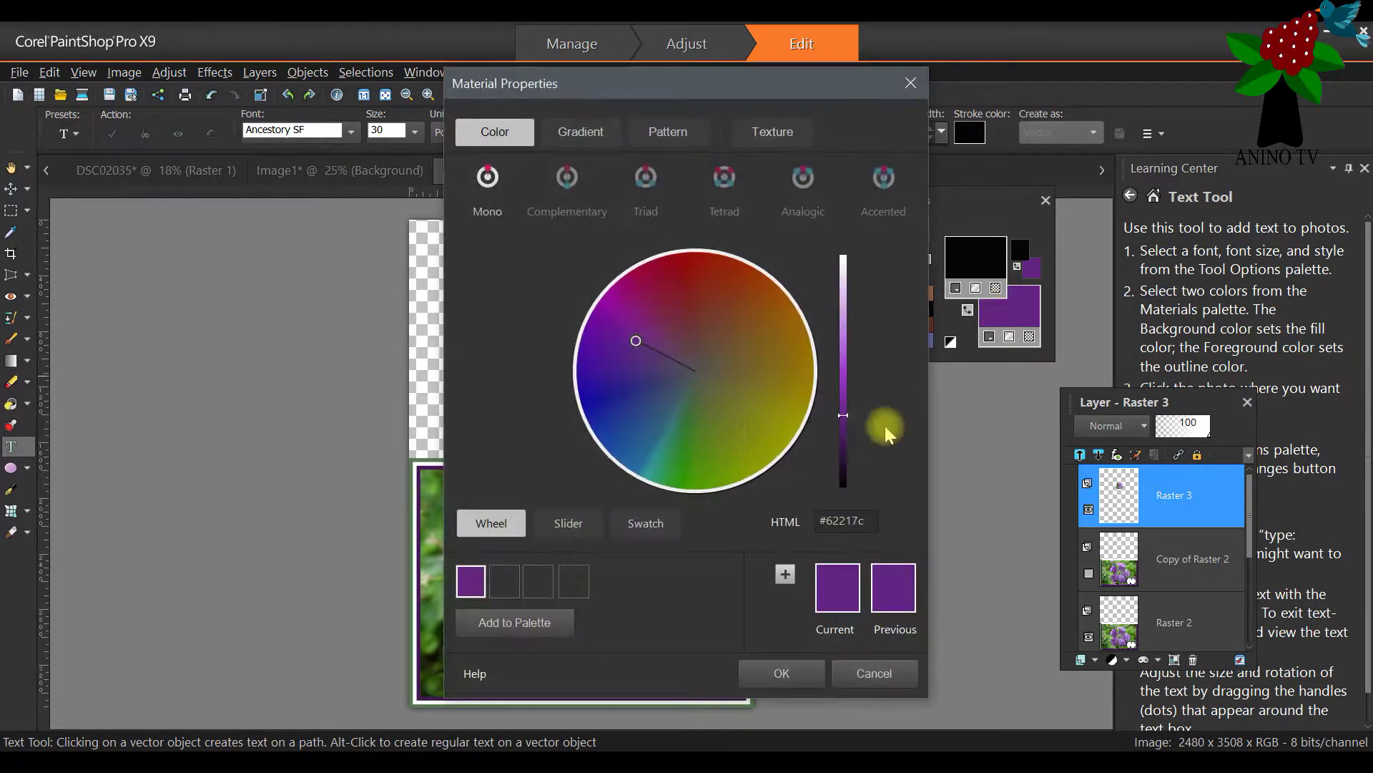
pyautogui.moveTo(855, 406); pyautogui.dragTo(844, 493)
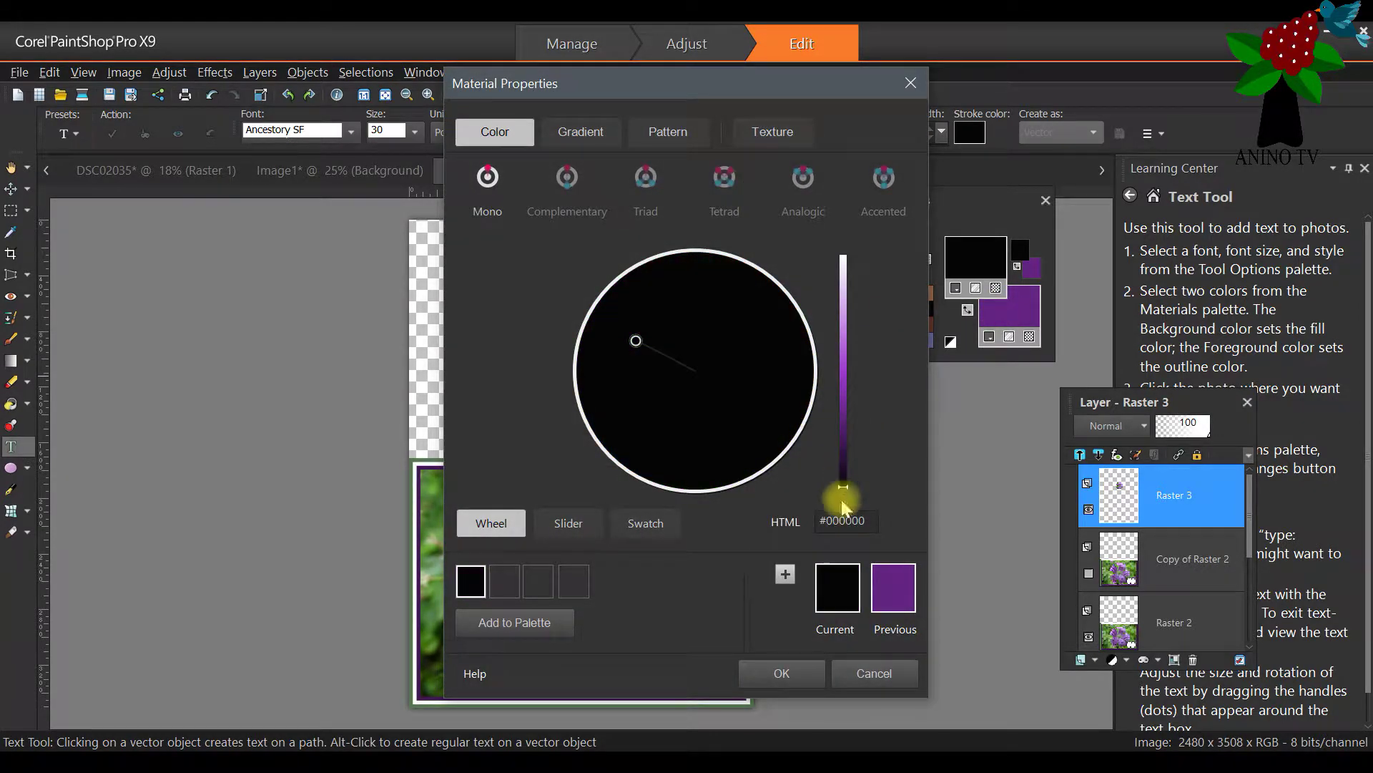
pyautogui.click(786, 676)
pyautogui.moveTo(947, 201); pyautogui.dragTo(1133, 216)
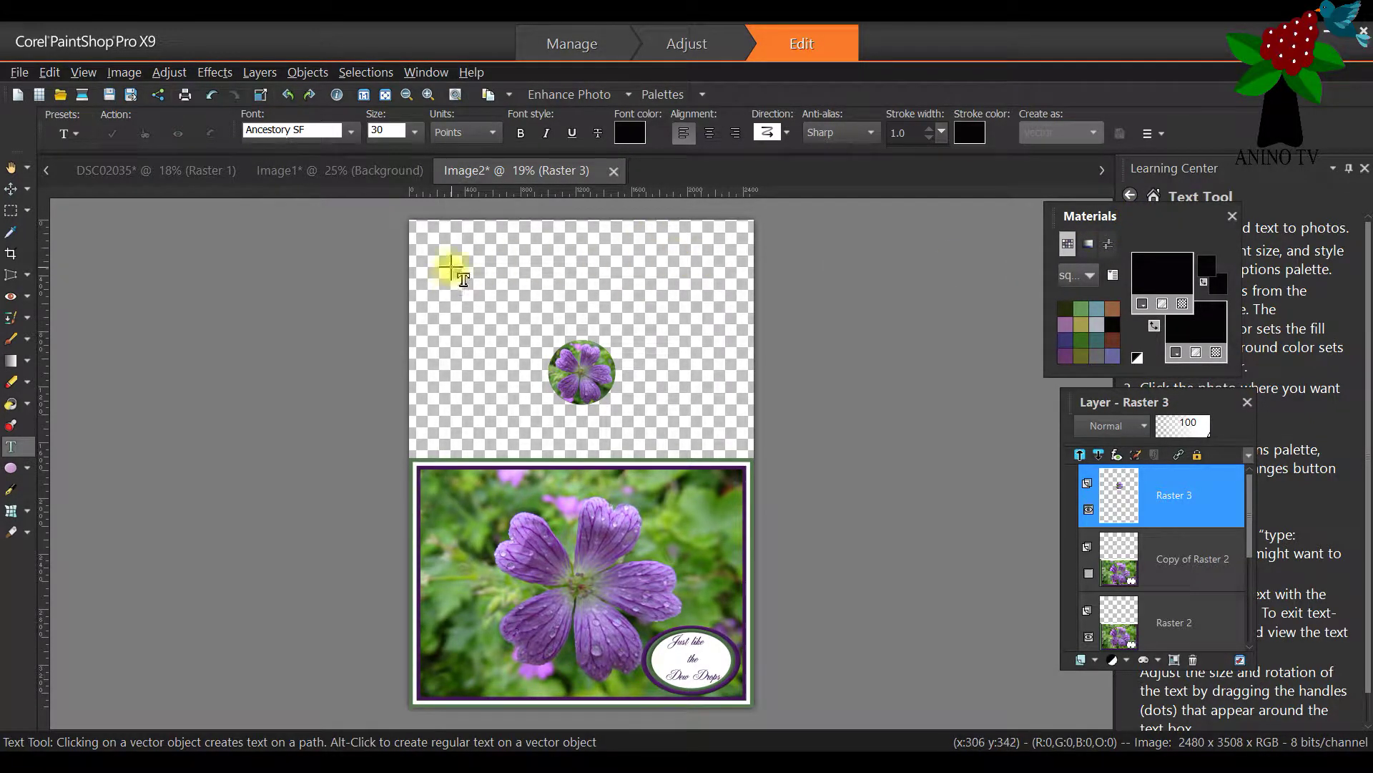
# Set the text font to Arial
pyautogui.click(348, 132)
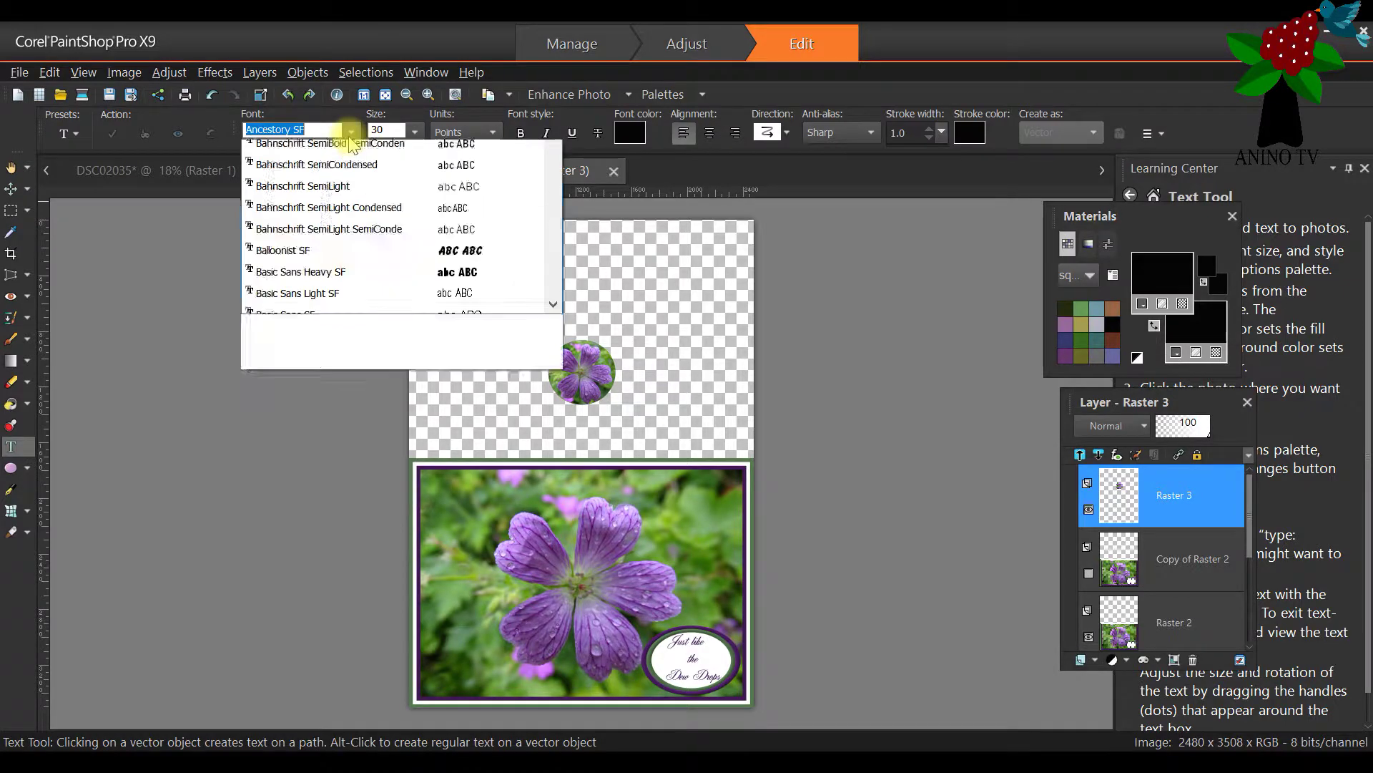
pyautogui.scroll(15, 436, 254)
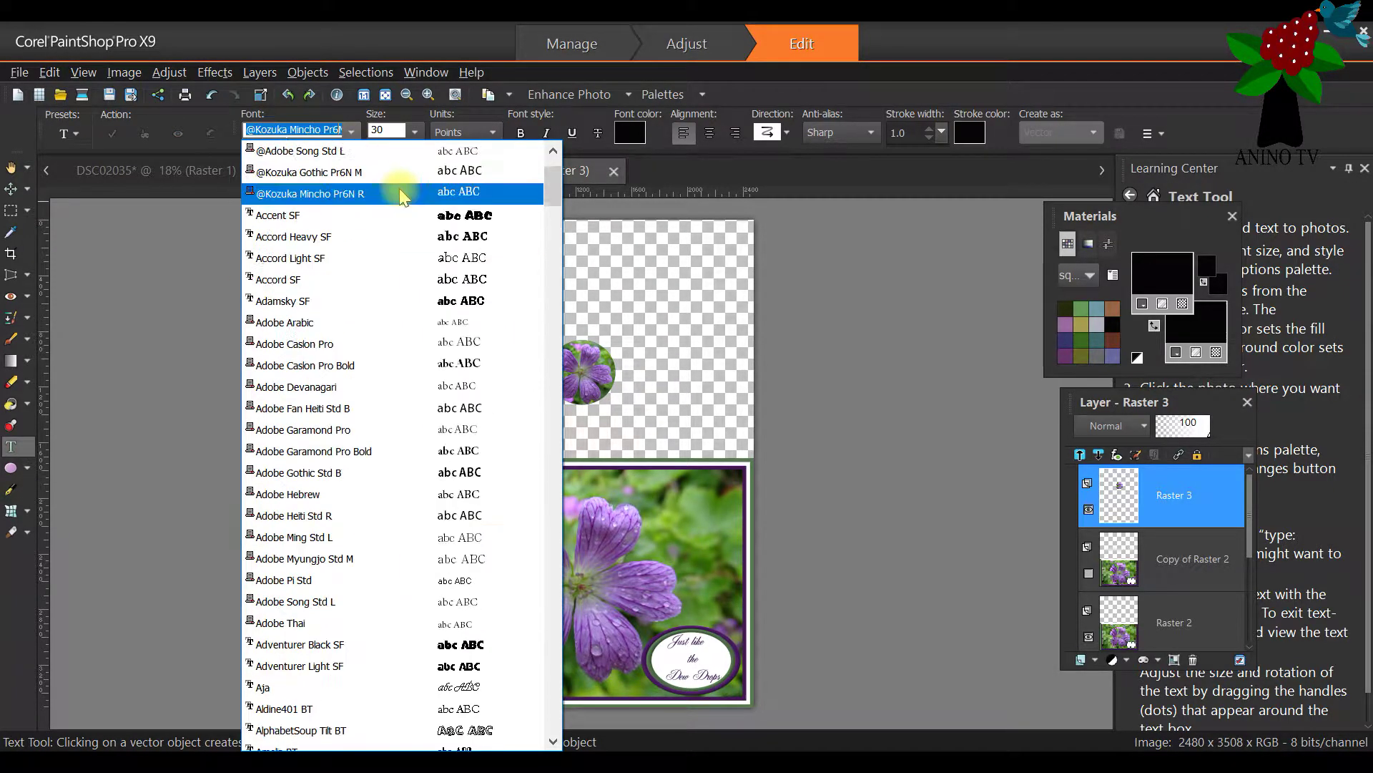
pyautogui.scroll(-5, 382, 243)
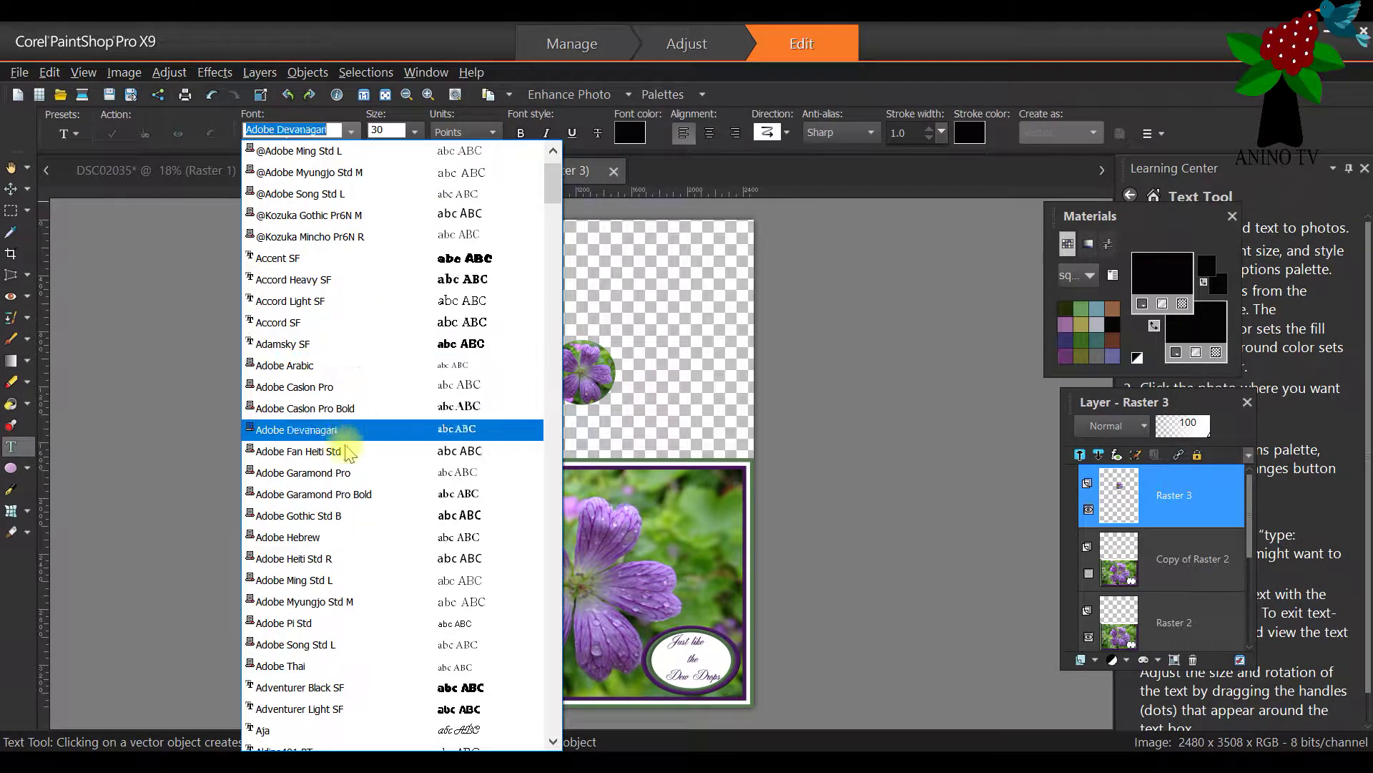
pyautogui.scroll(-3, 347, 451)
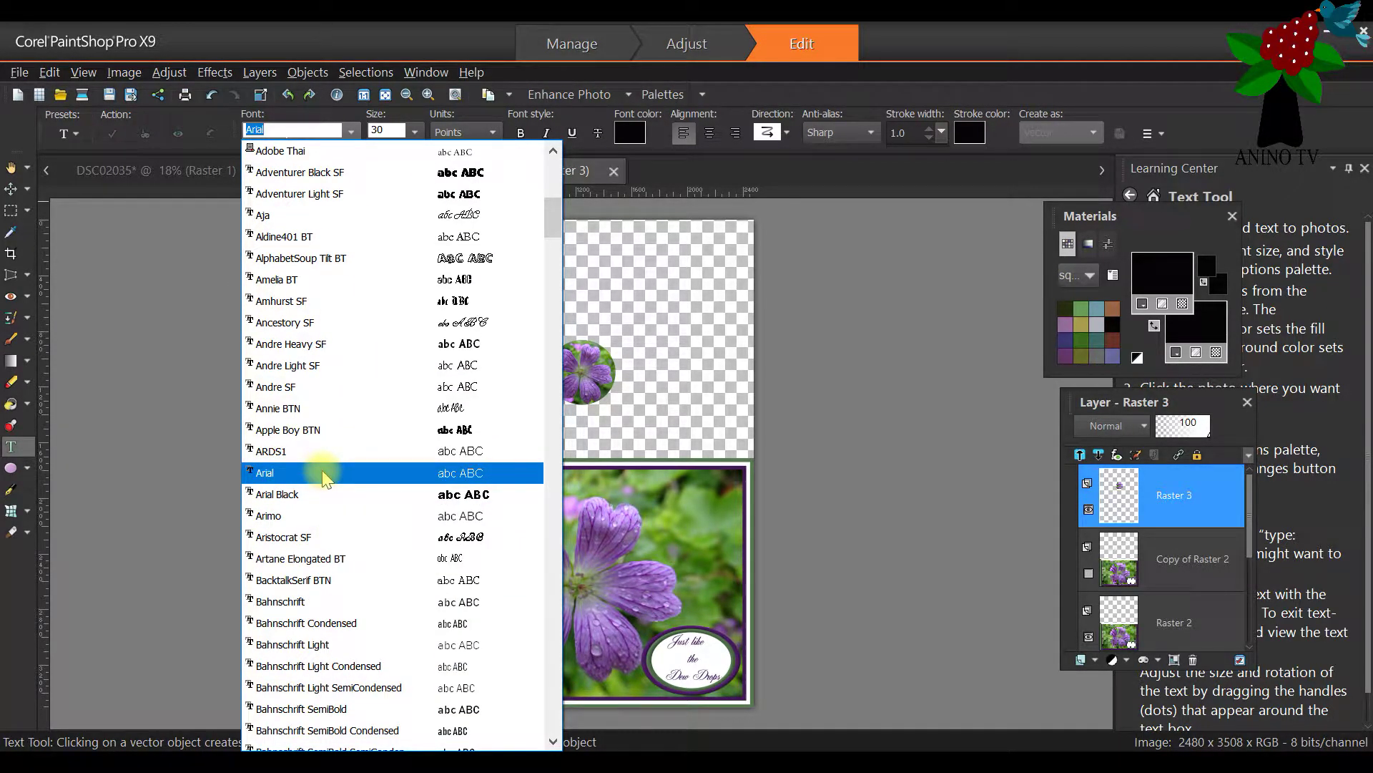
pyautogui.click(324, 478)
# Add the website address in capitals near the top of the page, using Adobe Garamond Pro at 30 points, and apply the text
pyautogui.click(644, 329)
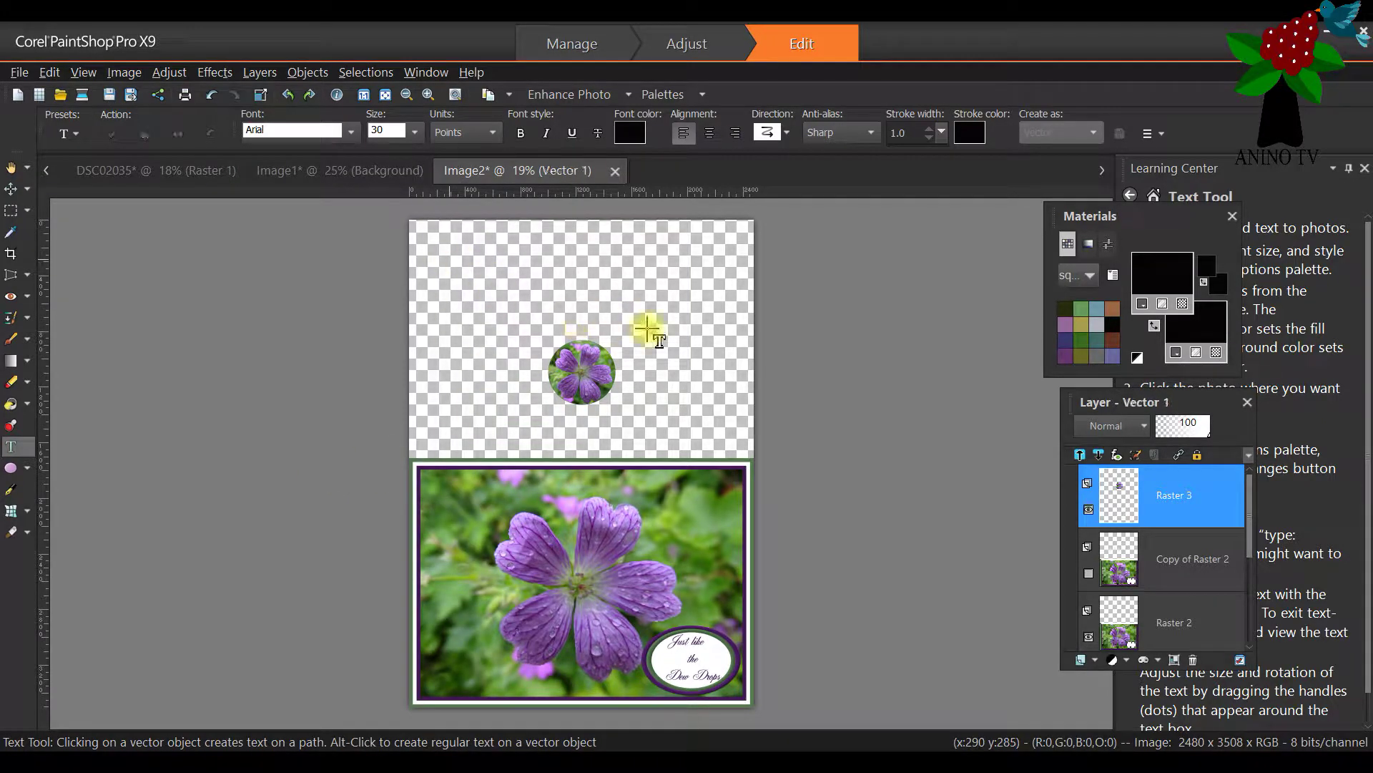
pyautogui.click(351, 133)
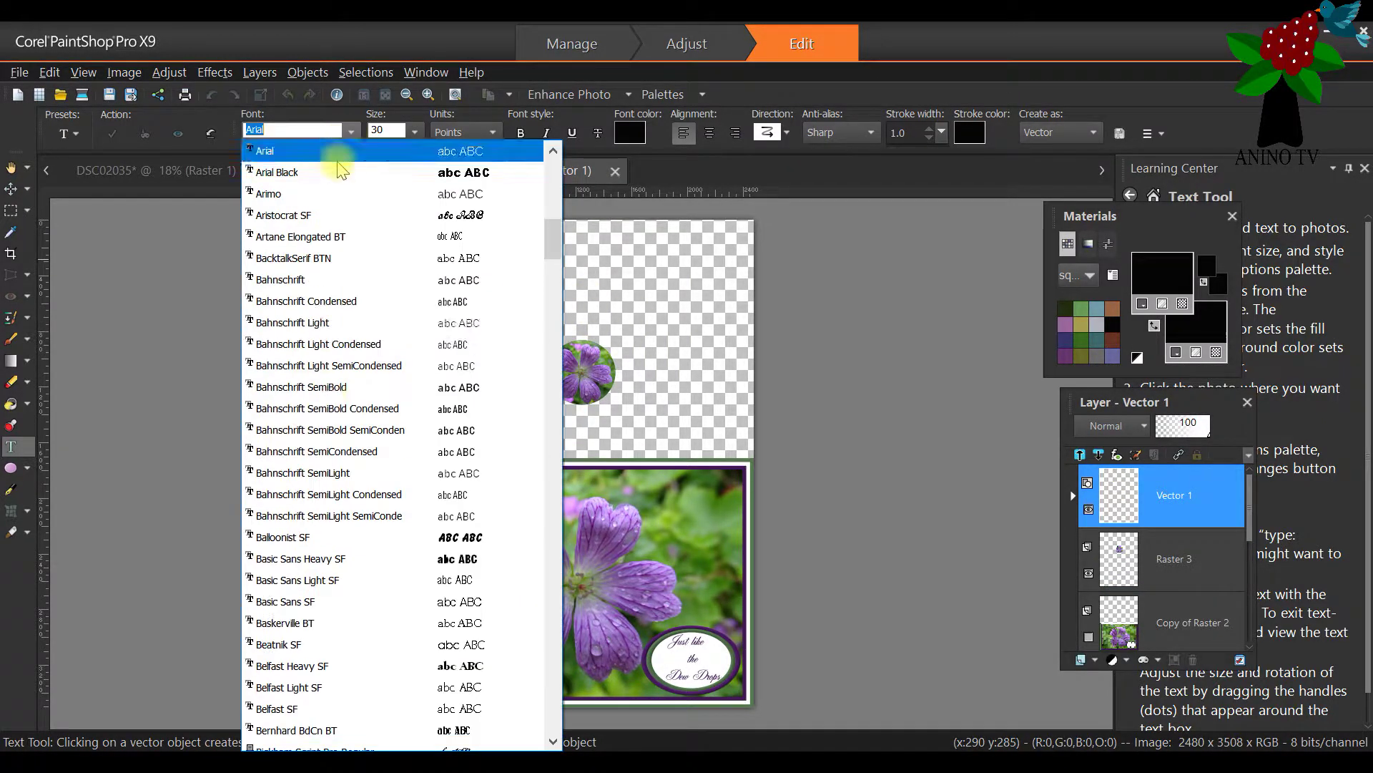
pyautogui.scroll(4, 343, 215)
pyautogui.scroll(6, 329, 250)
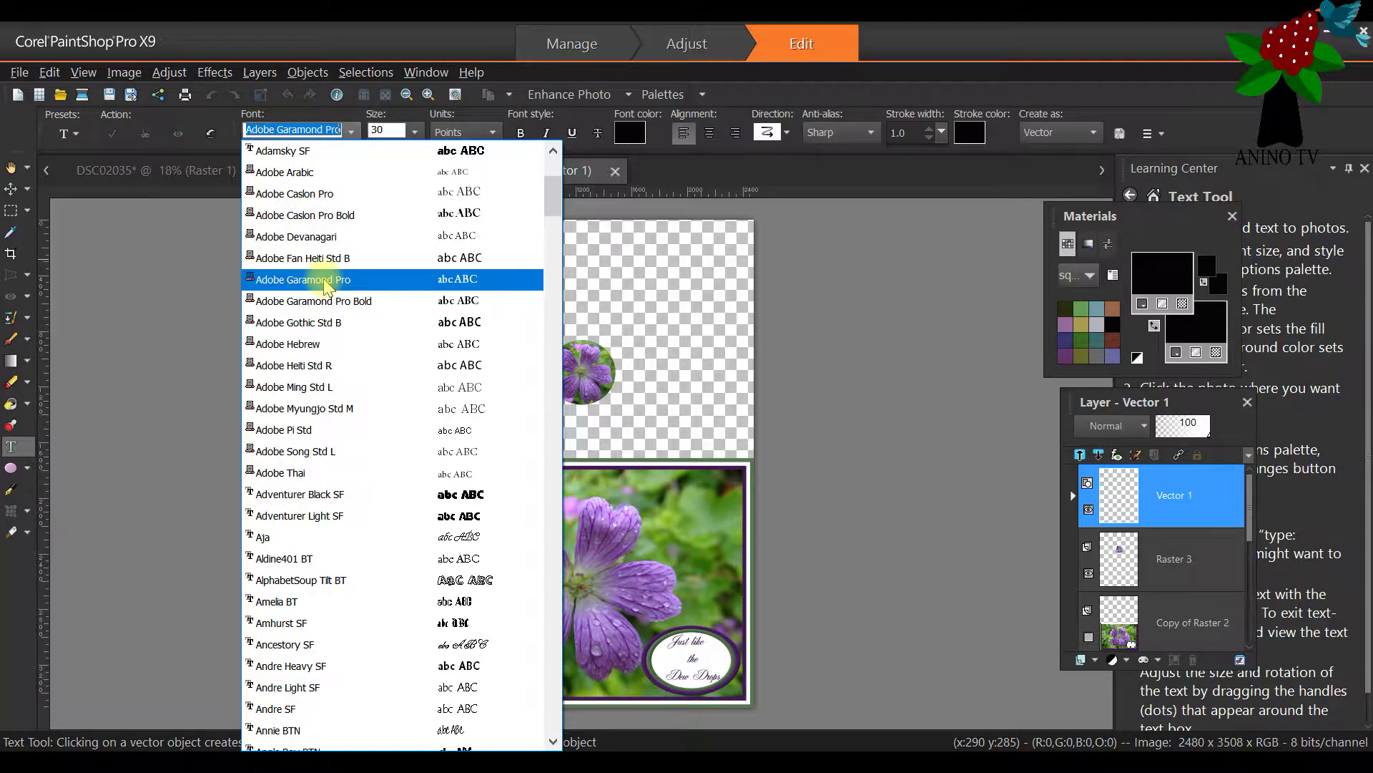
pyautogui.click(325, 285)
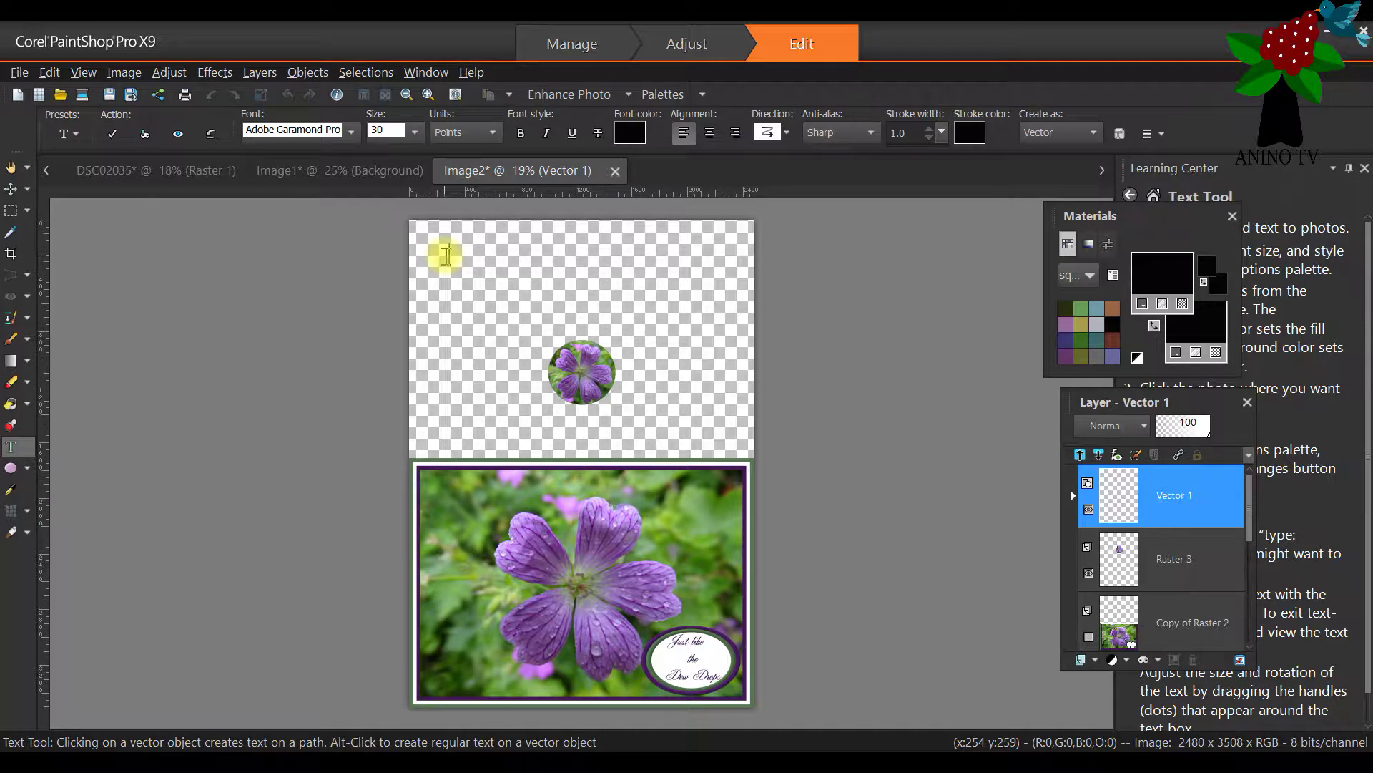
pyautogui.write('WWW.ANINOOGUNJOBI.COM')
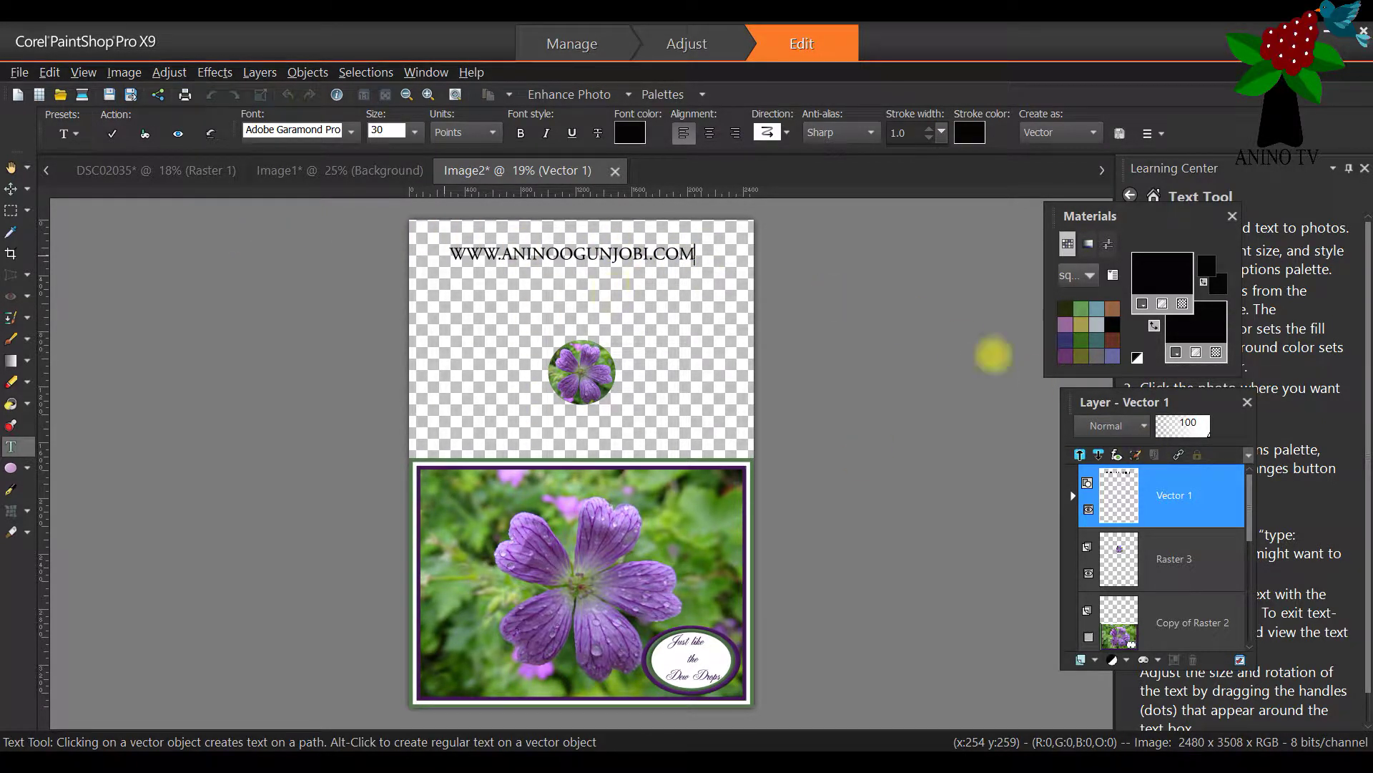
pyautogui.rightClick(1180, 476)
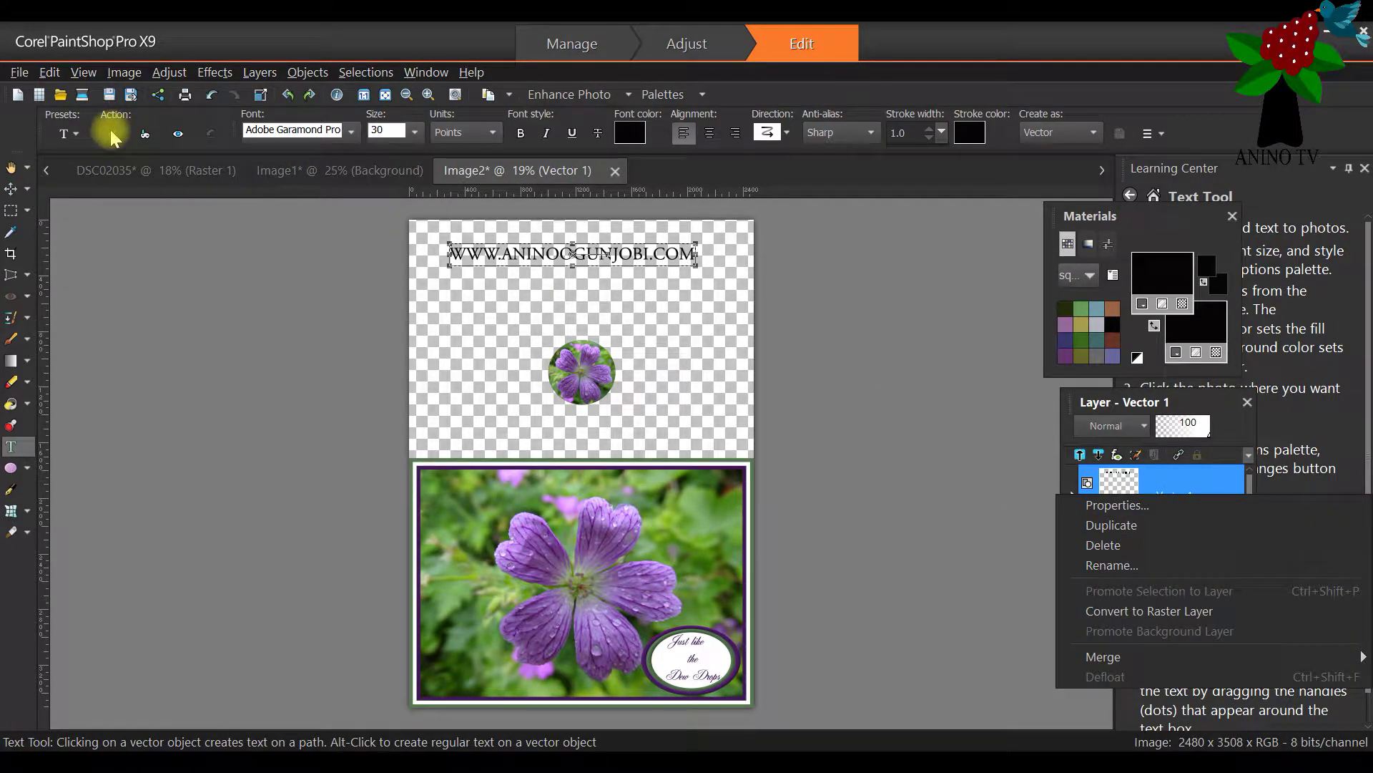
pyautogui.click(570, 257)
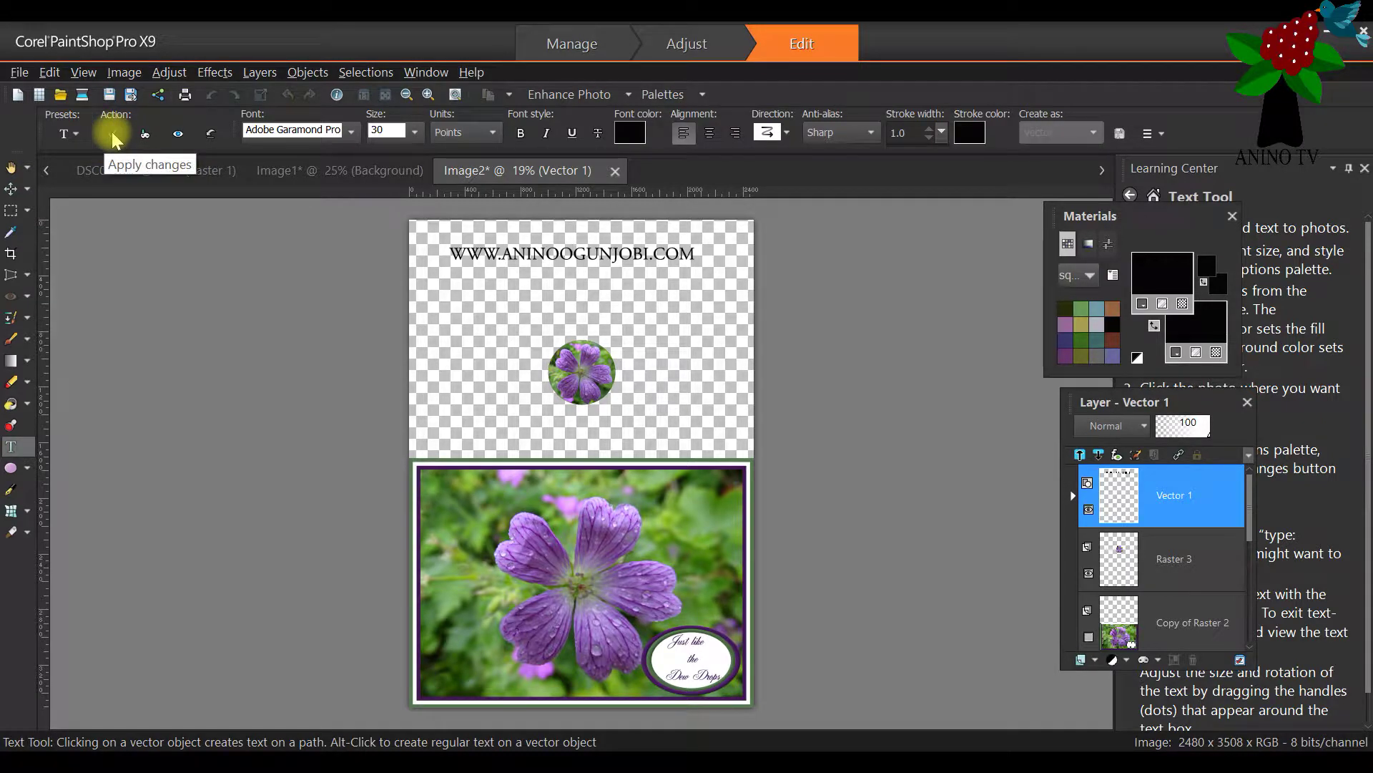
# Apply the website text and convert its vector layer to a raster layer
pyautogui.click(113, 137)
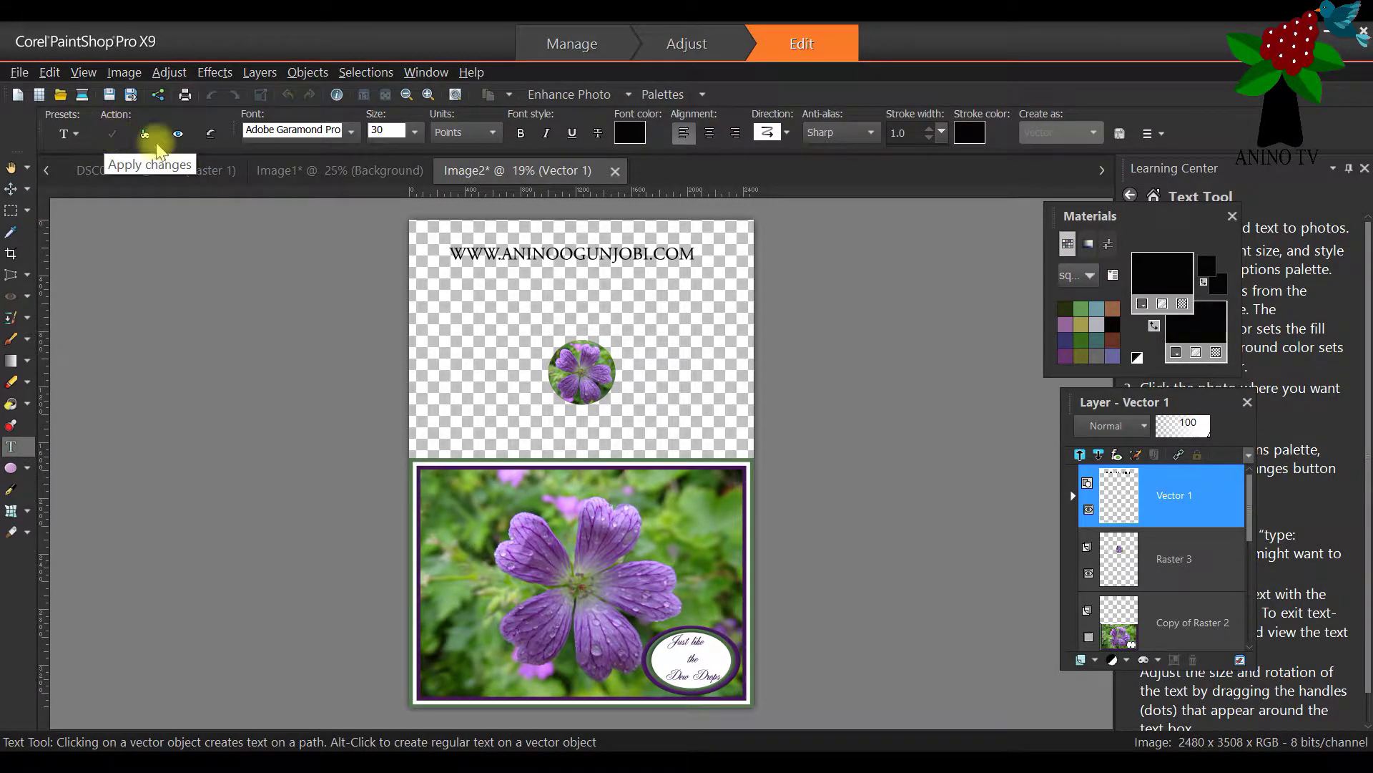
pyautogui.rightClick(1174, 509)
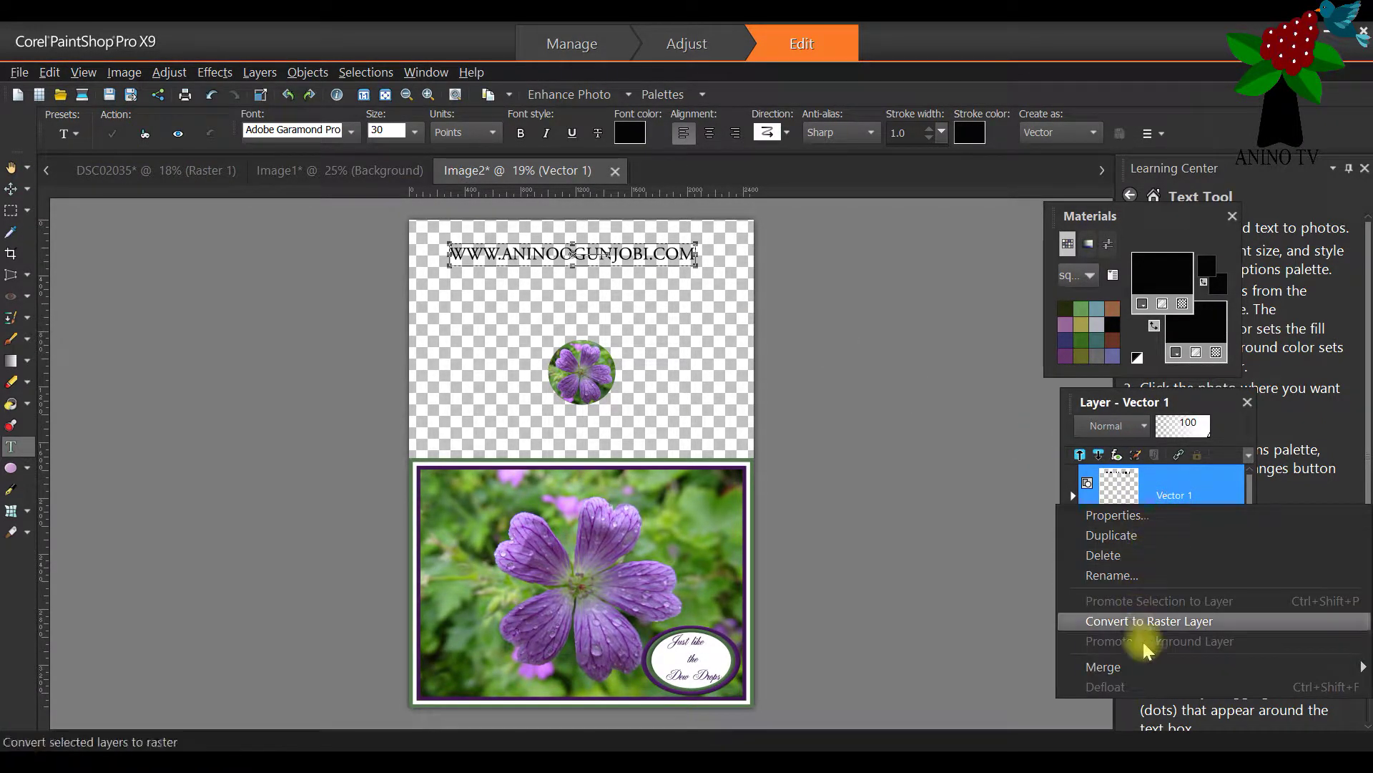
pyautogui.click(1144, 621)
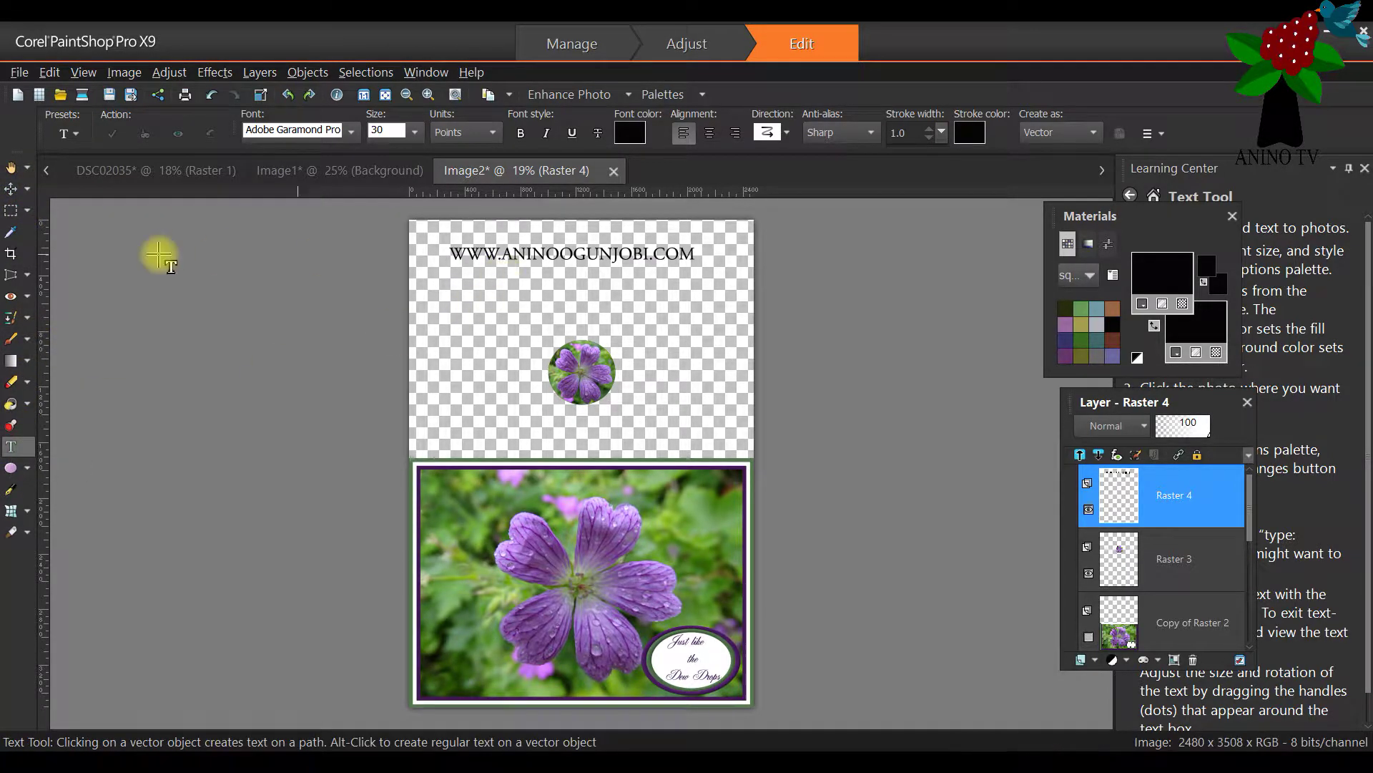
# Scale the website text down to about 48 percent with the Pick tool
pyautogui.click(27, 188)
pyautogui.click(58, 187)
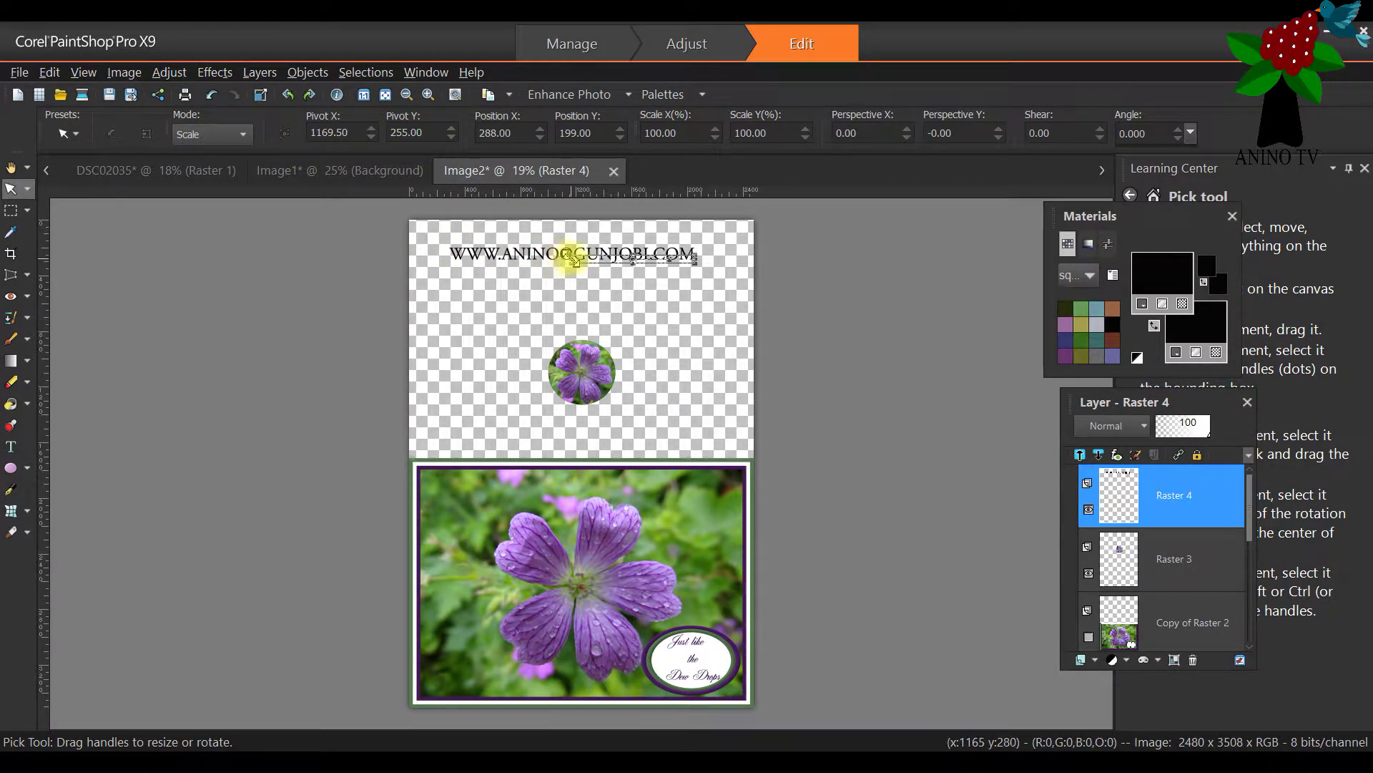
pyautogui.moveTo(578, 259); pyautogui.dragTo(577, 259)
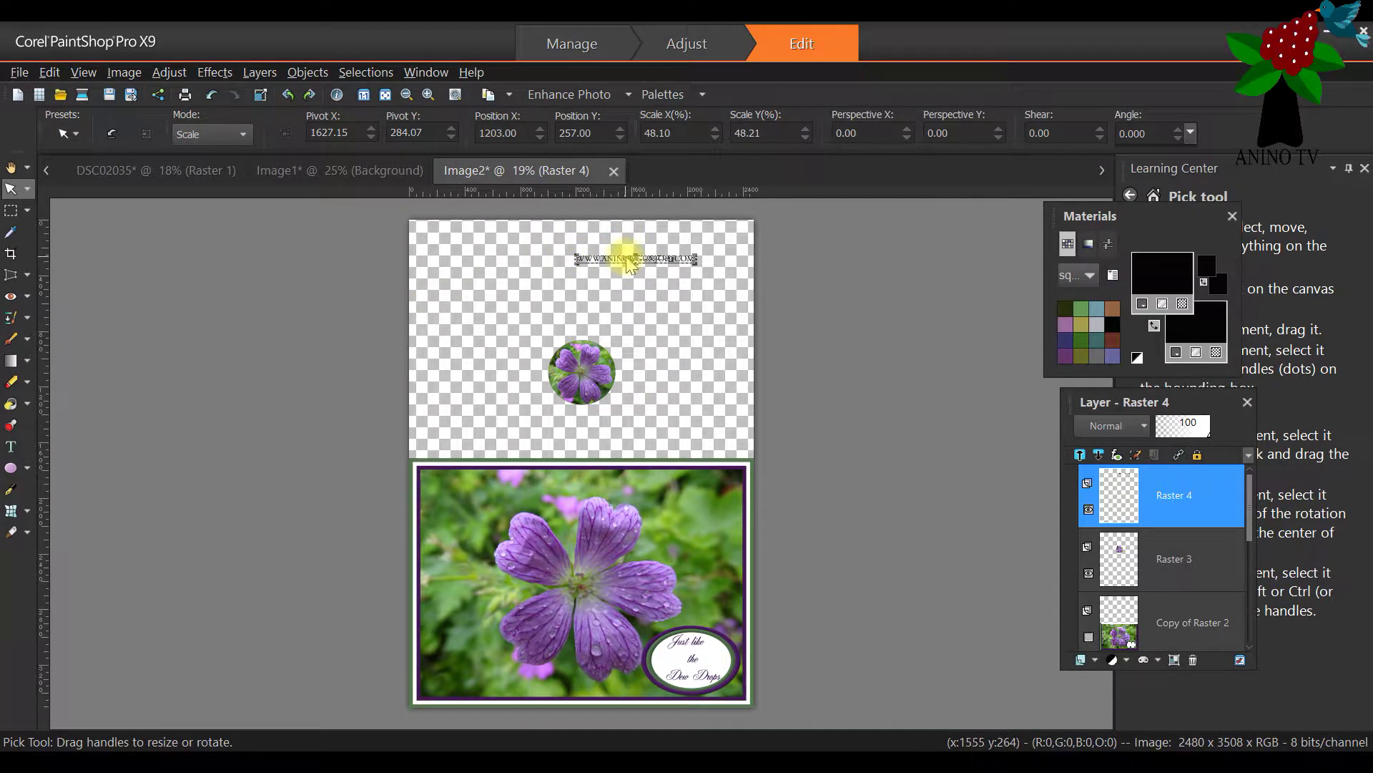
# Move the website text above the flower cut-out near the page's upper edge, to about X 849, Y 171
pyautogui.moveTo(636, 259); pyautogui.dragTo(580, 238)
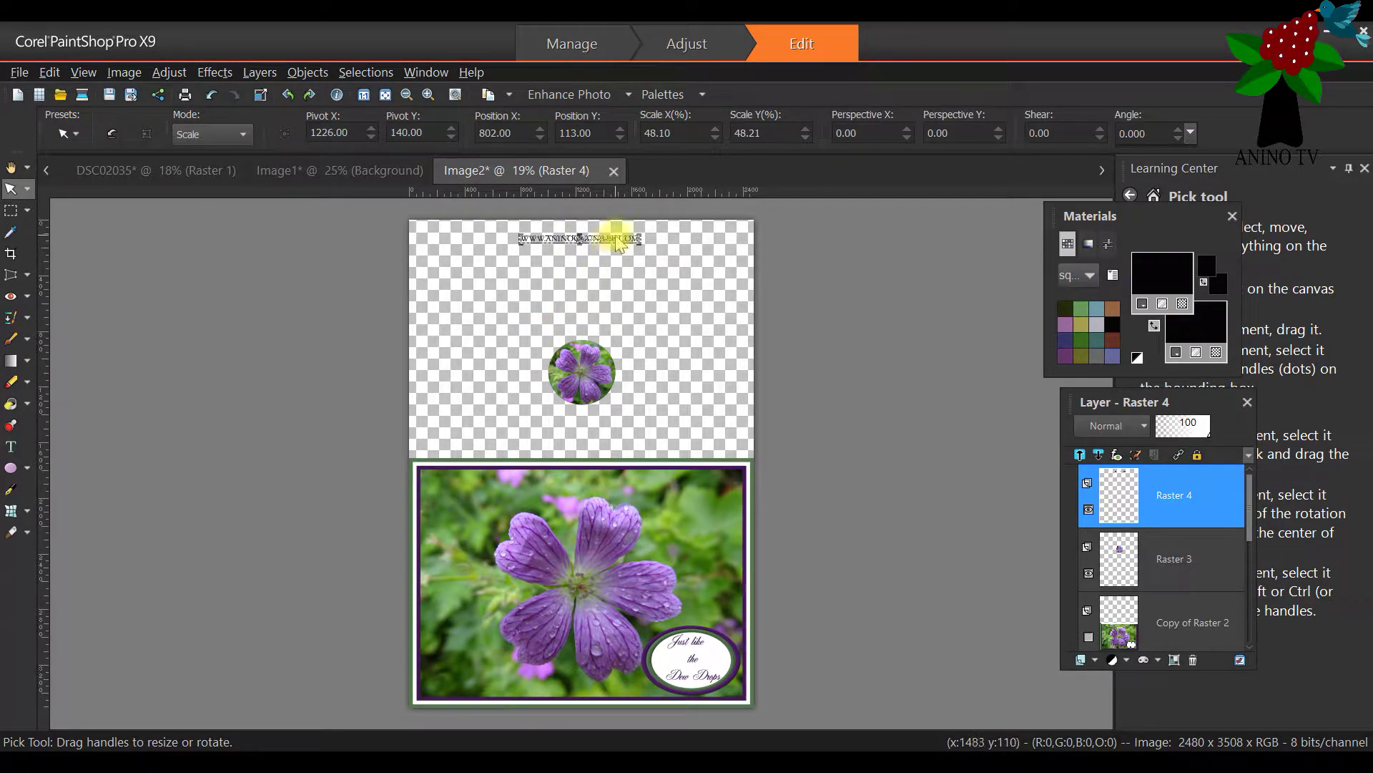
pyautogui.scroll(2, 642, 250)
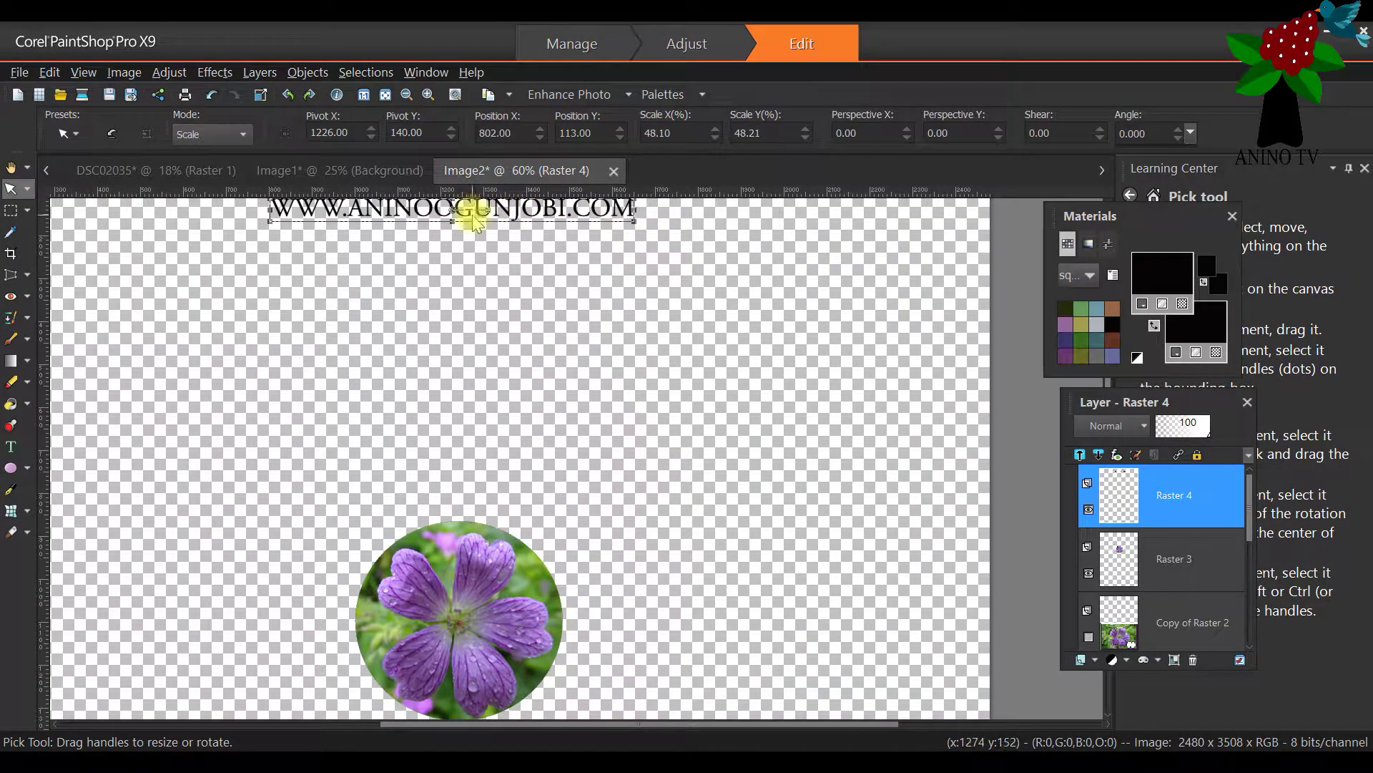
pyautogui.moveTo(453, 210); pyautogui.dragTo(473, 234)
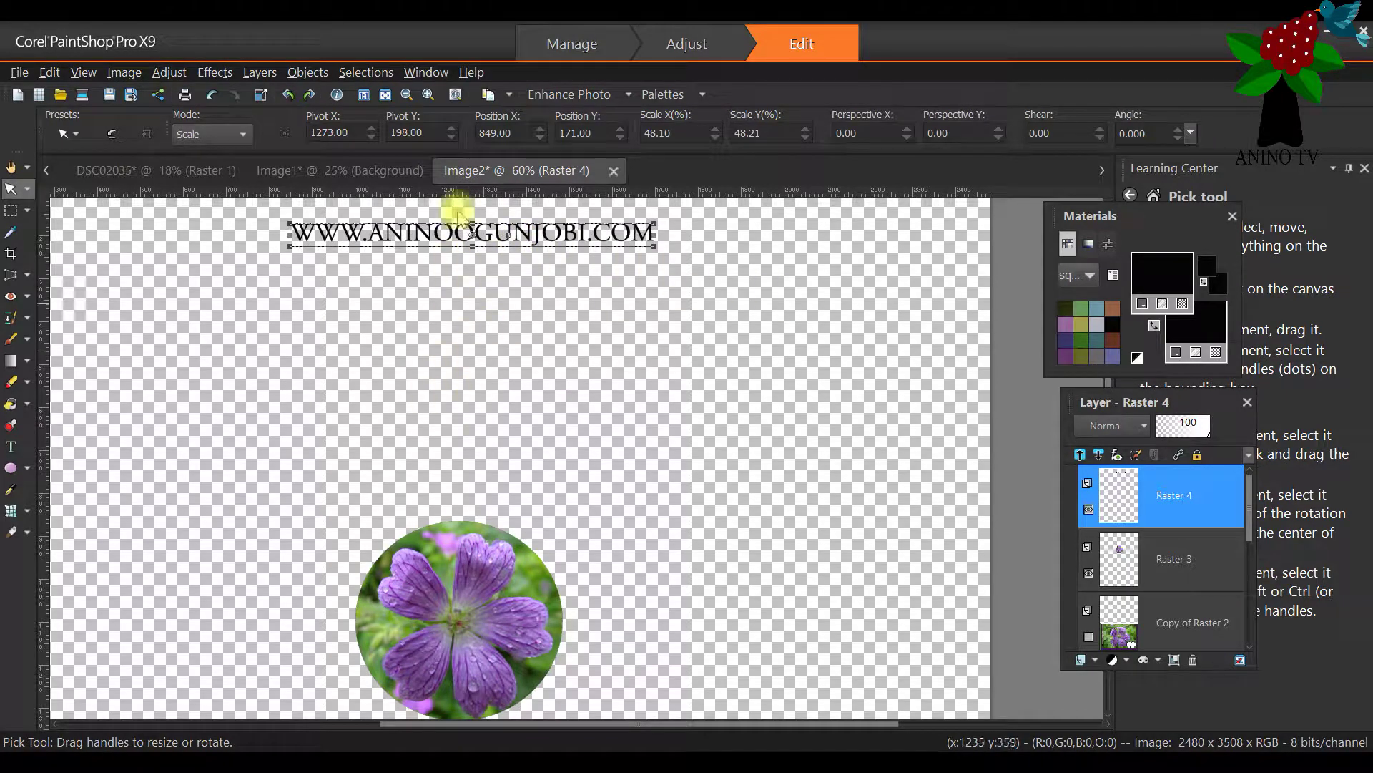
pyautogui.scroll(-1, 458, 325)
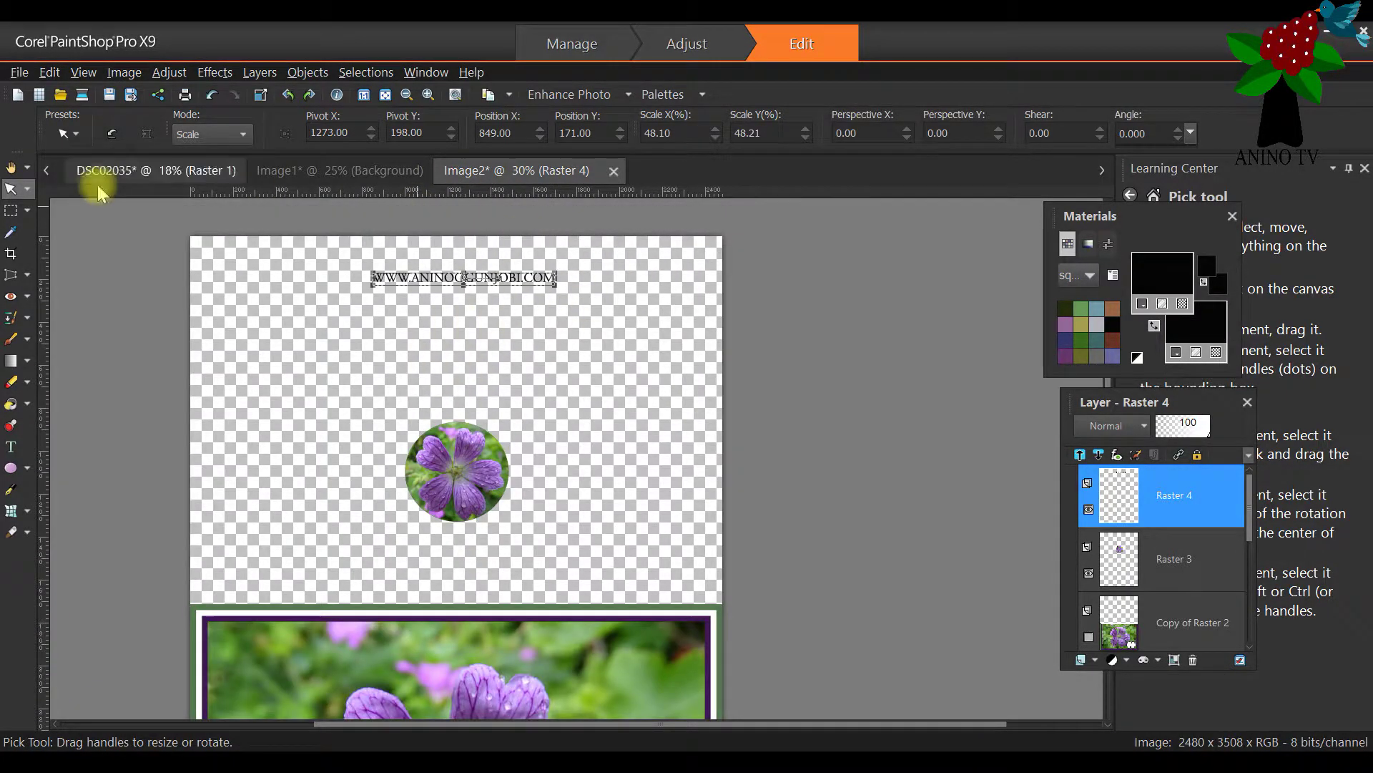
# Activate the Move tool and turn the website text upside down by flipping it vertically and mirroring it horizontally
pyautogui.click(26, 190)
pyautogui.click(110, 211)
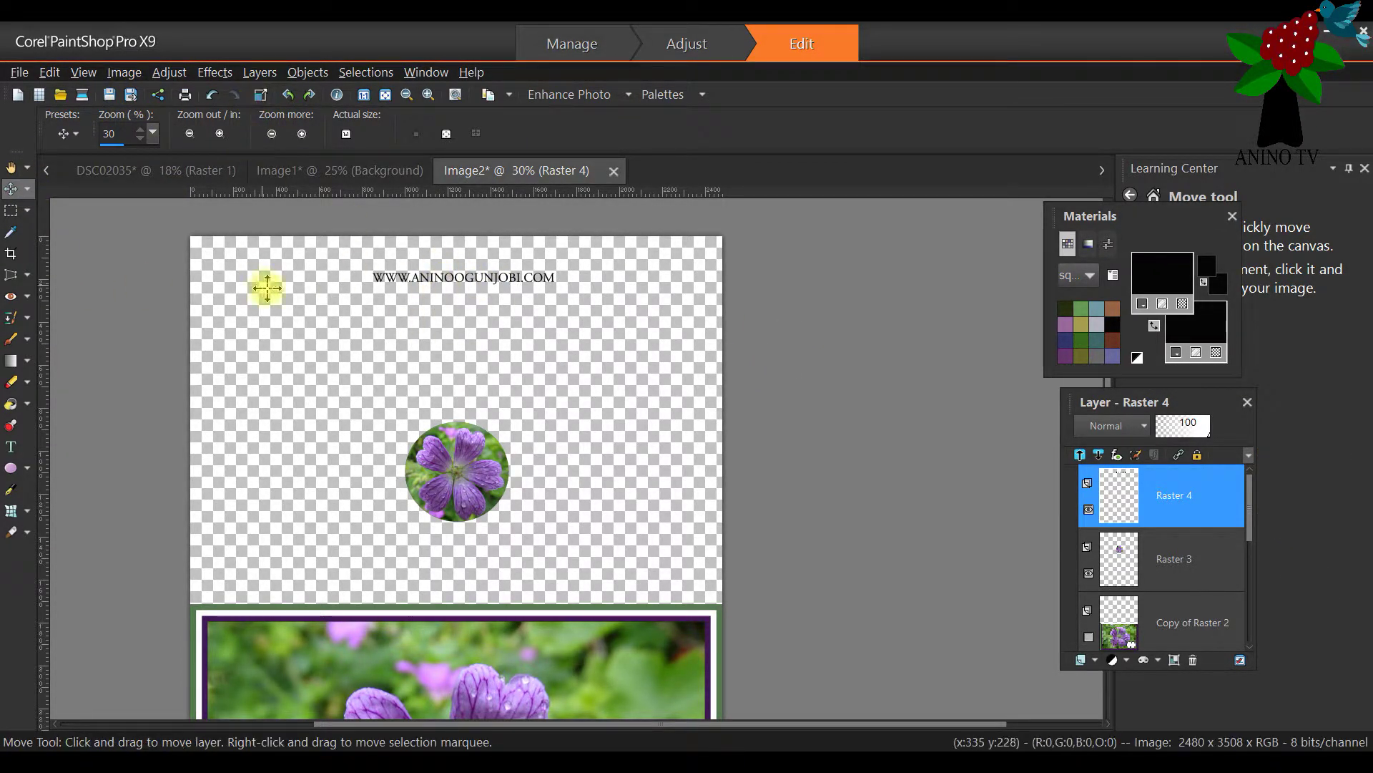
pyautogui.click(125, 73)
pyautogui.moveTo(83, 72)
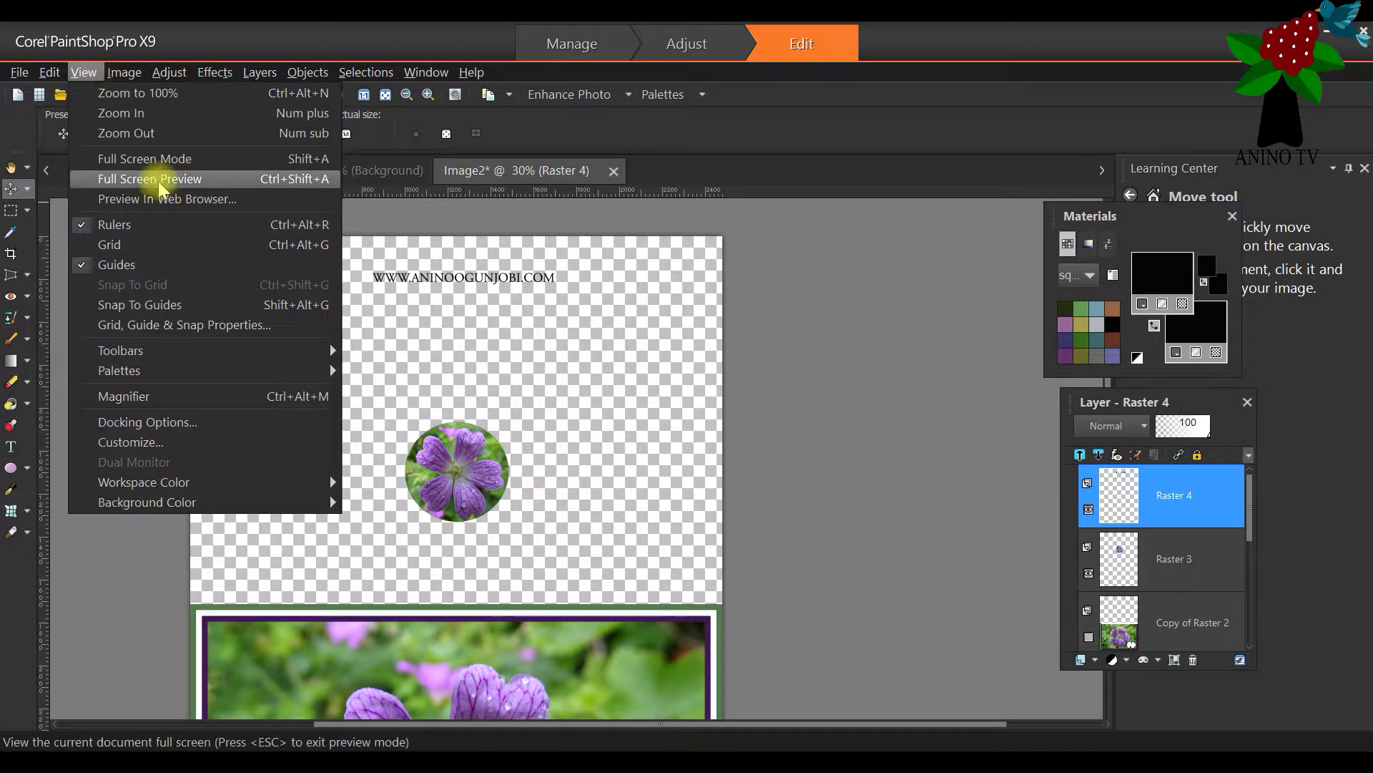
pyautogui.moveTo(220, 326)
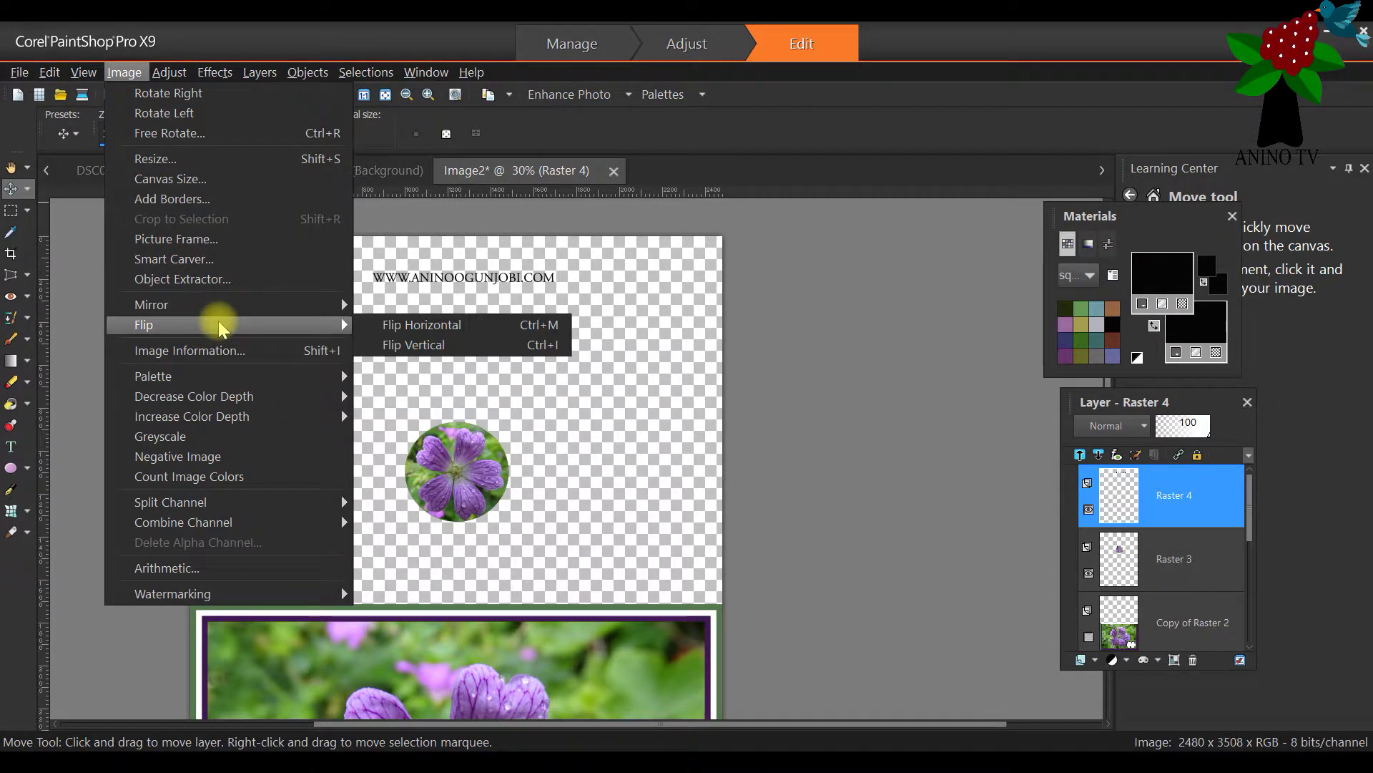
pyautogui.click(413, 345)
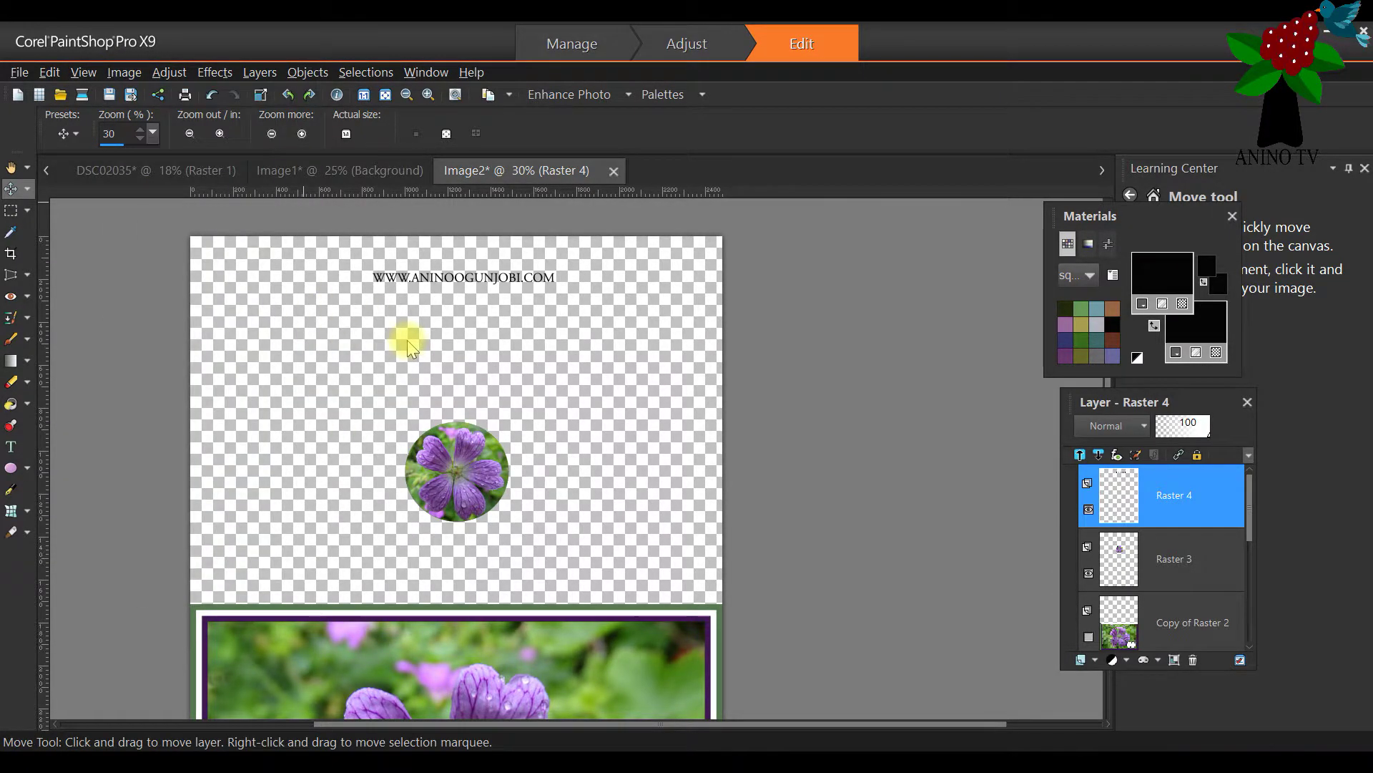
pyautogui.click(116, 71)
pyautogui.moveTo(194, 327)
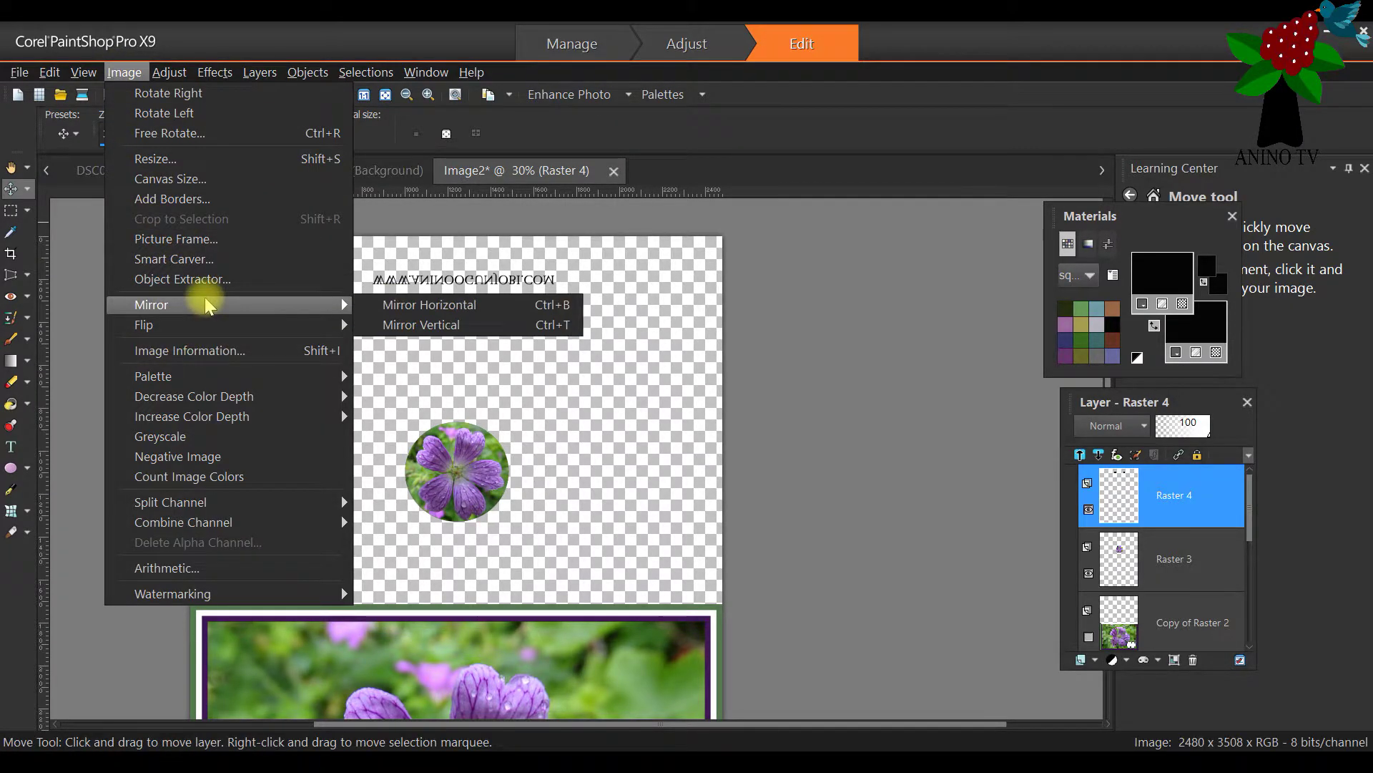
pyautogui.click(393, 304)
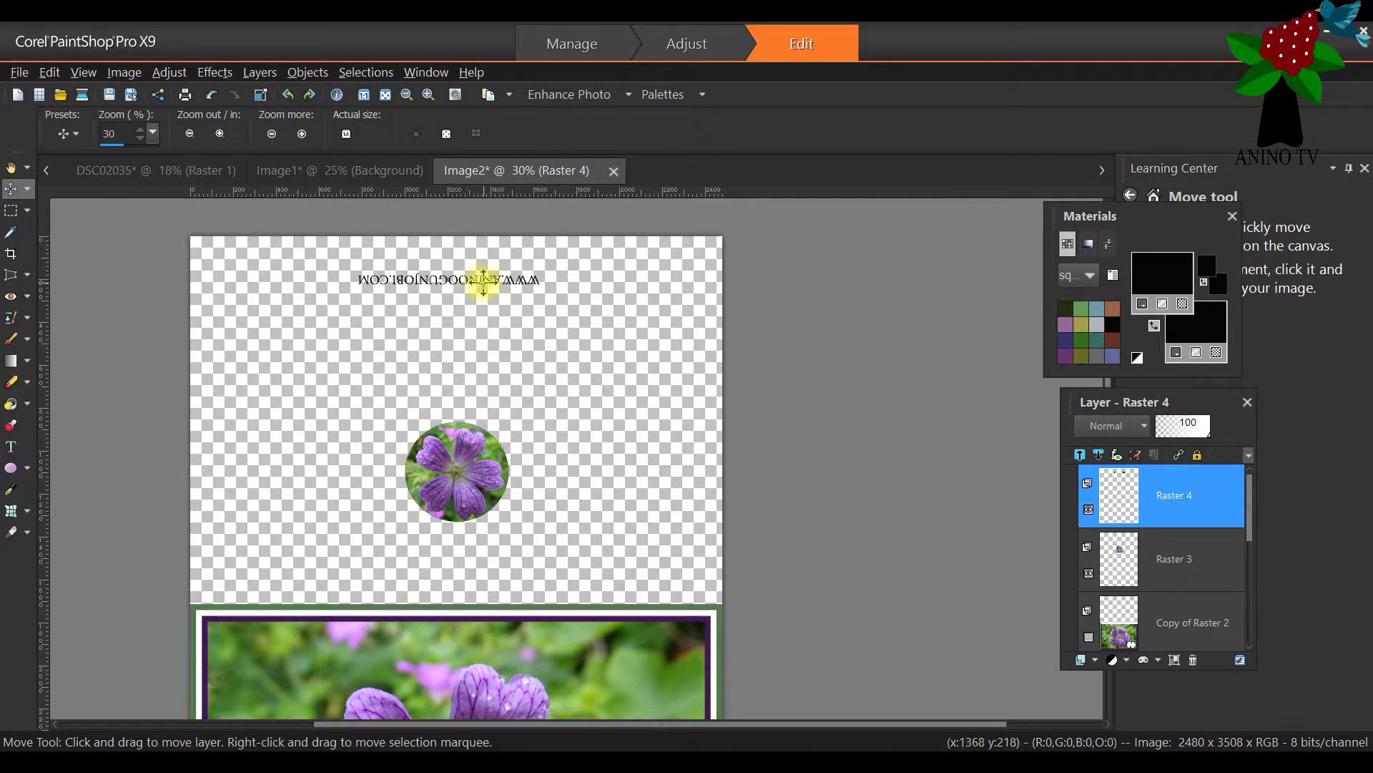
# Move the upside-down website text slightly up to centre it close to the page's upper edge
pyautogui.moveTo(476, 280)
pyautogui.mouseDown()
pyautogui.moveTo(491, 280)
pyautogui.moveTo(496, 265)
pyautogui.moveTo(483, 265)
pyautogui.mouseUp()
pyautogui.scroll(-4, 547, 334)
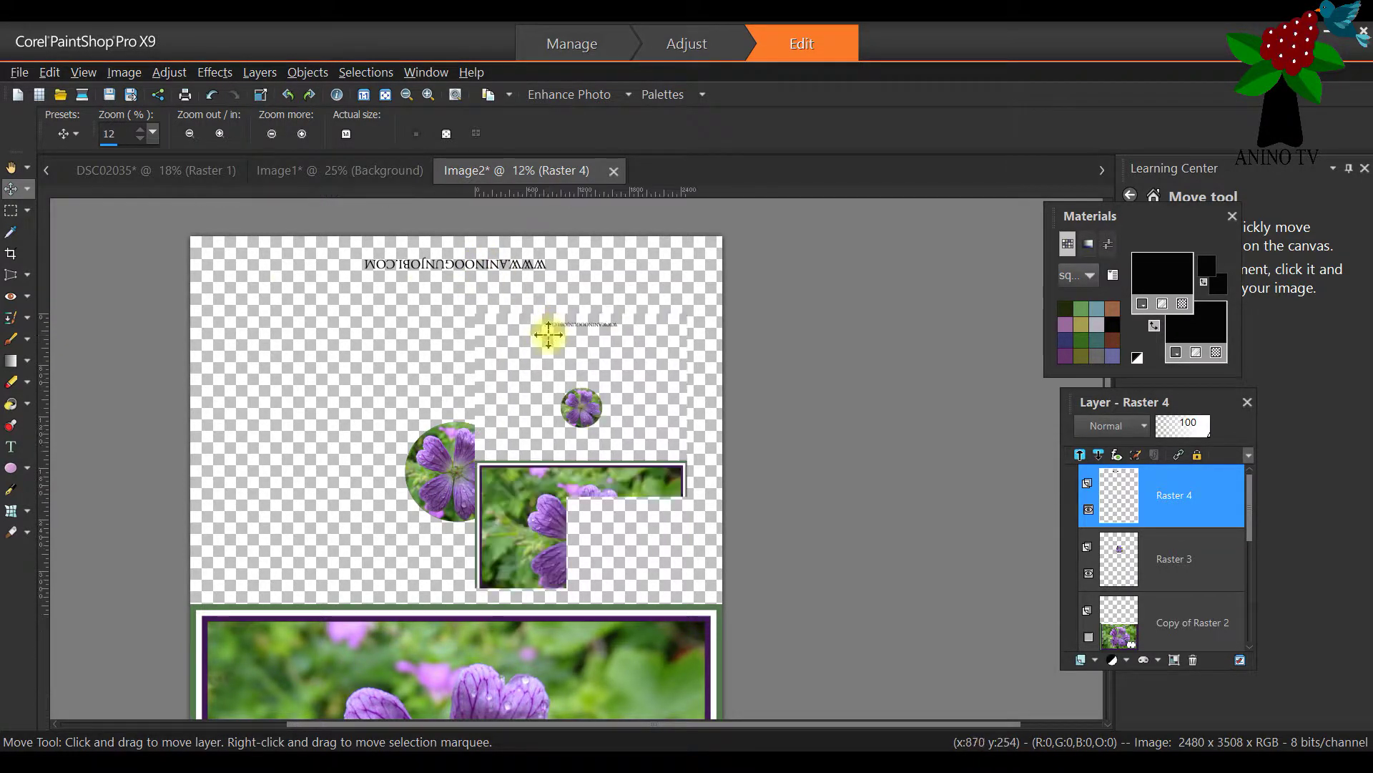
pyautogui.scroll(-2, 671, 399)
pyautogui.scroll(2, 671, 399)
pyautogui.scroll(1, 674, 407)
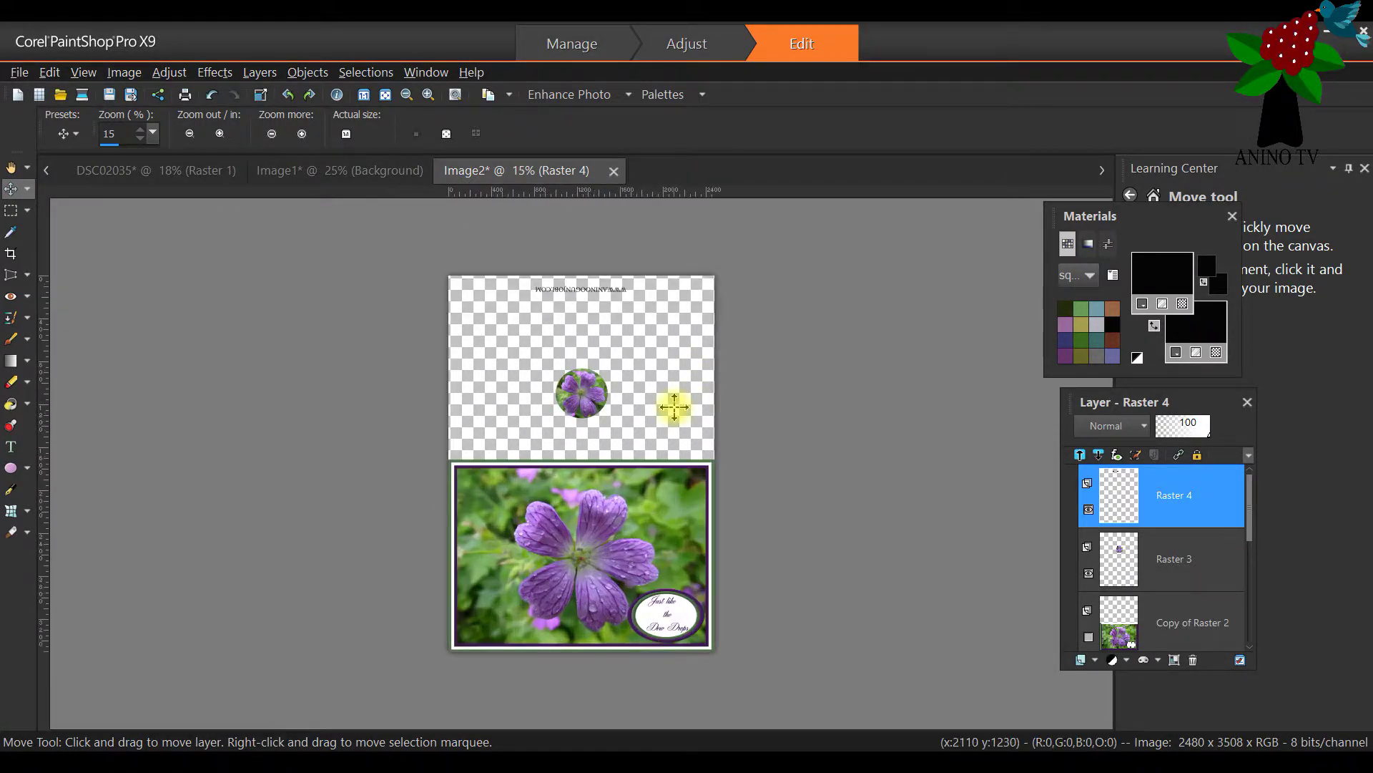
pyautogui.scroll(1, 674, 407)
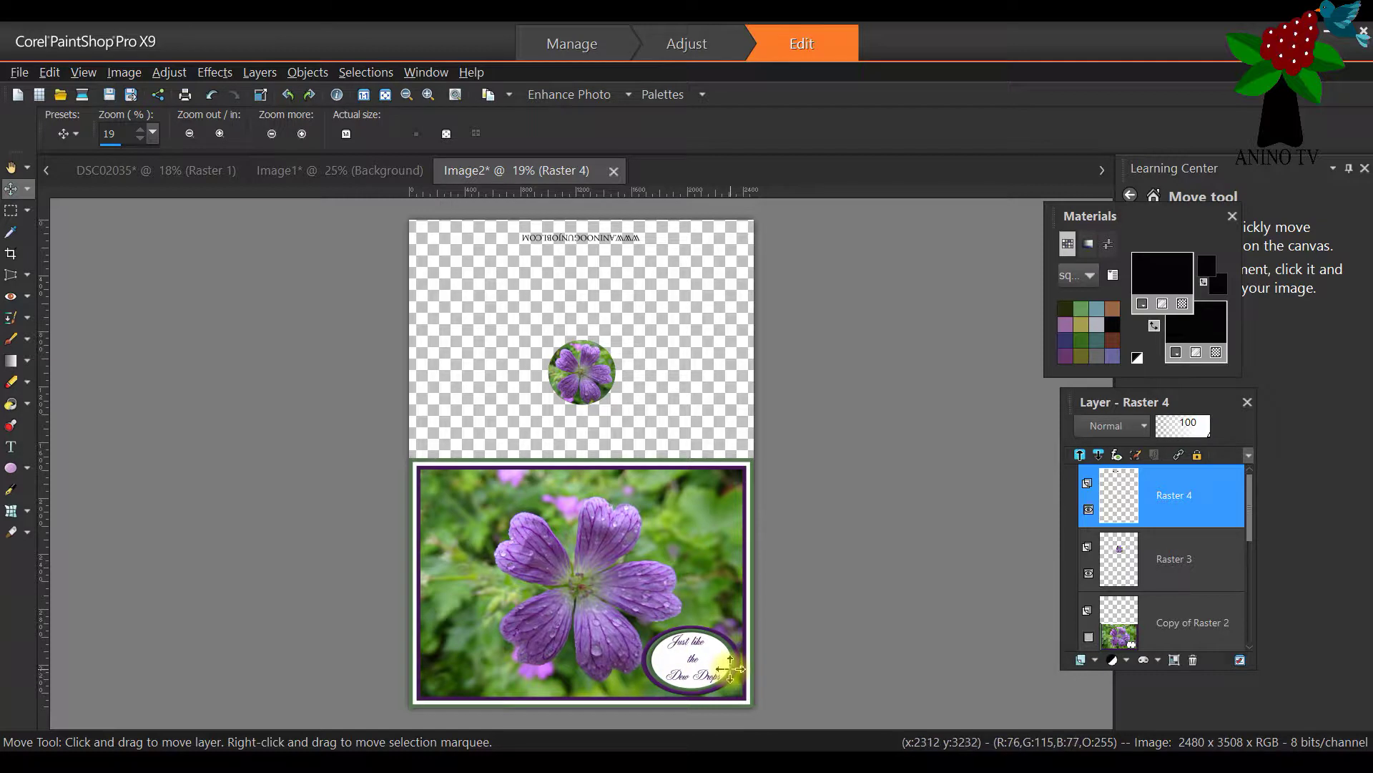
pyautogui.click(326, 170)
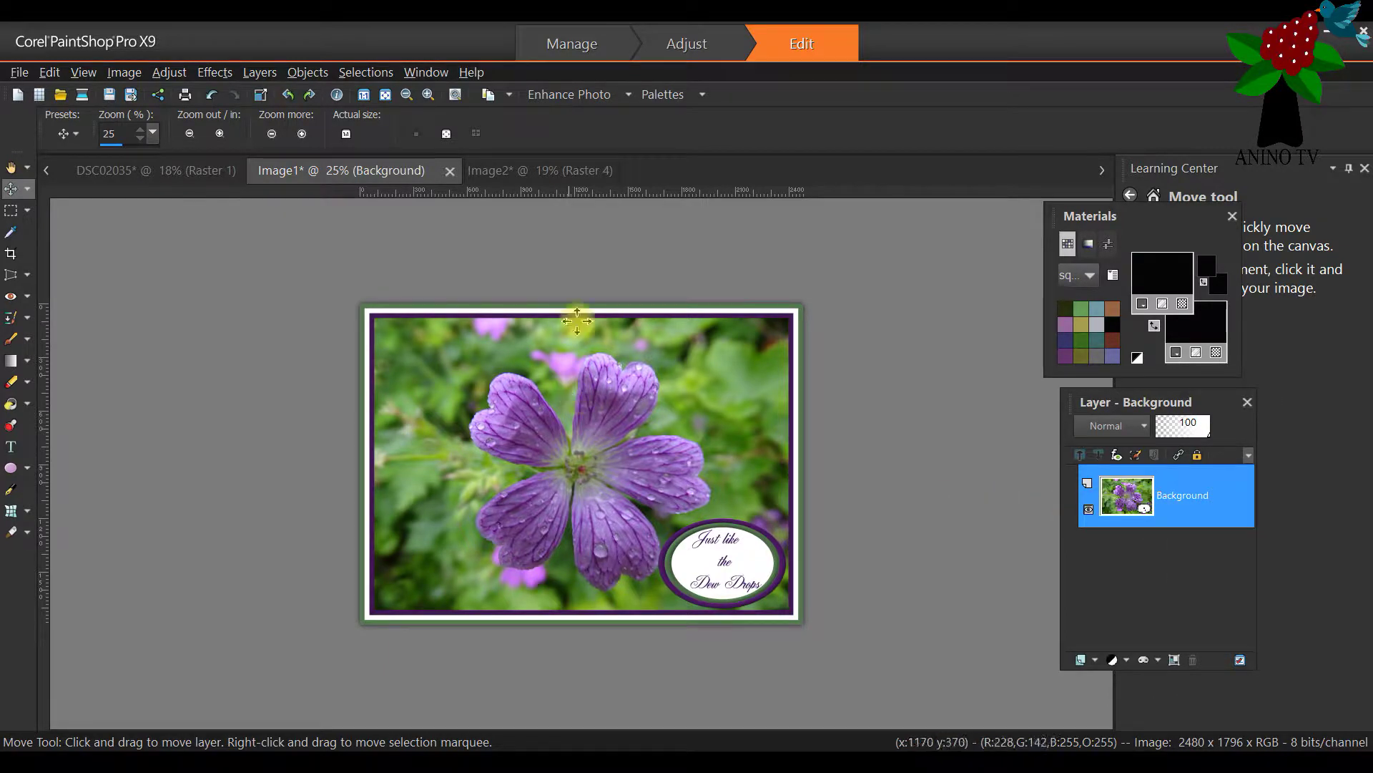
pyautogui.click(548, 175)
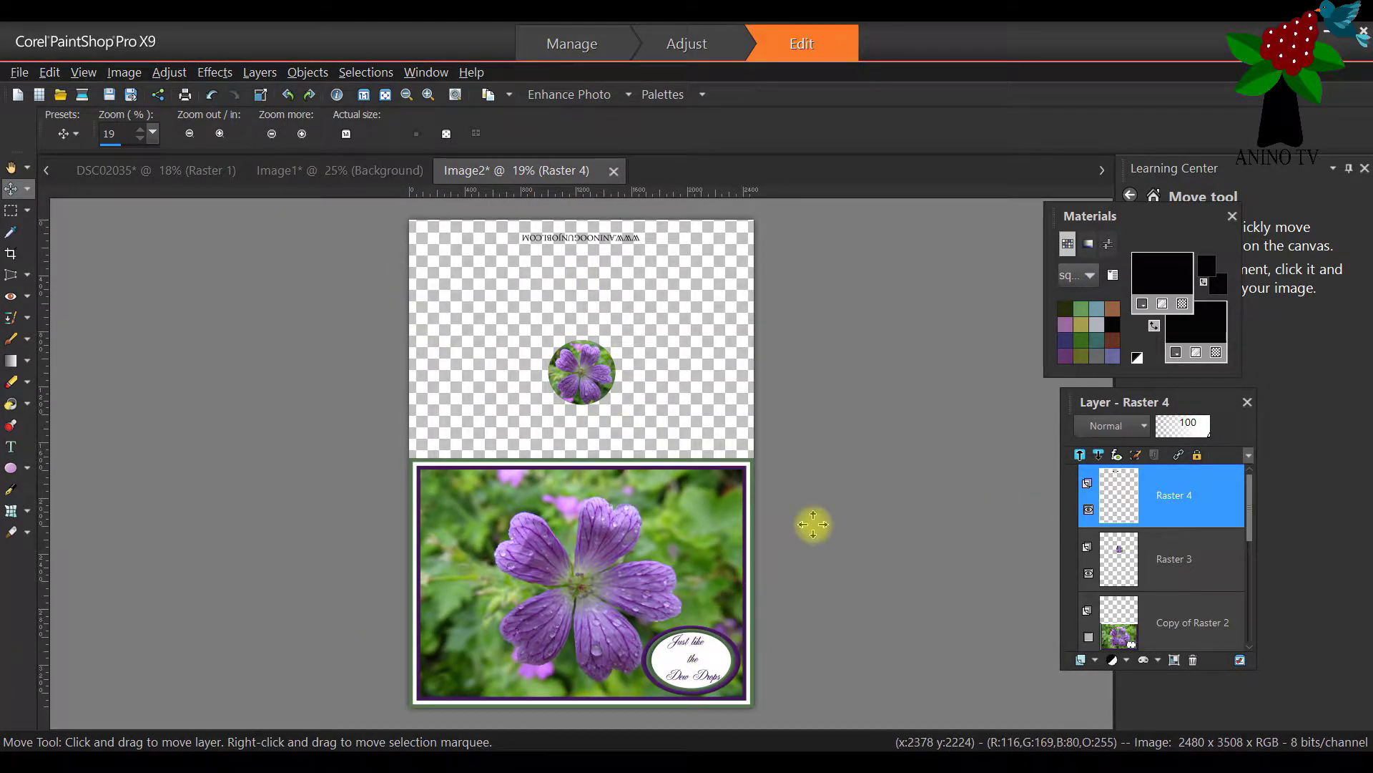
# Start saving the card page as a new file and choose PSD Photoshop as the file type
pyautogui.click(20, 72)
pyautogui.click(94, 235)
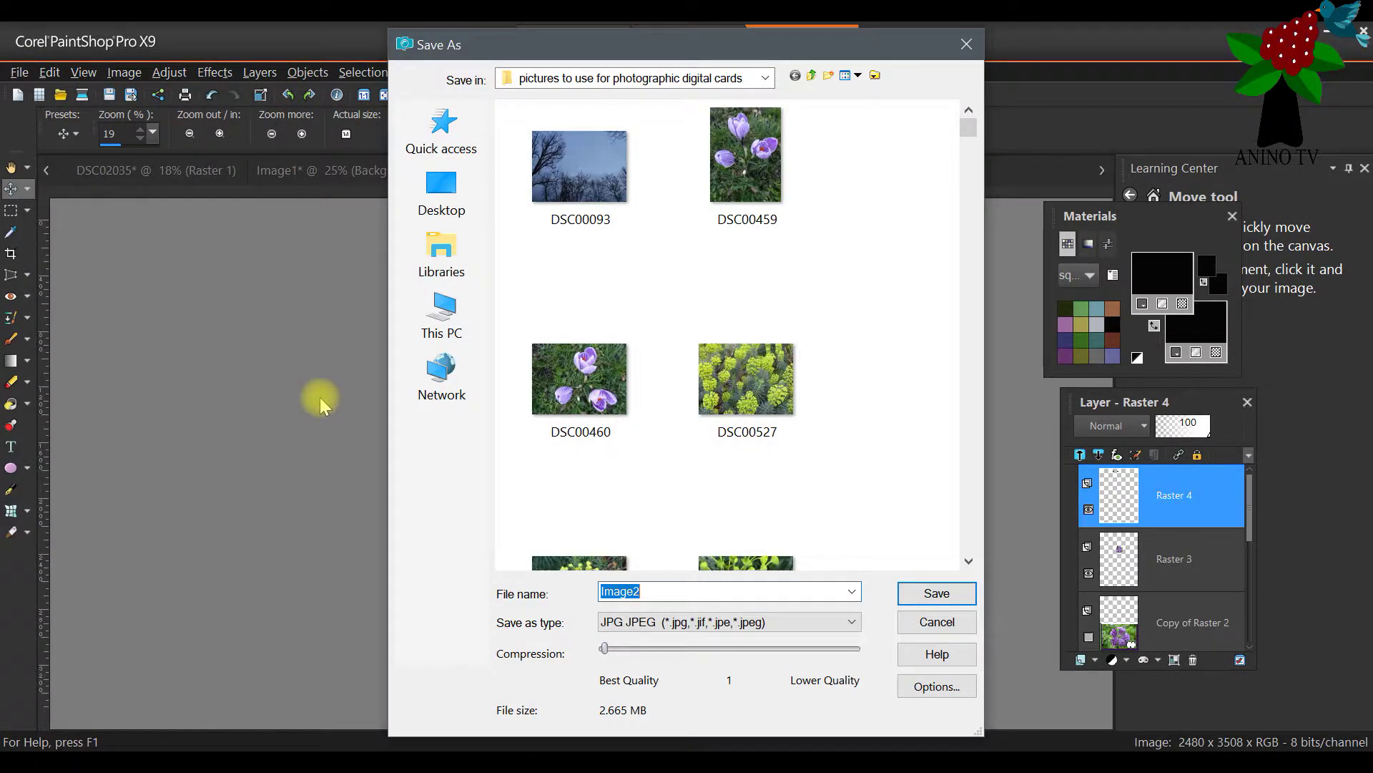
pyautogui.moveTo(548, 36); pyautogui.dragTo(911, 57)
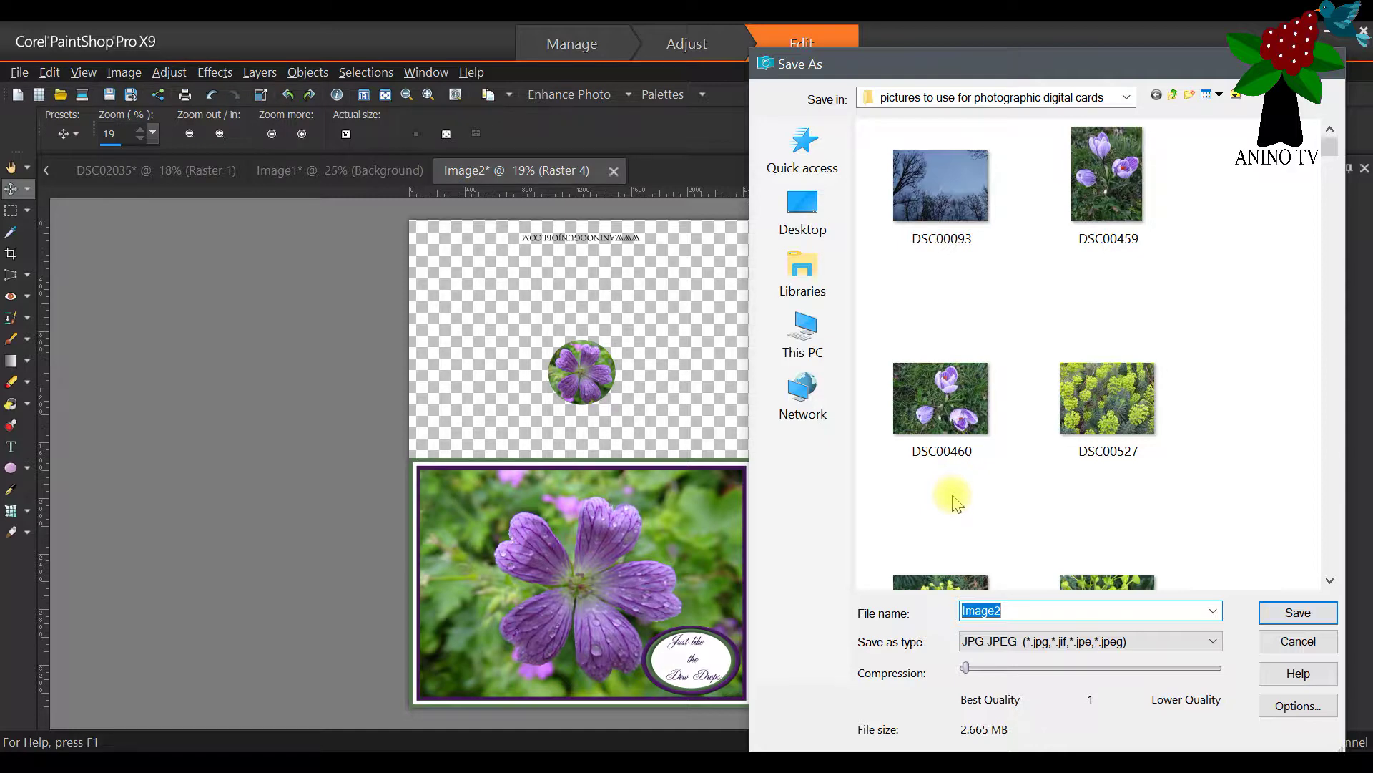
pyautogui.click(1041, 642)
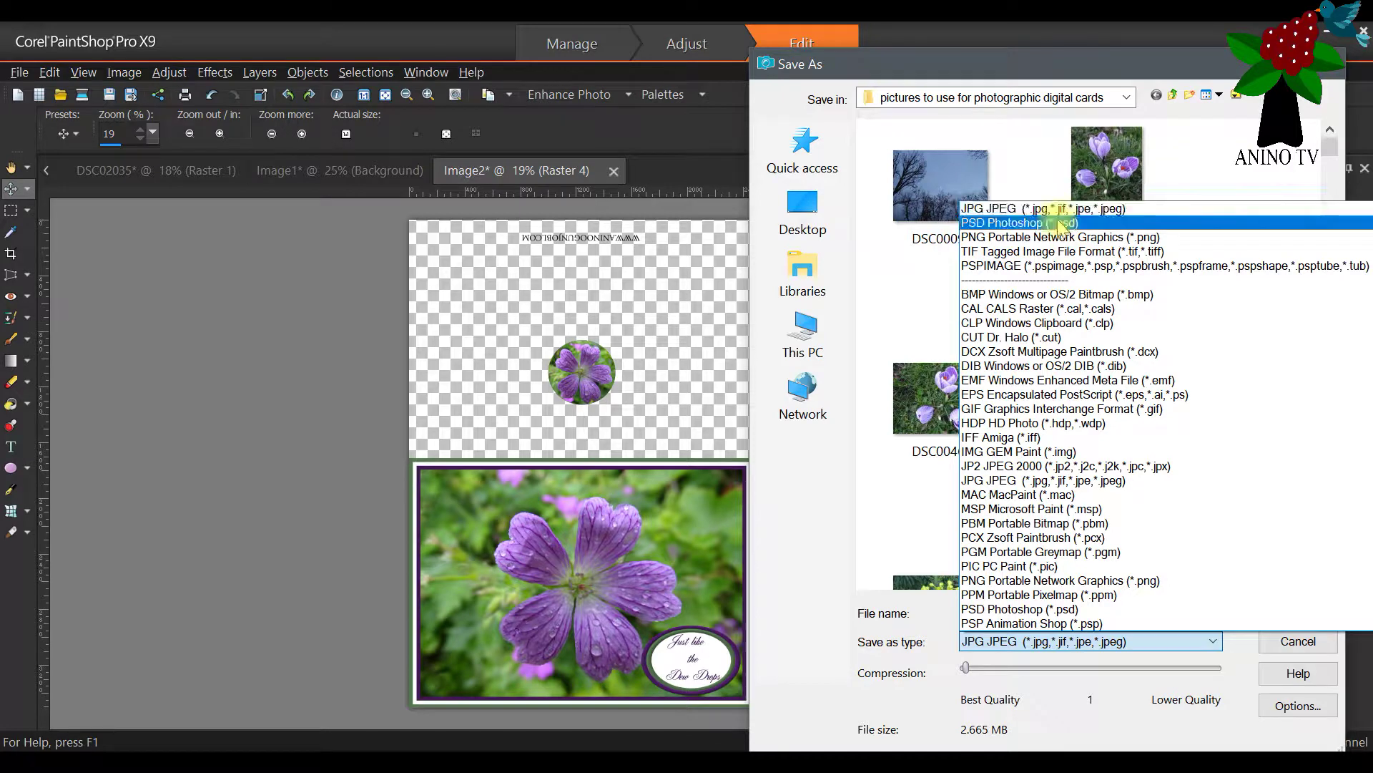
pyautogui.click(1061, 54)
pyautogui.moveTo(1063, 54); pyautogui.dragTo(316, 50)
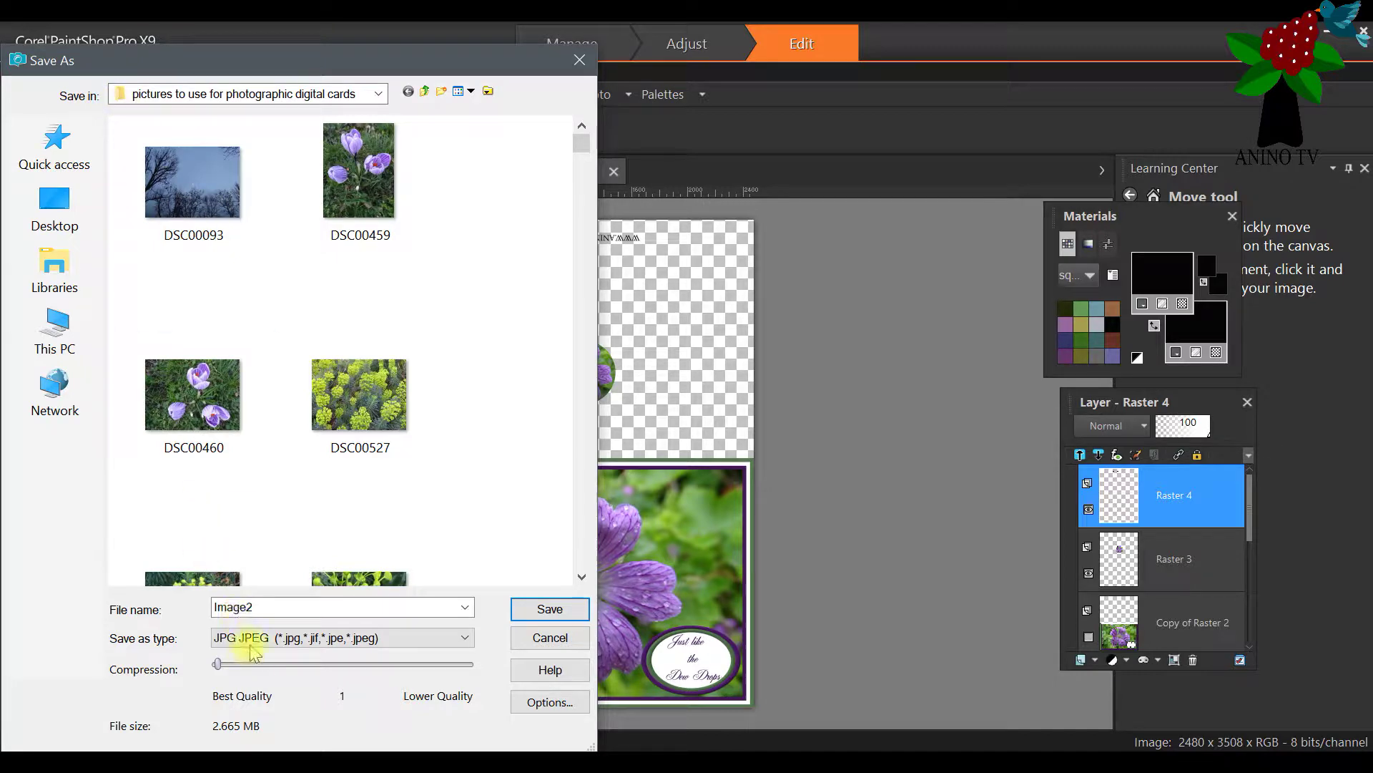
pyautogui.click(247, 638)
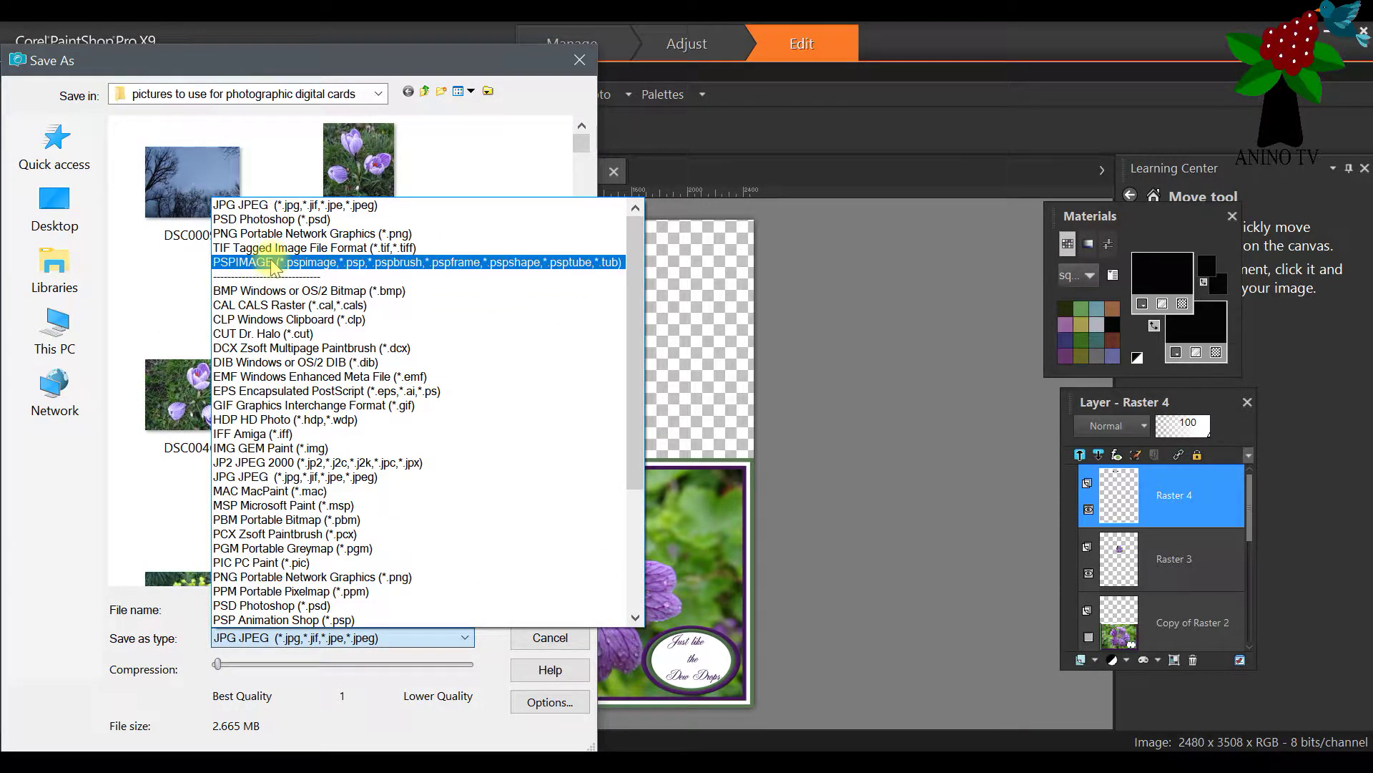
pyautogui.click(270, 219)
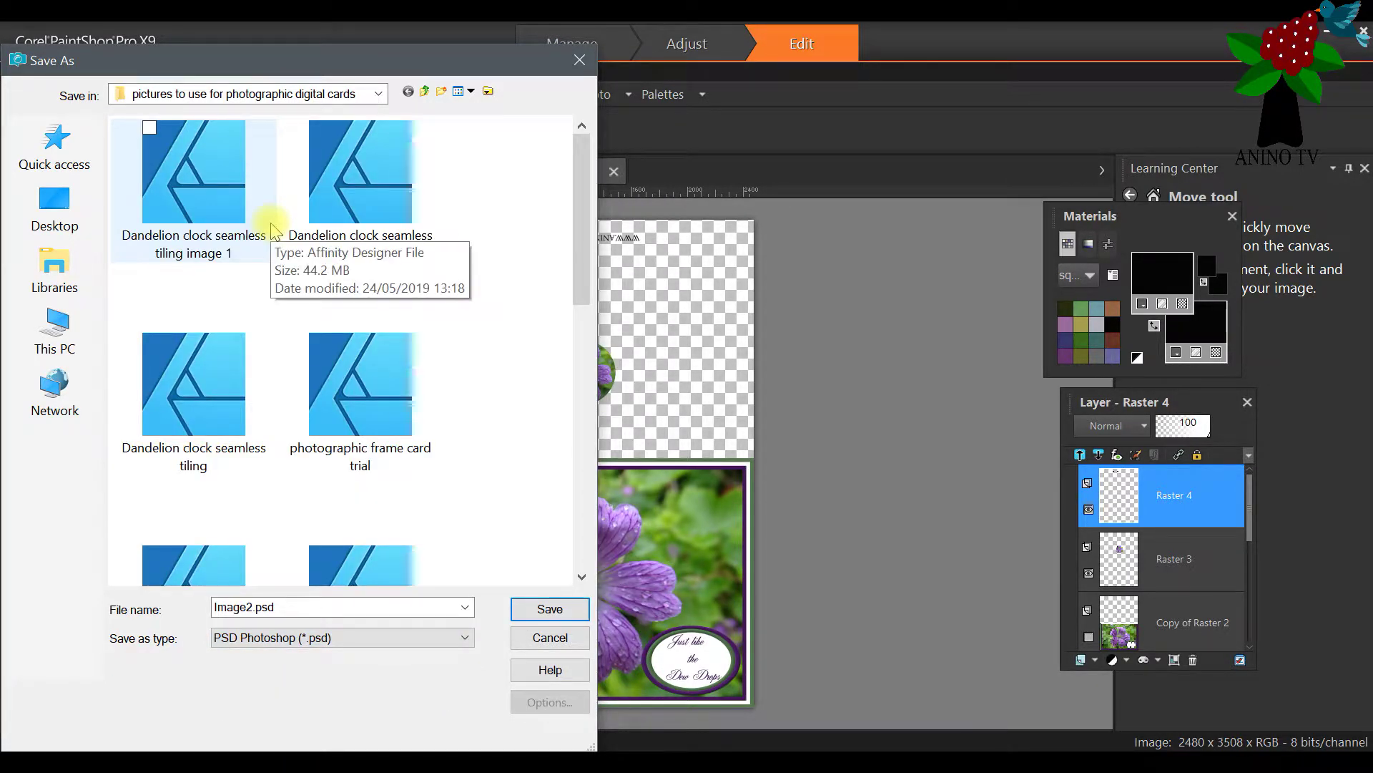
# Name the file "Single motif photographic card A4" and save it in the folder of pictures for photographic digital cards
pyautogui.doubleClick(294, 608)
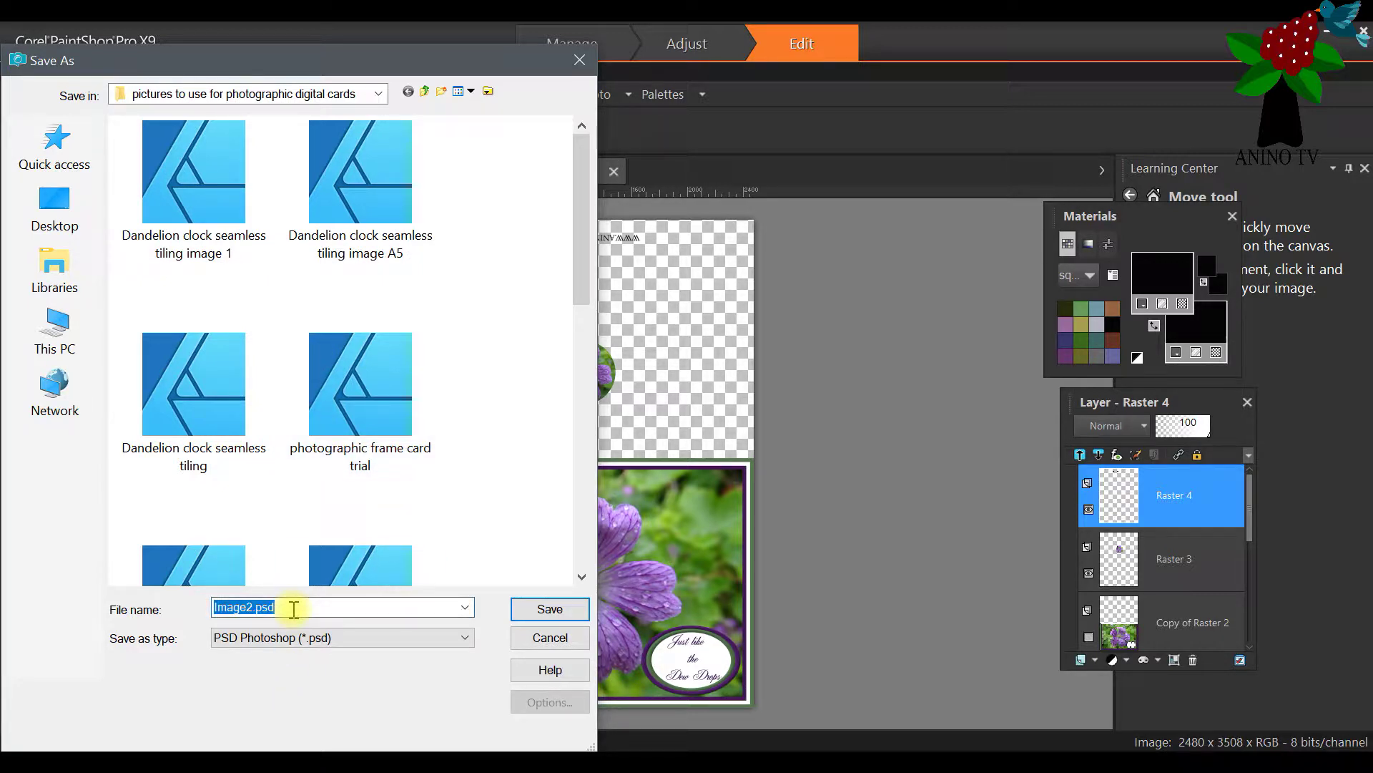
pyautogui.press('BackSpace')
pyautogui.write('sINGLE')
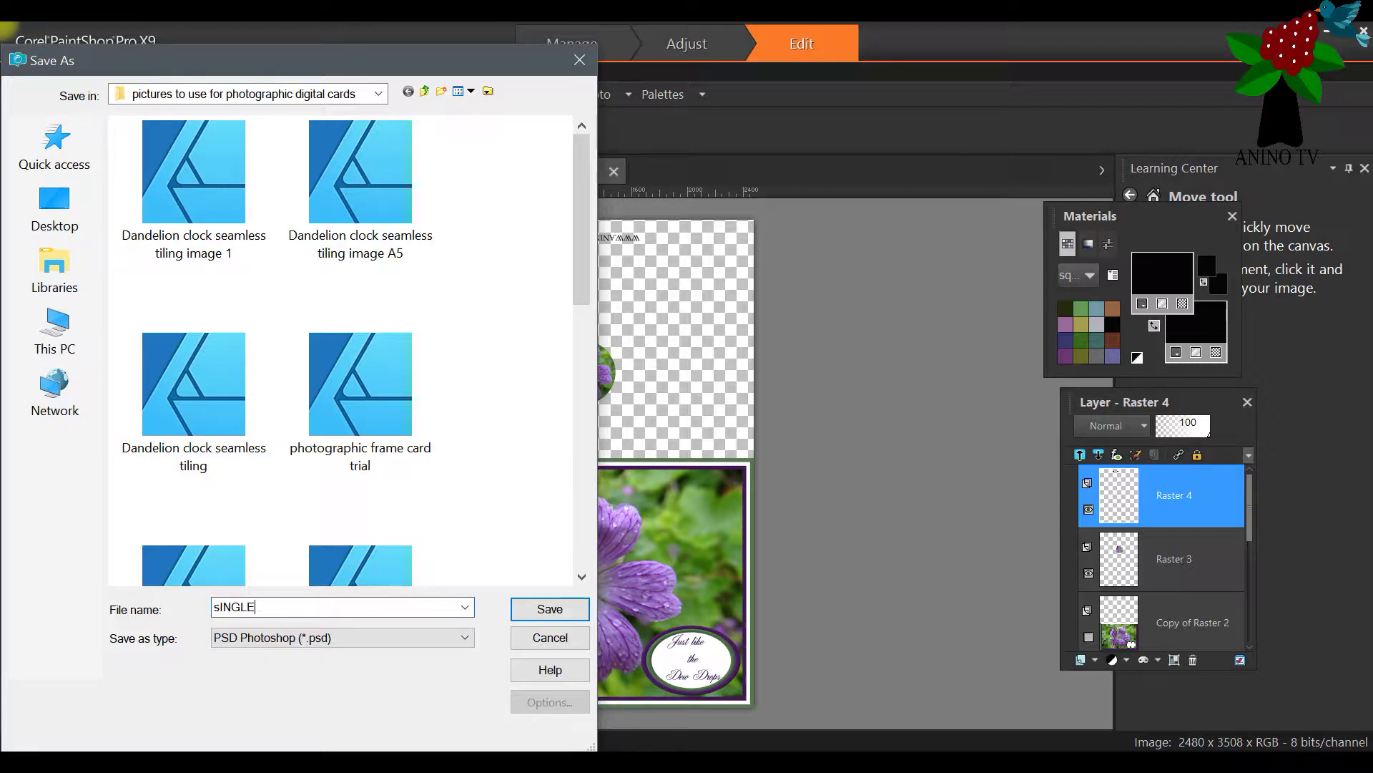
pyautogui.press('BackSpace')
pyautogui.press('BackSpace')
pyautogui.press('BackSpace')
pyautogui.press('BackSpace')
pyautogui.press('BackSpace')
pyautogui.press('BackSpace')
pyautogui.write('Si')
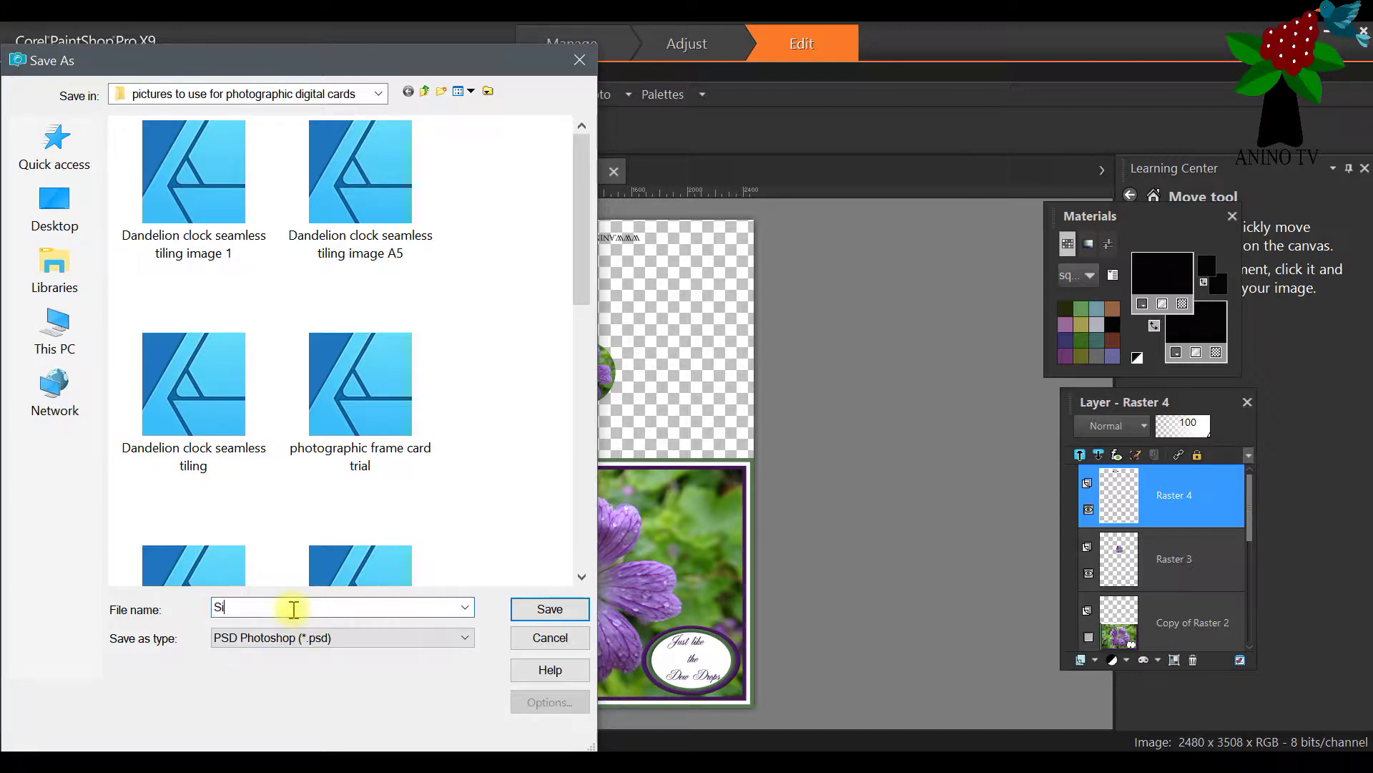
pyautogui.write('ngle mo')
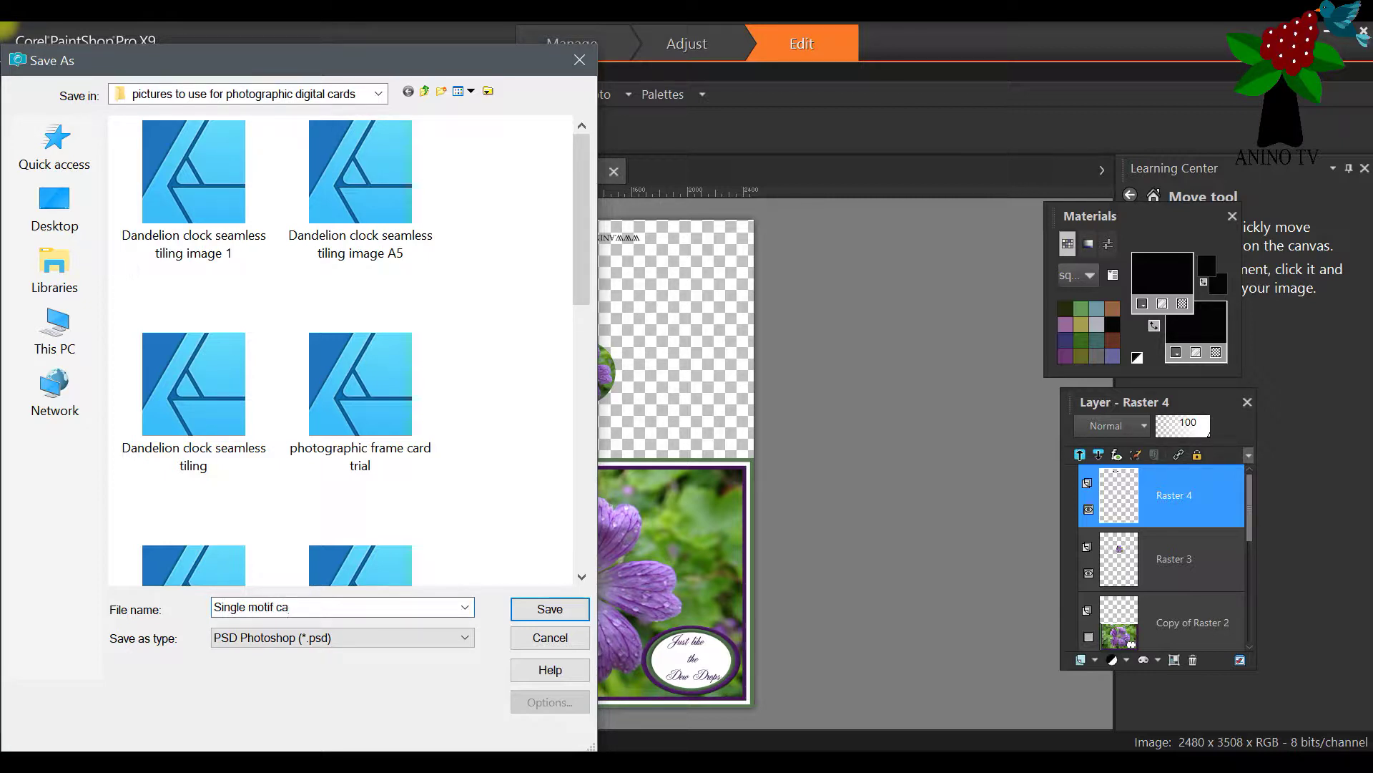
pyautogui.write('tif photographic card A4')
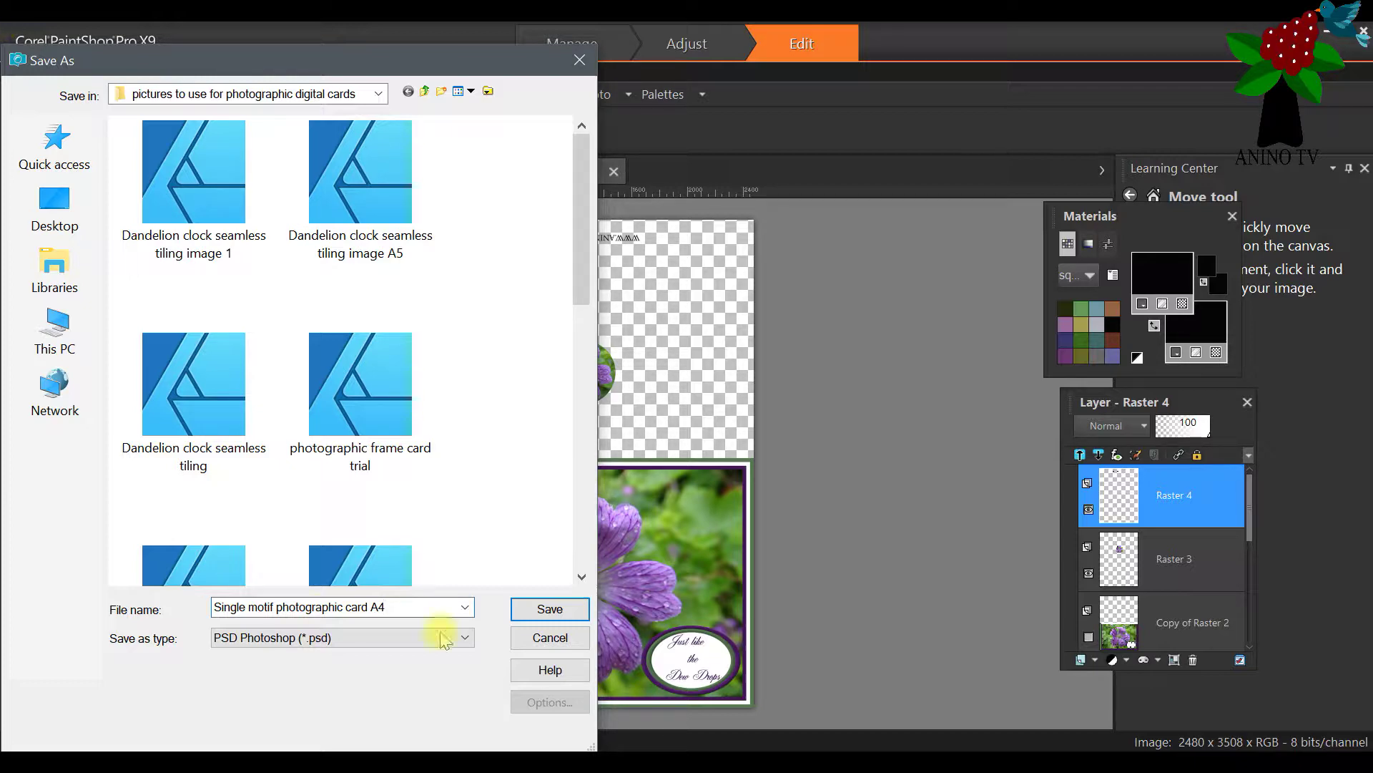
pyautogui.click(545, 612)
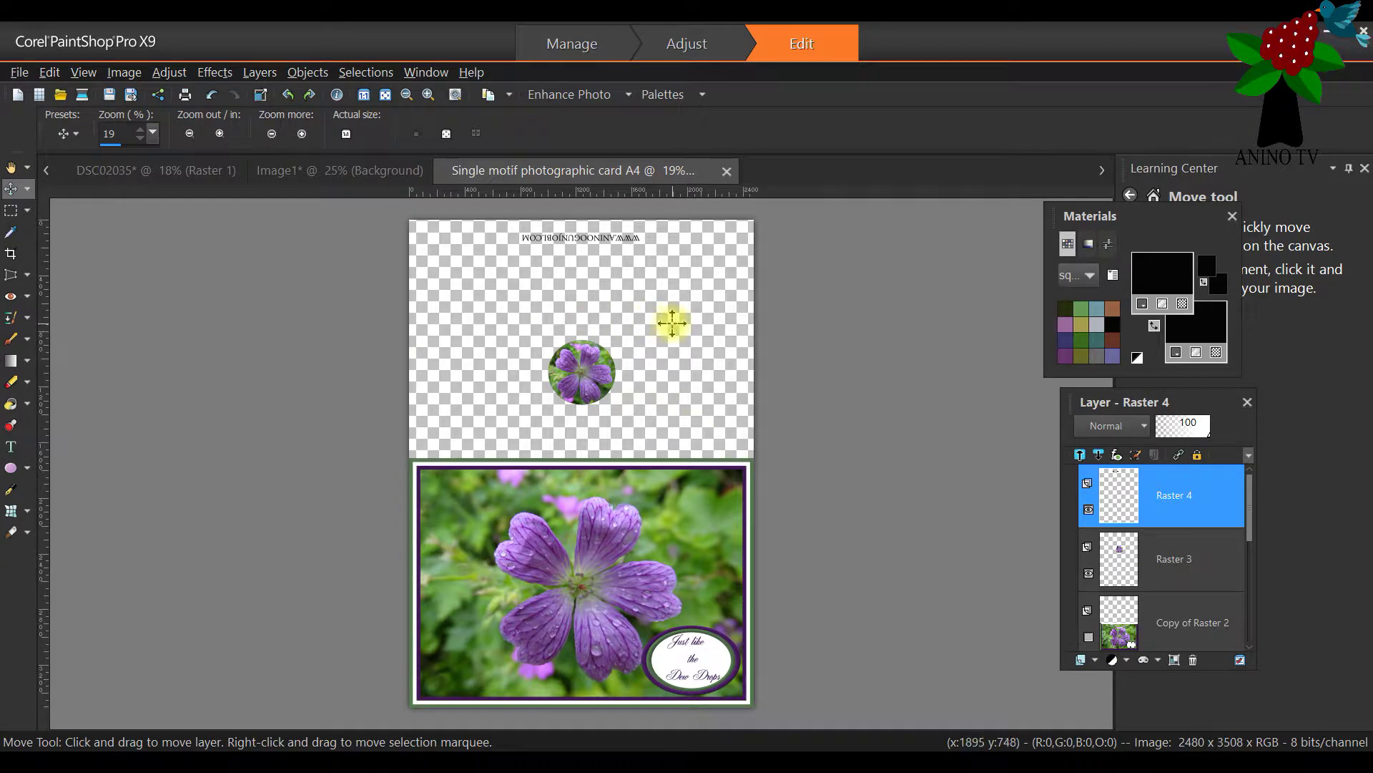
# Save the A4 card page again as a JPEG named "Single motif photographic card A4", accepting the merged image
pyautogui.click(19, 73)
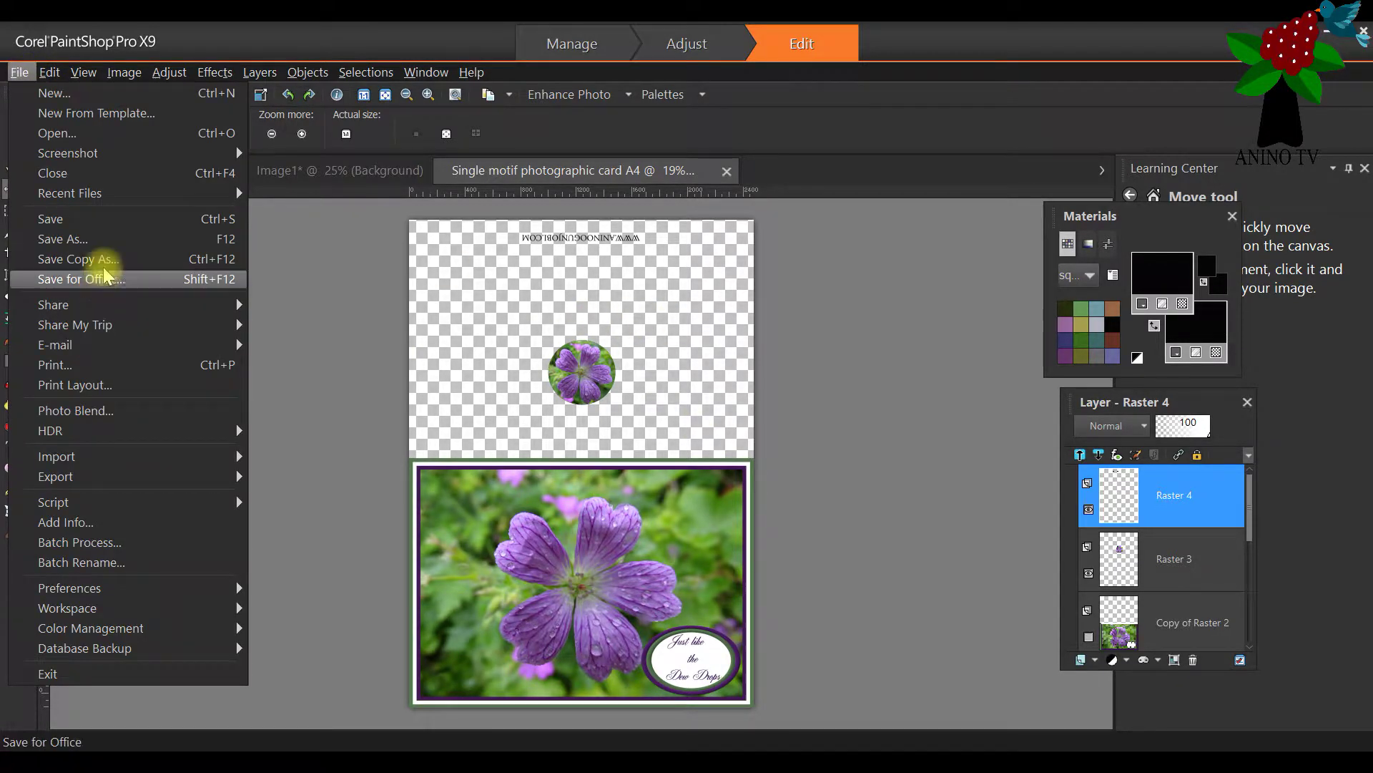
pyautogui.click(107, 244)
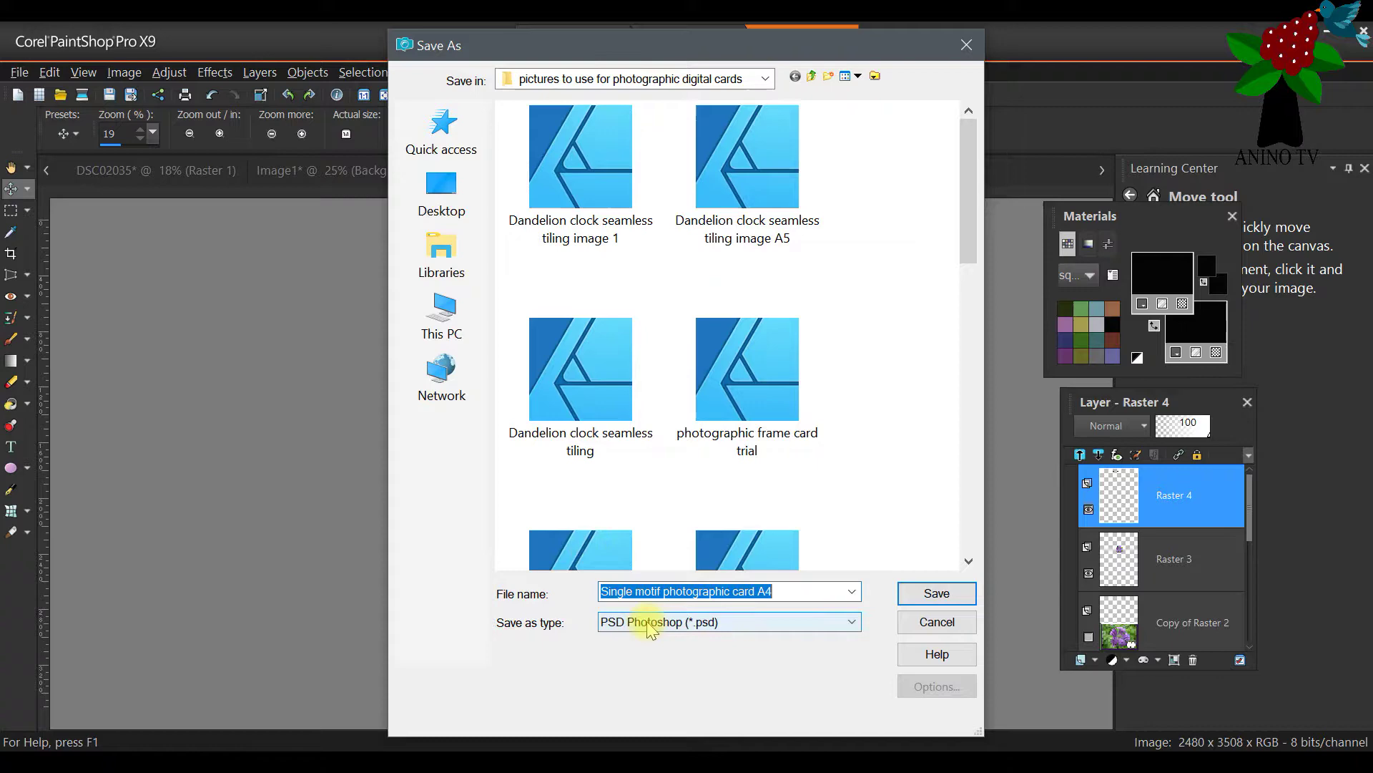
pyautogui.click(650, 630)
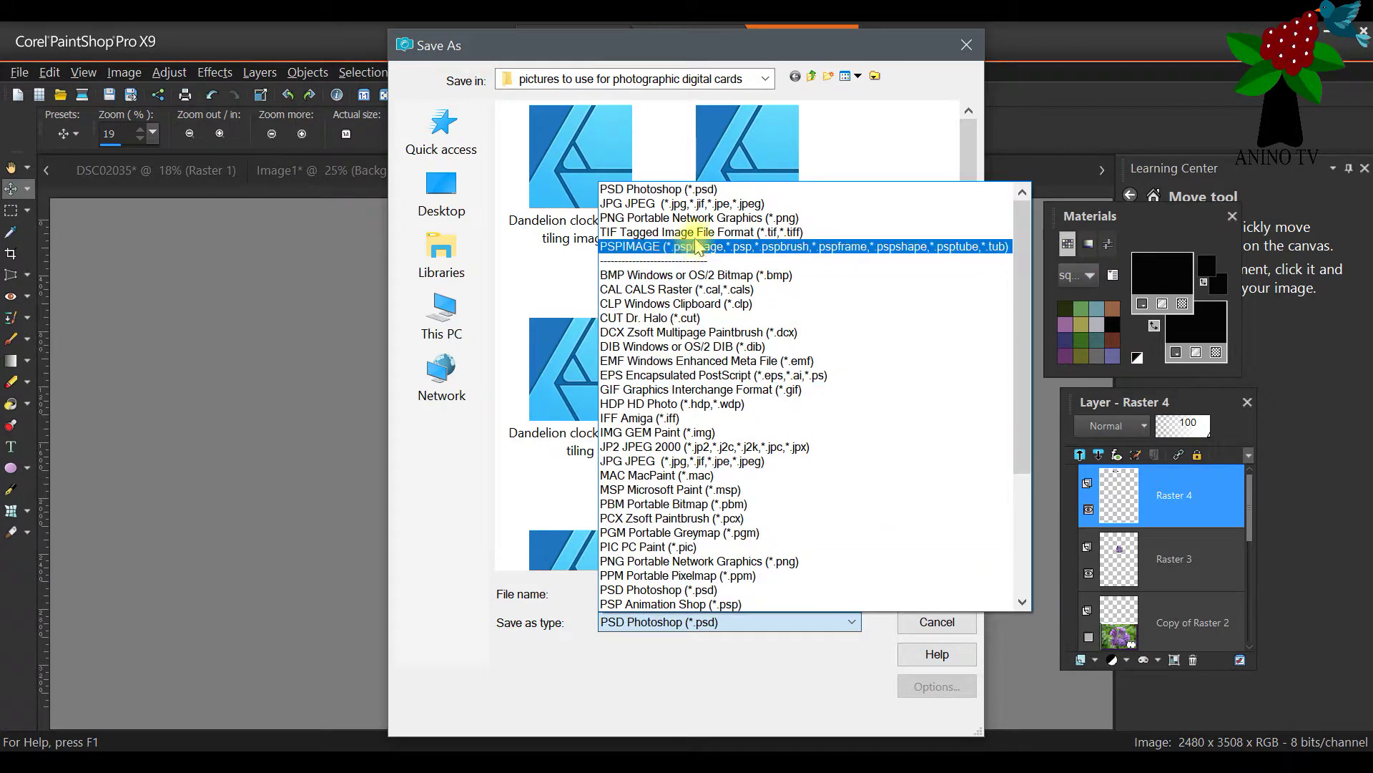
pyautogui.click(709, 204)
pyautogui.click(693, 592)
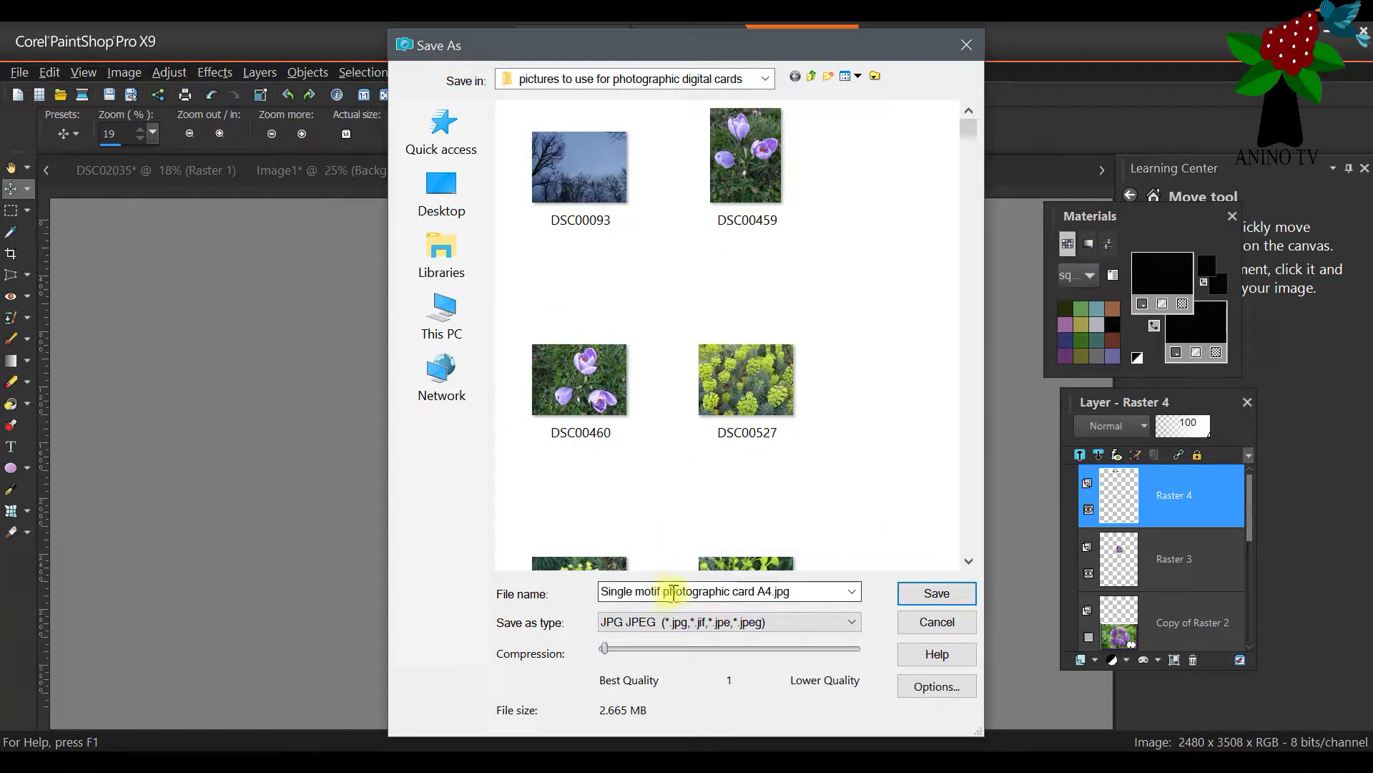
pyautogui.click(924, 592)
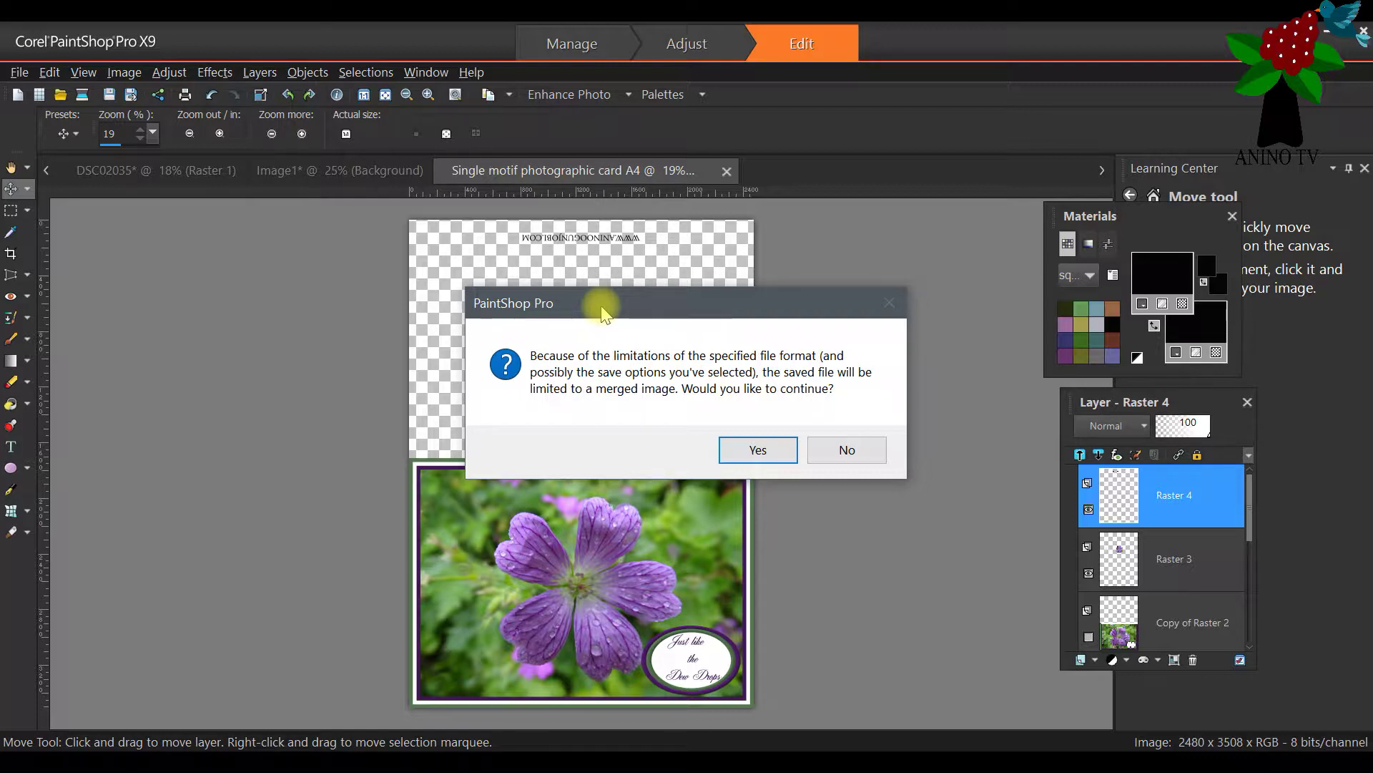
pyautogui.click(737, 442)
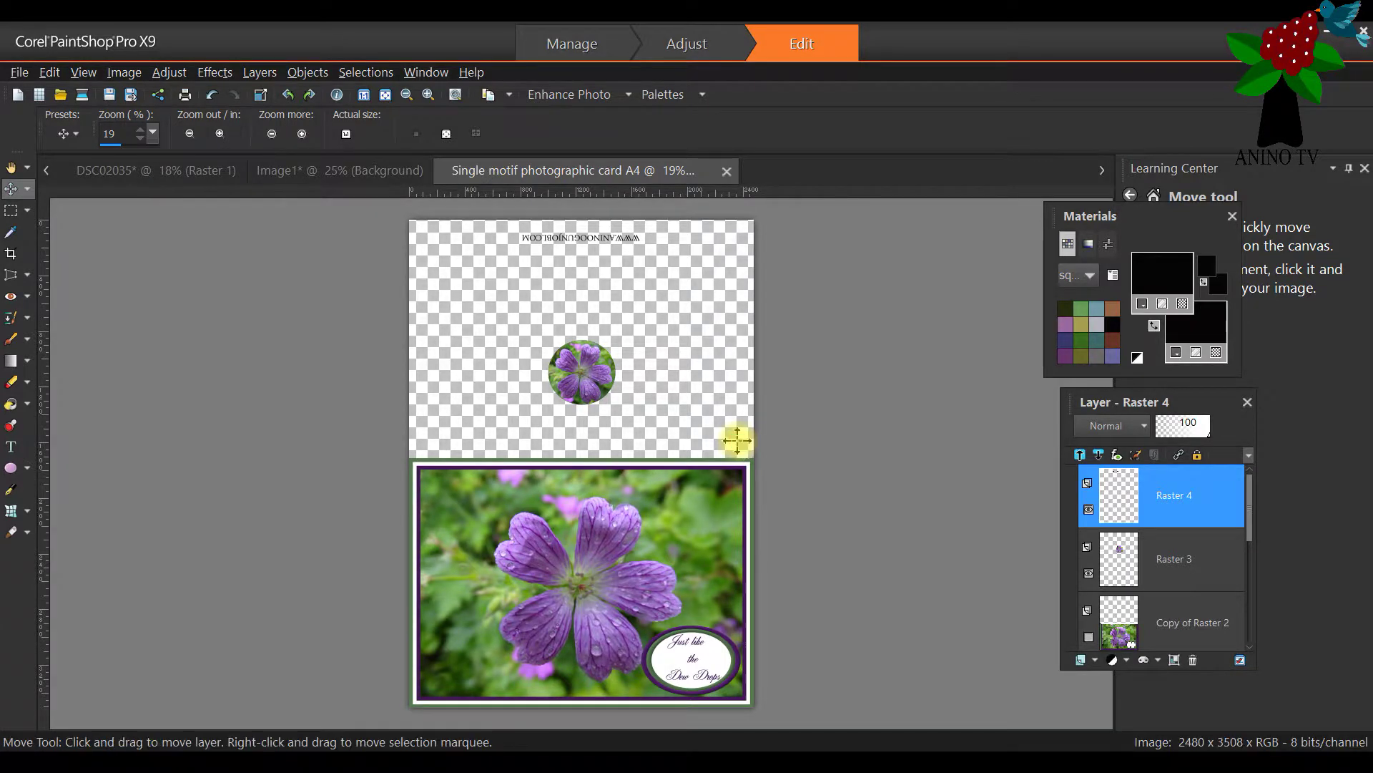
# Save the Image1 card front as a JPEG named "Single motif photographic card" in the folder of pictures for photographic digital cards
pyautogui.click(310, 172)
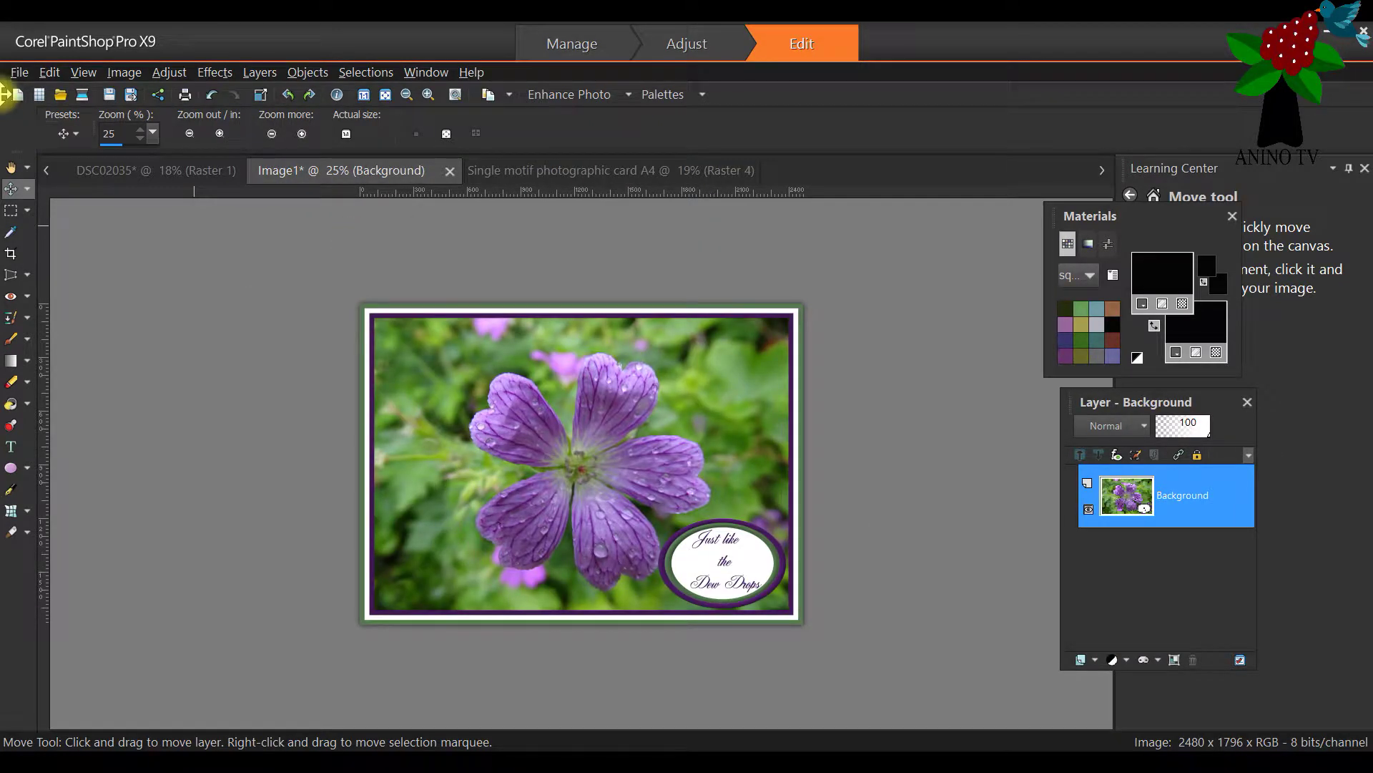
pyautogui.click(19, 74)
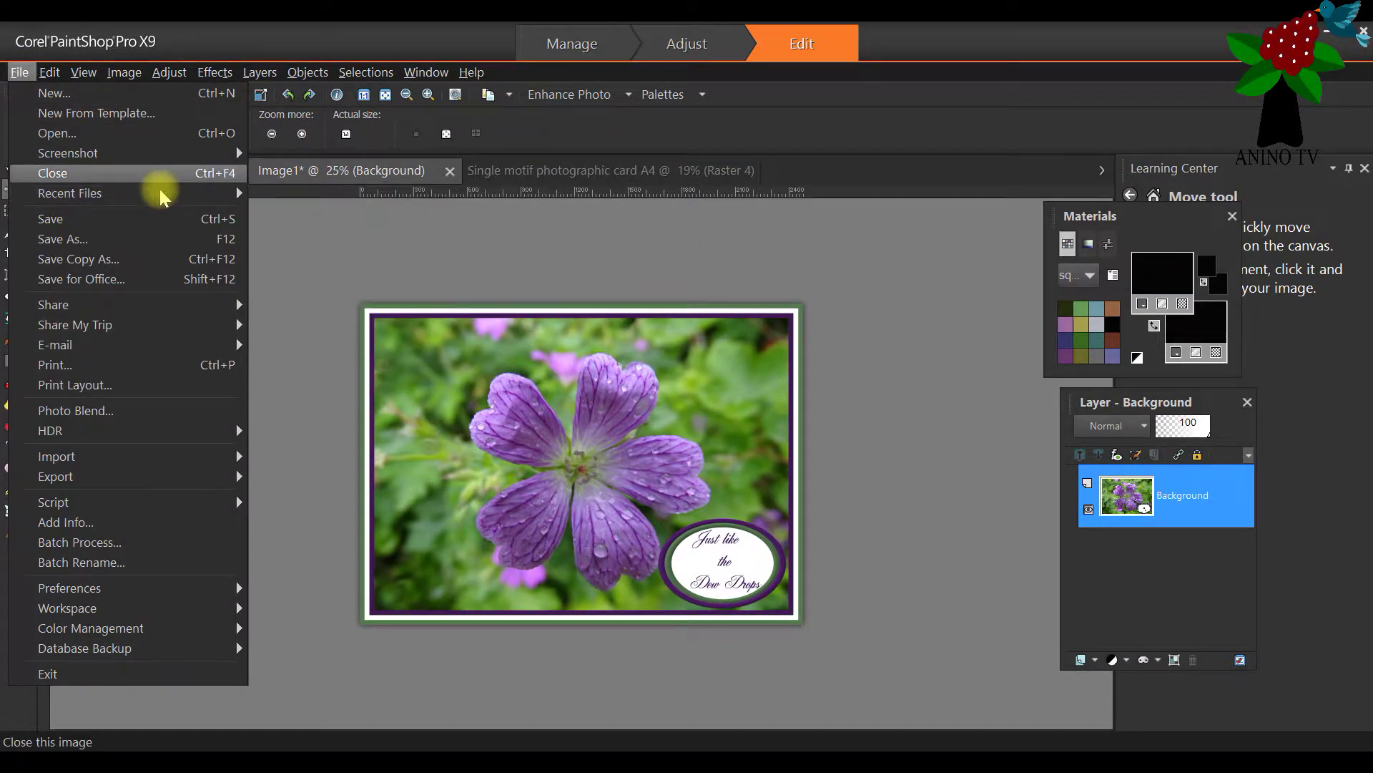
pyautogui.moveTo(143, 193)
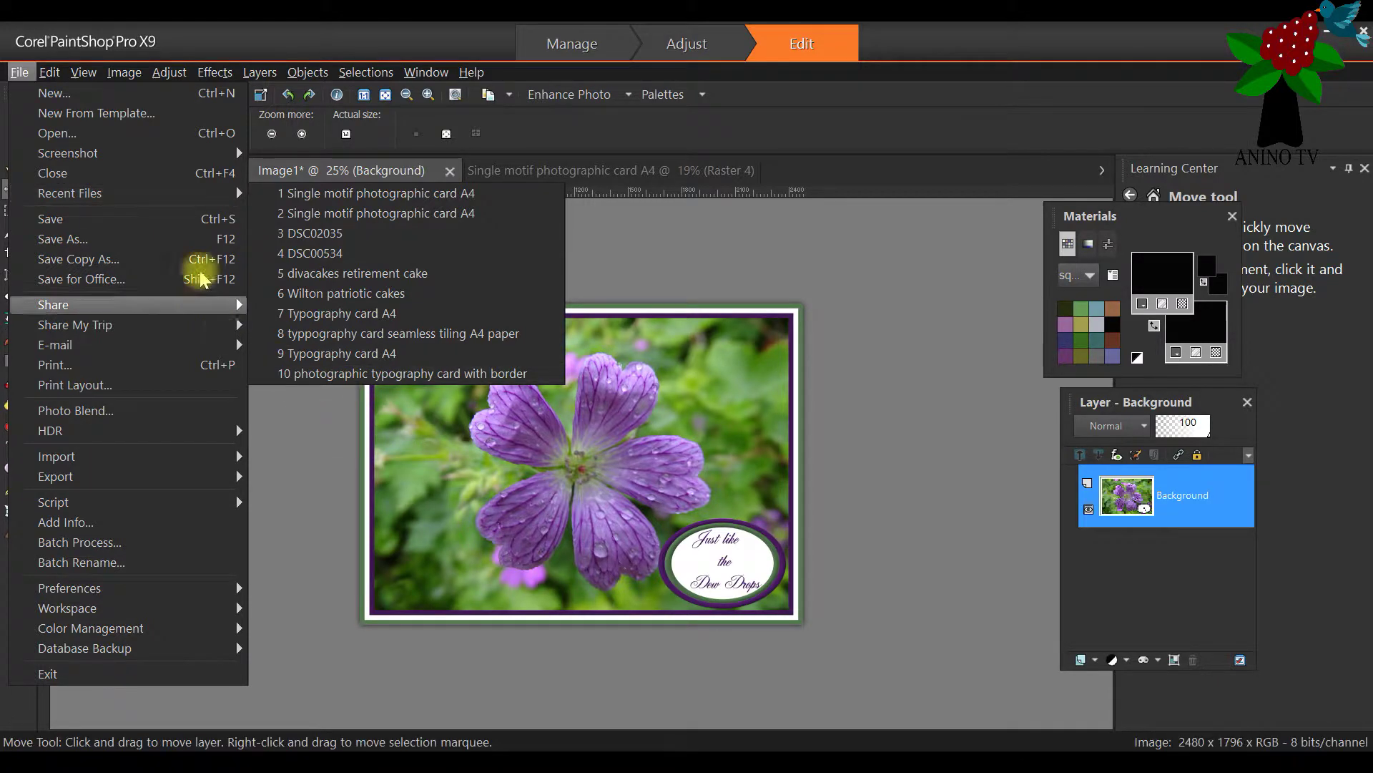
pyautogui.moveTo(197, 279)
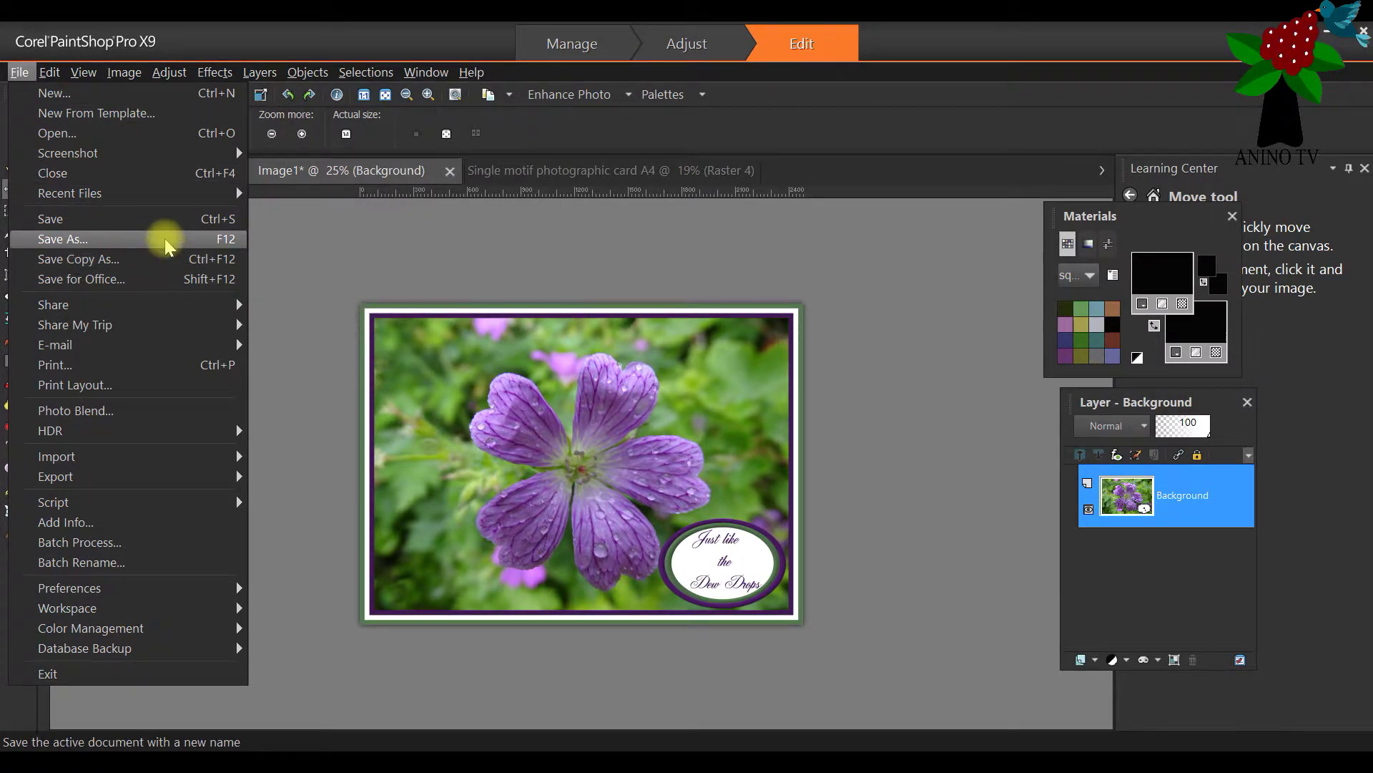
pyautogui.click(168, 238)
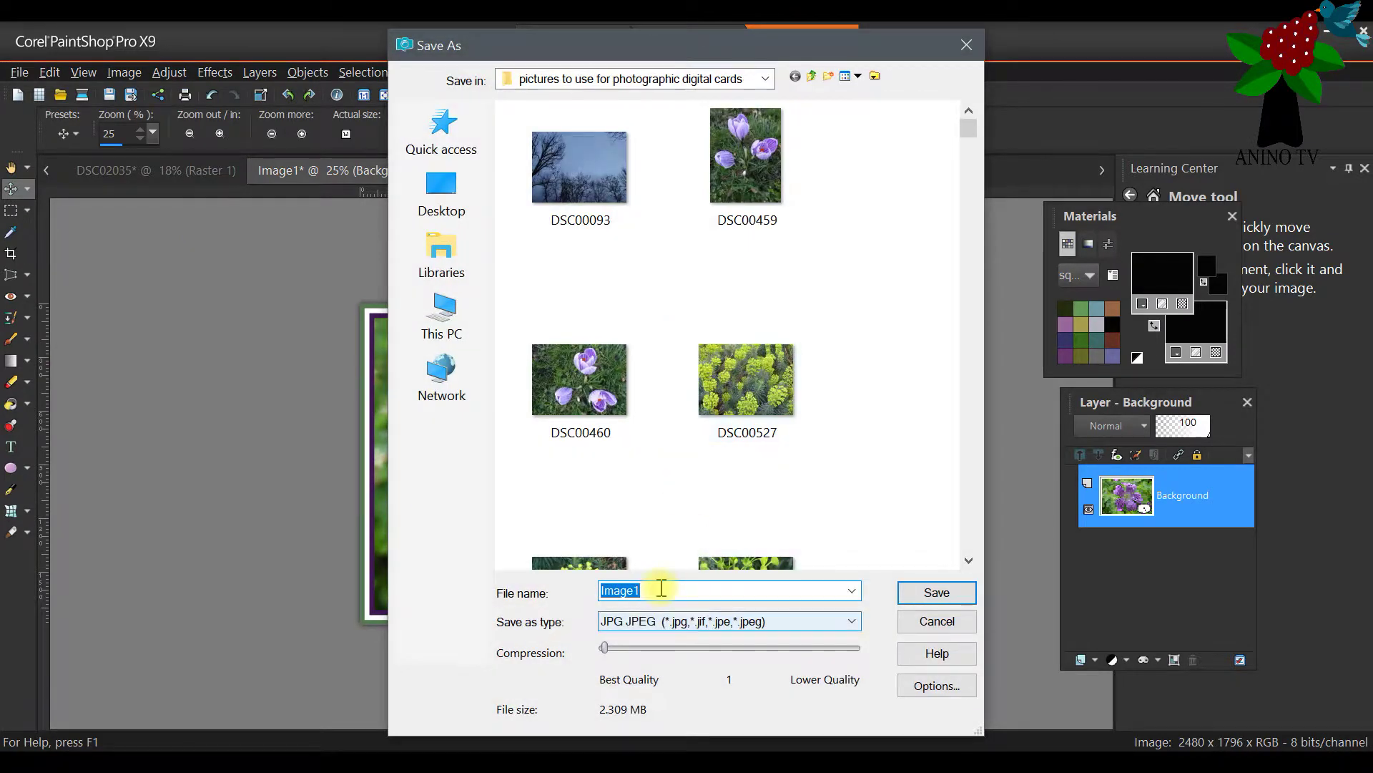
pyautogui.write('Sin')
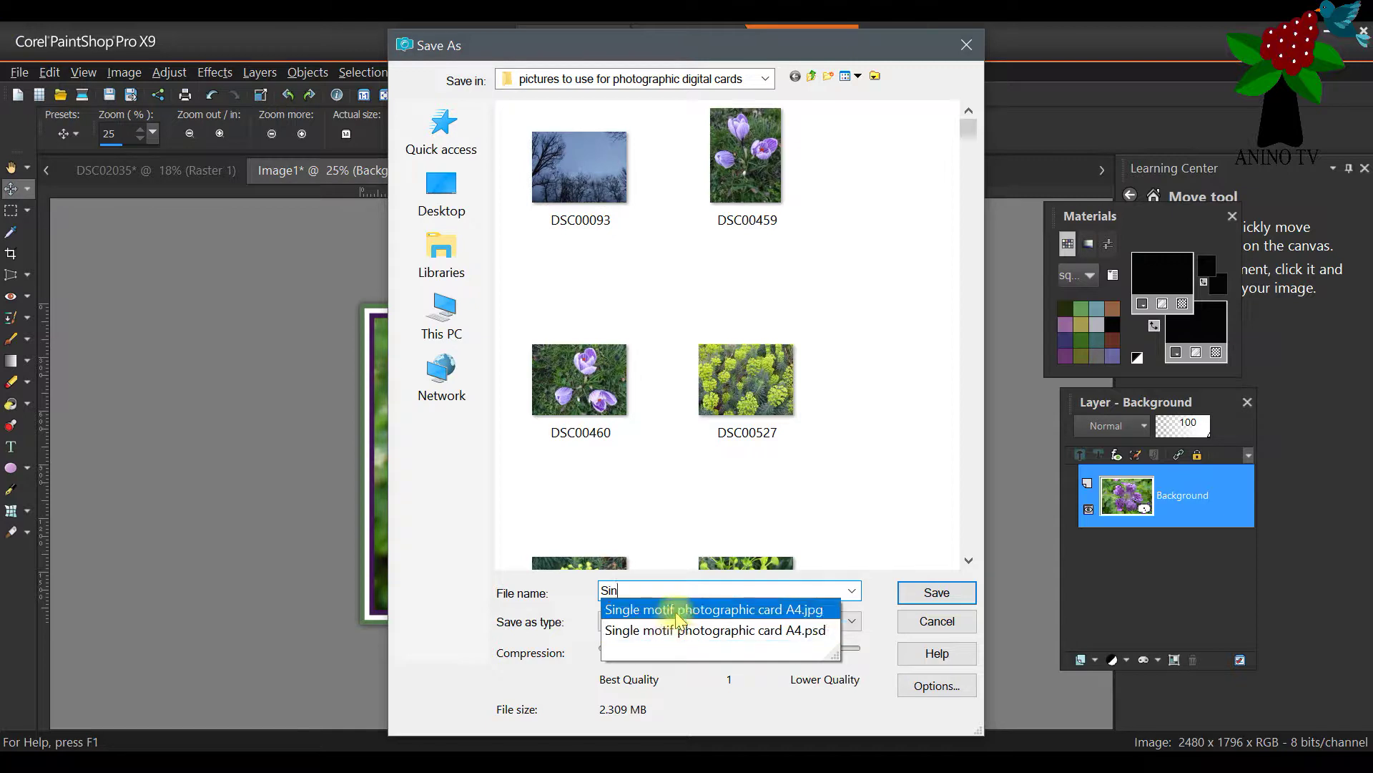
pyautogui.click(675, 612)
pyautogui.click(795, 589)
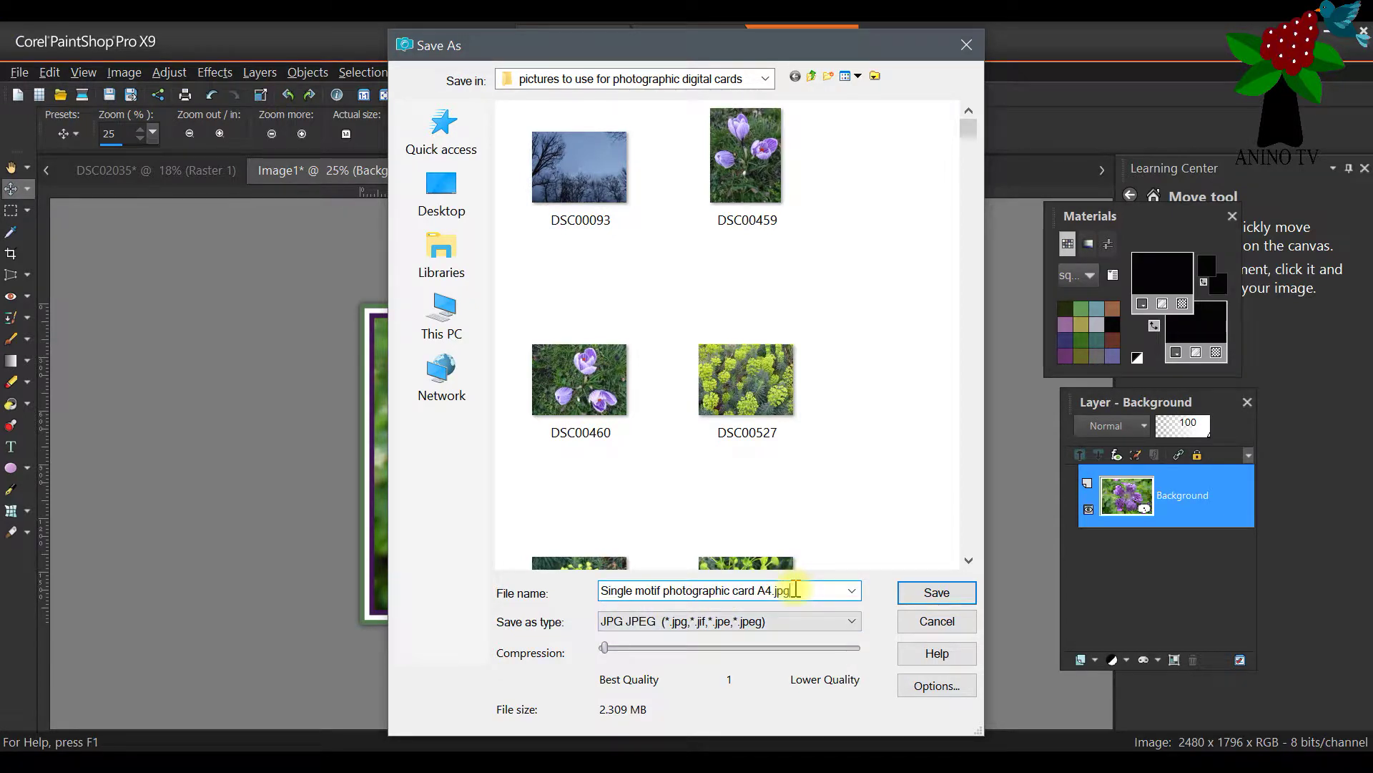
pyautogui.moveTo(795, 589); pyautogui.dragTo(759, 591)
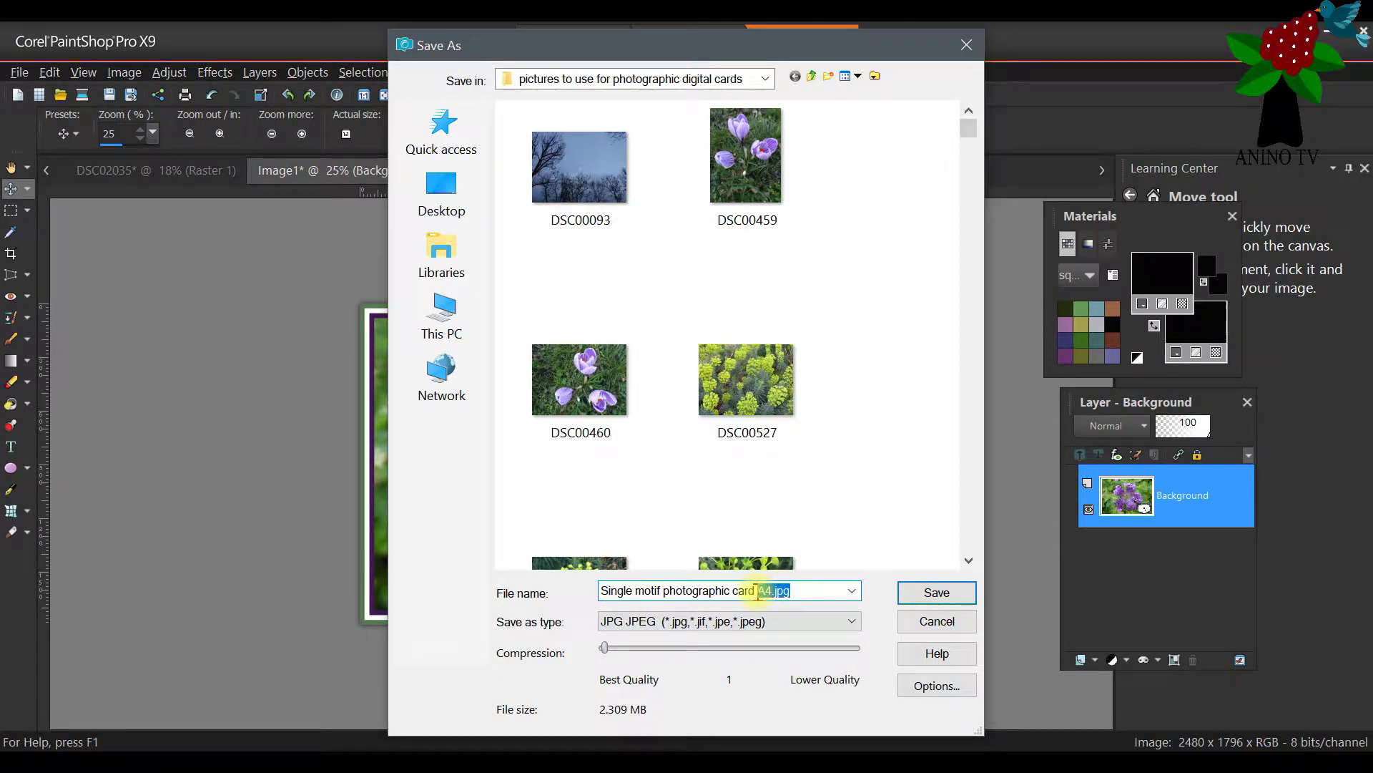
pyautogui.press('BackSpace')
pyautogui.press('Return')
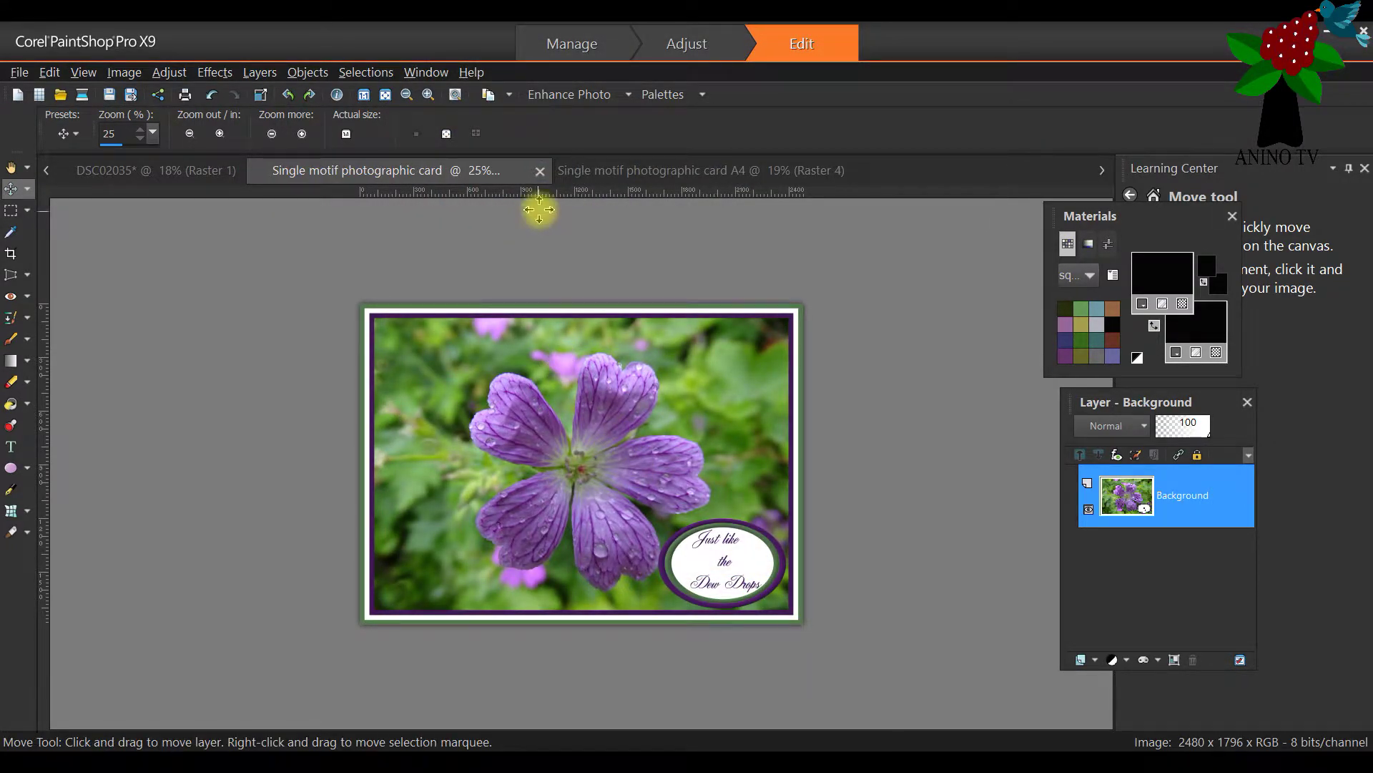
# Save the DSC02035 flower photo with its circular selection as a PSD Photoshop file named "Single motif photographic" in the same folder
pyautogui.click(181, 173)
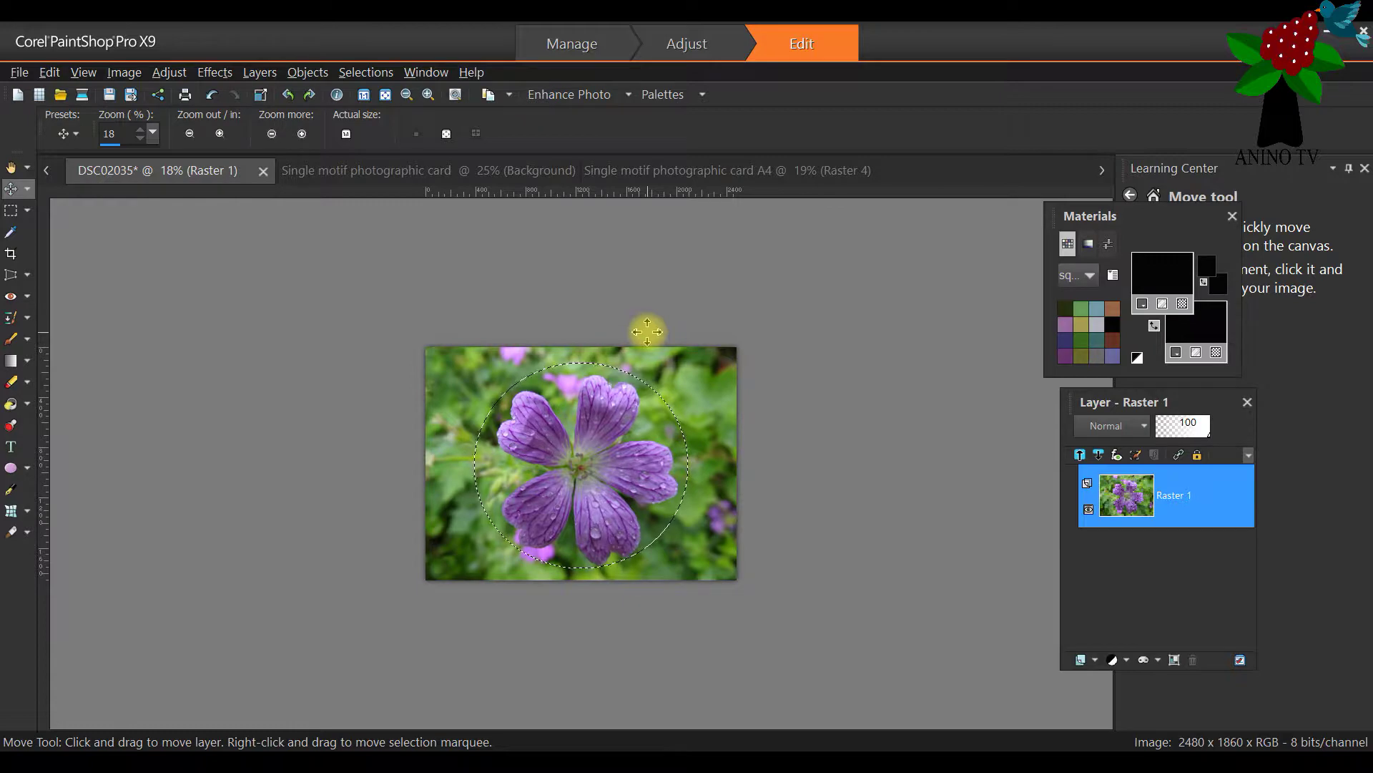
pyautogui.click(28, 71)
pyautogui.click(97, 239)
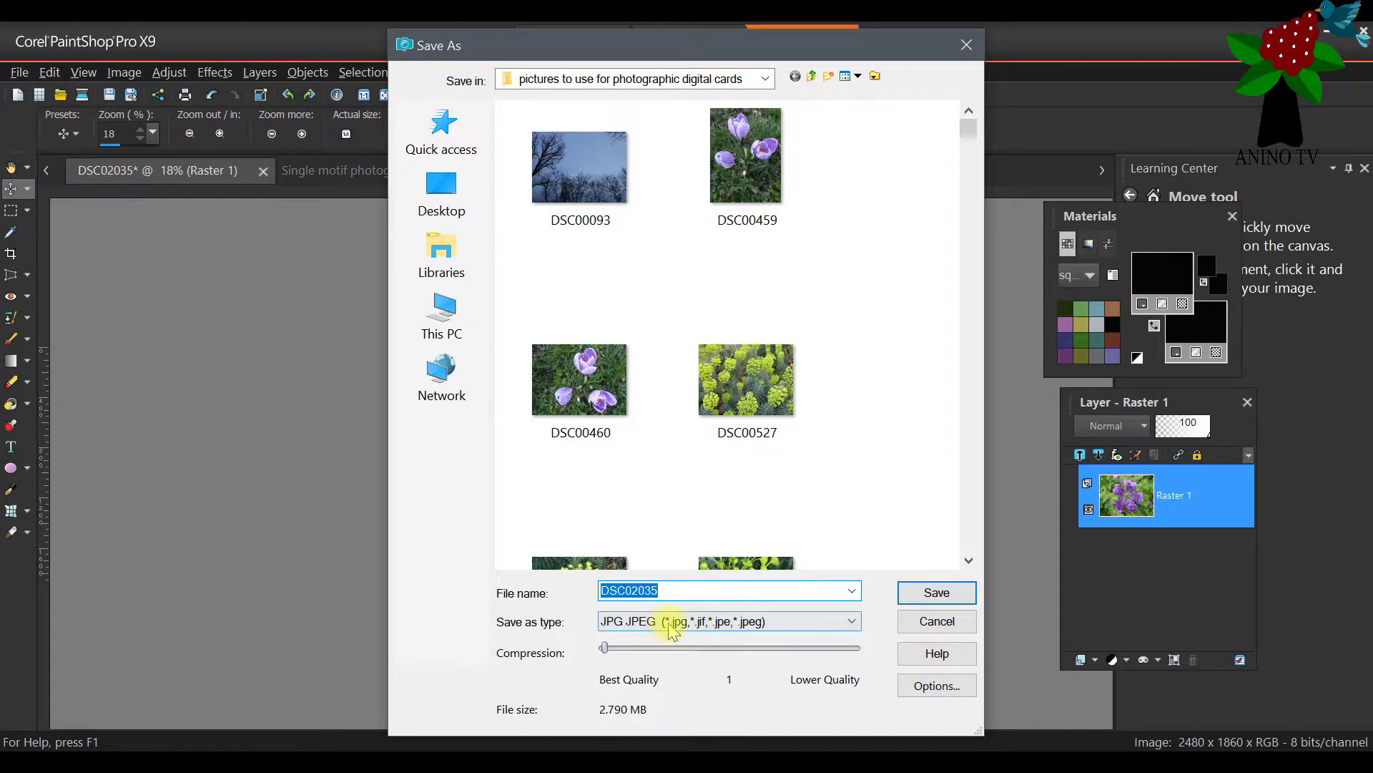
pyautogui.click(655, 621)
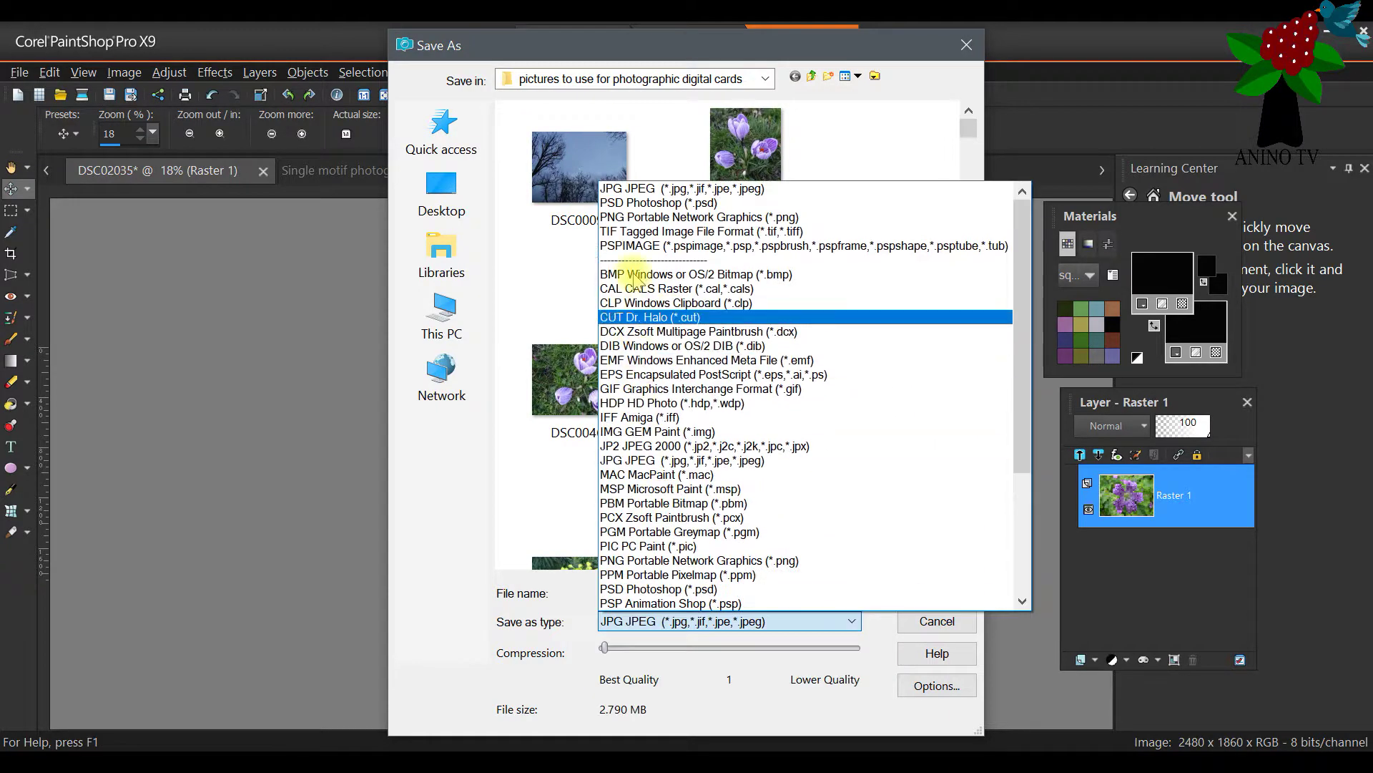
pyautogui.click(641, 204)
pyautogui.doubleClick(662, 593)
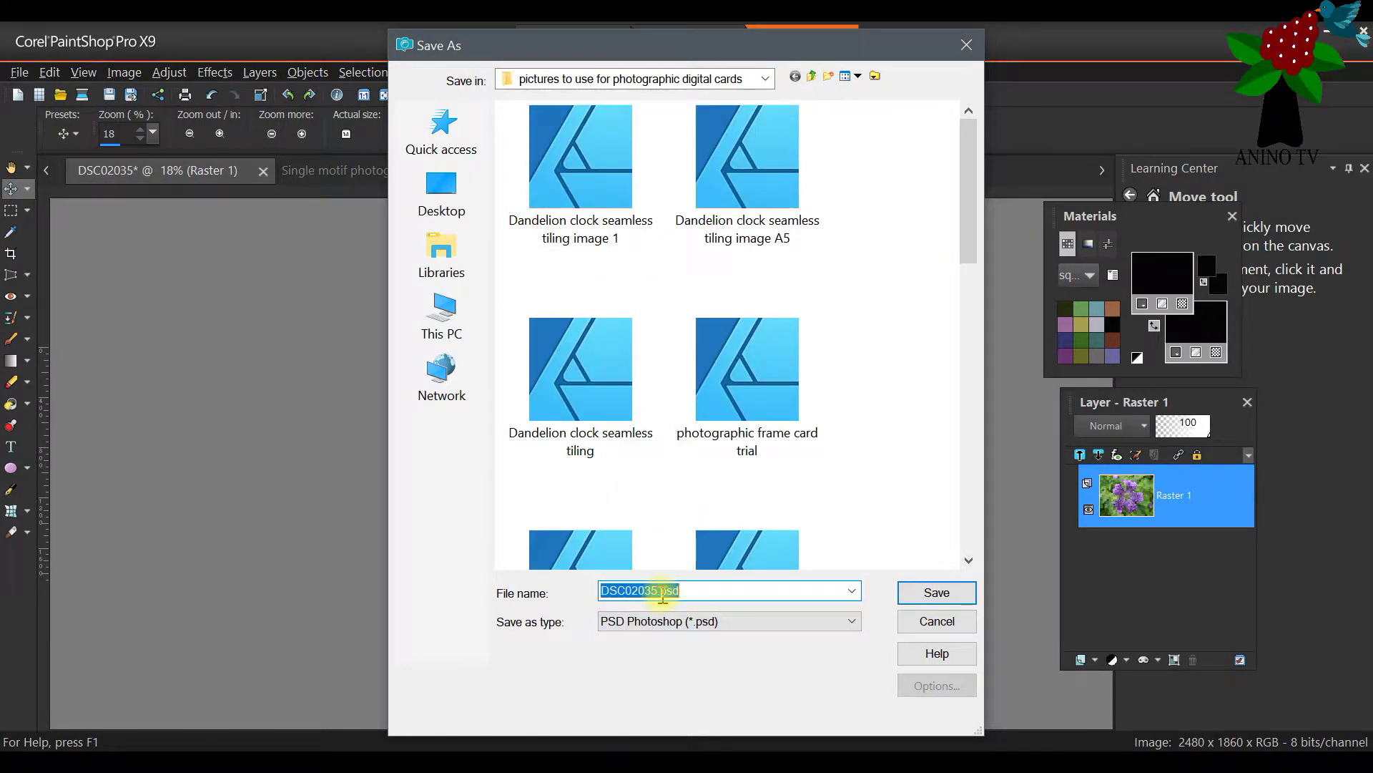
pyautogui.write('sing')
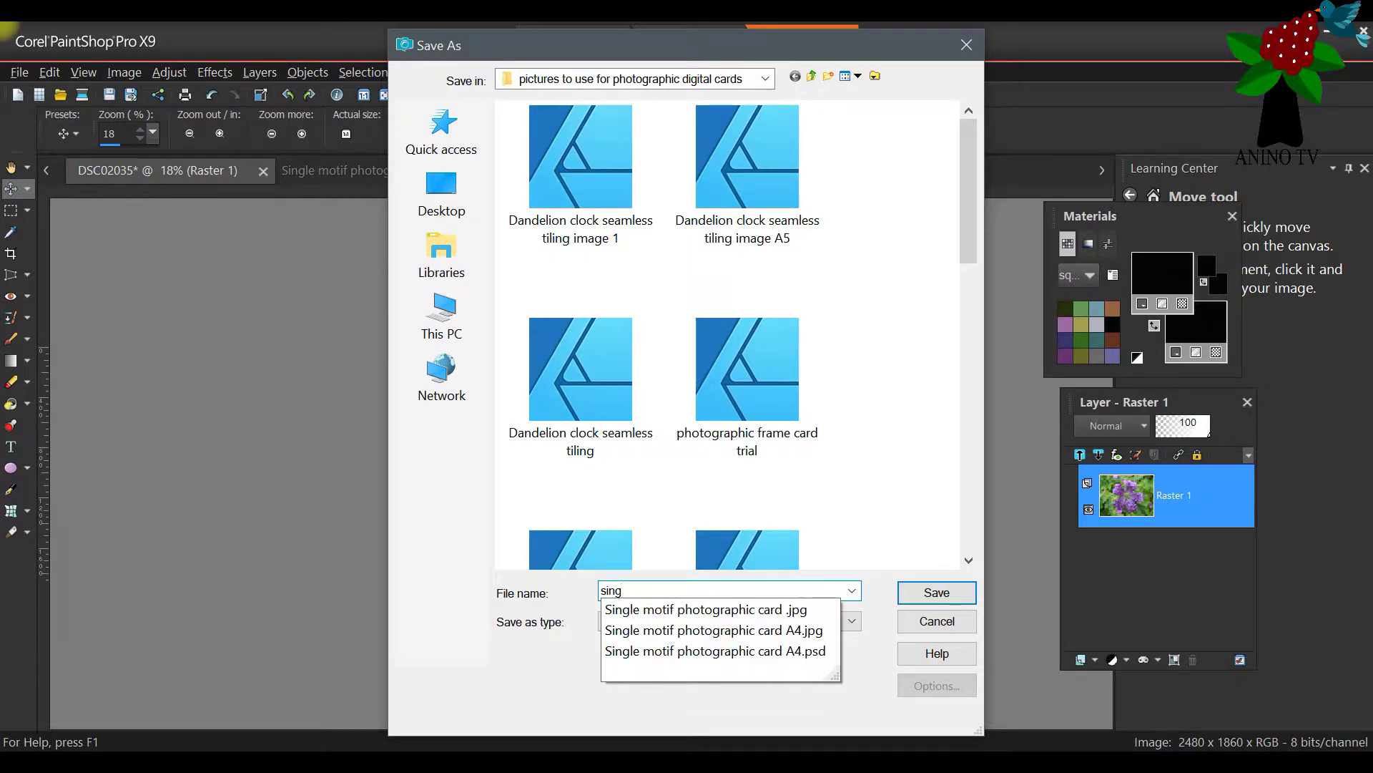
pyautogui.click(718, 609)
pyautogui.moveTo(776, 591); pyautogui.dragTo(736, 590)
pyautogui.press('BackSpace')
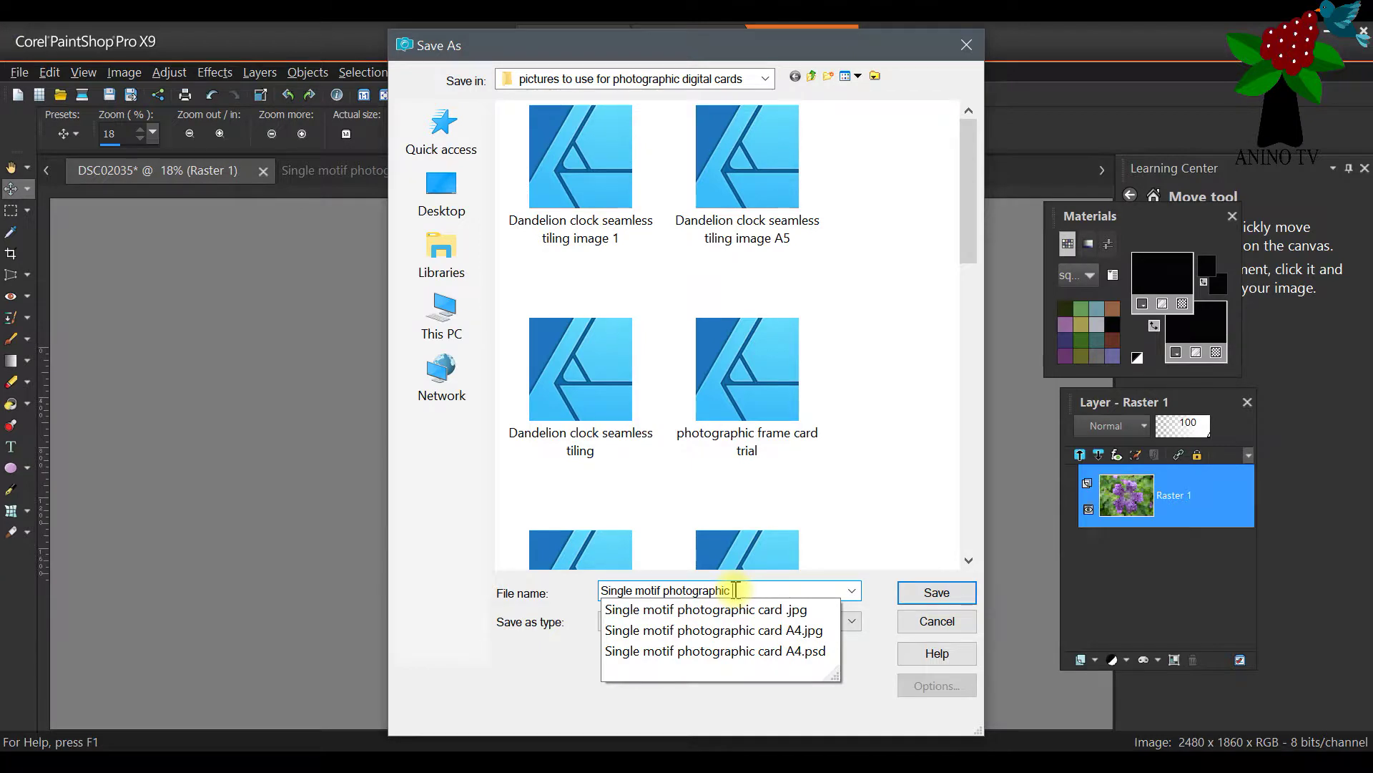
pyautogui.press('Return')
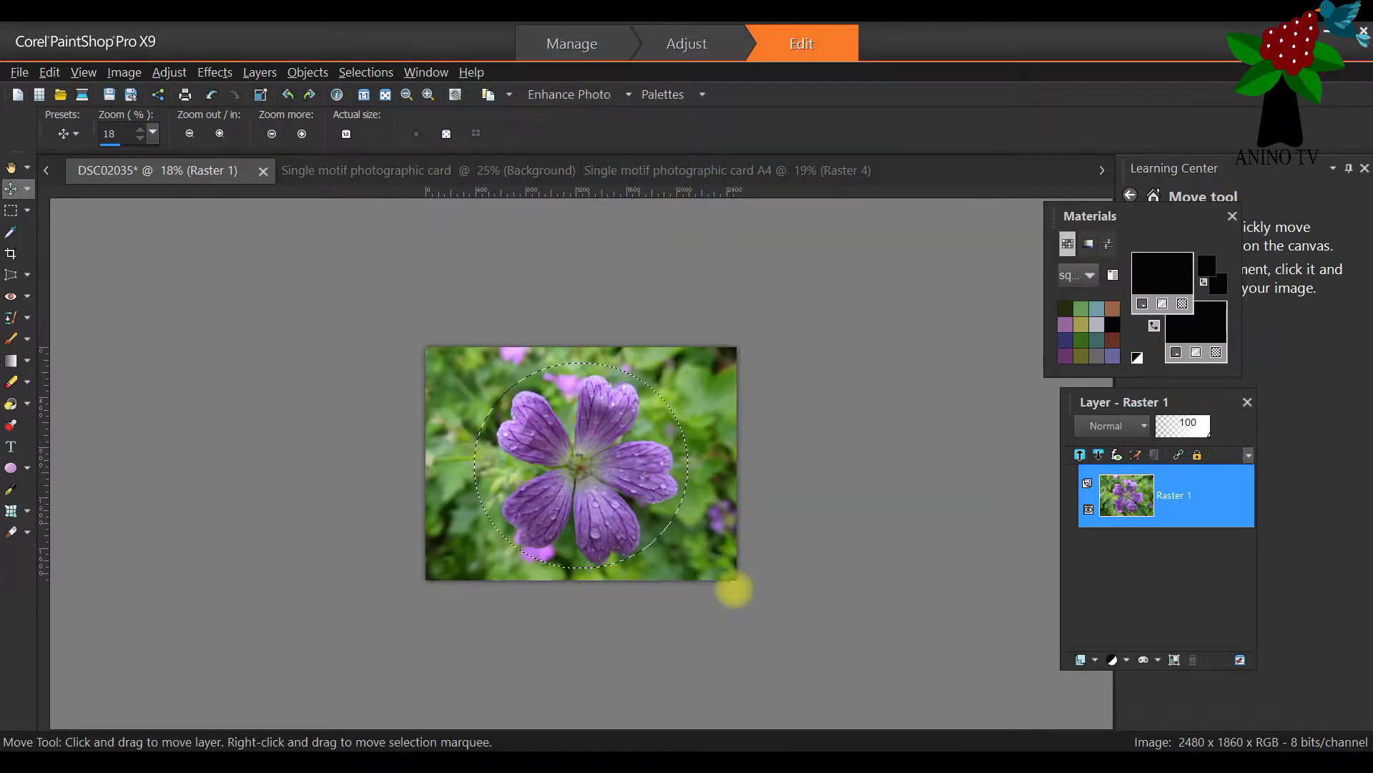